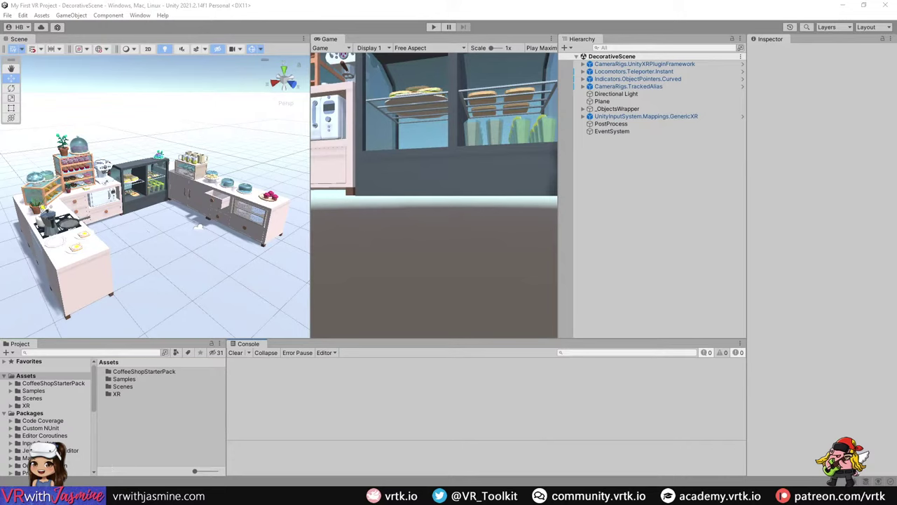
- Bring the VRTK Patreon page in Edge to the front over the coffee-shop project
{"action": "key", "text": "alt+Tab"}
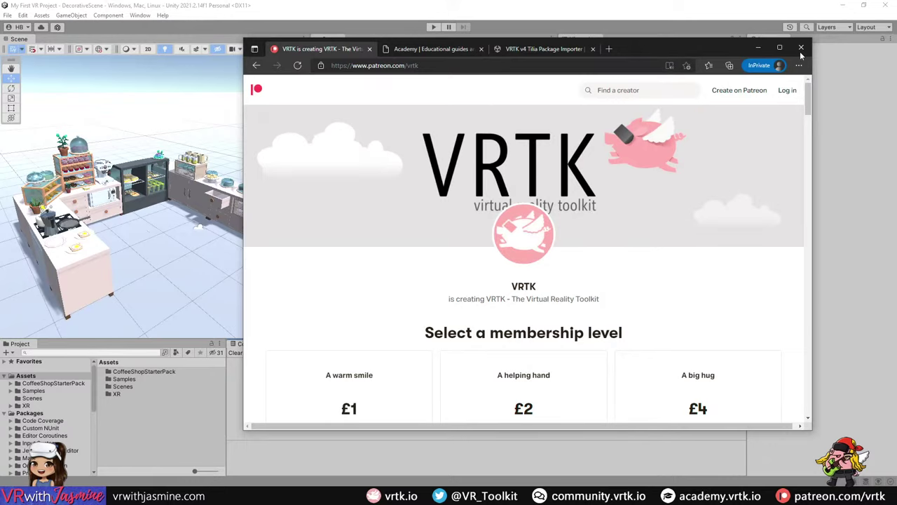
- Minimize the Patreon browser and pan the Scene view across the coffee-shop counters
{"action": "left_click", "coordinate": [758, 48]}
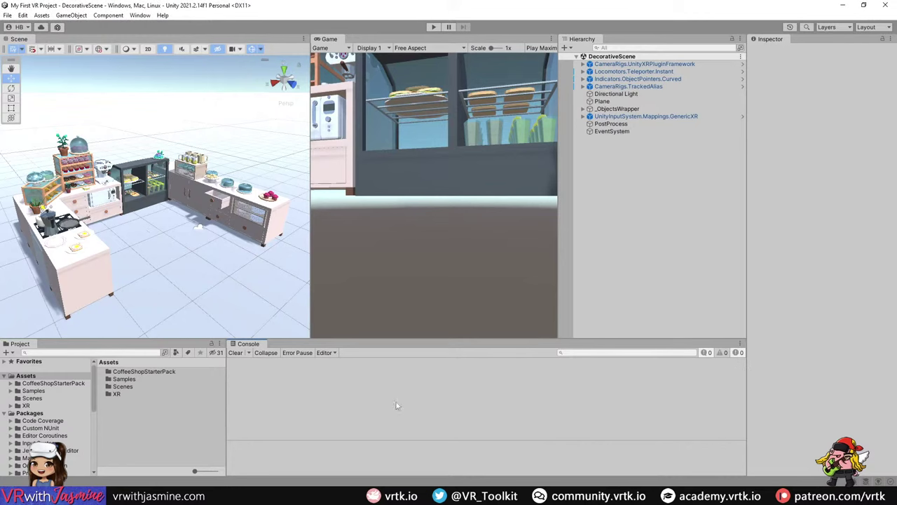
{"action": "middle_click_drag", "start_coordinate": [105, 147], "coordinate": [140, 155]}
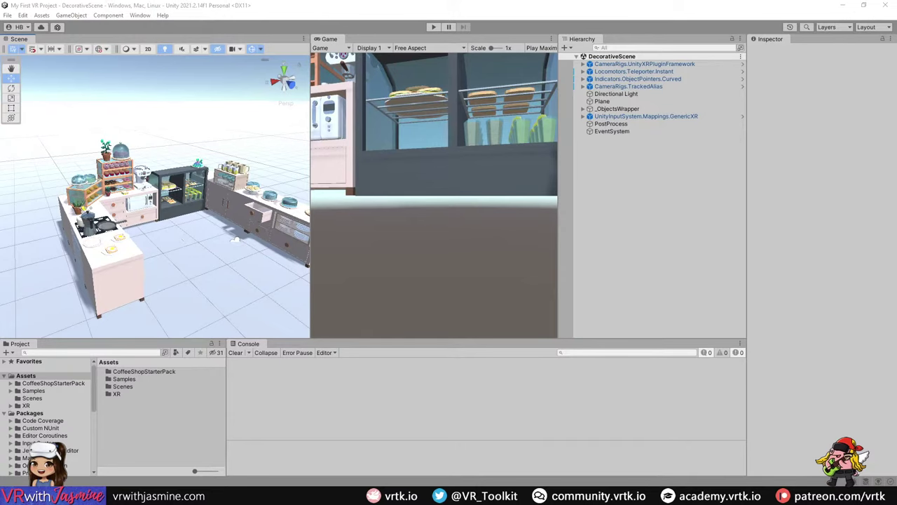
- Move Unity Hub's new-project window aside and switch to the empty Importer - SampleScene editor
{"action": "left_click_drag", "start_coordinate": [896, 62], "coordinate": [681, 62]}
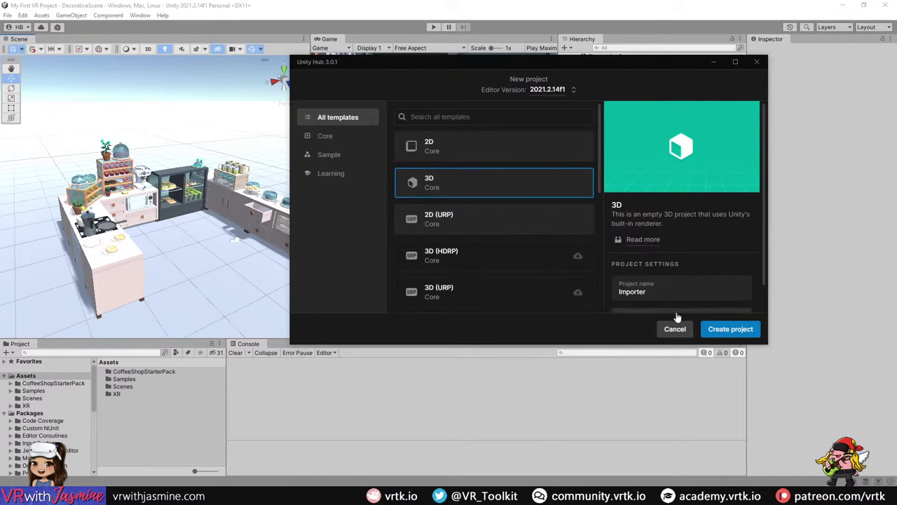
{"action": "left_click_drag", "start_coordinate": [677, 67], "coordinate": [731, 132]}
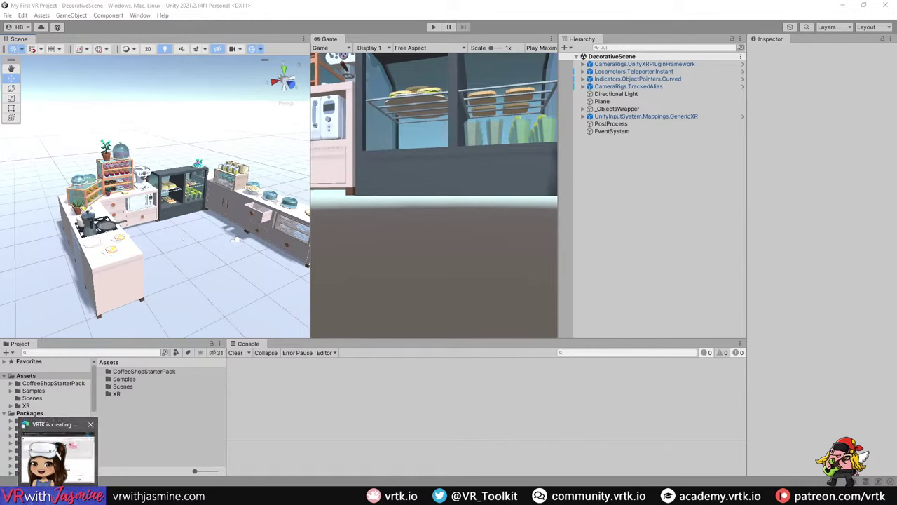
{"action": "mouse_move", "coordinate": [144, 497]}
{"action": "left_click", "coordinate": [144, 452]}
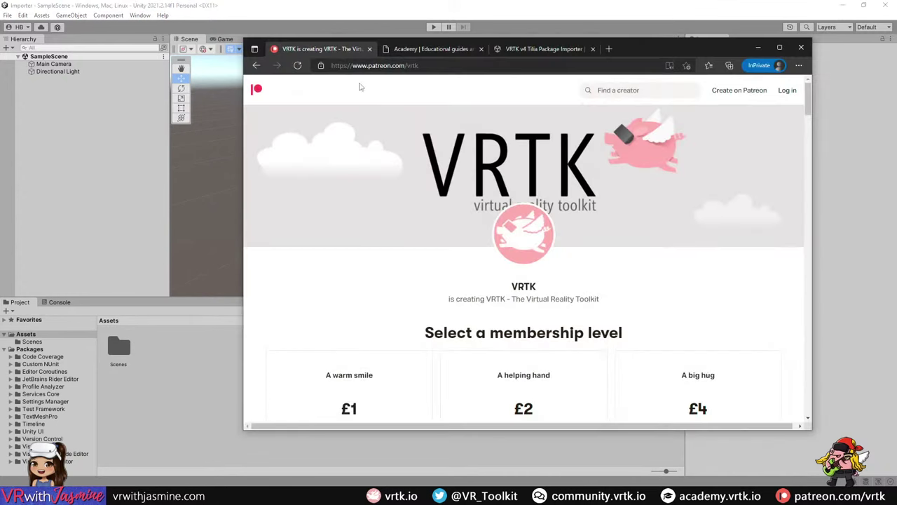
- Search the Asset Store for 'vrtk'
{"action": "left_click", "coordinate": [527, 49]}
{"action": "left_click", "coordinate": [510, 126]}
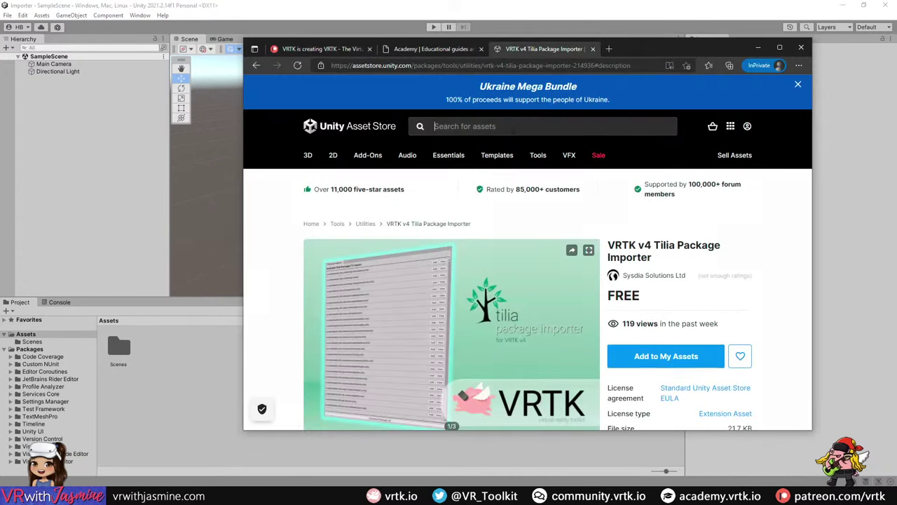
{"action": "type", "text": "vrtk"}
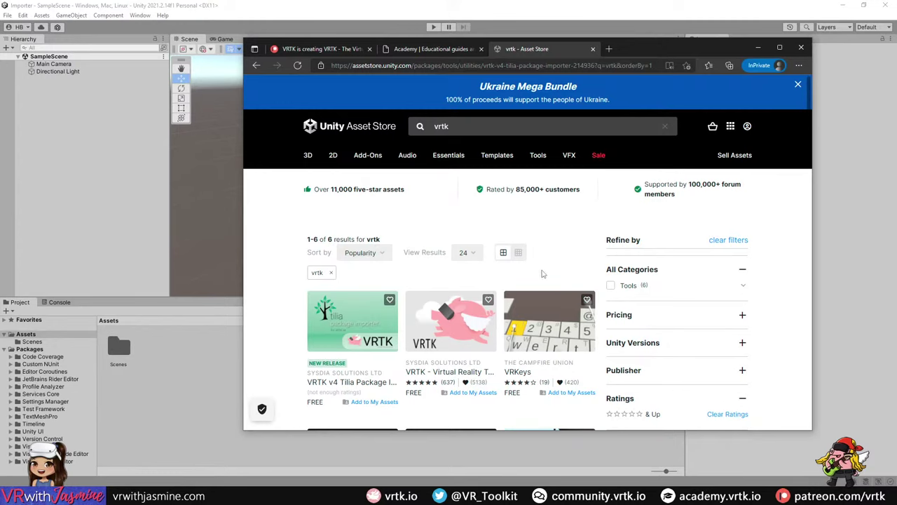
- Add the free VRTK v4 Tilia Package Importer to My Assets from its product page
{"action": "mouse_move", "coordinate": [353, 338]}
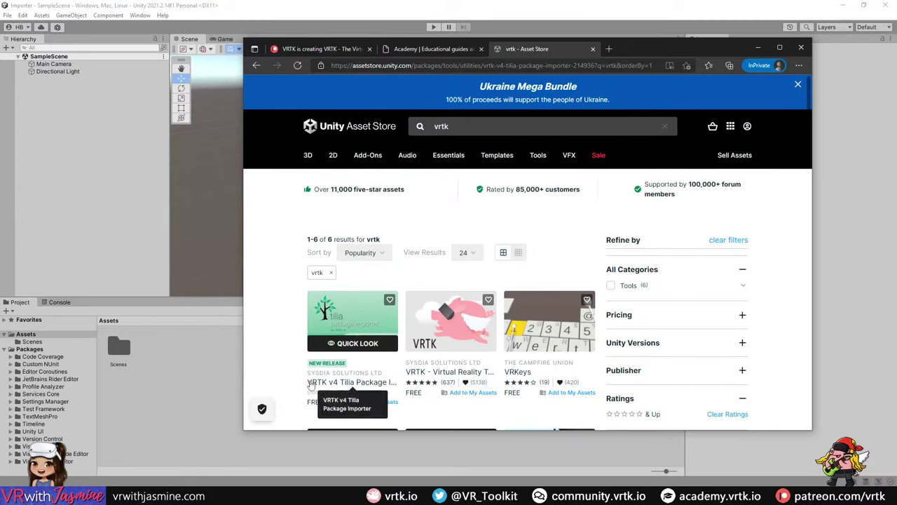
{"action": "mouse_move", "coordinate": [321, 379]}
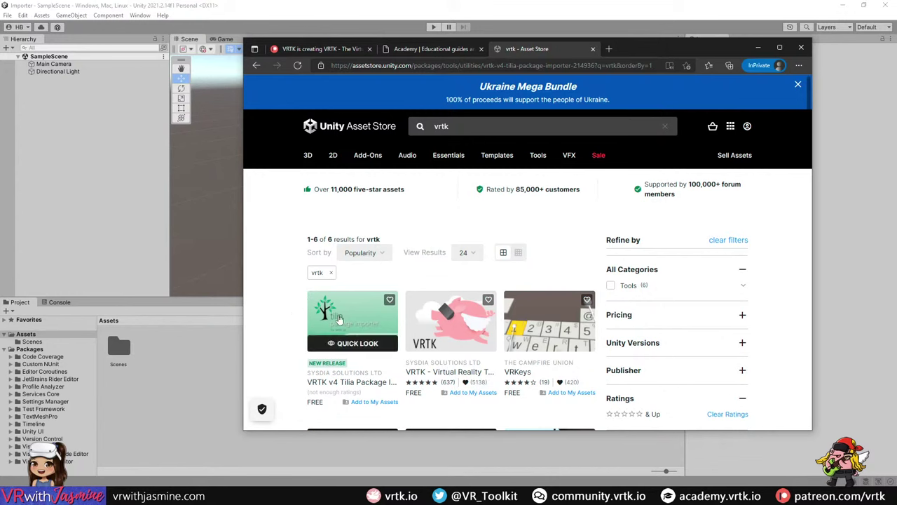
{"action": "left_click", "coordinate": [336, 319]}
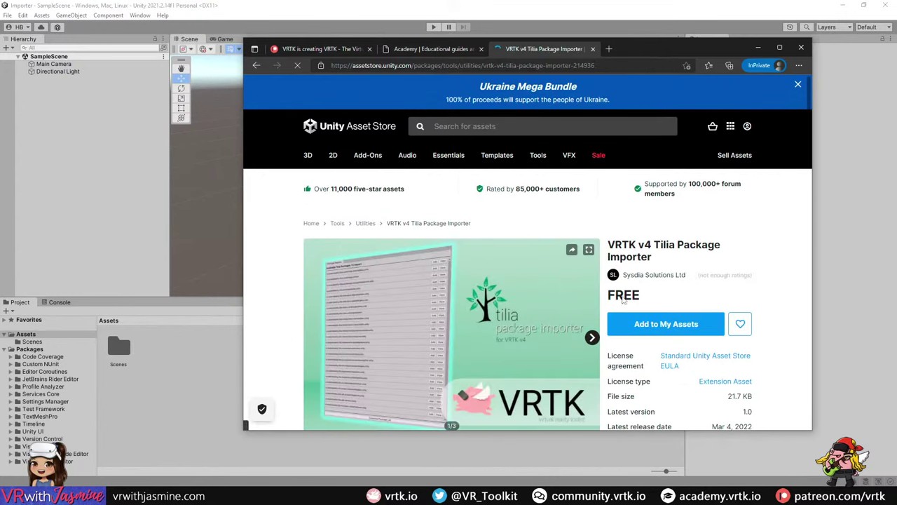
{"action": "left_click", "coordinate": [640, 354]}
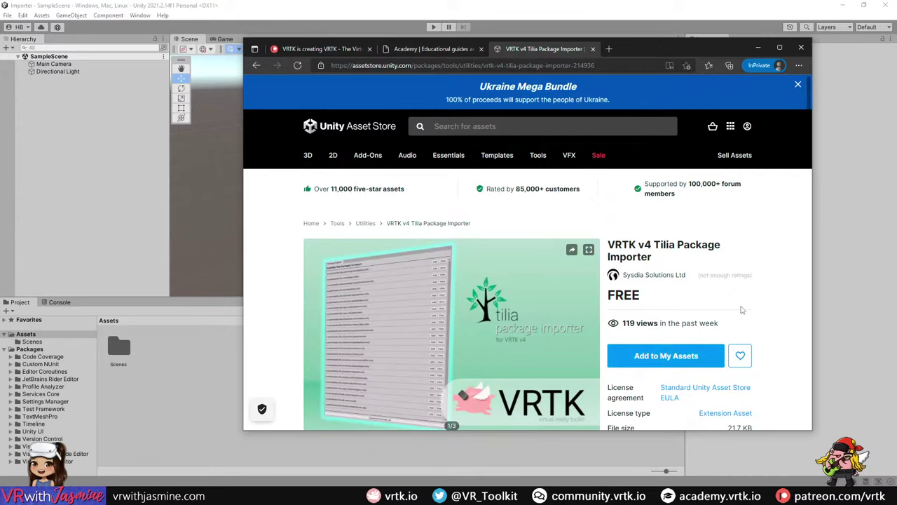
{"action": "left_click", "coordinate": [662, 357]}
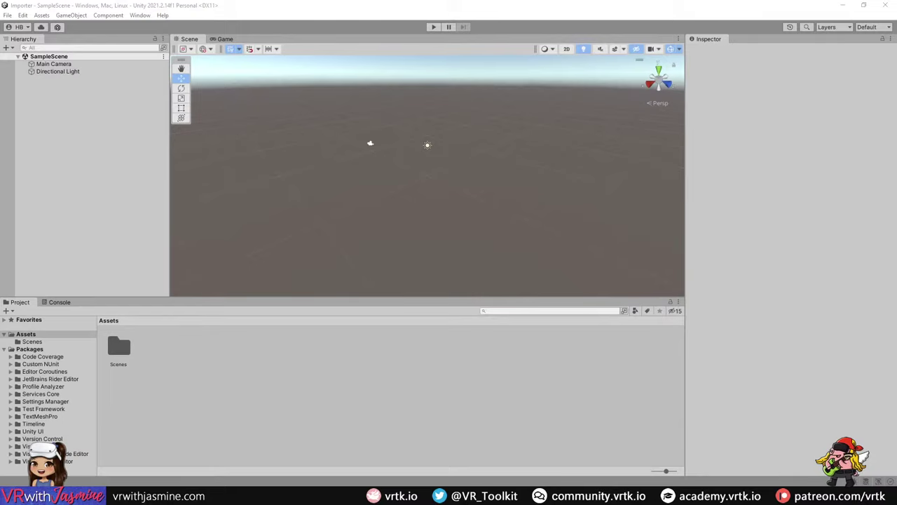
- Send the VRTK v4 Tilia Package Importer from the store page to Unity's Package Manager
{"action": "key", "text": "alt+Tab"}
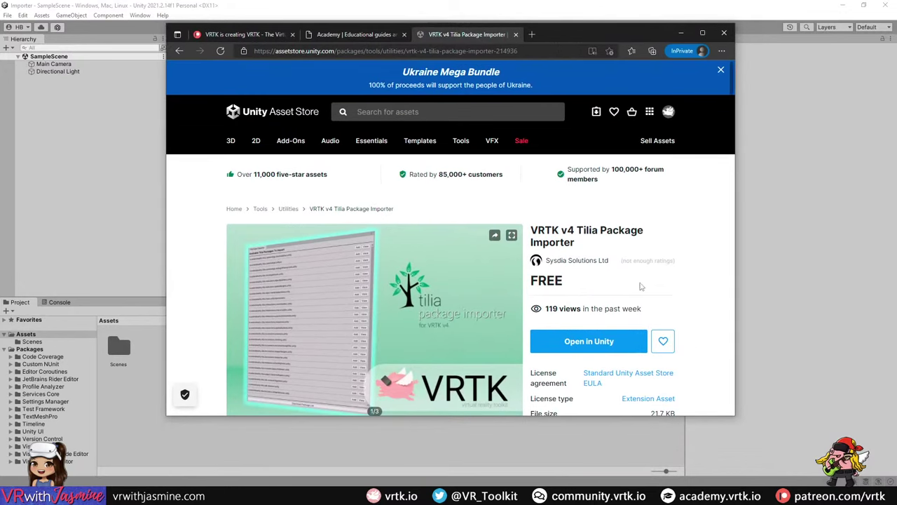
{"action": "left_click", "coordinate": [587, 349]}
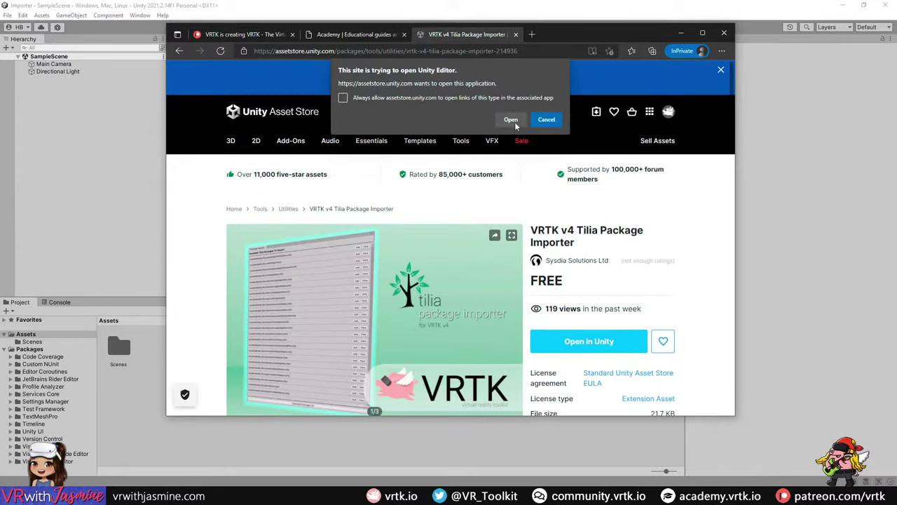
{"action": "left_click", "coordinate": [511, 120]}
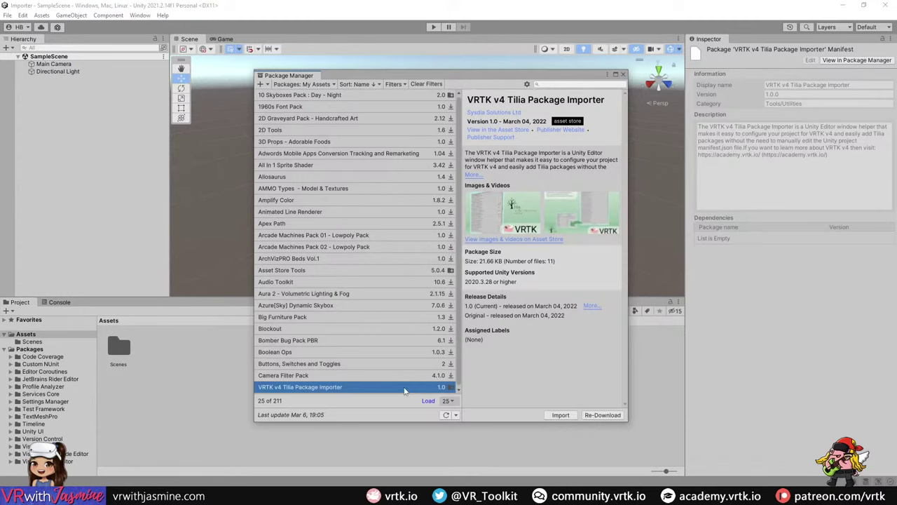
- Import the Tilia Package Importer with Install/Upgrade dependencies and all files, then close Package Manager
{"action": "left_click", "coordinate": [561, 415]}
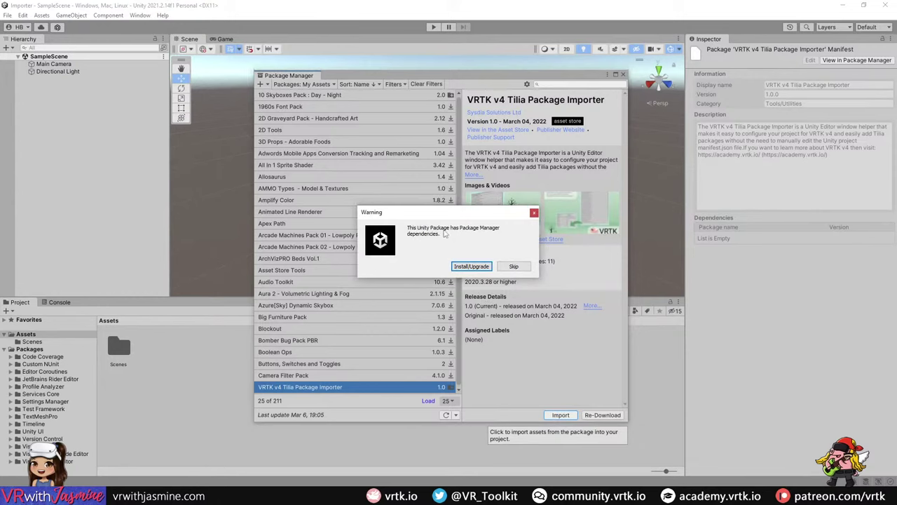
{"action": "left_click", "coordinate": [474, 267]}
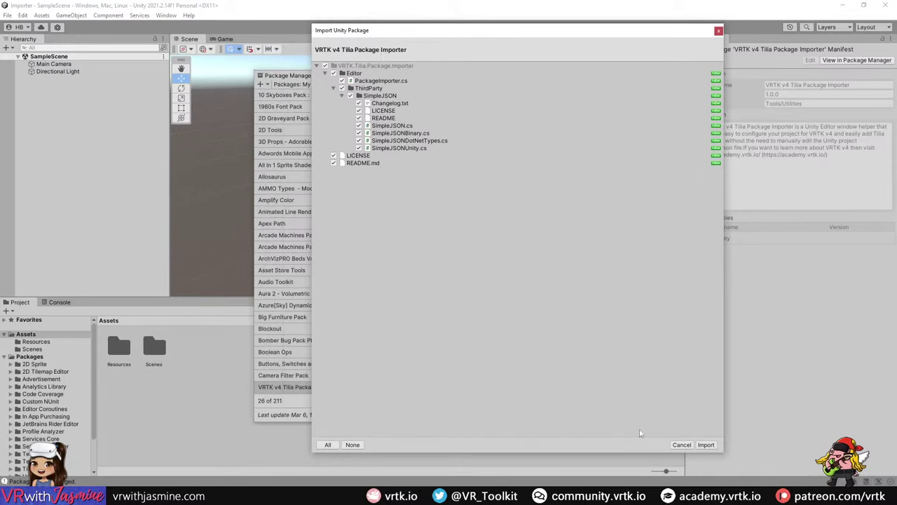
{"action": "left_click", "coordinate": [706, 444]}
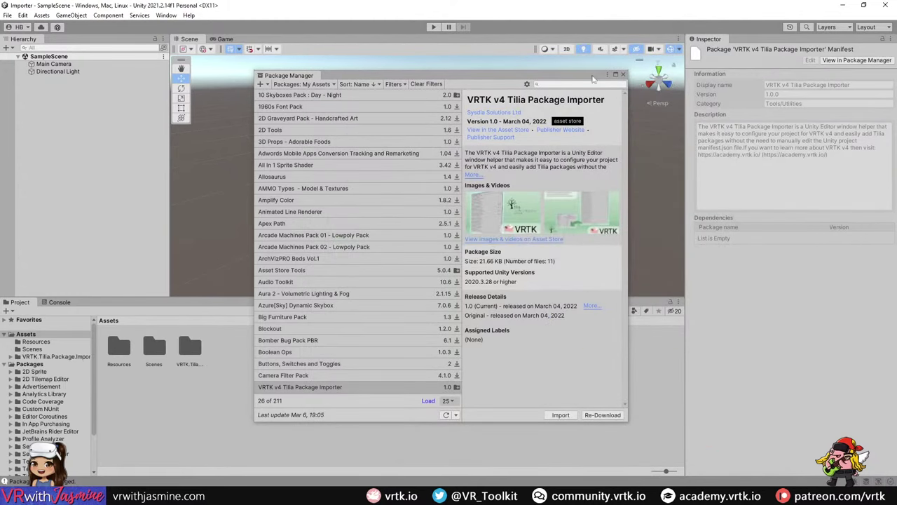
{"action": "left_click", "coordinate": [622, 73]}
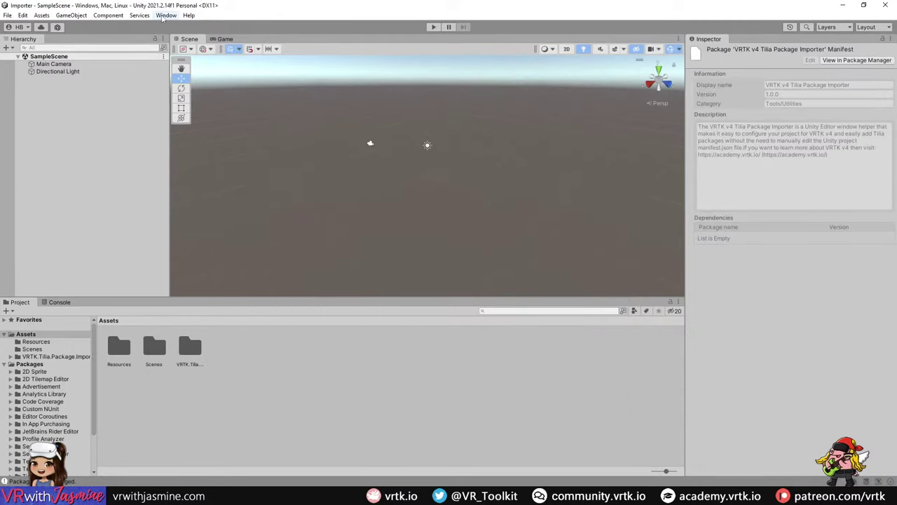
- Open Window > Tilia > Package Importer to see the available Tilia packages
{"action": "left_click", "coordinate": [163, 15]}
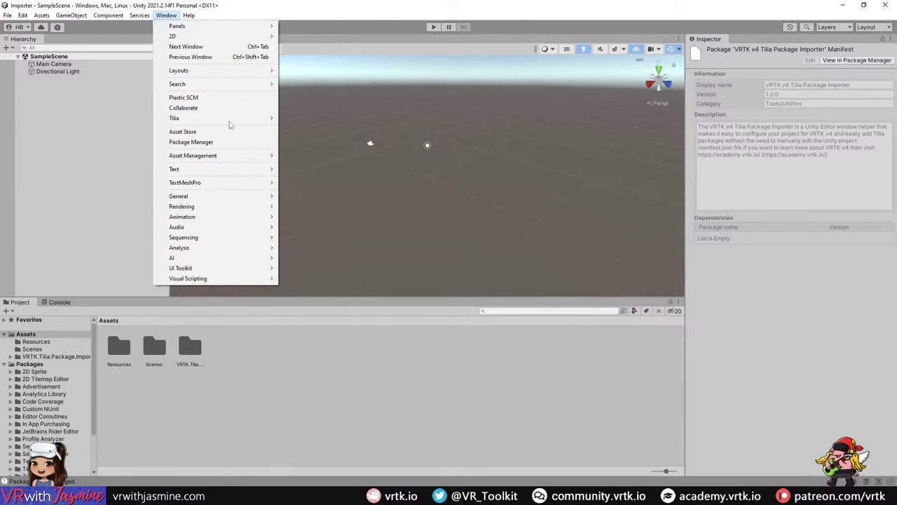
{"action": "mouse_move", "coordinate": [278, 121]}
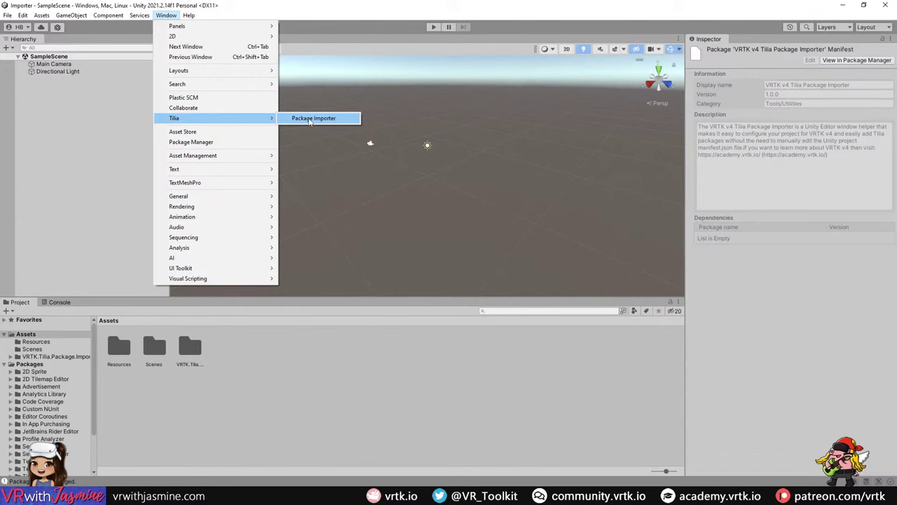
{"action": "left_click", "coordinate": [313, 118]}
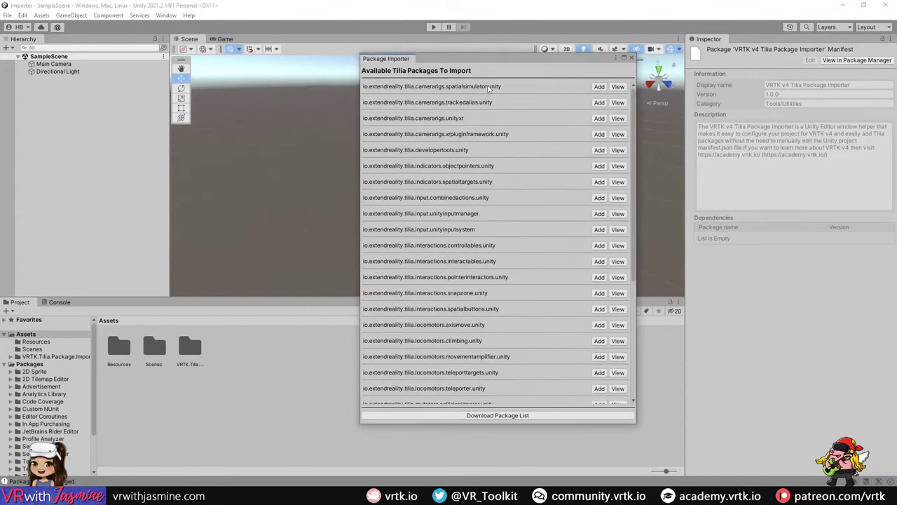
{"action": "mouse_move", "coordinate": [489, 88]}
{"action": "mouse_move", "coordinate": [634, 119]}
{"action": "left_mouse_down"}
{"action": "mouse_move", "coordinate": [631, 319]}
{"action": "mouse_move", "coordinate": [626, 113]}
{"action": "left_mouse_up"}
- Close the Package Importer and bring the NewImporter project's editor to the front
{"action": "left_click", "coordinate": [631, 56]}
{"action": "mouse_move", "coordinate": [231, 490]}
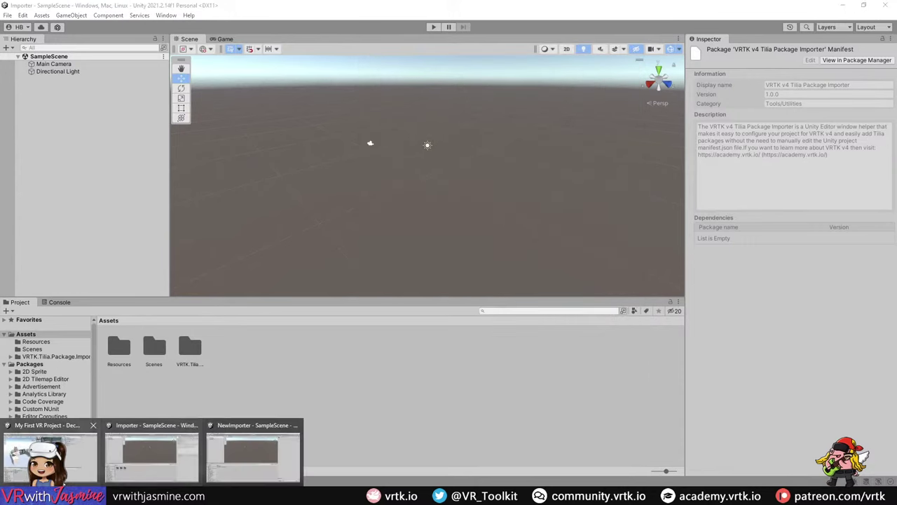
{"action": "left_click", "coordinate": [231, 459]}
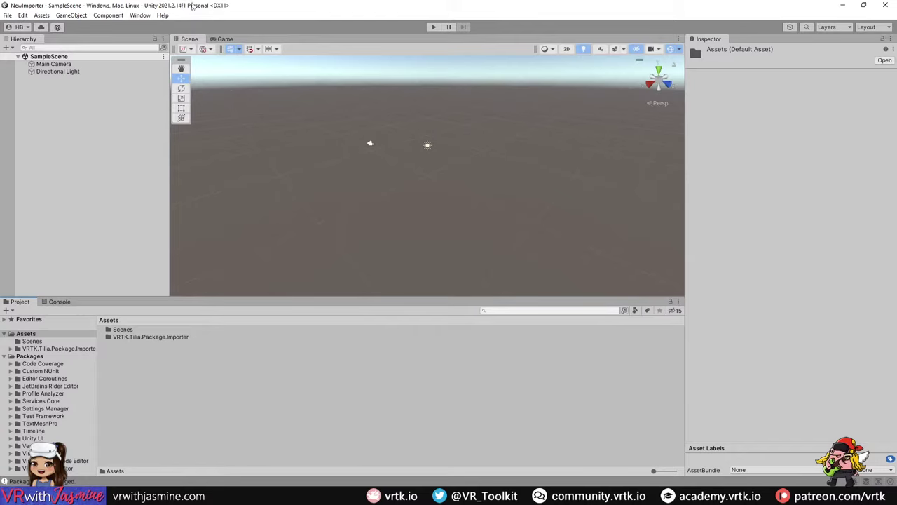
- Open Window > Tilia > Package Importer and add the required scoped registry
{"action": "left_click", "coordinate": [139, 16]}
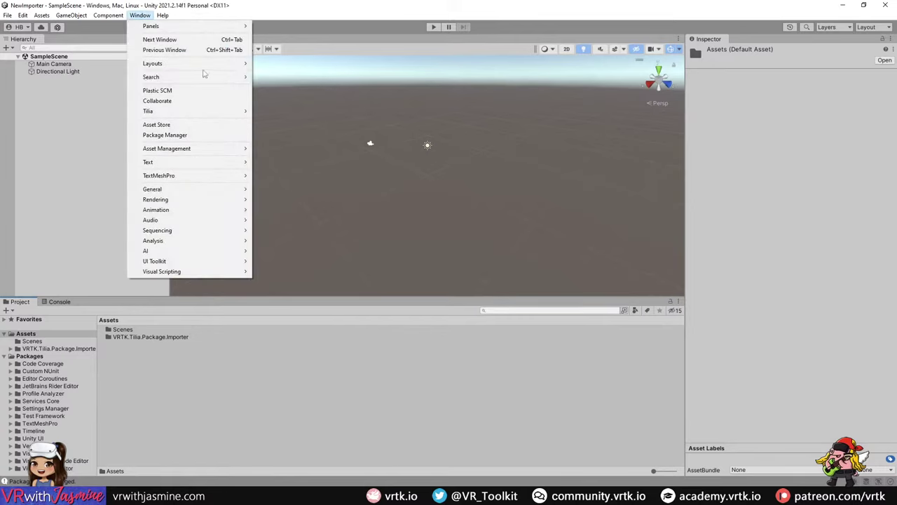
{"action": "mouse_move", "coordinate": [207, 114]}
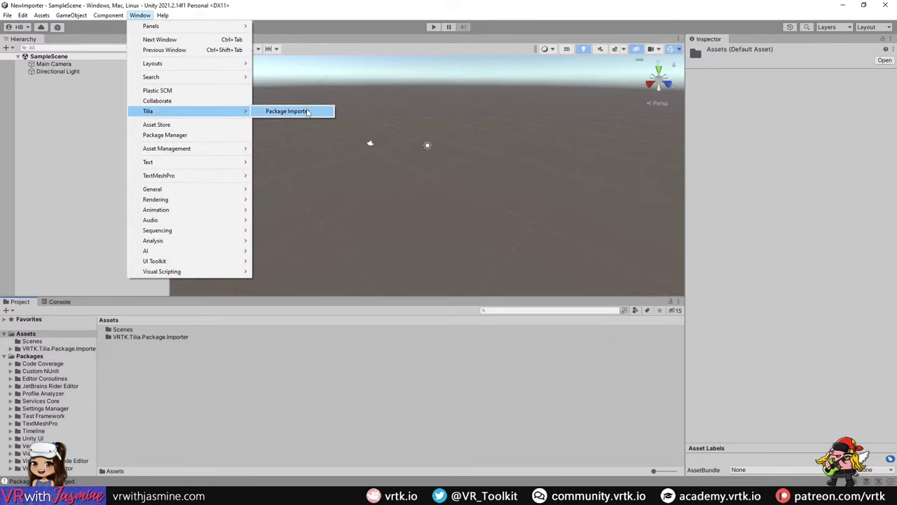
{"action": "left_click", "coordinate": [307, 112]}
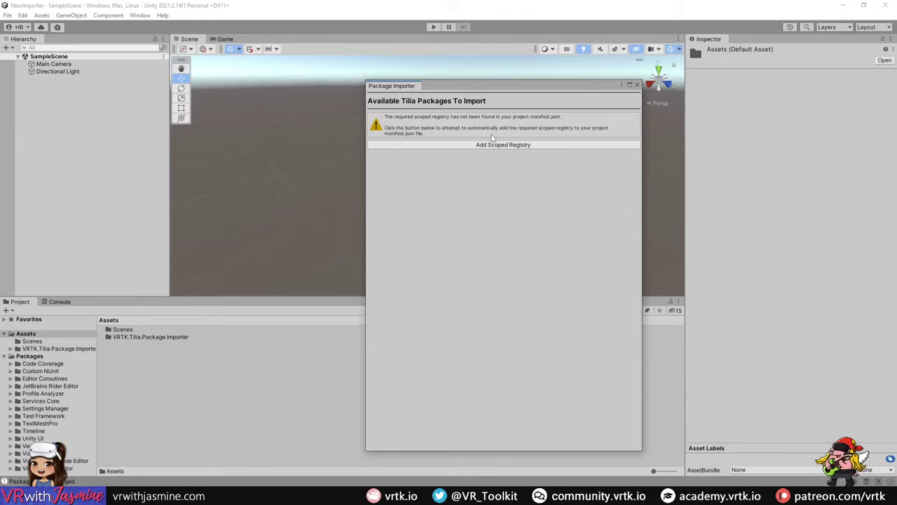
{"action": "left_click", "coordinate": [529, 148]}
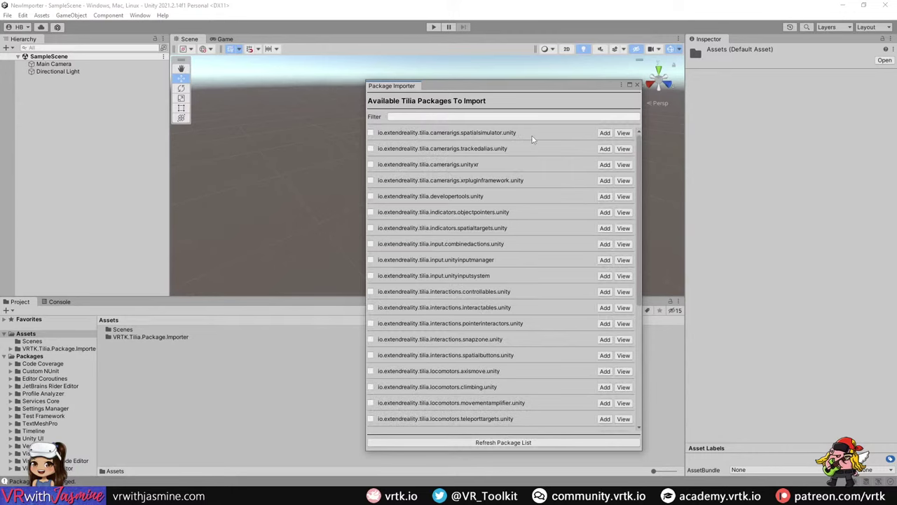
- Filter the Tilia packages by 'camer' then 'inter', then empty the filter to list all
{"action": "left_click", "coordinate": [483, 119]}
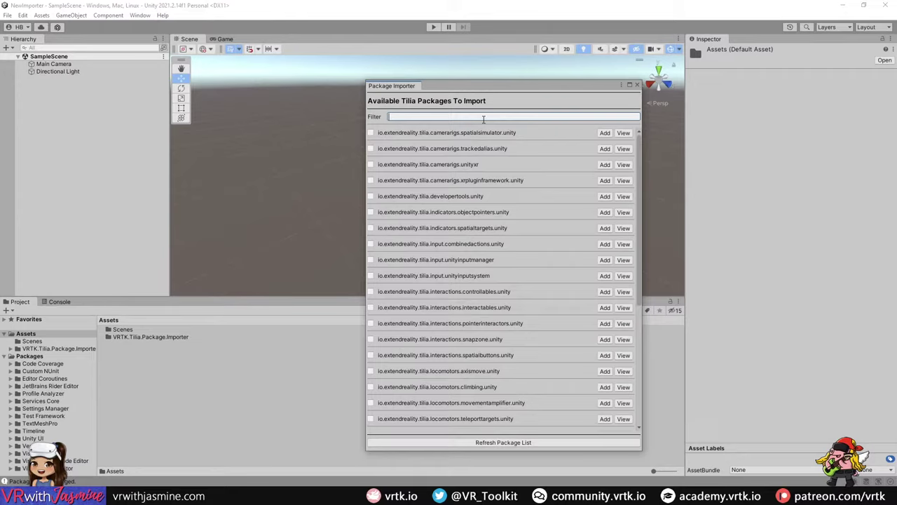
{"action": "type", "text": "camer"}
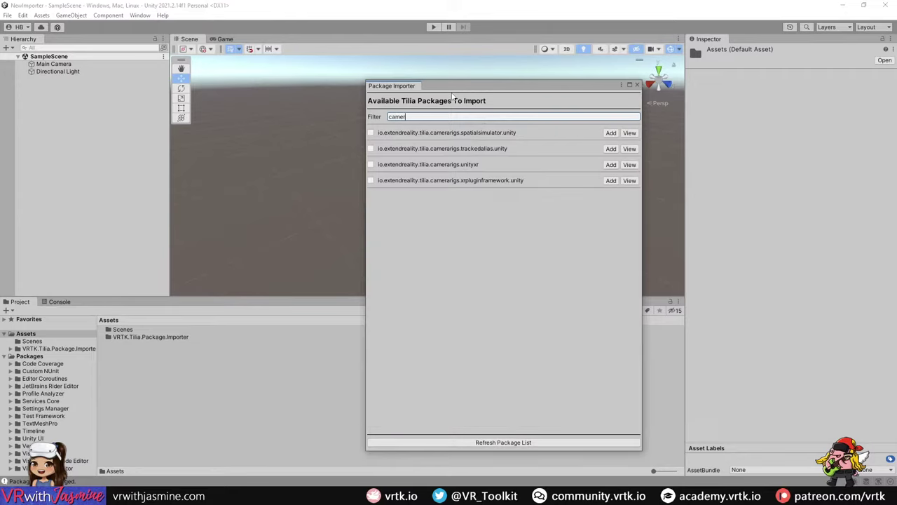
{"action": "key", "text": "ctrl+a"}
{"action": "type", "text": "inter"}
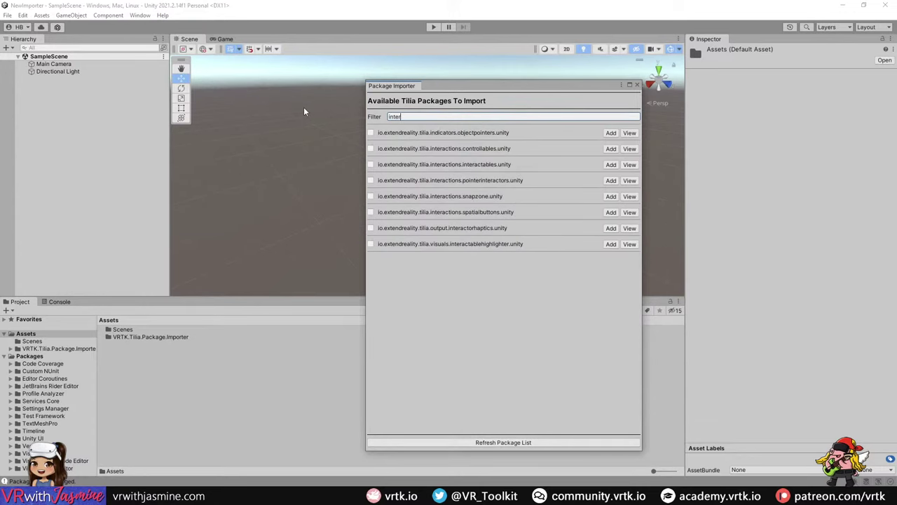
{"action": "key", "text": "ctrl+a"}
{"action": "key", "text": "BackSpace"}
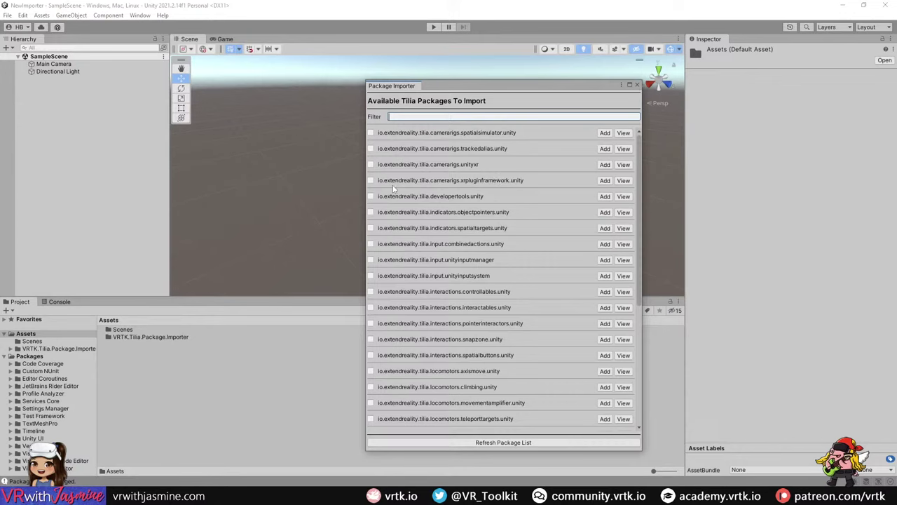
- Mark the xrpluginframework, trackedalias, unityinputsystem and interactables packages and add all four
{"action": "left_click", "coordinate": [371, 181]}
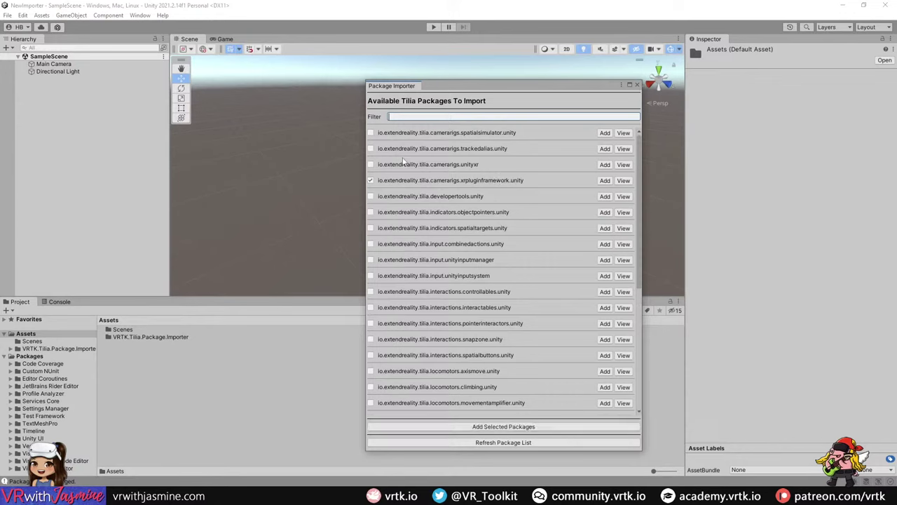
{"action": "left_click", "coordinate": [371, 149]}
{"action": "left_click", "coordinate": [371, 277]}
{"action": "left_click", "coordinate": [371, 308]}
{"action": "left_click", "coordinate": [475, 425]}
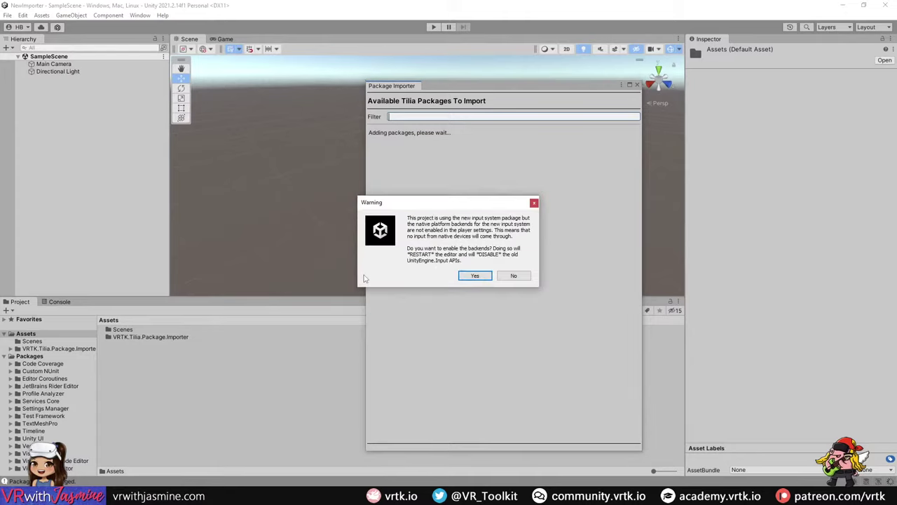
- Enable the native input system backends and dismiss the scoped registry notice
{"action": "left_click", "coordinate": [472, 277]}
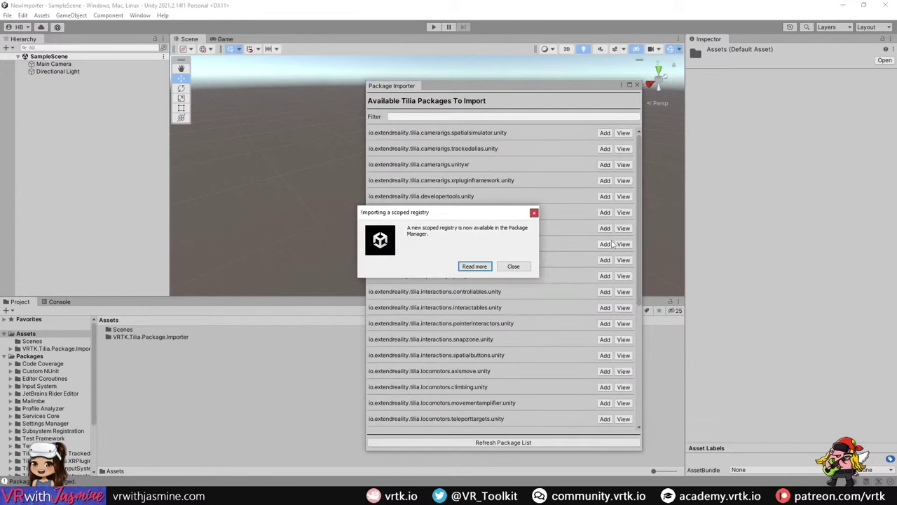
{"action": "left_click", "coordinate": [513, 267]}
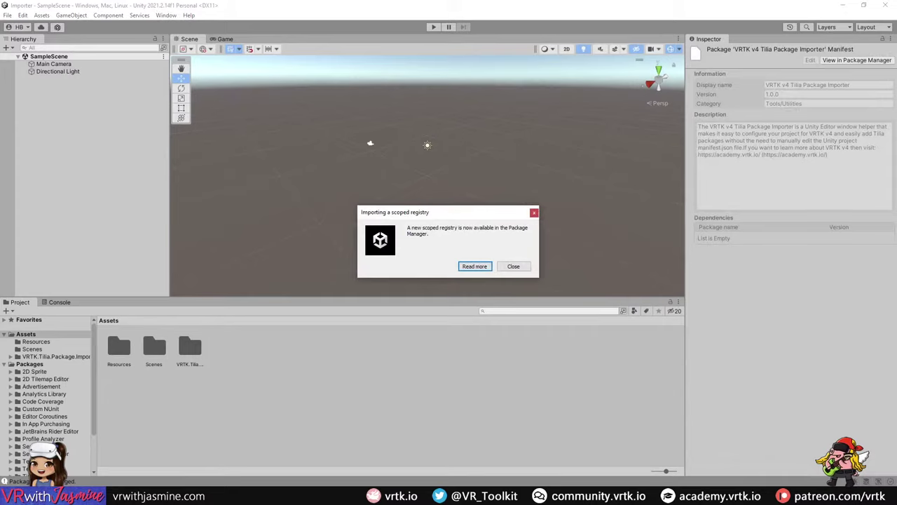
- Dismiss the second scoped registry notice and close the Package Importer window
{"action": "left_click", "coordinate": [530, 270]}
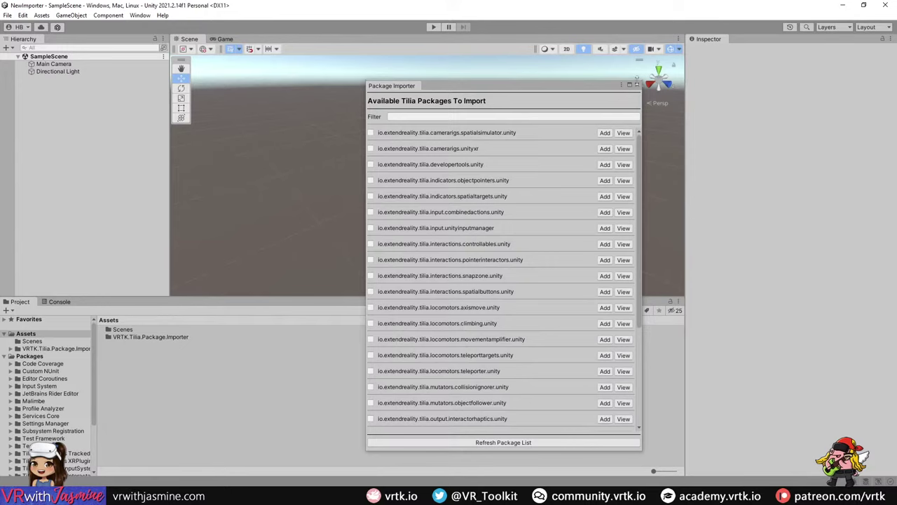
{"action": "left_click", "coordinate": [637, 85]}
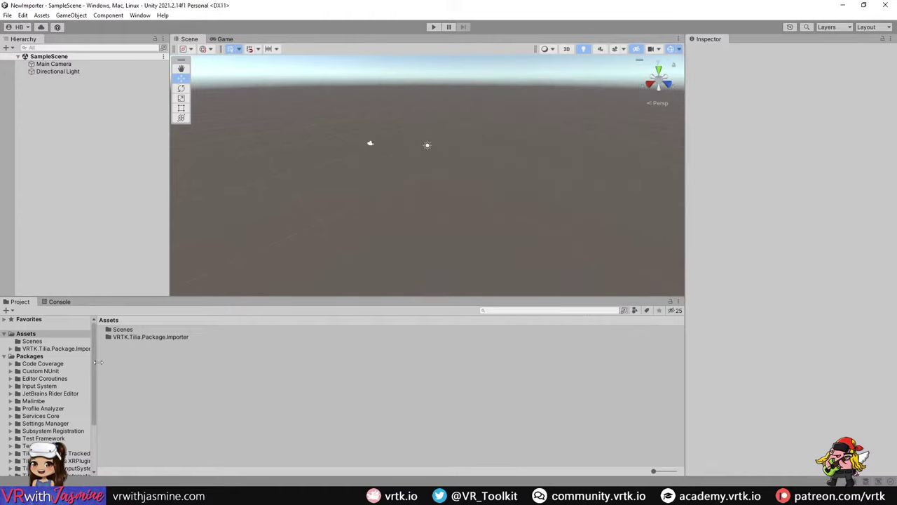
- Browse a Tilia package folder and the Hierarchy create menu's Tilia prefabs without adding any
{"action": "scroll", "coordinate": [94, 405], "scroll_direction": "down", "scroll_amount": 3}
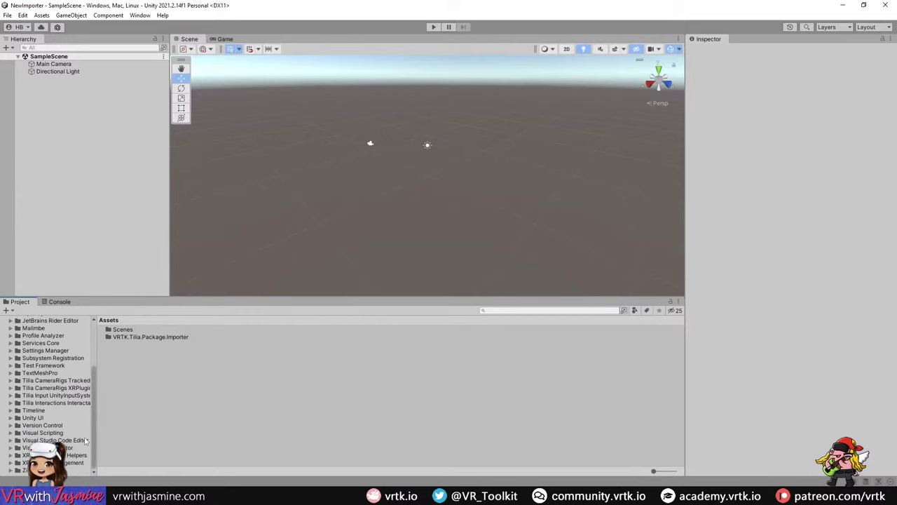
{"action": "left_click", "coordinate": [48, 387]}
{"action": "right_click", "coordinate": [60, 184]}
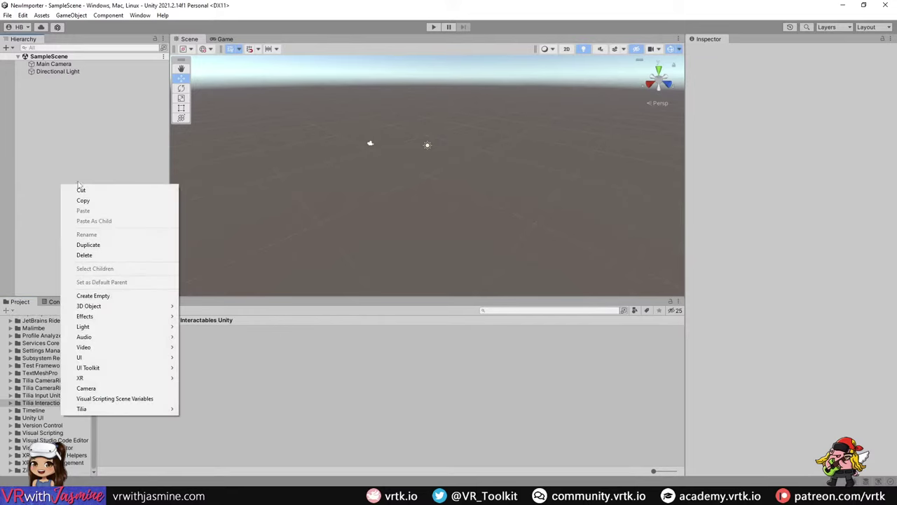
{"action": "mouse_move", "coordinate": [121, 409]}
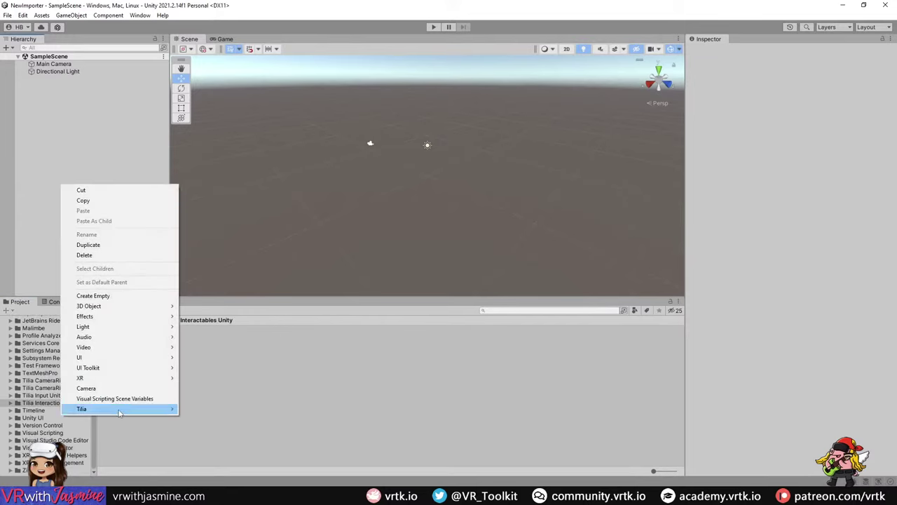
{"action": "mouse_move", "coordinate": [210, 409]}
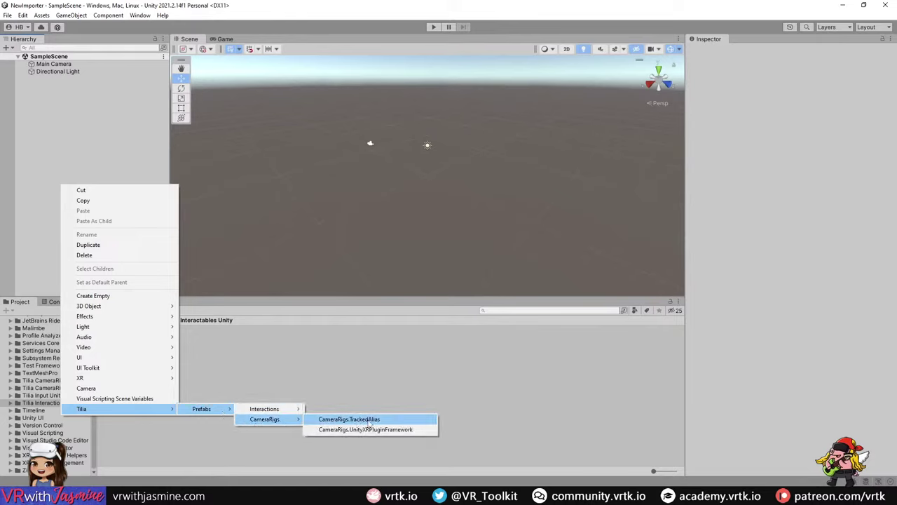
{"action": "left_click", "coordinate": [163, 108]}
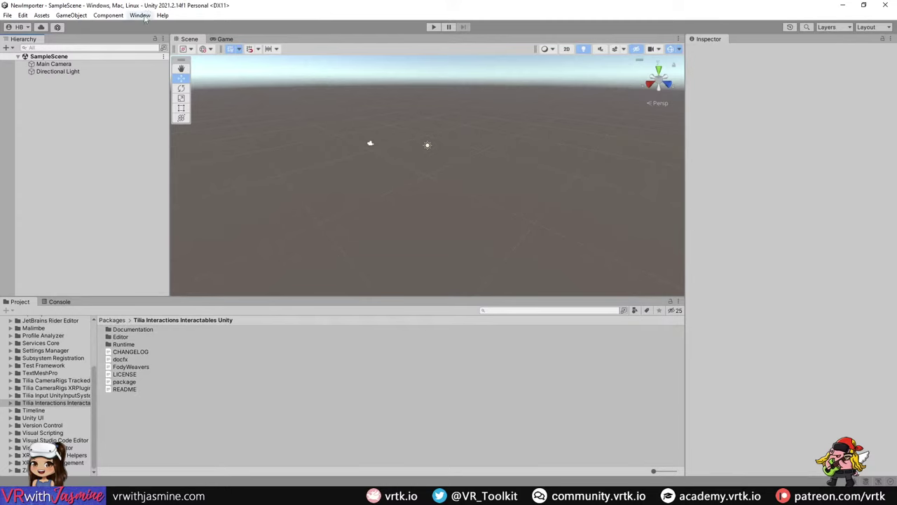
- Glance at the Tilia Package Importer again, then bring up the Package Manager
{"action": "left_click", "coordinate": [140, 15]}
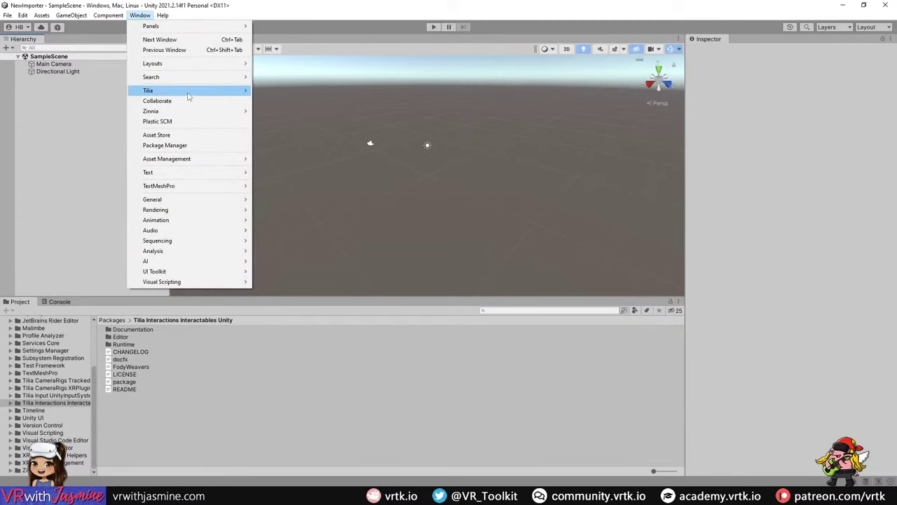
{"action": "mouse_move", "coordinate": [208, 94]}
{"action": "left_click", "coordinate": [307, 101]}
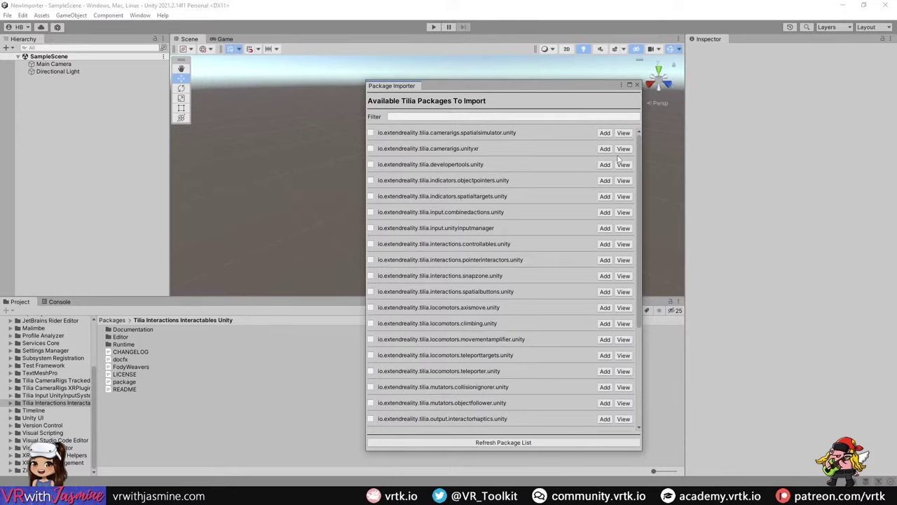
{"action": "left_click", "coordinate": [637, 86]}
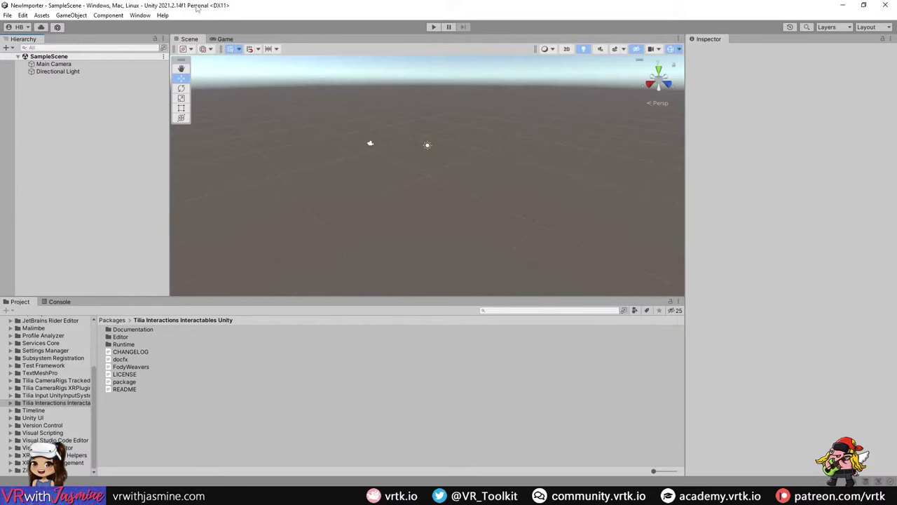
{"action": "left_click", "coordinate": [142, 15]}
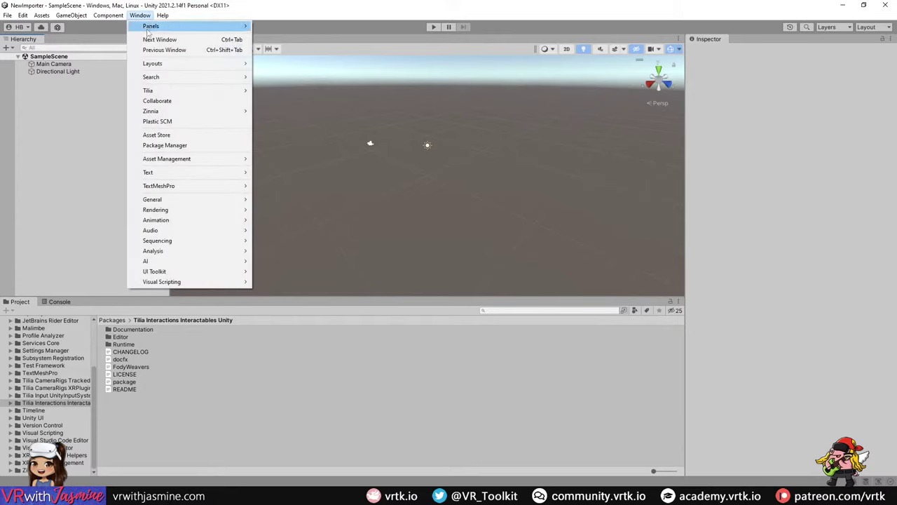
{"action": "left_click", "coordinate": [188, 147]}
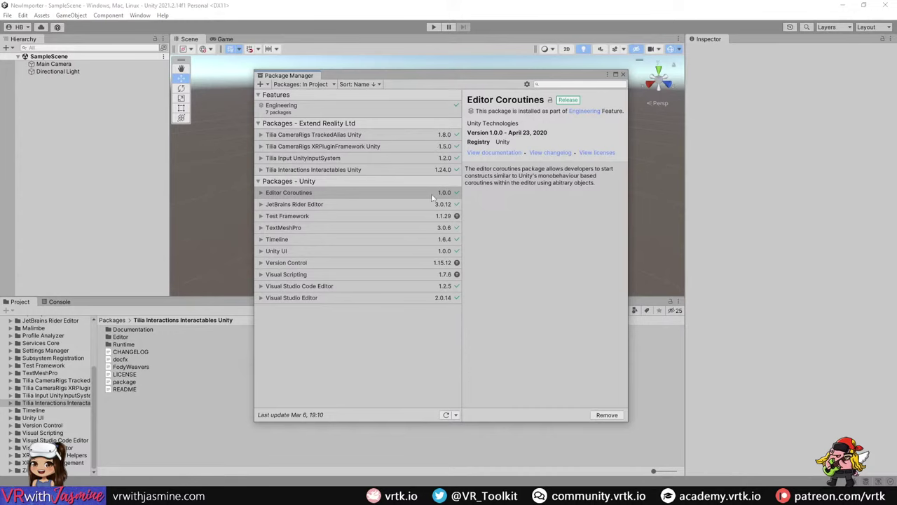
- Review the TrackedAlias, XRPluginFramework, UnityInputSystem and Interactables package details, then close Package Manager
{"action": "left_click", "coordinate": [309, 134]}
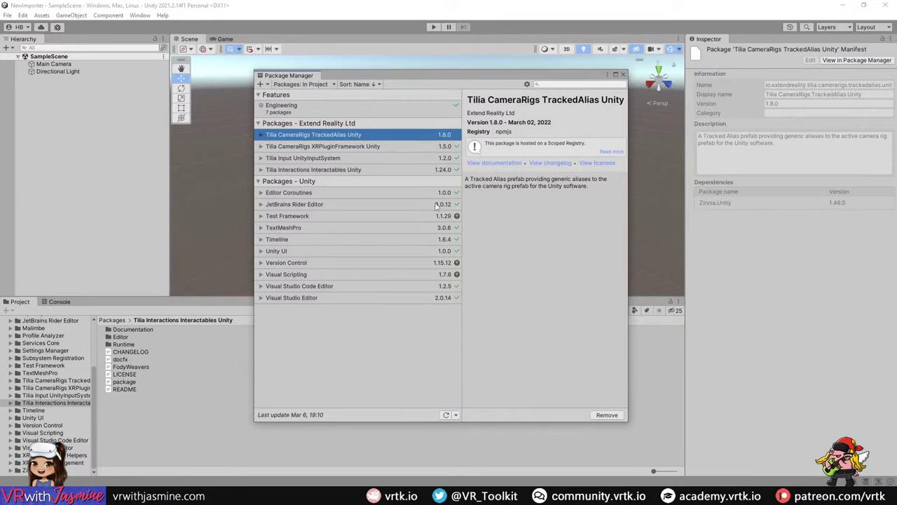
{"action": "left_click", "coordinate": [424, 146]}
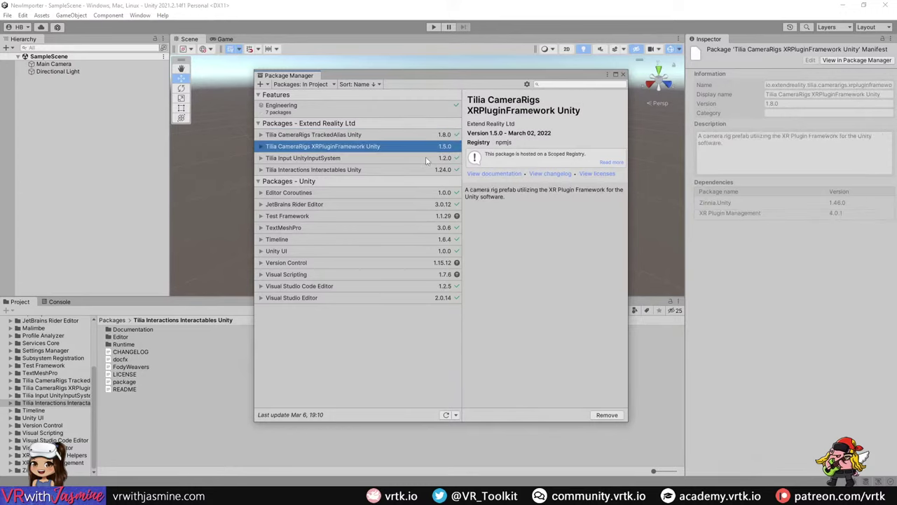
{"action": "left_click", "coordinate": [425, 158]}
{"action": "left_click", "coordinate": [404, 169]}
{"action": "left_click", "coordinate": [397, 126]}
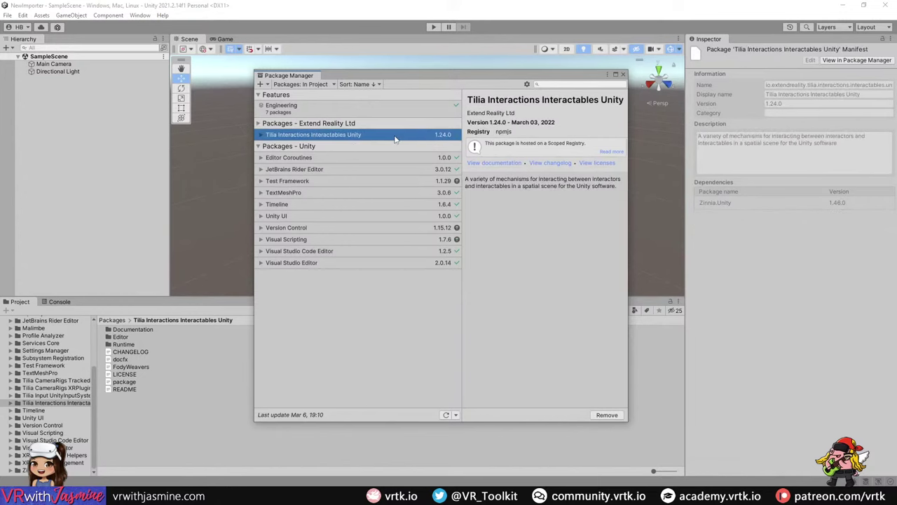
{"action": "left_click", "coordinate": [370, 126]}
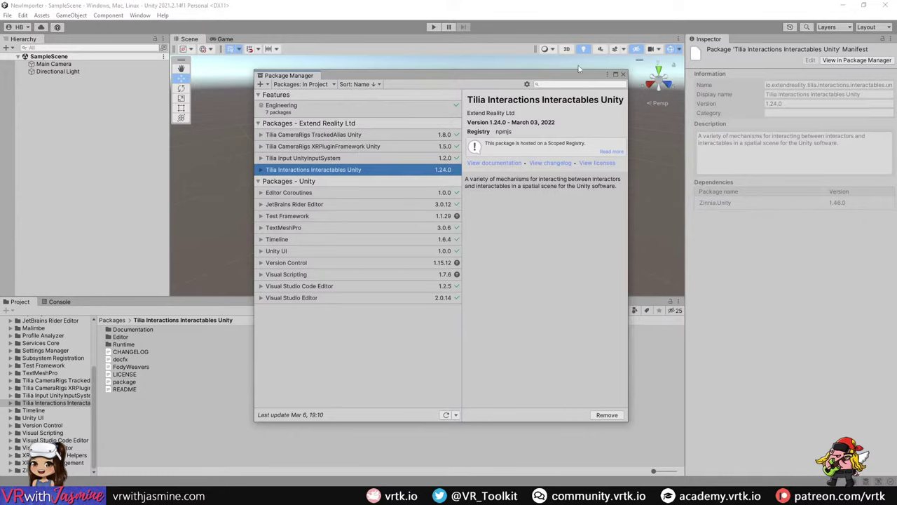
{"action": "left_click", "coordinate": [623, 75]}
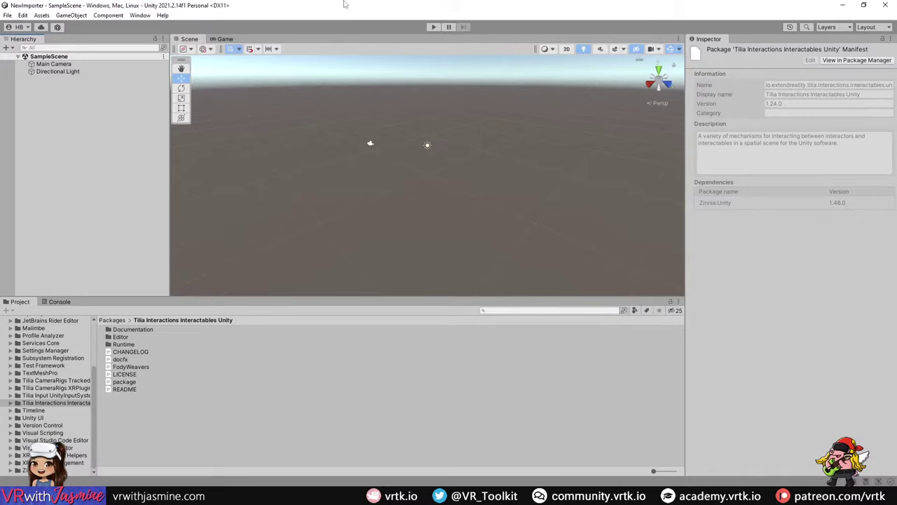
{"action": "left_click", "coordinate": [140, 14]}
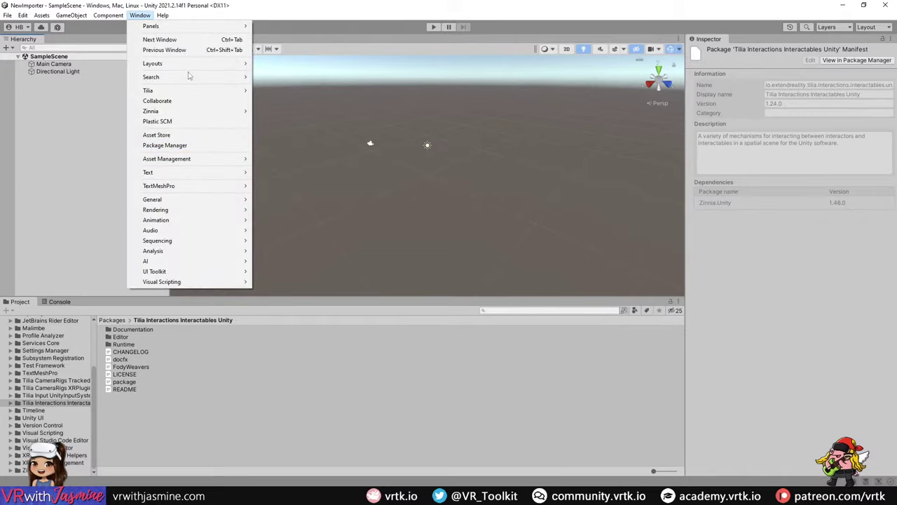
- Reopen the Package Manager on the Tilia Interactions Interactables Unity 1.24.0 details
{"action": "left_click", "coordinate": [186, 145]}
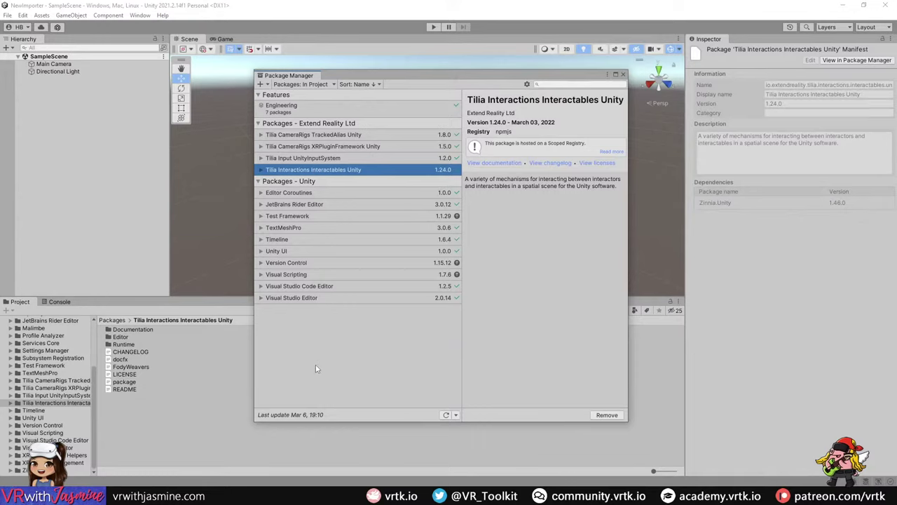
- Reopen the Tilia Package Importer, shift it left, and view the Spatial Simulator's GitHub page
{"action": "left_click", "coordinate": [140, 14]}
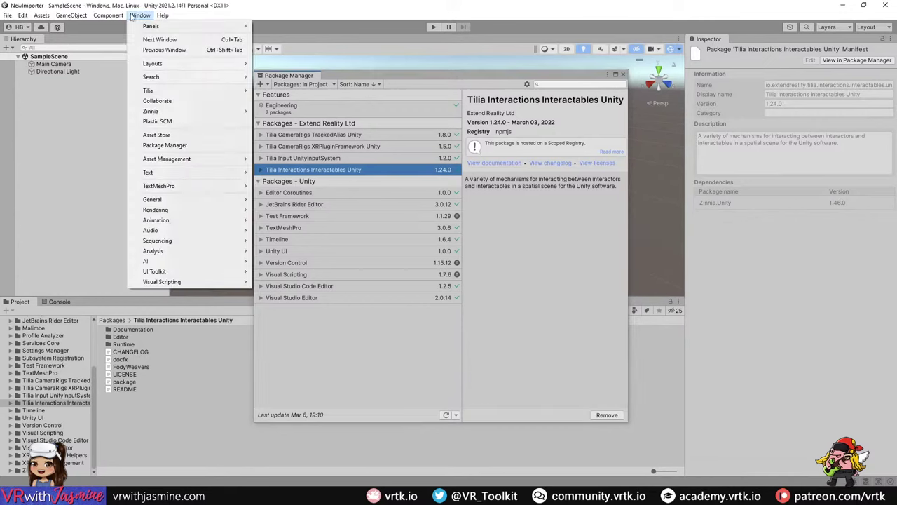
{"action": "left_click", "coordinate": [182, 100]}
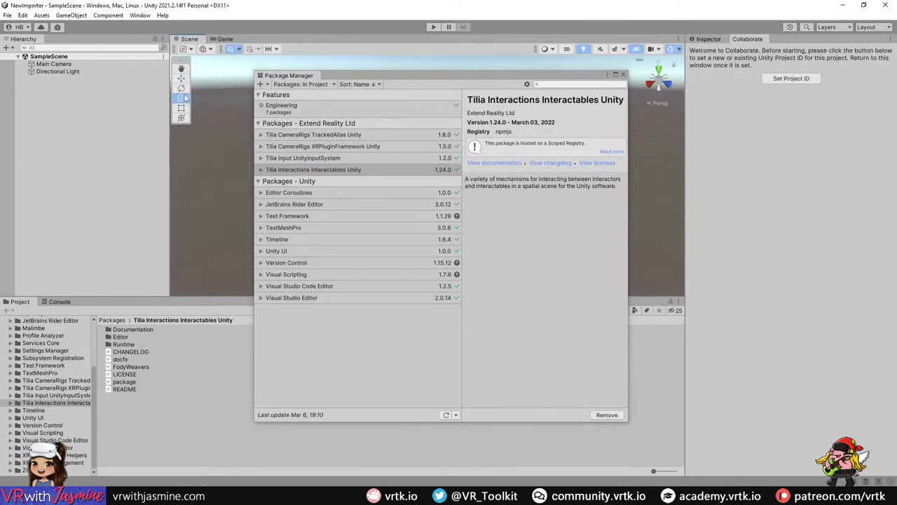
{"action": "left_click", "coordinate": [139, 15]}
{"action": "mouse_move", "coordinate": [176, 90]}
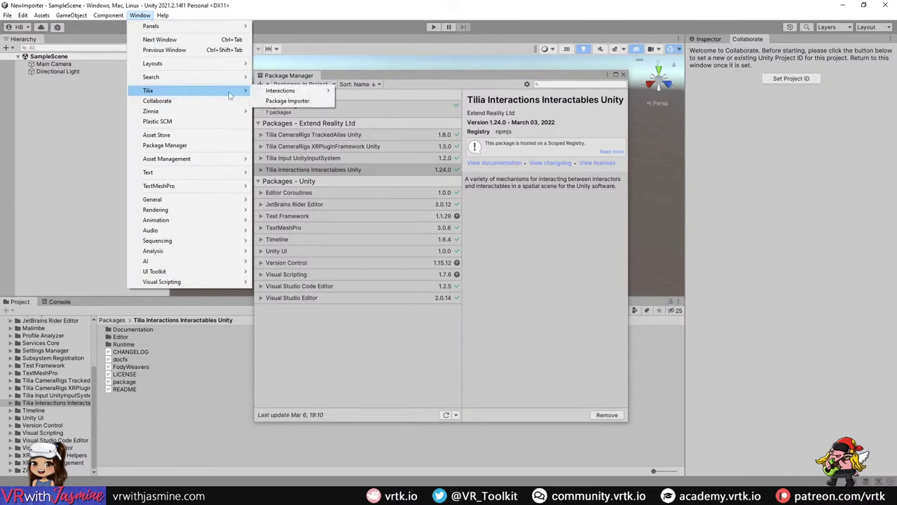
{"action": "left_click", "coordinate": [291, 99]}
{"action": "left_click", "coordinate": [709, 39]}
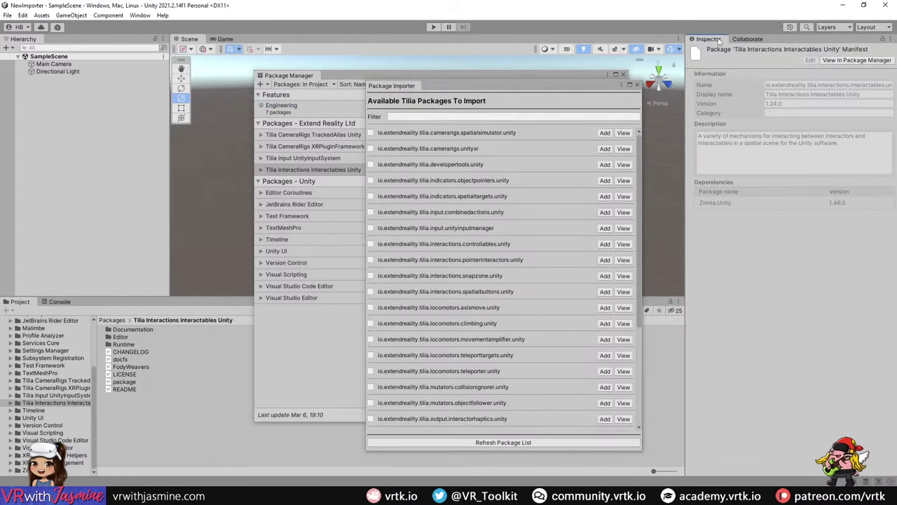
{"action": "left_click_drag", "start_coordinate": [497, 87], "coordinate": [258, 71]}
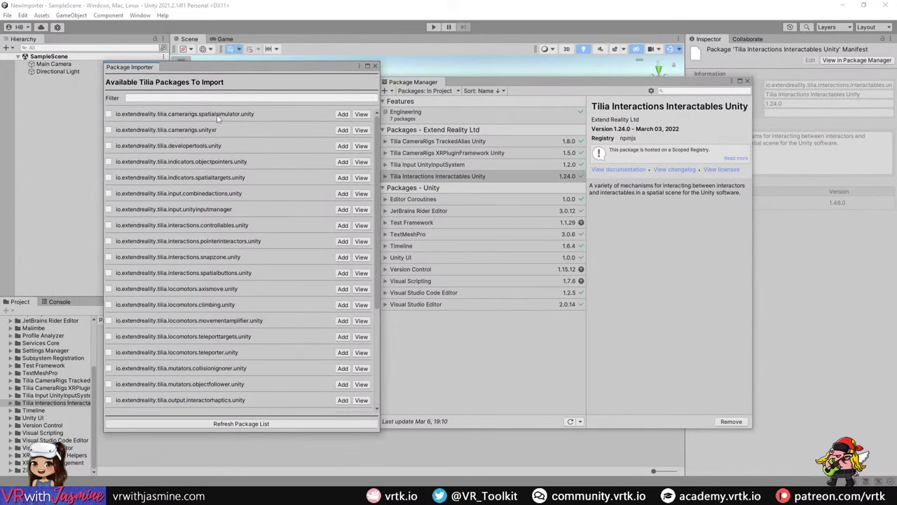
{"action": "mouse_move", "coordinate": [218, 118]}
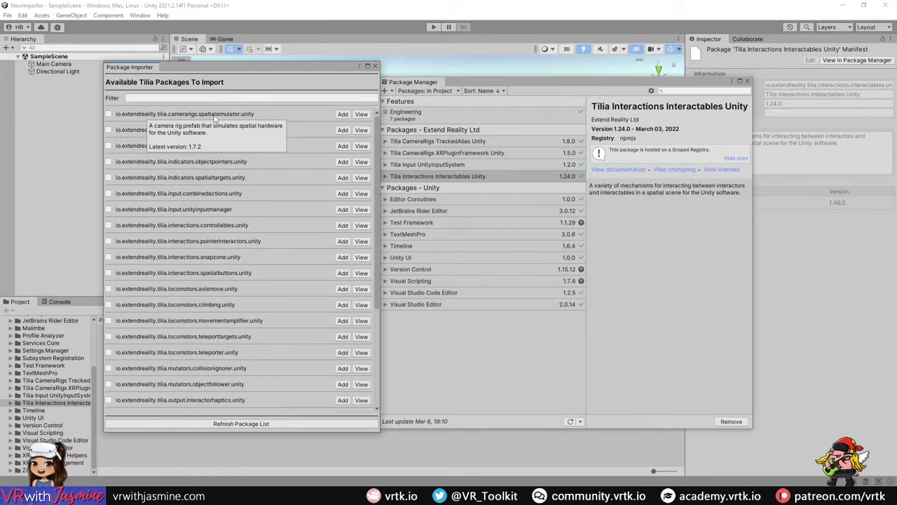
{"action": "mouse_move", "coordinate": [159, 132]}
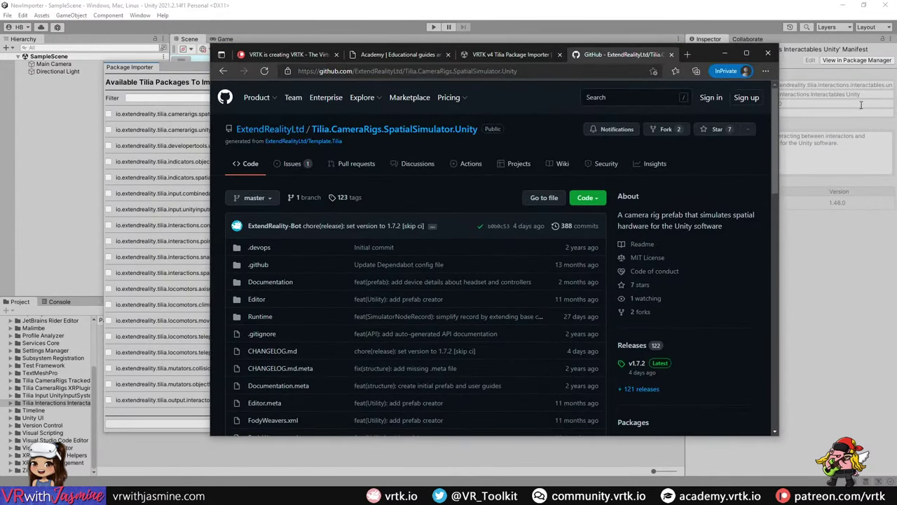
- Go to the Tilia package catalogue by entering 'tilia' in Edge's address bar
{"action": "scroll", "coordinate": [711, 224], "scroll_direction": "down", "scroll_amount": 10}
{"action": "scroll", "coordinate": [607, 110], "scroll_direction": "up", "scroll_amount": 9}
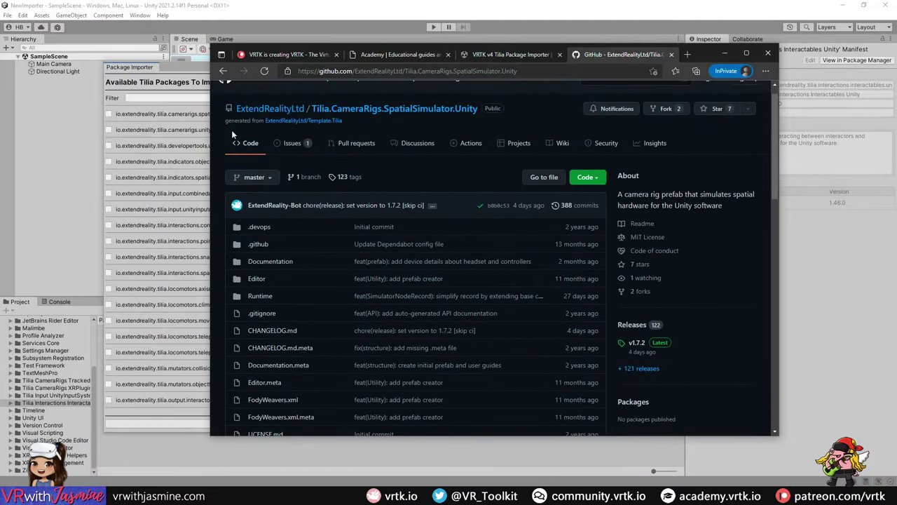
{"action": "left_click", "coordinate": [308, 71]}
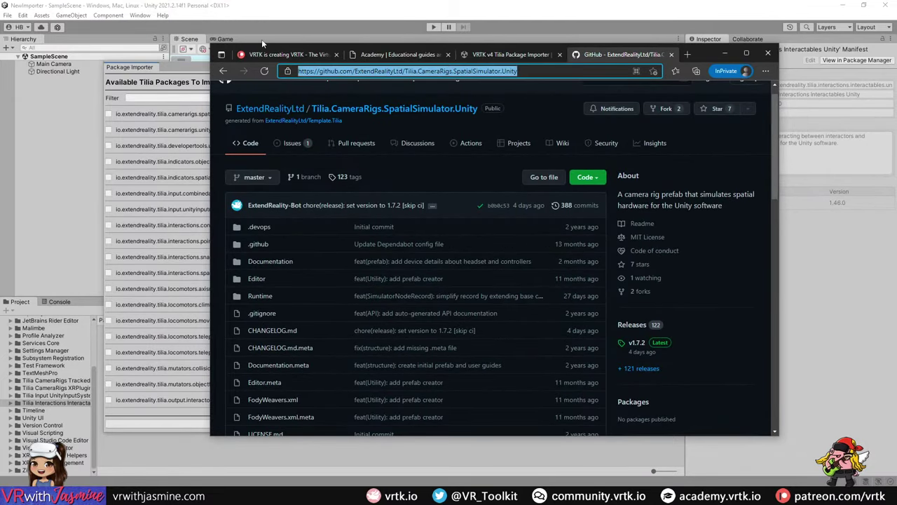
{"action": "type", "text": "tilia"}
{"action": "key", "text": "Return"}
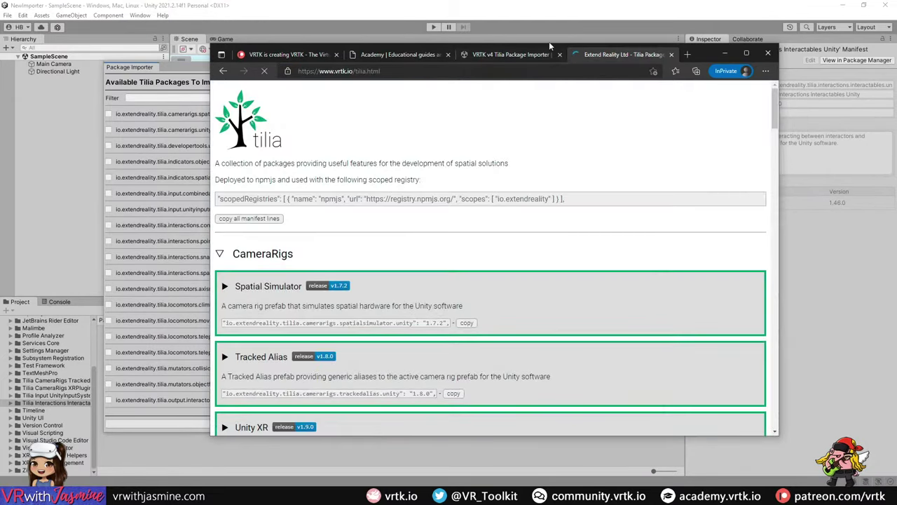
- Read the Spatial Simulator entry in the package list, then move the browser off-screen
{"action": "left_click_drag", "start_coordinate": [701, 56], "coordinate": [768, 54]}
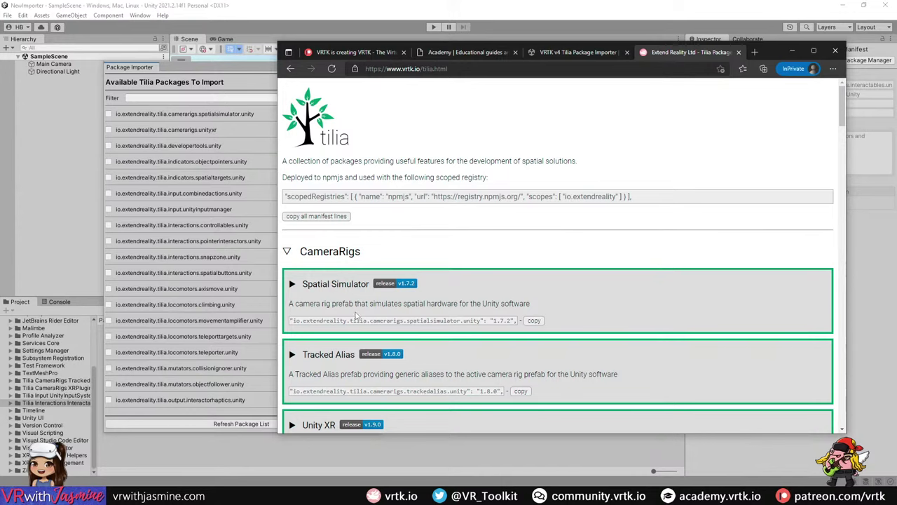
{"action": "left_click_drag", "start_coordinate": [537, 305], "coordinate": [287, 303]}
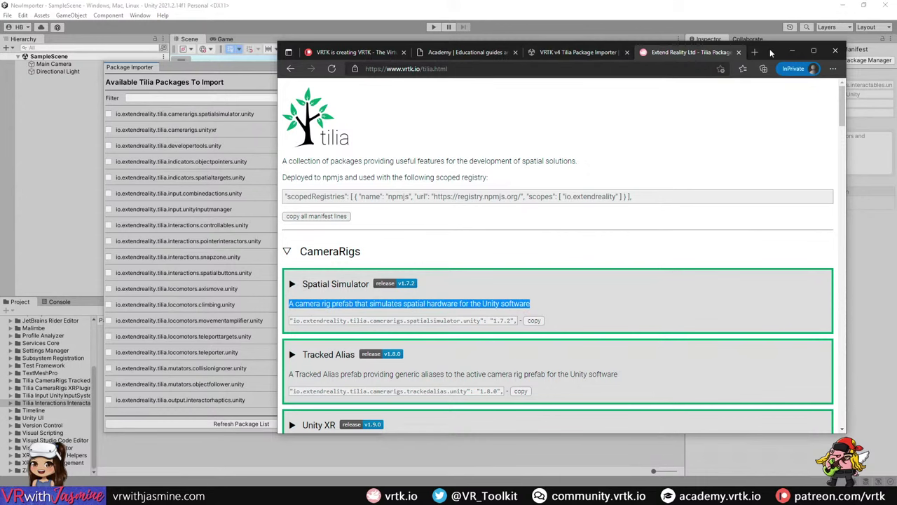
{"action": "left_click_drag", "start_coordinate": [771, 53], "coordinate": [826, 54]}
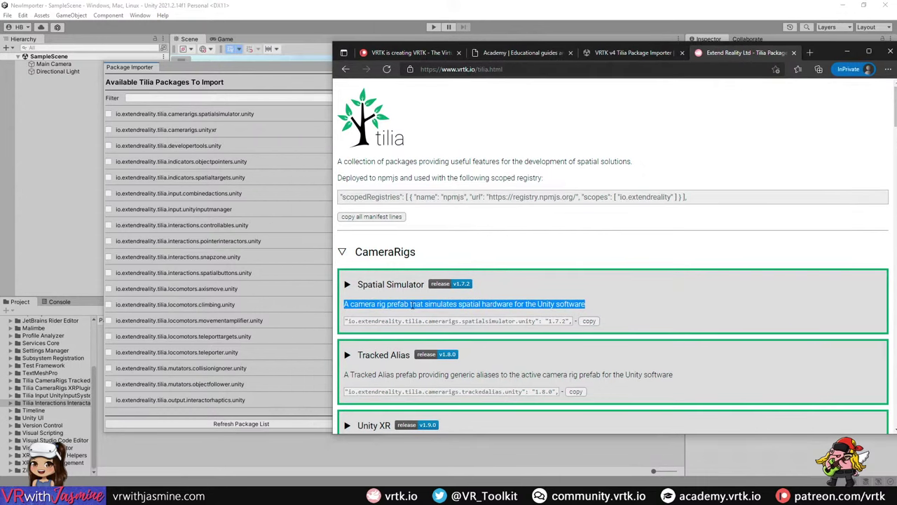
{"action": "left_click", "coordinate": [612, 253]}
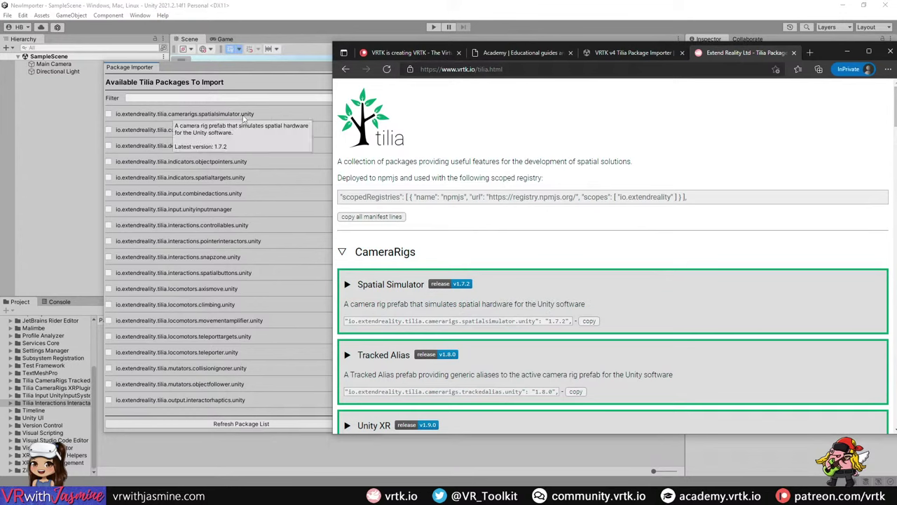
{"action": "mouse_move", "coordinate": [244, 119]}
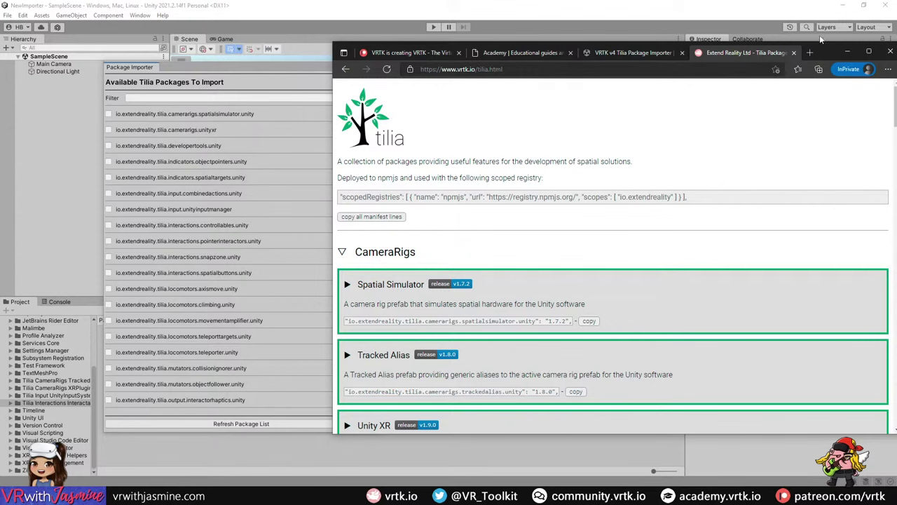
{"action": "left_click_drag", "start_coordinate": [822, 47], "coordinate": [785, 44]}
{"action": "left_click_drag", "start_coordinate": [862, 119], "coordinate": [864, 365]}
{"action": "scroll", "coordinate": [447, 164], "scroll_direction": "up", "scroll_amount": 20}
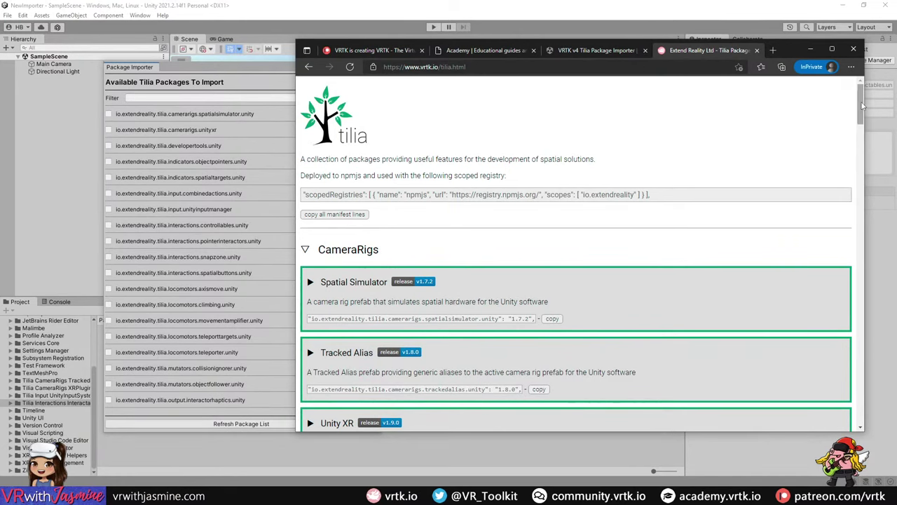
{"action": "mouse_move", "coordinate": [863, 106]}
{"action": "left_mouse_down"}
{"action": "mouse_move", "coordinate": [863, 280]}
{"action": "mouse_move", "coordinate": [863, 105]}
{"action": "left_mouse_up"}
{"action": "left_click_drag", "start_coordinate": [796, 53], "coordinate": [896, 83]}
{"action": "left_click", "coordinate": [276, 138]}
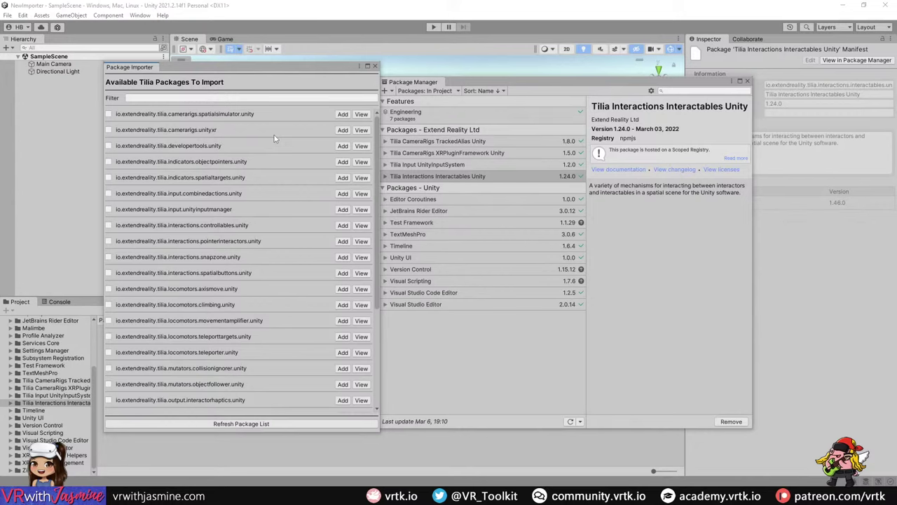
- Tick two camera rig packages including unityxr, then close the Package Importer and Package Manager
{"action": "left_click", "coordinate": [109, 115]}
{"action": "left_click", "coordinate": [109, 130]}
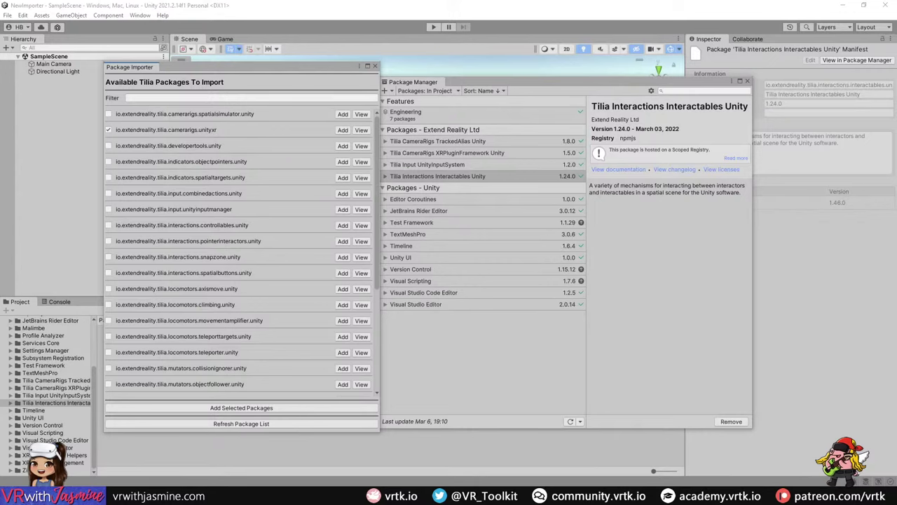
{"action": "left_click", "coordinate": [374, 66]}
{"action": "left_click", "coordinate": [643, 93]}
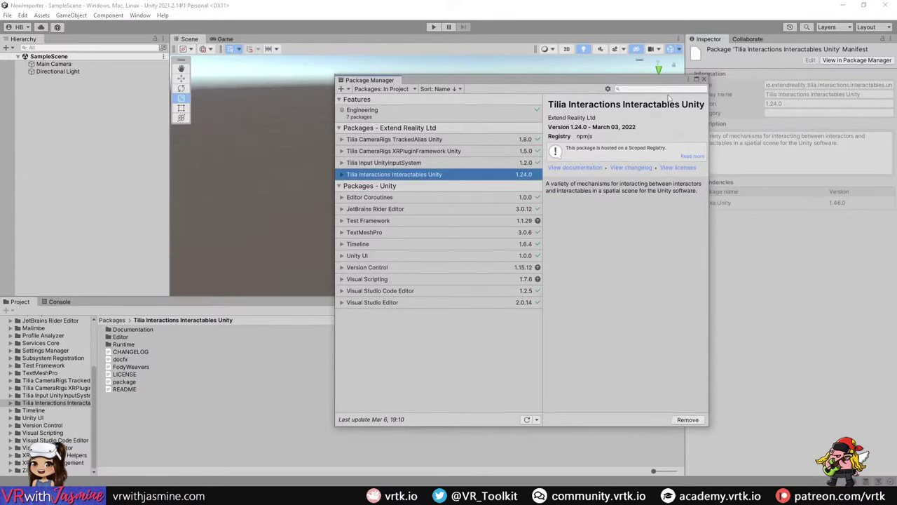
{"action": "left_click", "coordinate": [705, 80]}
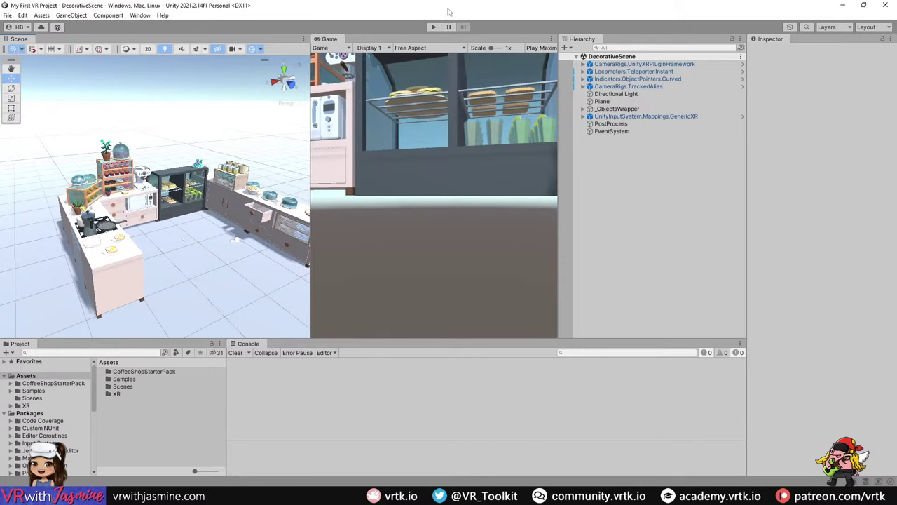
- Orbit around the coffee shop and make the Scene view panel wider and taller
{"action": "left_click_drag", "start_coordinate": [245, 237], "coordinate": [201, 239], "text": "alt"}
{"action": "scroll", "coordinate": [201, 239], "scroll_direction": "up", "scroll_amount": 8}
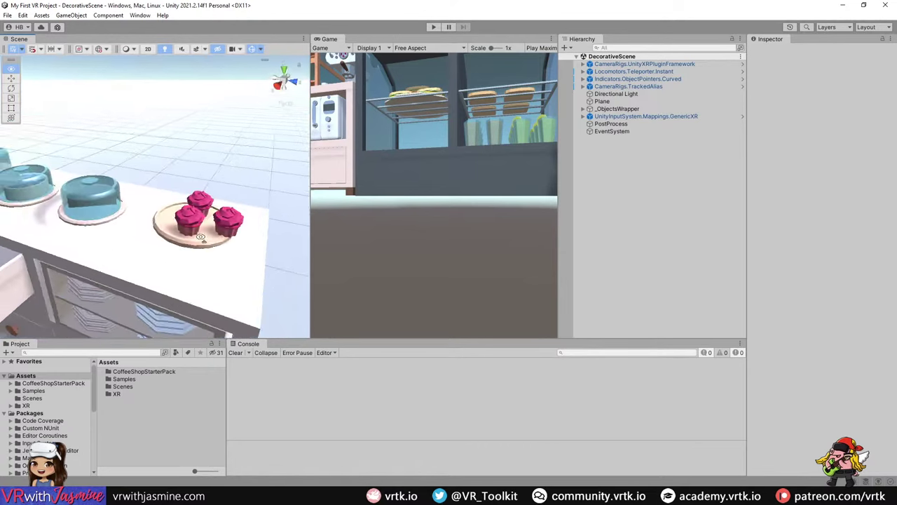
{"action": "scroll", "coordinate": [201, 239], "scroll_direction": "down", "scroll_amount": 8}
{"action": "left_click_drag", "start_coordinate": [207, 261], "coordinate": [301, 253], "text": "alt"}
{"action": "scroll", "coordinate": [182, 263], "scroll_direction": "up", "scroll_amount": 6}
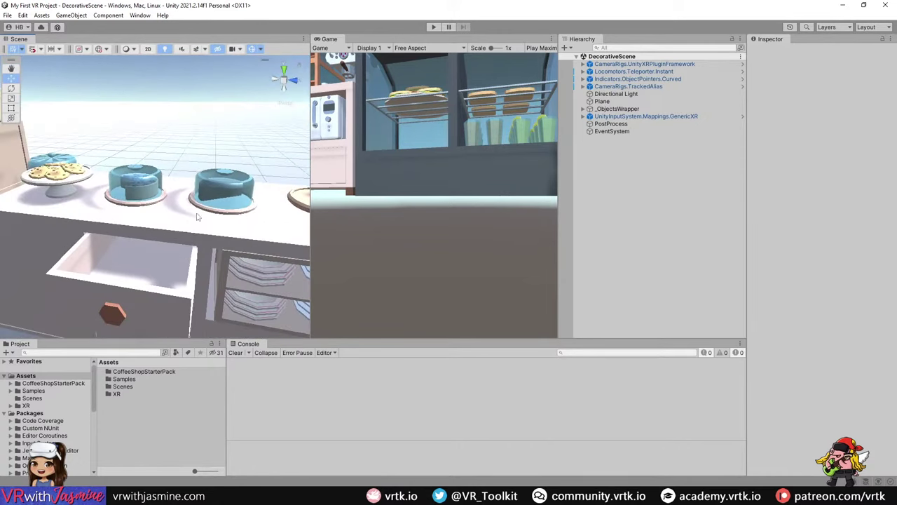
{"action": "scroll", "coordinate": [197, 218], "scroll_direction": "down", "scroll_amount": 8}
{"action": "left_click_drag", "start_coordinate": [312, 258], "coordinate": [365, 264]}
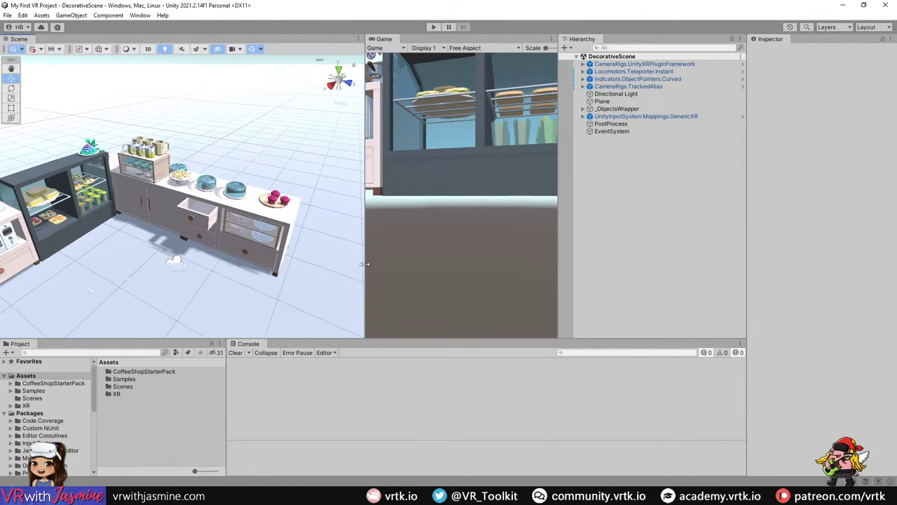
{"action": "left_click_drag", "start_coordinate": [315, 339], "coordinate": [316, 366]}
{"action": "left_click_drag", "start_coordinate": [330, 288], "coordinate": [204, 300], "text": "alt"}
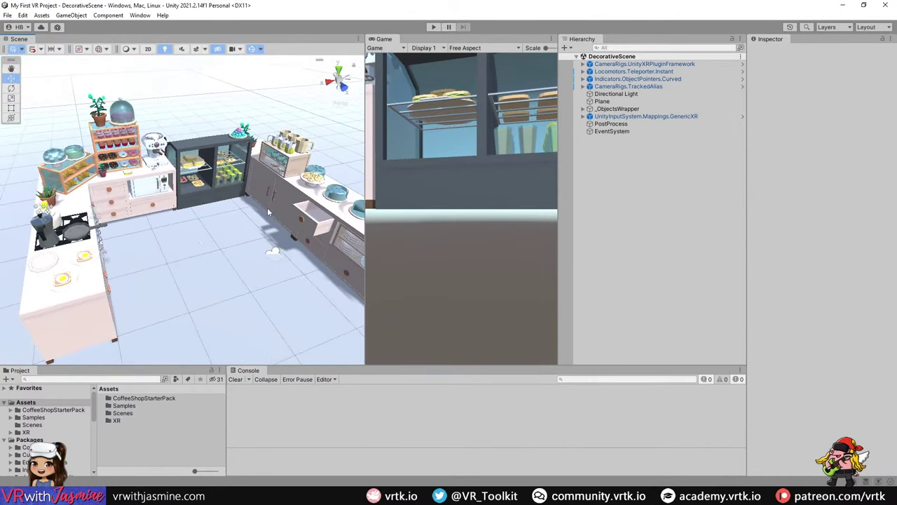
- Select PW_cupboard02 and inspect its door meshes and other child parts
{"action": "left_click", "coordinate": [266, 182]}
{"action": "left_click", "coordinate": [263, 175]}
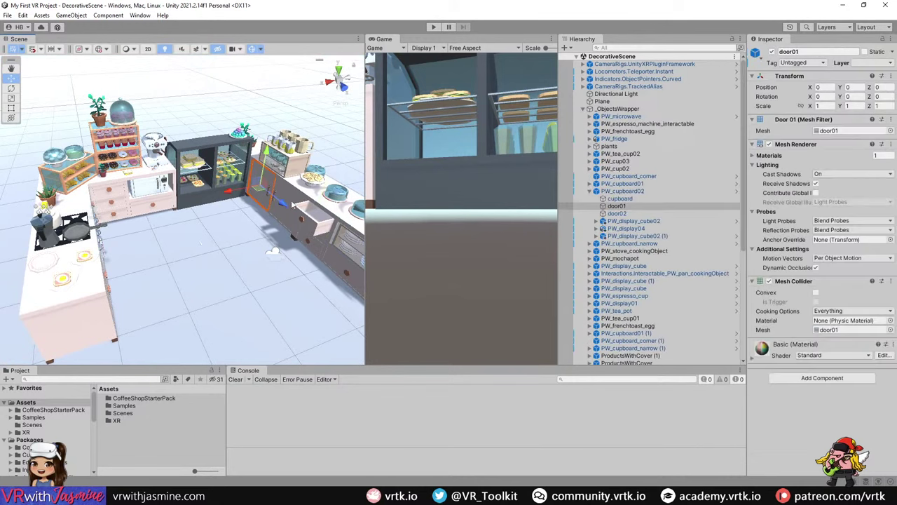
{"action": "left_click", "coordinate": [290, 202]}
{"action": "left_click", "coordinate": [290, 201]}
{"action": "left_click", "coordinate": [257, 185]}
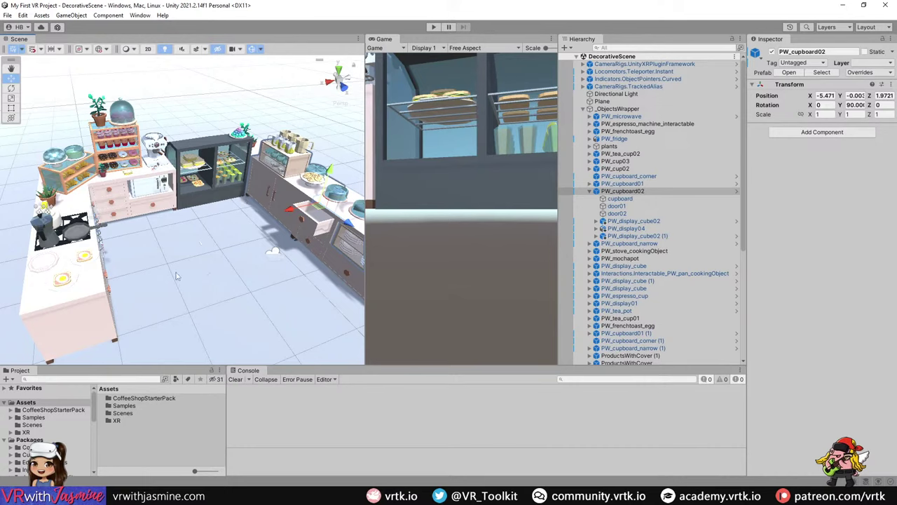
{"action": "right_click_drag", "start_coordinate": [178, 276], "coordinate": [274, 273]}
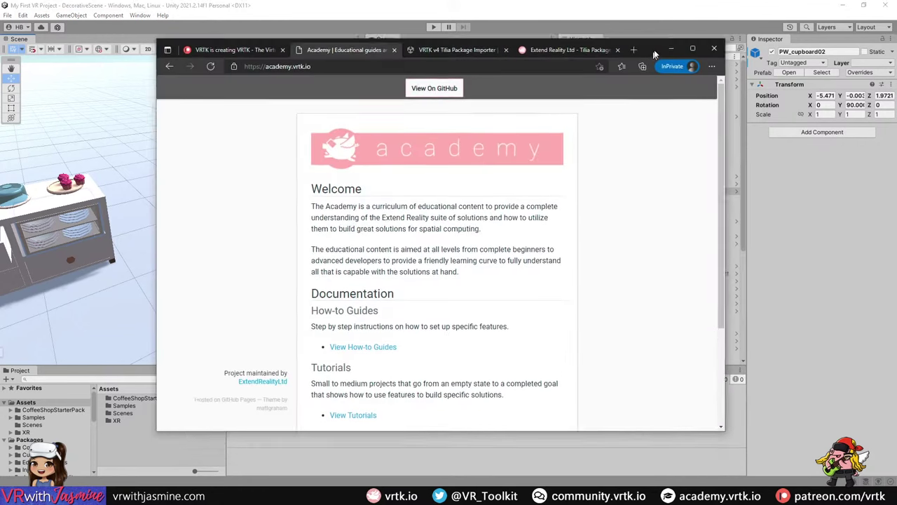
- Browse VRTK Academy's How-to Guides down to Interactions Controllables Unity, then minimise the browser
{"action": "scroll", "coordinate": [766, 148], "scroll_direction": "down", "scroll_amount": 2}
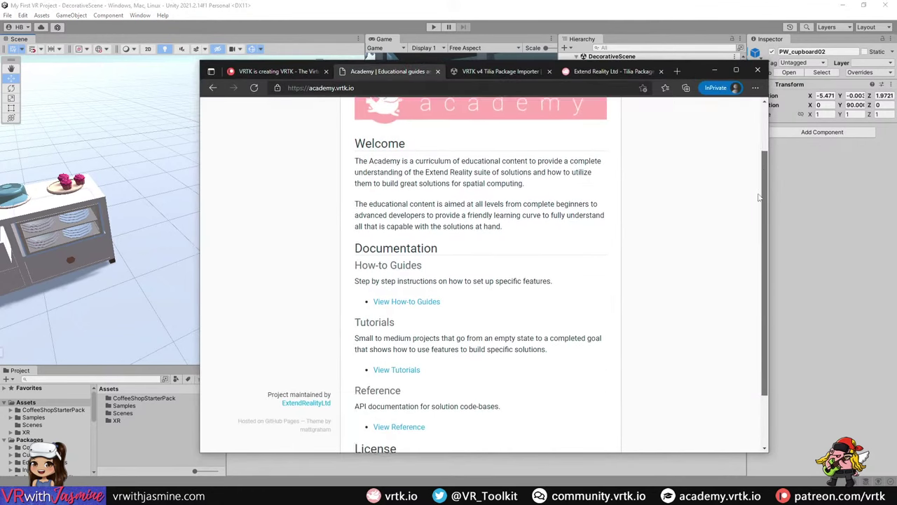
{"action": "scroll", "coordinate": [384, 287], "scroll_direction": "up", "scroll_amount": 1}
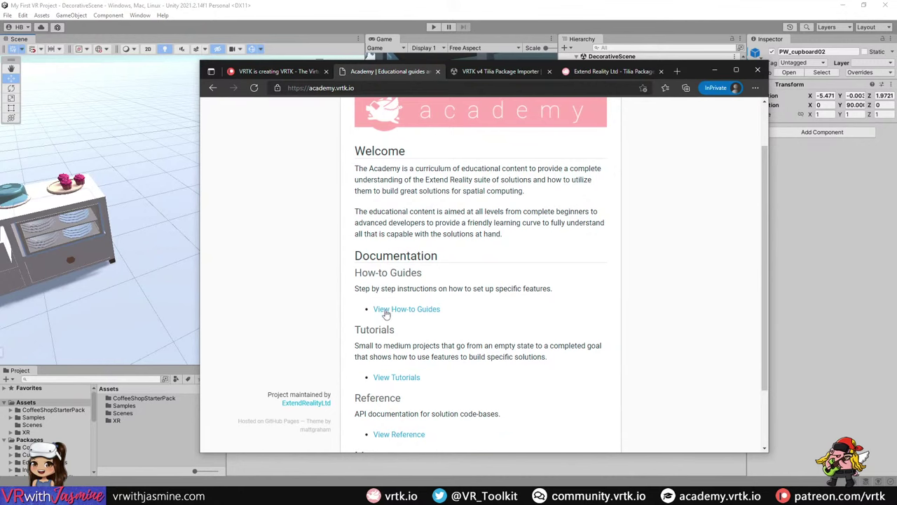
{"action": "left_click", "coordinate": [384, 309]}
{"action": "left_click_drag", "start_coordinate": [764, 144], "coordinate": [751, 295]}
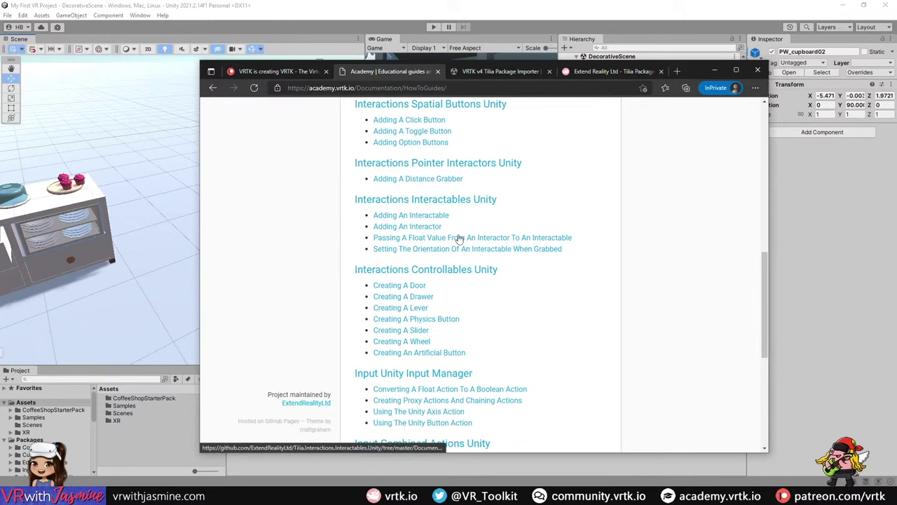
{"action": "left_click", "coordinate": [714, 71]}
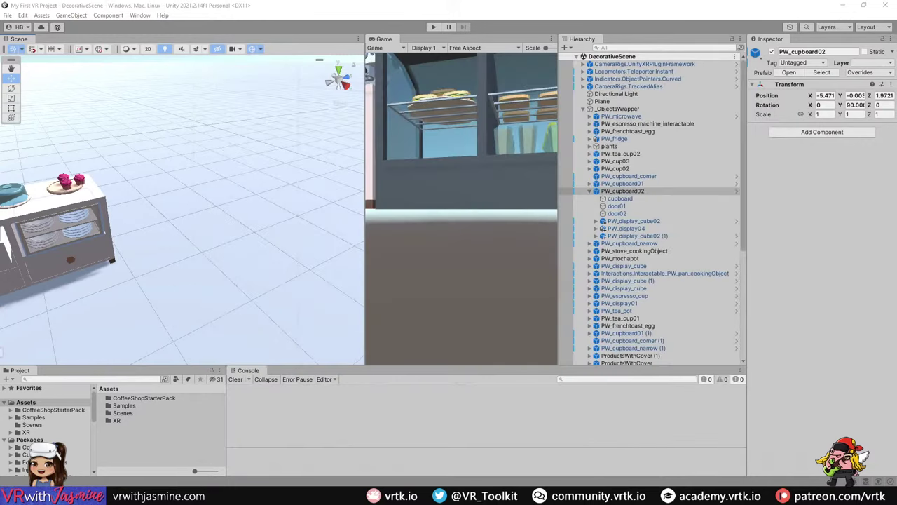
{"action": "right_click_drag", "start_coordinate": [301, 197], "coordinate": [218, 149]}
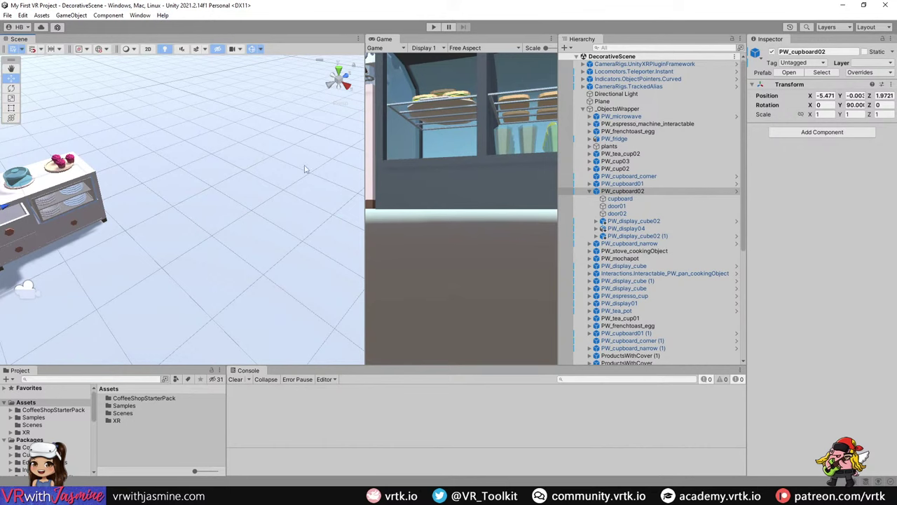
{"action": "right_click_drag", "start_coordinate": [266, 178], "coordinate": [200, 211]}
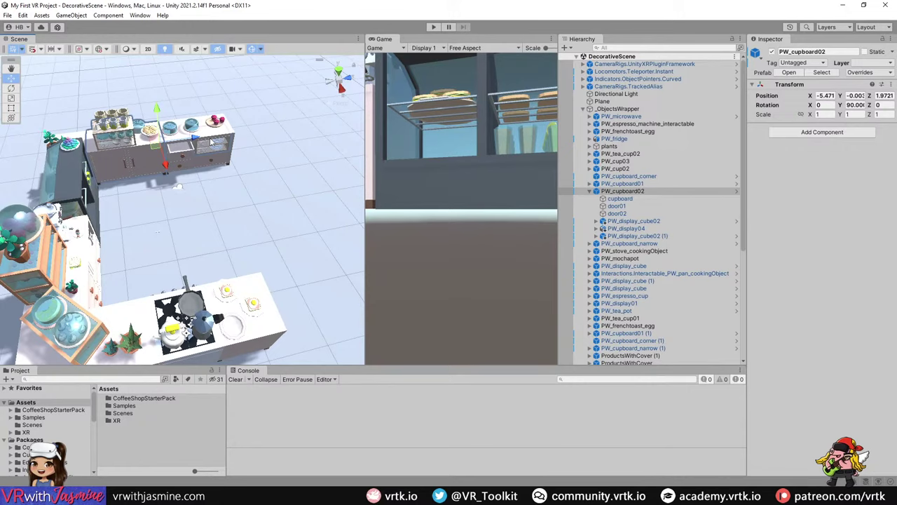
{"action": "left_click", "coordinate": [143, 20]}
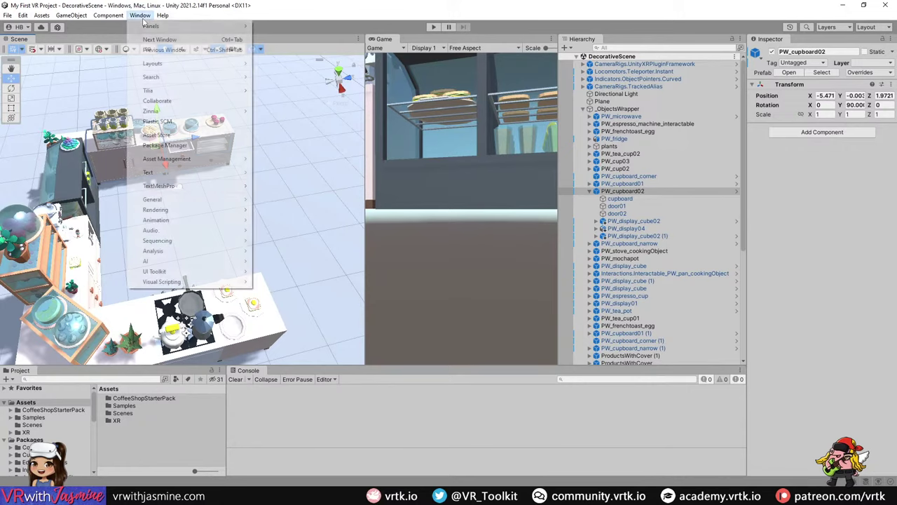
- In the Package Manager, update Tilia CameraRigs TrackedAlias Unity from 1.7.2 to 1.8.0
{"action": "left_click", "coordinate": [207, 145]}
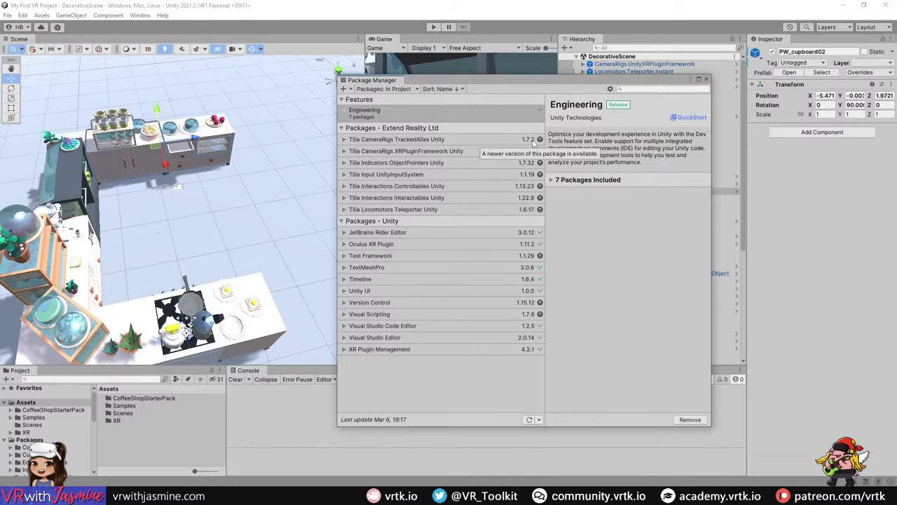
{"action": "left_click", "coordinate": [496, 140]}
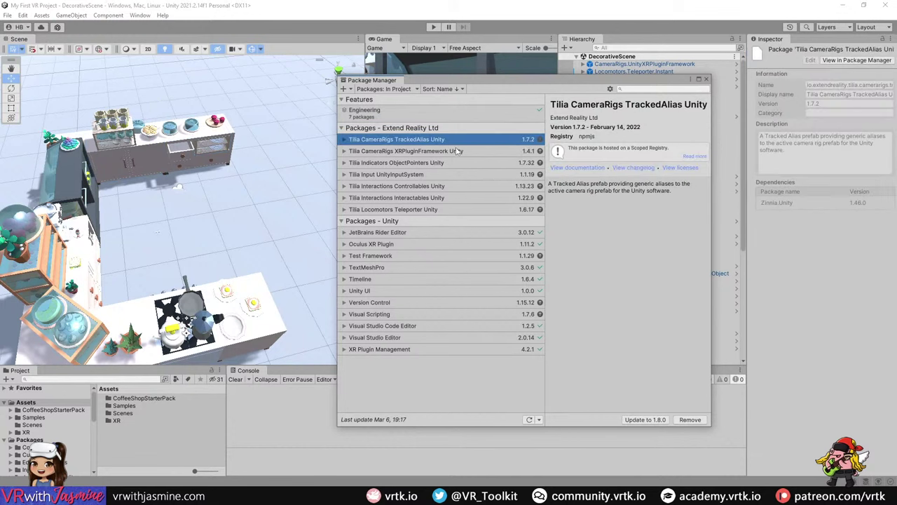
{"action": "key", "text": "Down"}
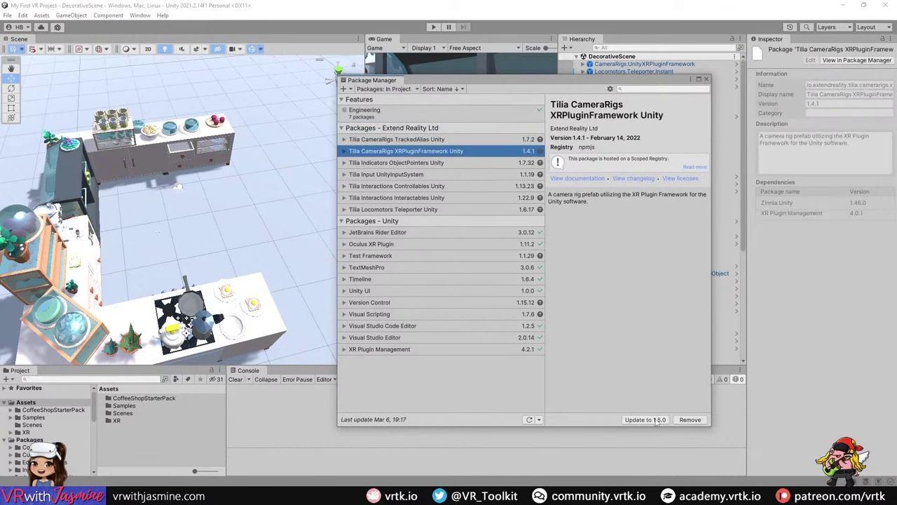
{"action": "left_click", "coordinate": [517, 143]}
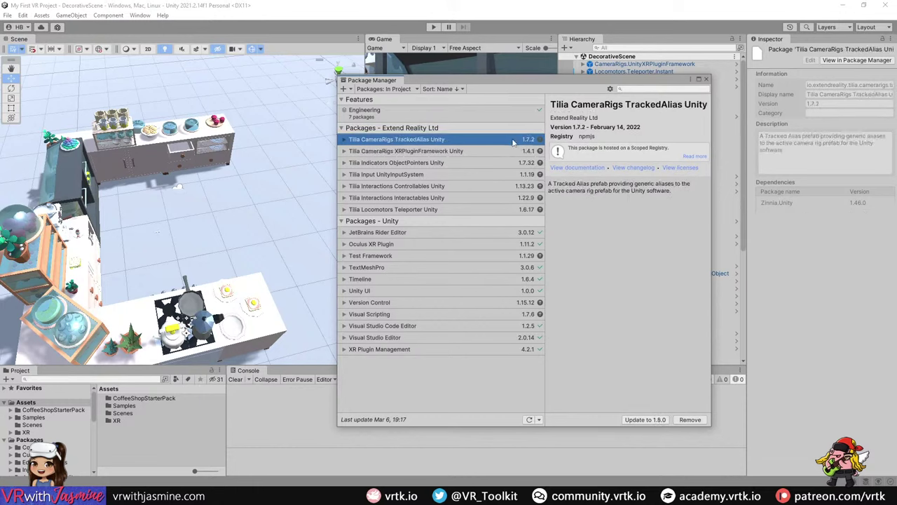
{"action": "left_click", "coordinate": [639, 420]}
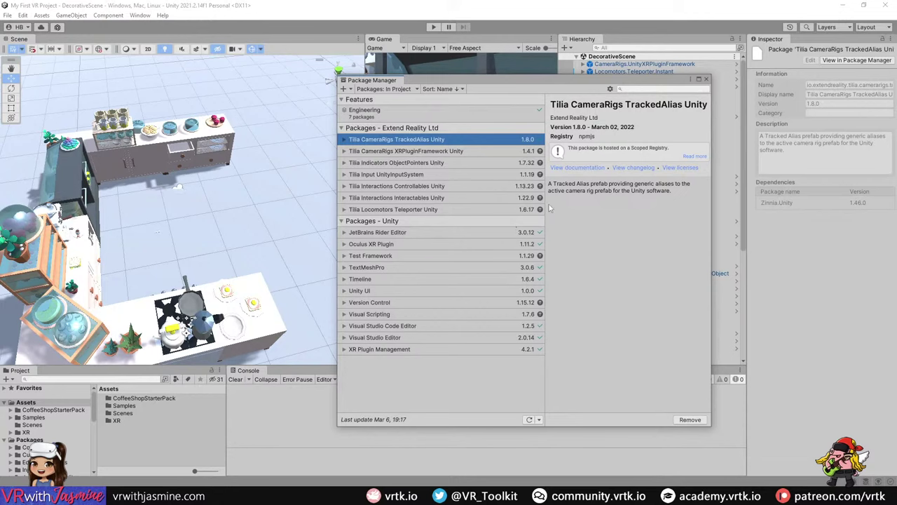
- Update XRPluginFramework to 1.5.0 and Interactions Controllables to 1.15.0, confirming Interactables is 1.24.0
{"action": "left_click", "coordinate": [480, 150]}
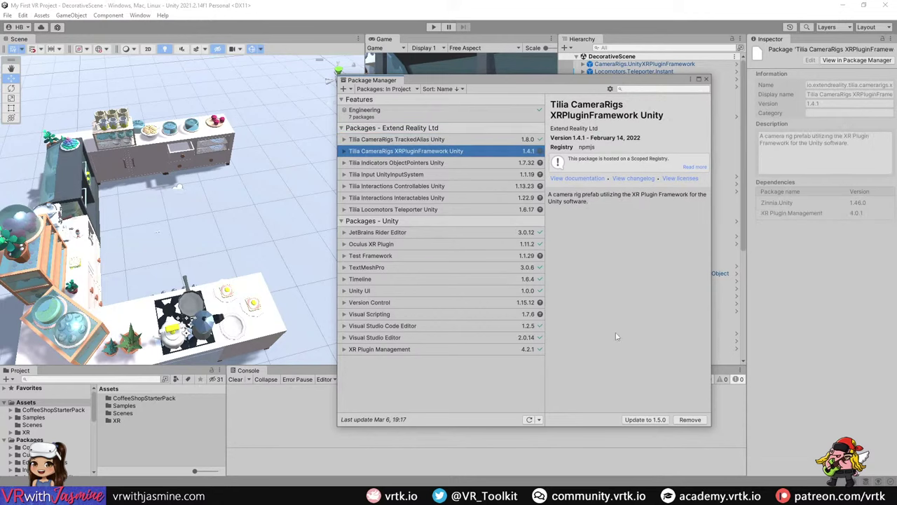
{"action": "left_click", "coordinate": [645, 419]}
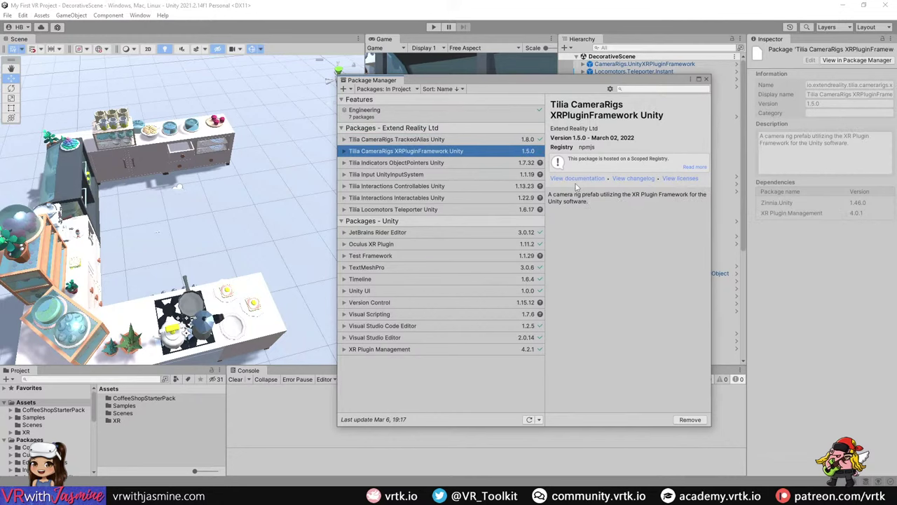
{"action": "left_click", "coordinate": [429, 187]}
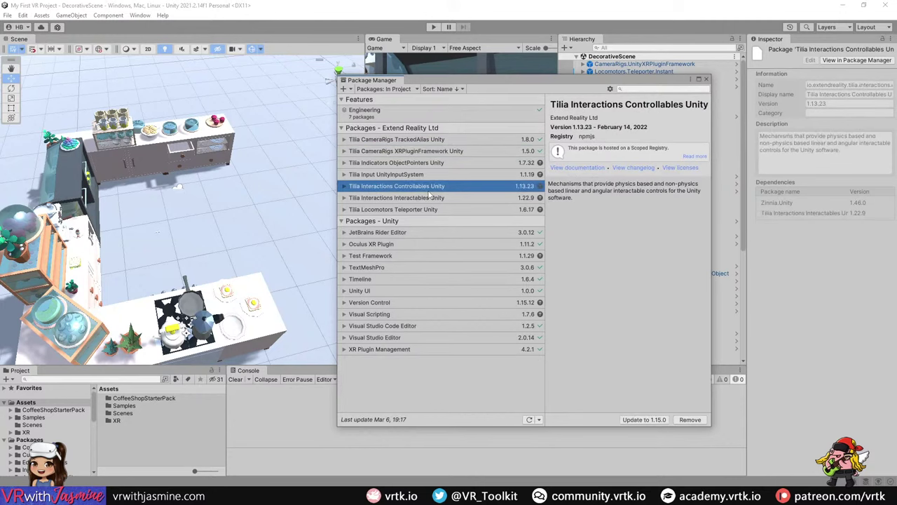
{"action": "left_click", "coordinate": [427, 200]}
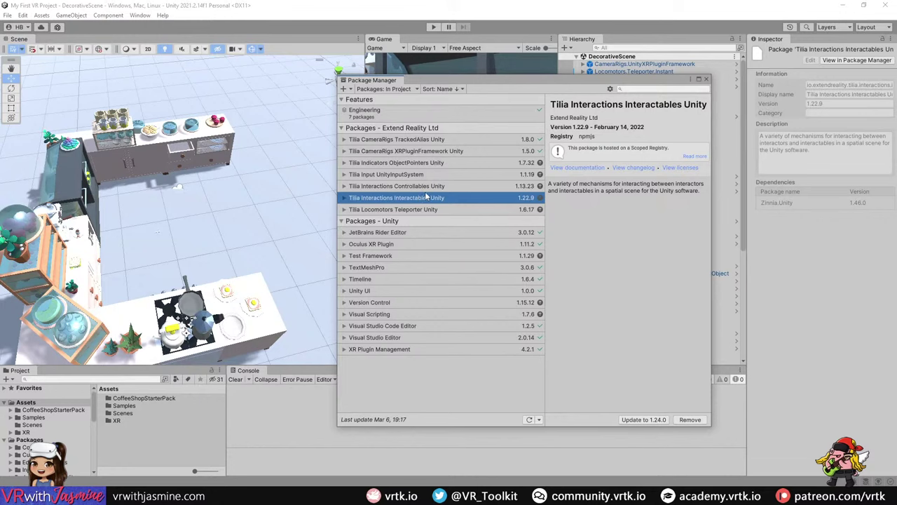
{"action": "left_click", "coordinate": [438, 188]}
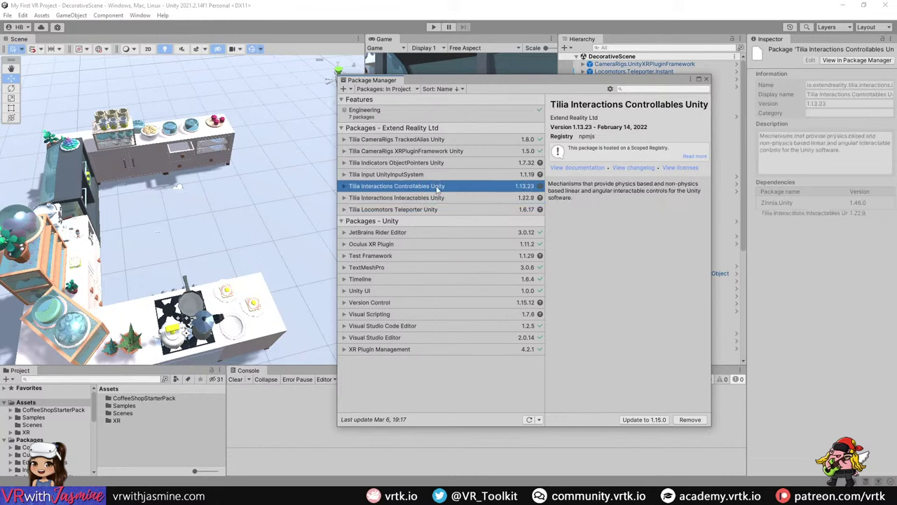
{"action": "left_click", "coordinate": [658, 420]}
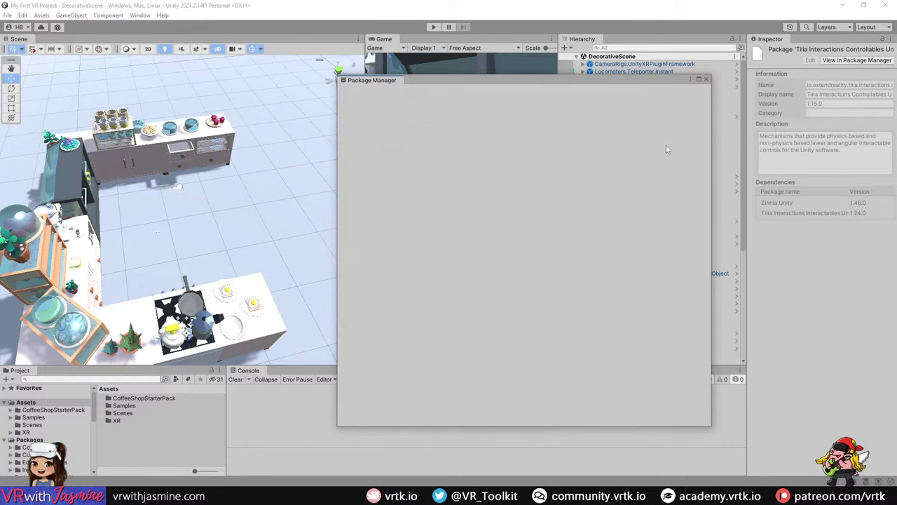
{"action": "left_click", "coordinate": [456, 198]}
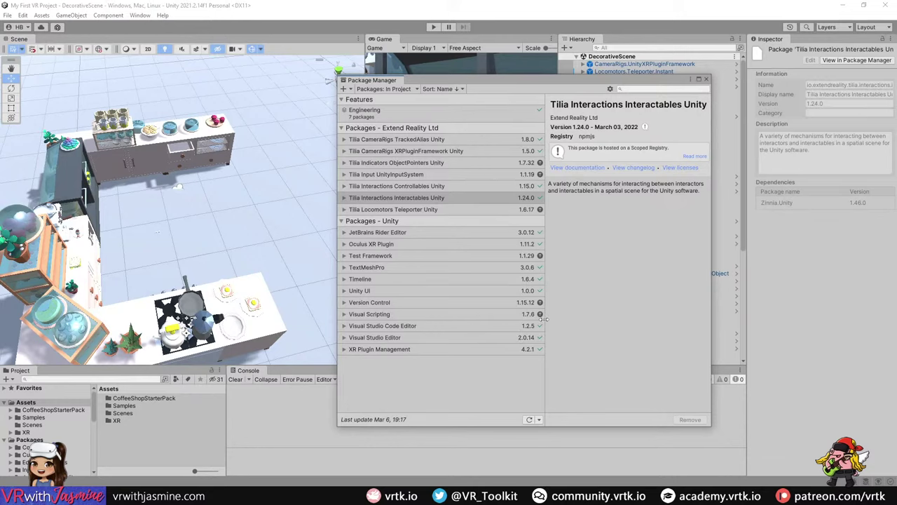
- Update Locomotors Teleporter to 1.7.1 and Input UnityInputSystem to 1.2.0
{"action": "left_click", "coordinate": [469, 209]}
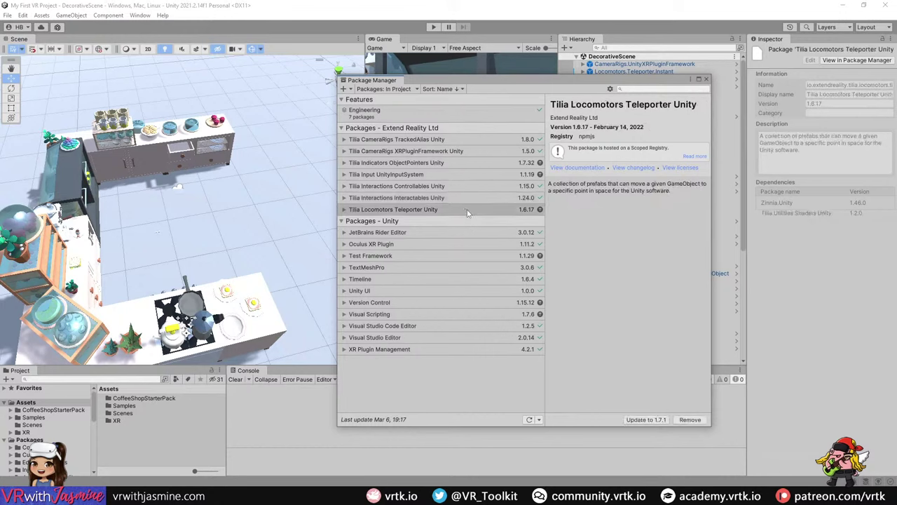
{"action": "left_click", "coordinate": [646, 420]}
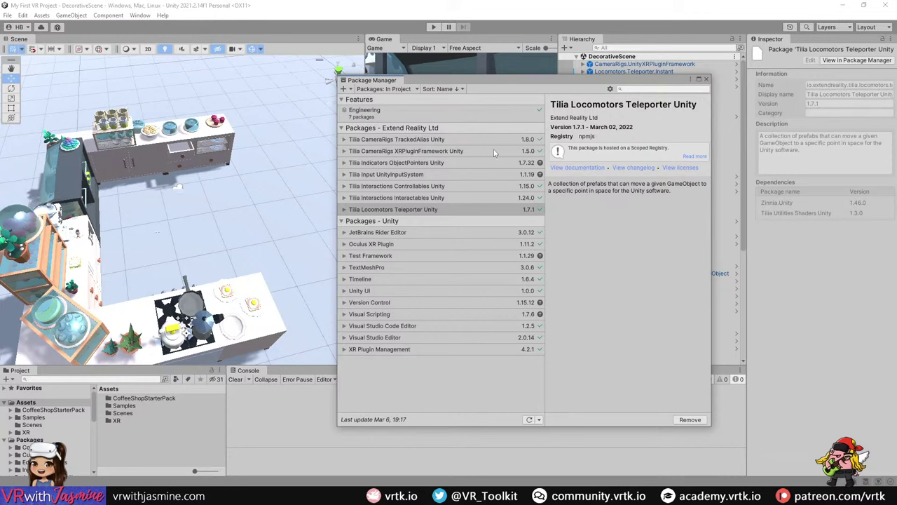
{"action": "left_click", "coordinate": [479, 176]}
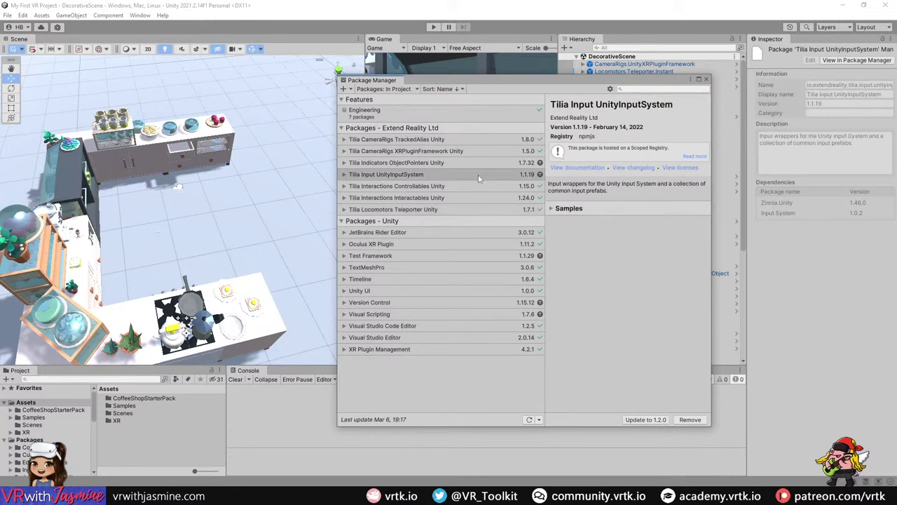
{"action": "left_click", "coordinate": [645, 419]}
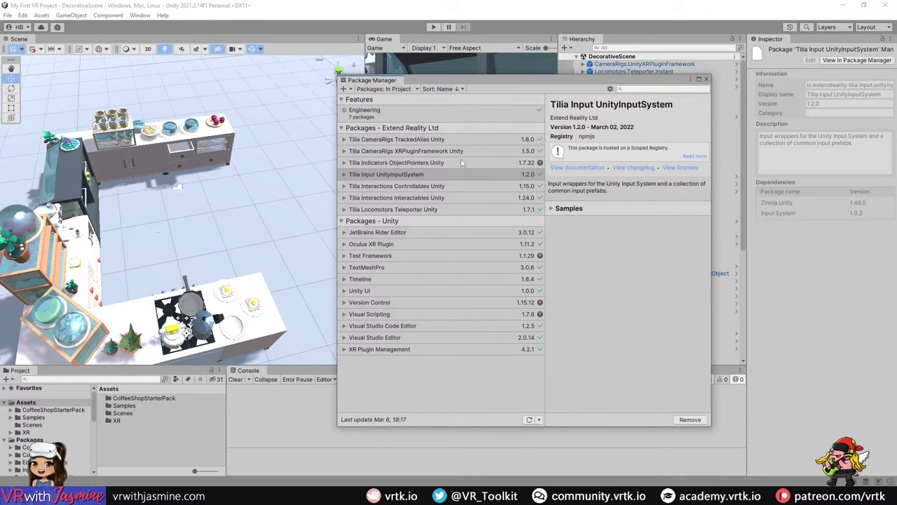
- Update Indicators ObjectPointers to 1.8.2 and close the Package Manager
{"action": "left_click", "coordinate": [459, 163]}
{"action": "left_click", "coordinate": [640, 418]}
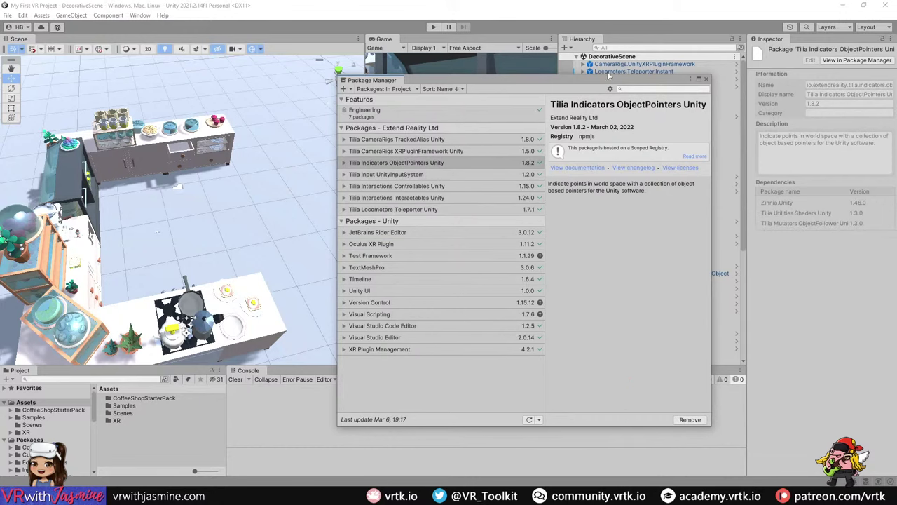
{"action": "left_click", "coordinate": [707, 79]}
{"action": "mouse_move", "coordinate": [244, 251]}
{"action": "right_mouse_down"}
{"action": "mouse_move", "coordinate": [238, 277]}
{"action": "mouse_move", "coordinate": [284, 270]}
{"action": "mouse_move", "coordinate": [277, 211]}
{"action": "mouse_move", "coordinate": [261, 256]}
{"action": "mouse_move", "coordinate": [266, 220]}
{"action": "mouse_move", "coordinate": [266, 241]}
{"action": "mouse_move", "coordinate": [247, 253]}
{"action": "right_mouse_up"}
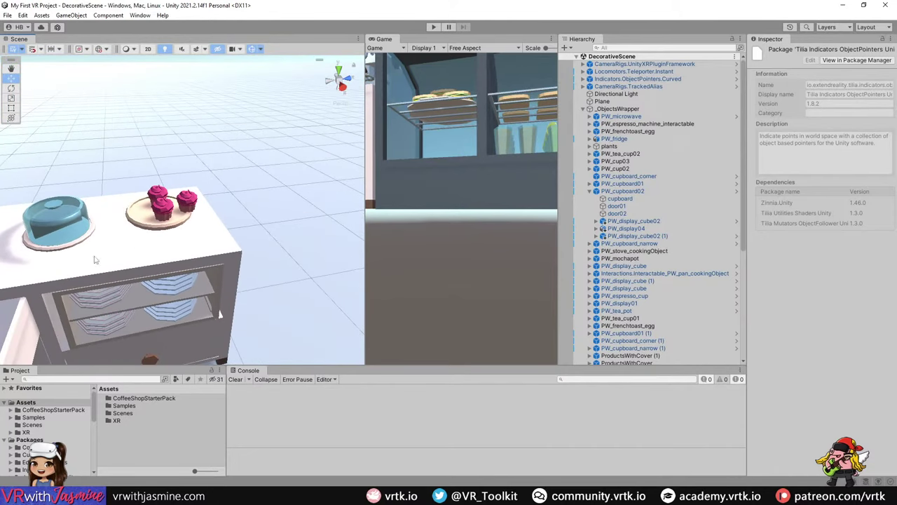
- Collapse _ObjectsWrapper in the Hierarchy and fly the Scene view to the cake-dome counter and drawer
{"action": "left_click", "coordinate": [583, 109]}
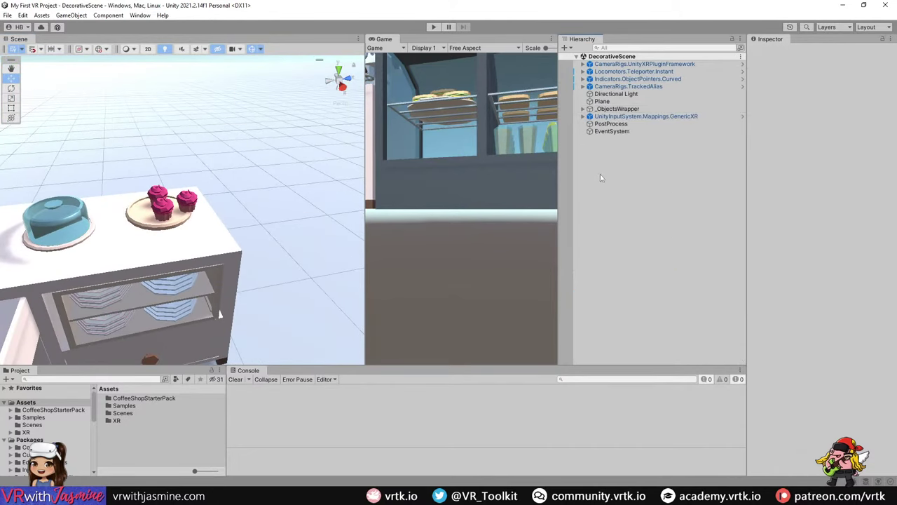
{"action": "right_click_drag", "start_coordinate": [156, 259], "coordinate": [199, 259]}
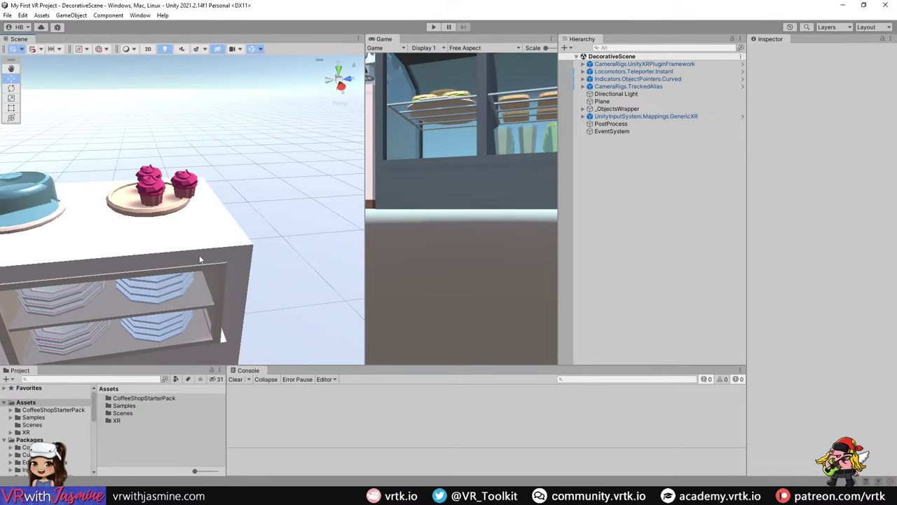
{"action": "right_click_drag", "start_coordinate": [199, 260], "coordinate": [345, 205]}
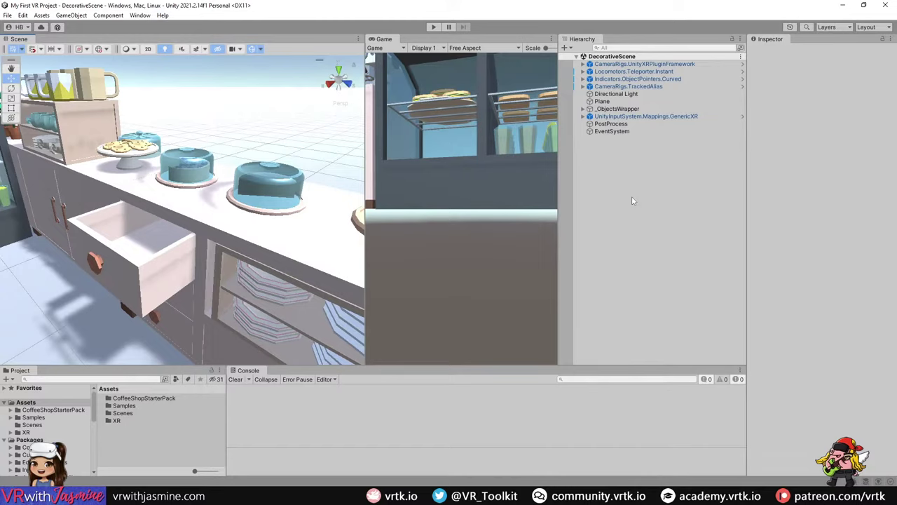
- Open Window > Tilia > Interactions > Controllable Creator, keep Linear Joint Drive, and dock it beside the Console
{"action": "left_click", "coordinate": [144, 17]}
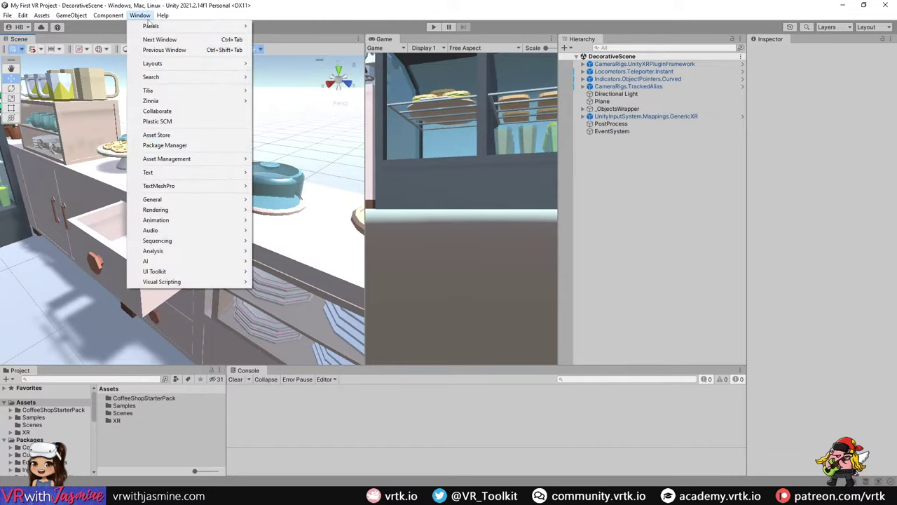
{"action": "mouse_move", "coordinate": [197, 93]}
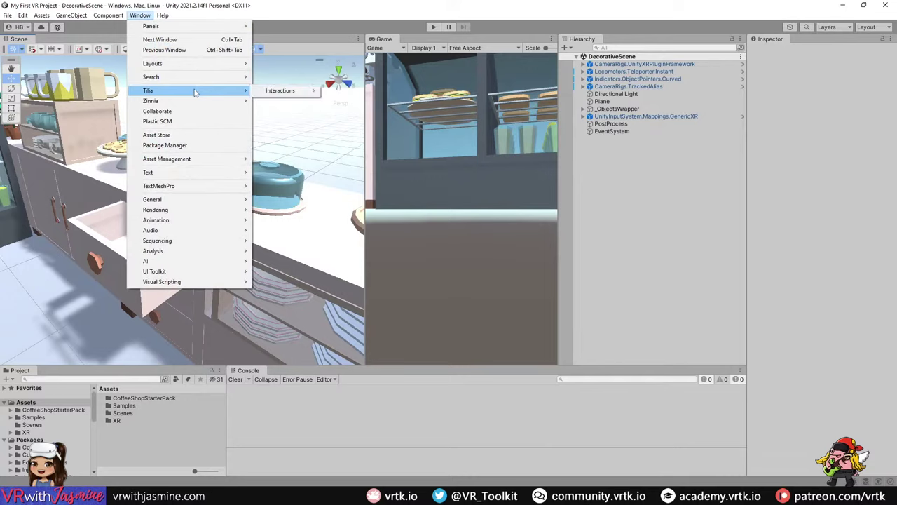
{"action": "mouse_move", "coordinate": [309, 91]}
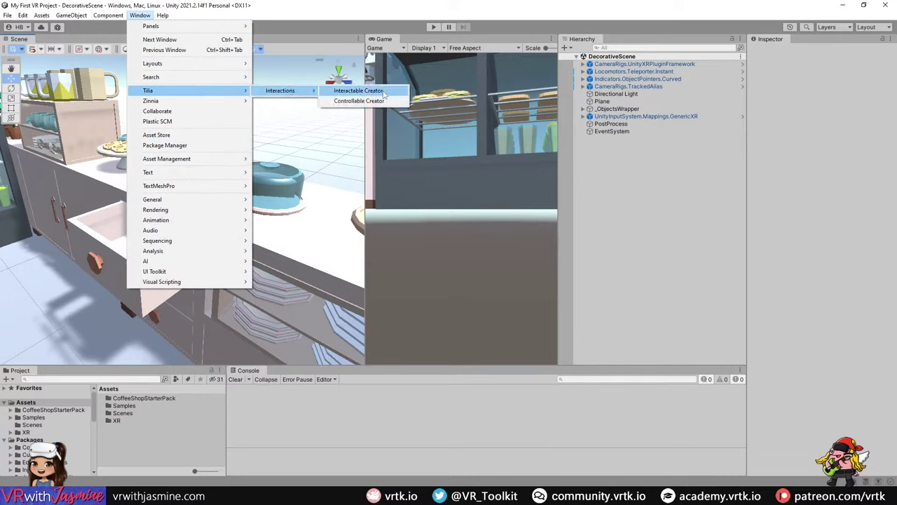
{"action": "left_click", "coordinate": [359, 100]}
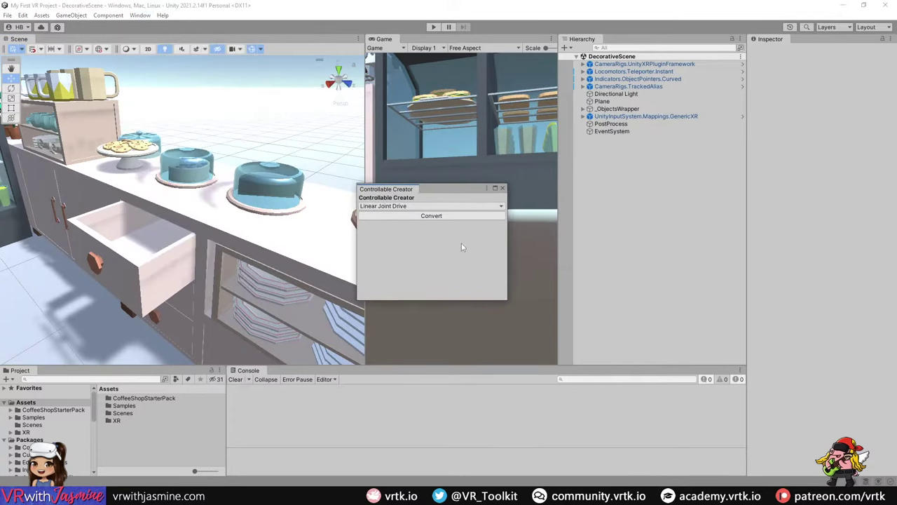
{"action": "left_click", "coordinate": [396, 206]}
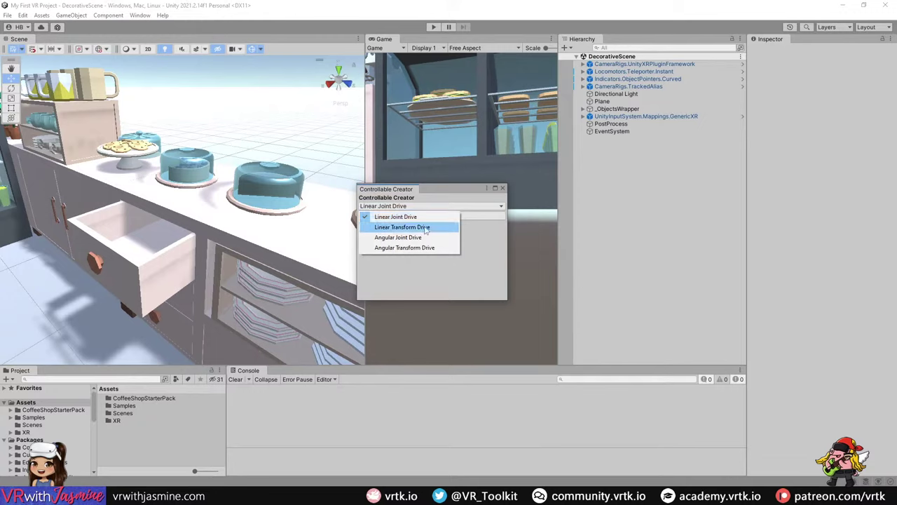
{"action": "left_click", "coordinate": [428, 218]}
{"action": "left_click", "coordinate": [432, 206]}
{"action": "left_click", "coordinate": [487, 262]}
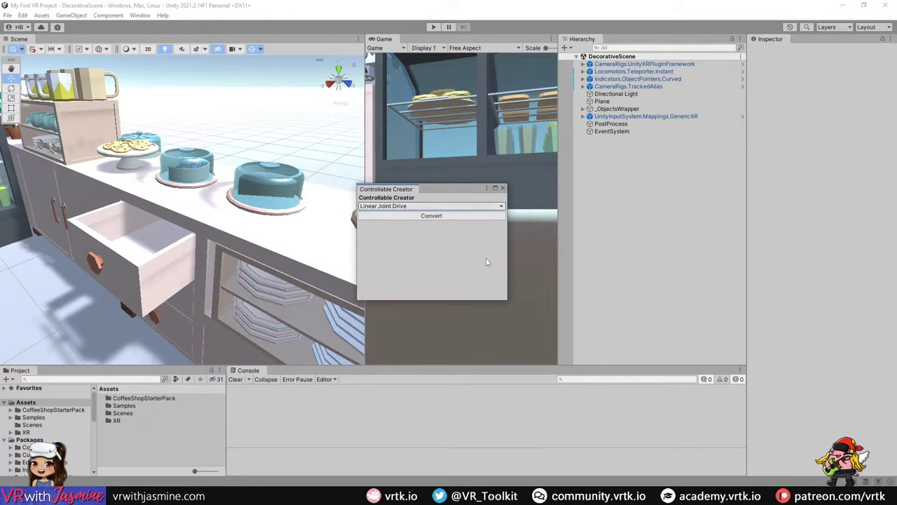
{"action": "left_click", "coordinate": [624, 185]}
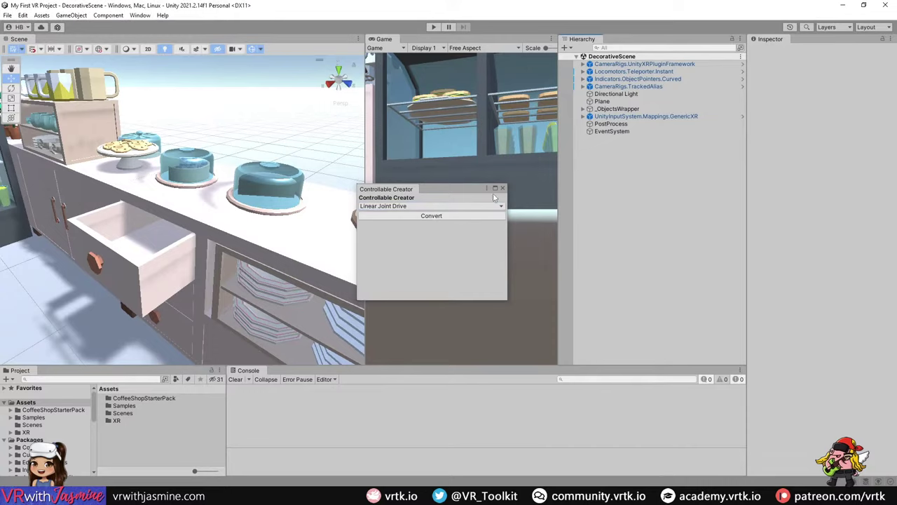
{"action": "left_click_drag", "start_coordinate": [385, 193], "coordinate": [701, 413]}
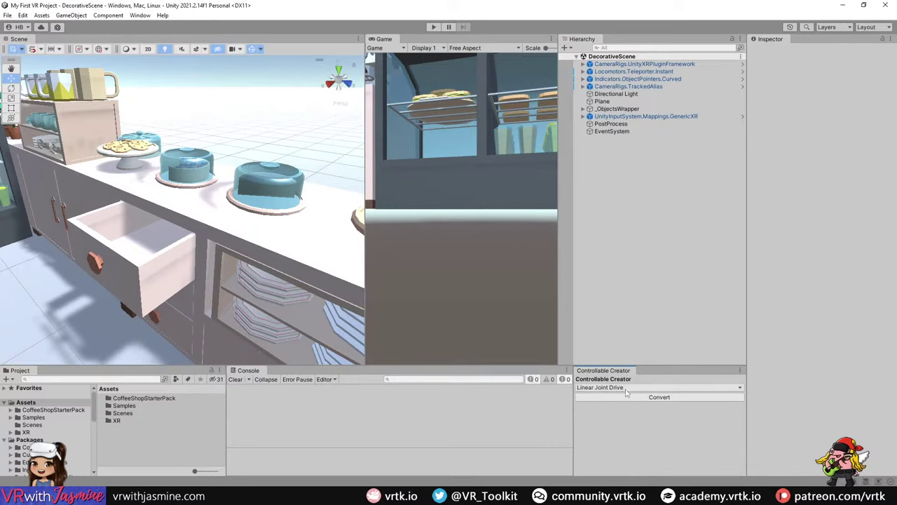
- Open Window > Tilia > Interactions > Interactable Creator and dock it below the Controllable Creator
{"action": "left_click", "coordinate": [139, 15]}
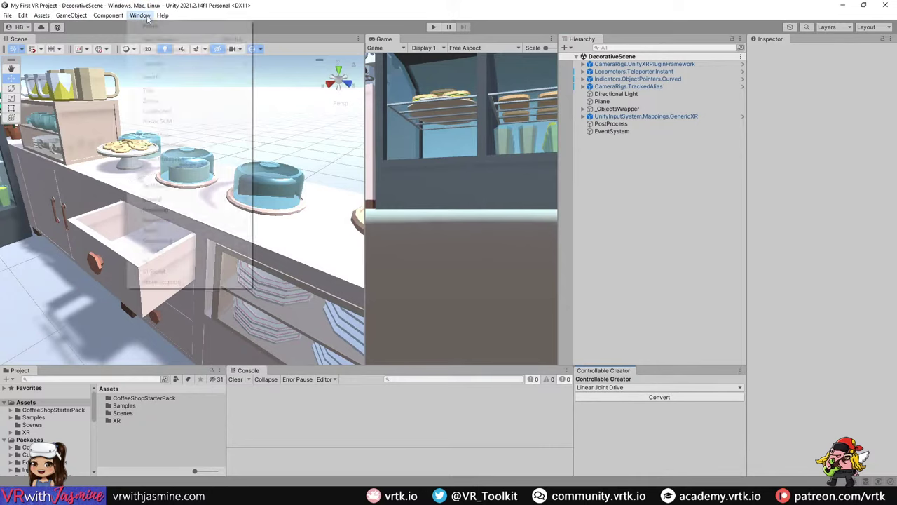
{"action": "mouse_move", "coordinate": [294, 89]}
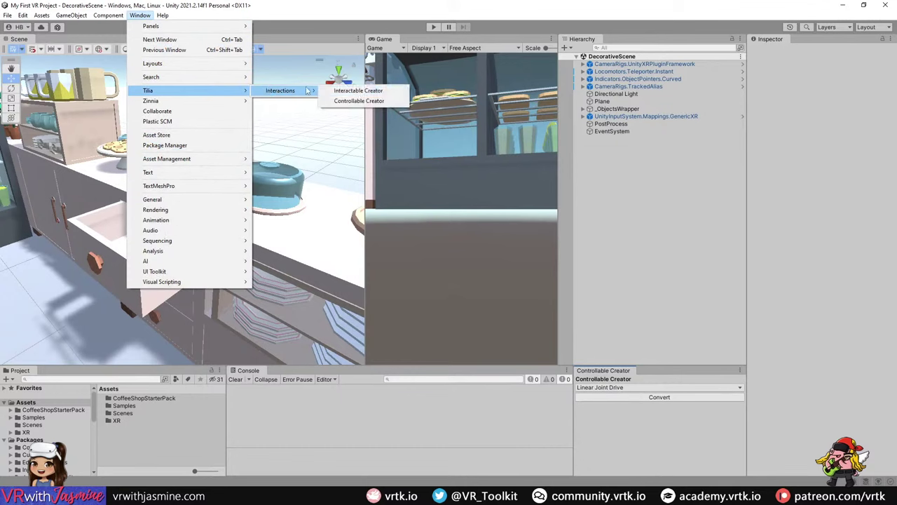
{"action": "left_click", "coordinate": [358, 89]}
{"action": "left_click_drag", "start_coordinate": [384, 214], "coordinate": [659, 412]}
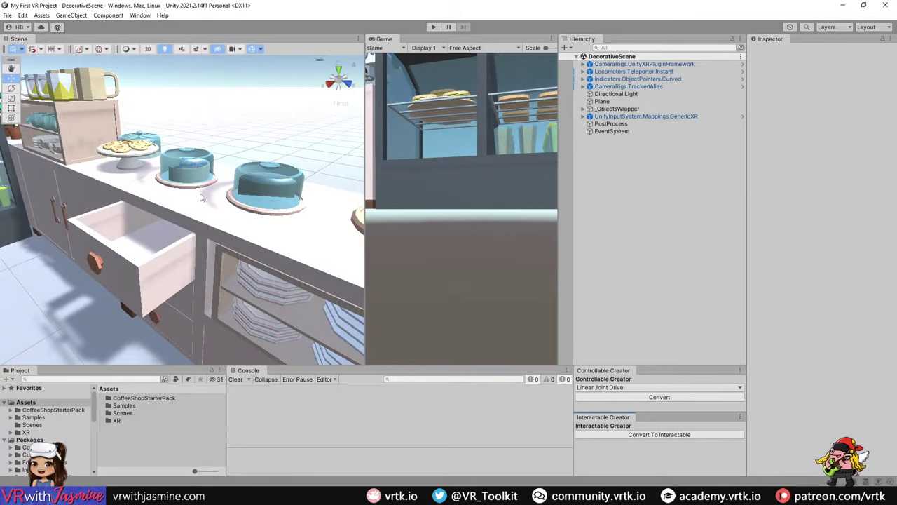
{"action": "right_click_drag", "start_coordinate": [200, 198], "coordinate": [279, 174]}
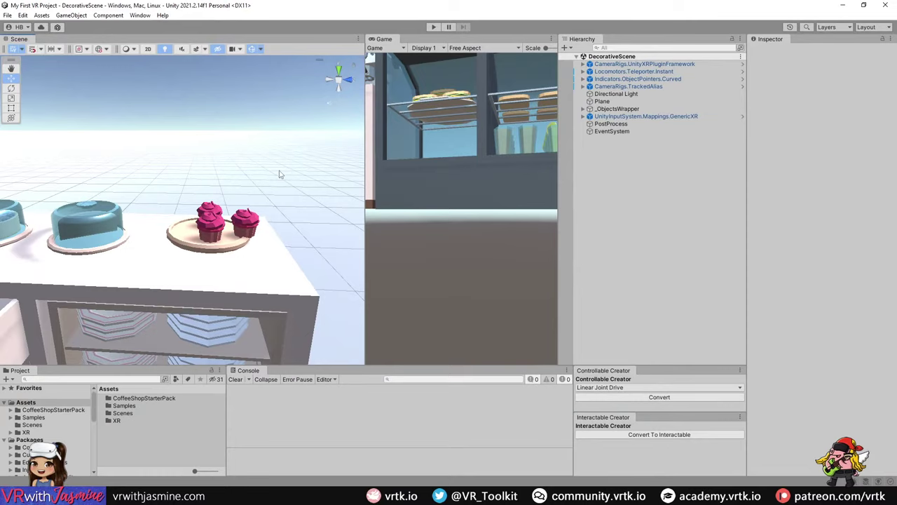
- Create an empty GameObject named Lever and drag it along X toward the cupcake counter
{"action": "right_click", "coordinate": [619, 183]}
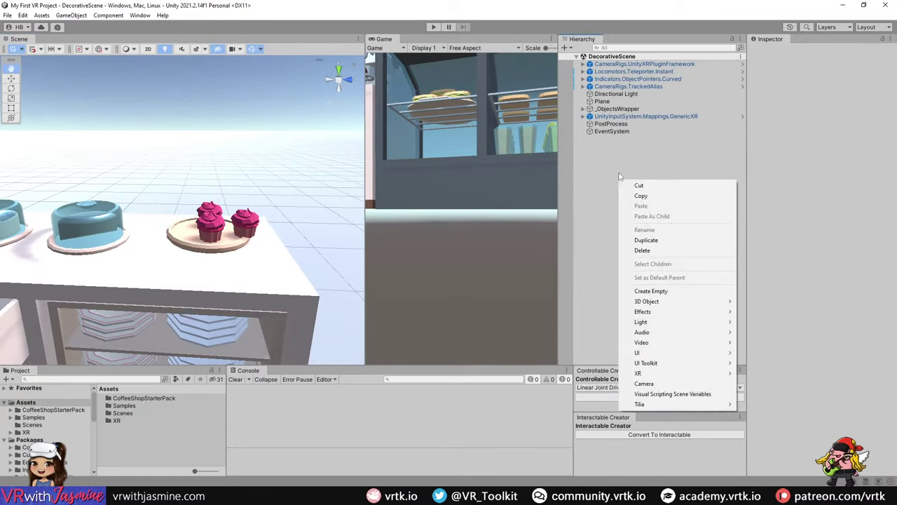
{"action": "left_click", "coordinate": [660, 291]}
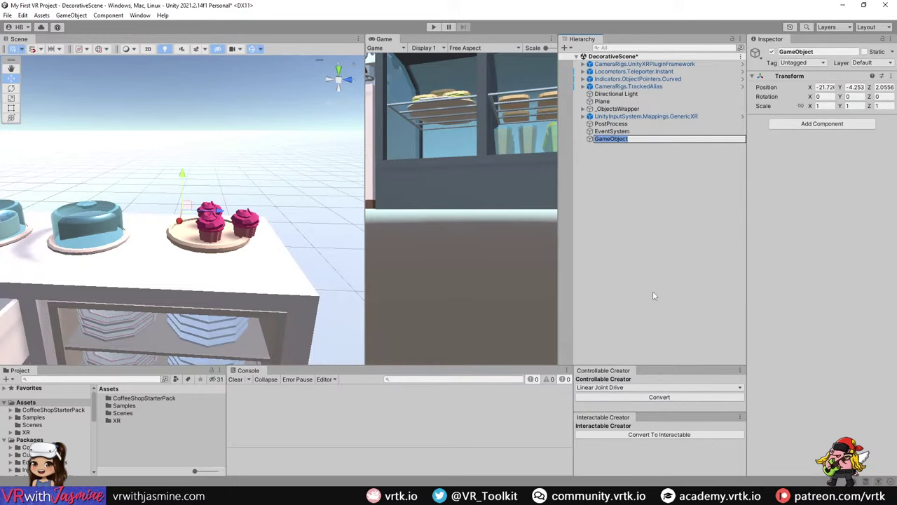
{"action": "type", "text": "Lever"}
{"action": "key", "text": "Return"}
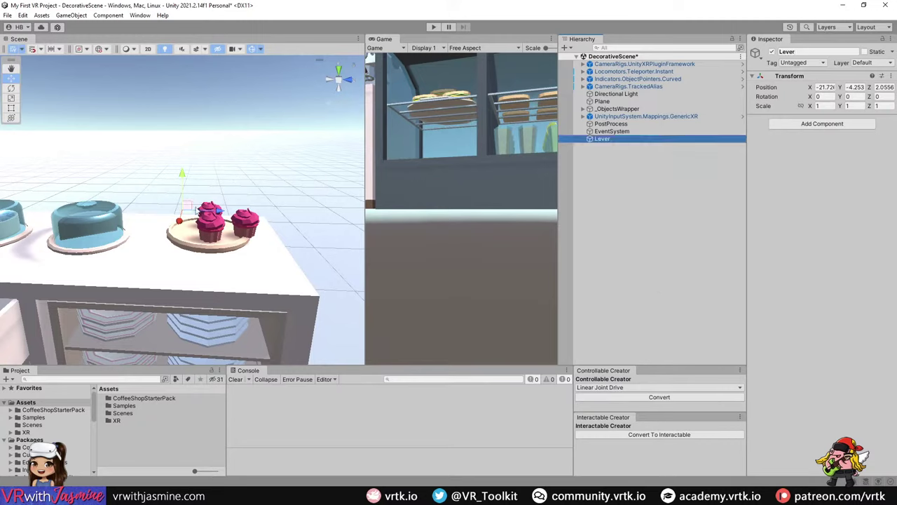
{"action": "left_click_drag", "start_coordinate": [179, 223], "coordinate": [238, 288]}
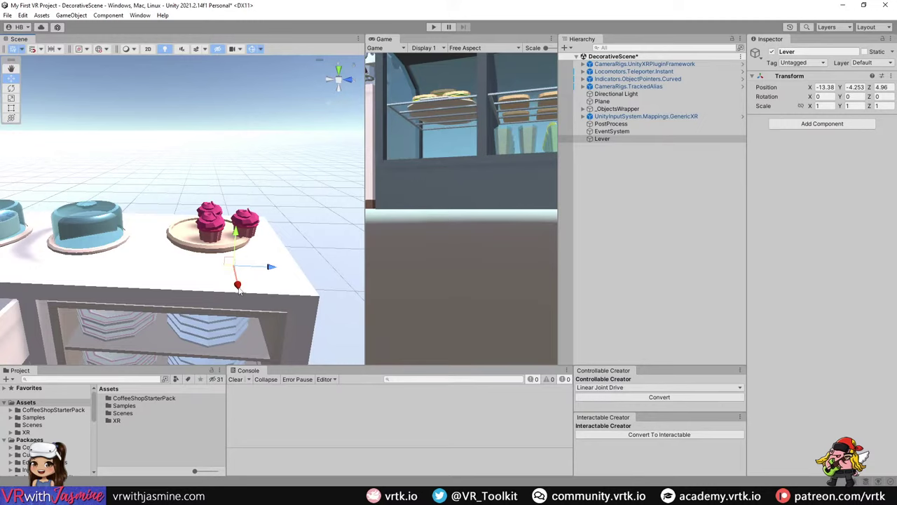
- Add a 3D Object > Sphere child under Lever and name it LeverBase
{"action": "right_click", "coordinate": [622, 143]}
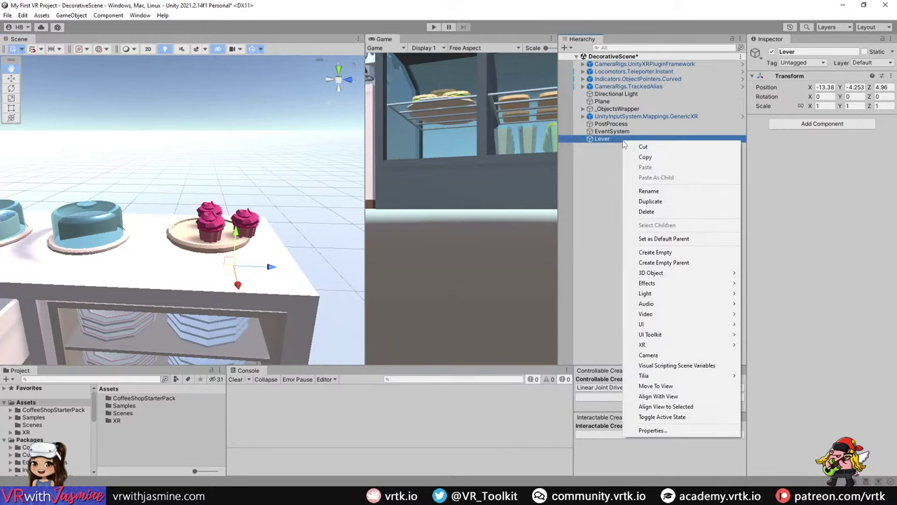
{"action": "mouse_move", "coordinate": [707, 274]}
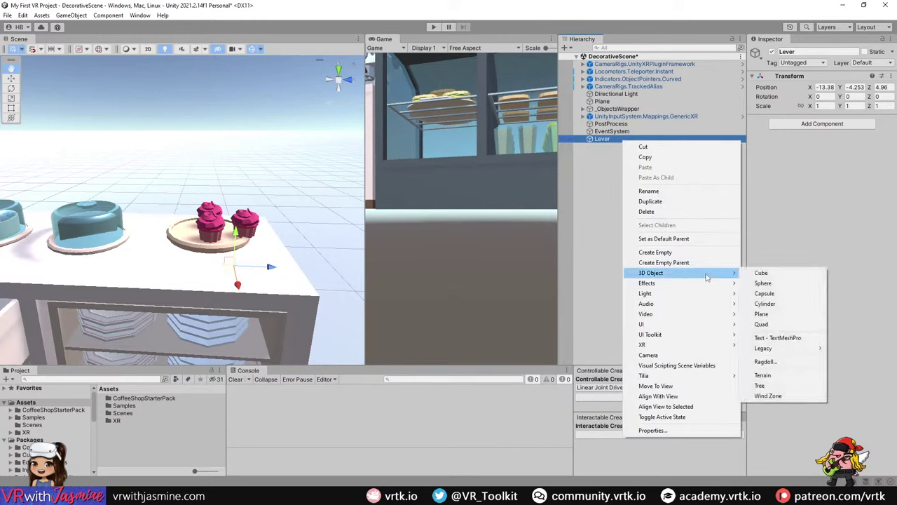
{"action": "left_click", "coordinate": [786, 284]}
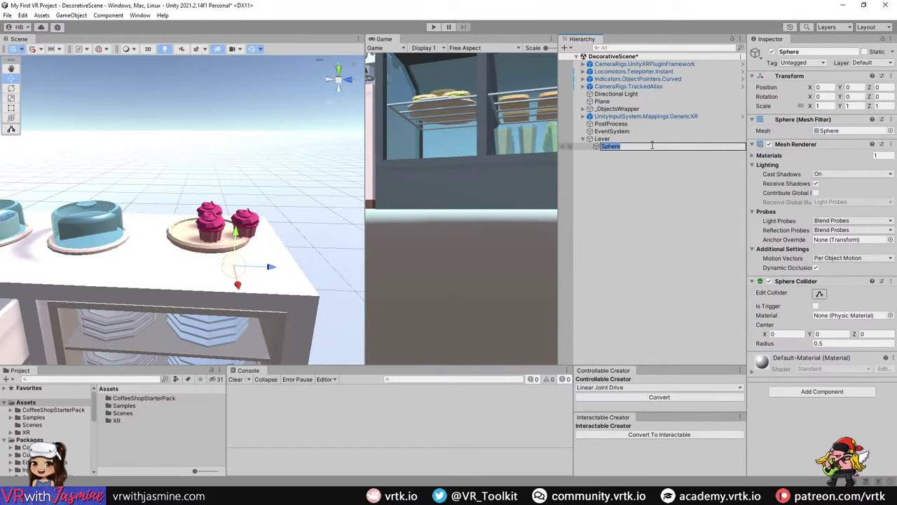
{"action": "type", "text": "LeverBas"}
{"action": "key", "text": "Return"}
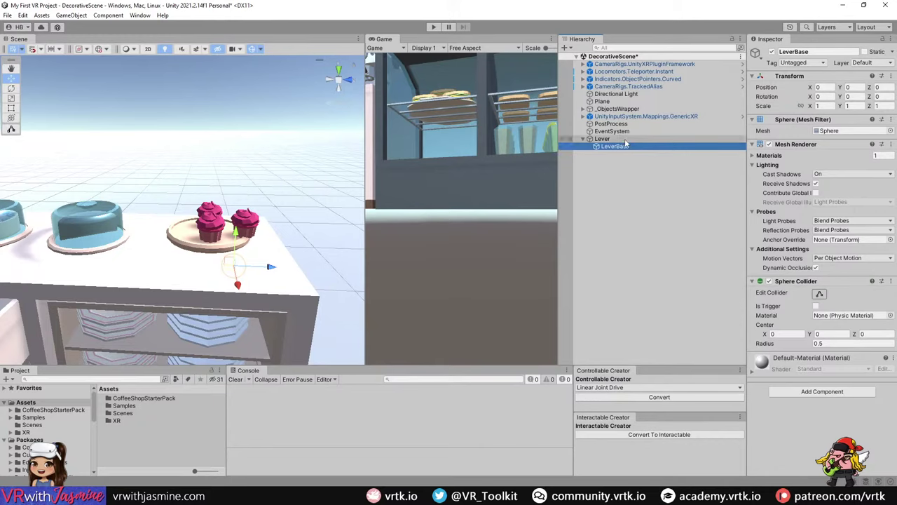
- Raise Lever and move it onto the counter near the cupcakes
{"action": "left_click", "coordinate": [603, 139]}
{"action": "left_click_drag", "start_coordinate": [237, 237], "coordinate": [299, 310]}
{"action": "left_click_drag", "start_coordinate": [300, 236], "coordinate": [161, 214]}
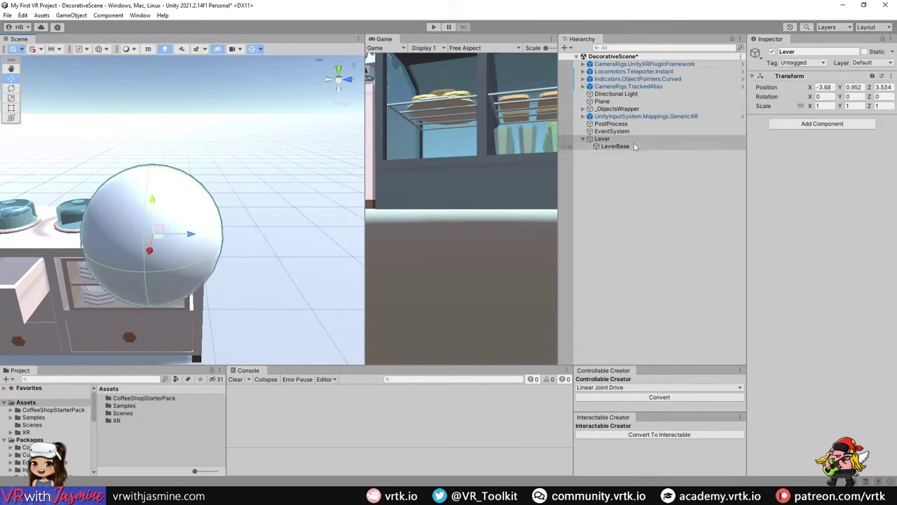
- Set LeverBase's scale to 0.1 on X, Y and Z and frame it
{"action": "left_click", "coordinate": [615, 146]}
{"action": "left_click", "coordinate": [827, 105]}
{"action": "type", "text": "0"}
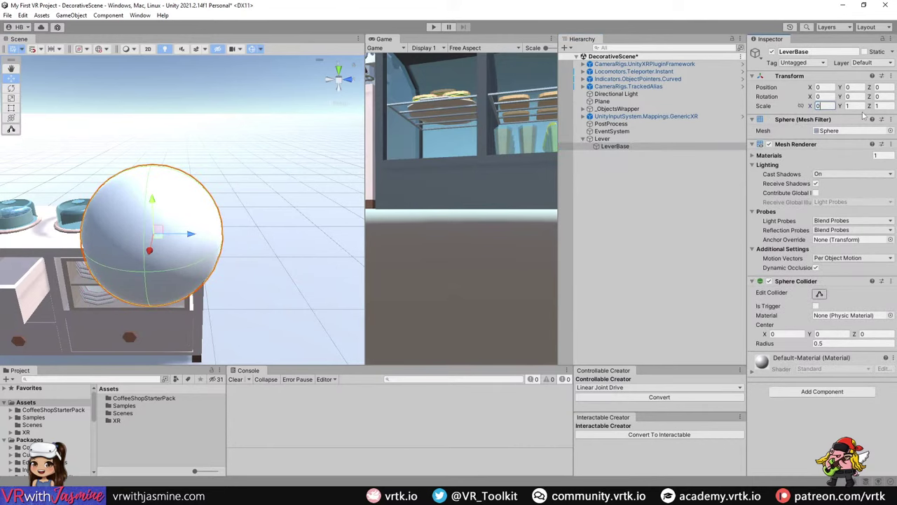
{"action": "type", "text": ".1"}
{"action": "key", "text": "Tab"}
{"action": "type", "text": "0.1"}
{"action": "key", "text": "Tab"}
{"action": "type", "text": "0"}
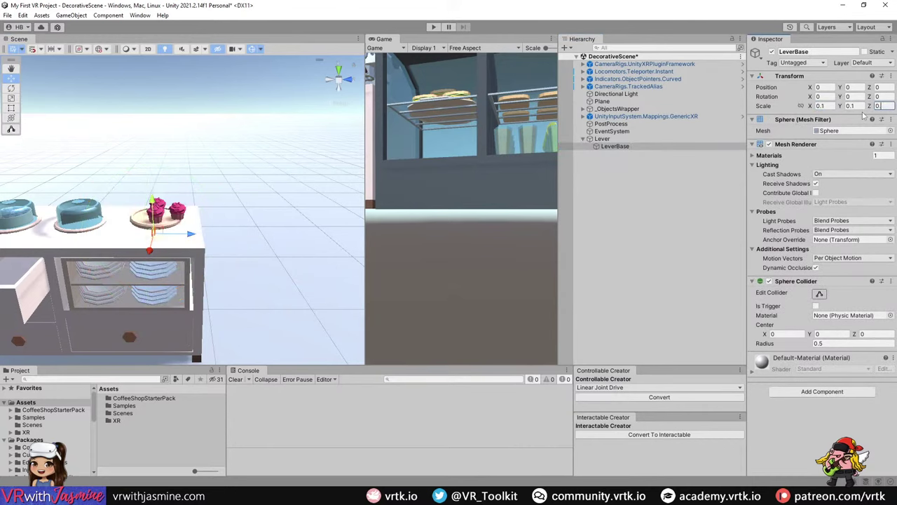
{"action": "type", "text": ".1"}
{"action": "key", "text": "Return"}
{"action": "key", "text": "f"}
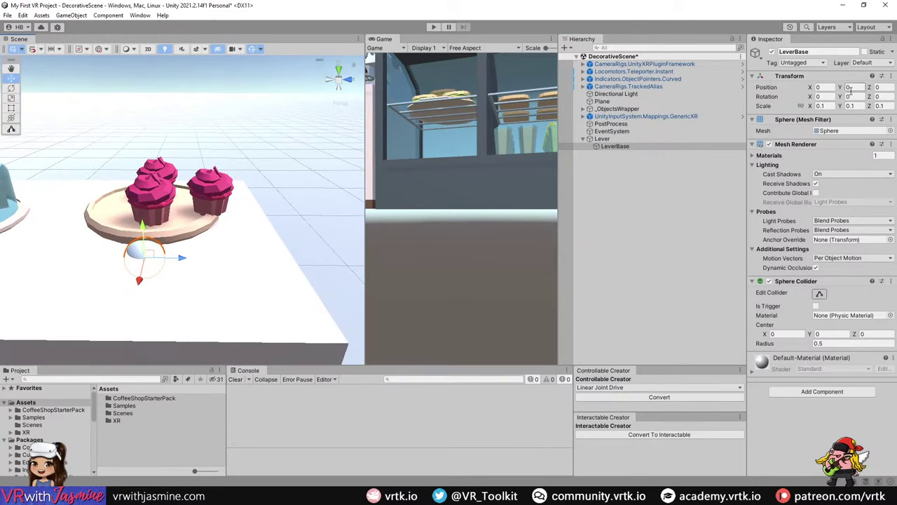
- Fine-tune Lever's position to -3.509, 0.981, 3.7212 beside the cupcakes, then deselect it
{"action": "left_click", "coordinate": [633, 141]}
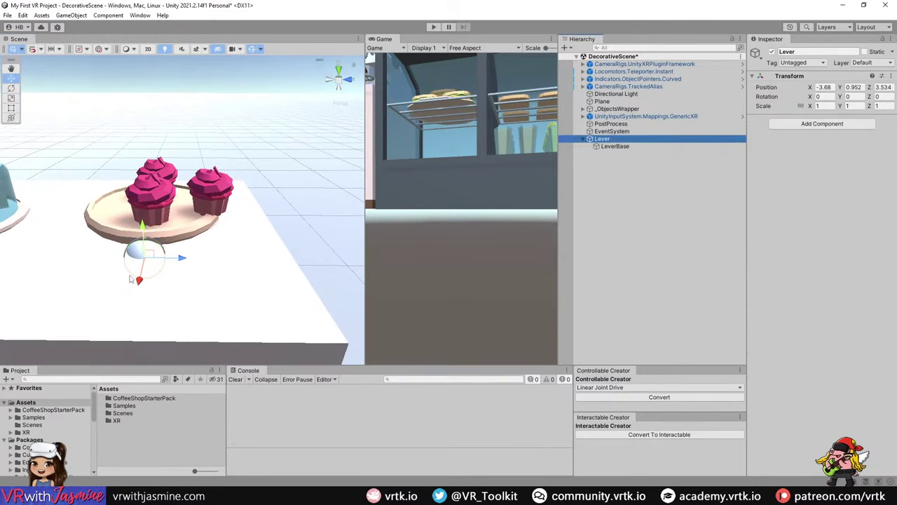
{"action": "left_click_drag", "start_coordinate": [138, 280], "coordinate": [269, 289]}
{"action": "left_click_drag", "start_coordinate": [232, 263], "coordinate": [231, 242]}
{"action": "scroll", "coordinate": [214, 275], "scroll_direction": "down", "scroll_amount": 4}
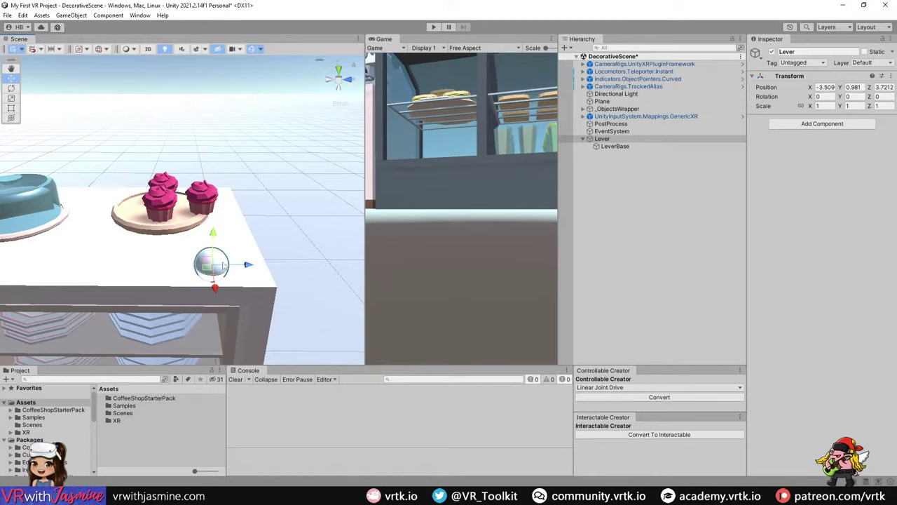
{"action": "left_click", "coordinate": [128, 446]}
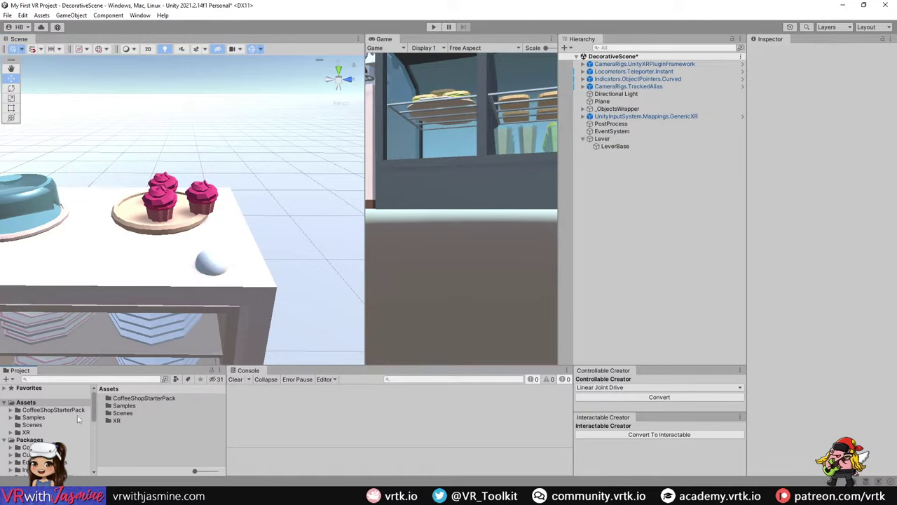
- Create a Materials folder in Assets and open it
{"action": "right_click", "coordinate": [124, 436]}
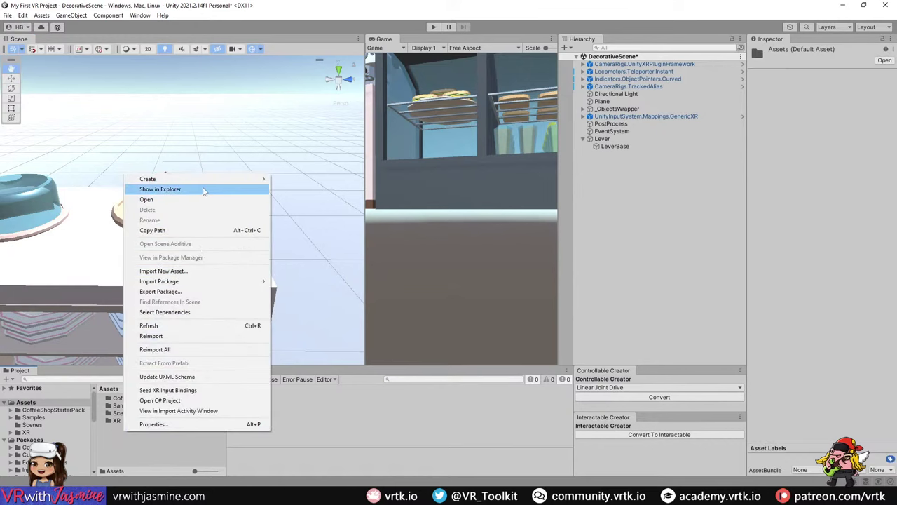
{"action": "mouse_move", "coordinate": [161, 179]}
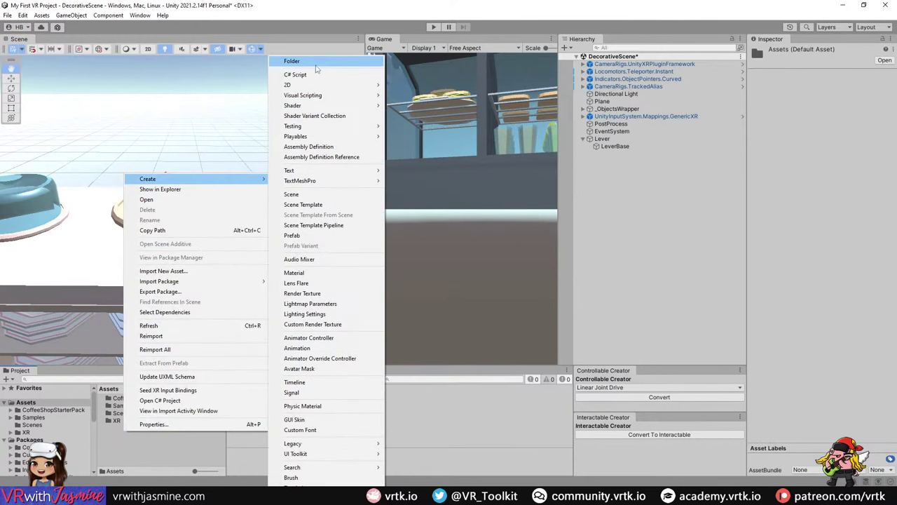
{"action": "left_click", "coordinate": [316, 65]}
{"action": "type", "text": "Mat"}
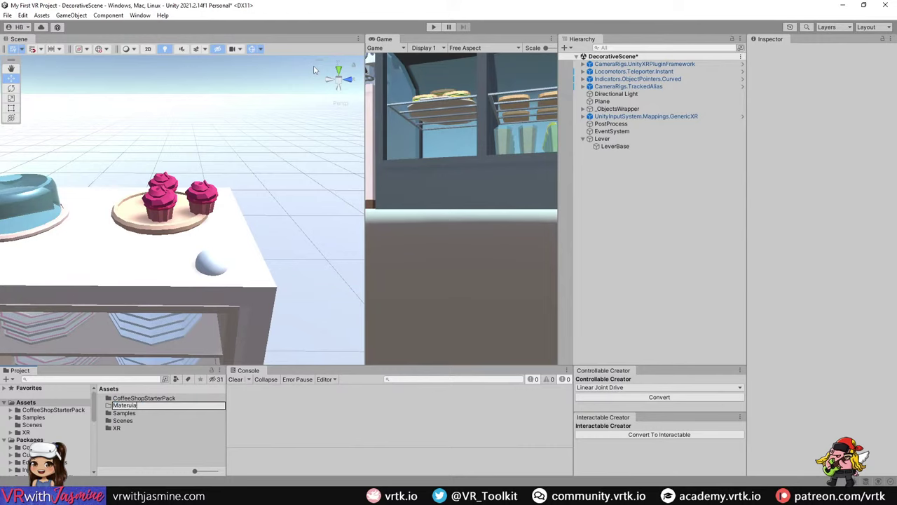
{"action": "type", "text": "erials"}
{"action": "key", "text": "Return"}
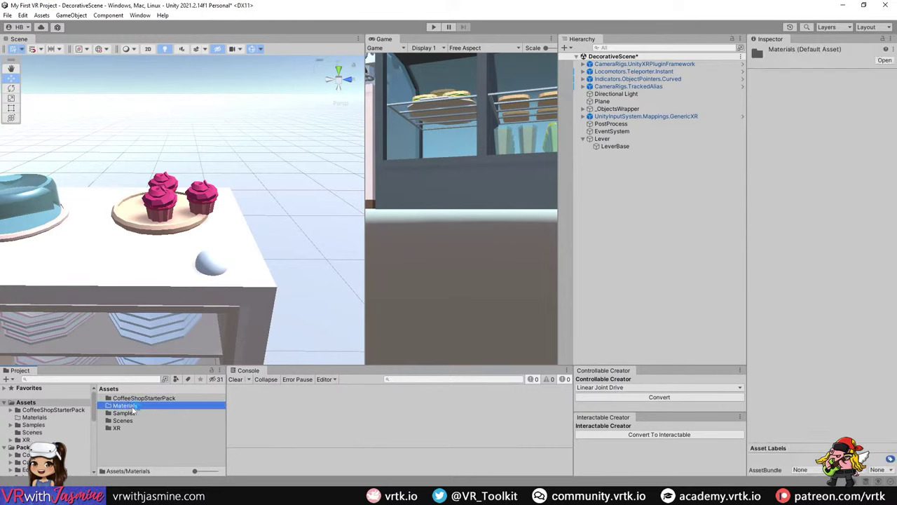
{"action": "double_click", "coordinate": [130, 405]}
- Create a new material named LeverBase inside Materials
{"action": "right_click", "coordinate": [134, 406]}
{"action": "mouse_move", "coordinate": [226, 155]}
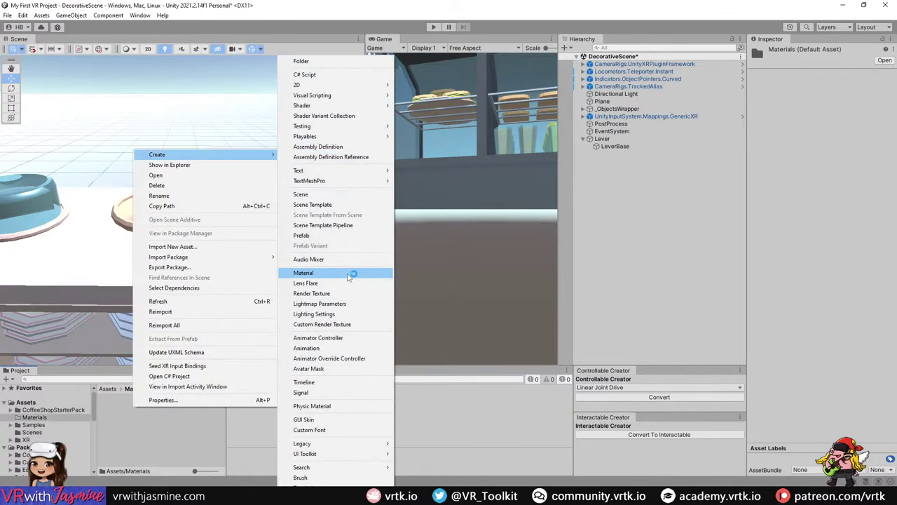
{"action": "left_click", "coordinate": [358, 273]}
{"action": "type", "text": "LeverBa"}
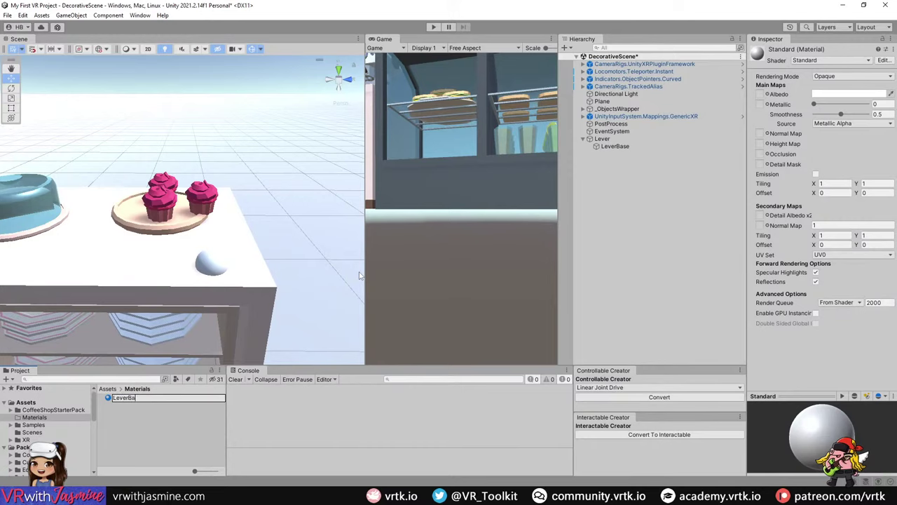
{"action": "type", "text": "se"}
{"action": "key", "text": "Return"}
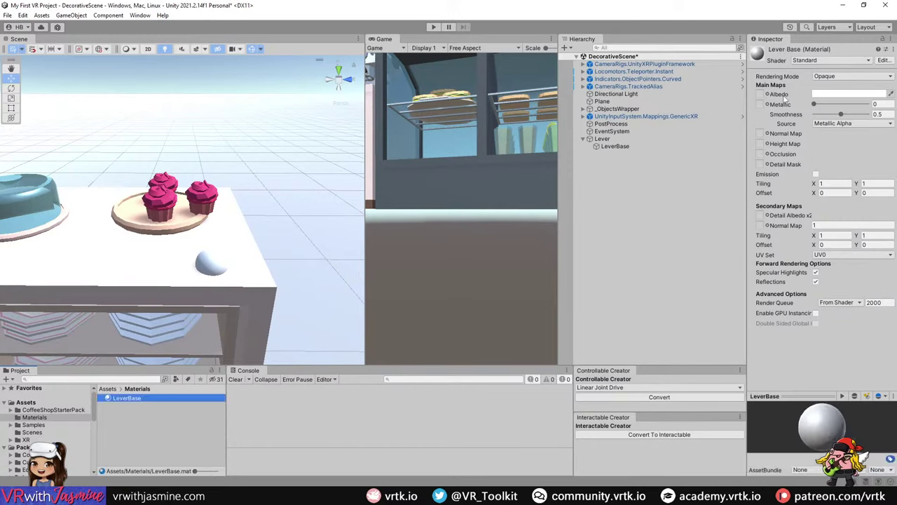
- Set the LeverBase material's Albedo colour to 724F4F and try applying it to LeverBase
{"action": "left_click", "coordinate": [843, 95]}
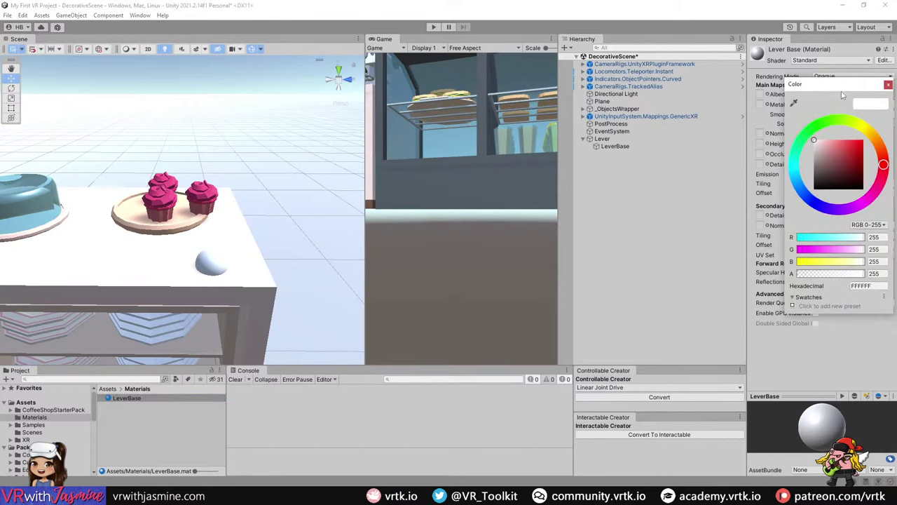
{"action": "left_click", "coordinate": [830, 169]}
{"action": "left_click", "coordinate": [888, 85]}
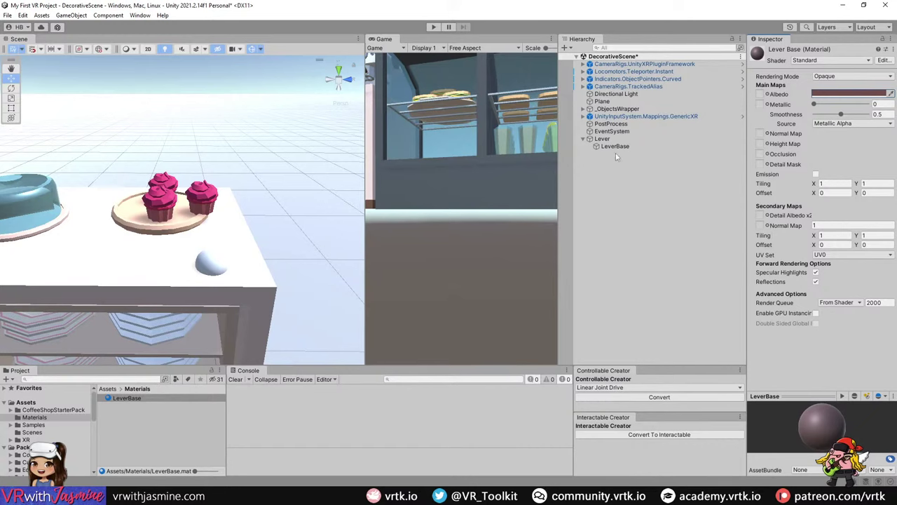
{"action": "left_click_drag", "start_coordinate": [616, 156], "coordinate": [626, 148]}
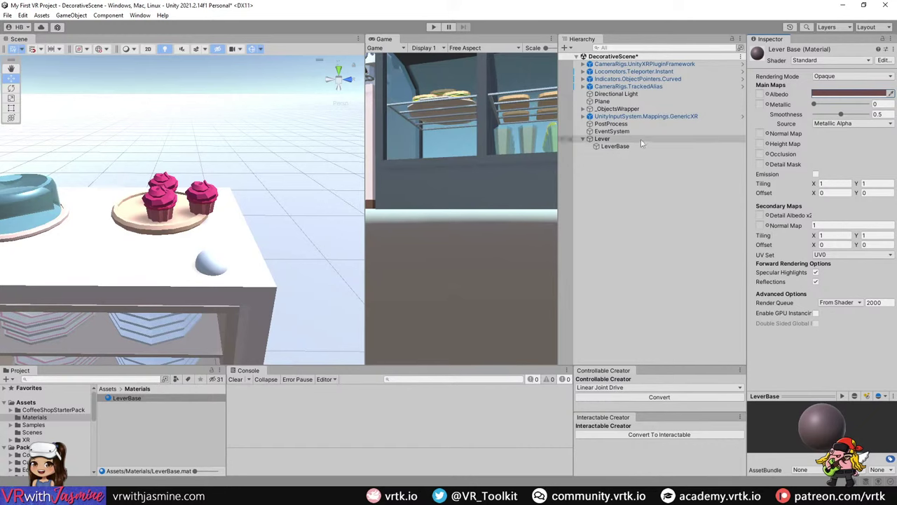
- Drag the dark red LeverBase material onto the LeverBase sphere, then frame it in view
{"action": "left_click", "coordinate": [616, 147]}
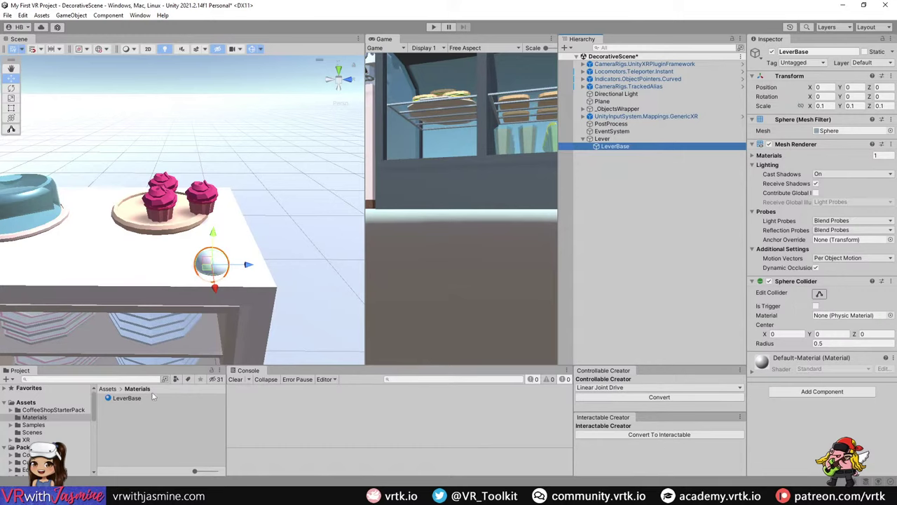
{"action": "left_click_drag", "start_coordinate": [127, 399], "coordinate": [221, 265]}
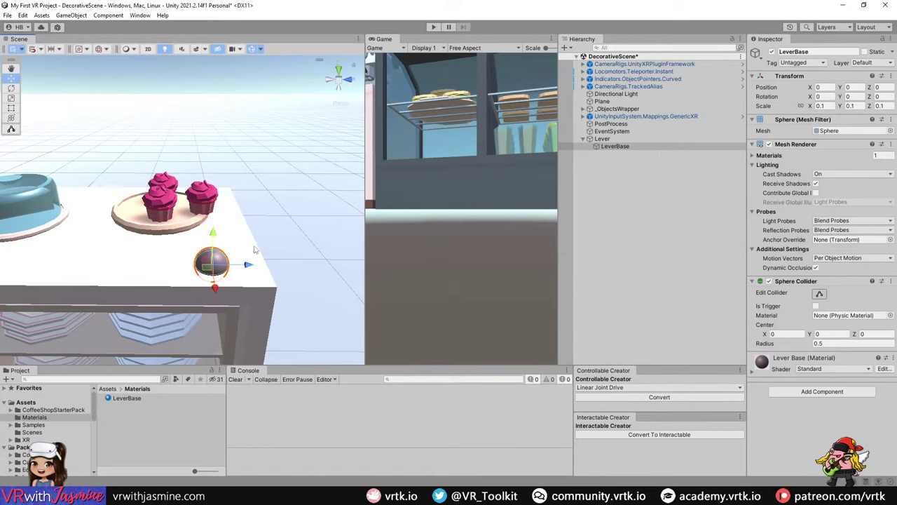
{"action": "key", "text": "f"}
{"action": "left_click_drag", "start_coordinate": [255, 249], "coordinate": [113, 253], "text": "alt"}
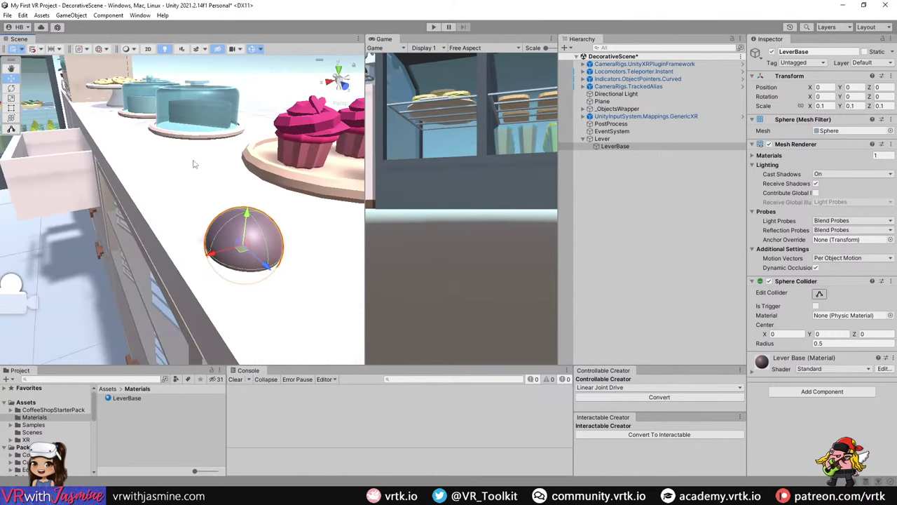
{"action": "scroll", "coordinate": [194, 164], "scroll_direction": "down", "scroll_amount": 3}
{"action": "left_click_drag", "start_coordinate": [194, 164], "coordinate": [151, 168], "text": "alt"}
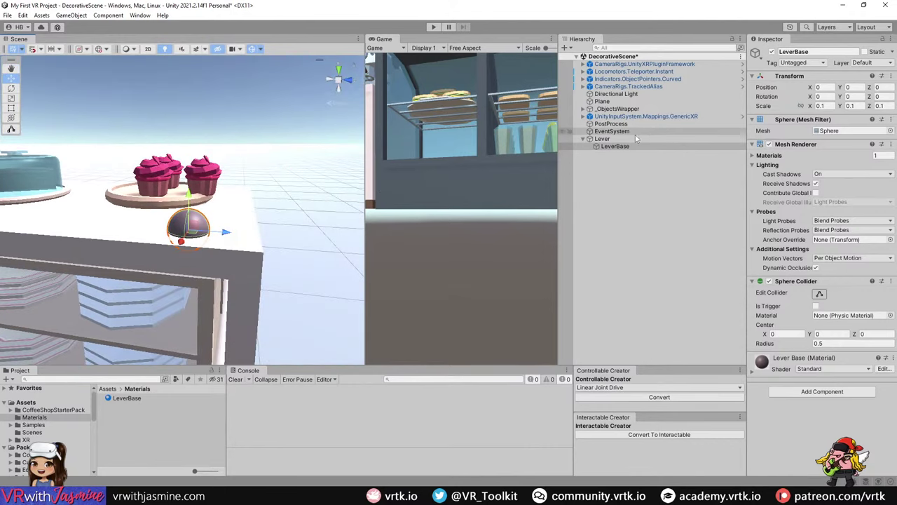
- Add a Cube as a child of the Lever object
{"action": "right_click", "coordinate": [636, 139]}
{"action": "mouse_move", "coordinate": [699, 269]}
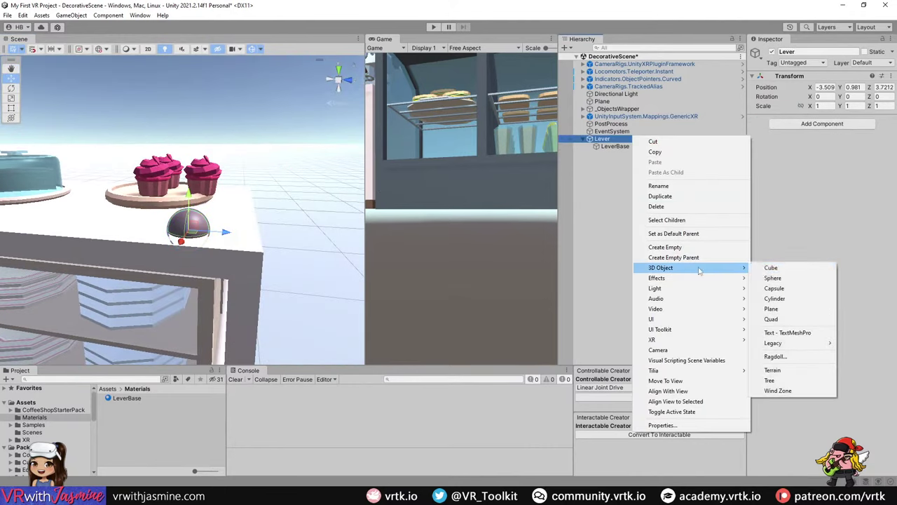
{"action": "left_click", "coordinate": [772, 269]}
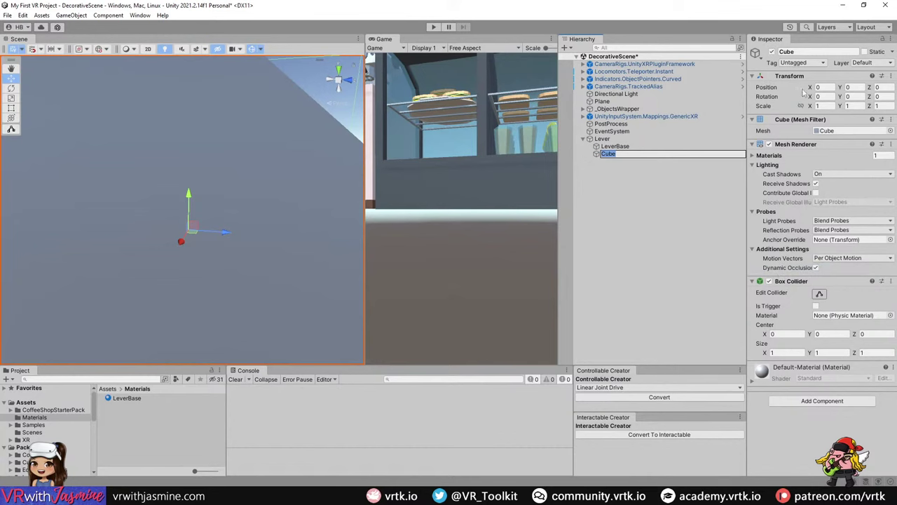
- Enter the Cube's scale values, with Y 0.1 and X 0.02
{"action": "left_click", "coordinate": [819, 106]}
{"action": "type", "text": ".1"}
{"action": "key", "text": "Tab"}
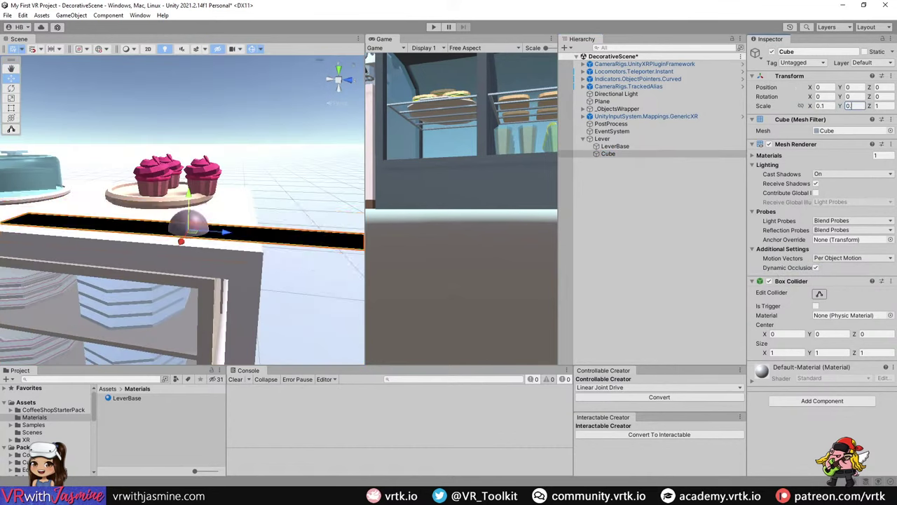
{"action": "type", "text": "0.1"}
{"action": "key", "text": "Tab"}
{"action": "type", "text": "0.1"}
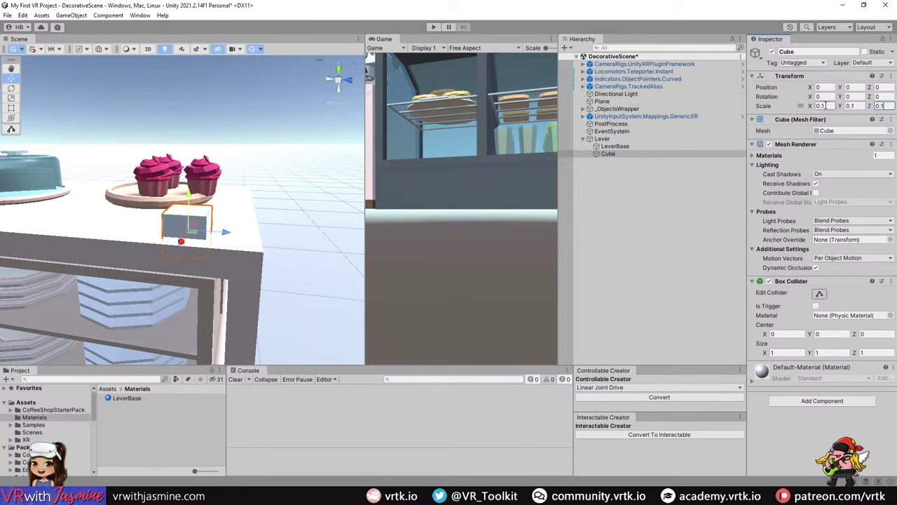
{"action": "left_click", "coordinate": [820, 105]}
{"action": "type", "text": "0.02"}
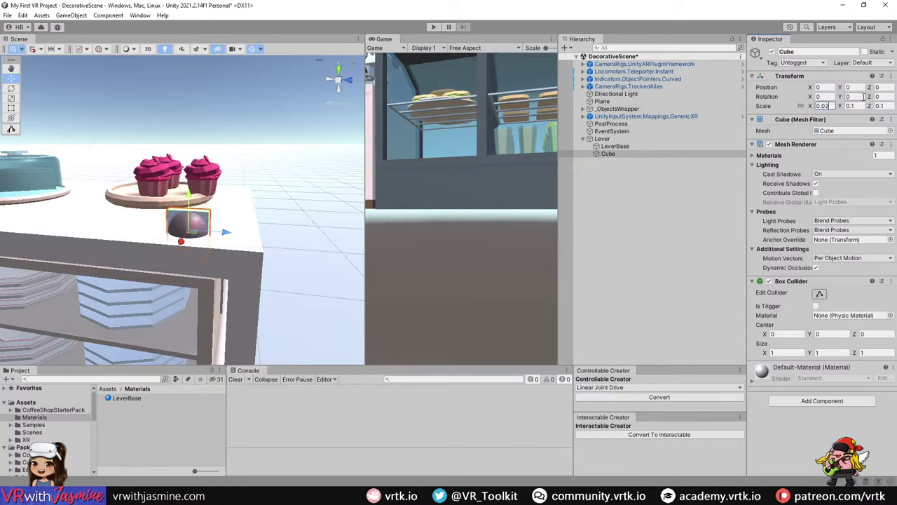
{"action": "key", "text": "Tab"}
{"action": "key", "text": "Tab"}
- Try 0.03 for the X and Z scale, then settle both at 0.02
{"action": "key", "text": "shift+Tab"}
{"action": "key", "text": "shift+Tab"}
{"action": "type", "text": "0.03"}
{"action": "key", "text": "Tab"}
{"action": "key", "text": "Tab"}
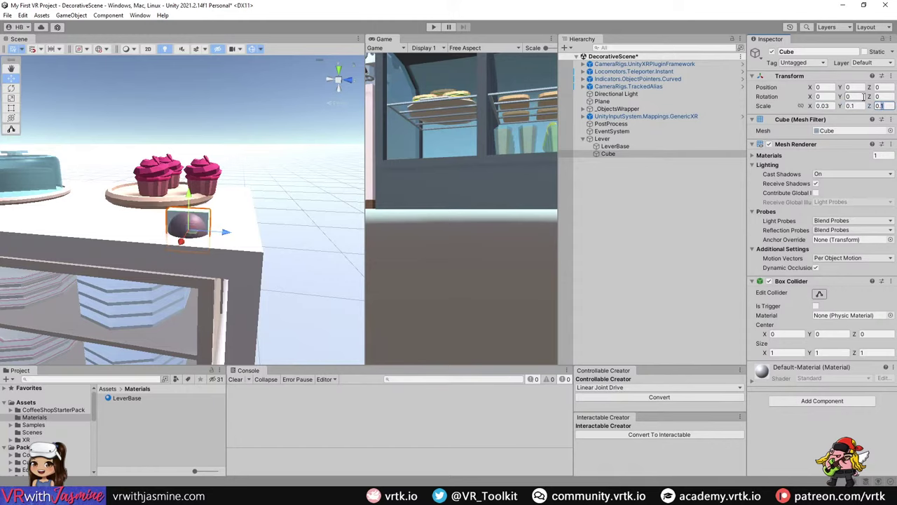
{"action": "type", "text": "0.03"}
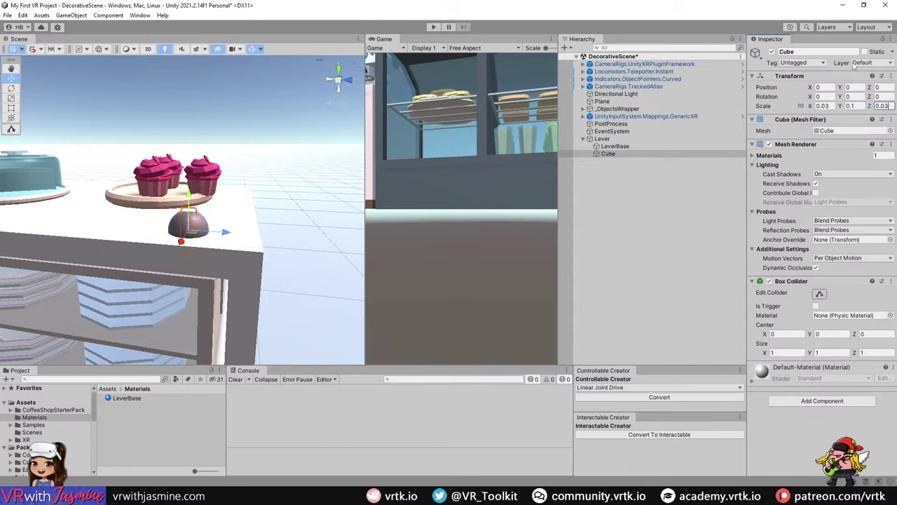
{"action": "key", "text": "shift+Tab"}
{"action": "key", "text": "shift+Tab"}
{"action": "type", "text": "0.02"}
{"action": "left_click", "coordinate": [885, 105]}
{"action": "type", "text": "0.02"}
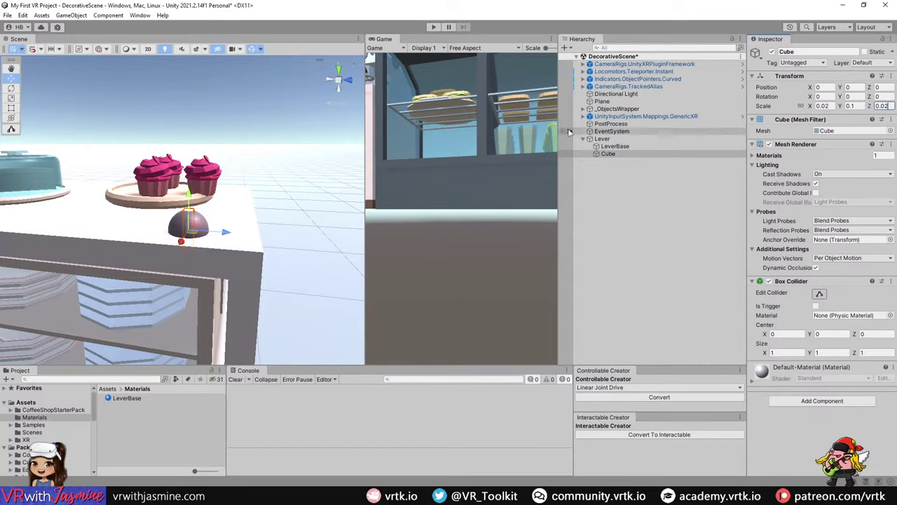
- Set LeverBase Position Y to -0.1 and raise the Lever slightly
{"action": "left_click", "coordinate": [624, 146]}
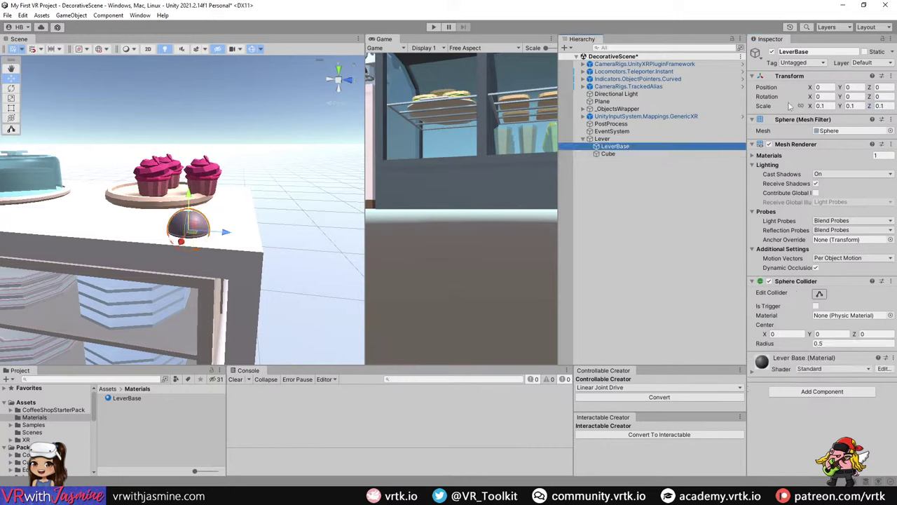
{"action": "left_click", "coordinate": [855, 87]}
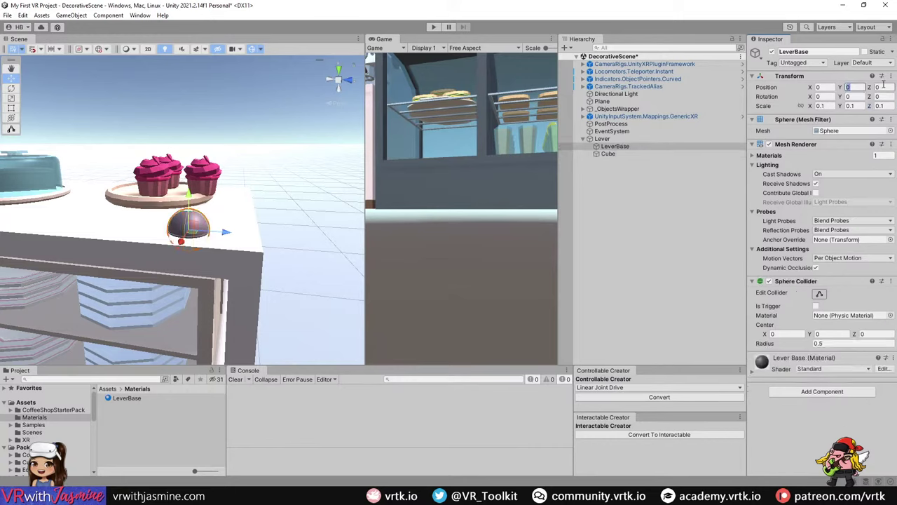
{"action": "type", "text": "-0.1"}
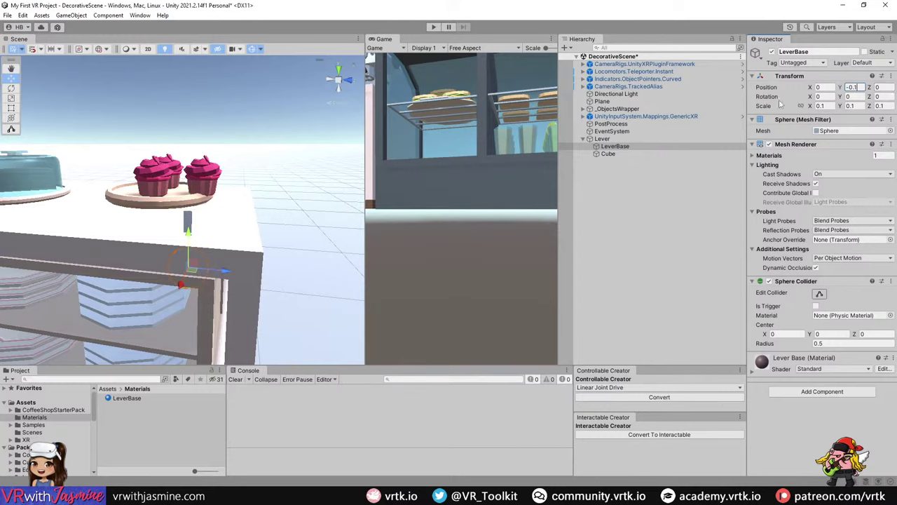
{"action": "left_click", "coordinate": [622, 139]}
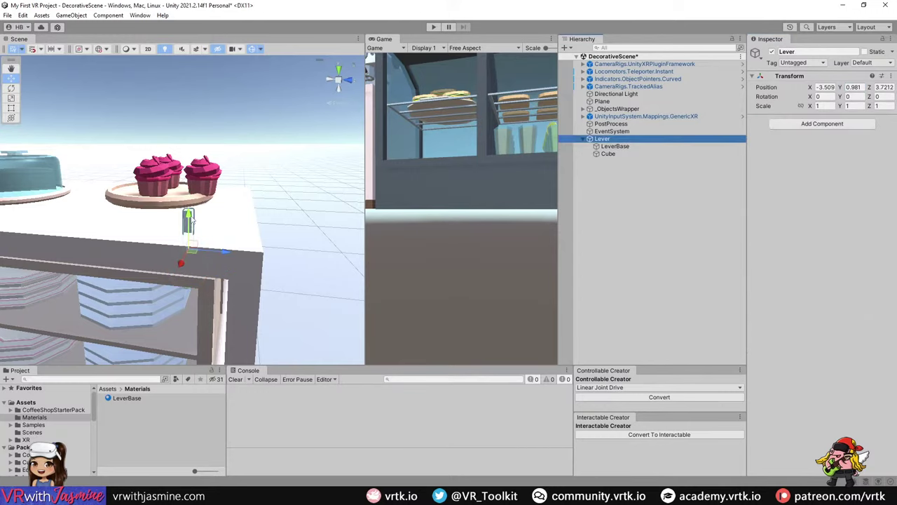
{"action": "left_click_drag", "start_coordinate": [197, 183], "coordinate": [196, 178]}
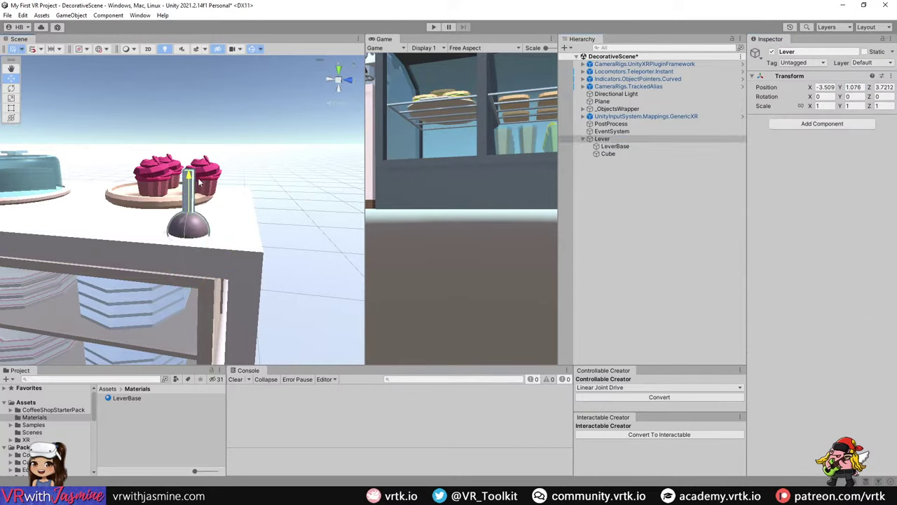
{"action": "left_click", "coordinate": [604, 155]}
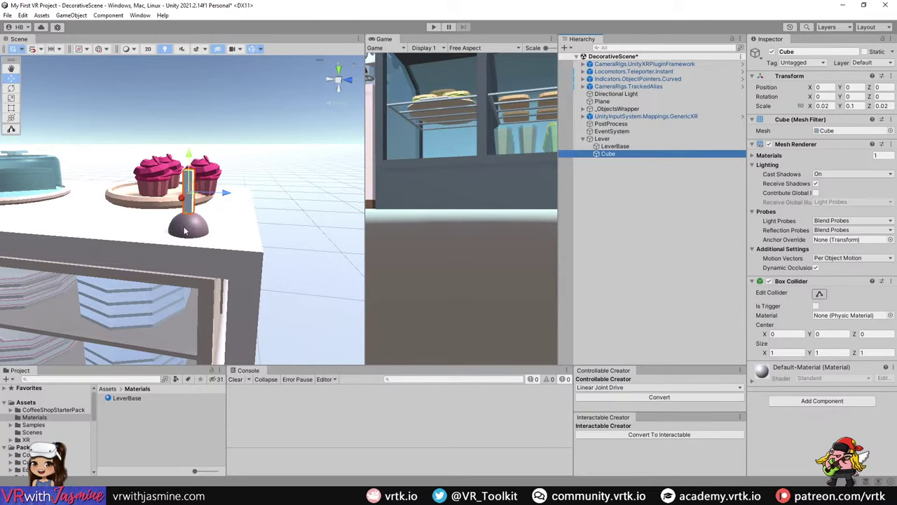
- Correct LeverBase Y to -0.07, lower the Lever to Y 1.05, and check the stick's rotation
{"action": "left_click", "coordinate": [613, 146]}
{"action": "left_click", "coordinate": [855, 87]}
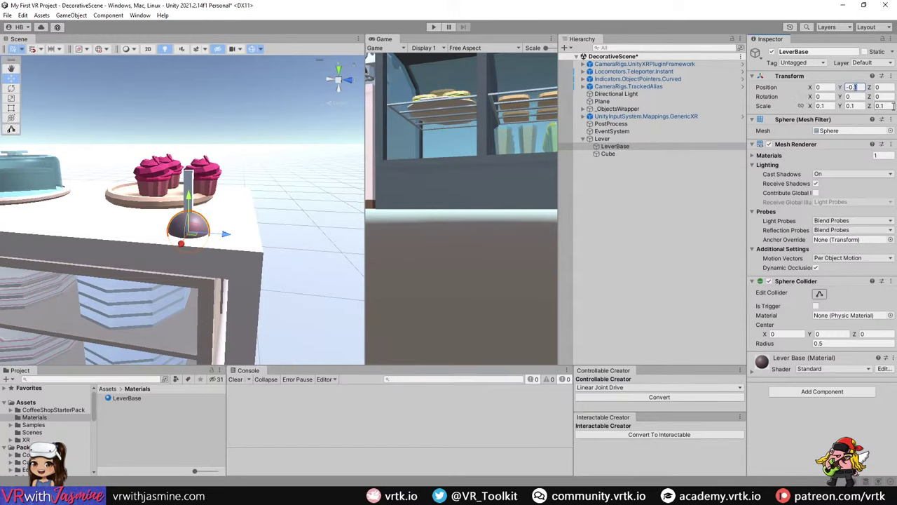
{"action": "key", "text": "BackSpace"}
{"action": "type", "text": "0"}
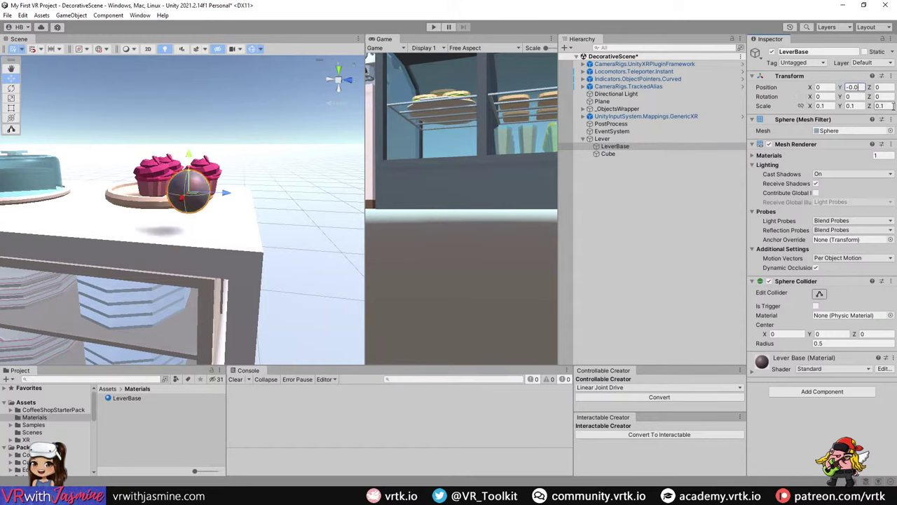
{"action": "type", "text": "7"}
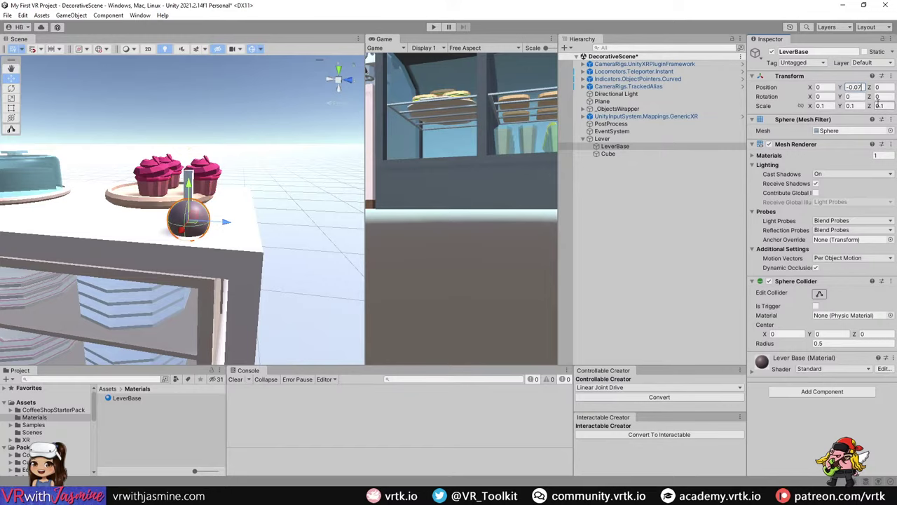
{"action": "left_click", "coordinate": [624, 139]}
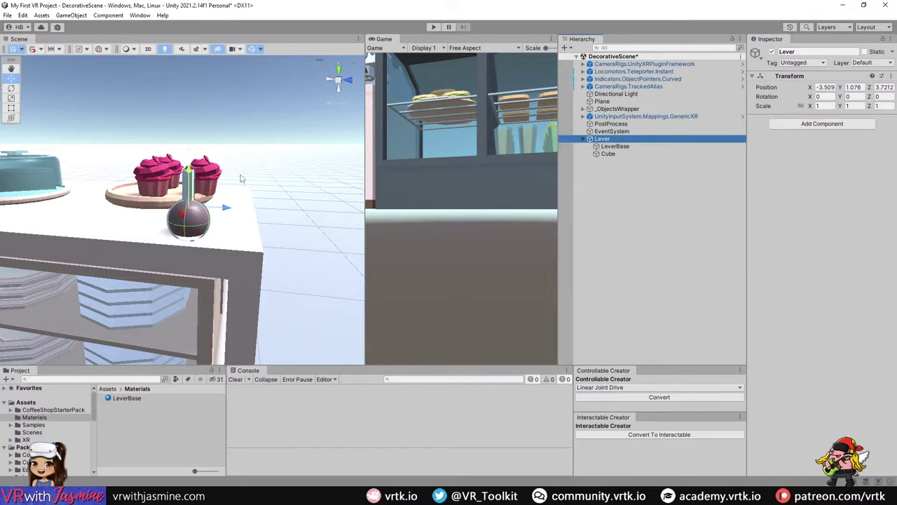
{"action": "left_click_drag", "start_coordinate": [188, 174], "coordinate": [188, 176]}
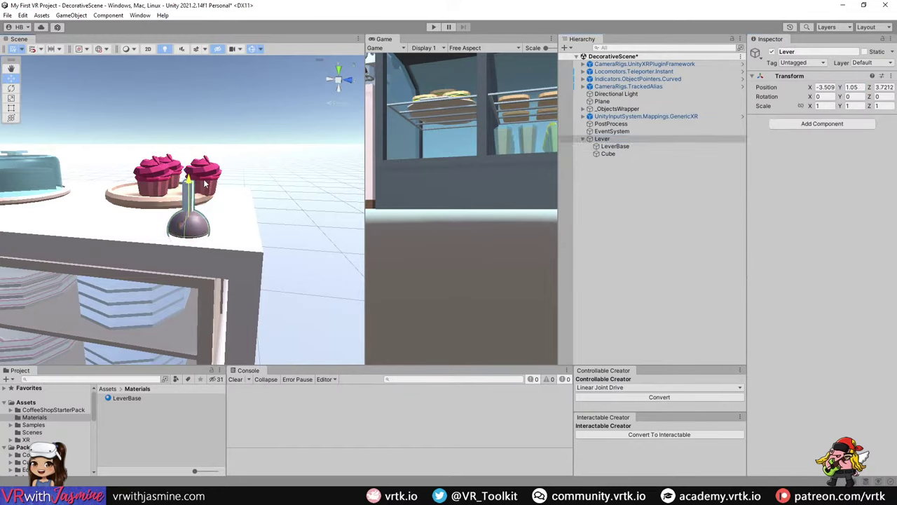
{"action": "left_click", "coordinate": [608, 153]}
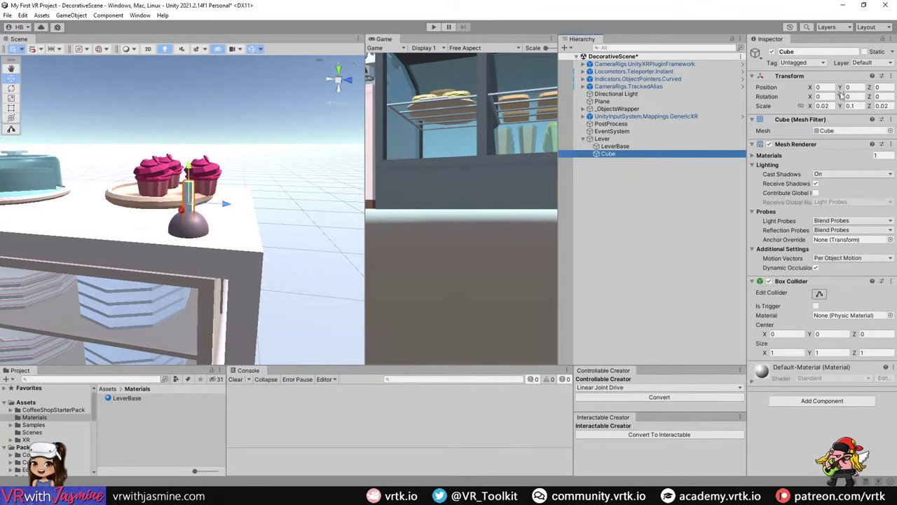
{"action": "left_click_drag", "start_coordinate": [817, 96], "coordinate": [105, 187]}
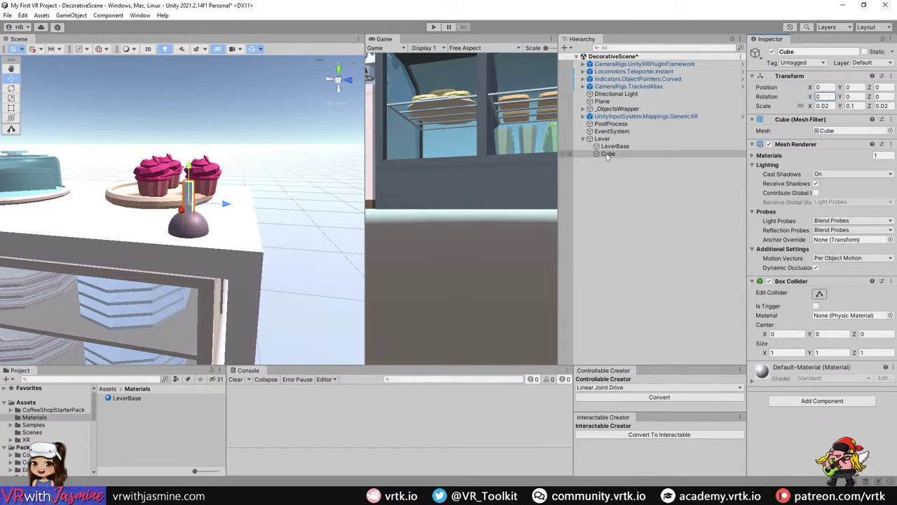
- Rename the thin Cube stick in the Hierarchy to 'LeverHandle'
{"action": "left_click", "coordinate": [684, 153]}
{"action": "left_click", "coordinate": [684, 153]}
{"action": "type", "text": "Lev"}
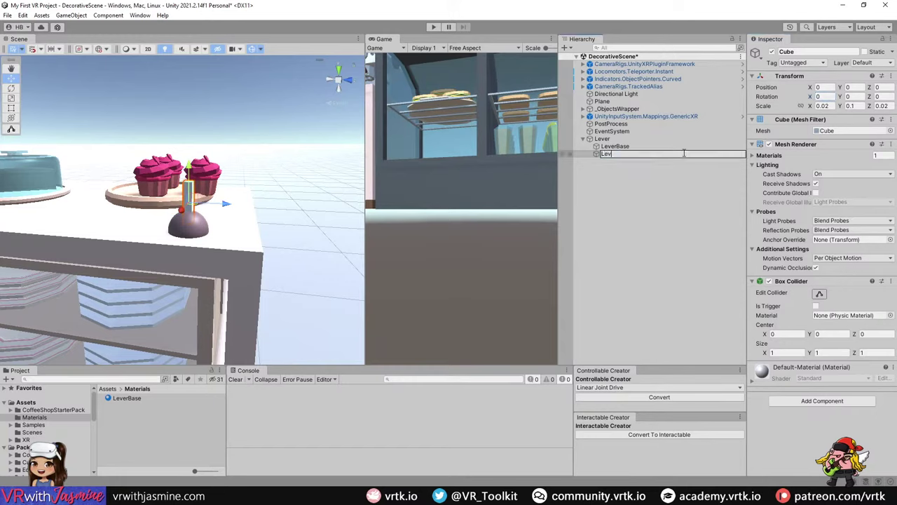
{"action": "type", "text": "erHandle"}
{"action": "key", "text": "Return"}
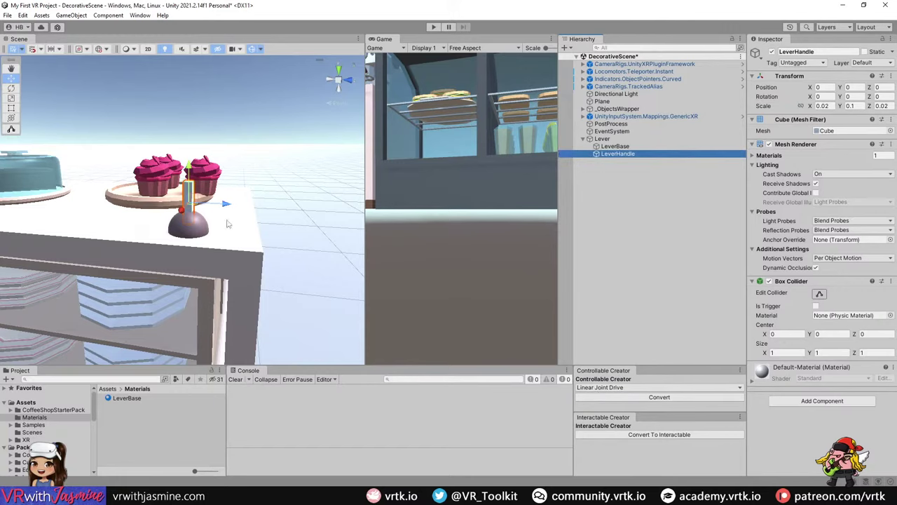
{"action": "right_click_drag", "start_coordinate": [229, 224], "coordinate": [160, 218]}
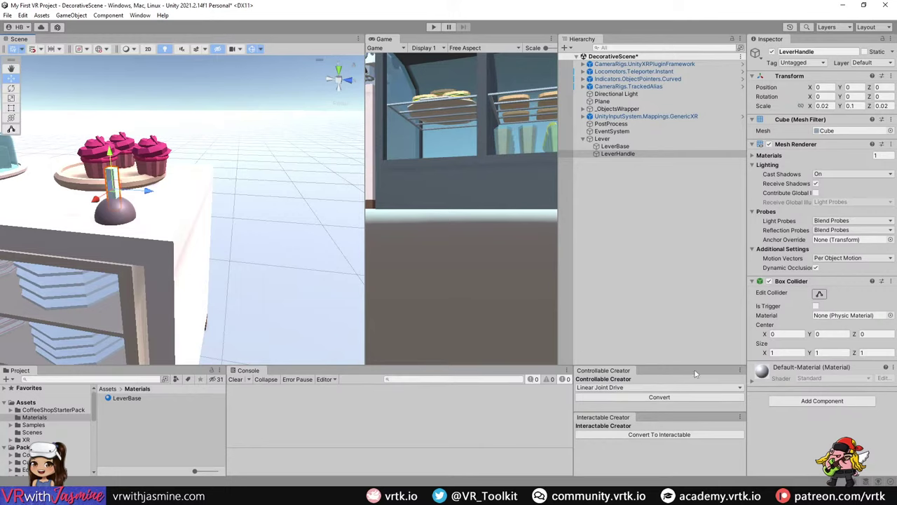
- Convert LeverHandle with Angular Transform Drive in the Controllable Creator and select the result
{"action": "left_click", "coordinate": [623, 388]}
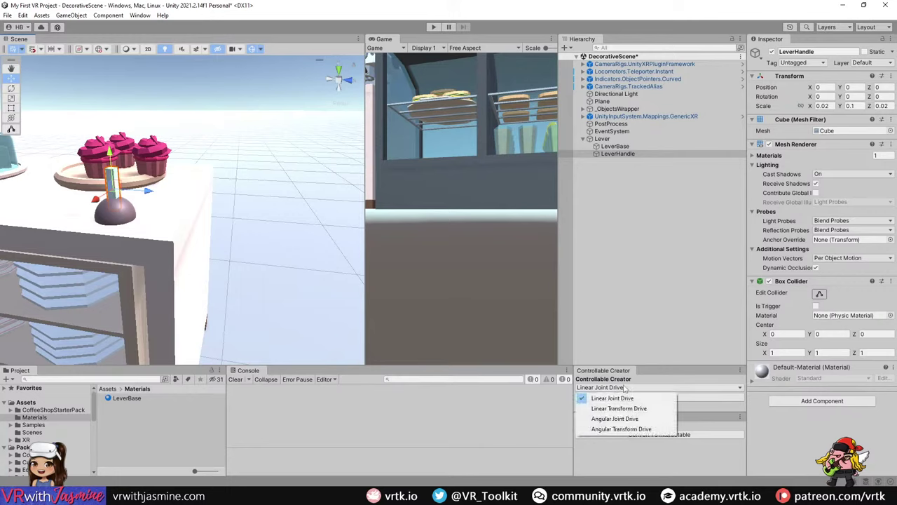
{"action": "left_click", "coordinate": [640, 429]}
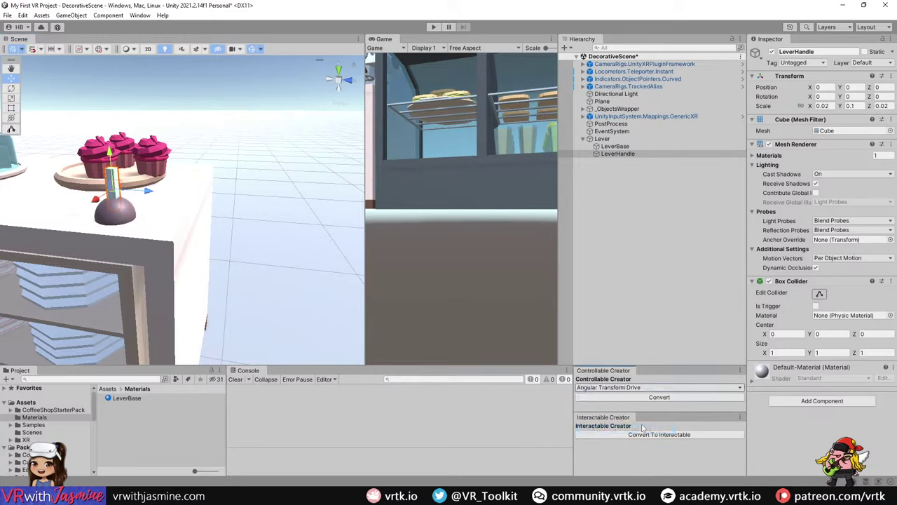
{"action": "left_click", "coordinate": [666, 397]}
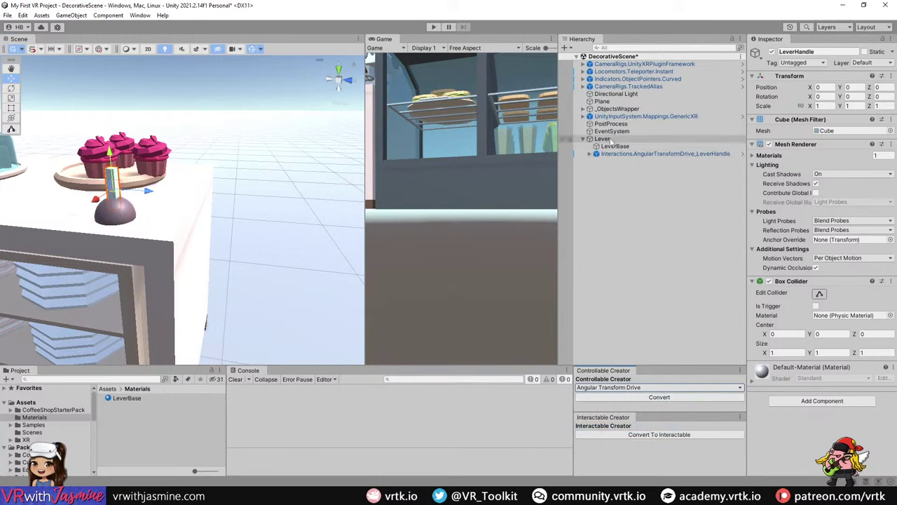
{"action": "left_click", "coordinate": [659, 154]}
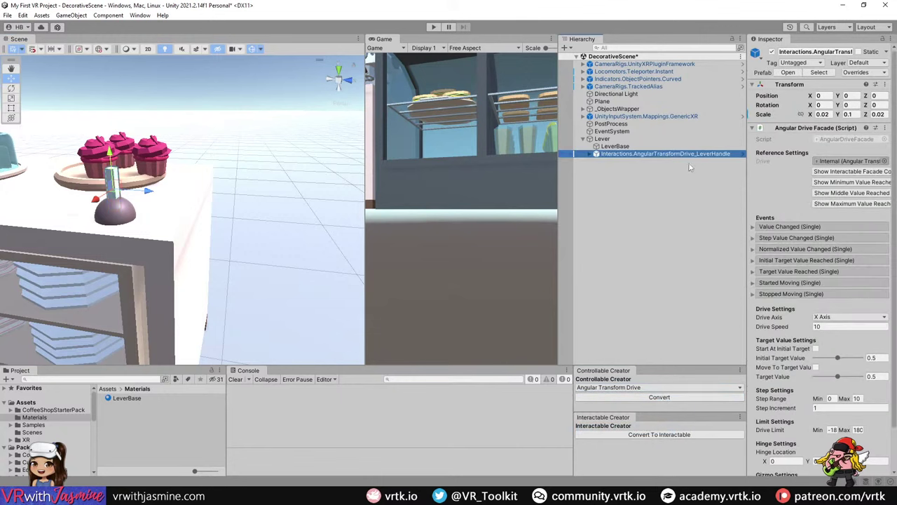
{"action": "right_click_drag", "start_coordinate": [256, 211], "coordinate": [227, 208]}
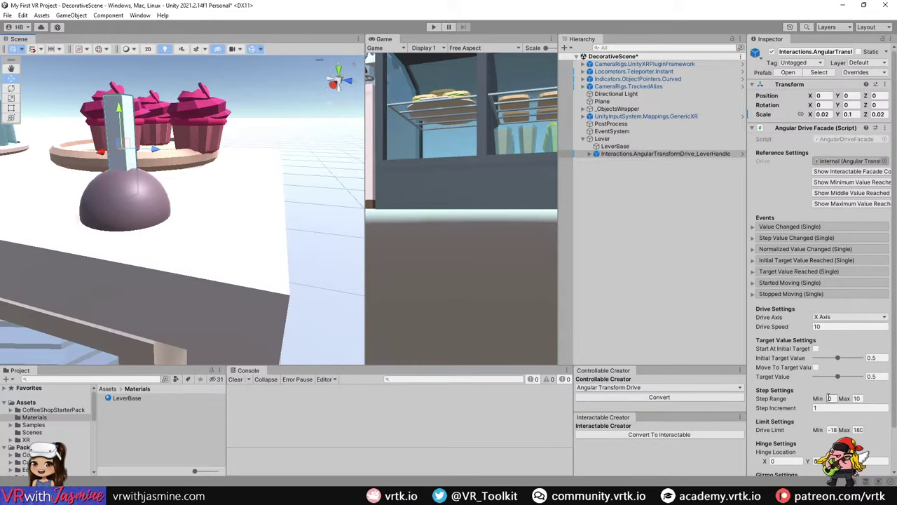
{"action": "right_click_drag", "start_coordinate": [181, 220], "coordinate": [140, 198]}
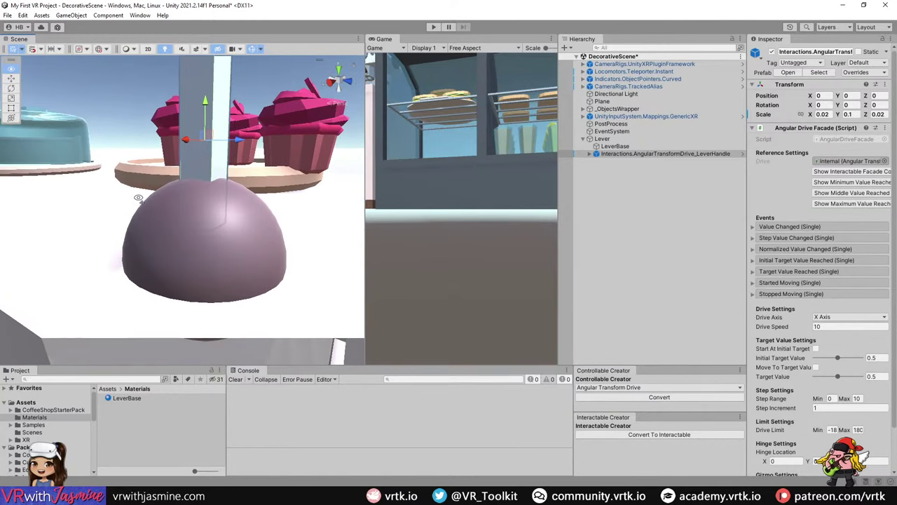
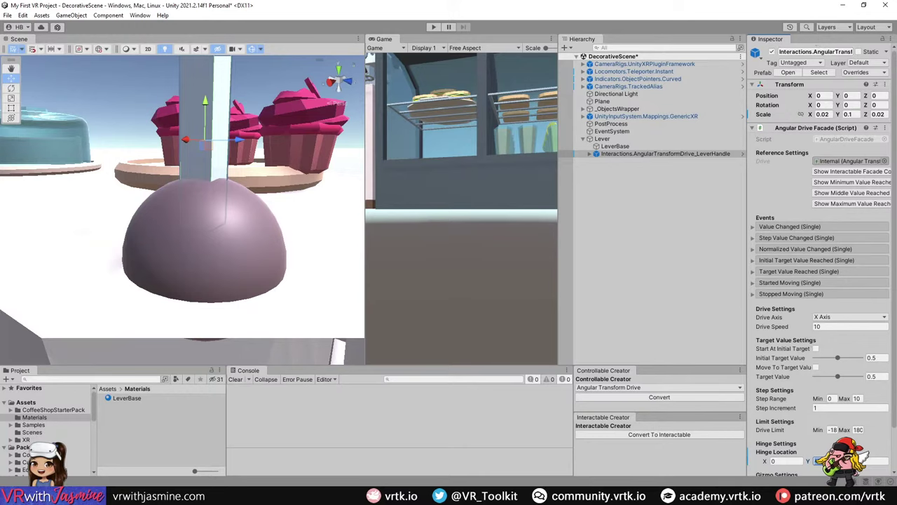
- Frame the lever and table edge, then widen the Inspector to show the Angular Transform Drive settings
{"action": "left_click", "coordinate": [480, 4]}
{"action": "scroll", "coordinate": [326, 273], "scroll_direction": "down", "scroll_amount": 6}
{"action": "scroll", "coordinate": [303, 256], "scroll_direction": "up", "scroll_amount": 6}
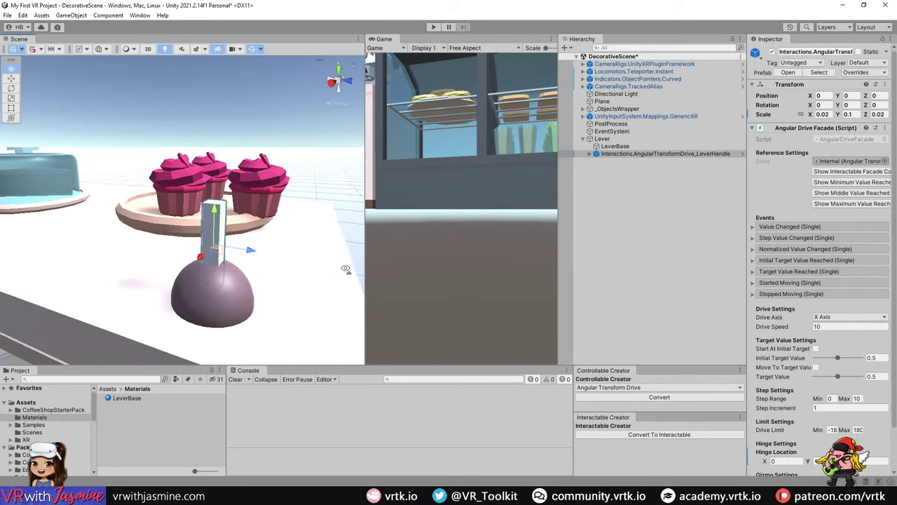
{"action": "scroll", "coordinate": [346, 269], "scroll_direction": "down", "scroll_amount": 2}
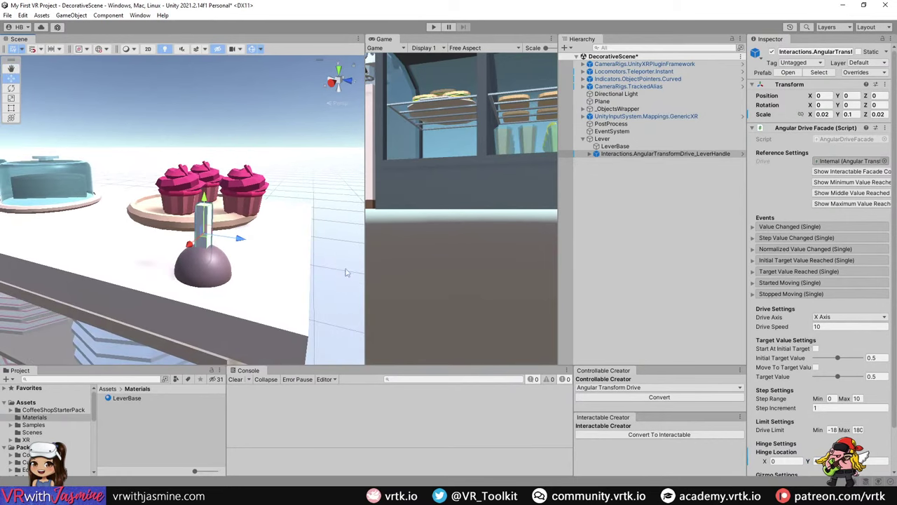
{"action": "left_click_drag", "start_coordinate": [288, 279], "coordinate": [250, 265], "text": "alt"}
{"action": "scroll", "coordinate": [239, 267], "scroll_direction": "up", "scroll_amount": 3}
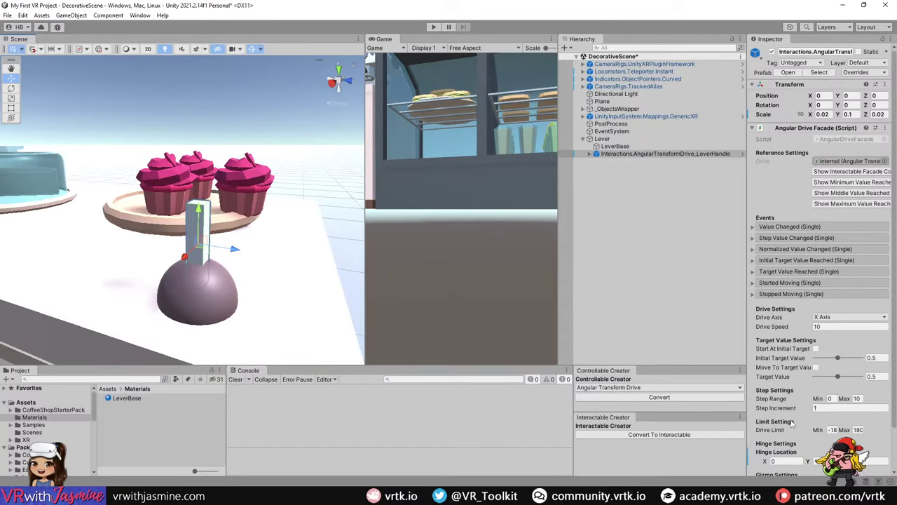
{"action": "middle_click_drag", "start_coordinate": [223, 265], "coordinate": [218, 224]}
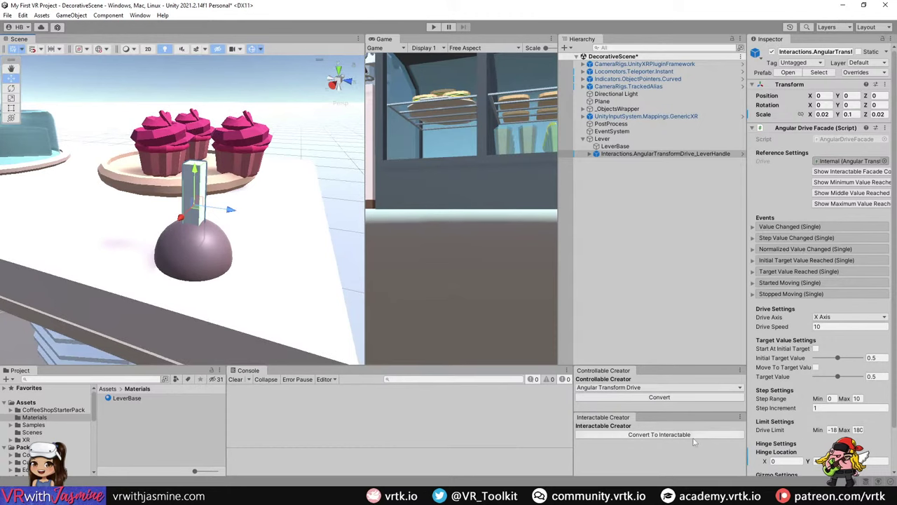
{"action": "left_click_drag", "start_coordinate": [746, 383], "coordinate": [686, 383]}
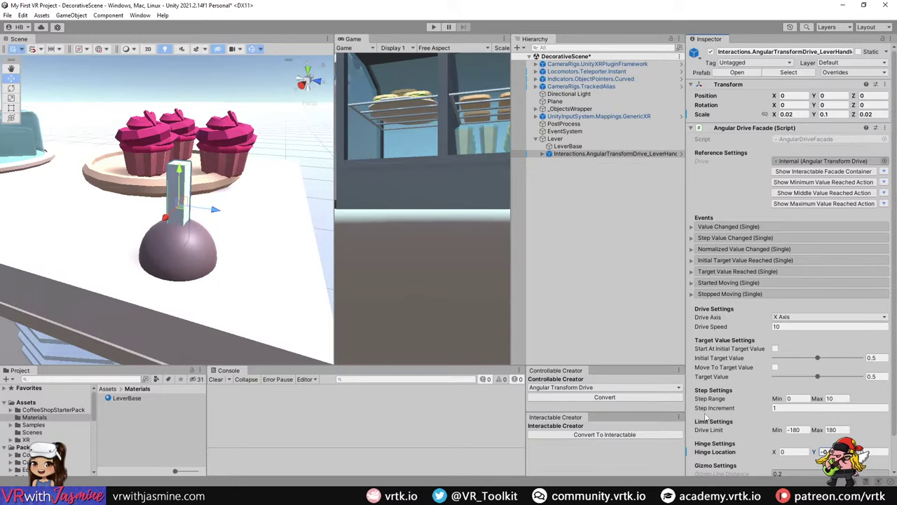
- Set the lever drive's Drive Limit Min to -75 and Max to 75
{"action": "left_click", "coordinate": [794, 429]}
{"action": "type", "text": "-75"}
{"action": "key", "text": "Tab"}
{"action": "type", "text": "7"}
- Test the lever's swing by scrubbing Rotation X, then reset it to 0
{"action": "left_click_drag", "start_coordinate": [225, 211], "coordinate": [251, 207], "text": "alt"}
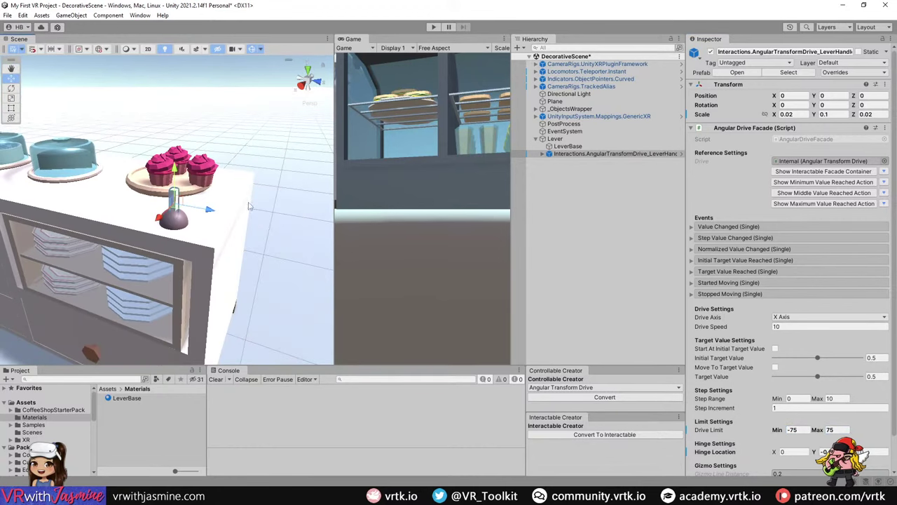
{"action": "scroll", "coordinate": [274, 217], "scroll_direction": "up", "scroll_amount": 5}
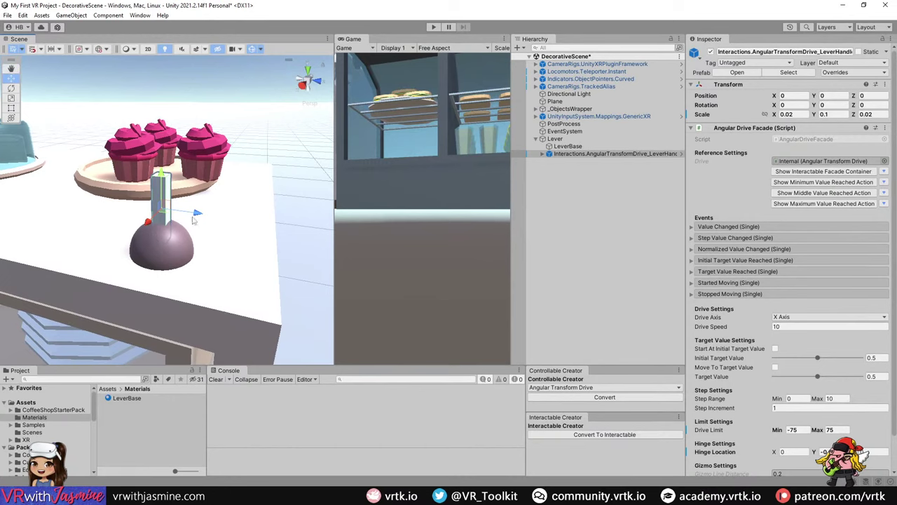
{"action": "left_click_drag", "start_coordinate": [222, 203], "coordinate": [223, 205], "text": "alt"}
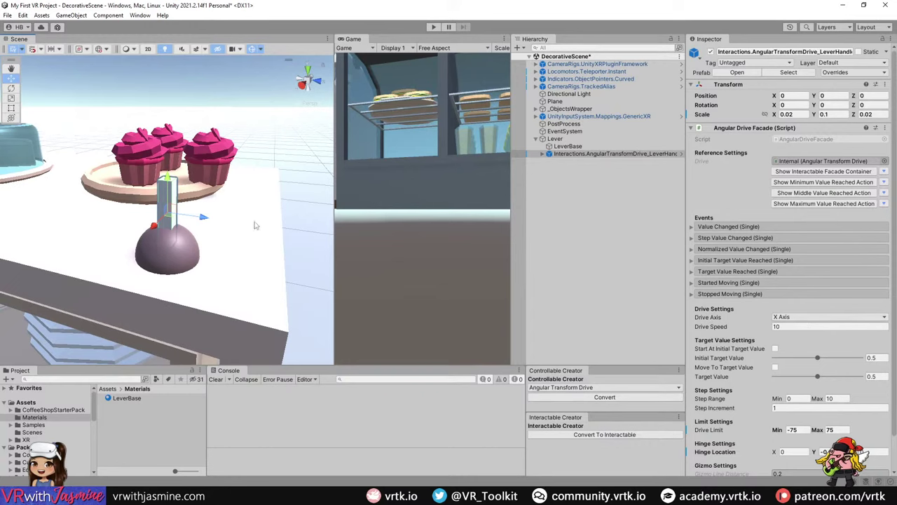
{"action": "left_click_drag", "start_coordinate": [284, 105], "coordinate": [219, 158], "text": "alt"}
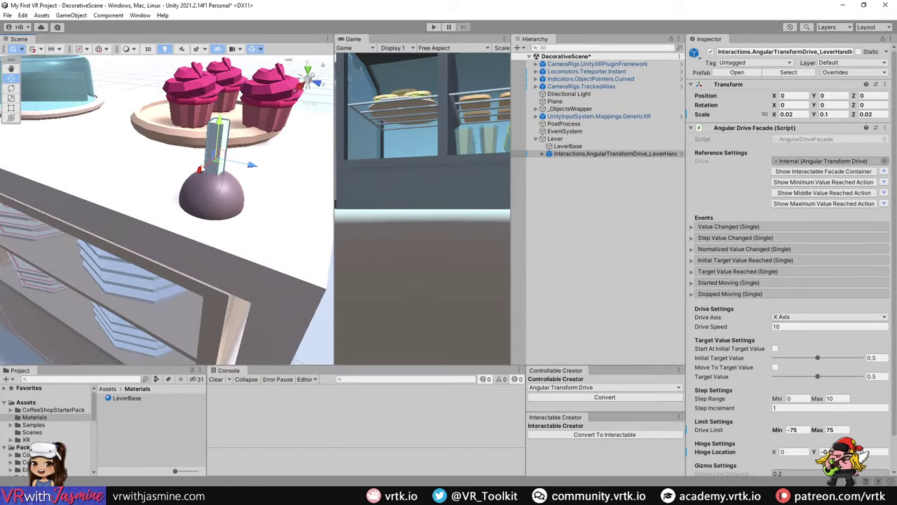
{"action": "scroll", "coordinate": [235, 150], "scroll_direction": "down", "scroll_amount": 3}
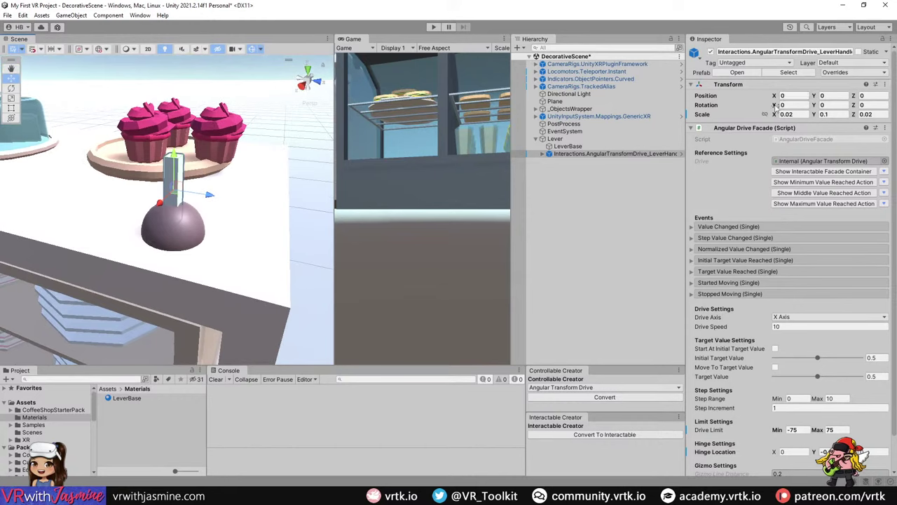
{"action": "left_click_drag", "start_coordinate": [776, 105], "coordinate": [365, 146]}
{"action": "type", "text": "0"}
{"action": "mouse_move", "coordinate": [773, 103]}
{"action": "left_mouse_down"}
{"action": "mouse_move", "coordinate": [782, 105]}
{"action": "mouse_move", "coordinate": [761, 106]}
{"action": "mouse_move", "coordinate": [773, 105]}
{"action": "left_mouse_up"}
- Check the Game and Gizmos menus and set the Game view to Play Maximized
{"action": "left_click", "coordinate": [506, 39]}
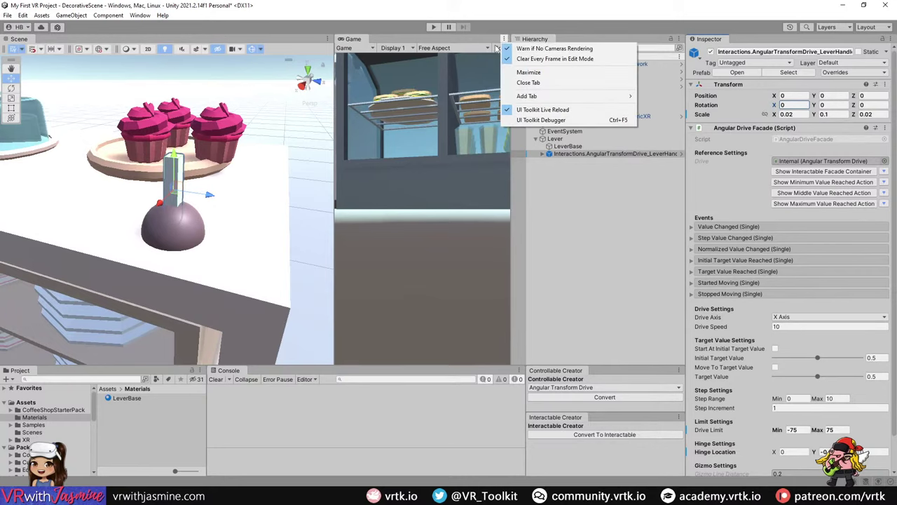
{"action": "left_click", "coordinate": [328, 10]}
{"action": "left_click", "coordinate": [260, 49]}
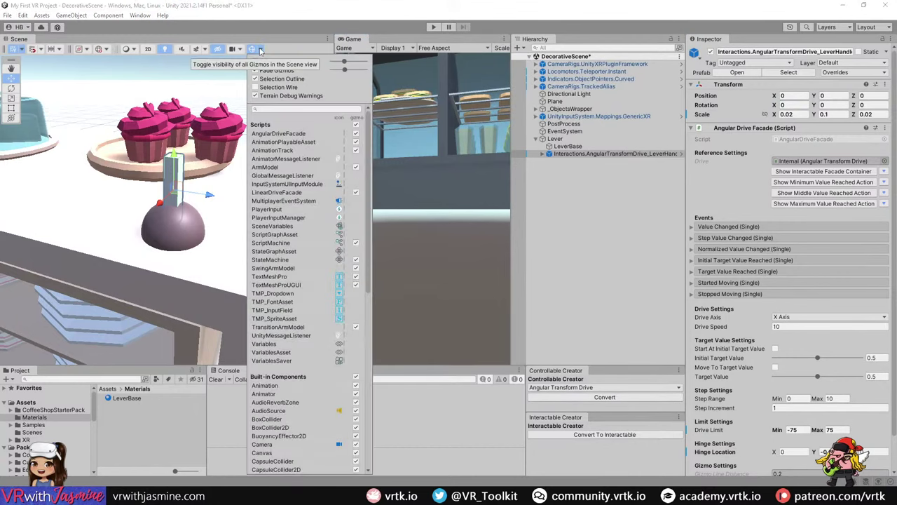
{"action": "left_click", "coordinate": [212, 63]}
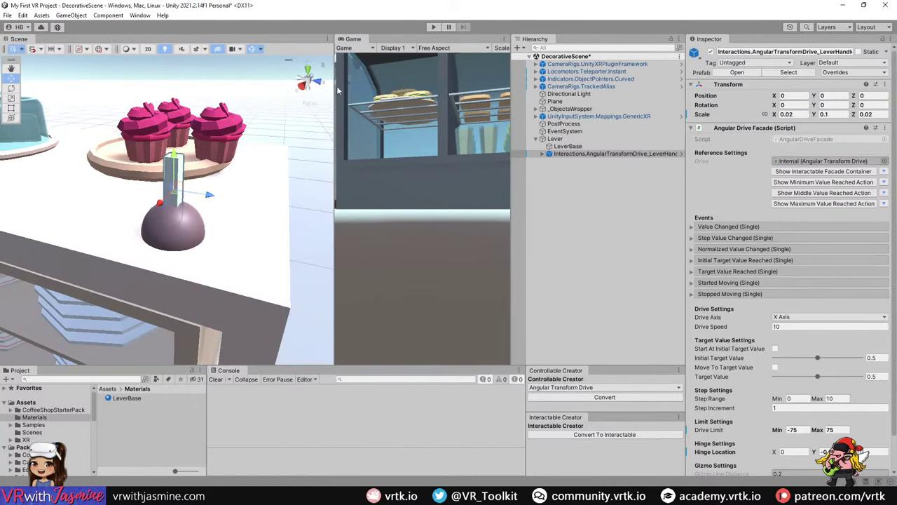
{"action": "left_click_drag", "start_coordinate": [334, 82], "coordinate": [165, 83]}
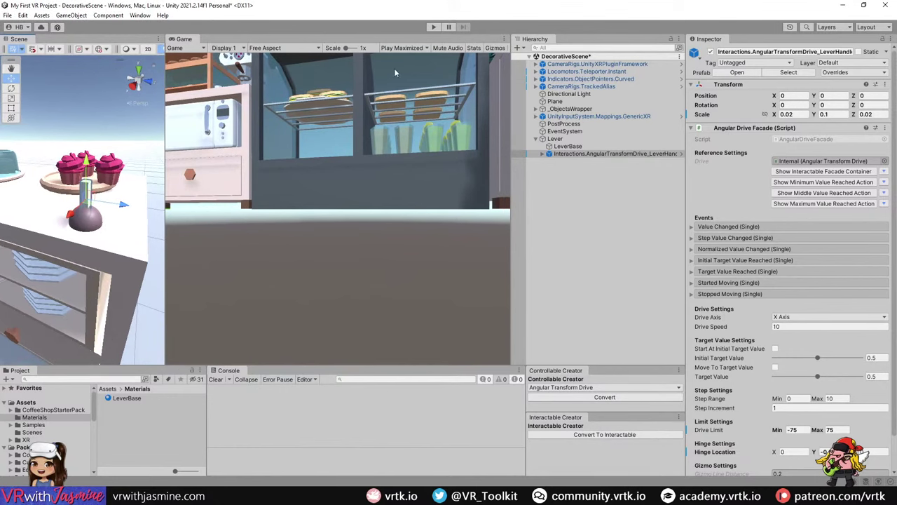
{"action": "left_click", "coordinate": [428, 48]}
{"action": "left_click", "coordinate": [403, 72]}
{"action": "left_click_drag", "start_coordinate": [165, 153], "coordinate": [405, 153]}
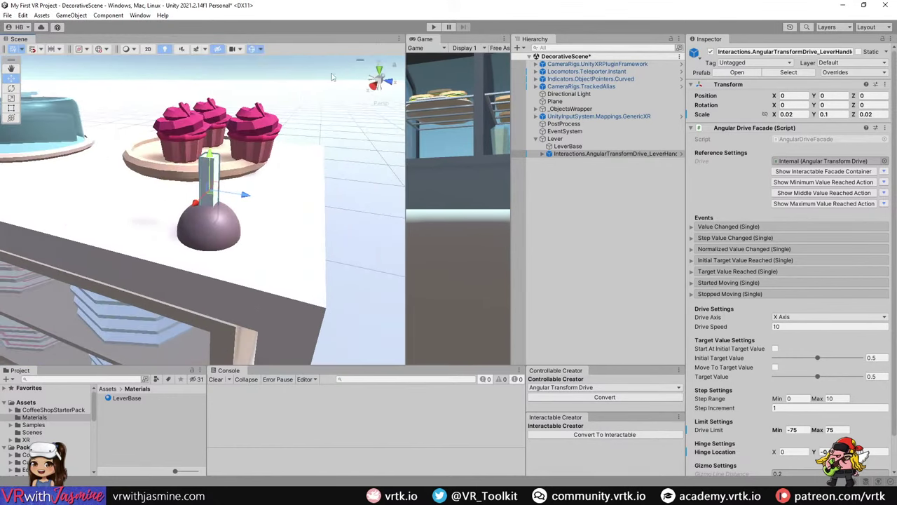
- Enter Play mode and turn off Maximize in the Game view menu
{"action": "left_click", "coordinate": [433, 27]}
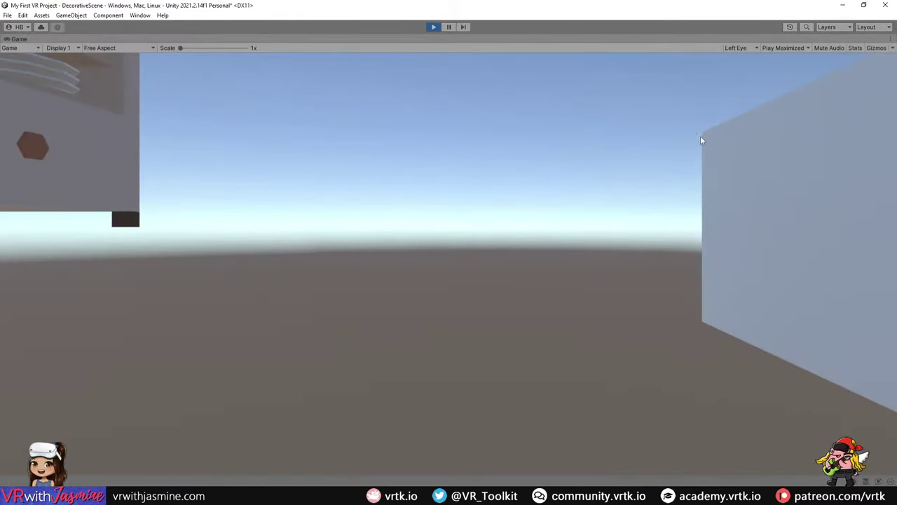
{"action": "left_click", "coordinate": [890, 39]}
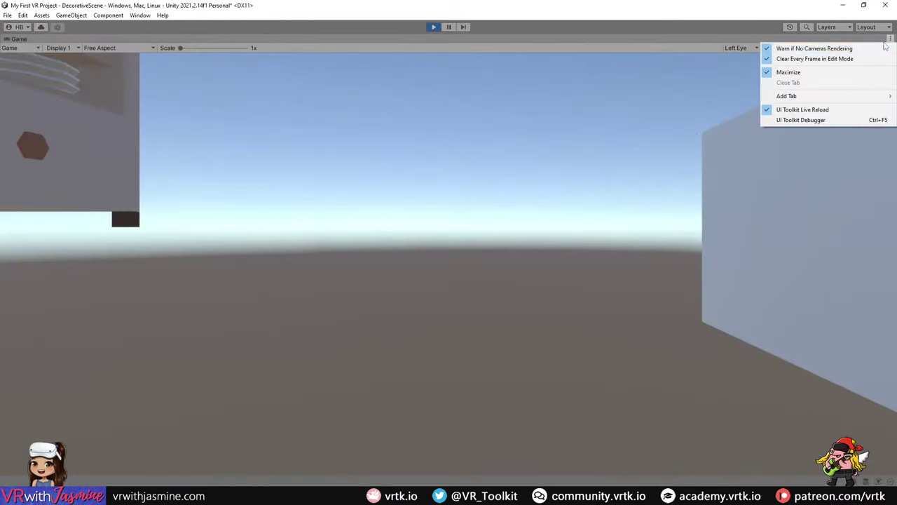
{"action": "left_click", "coordinate": [818, 73]}
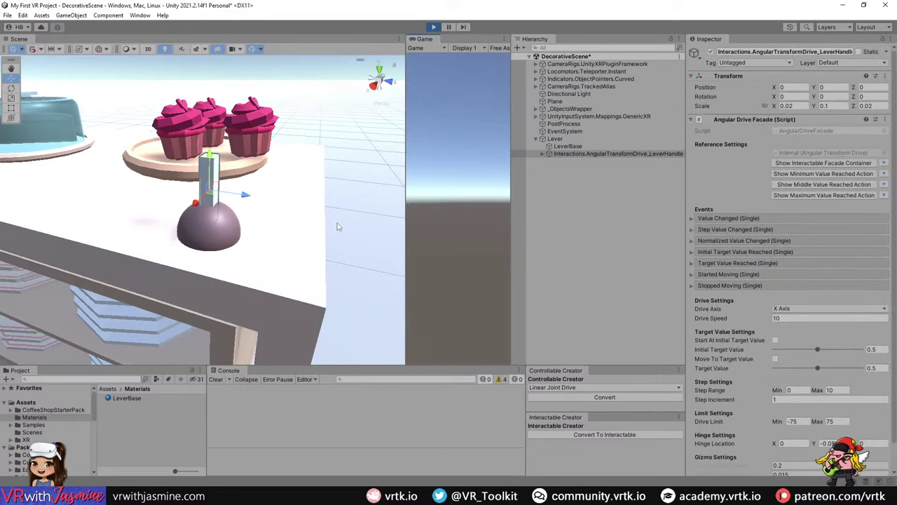
- Tick Move To Target Value, raise Target Value to about 0.683, undo it, and stop playing
{"action": "left_click", "coordinate": [586, 155]}
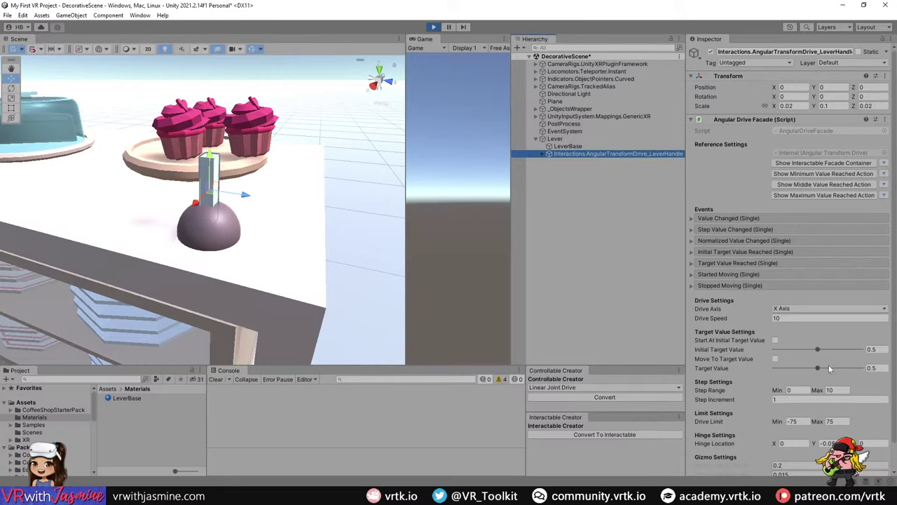
{"action": "left_click", "coordinate": [776, 359]}
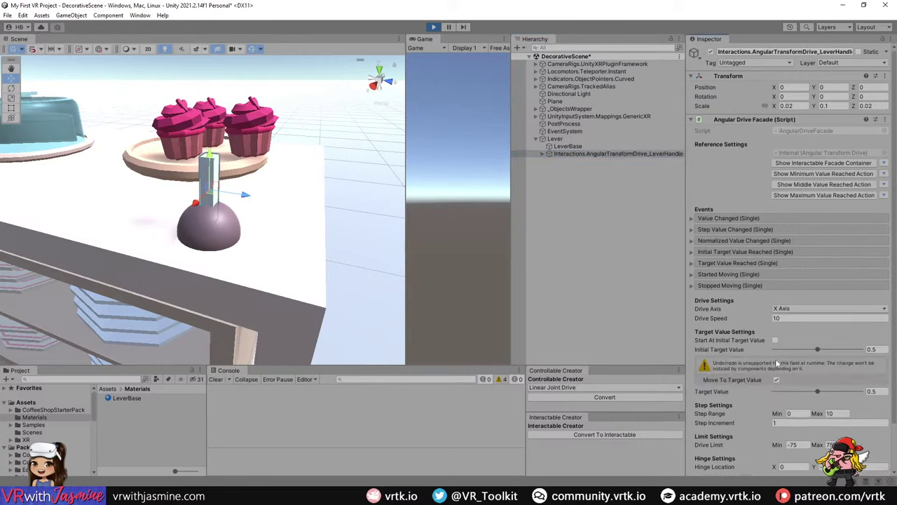
{"action": "left_click_drag", "start_coordinate": [819, 393], "coordinate": [831, 391]}
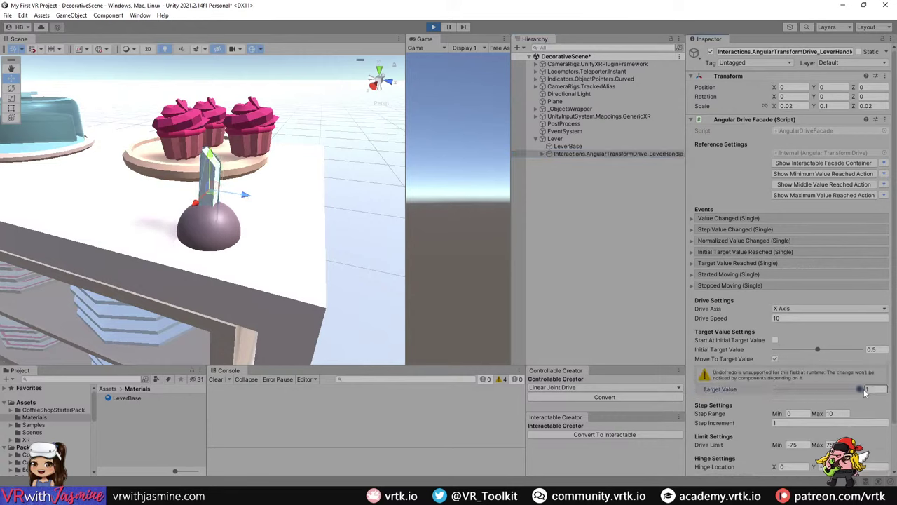
{"action": "key", "text": "ctrl+z"}
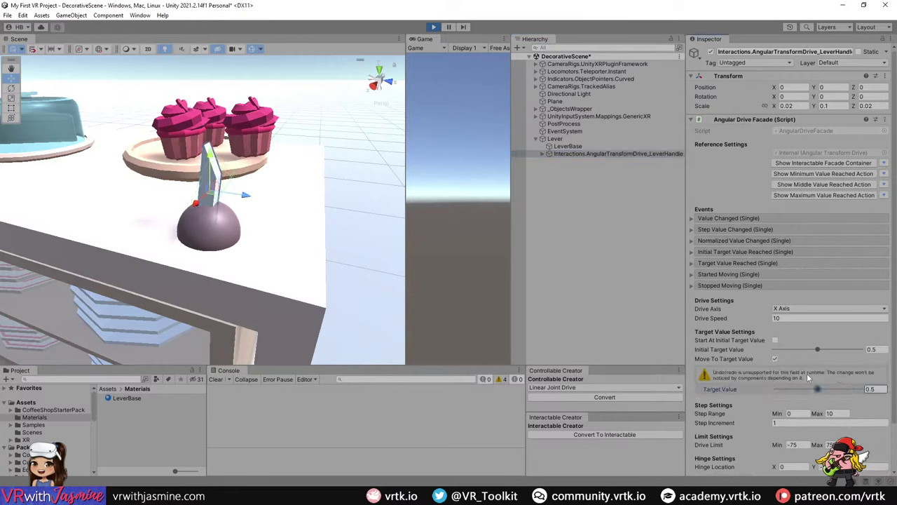
{"action": "left_click", "coordinate": [435, 26]}
- Expand the lever drive's hierarchy down to the Cube and LeverHandle objects
{"action": "left_click", "coordinate": [542, 155]}
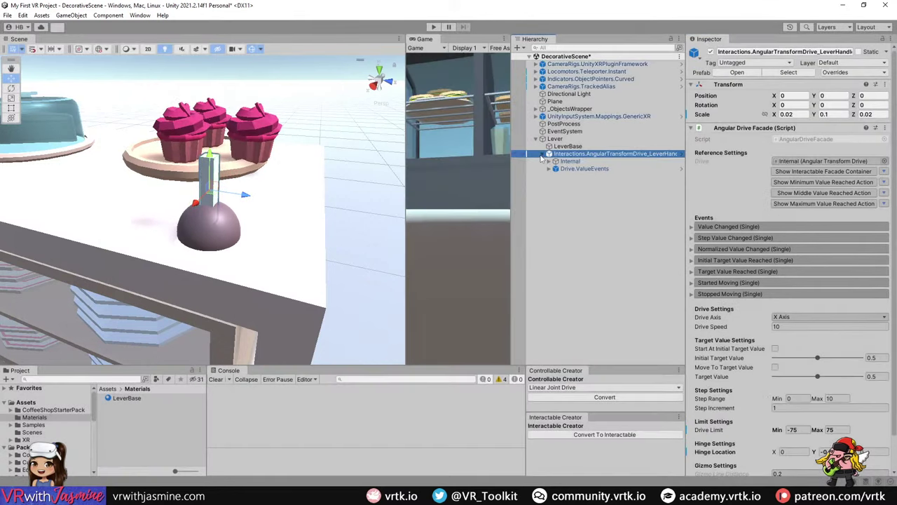
{"action": "left_click", "coordinate": [550, 161]}
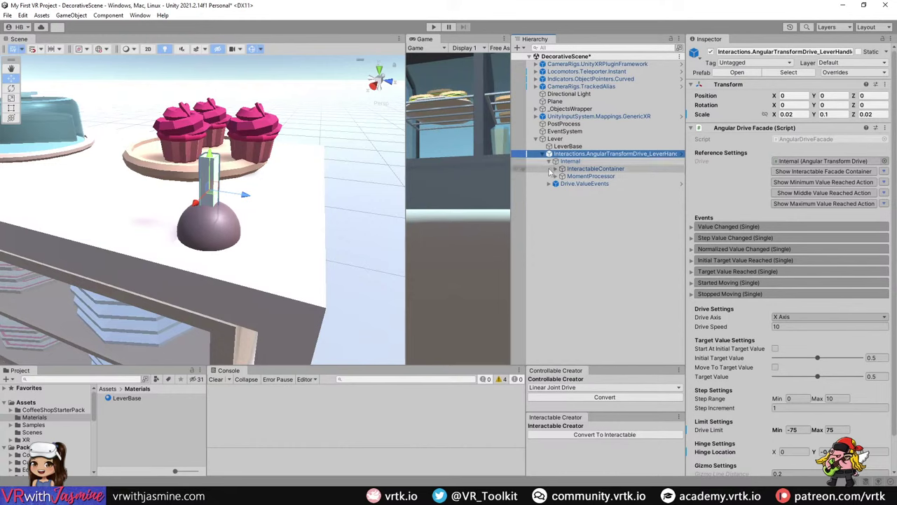
{"action": "left_click", "coordinate": [555, 169]}
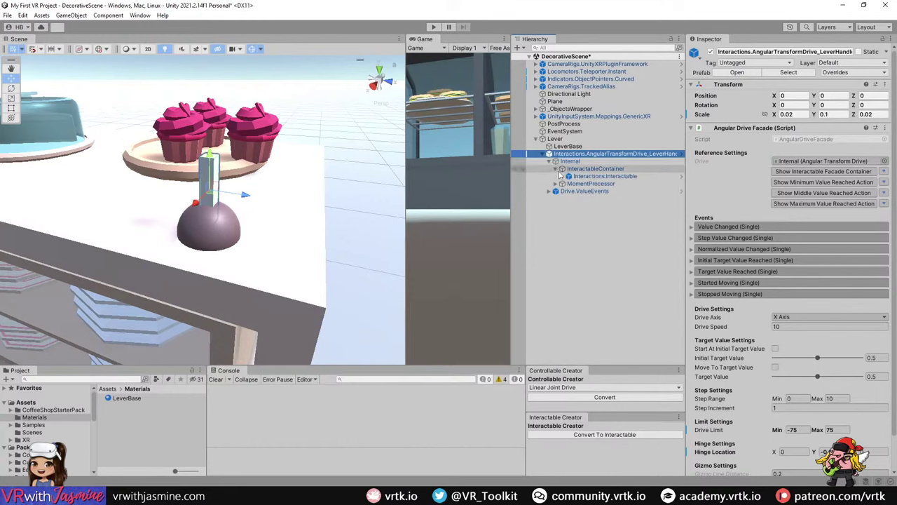
{"action": "left_click", "coordinate": [569, 176]}
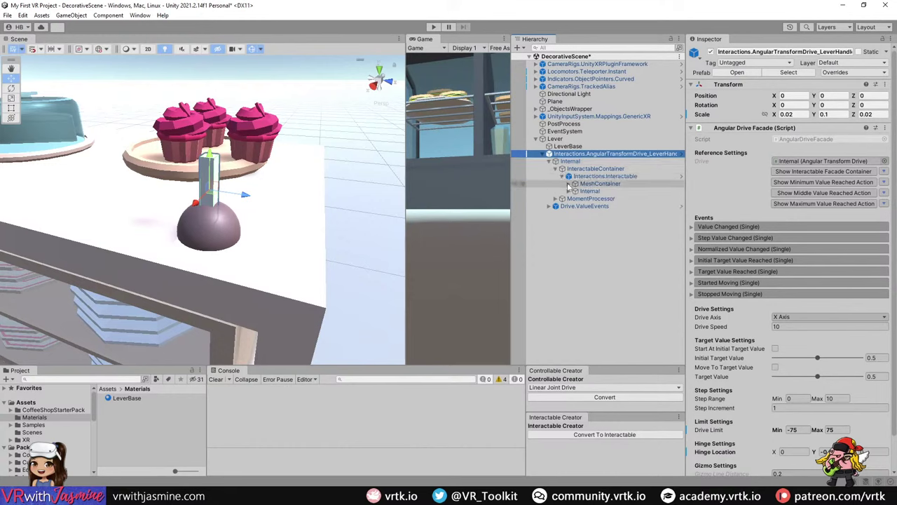
{"action": "left_click", "coordinate": [568, 184]}
{"action": "left_click", "coordinate": [593, 190]}
{"action": "left_click", "coordinate": [603, 198]}
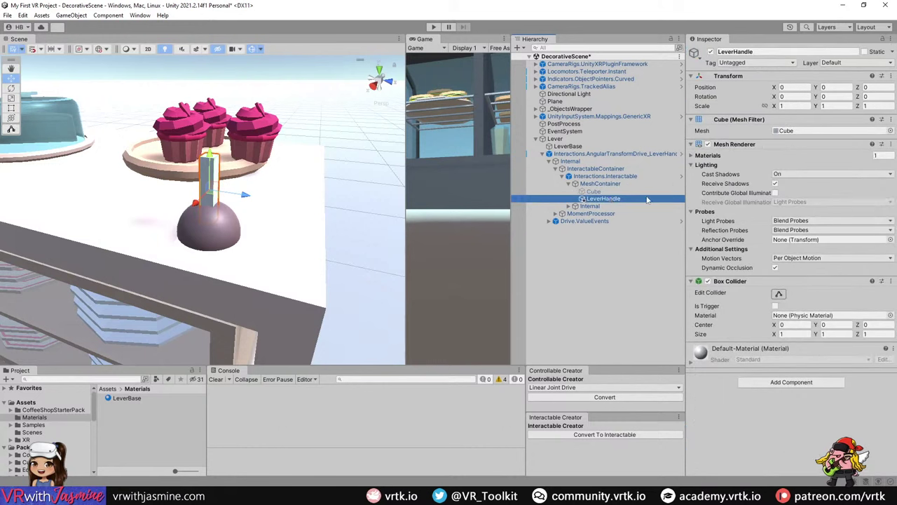
{"action": "left_click", "coordinate": [631, 192]}
{"action": "left_click", "coordinate": [610, 200]}
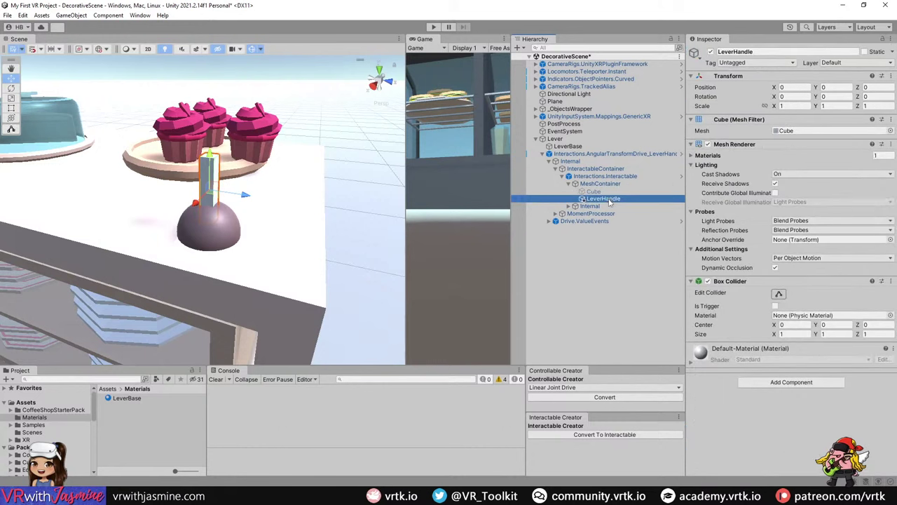
- Reset the lever drive root's Scale to 1, 1, 1
{"action": "left_click", "coordinate": [624, 154]}
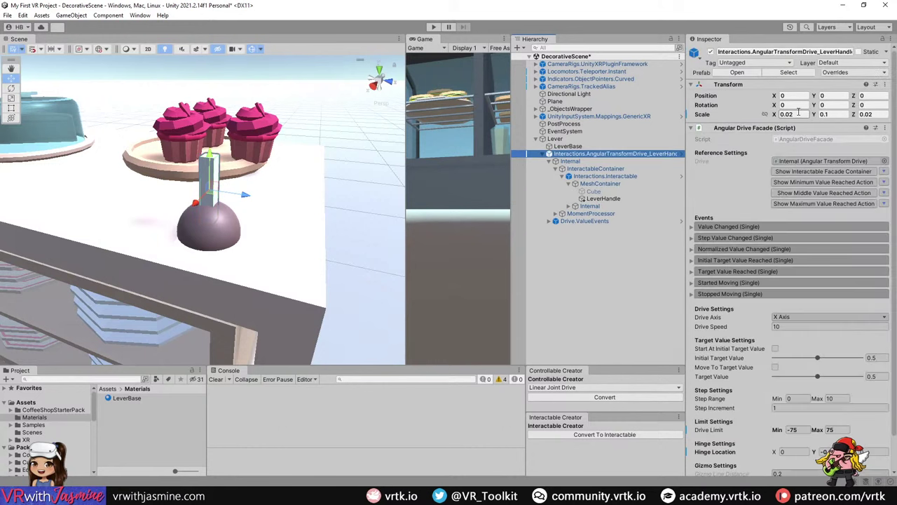
{"action": "type", "text": "1"}
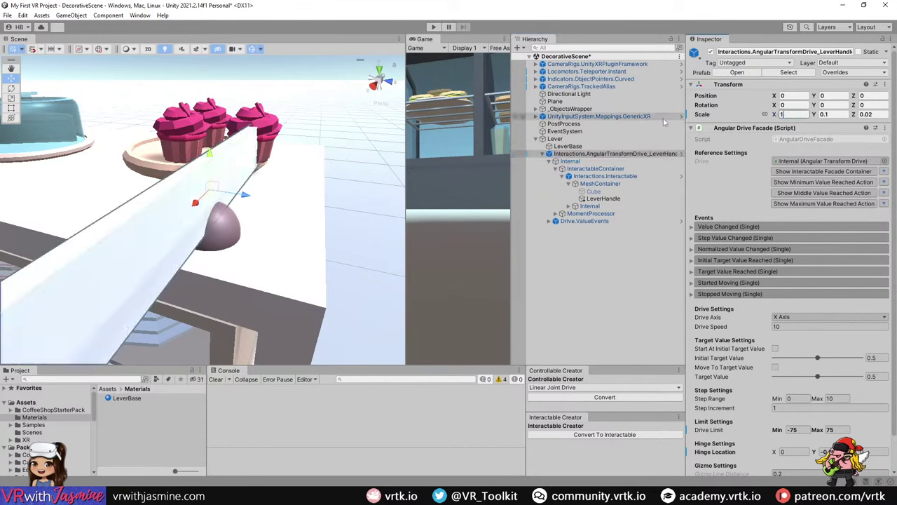
{"action": "key", "text": "Tab"}
{"action": "type", "text": "1"}
{"action": "key", "text": "Tab"}
{"action": "type", "text": "1"}
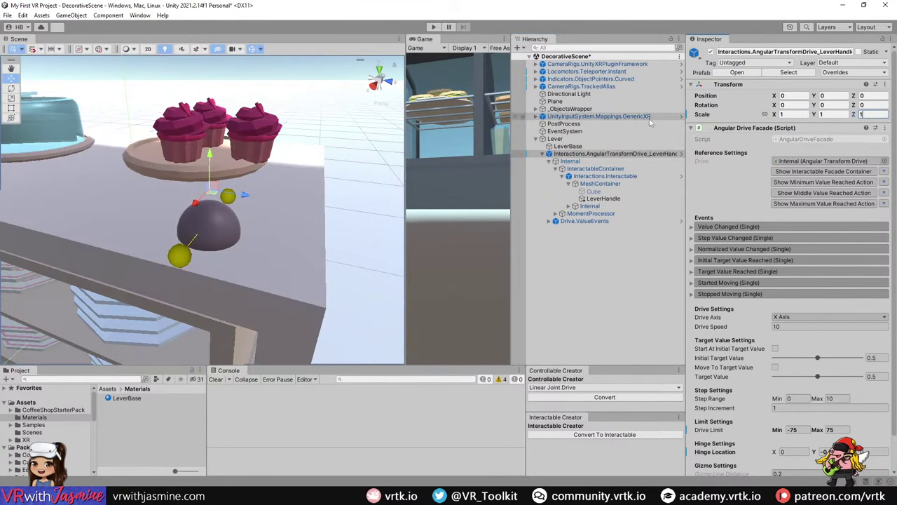
- Scale LeverHandle to 0.02, 0.1, 0.02
{"action": "left_click", "coordinate": [604, 199]}
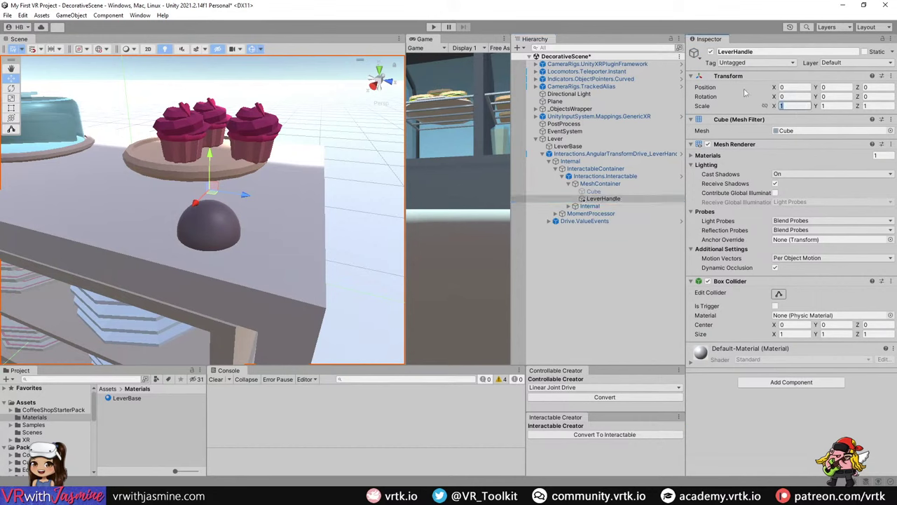
{"action": "type", "text": "0.02"}
{"action": "key", "text": "Tab"}
{"action": "type", "text": "0.1"}
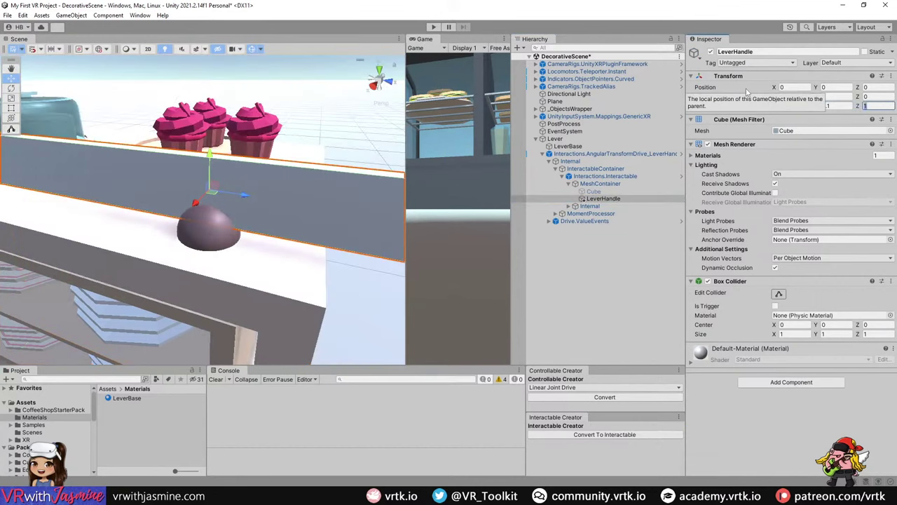
{"action": "key", "text": "Tab"}
{"action": "type", "text": "0.02"}
{"action": "left_click", "coordinate": [606, 199]}
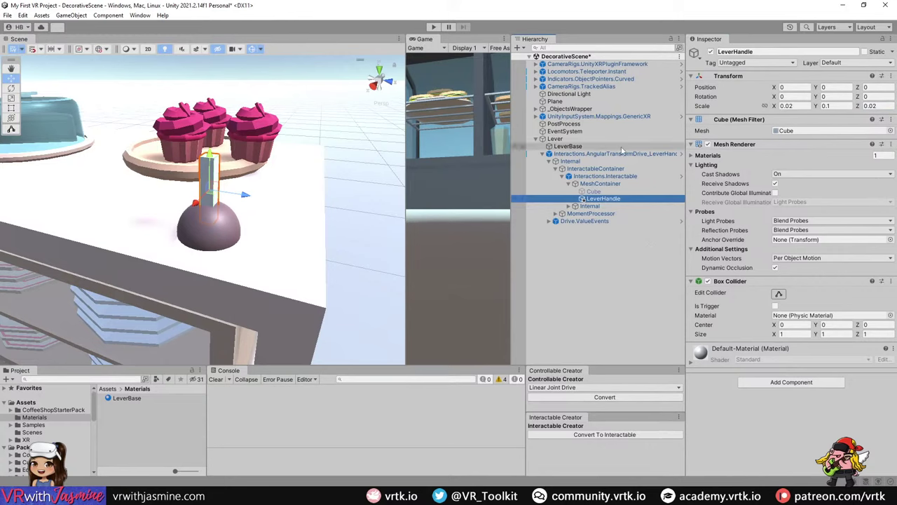
- Select Interactions.AngularTransformDrive_LeverHandle to show its Angular Drive Facade settings
{"action": "left_click", "coordinate": [556, 154]}
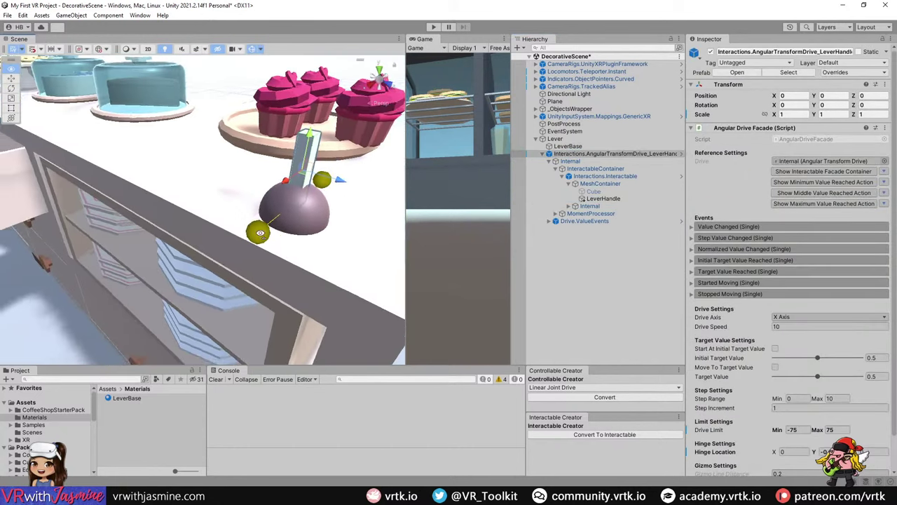
{"action": "scroll", "coordinate": [295, 246], "scroll_direction": "up", "scroll_amount": 3}
{"action": "scroll", "coordinate": [316, 245], "scroll_direction": "down", "scroll_amount": 3}
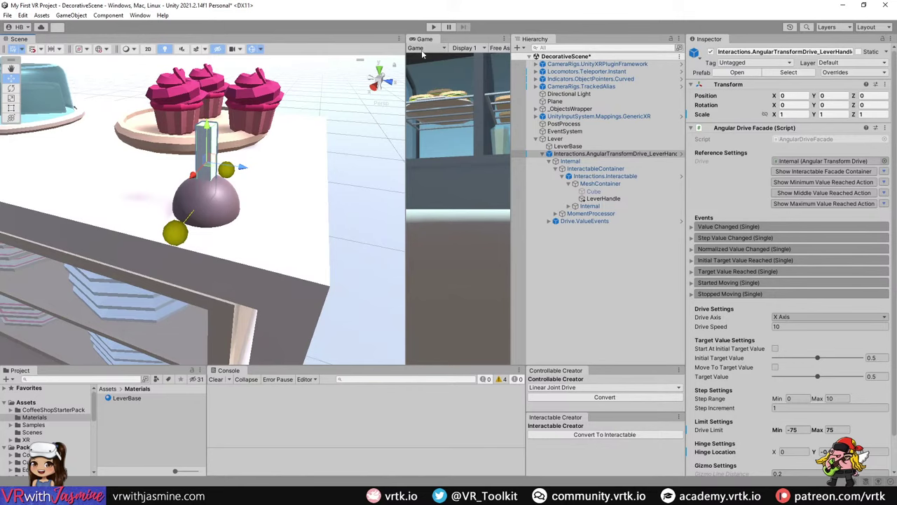
- Switch the Game view's play option from Play Maximized to Play Focused
{"action": "left_click_drag", "start_coordinate": [408, 53], "coordinate": [219, 54]}
{"action": "left_click", "coordinate": [454, 48]}
{"action": "left_click", "coordinate": [468, 68]}
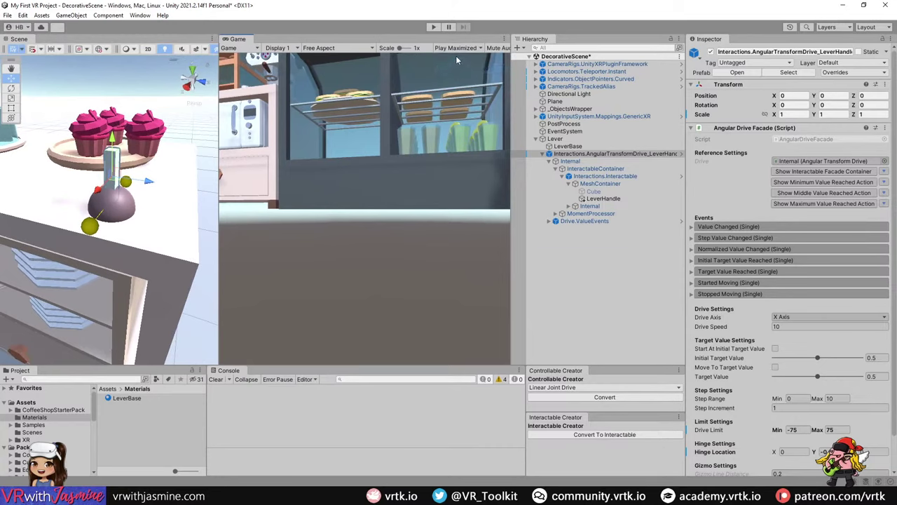
{"action": "left_click", "coordinate": [456, 48]}
{"action": "left_click", "coordinate": [483, 59]}
{"action": "left_click_drag", "start_coordinate": [220, 163], "coordinate": [344, 165]}
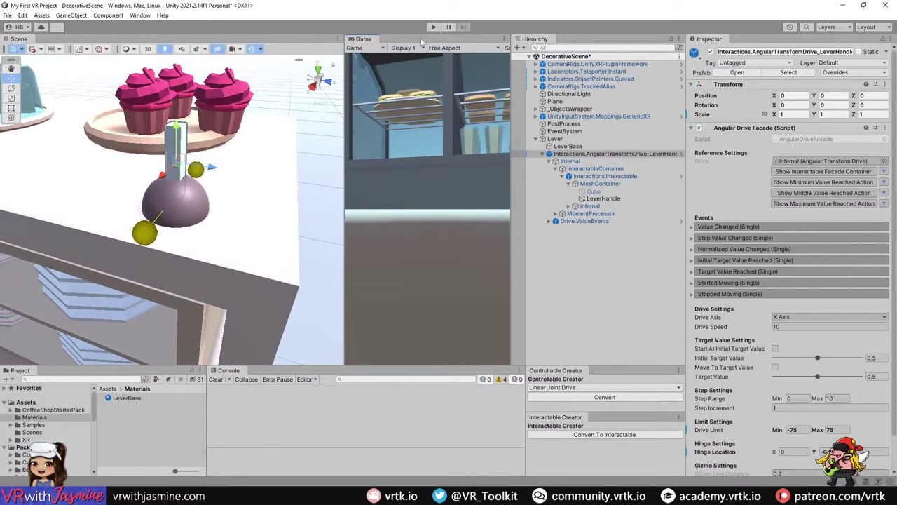
{"action": "left_click", "coordinate": [434, 27]}
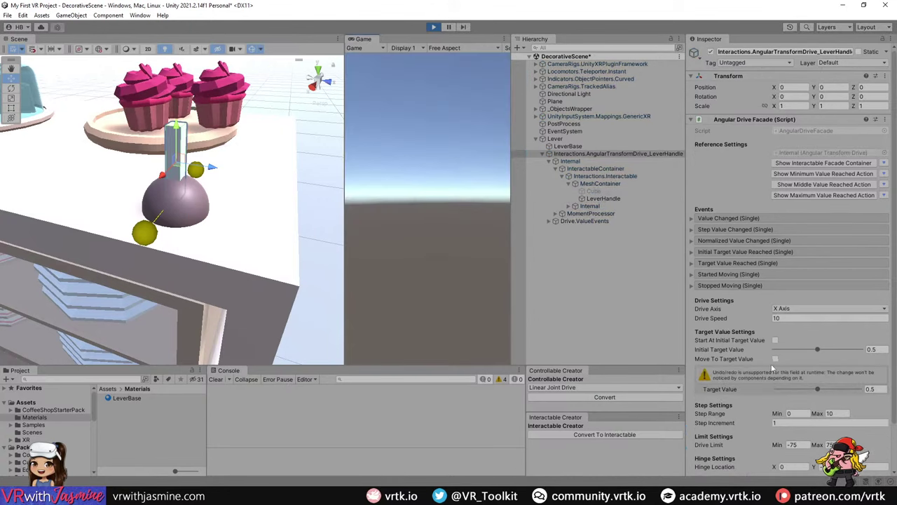
{"action": "left_click", "coordinate": [776, 359]}
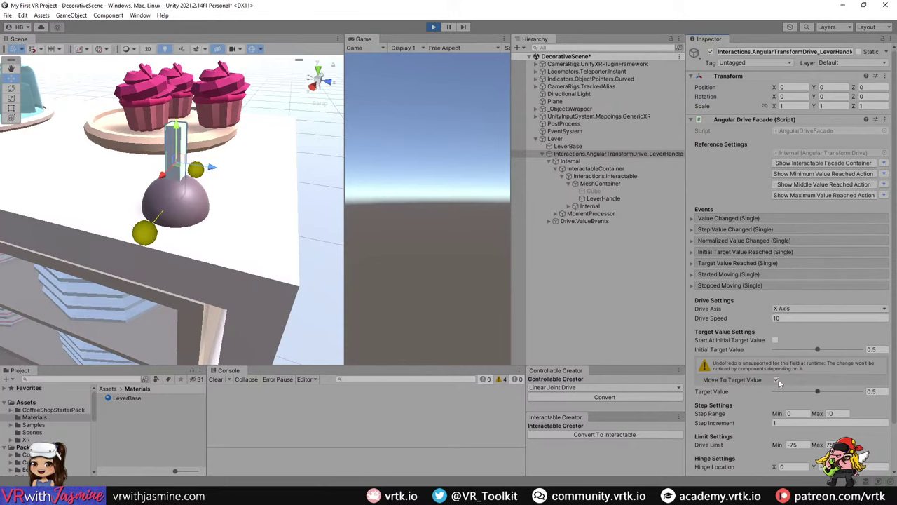
{"action": "left_click_drag", "start_coordinate": [818, 391], "coordinate": [863, 389]}
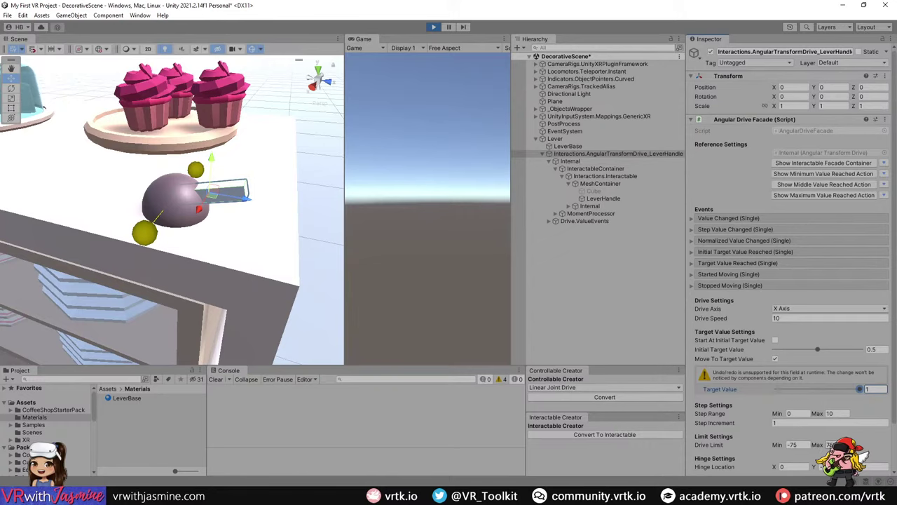
{"action": "left_click_drag", "start_coordinate": [860, 389], "coordinate": [766, 391]}
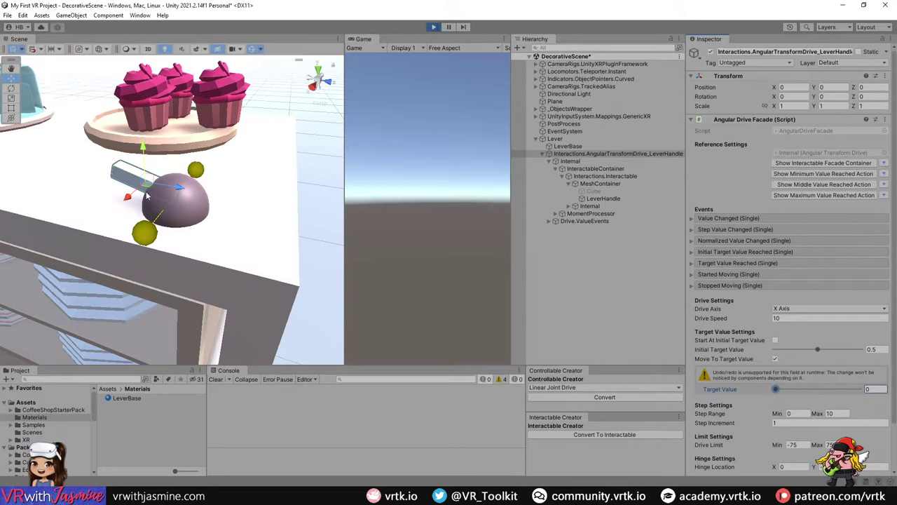
{"action": "left_click", "coordinate": [433, 28]}
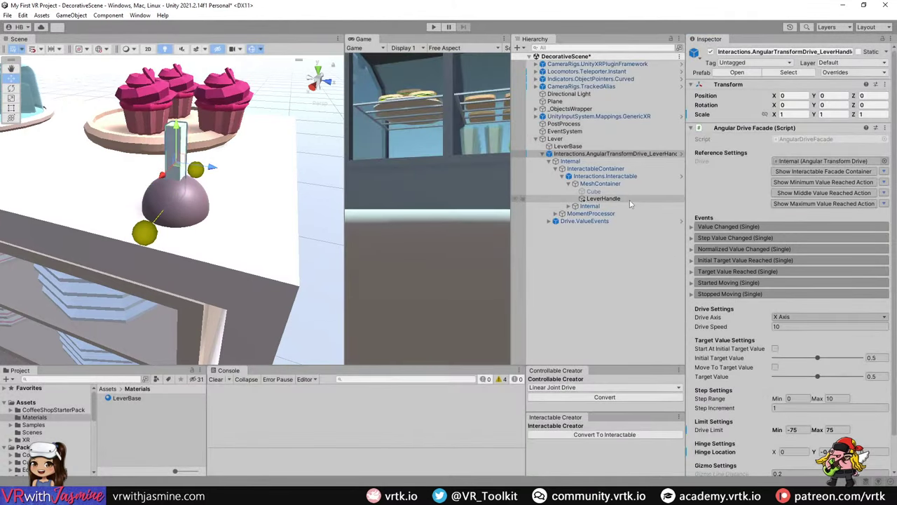
- Change LeverBase's Y position from -0.07 to -0.05 and widen the Game view
{"action": "left_click", "coordinate": [568, 146]}
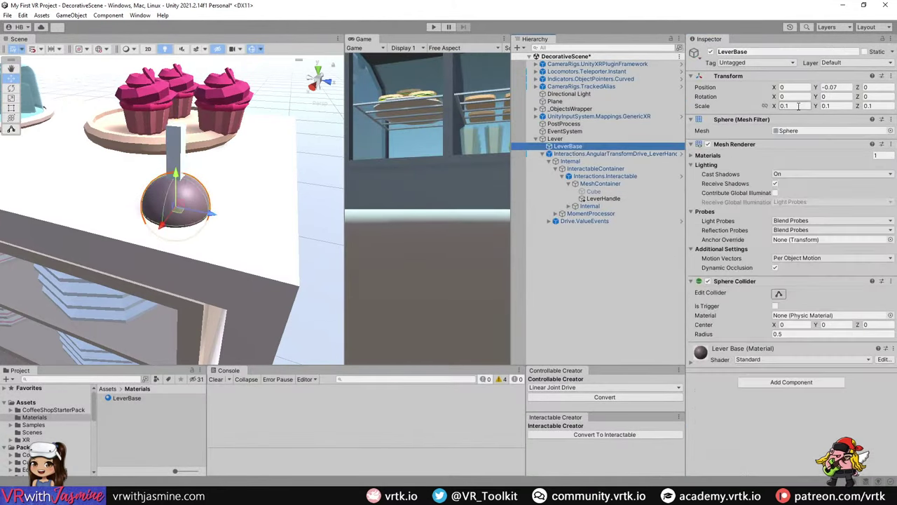
{"action": "left_click", "coordinate": [837, 87]}
{"action": "key", "text": "BackSpace"}
{"action": "type", "text": "5"}
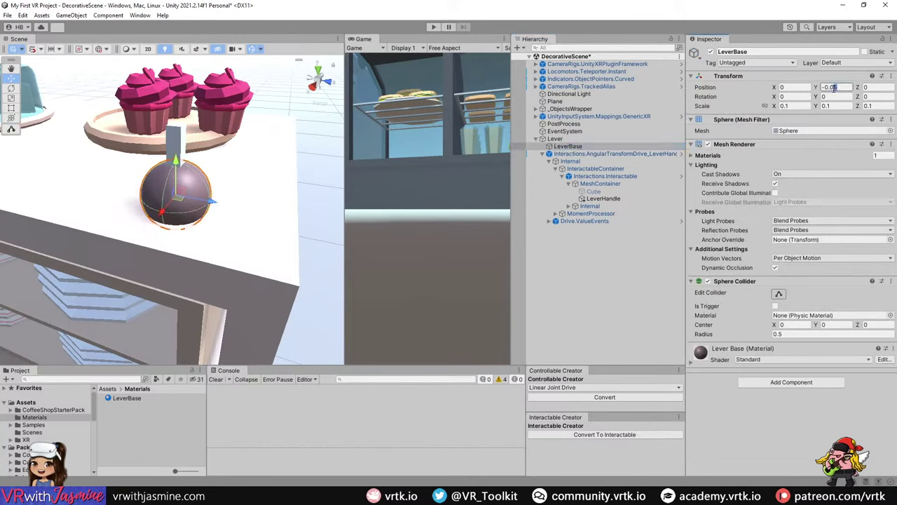
{"action": "left_click", "coordinate": [581, 279]}
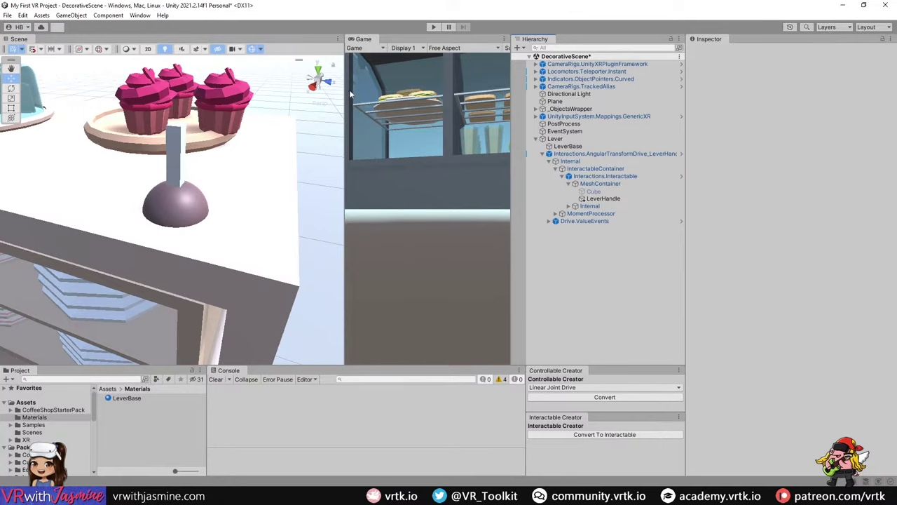
{"action": "left_click_drag", "start_coordinate": [345, 93], "coordinate": [216, 93]}
- Switch the Game view to Play Maximized, then run and stop the scene to try the lever
{"action": "left_click", "coordinate": [448, 48]}
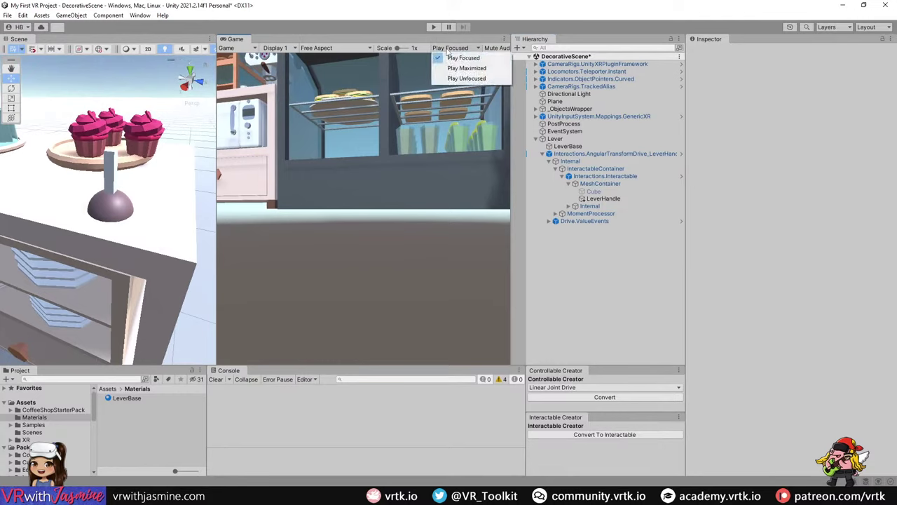
{"action": "left_click", "coordinate": [466, 68]}
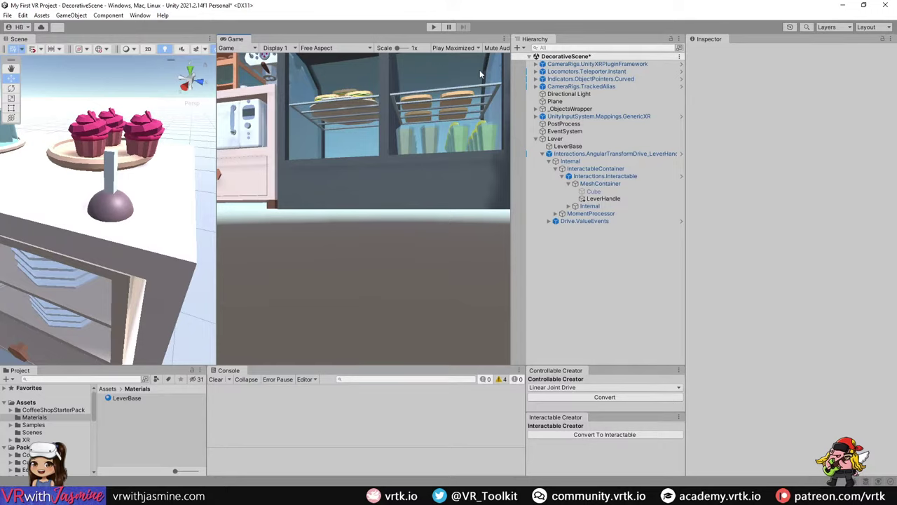
{"action": "left_click", "coordinate": [432, 27]}
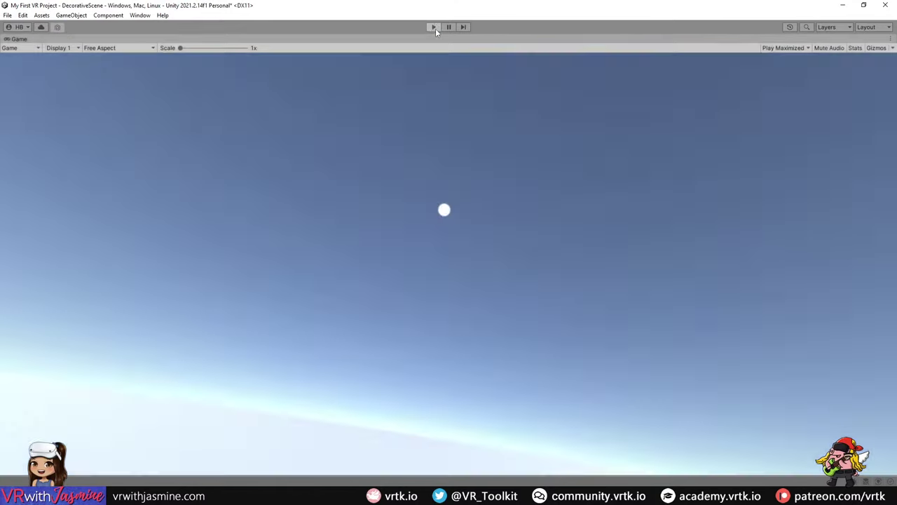
{"action": "left_click", "coordinate": [434, 28]}
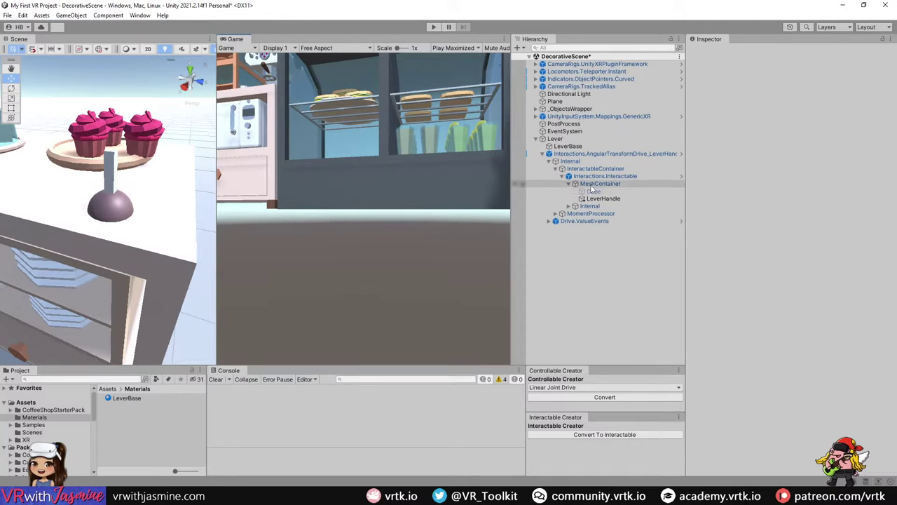
- Create a 3D Capsule object from the Hierarchy context menu
{"action": "left_click", "coordinate": [609, 154]}
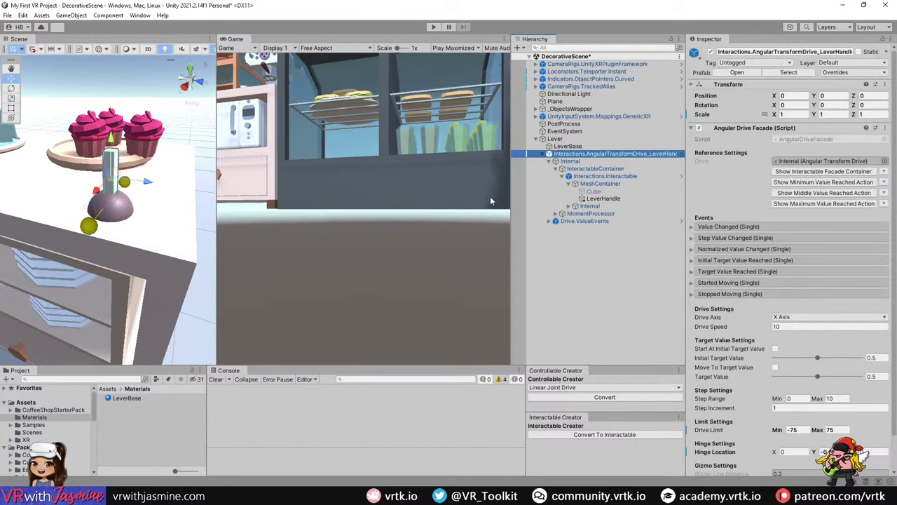
{"action": "left_click_drag", "start_coordinate": [106, 243], "coordinate": [114, 219], "text": "alt"}
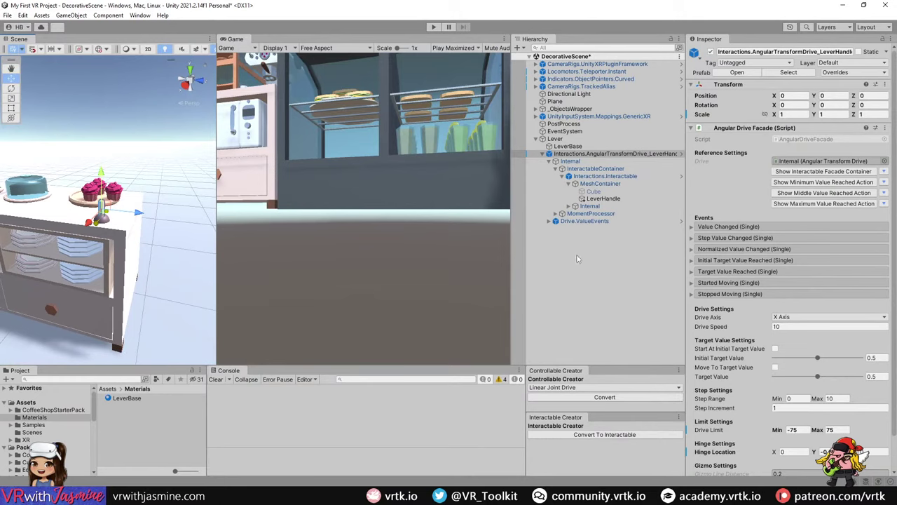
{"action": "left_click", "coordinate": [549, 153]}
{"action": "right_click", "coordinate": [567, 253]}
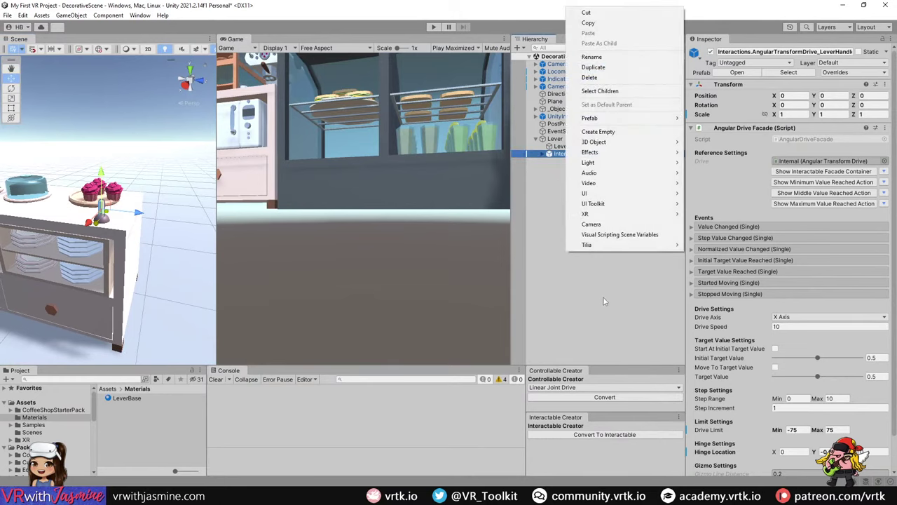
{"action": "mouse_move", "coordinate": [631, 142]}
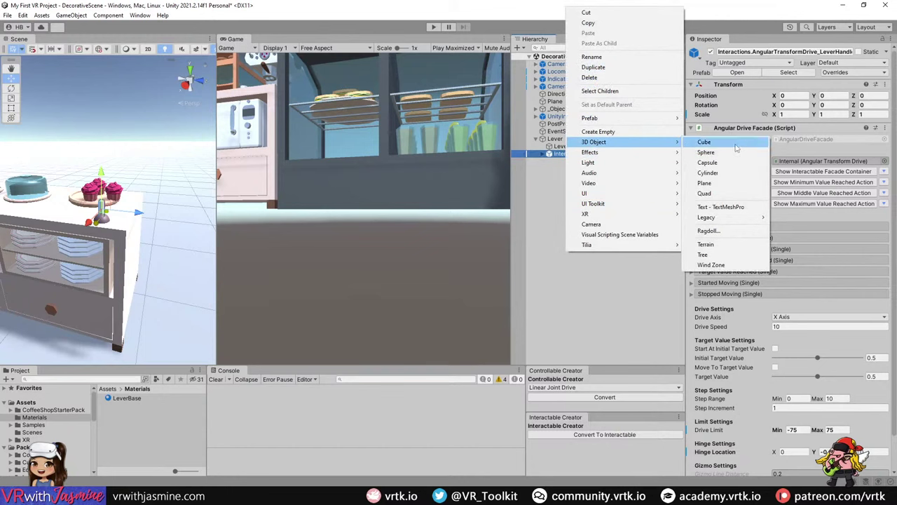
{"action": "left_click", "coordinate": [708, 162]}
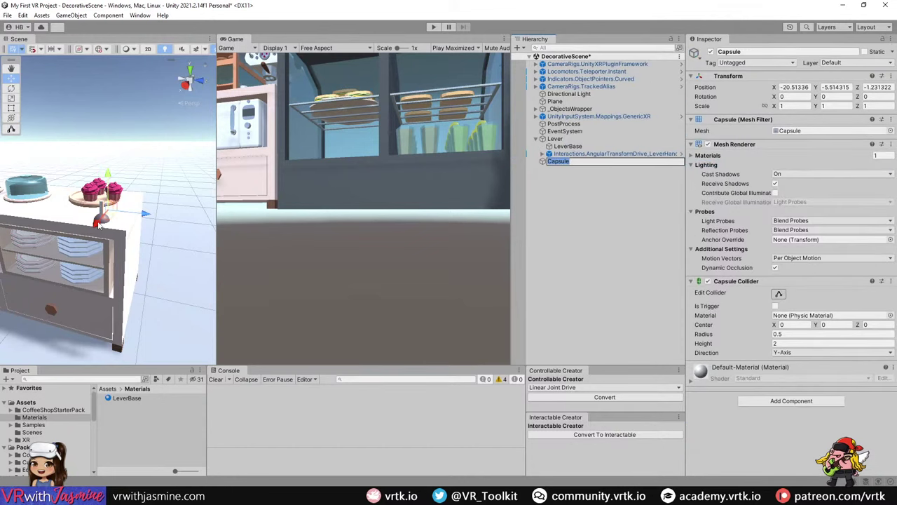
- Move the Capsule above the cabinet beside the lever, at -7.12, 1.28, 3.83
{"action": "left_click_drag", "start_coordinate": [98, 223], "coordinate": [55, 319]}
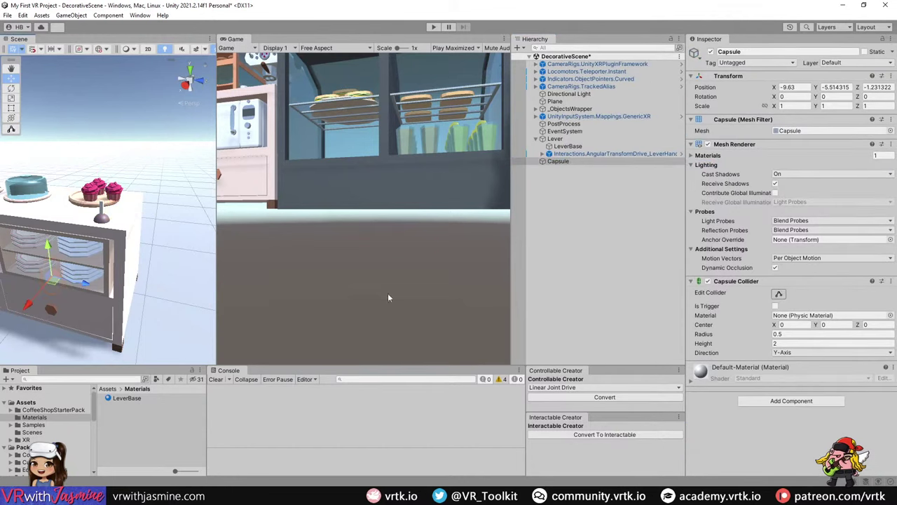
{"action": "left_click_drag", "start_coordinate": [46, 256], "coordinate": [28, 118]}
{"action": "left_click_drag", "start_coordinate": [69, 151], "coordinate": [162, 156]}
{"action": "left_click_drag", "start_coordinate": [137, 224], "coordinate": [31, 196], "text": "alt"}
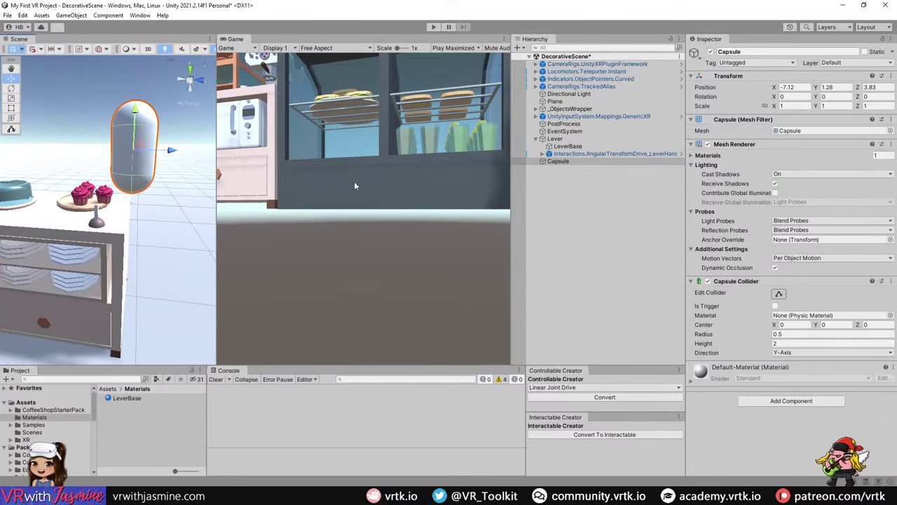
{"action": "left_click", "coordinate": [617, 154]}
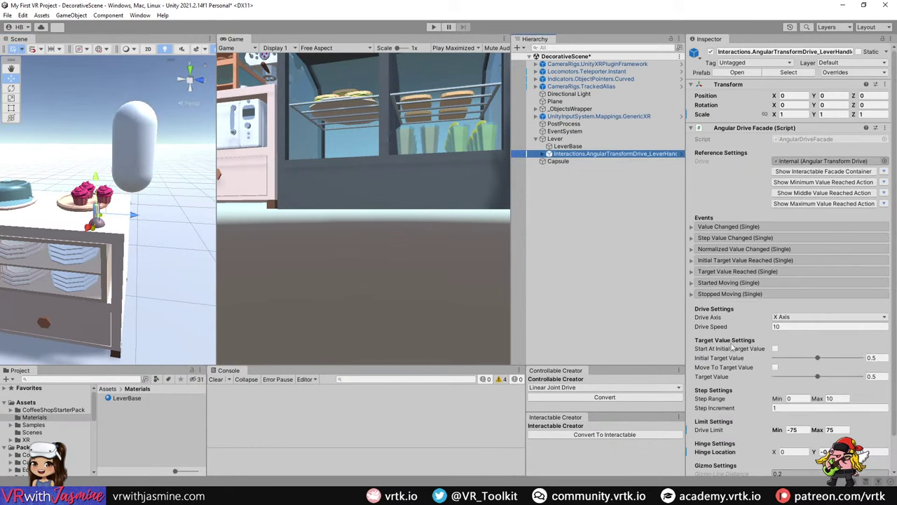
- Add a MinimumReached Activated listener calling GameObject.SetActive on the Capsule, left unticked
{"action": "left_click", "coordinate": [542, 154]}
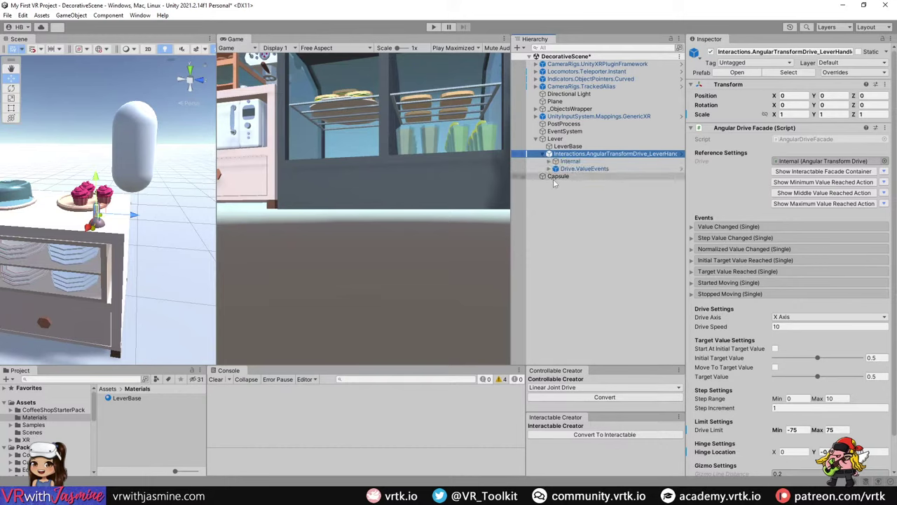
{"action": "left_click", "coordinate": [549, 169]}
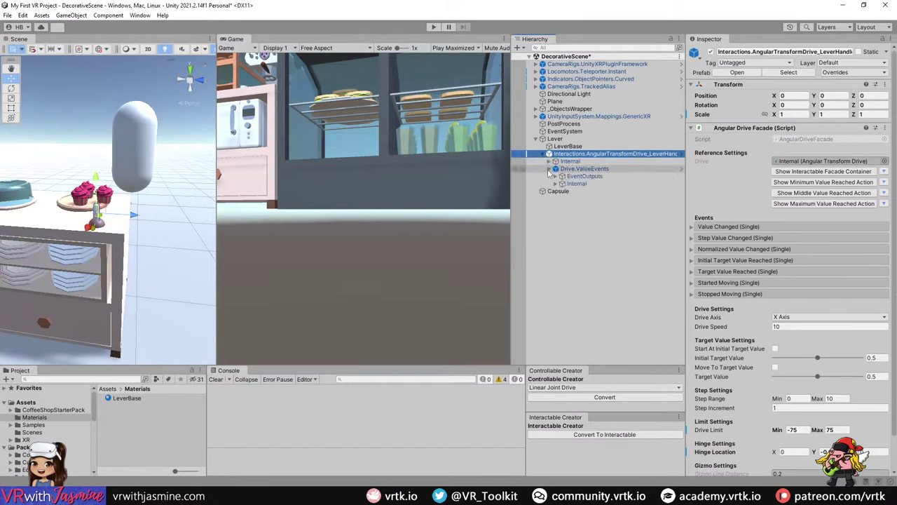
{"action": "left_click", "coordinate": [555, 177]}
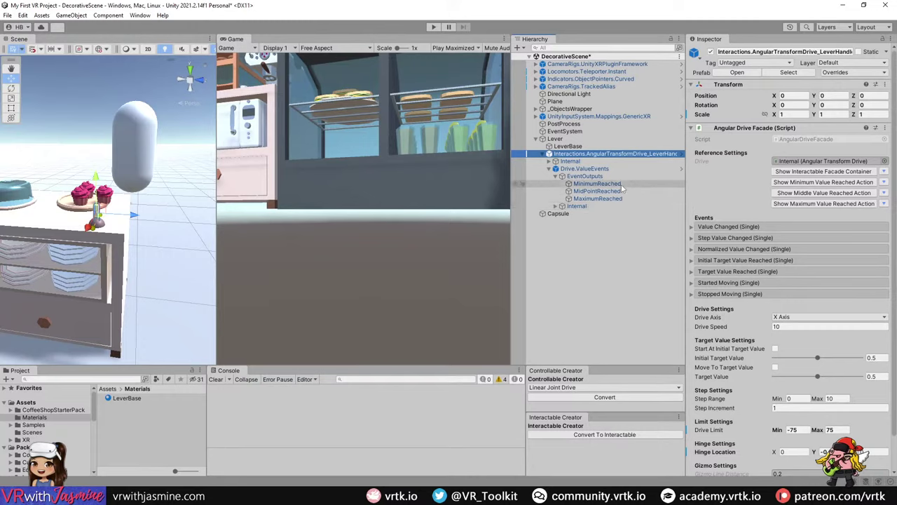
{"action": "left_click", "coordinate": [597, 184]}
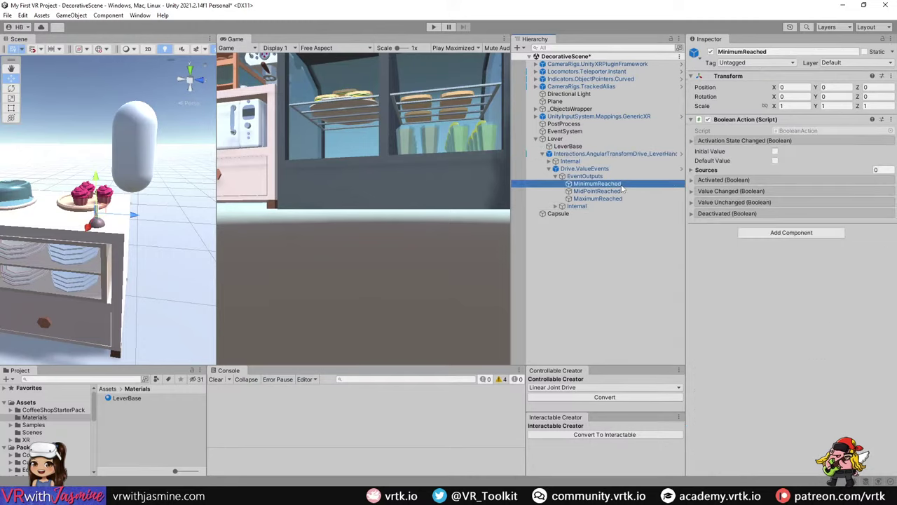
{"action": "left_click", "coordinate": [715, 180]}
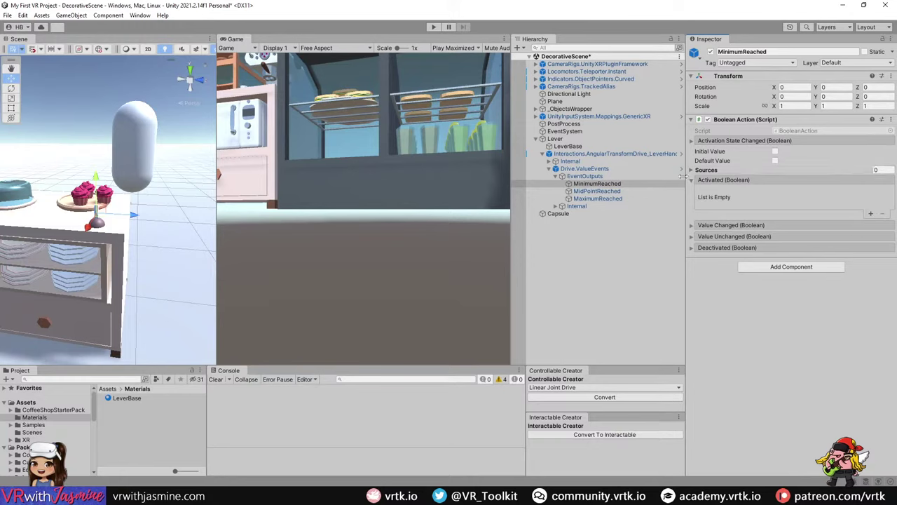
{"action": "left_click", "coordinate": [871, 215]}
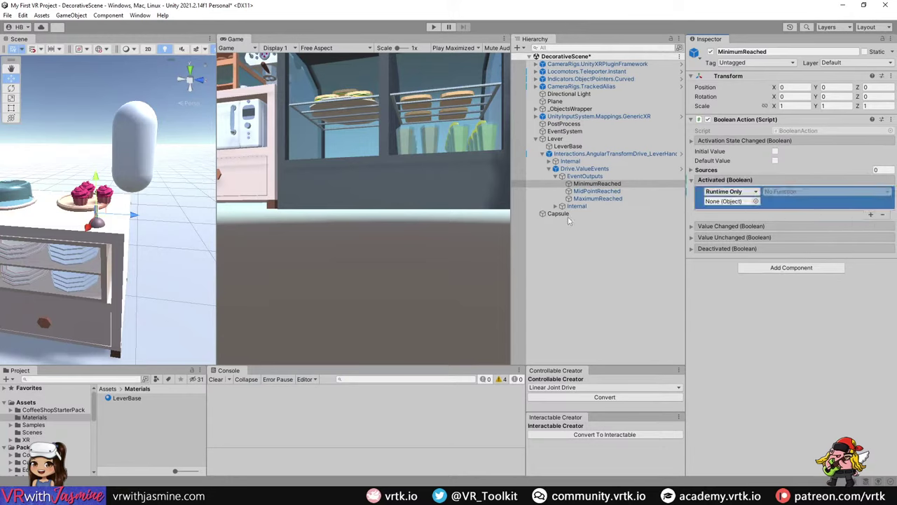
{"action": "left_click_drag", "start_coordinate": [597, 214], "coordinate": [736, 207]}
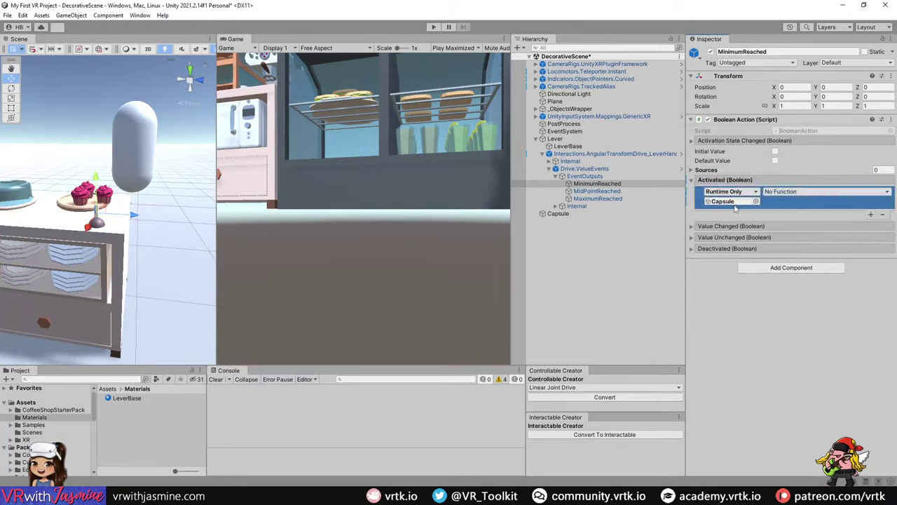
{"action": "left_click", "coordinate": [801, 195]}
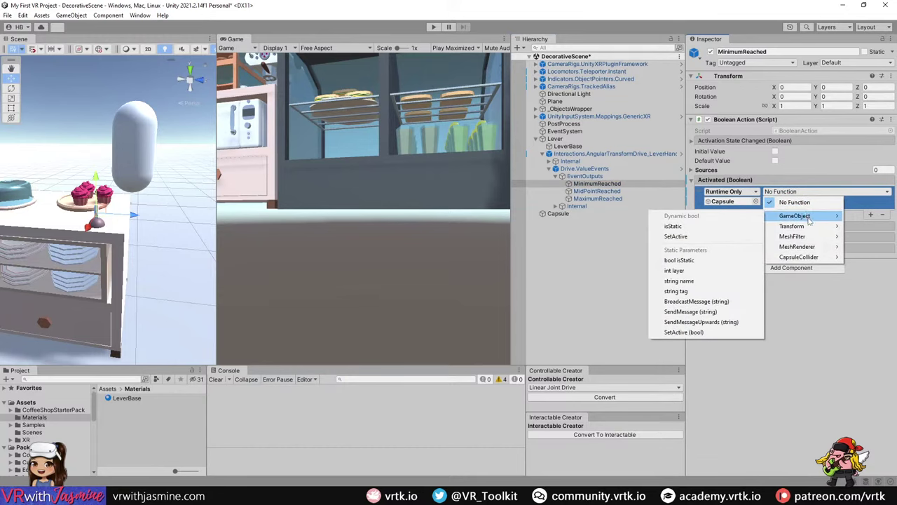
{"action": "mouse_move", "coordinate": [814, 258]}
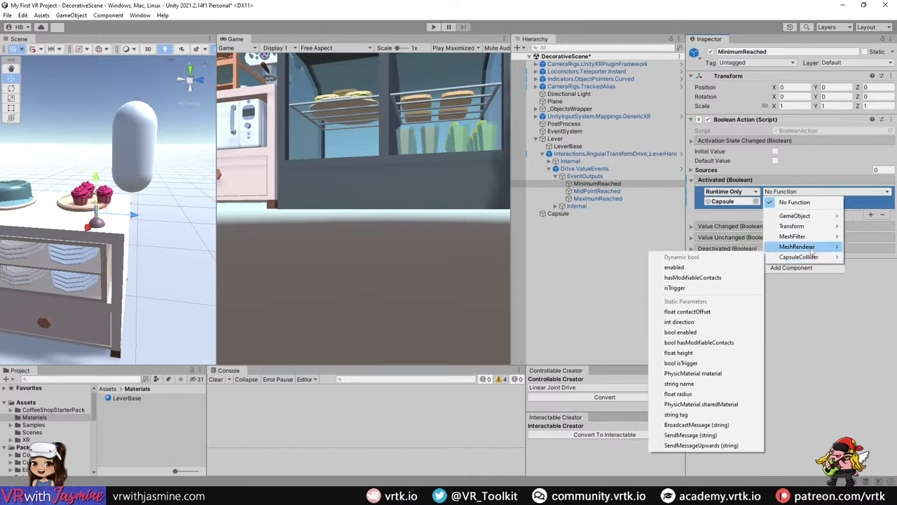
{"action": "mouse_move", "coordinate": [812, 217]}
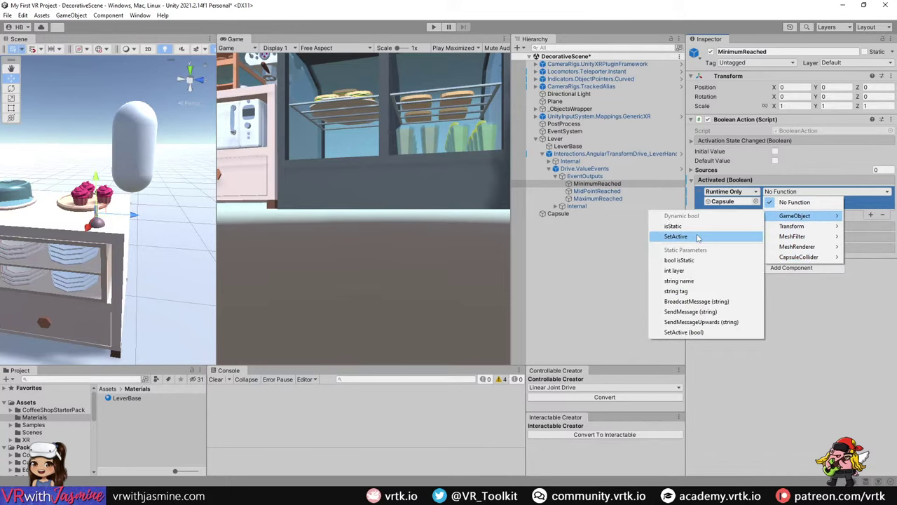
{"action": "left_click", "coordinate": [684, 331]}
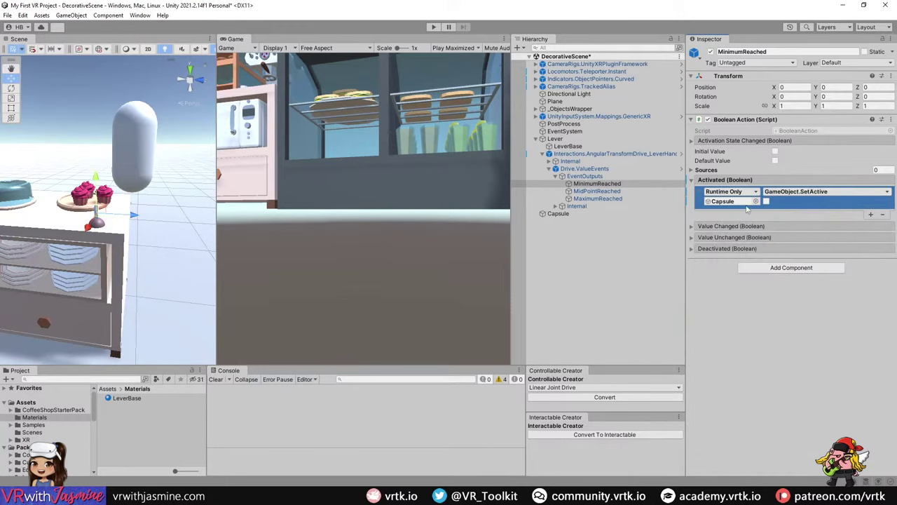
- Add a MaximumReached Activated listener calling GameObject.SetActive (true) on the Capsule
{"action": "left_click", "coordinate": [634, 199]}
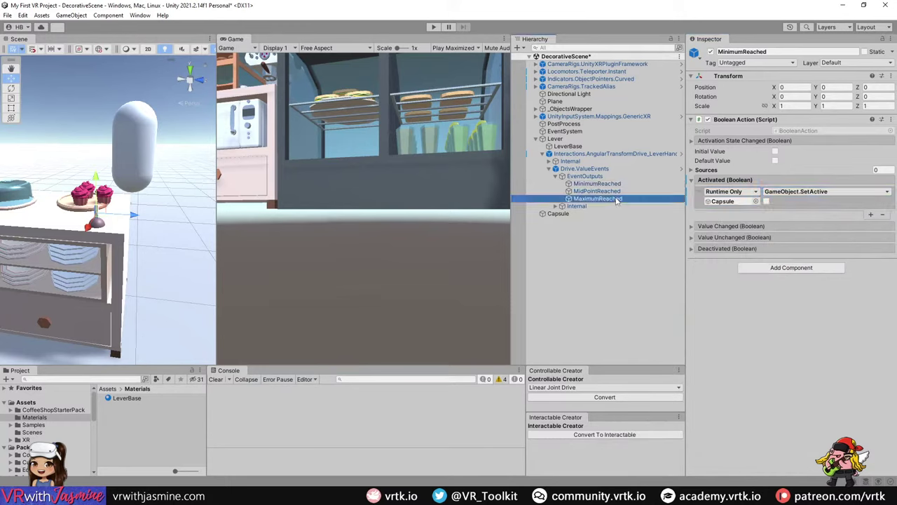
{"action": "left_click", "coordinate": [567, 215]}
{"action": "left_click", "coordinate": [598, 198]}
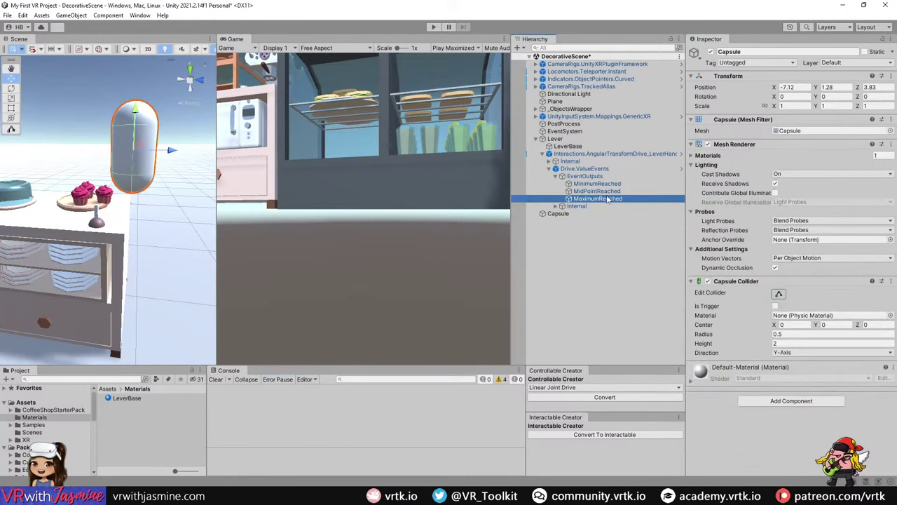
{"action": "left_click", "coordinate": [870, 213]}
{"action": "left_click_drag", "start_coordinate": [561, 215], "coordinate": [559, 213]}
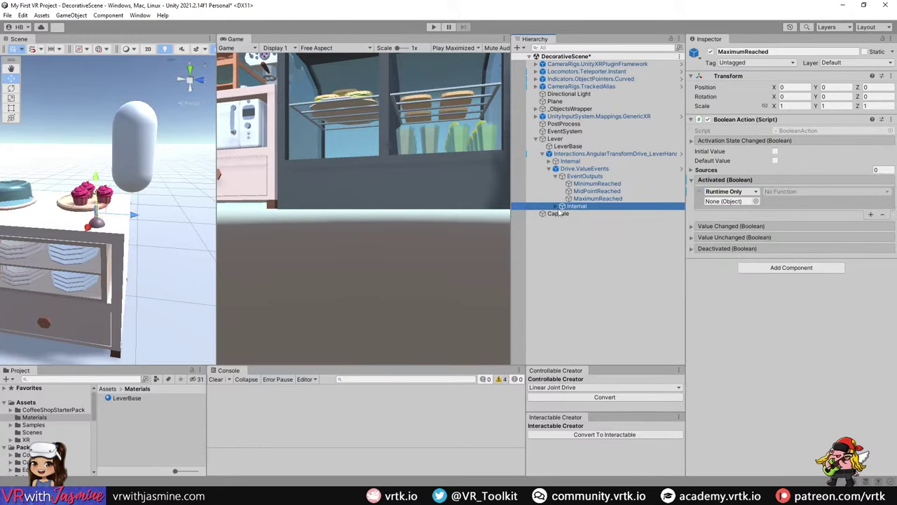
{"action": "left_click_drag", "start_coordinate": [559, 213], "coordinate": [736, 202]}
{"action": "left_click", "coordinate": [796, 193]}
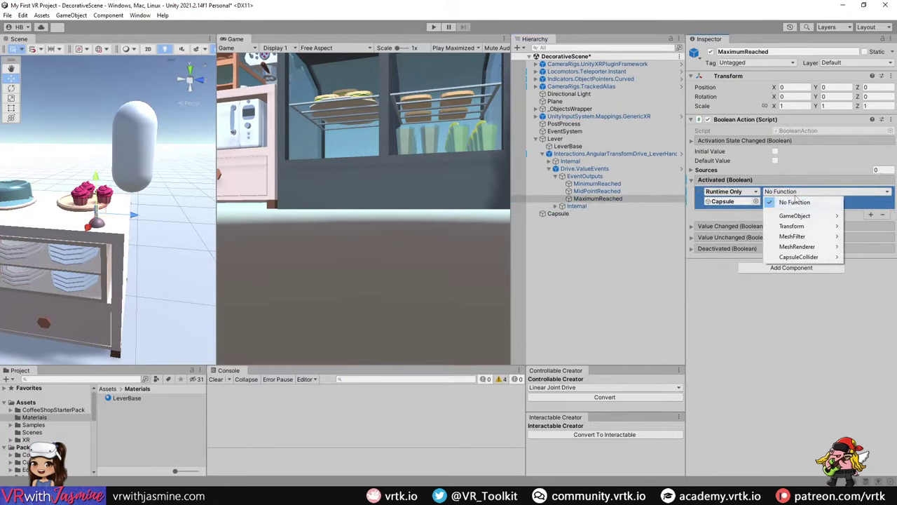
{"action": "mouse_move", "coordinate": [801, 217]}
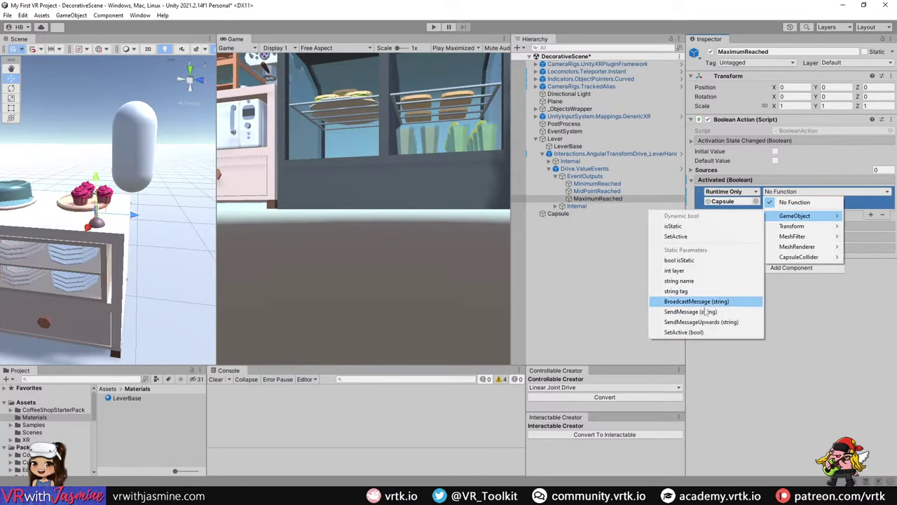
{"action": "left_click", "coordinate": [683, 331]}
{"action": "left_click", "coordinate": [766, 202]}
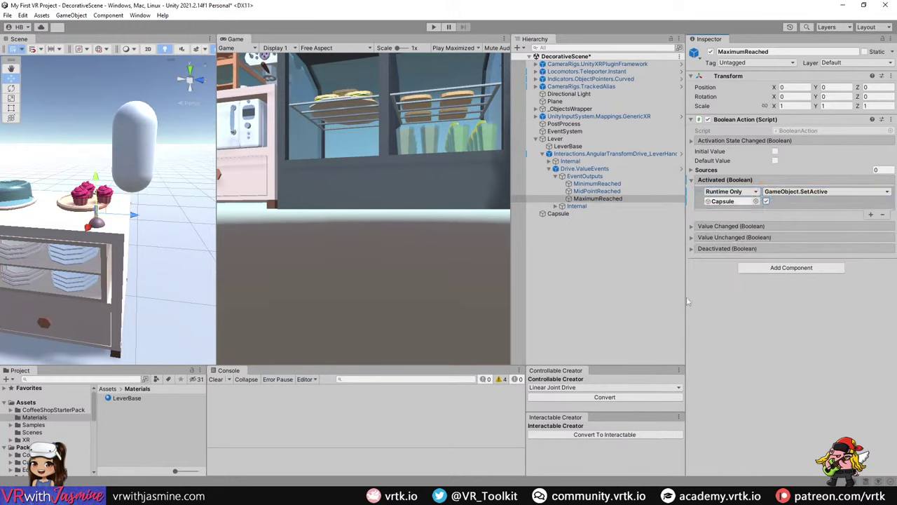
{"action": "left_click", "coordinate": [611, 156]}
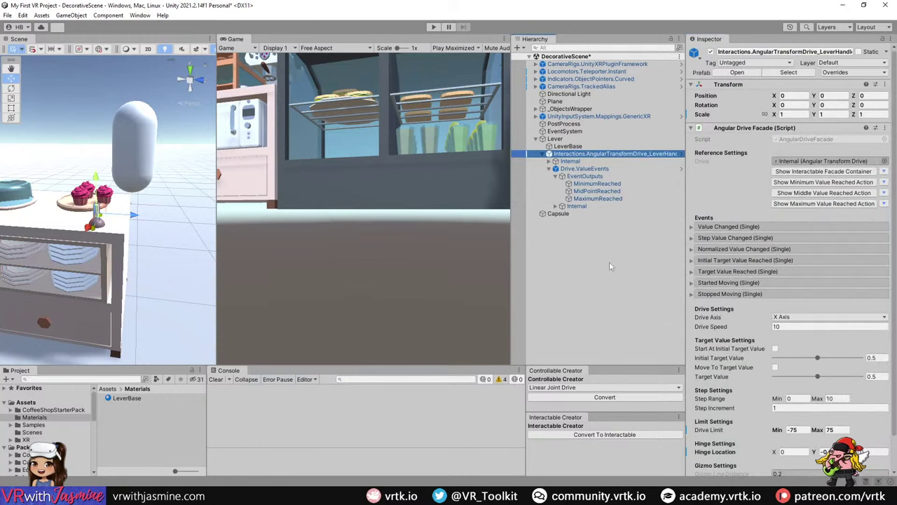
{"action": "left_click", "coordinate": [434, 27]}
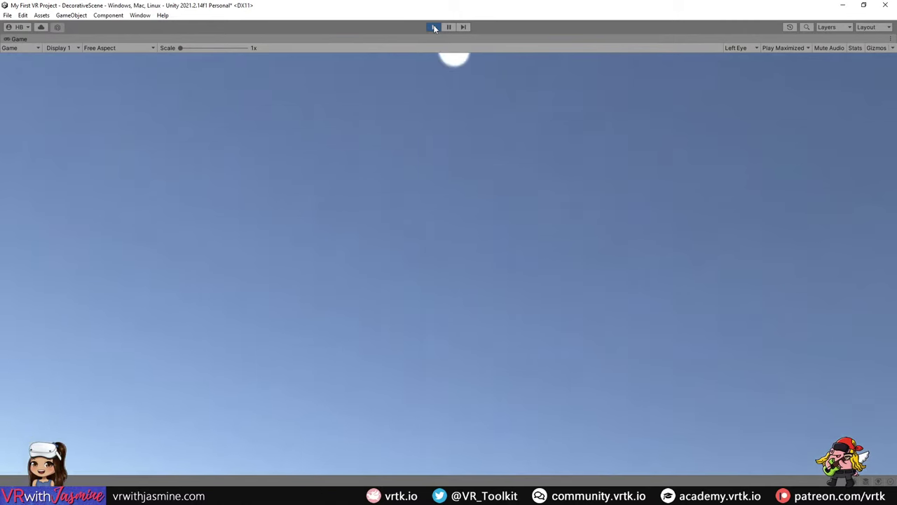
{"action": "left_click", "coordinate": [433, 27]}
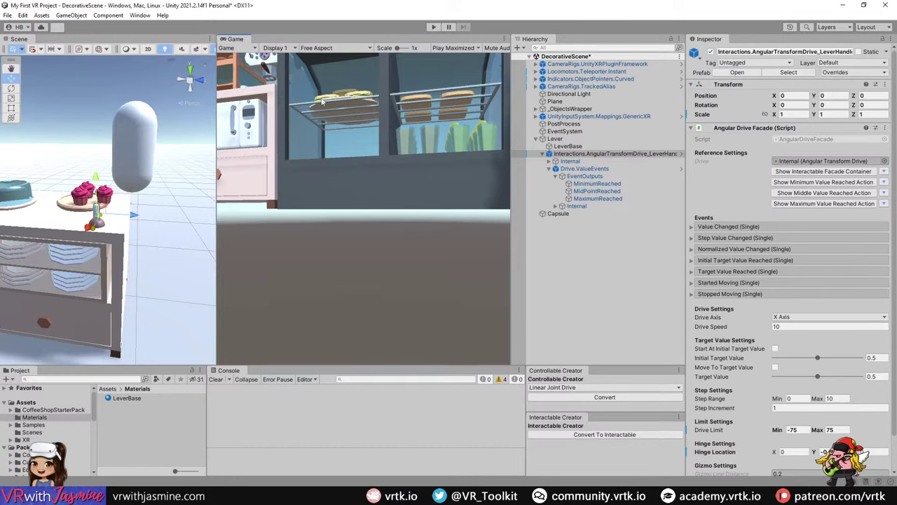
- Orbit to the lever and change the Angular Drive Facade's Step Range Max from 10 to 2
{"action": "right_click_drag", "start_coordinate": [136, 195], "coordinate": [160, 186]}
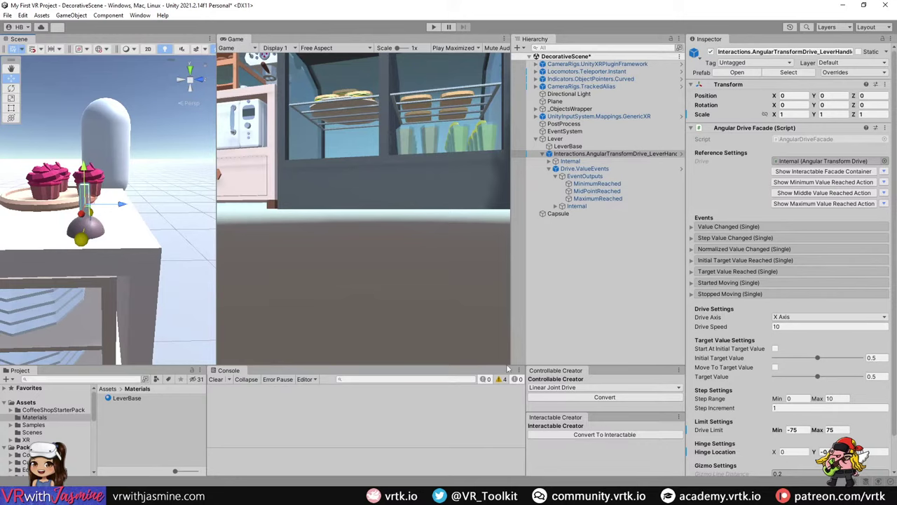
{"action": "left_click", "coordinate": [831, 398]}
{"action": "key", "text": "BackSpace"}
{"action": "key", "text": "BackSpace"}
{"action": "type", "text": "3"}
{"action": "key", "text": "BackSpace"}
{"action": "type", "text": "4"}
{"action": "double_click", "coordinate": [835, 399]}
- Select the lever's Interactions.Interactable to show its Grabbed and Ungrabbed events
{"action": "left_click", "coordinate": [549, 161]}
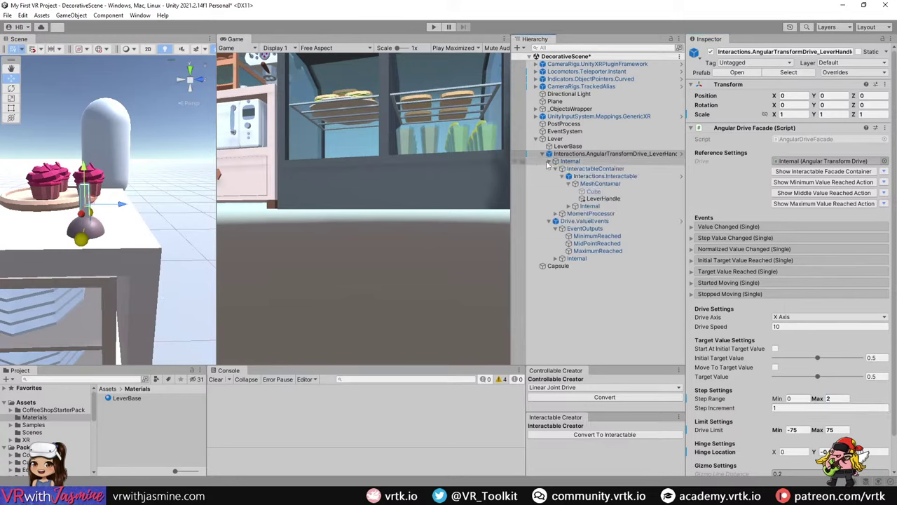
{"action": "left_click", "coordinate": [562, 169]}
{"action": "left_click", "coordinate": [569, 176]}
{"action": "left_click", "coordinate": [574, 176]}
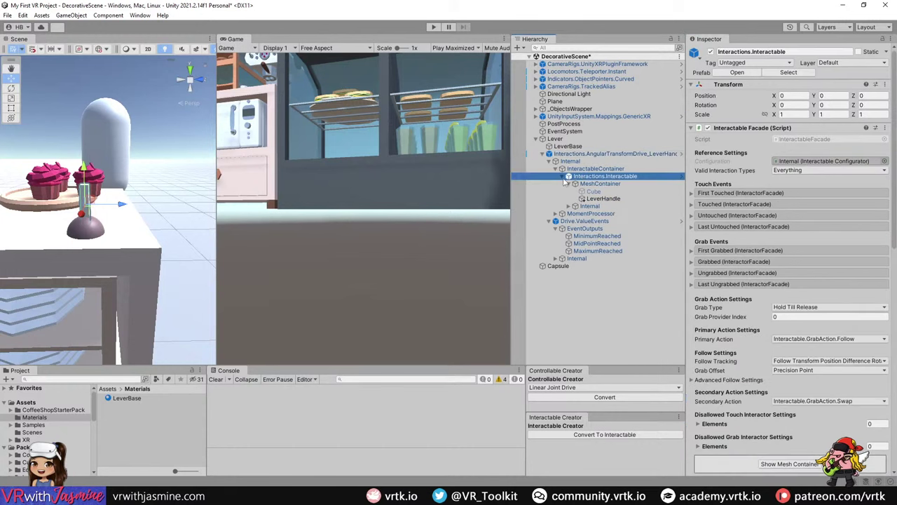
{"action": "left_click", "coordinate": [564, 176]}
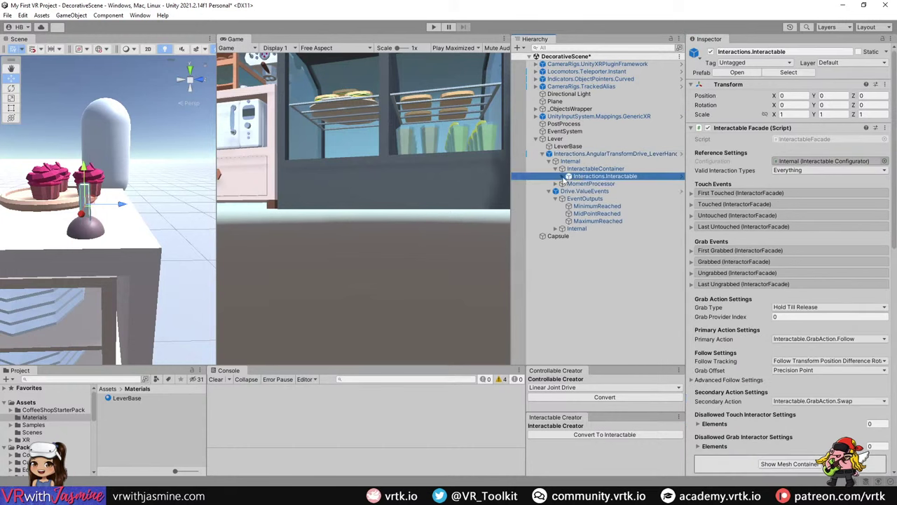
{"action": "left_click", "coordinate": [714, 273]}
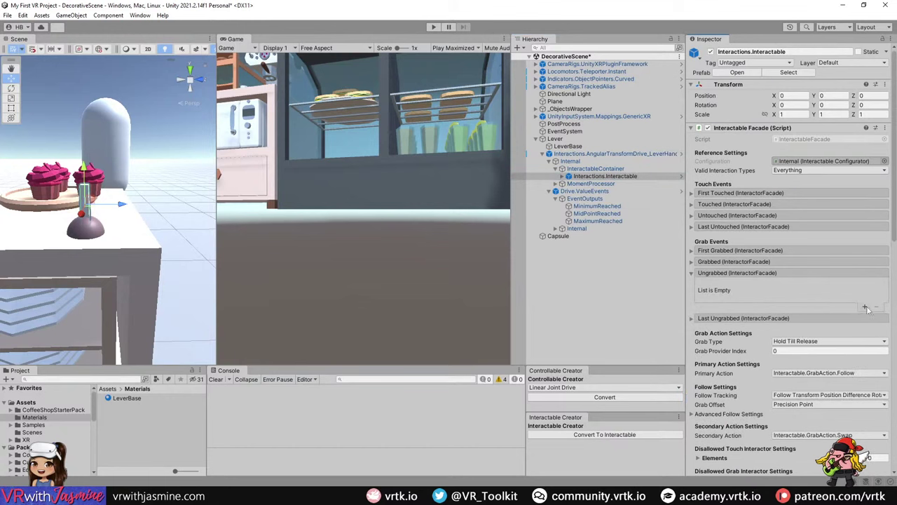
{"action": "left_click", "coordinate": [610, 153]}
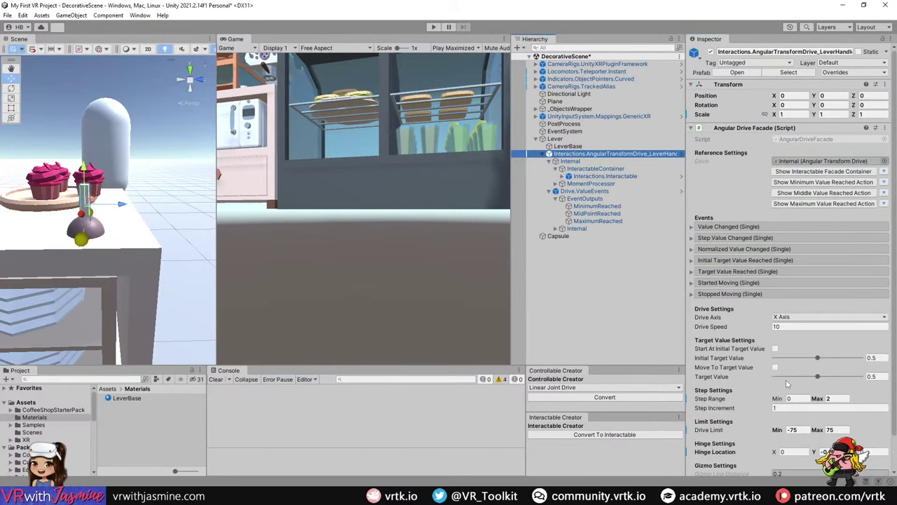
{"action": "left_click", "coordinate": [633, 176]}
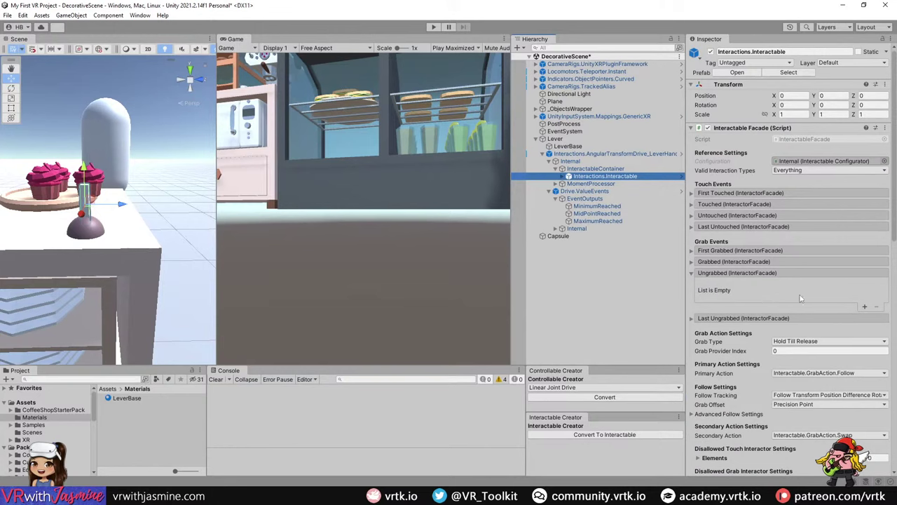
- Add an Ungrabbed listener on the lever drive that snaps it to its step value
{"action": "left_click", "coordinate": [865, 307]}
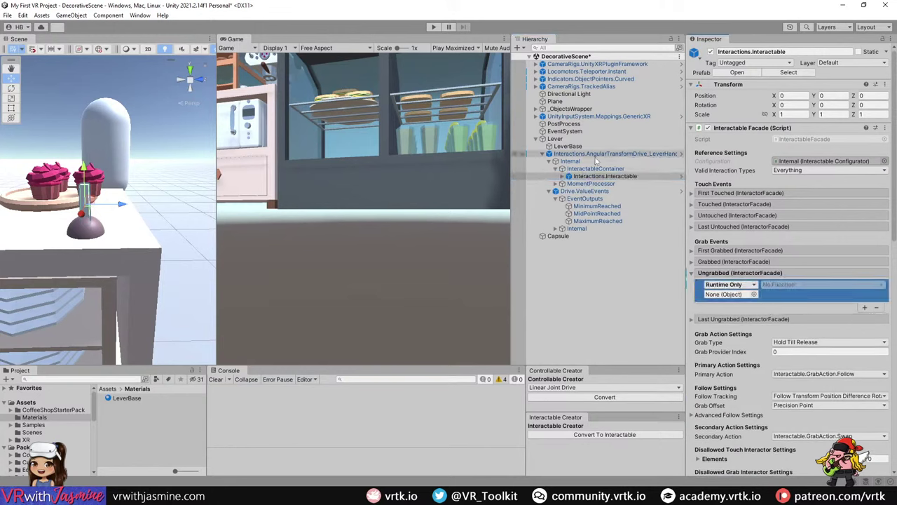
{"action": "left_click_drag", "start_coordinate": [726, 254], "coordinate": [733, 295]}
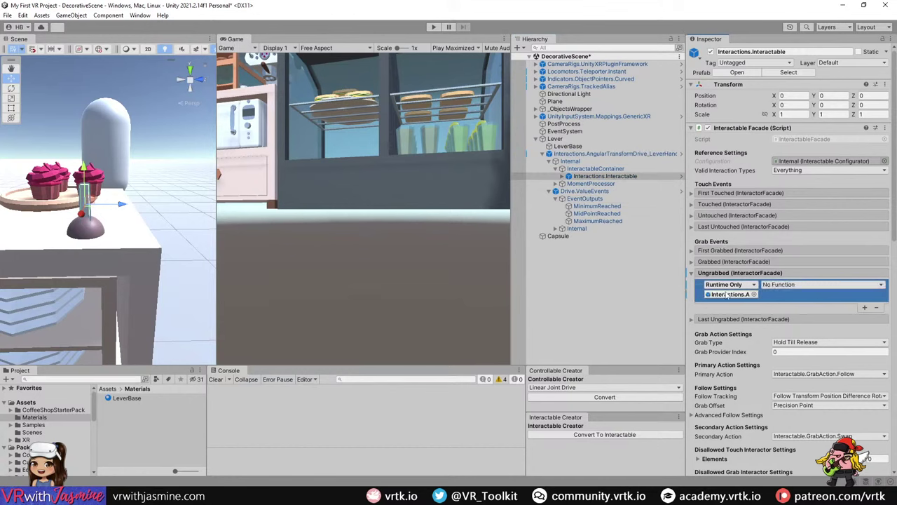
{"action": "left_click", "coordinate": [783, 285]}
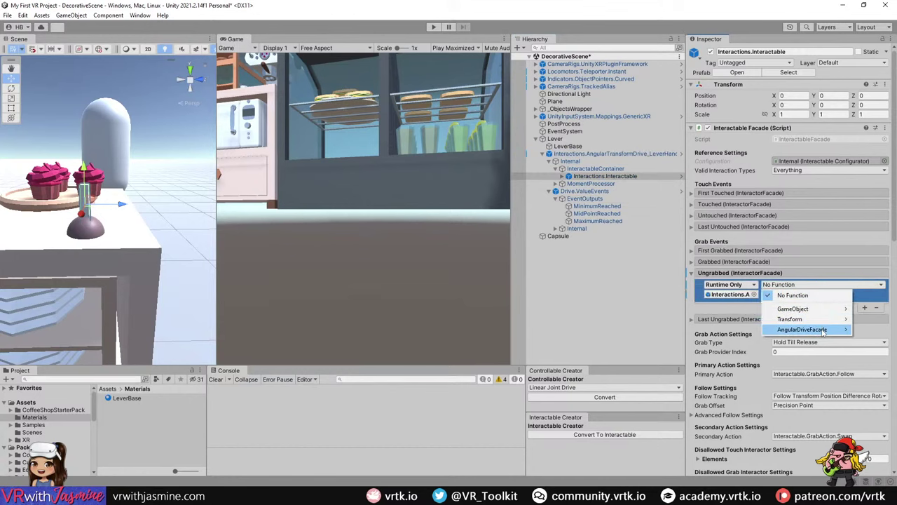
{"action": "mouse_move", "coordinate": [823, 332]}
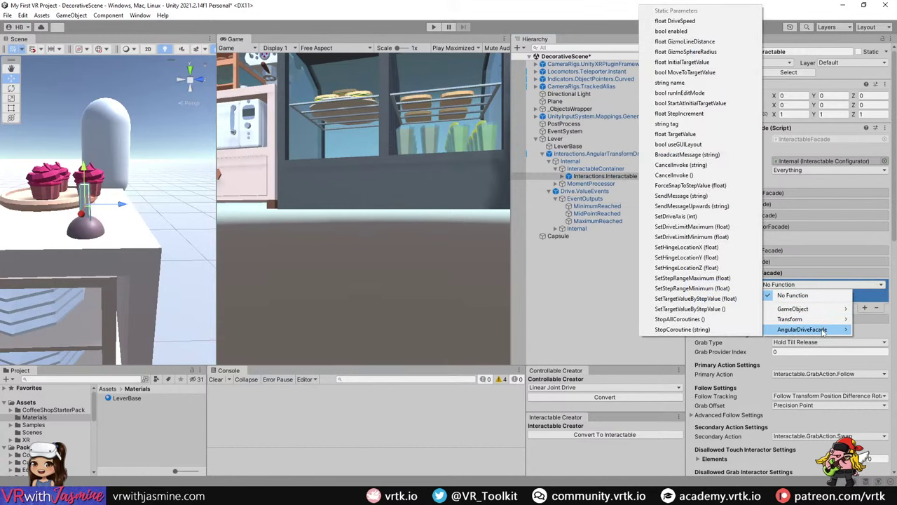
{"action": "left_click", "coordinate": [705, 311]}
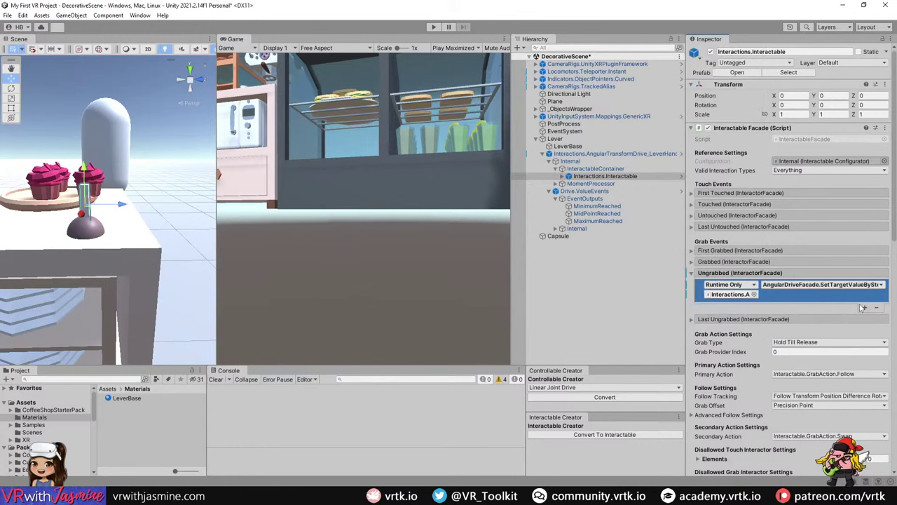
- Add a second Ungrabbed listener calling the lever drive's MoveToTargetValue with true
{"action": "left_click", "coordinate": [863, 308]}
{"action": "left_click_drag", "start_coordinate": [610, 153], "coordinate": [729, 321]}
{"action": "left_click", "coordinate": [769, 309]}
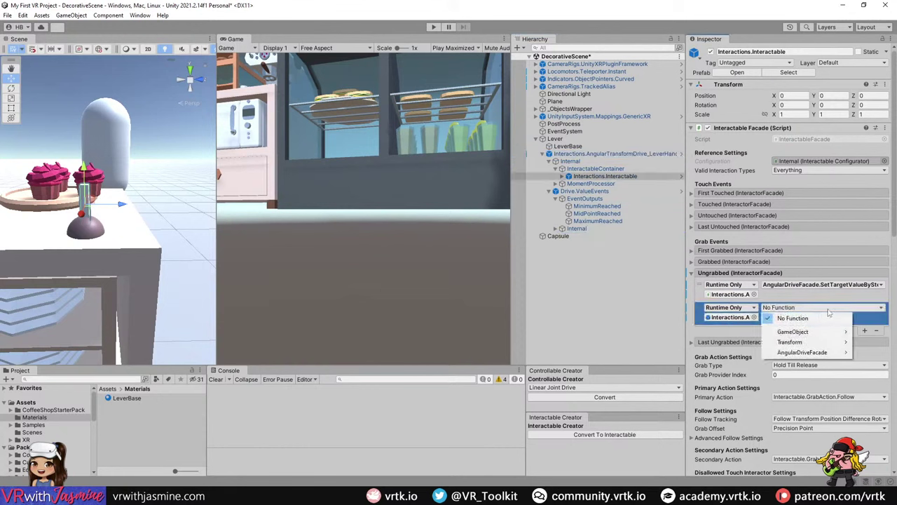
{"action": "mouse_move", "coordinate": [830, 351]}
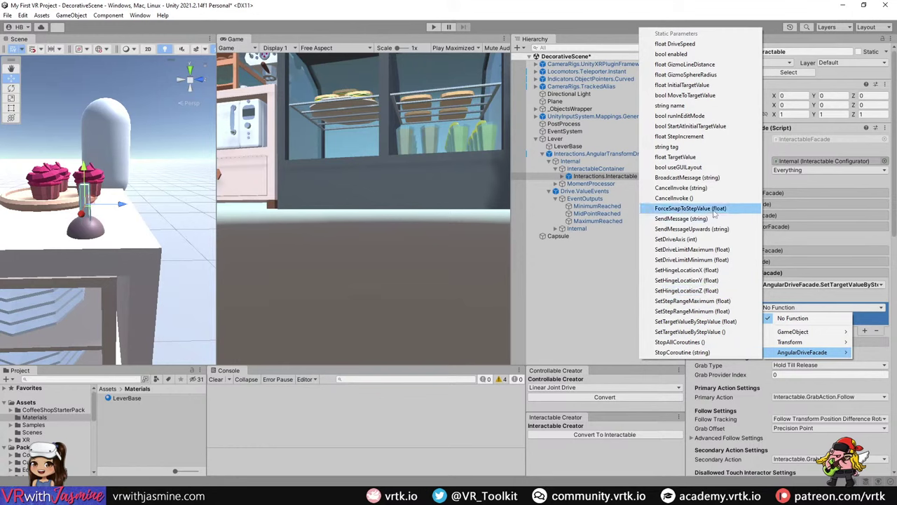
{"action": "left_click", "coordinate": [687, 95]}
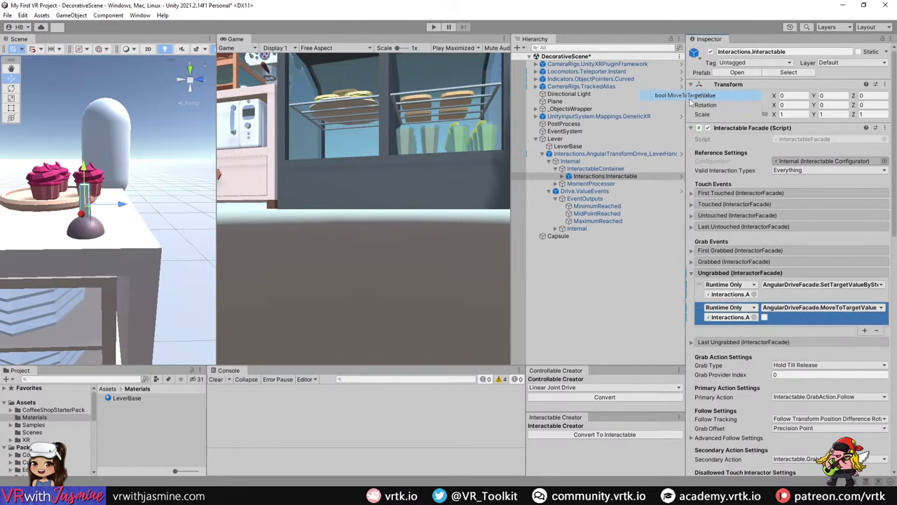
{"action": "left_click", "coordinate": [765, 317]}
{"action": "left_click", "coordinate": [764, 317]}
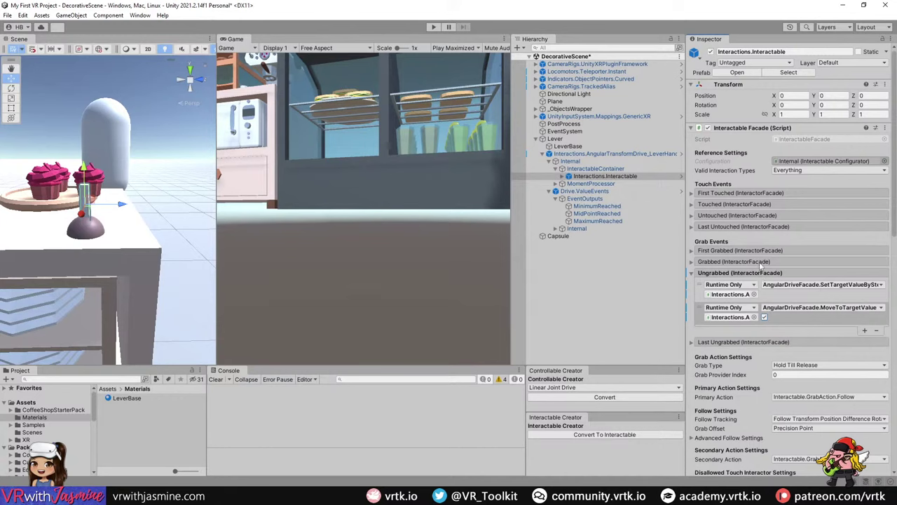
- Add a Grabbed listener calling AngularDriveFacade MoveToTargetValue unticked, then enter Play mode
{"action": "left_click", "coordinate": [758, 261]}
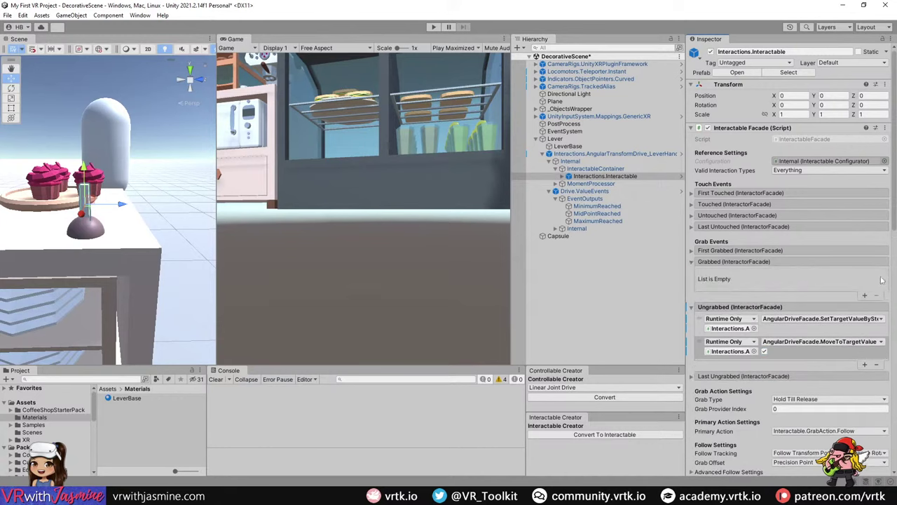
{"action": "left_click", "coordinate": [864, 296]}
{"action": "left_click_drag", "start_coordinate": [617, 154], "coordinate": [723, 284]}
{"action": "left_click", "coordinate": [806, 273]}
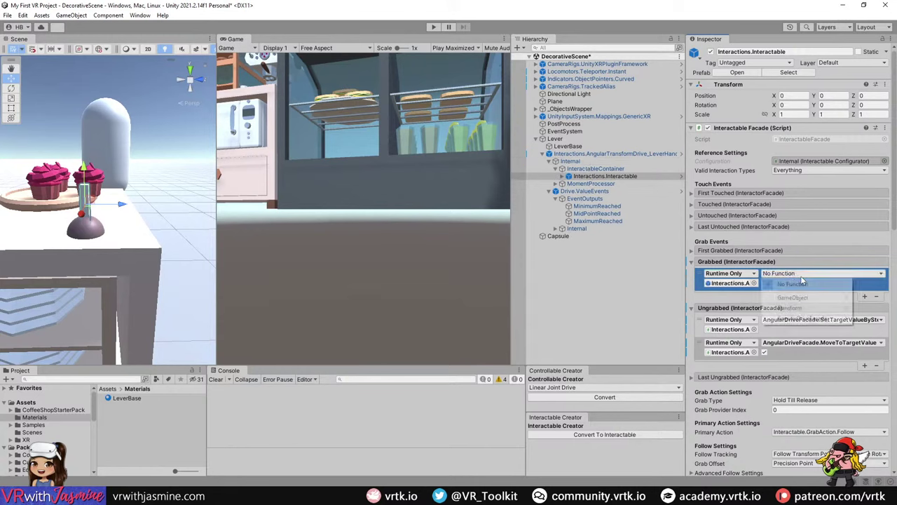
{"action": "mouse_move", "coordinate": [810, 319]}
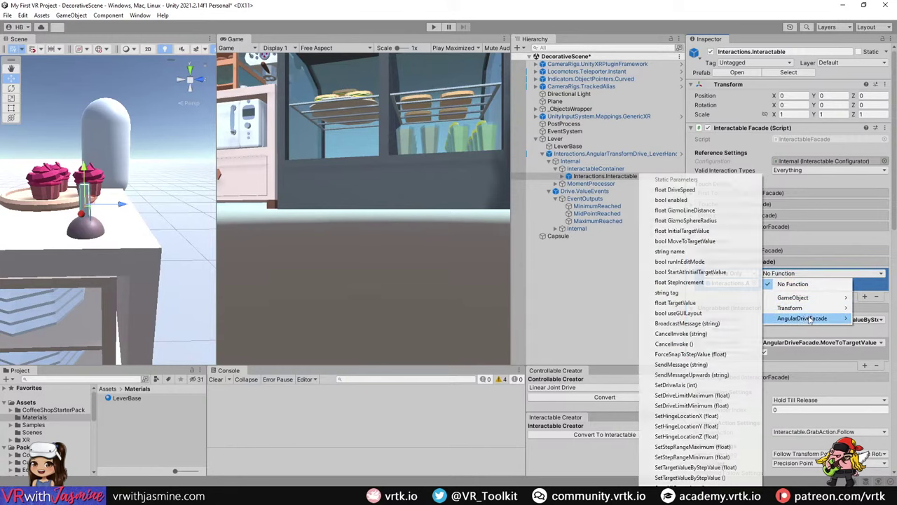
{"action": "left_click", "coordinate": [710, 242]}
{"action": "left_click", "coordinate": [433, 27]}
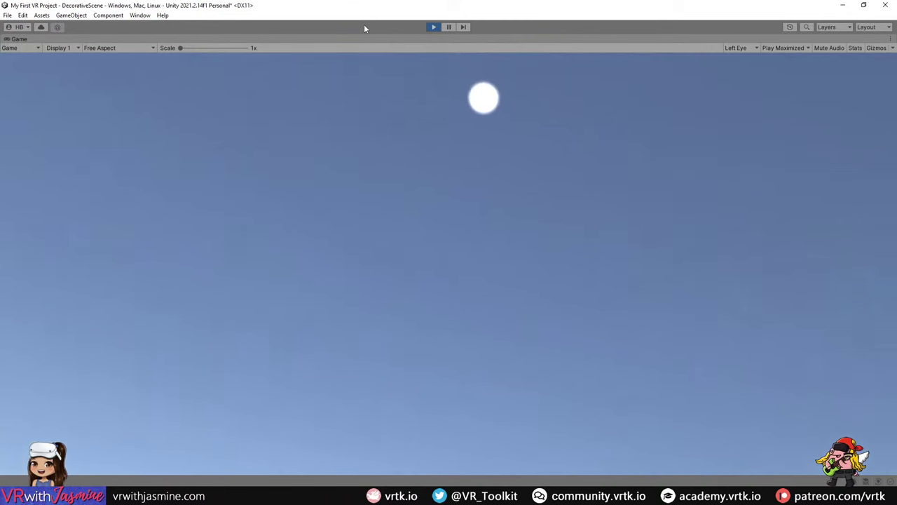
- Stop Play mode after swinging the lever in the Game view
{"action": "left_click", "coordinate": [433, 26]}
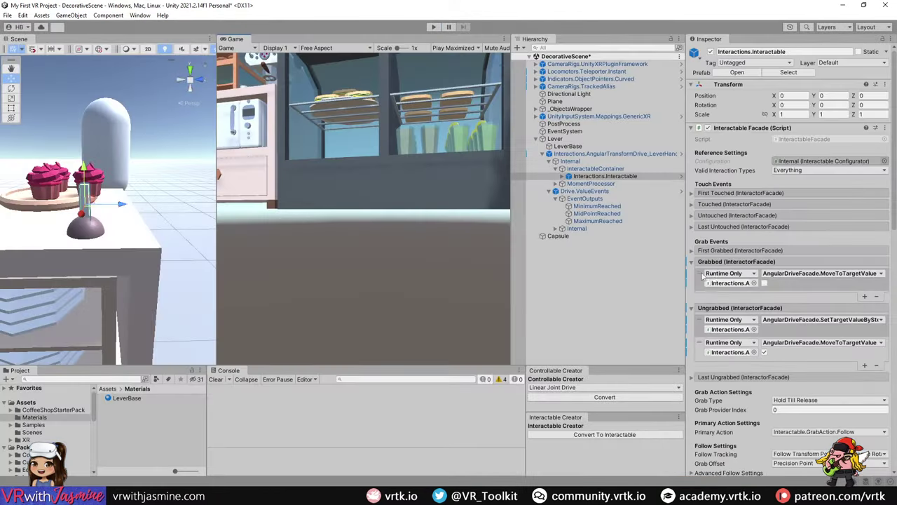
- Give the lever drive speed 100, start at initial target value 0, and enter Play
{"action": "scroll", "coordinate": [770, 394], "scroll_direction": "down", "scroll_amount": 1}
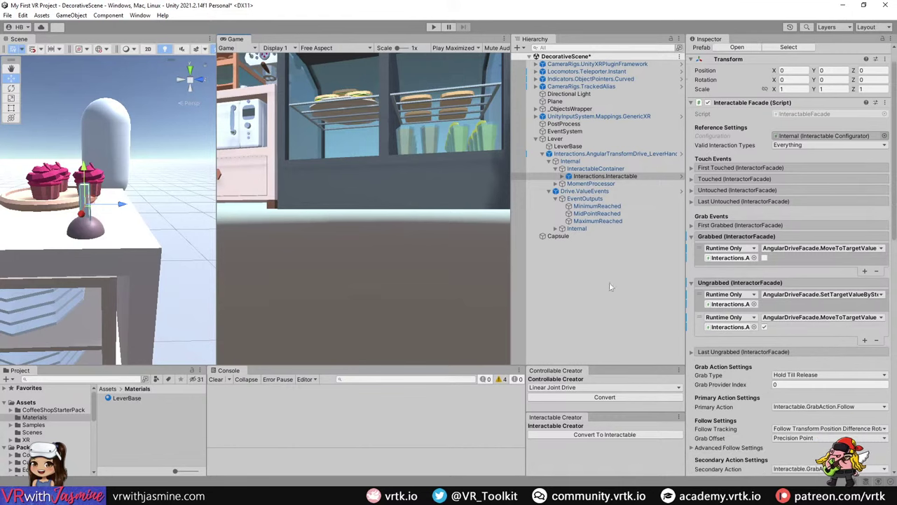
{"action": "left_click", "coordinate": [597, 153]}
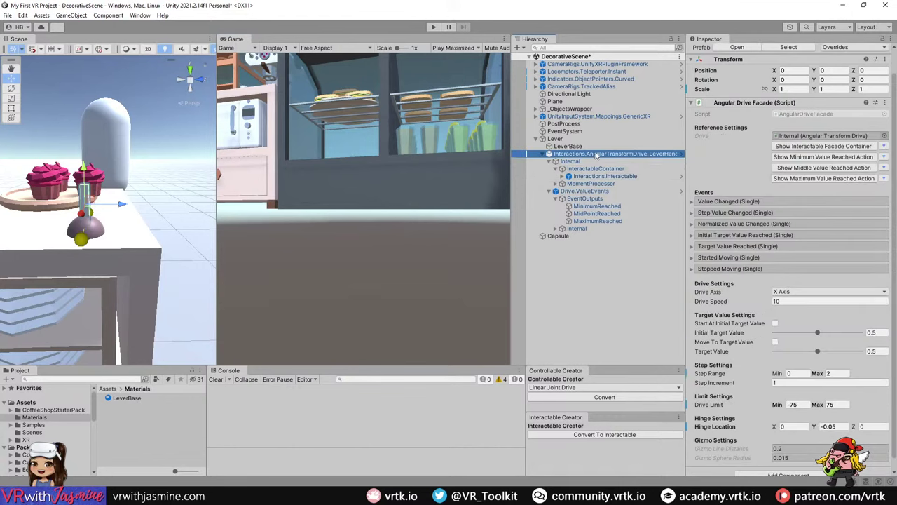
{"action": "left_click", "coordinate": [780, 301]}
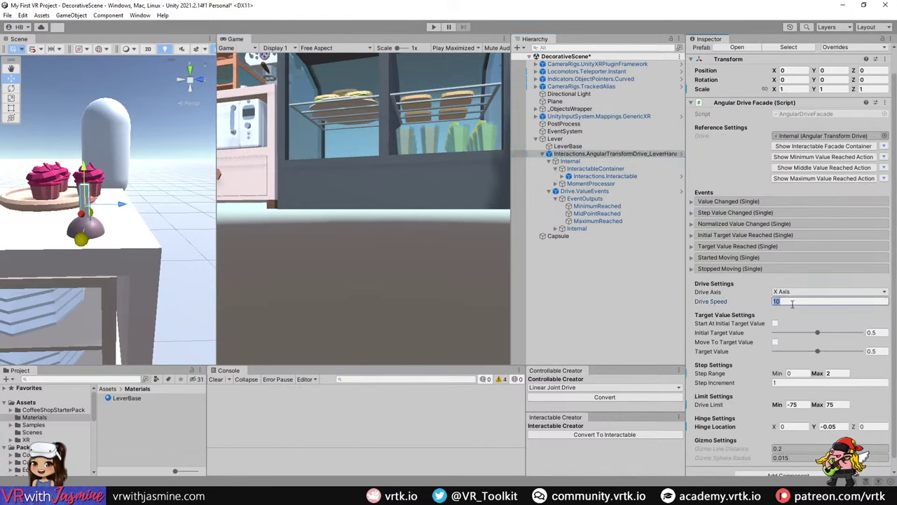
{"action": "type", "text": "10"}
{"action": "left_click", "coordinate": [607, 176]}
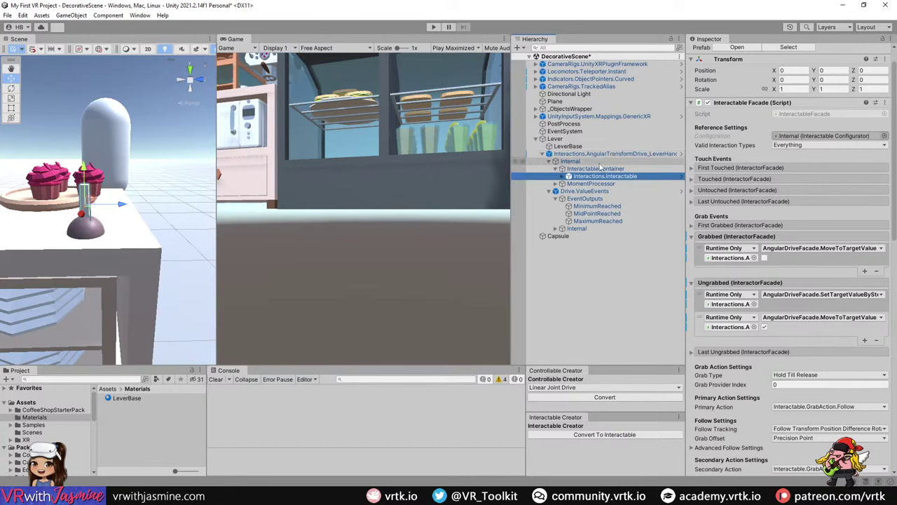
{"action": "left_click", "coordinate": [618, 155]}
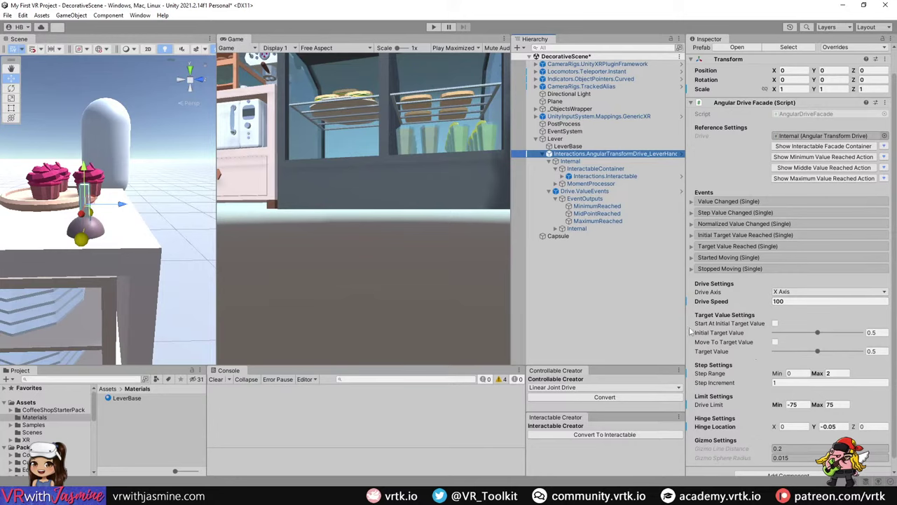
{"action": "left_click", "coordinate": [776, 324]}
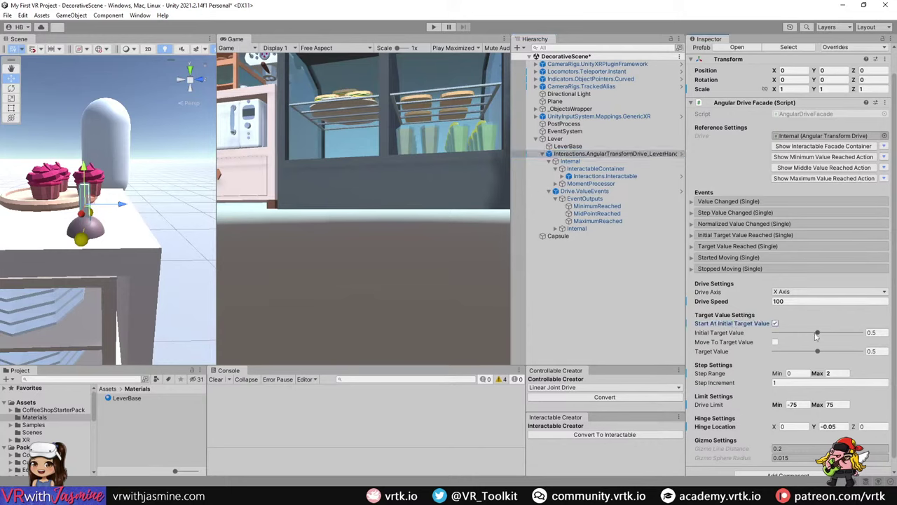
{"action": "left_click_drag", "start_coordinate": [816, 334], "coordinate": [729, 337]}
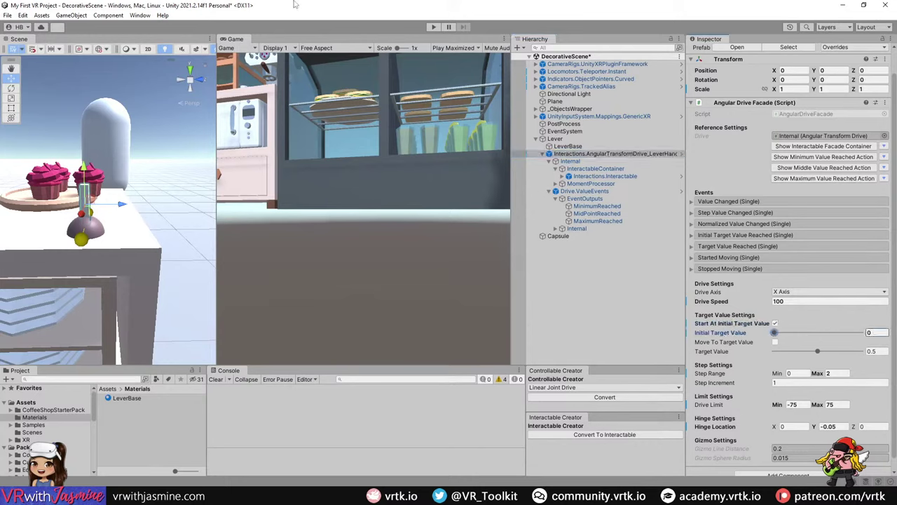
{"action": "left_click", "coordinate": [434, 27]}
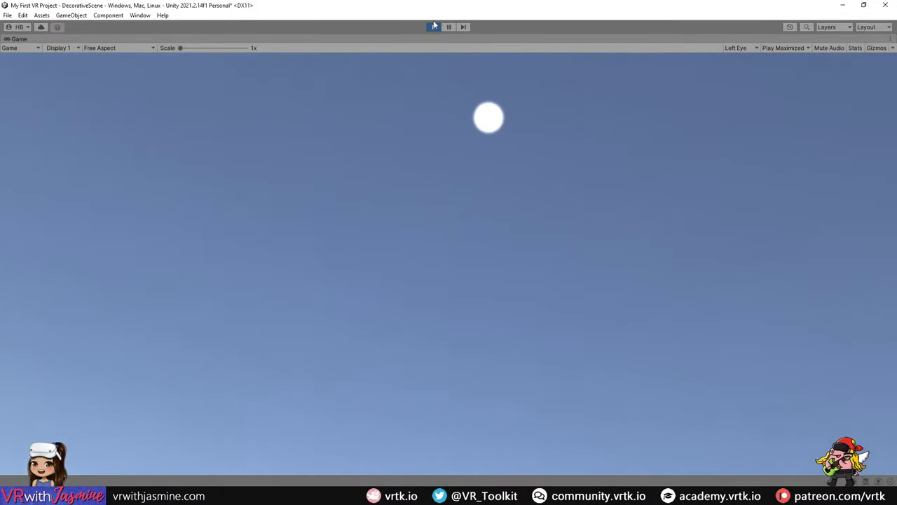
- Stop Play mode after testing the lever with drive speed 100
{"action": "left_click", "coordinate": [432, 27]}
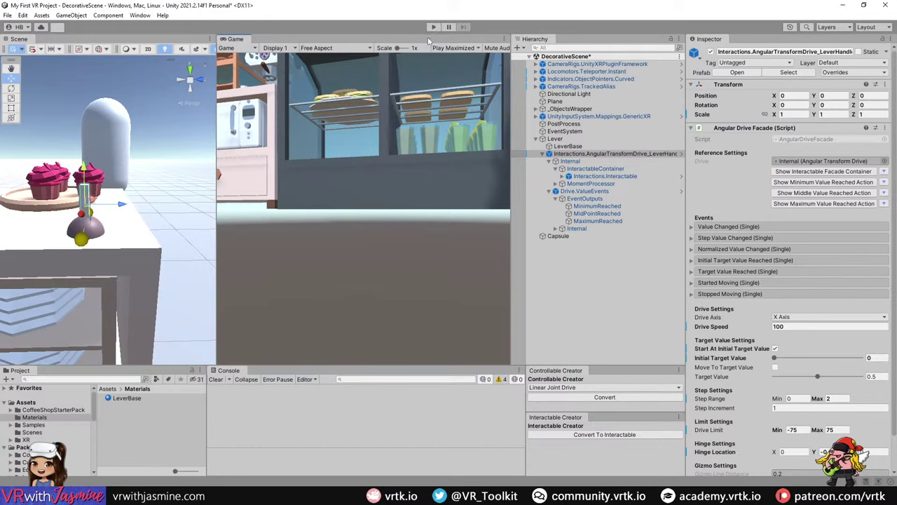
- Collapse Lever in the Hierarchy, fly the Scene camera to open floor, and widen the Scene view
{"action": "left_click", "coordinate": [779, 327]}
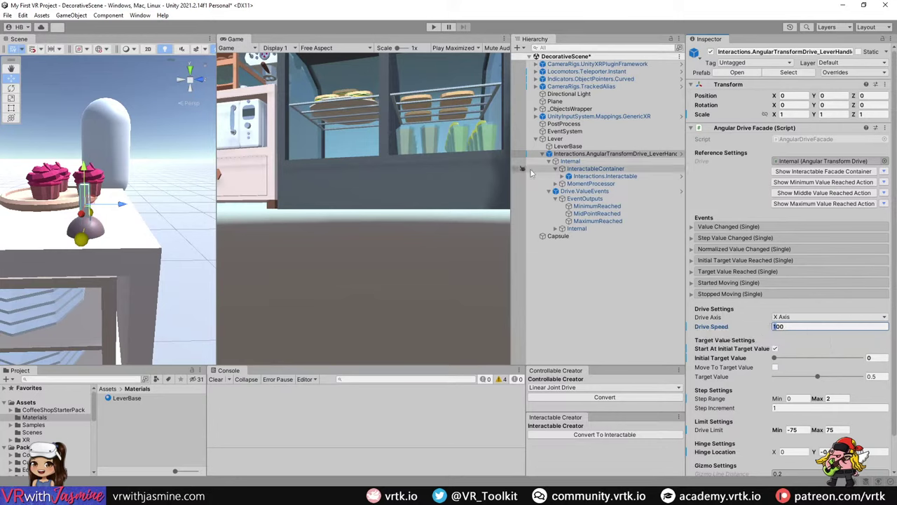
{"action": "left_click_drag", "start_coordinate": [129, 224], "coordinate": [98, 253], "text": "alt"}
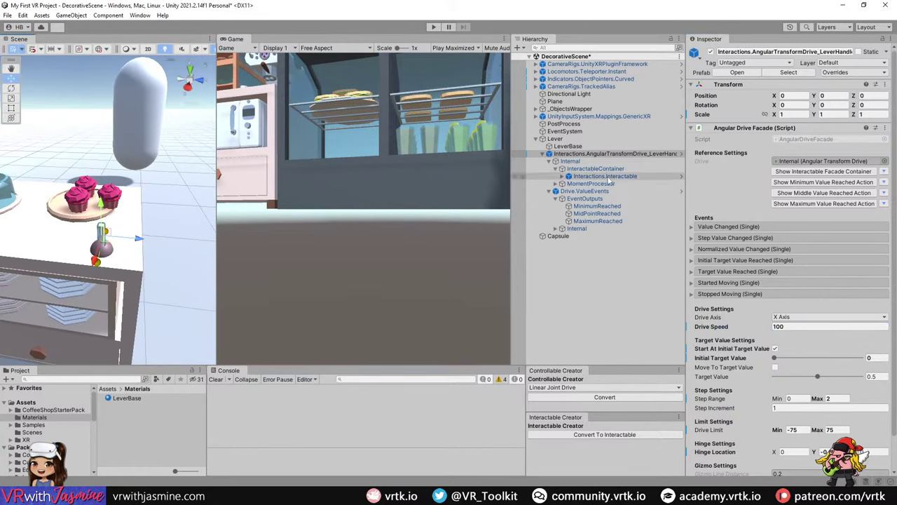
{"action": "left_click", "coordinate": [536, 138]}
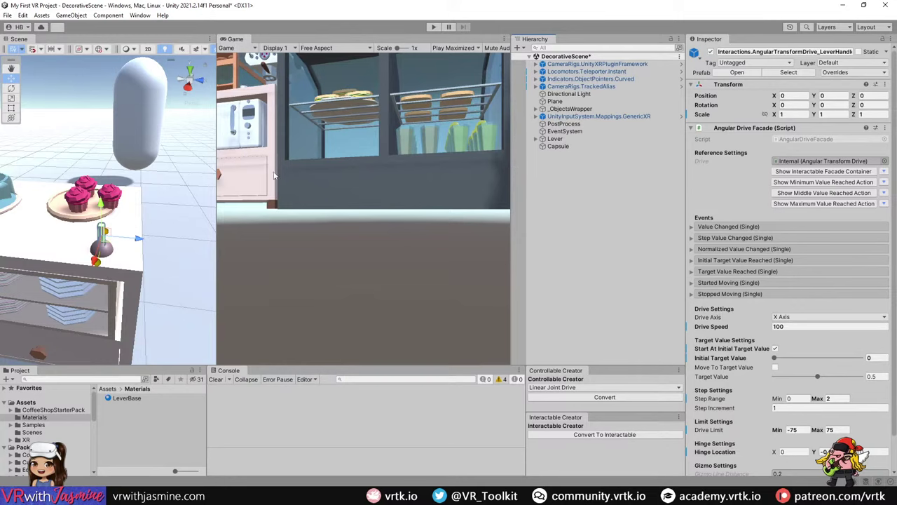
{"action": "left_click_drag", "start_coordinate": [71, 268], "coordinate": [178, 265], "text": "alt"}
{"action": "left_click_drag", "start_coordinate": [133, 229], "coordinate": [128, 243], "text": "alt"}
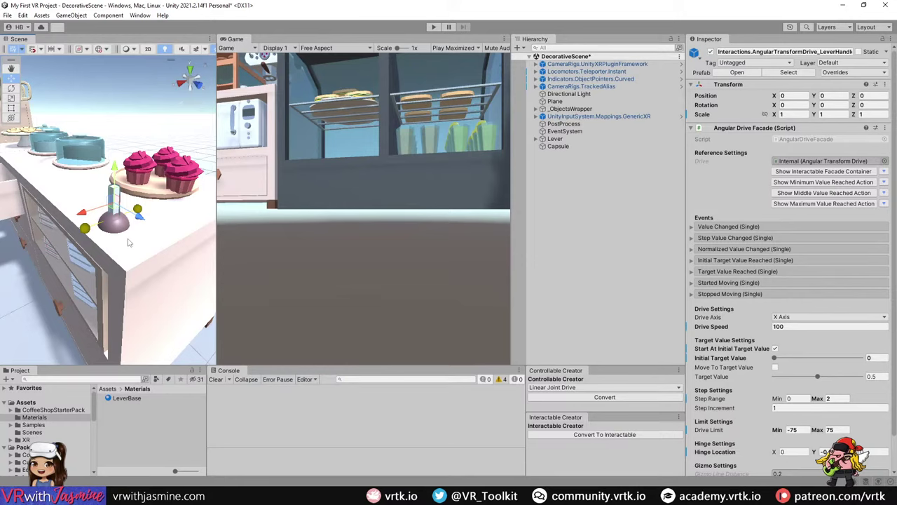
{"action": "right_click_drag", "start_coordinate": [128, 243], "coordinate": [204, 281]}
{"action": "left_click_drag", "start_coordinate": [217, 265], "coordinate": [435, 263]}
{"action": "right_click_drag", "start_coordinate": [304, 246], "coordinate": [320, 199]}
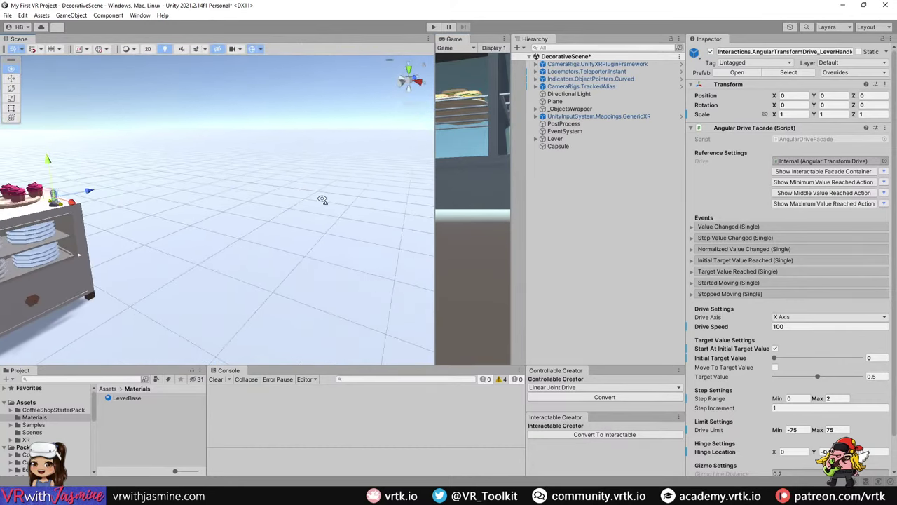
- Create an empty root object named Door with an empty child named DoorFrame
{"action": "left_click", "coordinate": [545, 212]}
{"action": "right_click", "coordinate": [549, 210]}
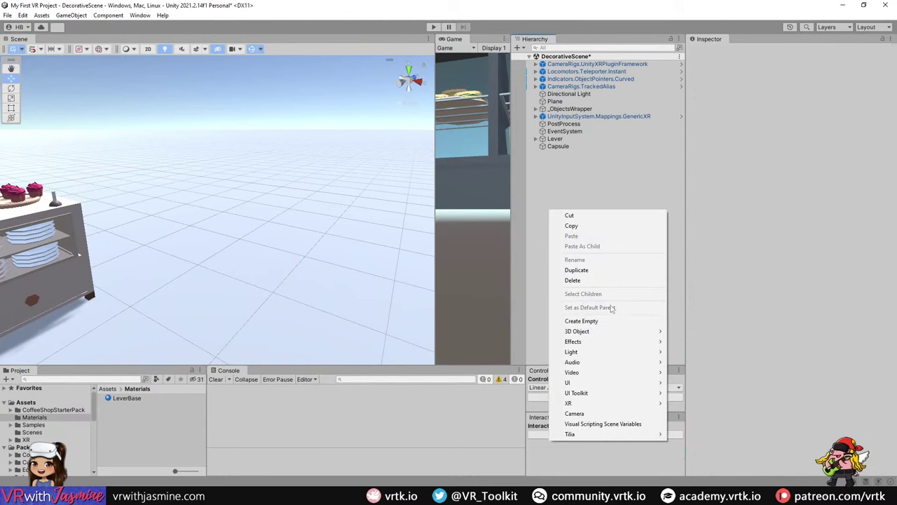
{"action": "left_click", "coordinate": [618, 320]}
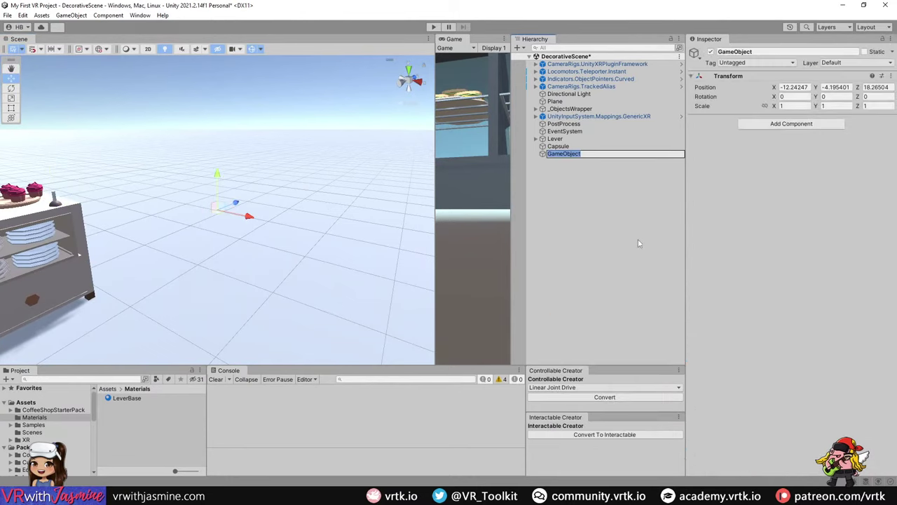
{"action": "type", "text": "Door"}
{"action": "key", "text": "Return"}
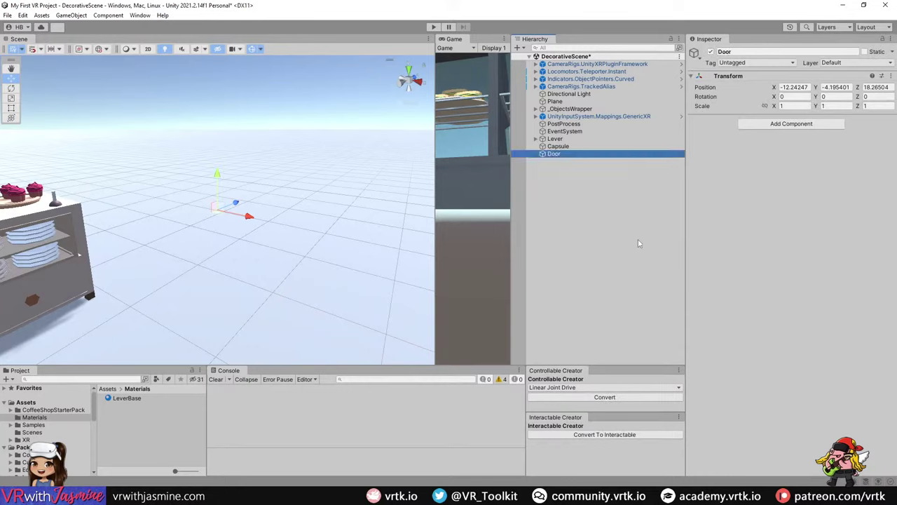
{"action": "right_click", "coordinate": [567, 153]}
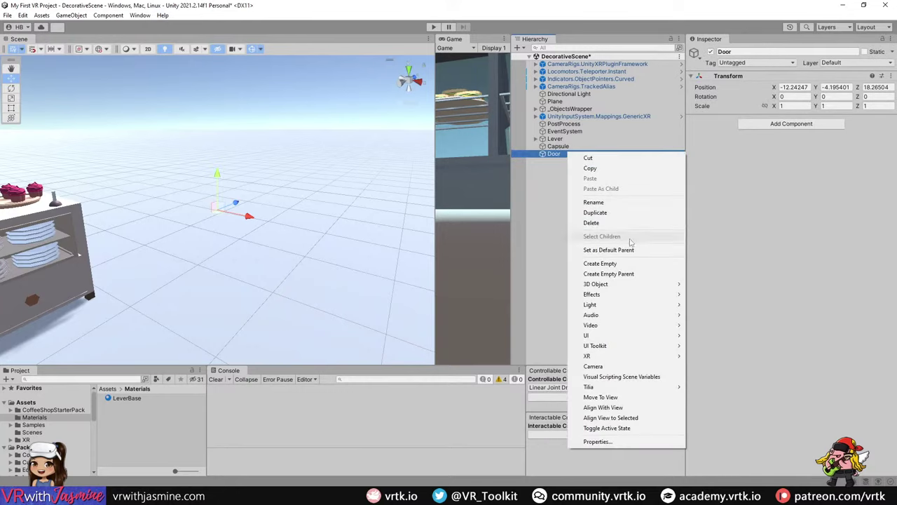
{"action": "left_click", "coordinate": [641, 264]}
{"action": "type", "text": "D"}
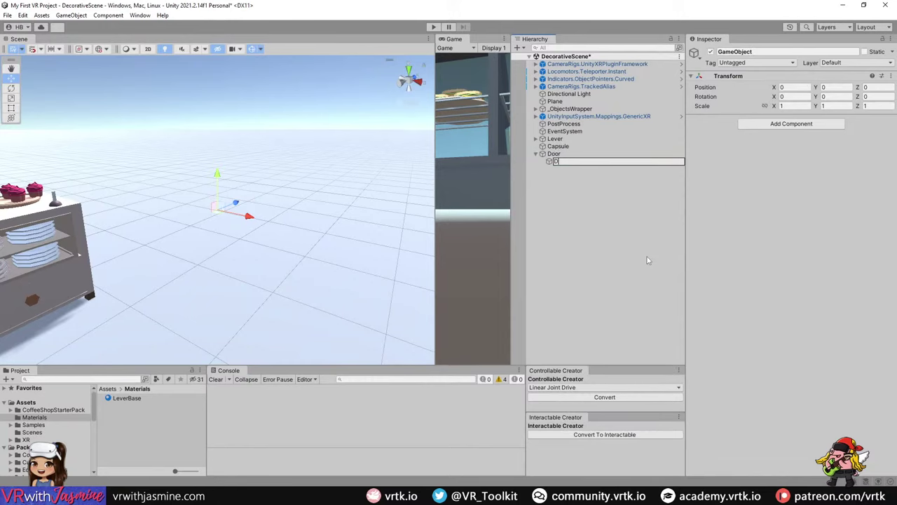
{"action": "type", "text": "oorFrame"}
{"action": "key", "text": "Return"}
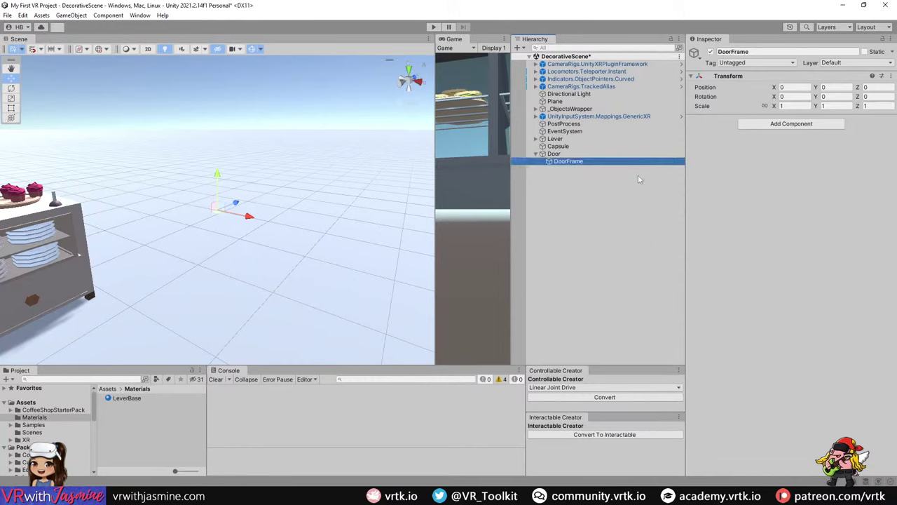
- Add a cube under DoorFrame scaled 0.1 × 1.8 × 0.1 as a post
{"action": "right_click", "coordinate": [603, 166]}
{"action": "mouse_move", "coordinate": [676, 302]}
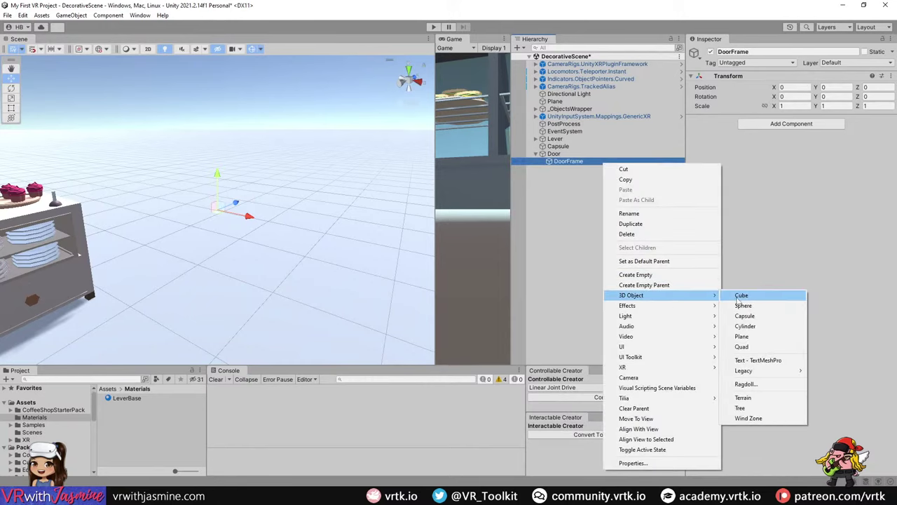
{"action": "left_click", "coordinate": [734, 301]}
{"action": "left_click", "coordinate": [788, 106]}
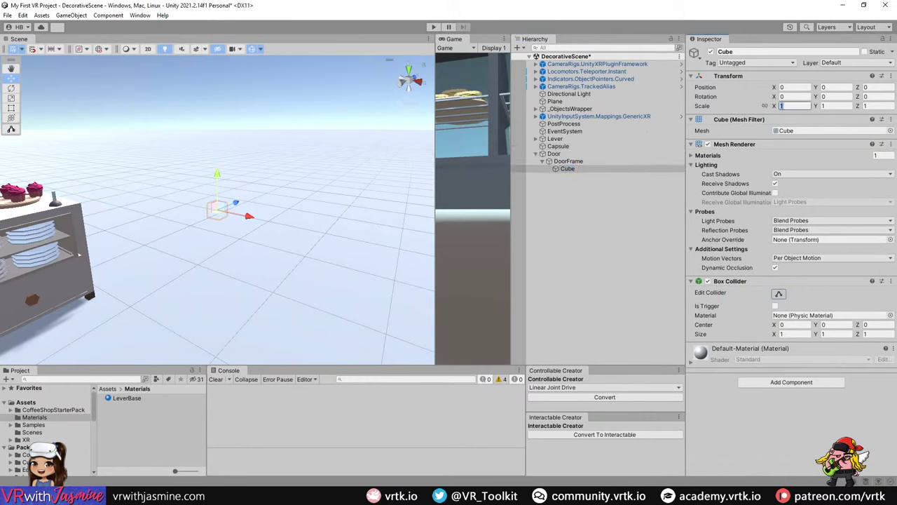
{"action": "type", "text": "0.1"}
{"action": "key", "text": "Tab"}
{"action": "type", "text": "0"}
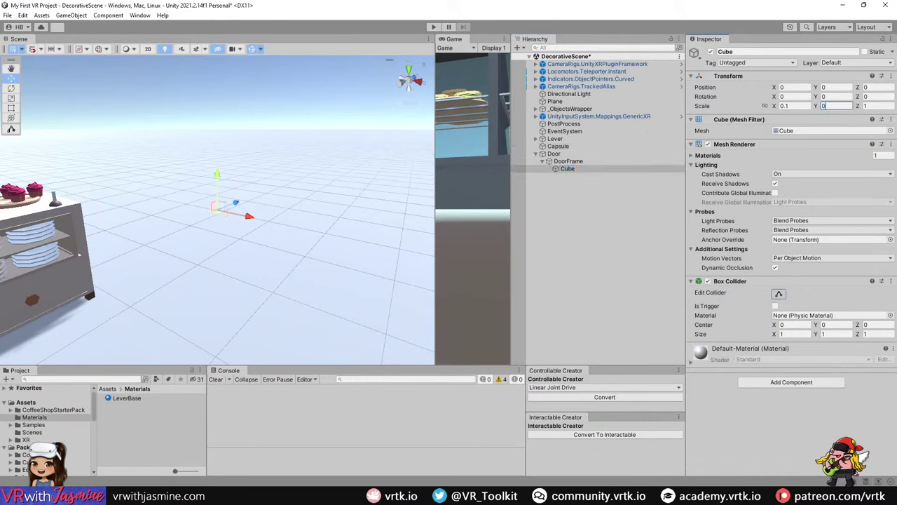
{"action": "key", "text": "BackSpace"}
{"action": "type", "text": "1.8"}
{"action": "key", "text": "Tab"}
{"action": "type", "text": "0"}
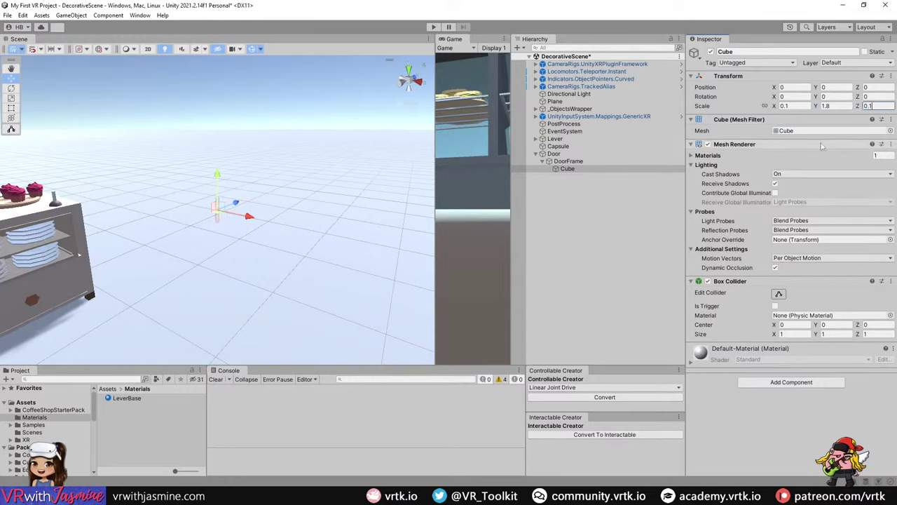
- Zero the Door's position, move it along Z to 3.632, and frame it in view
{"action": "left_click", "coordinate": [597, 162]}
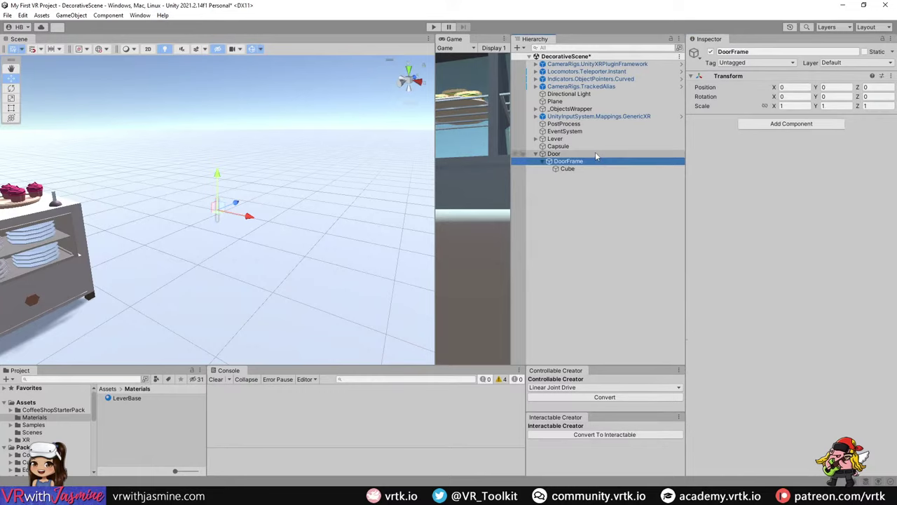
{"action": "left_click", "coordinate": [597, 154]}
{"action": "left_click", "coordinate": [794, 87]}
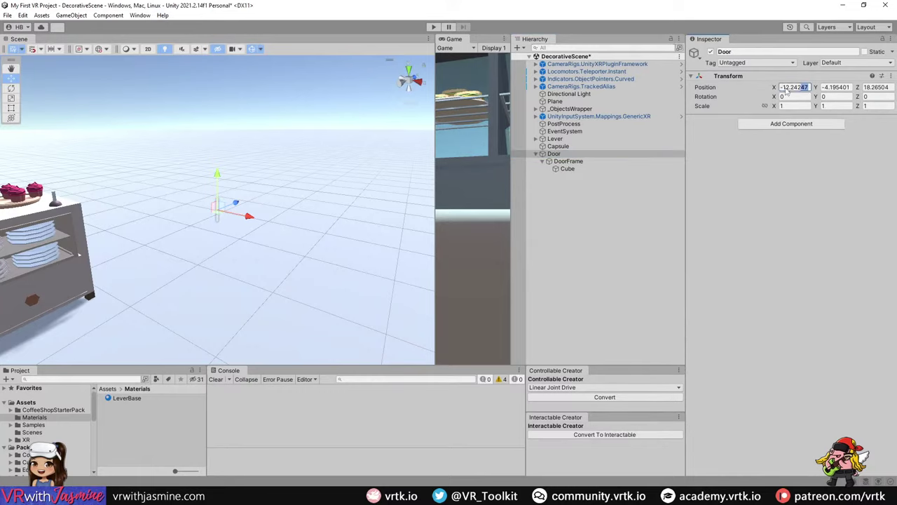
{"action": "type", "text": "0"}
{"action": "key", "text": "Tab"}
{"action": "type", "text": "0"}
{"action": "key", "text": "Tab"}
{"action": "type", "text": "0"}
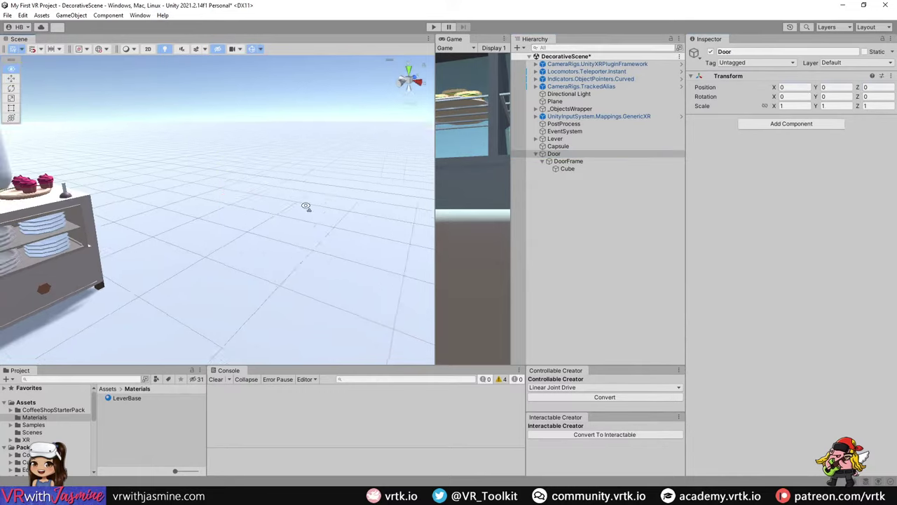
{"action": "right_click_drag", "start_coordinate": [304, 204], "coordinate": [406, 281]}
{"action": "left_click_drag", "start_coordinate": [281, 236], "coordinate": [261, 102]}
{"action": "key", "text": "f"}
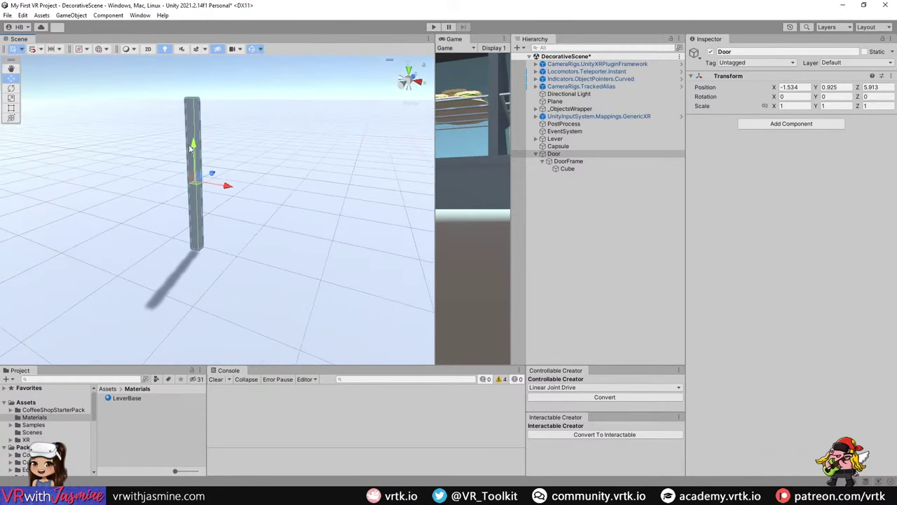
{"action": "left_click_drag", "start_coordinate": [193, 146], "coordinate": [194, 149]}
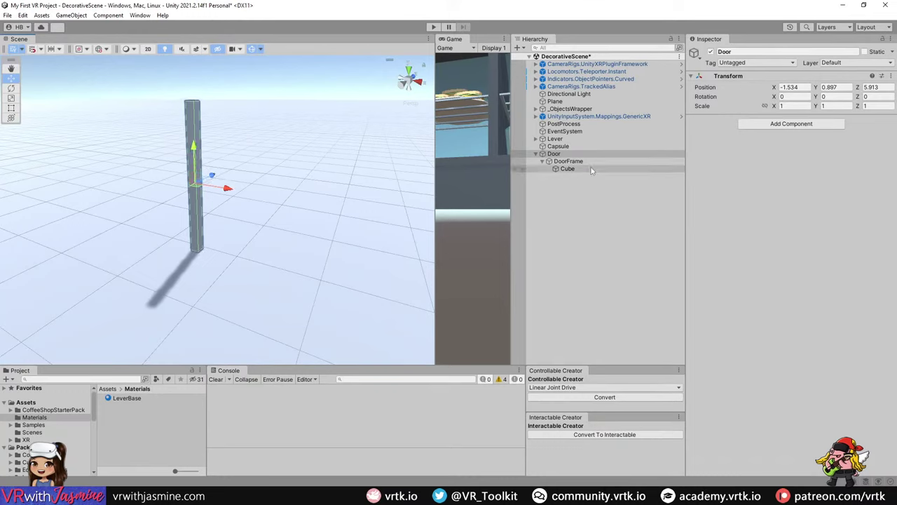
- Confirm the post's 1.8 height, set its X position to -0.35, and duplicate it
{"action": "left_click", "coordinate": [567, 168]}
{"action": "left_click", "coordinate": [827, 105]}
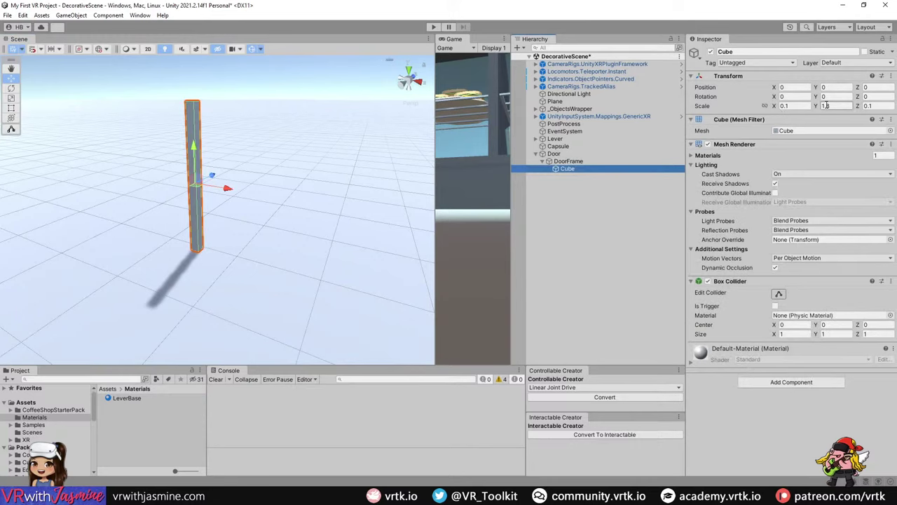
{"action": "key", "text": "Return"}
{"action": "left_click_drag", "start_coordinate": [233, 215], "coordinate": [269, 239], "text": "alt"}
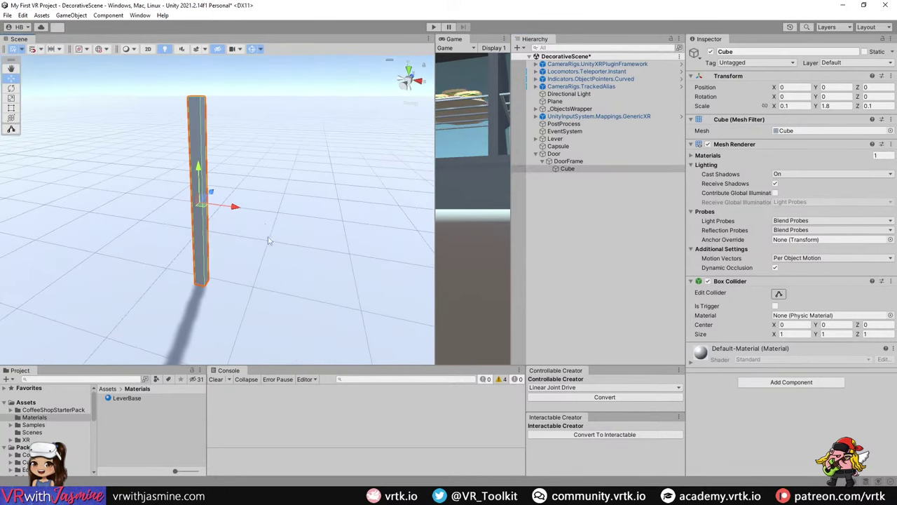
{"action": "left_click", "coordinate": [570, 171]}
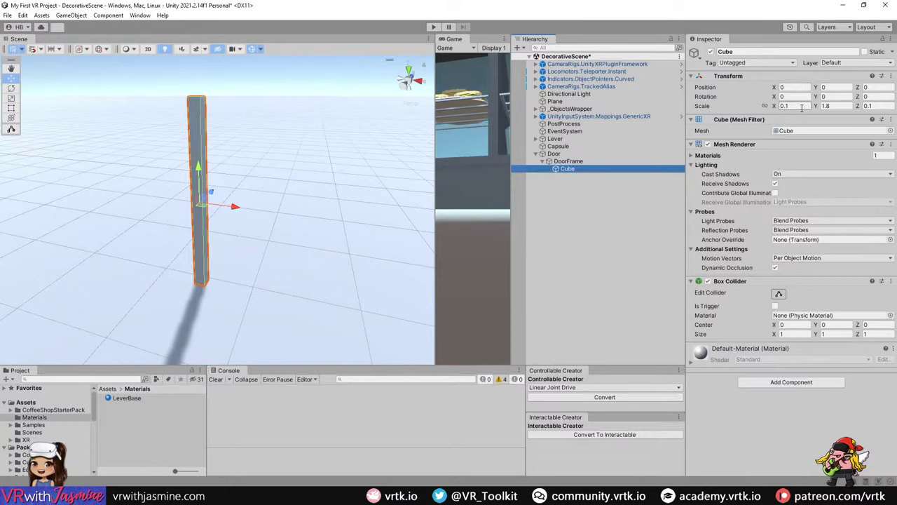
{"action": "left_click", "coordinate": [713, 88]}
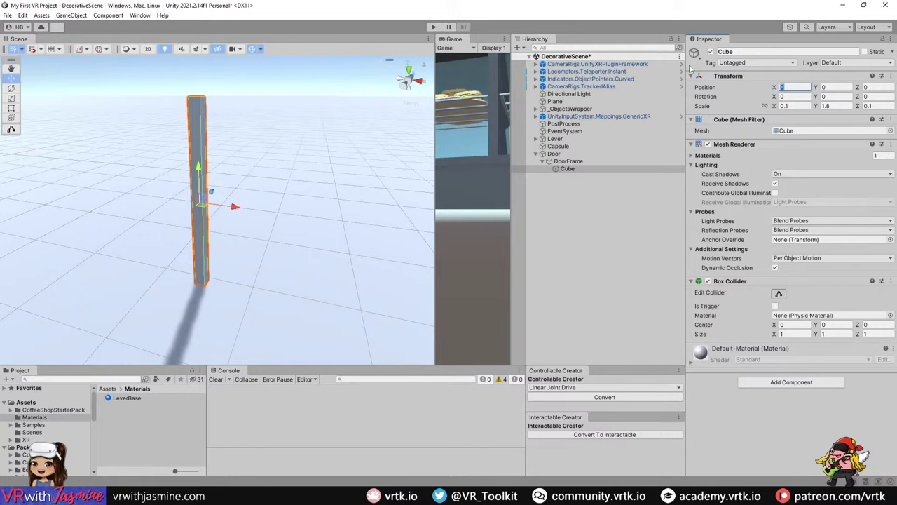
{"action": "type", "text": "-.35"}
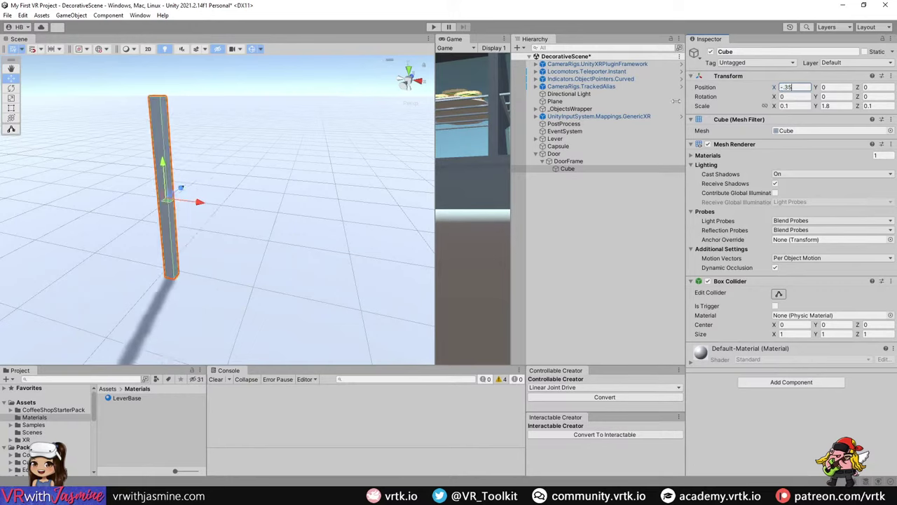
{"action": "left_click", "coordinate": [564, 170]}
{"action": "key", "text": "ctrl+d"}
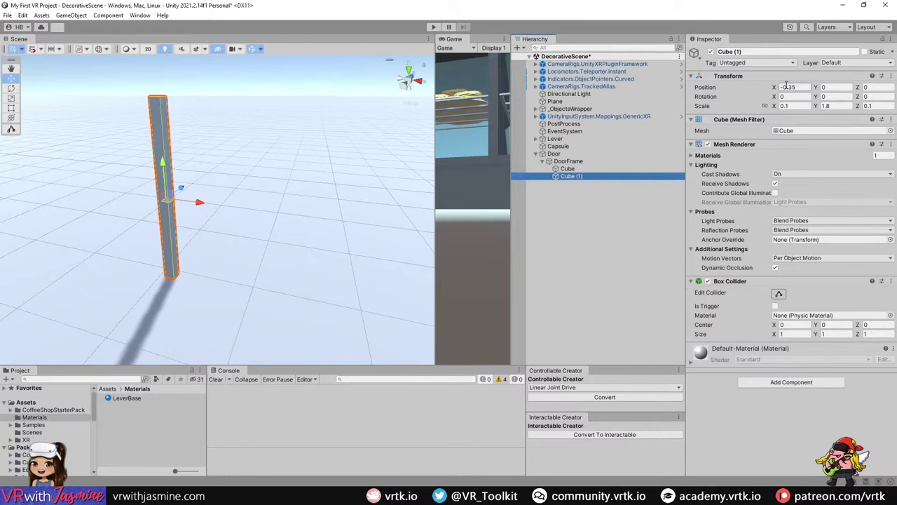
- Set Cube (1) to X 0.4 and the original Cube to X -0.4
{"action": "left_click", "coordinate": [750, 88]}
{"action": "type", "text": "0.35"}
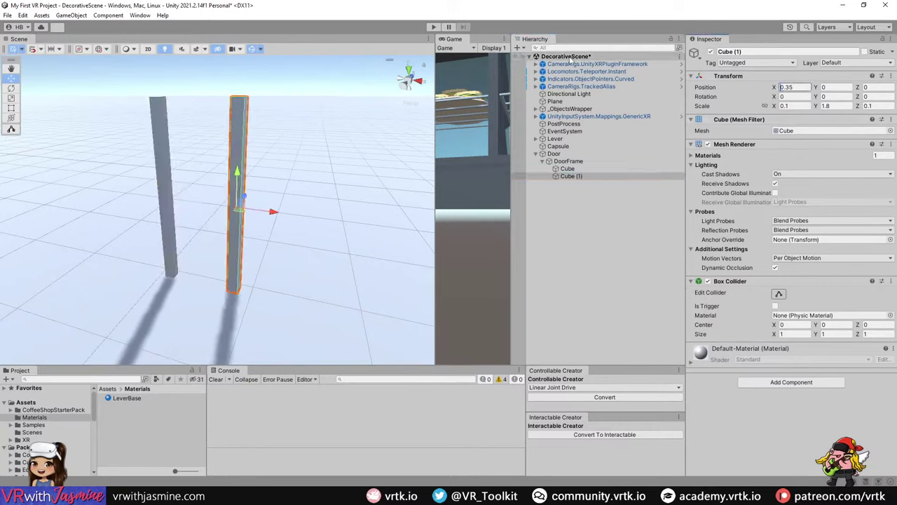
{"action": "left_click", "coordinate": [788, 87]}
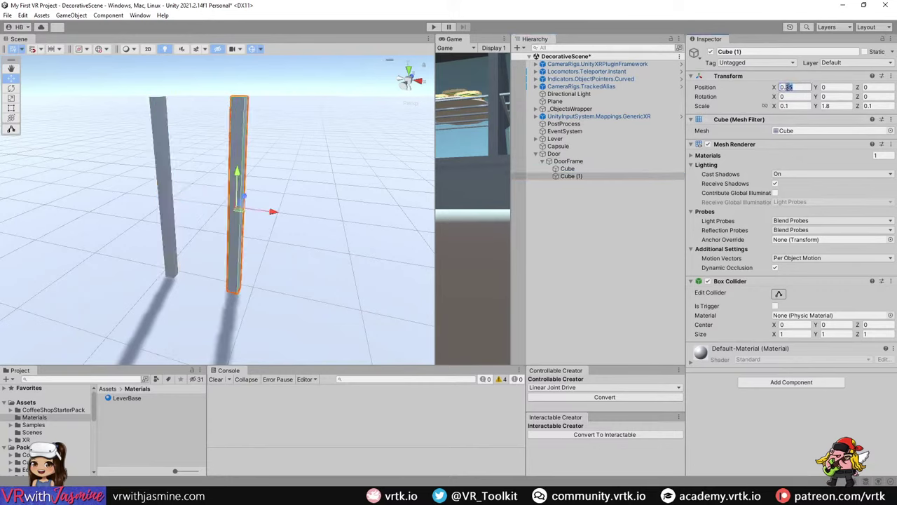
{"action": "type", "text": "0.4"}
{"action": "left_click", "coordinate": [603, 169]}
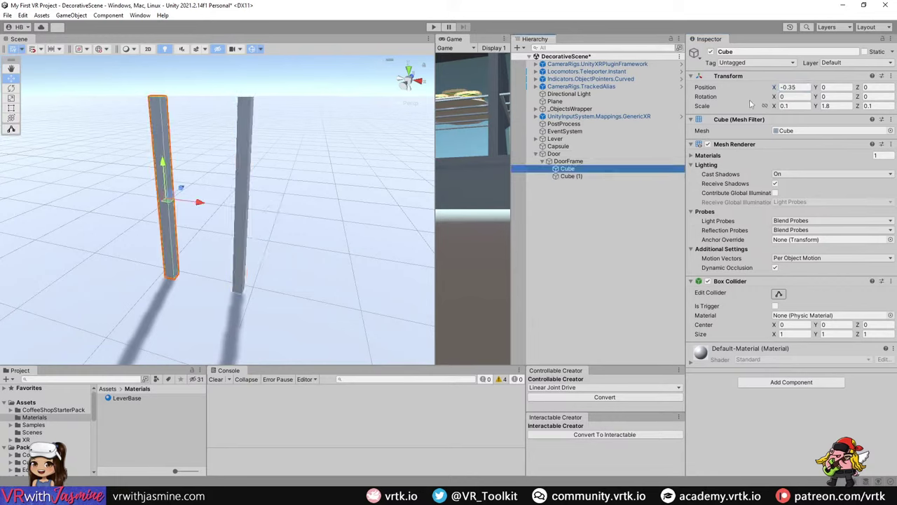
{"action": "left_click", "coordinate": [790, 87]}
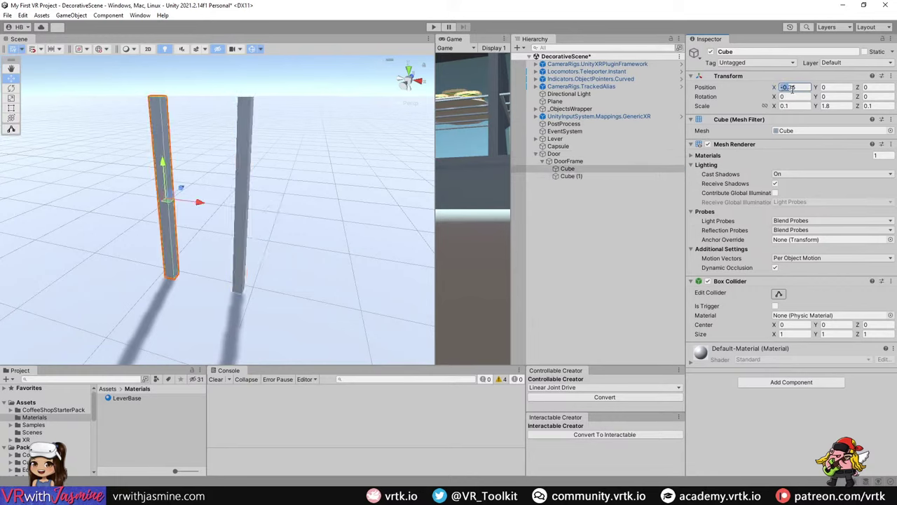
{"action": "type", "text": "-0.4"}
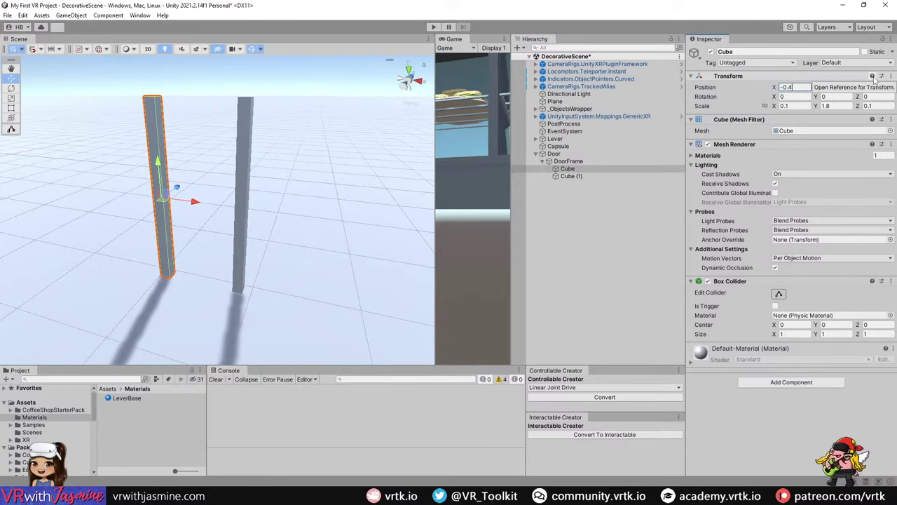
- Duplicate Cube (1) as Cube (2), centred at X 0 with Scale Y 0.1
{"action": "right_click_drag", "start_coordinate": [339, 233], "coordinate": [492, 193]}
{"action": "left_click", "coordinate": [570, 176]}
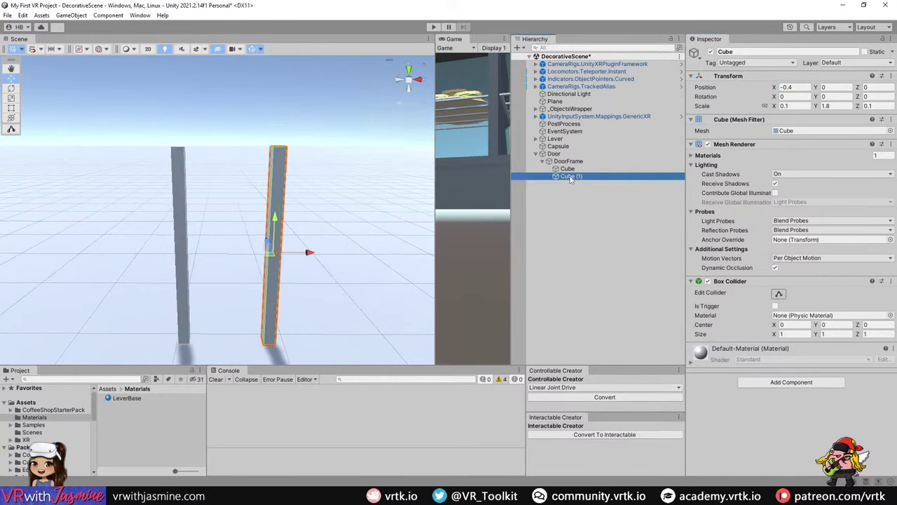
{"action": "key", "text": "ctrl+d"}
{"action": "double_click", "coordinate": [795, 87]}
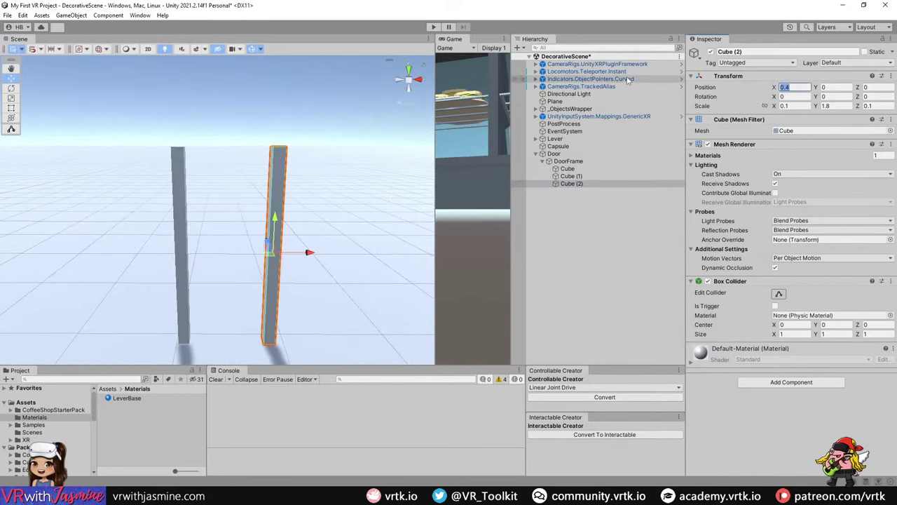
{"action": "type", "text": "0"}
{"action": "double_click", "coordinate": [834, 106]}
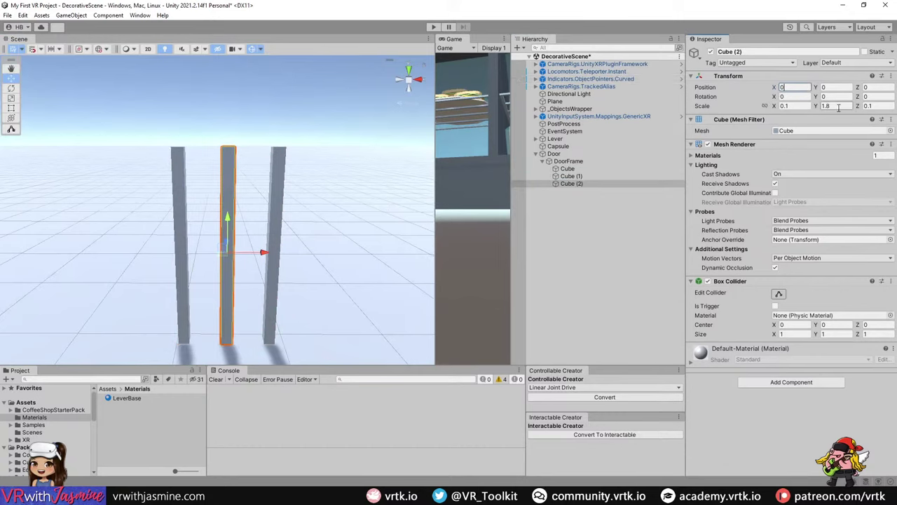
{"action": "type", "text": "0.1"}
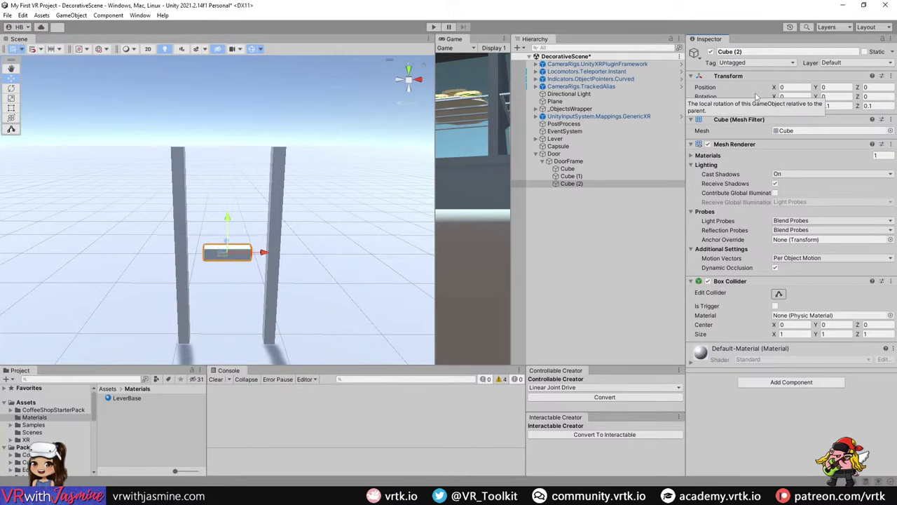
{"action": "type", "text": "0.8"}
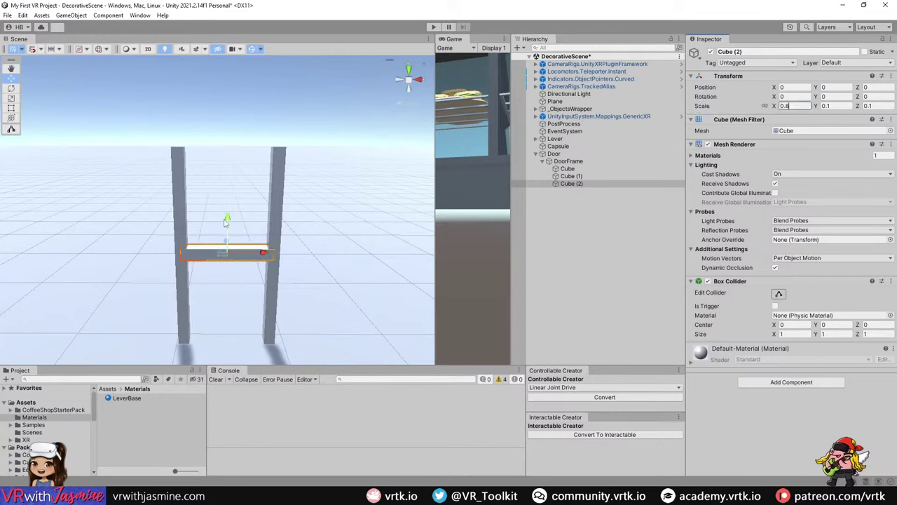
- Raise Cube (2) onto the post tops and widen it to Scale X 0.9
{"action": "left_click_drag", "start_coordinate": [226, 222], "coordinate": [234, 107]}
{"action": "left_click", "coordinate": [789, 105]}
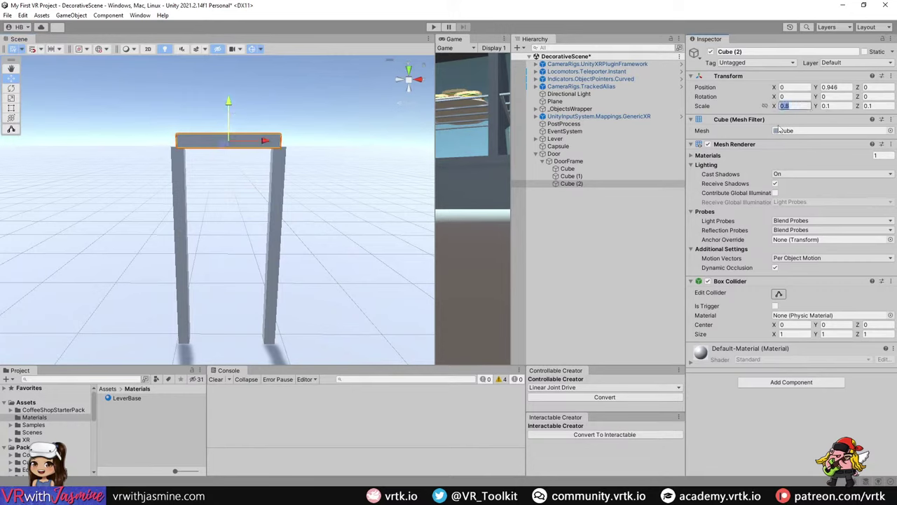
{"action": "type", "text": "0.9"}
{"action": "left_click", "coordinate": [267, 145]}
{"action": "left_click", "coordinate": [617, 254]}
{"action": "right_click_drag", "start_coordinate": [394, 253], "coordinate": [319, 245]}
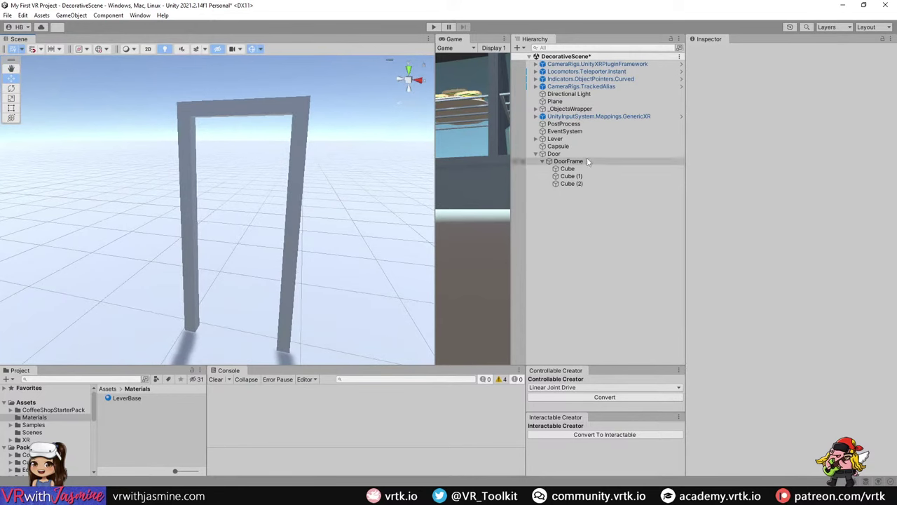
- Add a new cube as a child of the Door object
{"action": "left_click", "coordinate": [568, 161]}
{"action": "left_click", "coordinate": [544, 163]}
{"action": "right_click", "coordinate": [554, 154]}
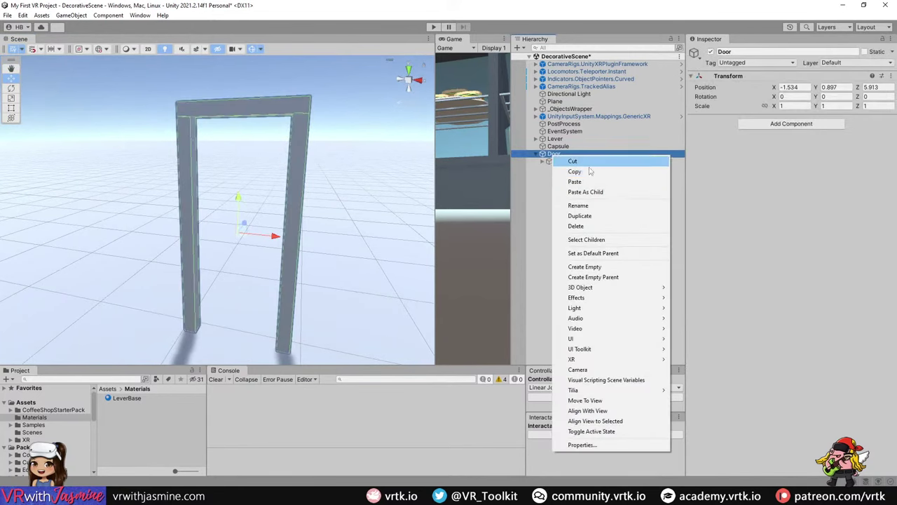
{"action": "mouse_move", "coordinate": [630, 290]}
{"action": "left_click", "coordinate": [740, 288]}
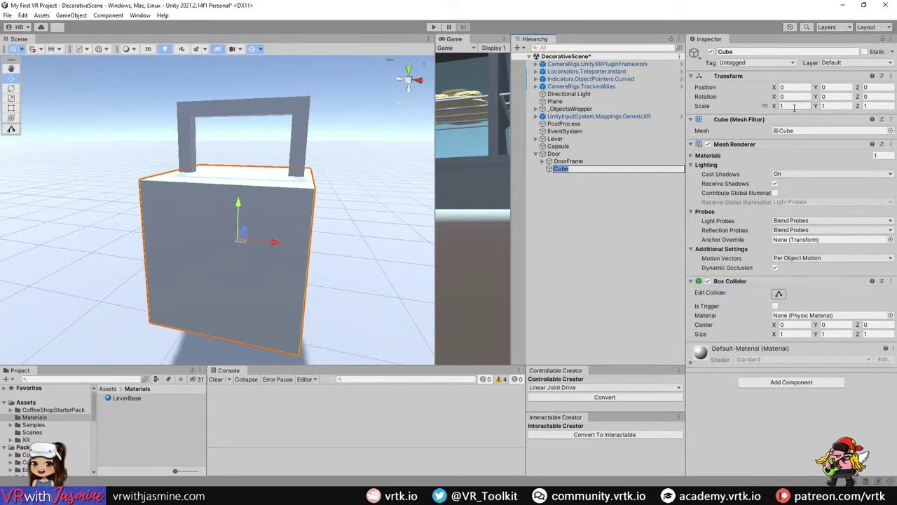
- Scale the new cube to 0.7 × 1.76 × 0.08 to fill the frame
{"action": "left_click", "coordinate": [870, 106]}
{"action": "type", "text": "0"}
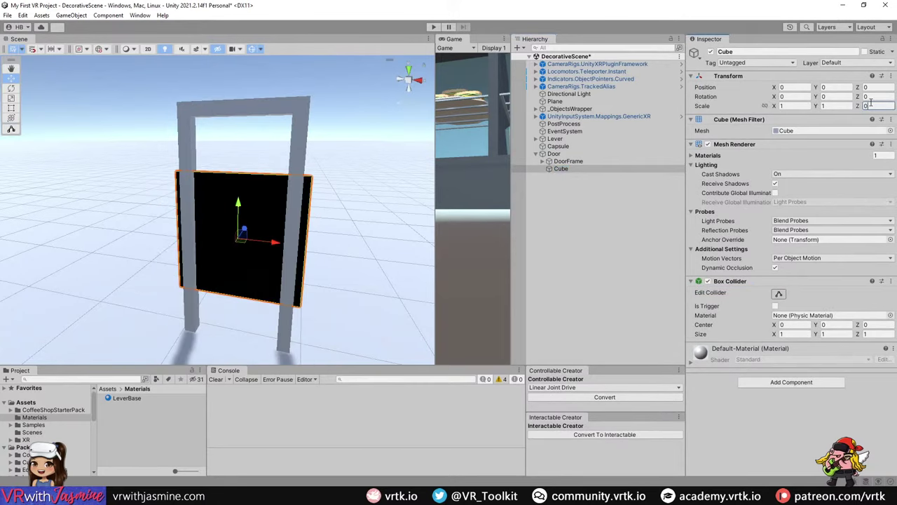
{"action": "type", "text": ".05"}
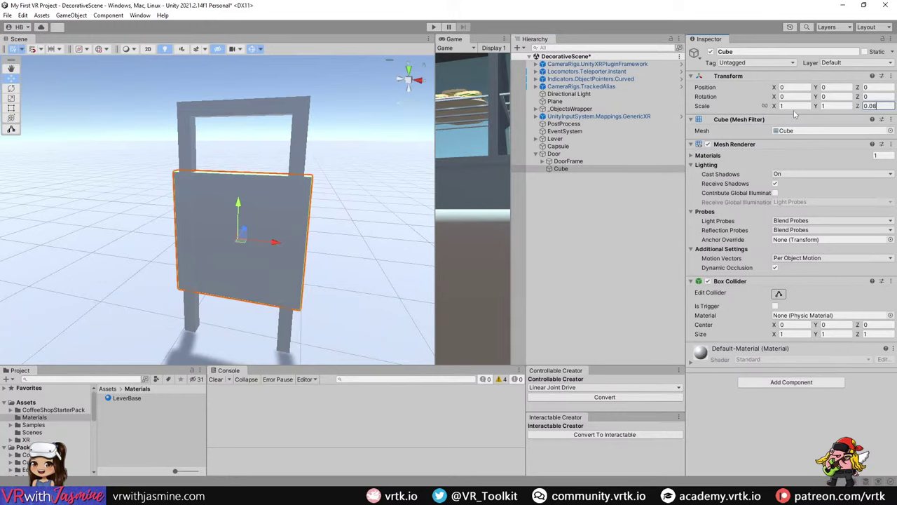
{"action": "left_click", "coordinate": [792, 105]}
{"action": "type", "text": "0.8"}
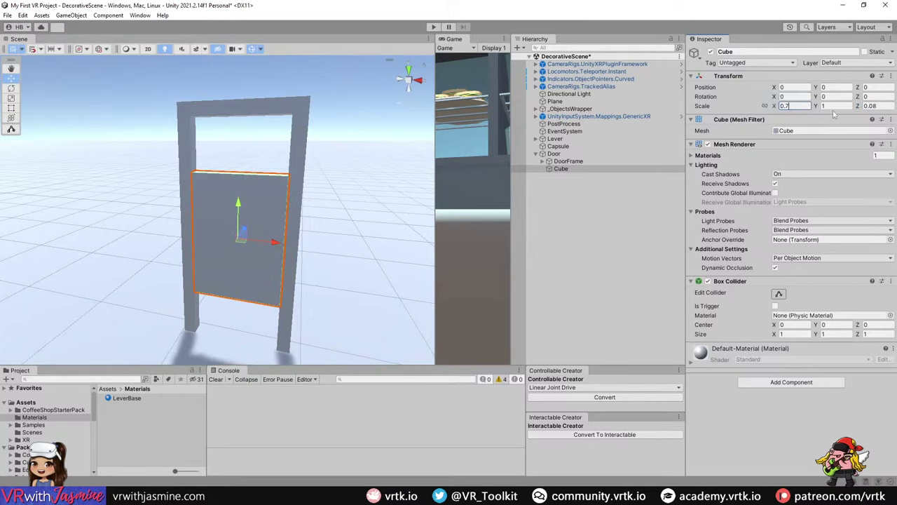
{"action": "key", "text": "Tab"}
{"action": "type", "text": "1.7"}
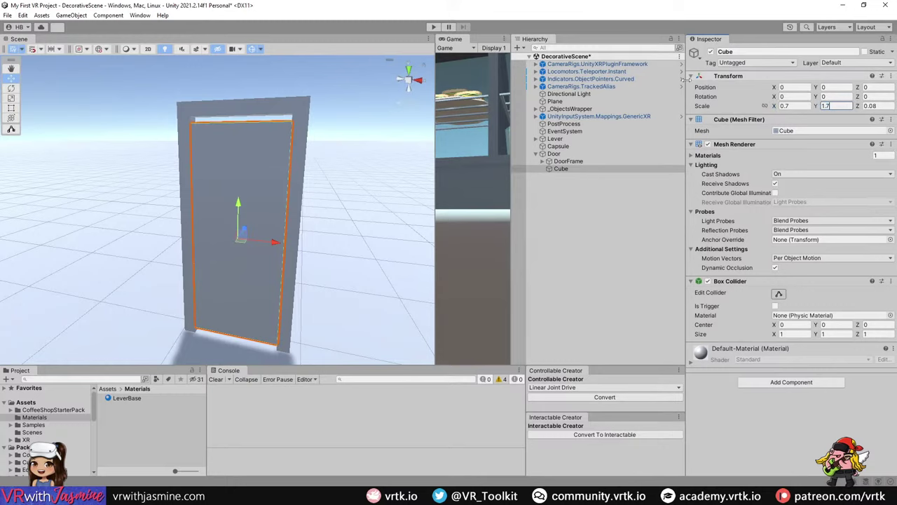
{"action": "type", "text": "5"}
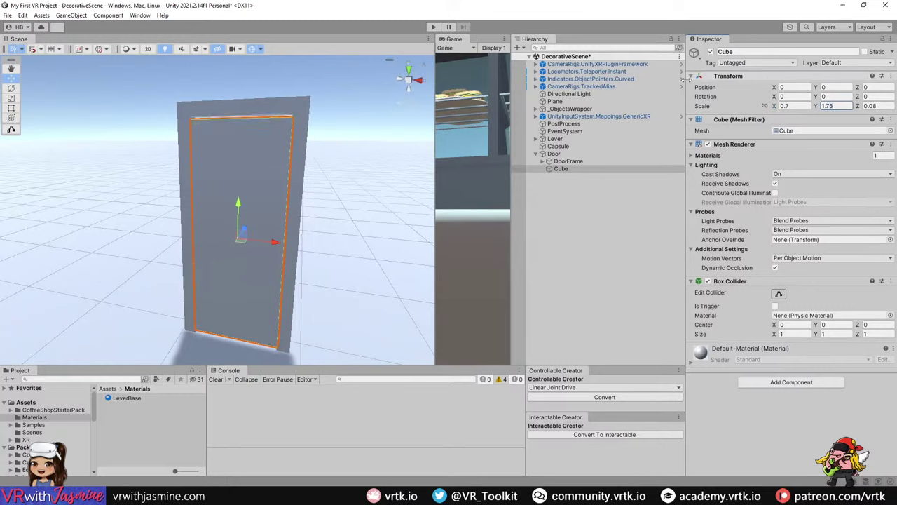
{"action": "key", "text": "BackSpace"}
{"action": "type", "text": "6"}
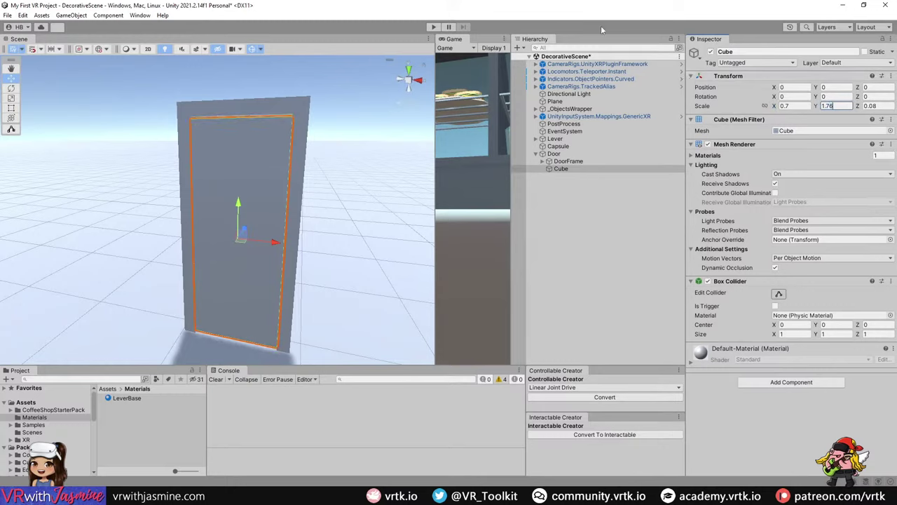
- Rename the door panel cube to Door
{"action": "left_click", "coordinate": [601, 218]}
{"action": "right_click_drag", "start_coordinate": [417, 216], "coordinate": [375, 220]}
{"action": "left_click", "coordinate": [258, 228]}
{"action": "right_click_drag", "start_coordinate": [258, 228], "coordinate": [323, 279]}
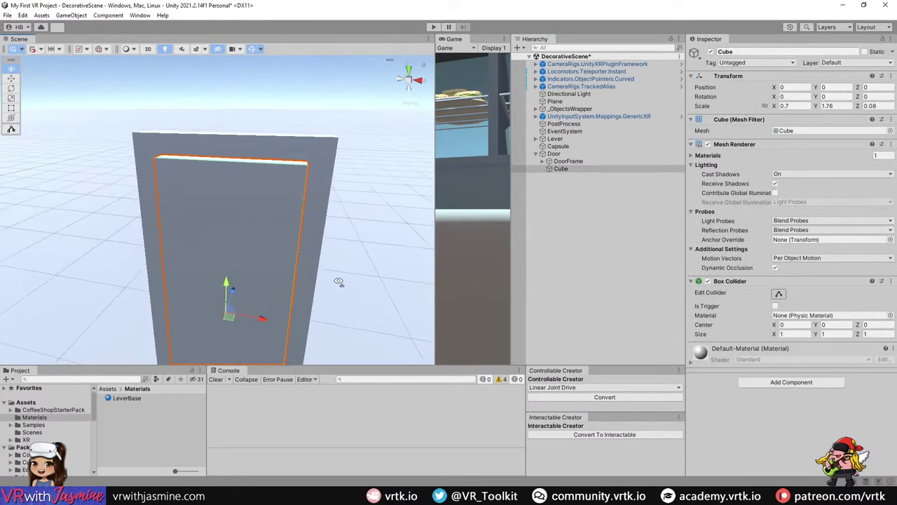
{"action": "left_click", "coordinate": [584, 169]}
{"action": "key", "text": "F2"}
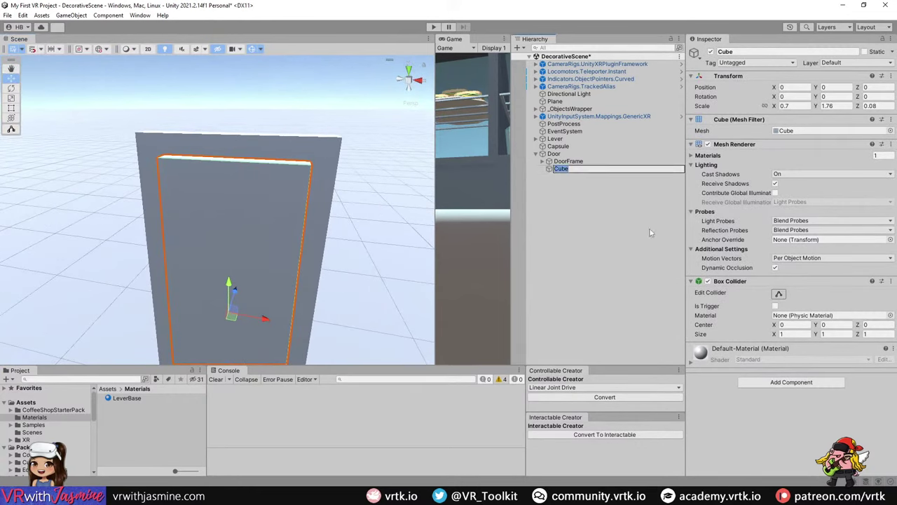
{"action": "type", "text": "Door"}
{"action": "key", "text": "Return"}
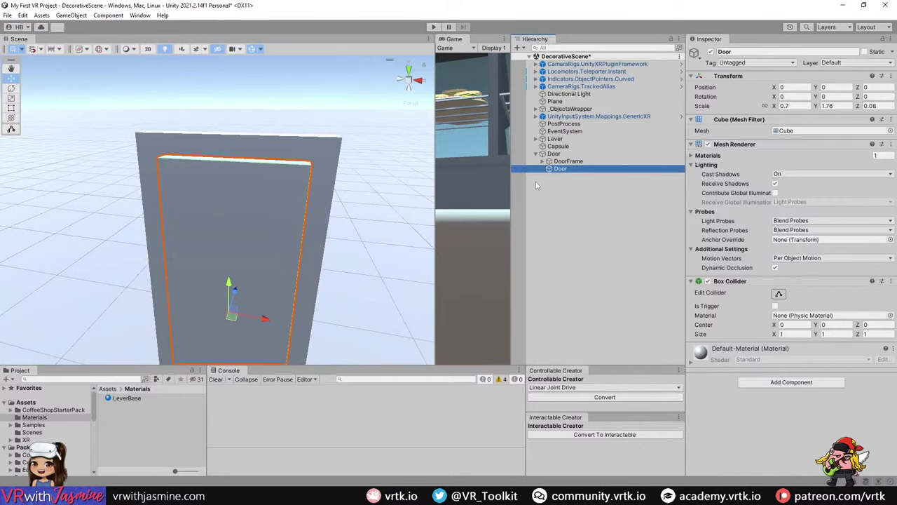
- Set the Door's Transform Scale Z to 0.06, making it 0.7 × 1.76 × 0.06, and frame it
{"action": "right_click_drag", "start_coordinate": [421, 221], "coordinate": [252, 274]}
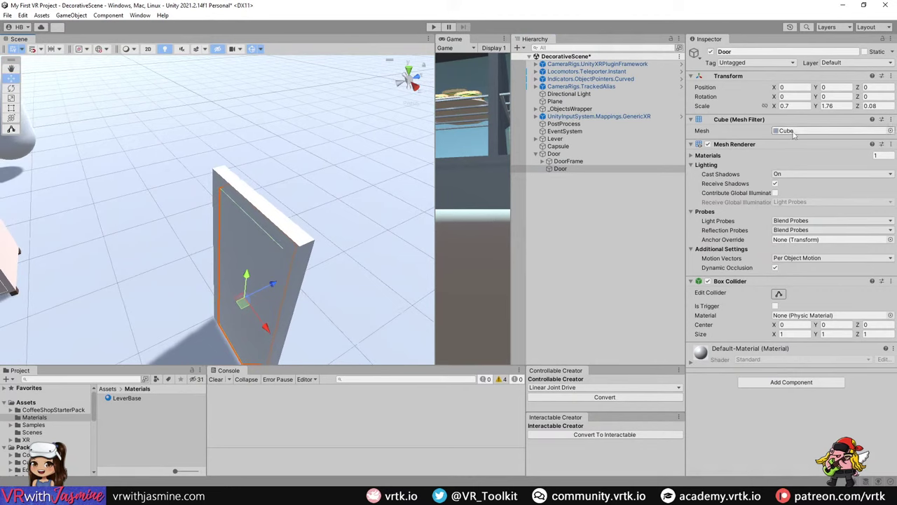
{"action": "left_click", "coordinate": [786, 106]}
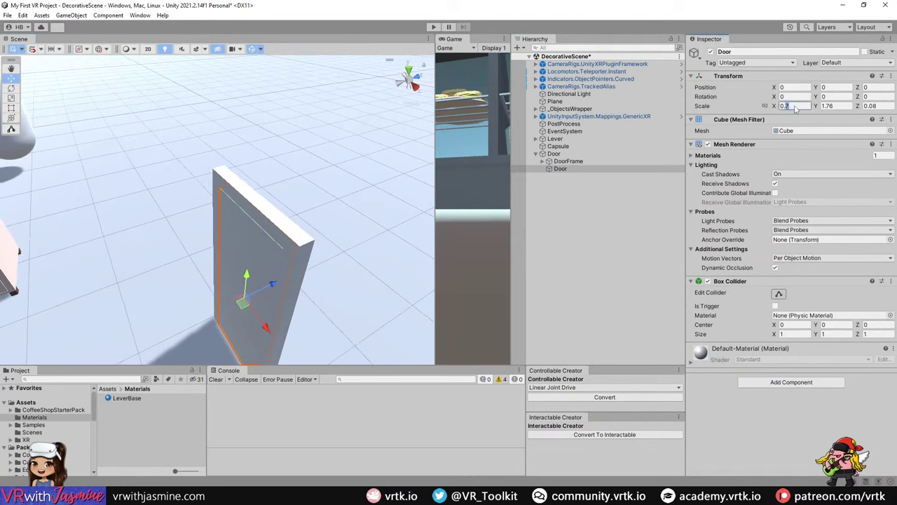
{"action": "left_click", "coordinate": [873, 106]}
{"action": "type", "text": "0.06"}
{"action": "key", "text": "Return"}
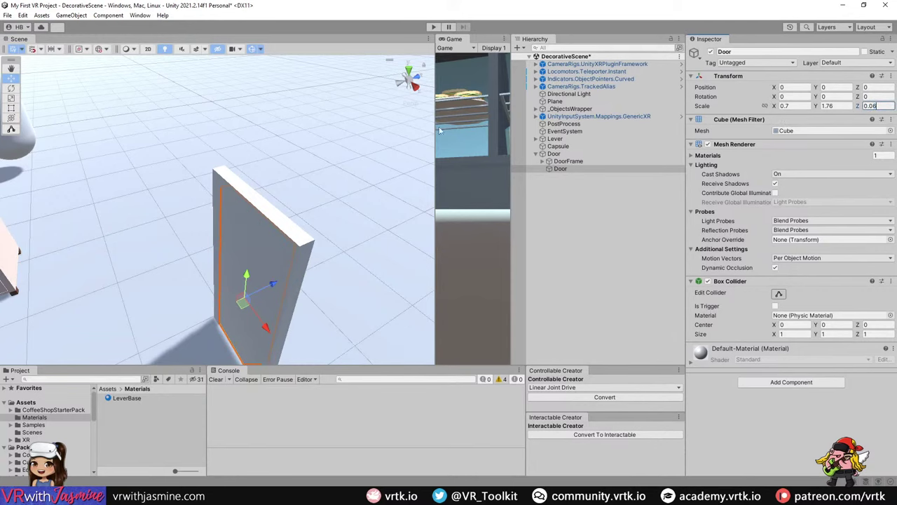
{"action": "key", "text": "f"}
{"action": "left_click", "coordinate": [561, 169]}
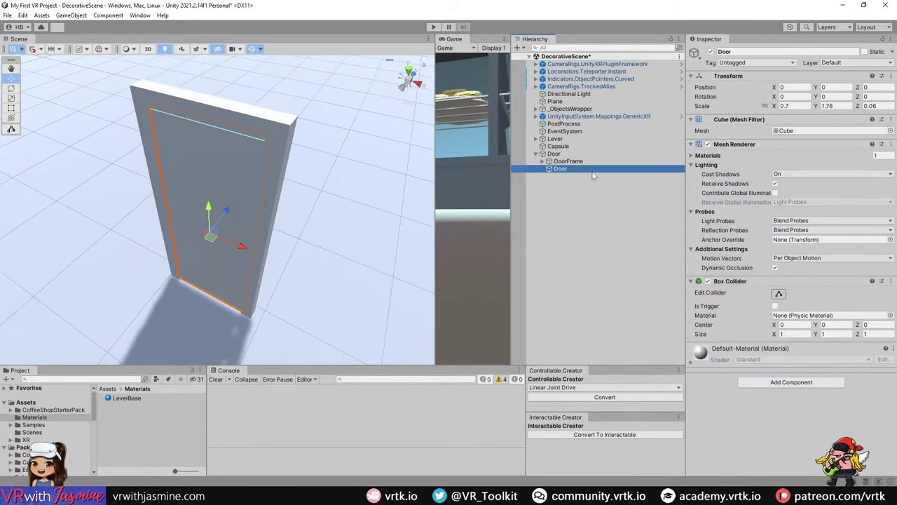
{"action": "left_click", "coordinate": [569, 386]}
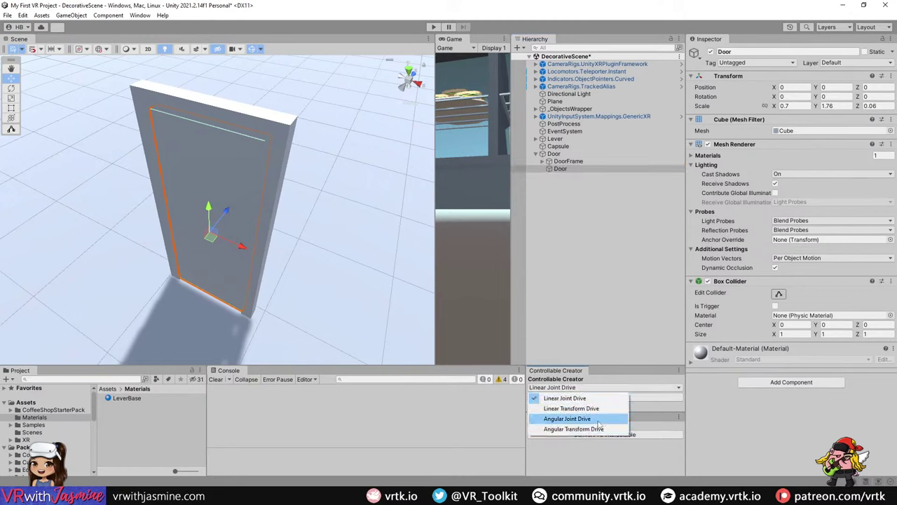
- Convert the Door into an Angular Joint Drive with the Controllable Creator
{"action": "left_click", "coordinate": [568, 418]}
{"action": "left_click", "coordinate": [609, 400]}
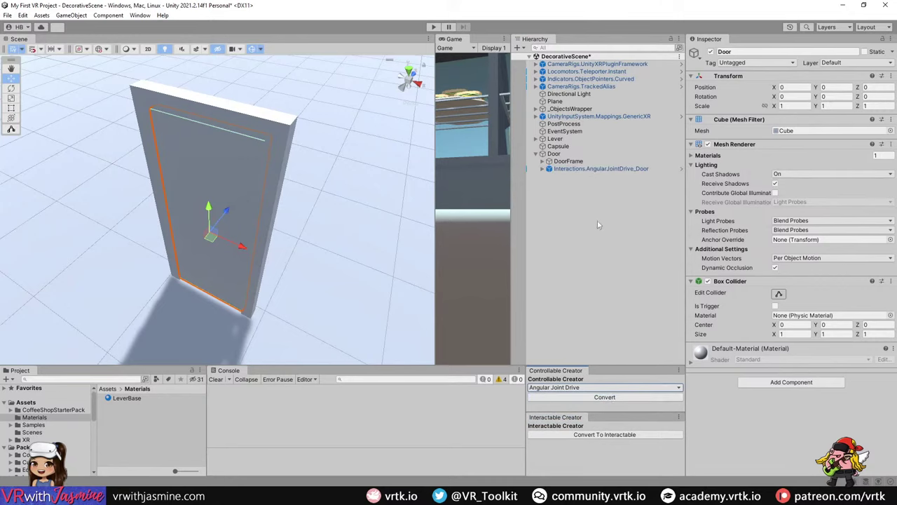
{"action": "left_click", "coordinate": [617, 169]}
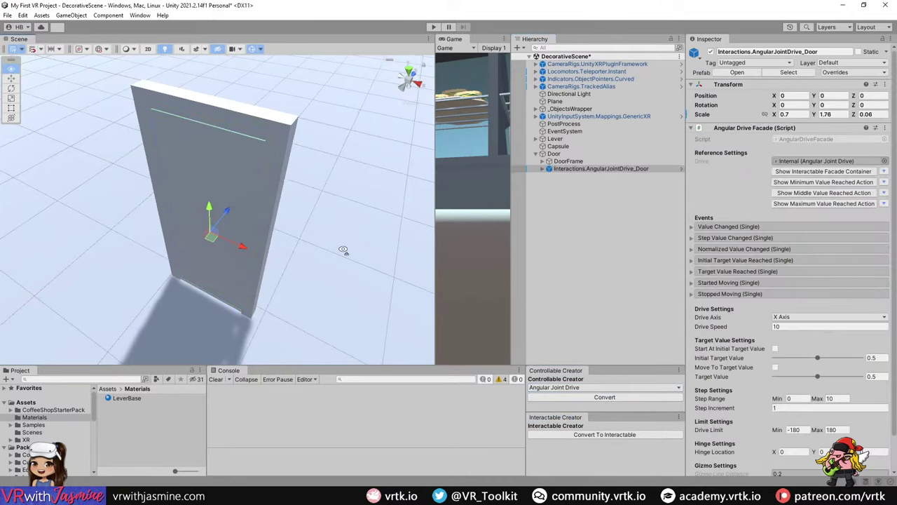
{"action": "scroll", "coordinate": [419, 223], "scroll_direction": "down", "scroll_amount": 3}
{"action": "left_click_drag", "start_coordinate": [419, 223], "coordinate": [435, 279], "text": "alt"}
{"action": "scroll", "coordinate": [420, 263], "scroll_direction": "up", "scroll_amount": 3}
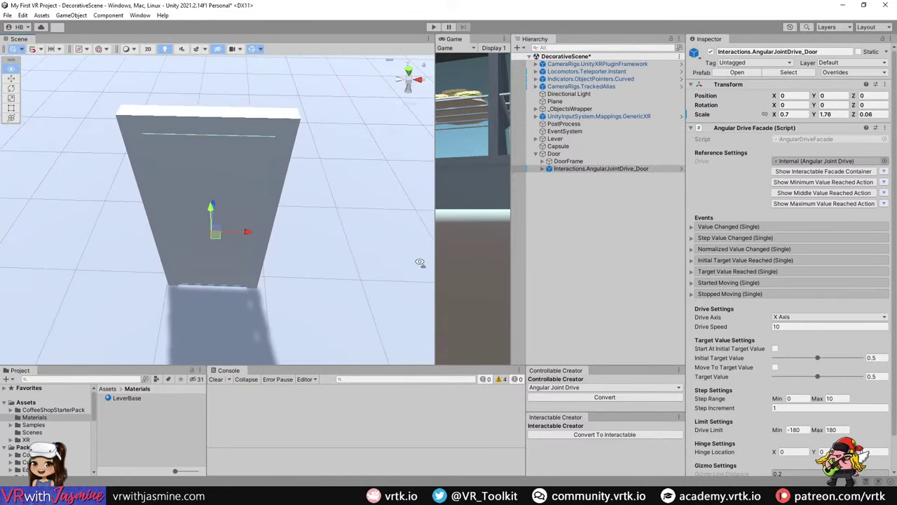
- Expand Internal > JointContainer > Joint > Interactions.Interactable > MeshContainer and select the nested Door
{"action": "left_click", "coordinate": [545, 171]}
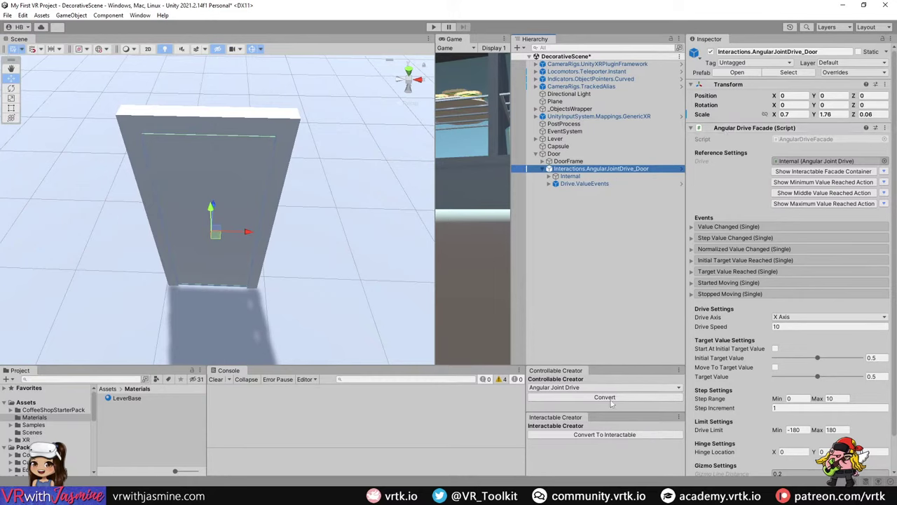
{"action": "left_click", "coordinate": [550, 176]}
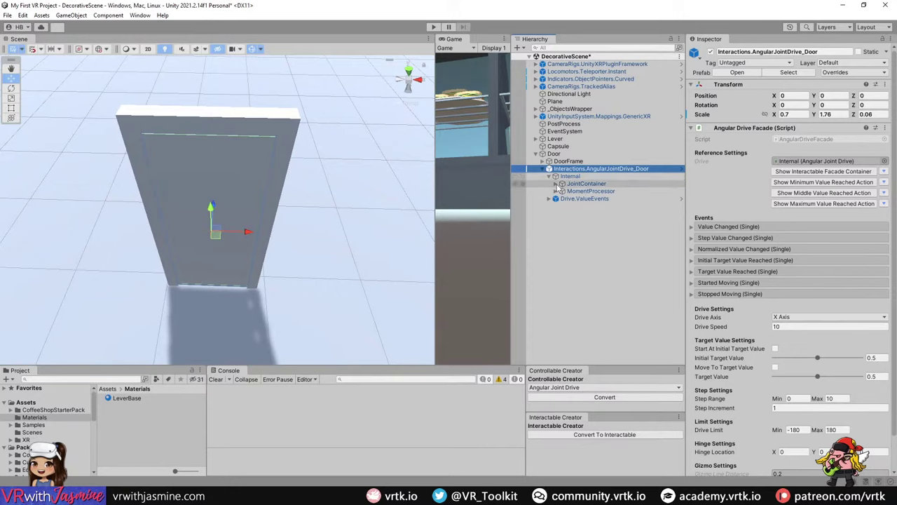
{"action": "left_click", "coordinate": [556, 183]}
{"action": "left_click", "coordinate": [563, 190]}
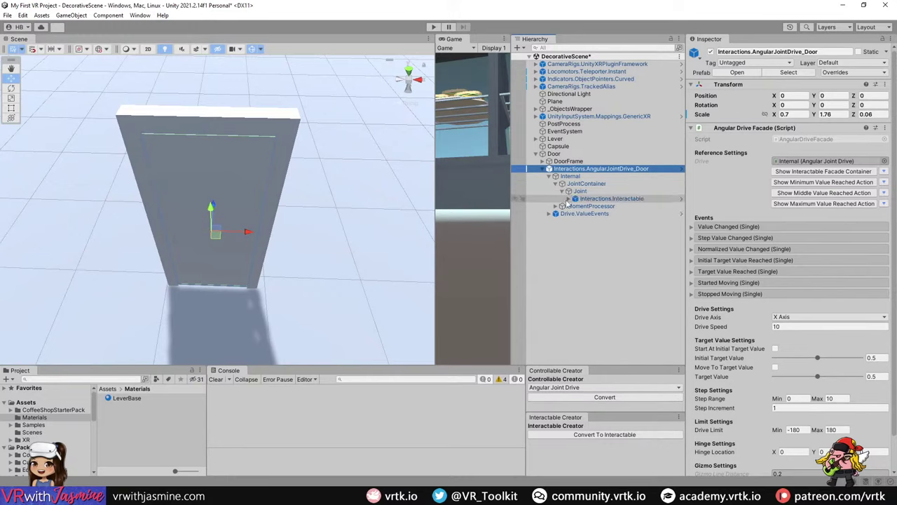
{"action": "left_click", "coordinate": [569, 199]}
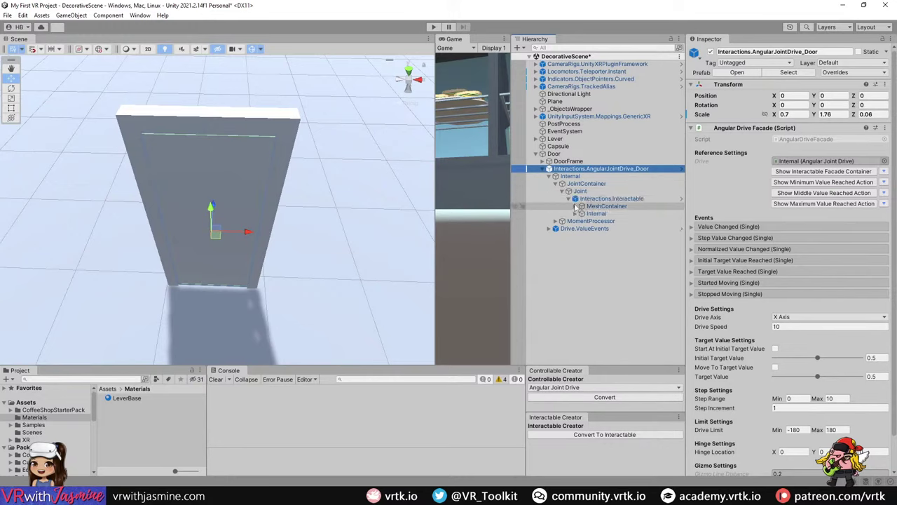
{"action": "left_click", "coordinate": [575, 206]}
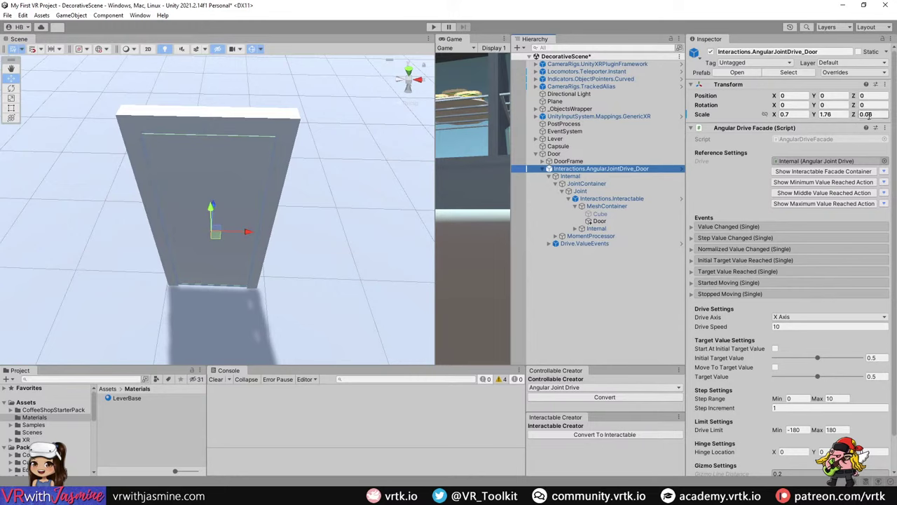
{"action": "left_click", "coordinate": [611, 222]}
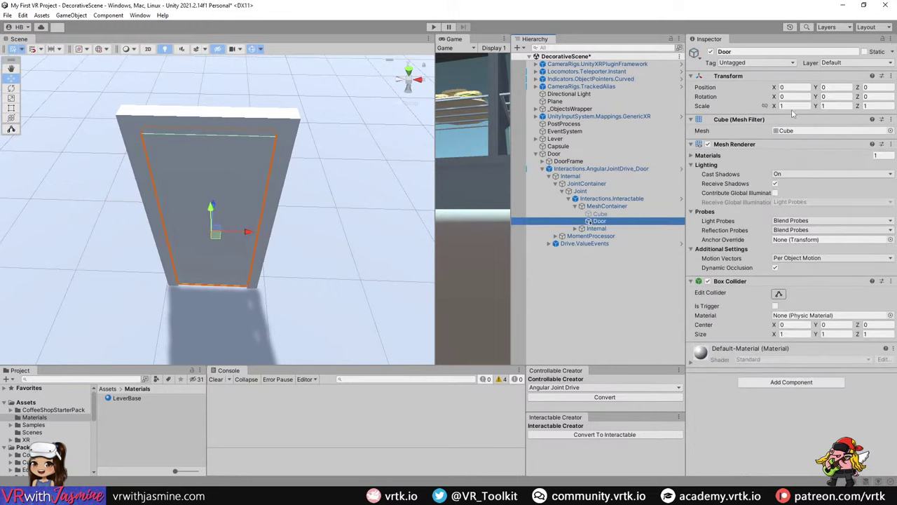
- Compare the transform options of AngularJointDrive_Door and the nested Door mesh
{"action": "left_click", "coordinate": [633, 169]}
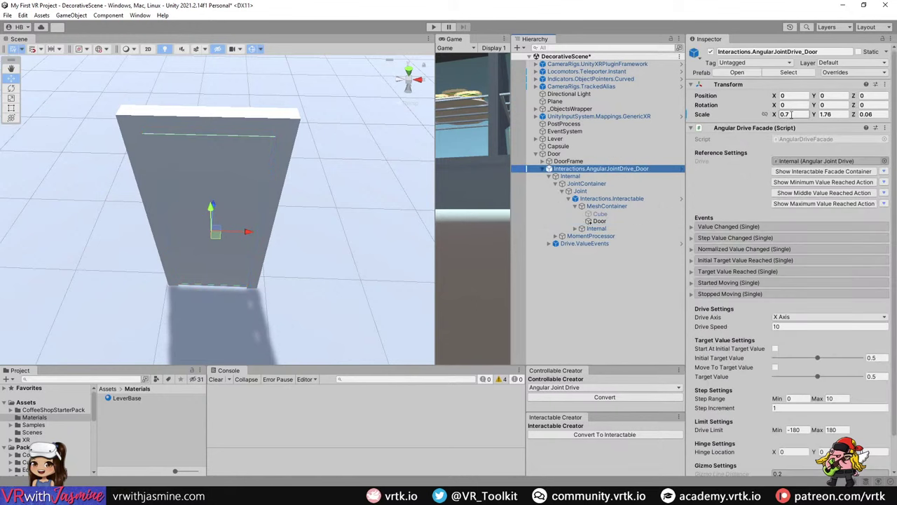
{"action": "left_click", "coordinate": [884, 85]}
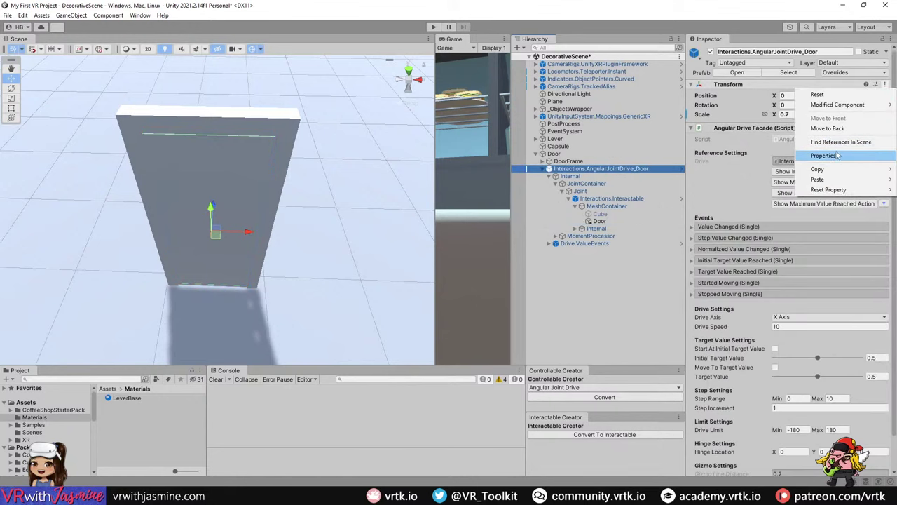
{"action": "mouse_move", "coordinate": [817, 169]}
{"action": "left_click", "coordinate": [607, 221]}
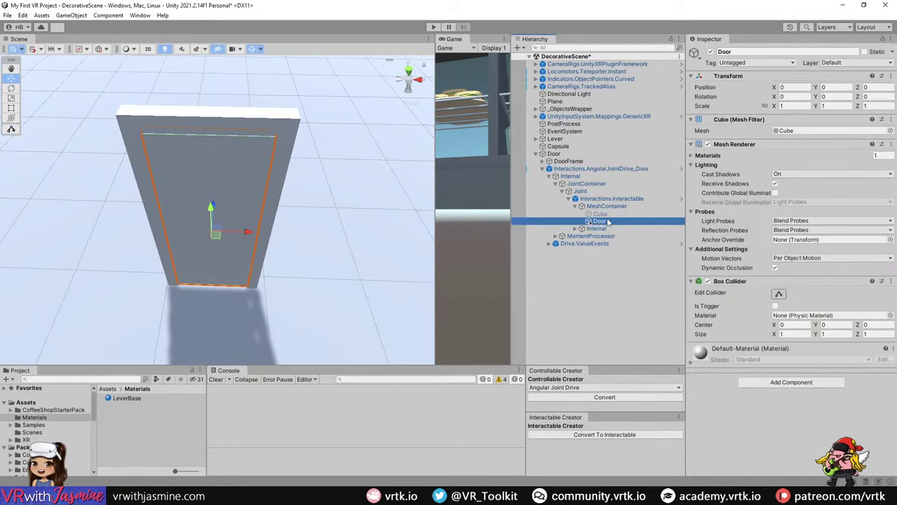
{"action": "left_click", "coordinate": [890, 76]}
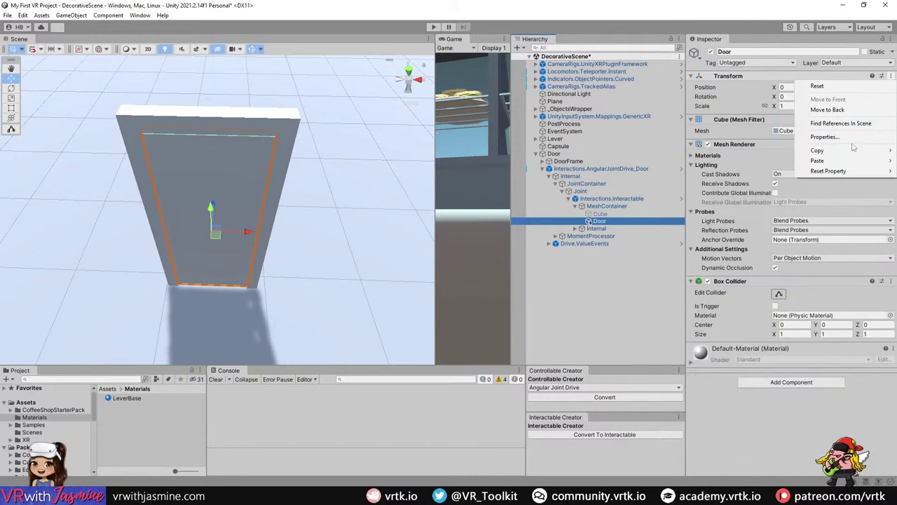
{"action": "mouse_move", "coordinate": [841, 161]}
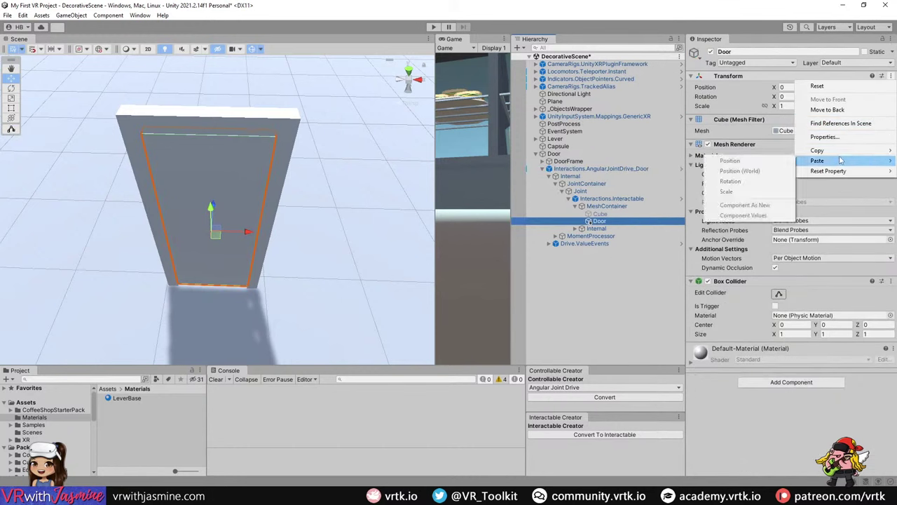
{"action": "left_click", "coordinate": [615, 171]}
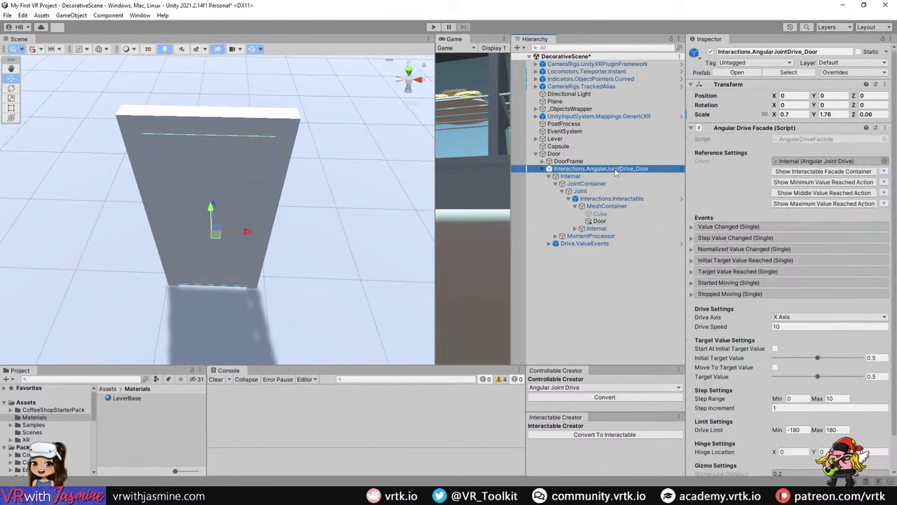
{"action": "left_click", "coordinate": [599, 220]}
- Enter the nested Door's scale as X 0.7, Y 1.76 and Z 0.6
{"action": "type", "text": "0.7"}
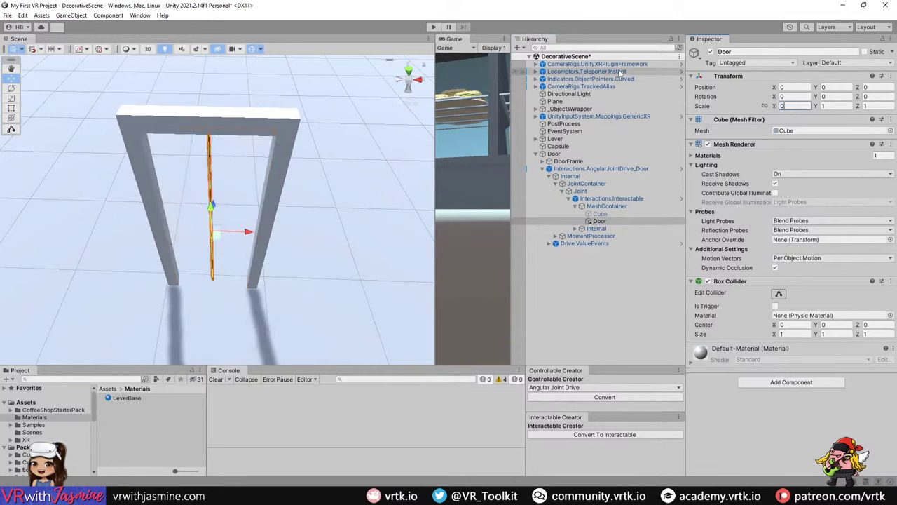
{"action": "key", "text": "Tab"}
{"action": "type", "text": "1.76"}
{"action": "key", "text": "Tab"}
{"action": "type", "text": "0.6"}
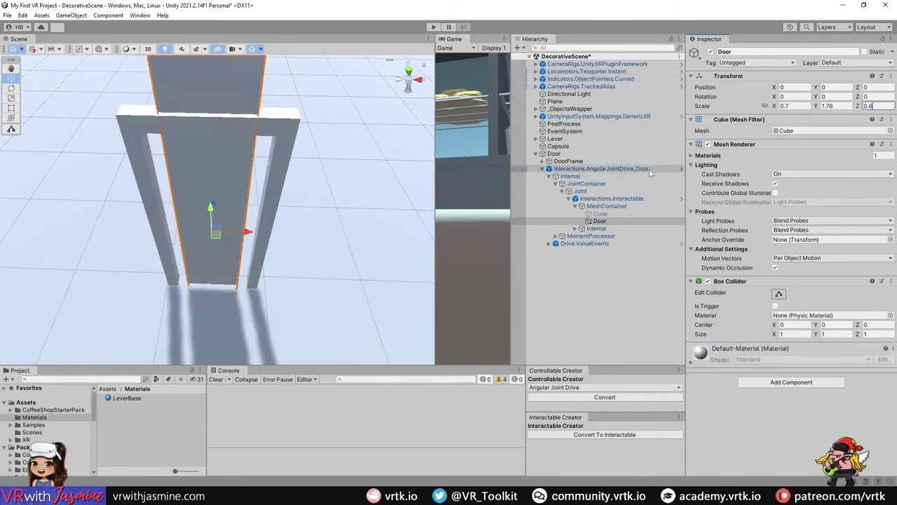
- Set the AngularJointDrive_Door object's scale to 1, 1, 1
{"action": "left_click", "coordinate": [601, 169]}
{"action": "left_click", "coordinate": [792, 115]}
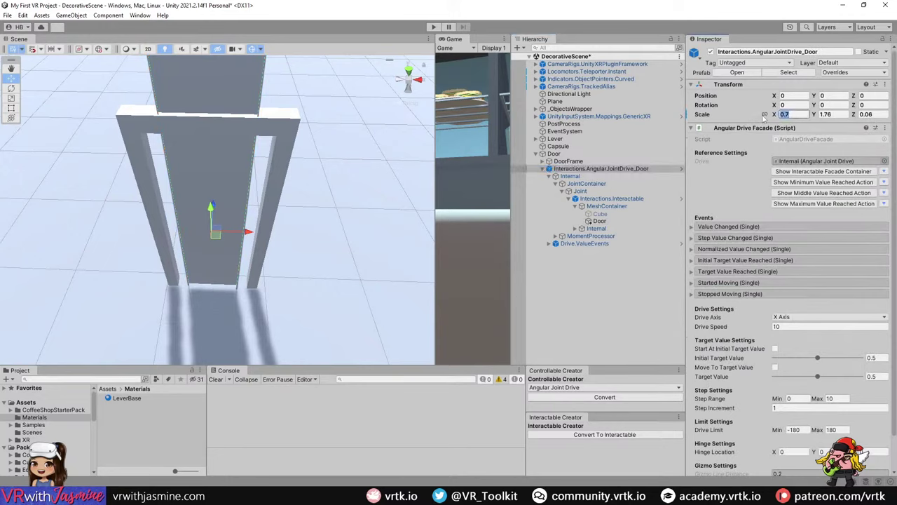
{"action": "type", "text": "1"}
{"action": "left_click", "coordinate": [847, 114]}
{"action": "type", "text": "1"}
{"action": "key", "text": "Tab"}
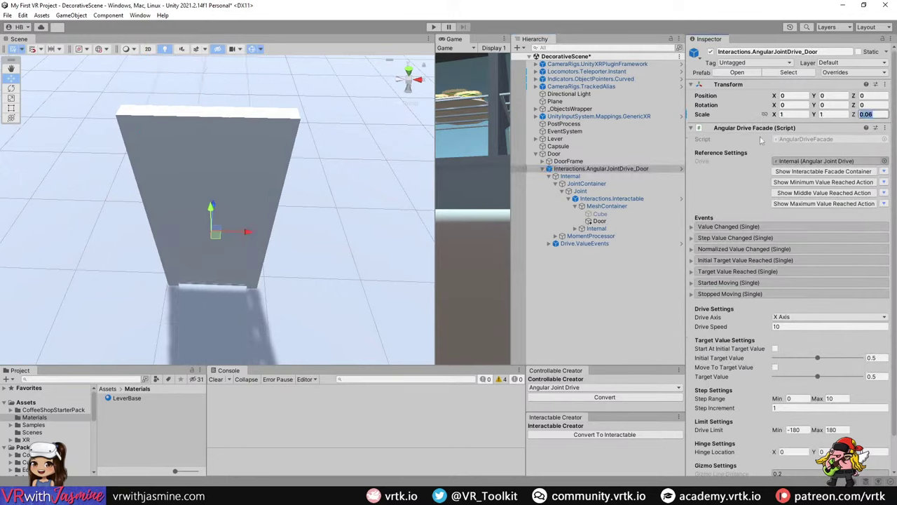
{"action": "type", "text": "1"}
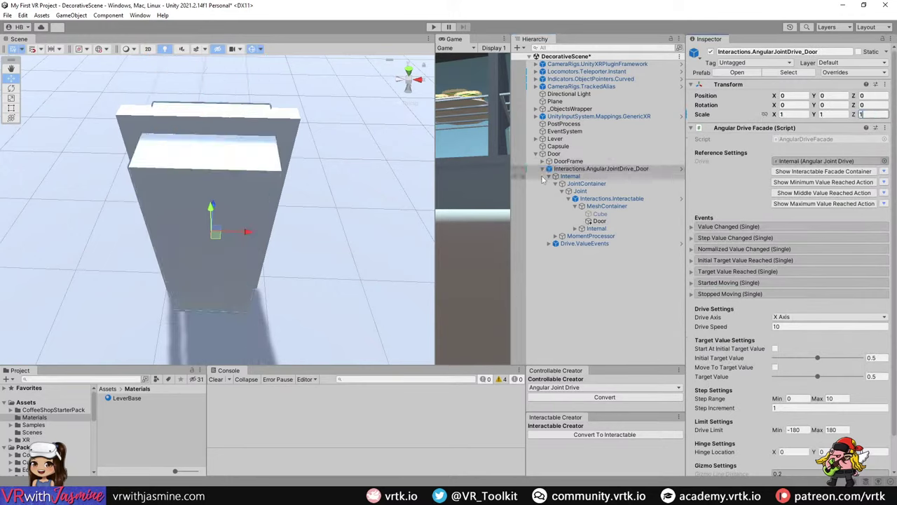
- Reselect the nested Door and correct its Z scale to 0.06, checking the thin panel in the frame
{"action": "left_click", "coordinate": [630, 222]}
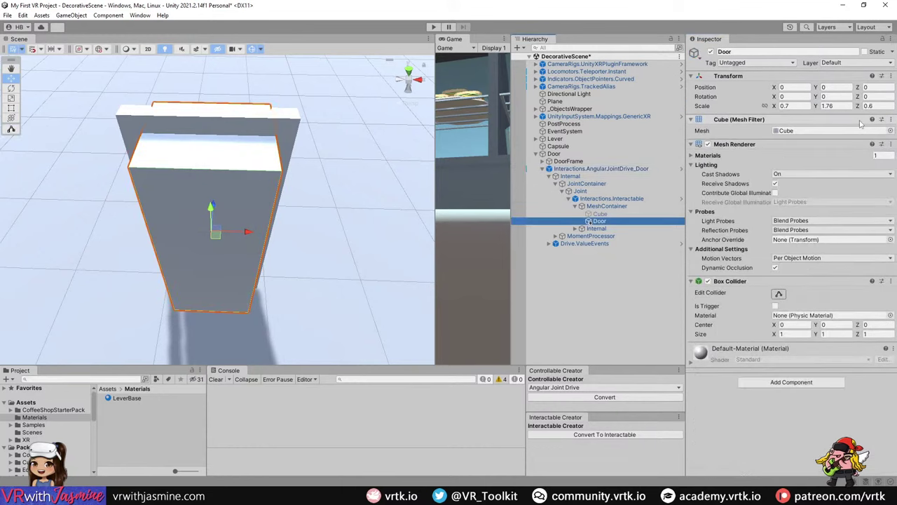
{"action": "left_click", "coordinate": [610, 199]}
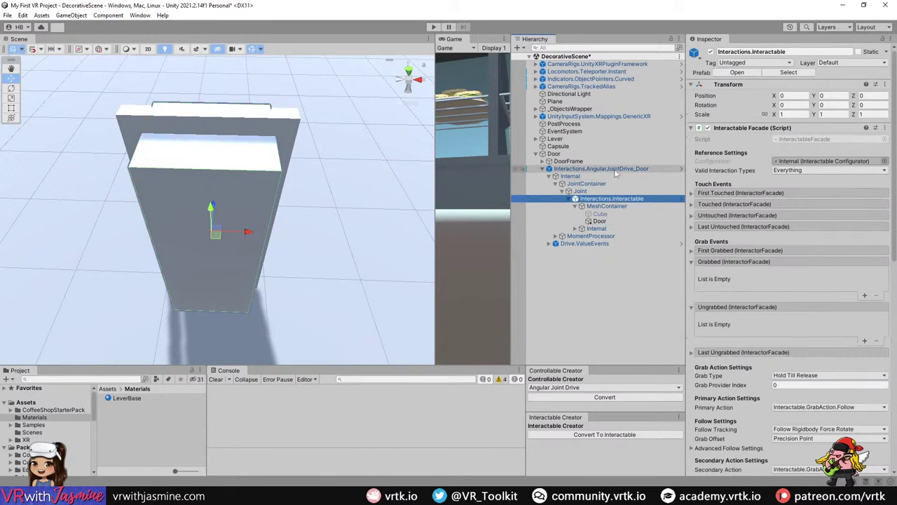
{"action": "left_click", "coordinate": [619, 171]}
{"action": "left_click_drag", "start_coordinate": [337, 203], "coordinate": [203, 196], "text": "alt"}
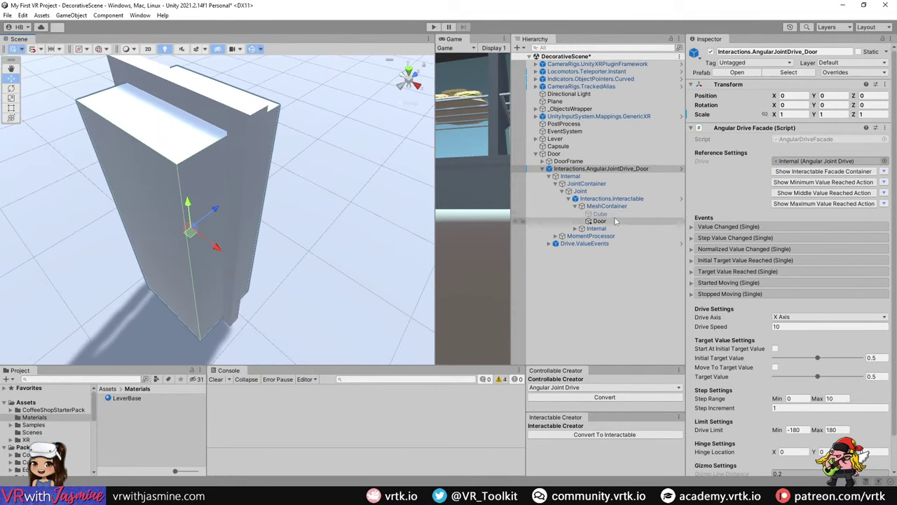
{"action": "left_click", "coordinate": [548, 170]}
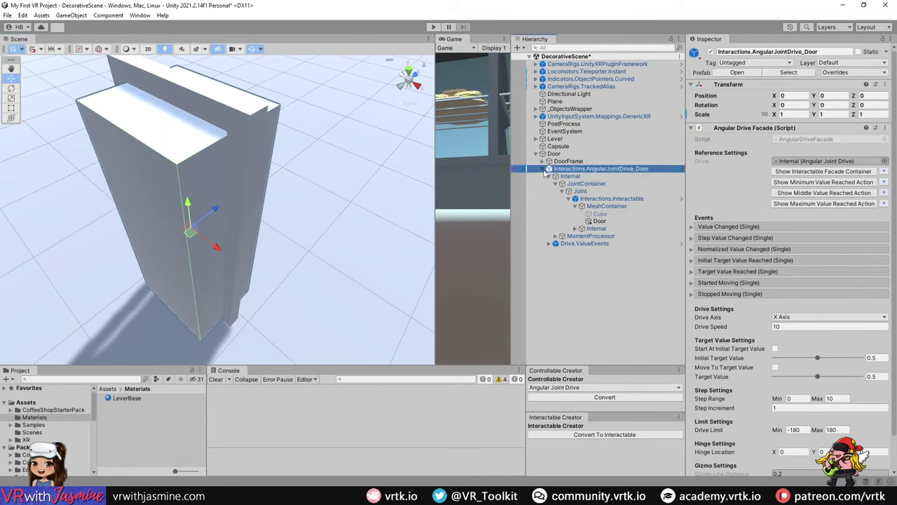
{"action": "left_click", "coordinate": [547, 170]}
{"action": "left_click", "coordinate": [548, 170]}
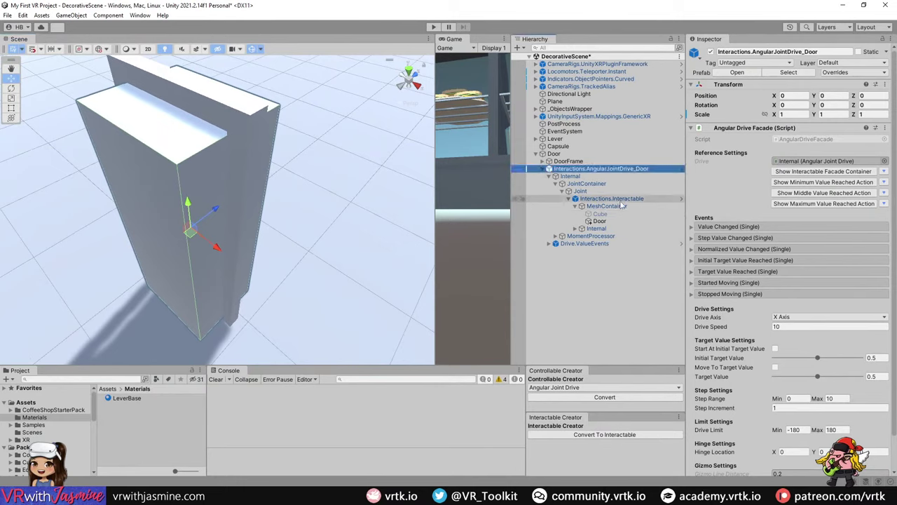
{"action": "left_click", "coordinate": [611, 199]}
{"action": "left_click", "coordinate": [617, 221]}
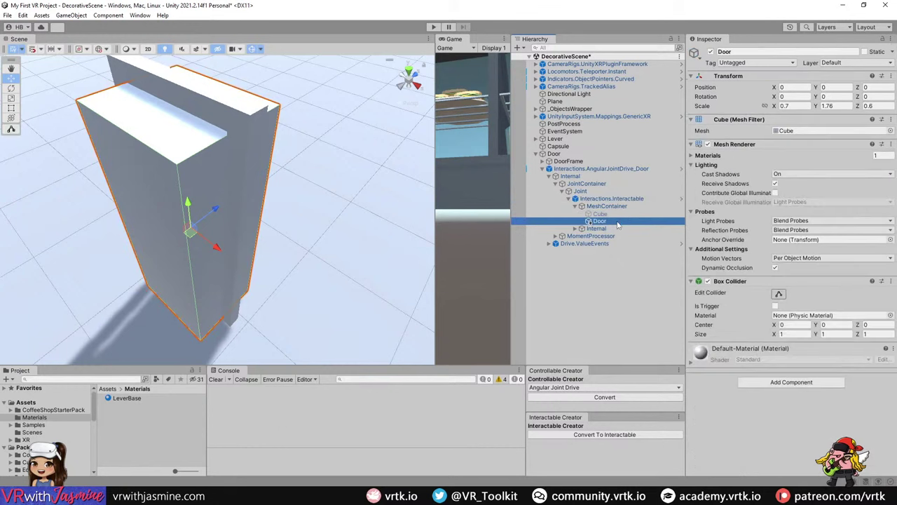
{"action": "left_click", "coordinate": [875, 105]}
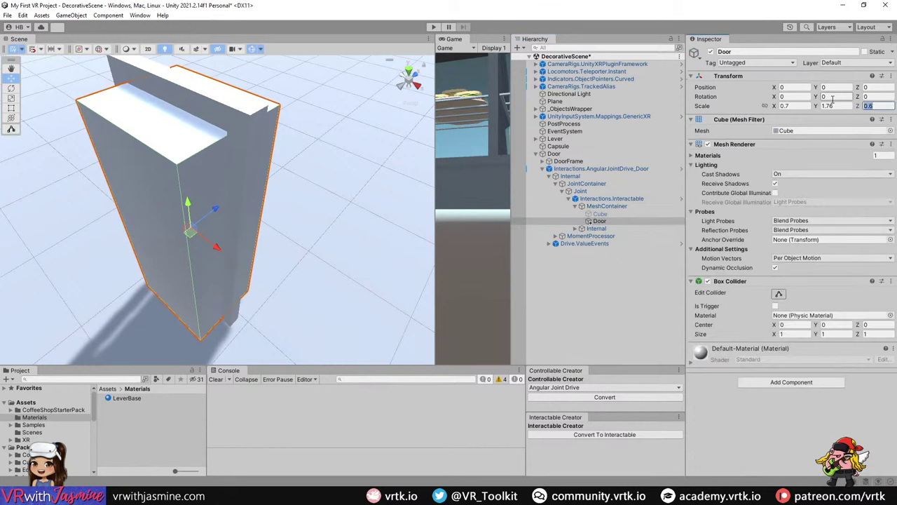
{"action": "type", "text": "0.1"}
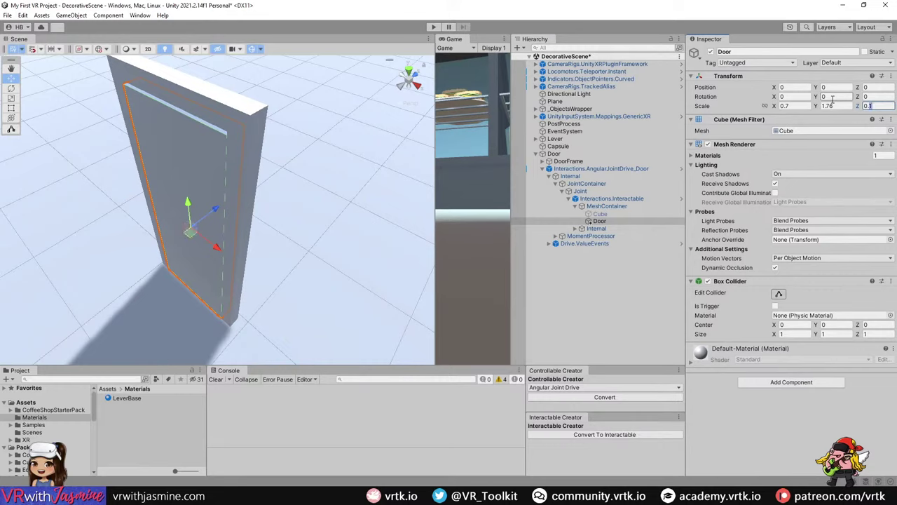
{"action": "type", "text": "0.0"}
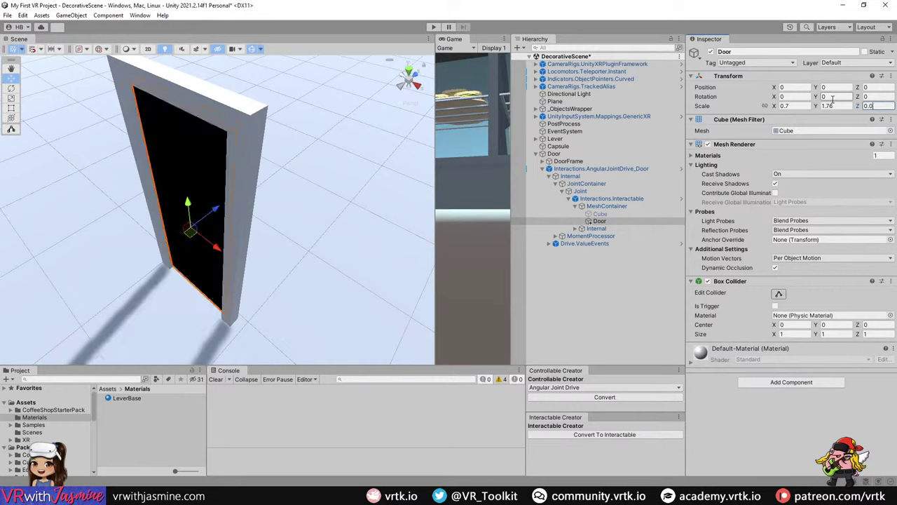
{"action": "type", "text": "6"}
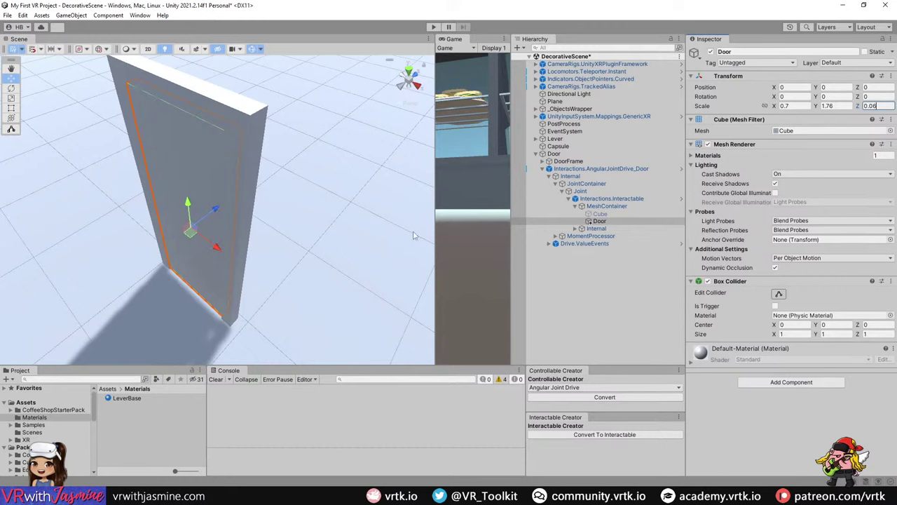
{"action": "right_click_drag", "start_coordinate": [230, 238], "coordinate": [184, 211]}
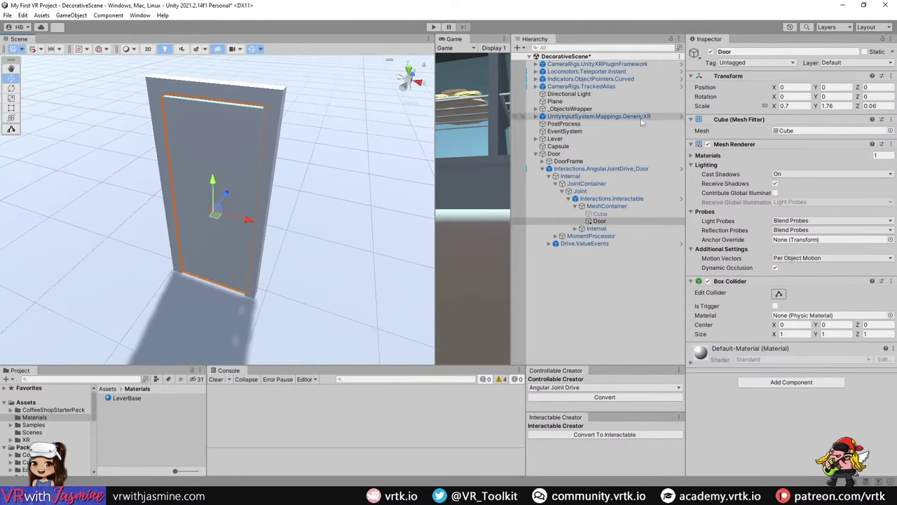
- Set the AngularJointDrive_Door's Drive Axis to Y Axis
{"action": "left_click", "coordinate": [615, 169]}
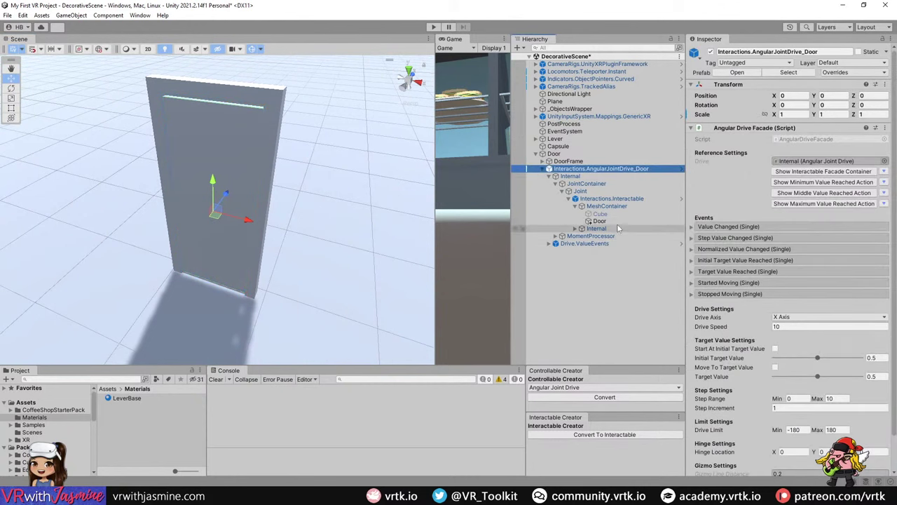
{"action": "right_click_drag", "start_coordinate": [355, 221], "coordinate": [230, 180]}
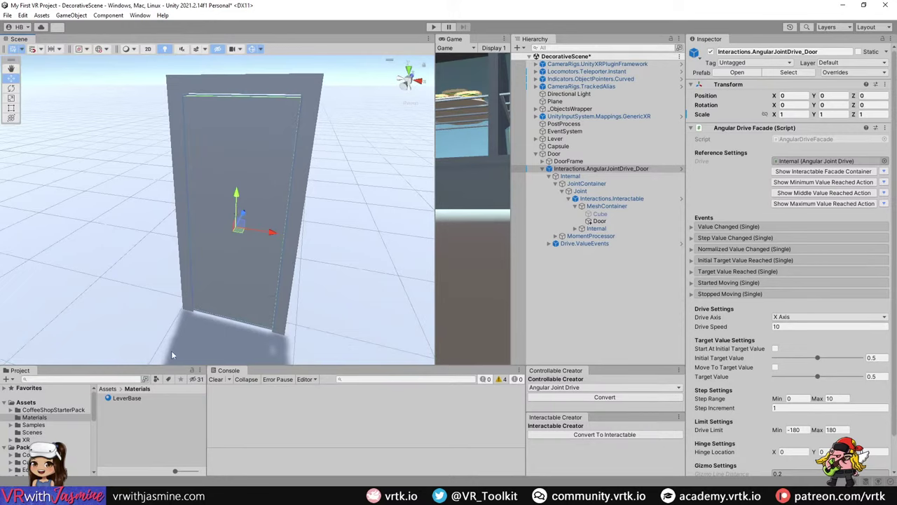
{"action": "left_click", "coordinate": [810, 318]}
{"action": "left_click", "coordinate": [799, 338]}
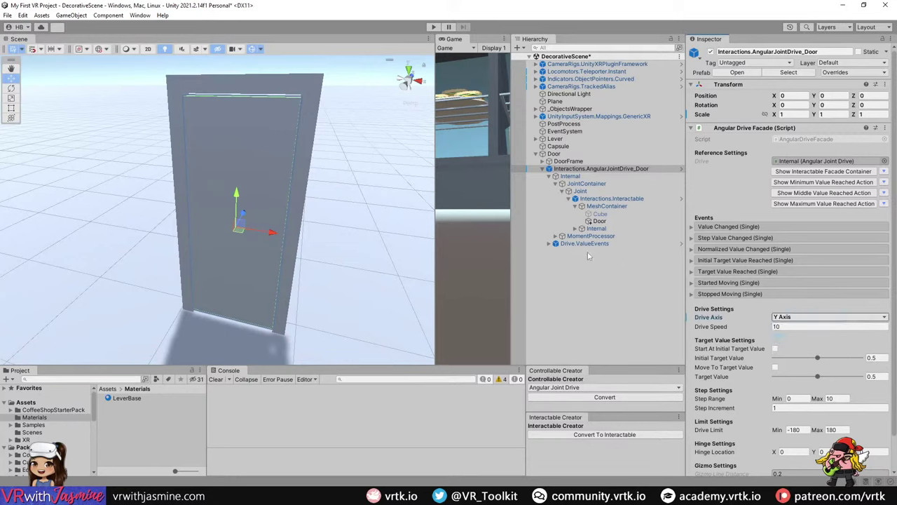
- Set Gizmo Line Distance to 2 and Gizmo Sphere Radius to 0.05
{"action": "scroll", "coordinate": [777, 419], "scroll_direction": "down", "scroll_amount": 1}
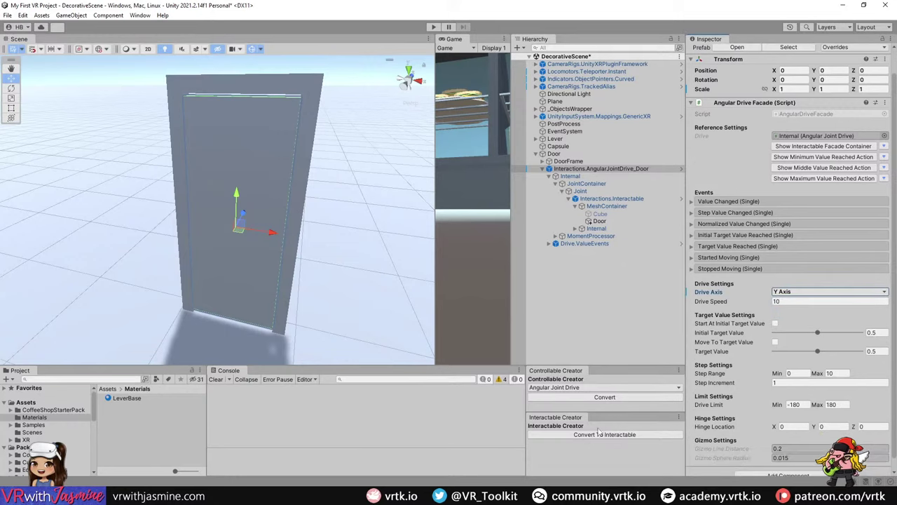
{"action": "left_click", "coordinate": [782, 459]}
{"action": "type", "text": "0.1"}
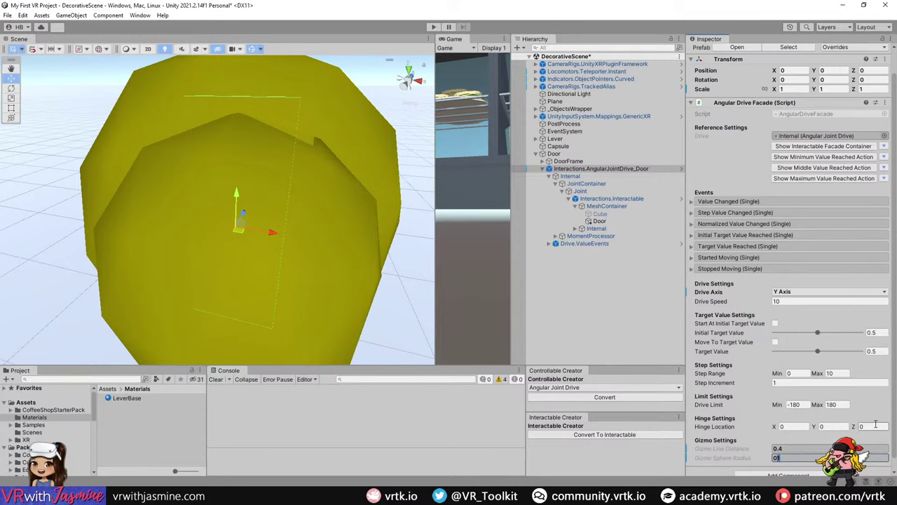
{"action": "type", "text": "."}
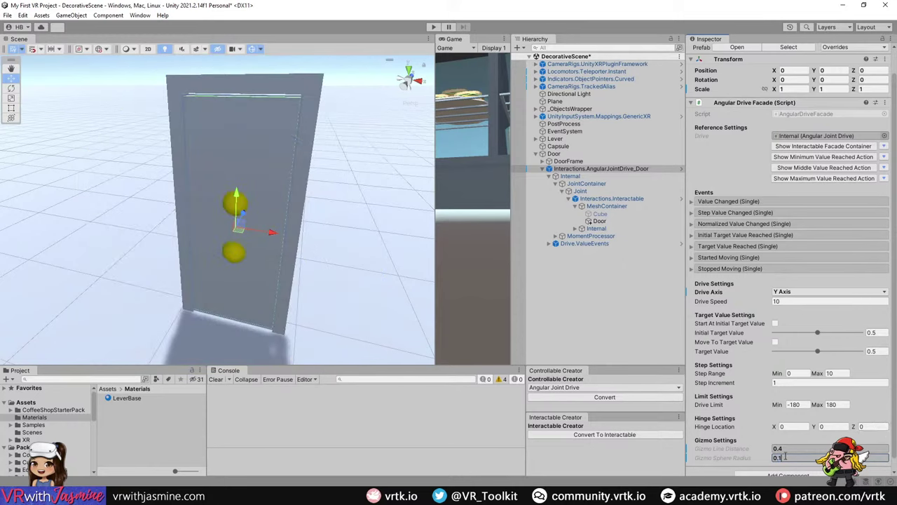
{"action": "left_click", "coordinate": [780, 448]}
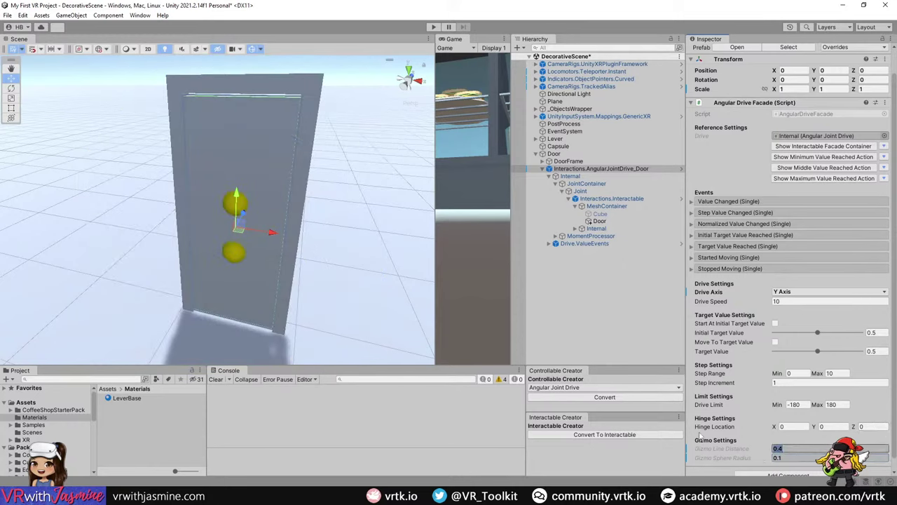
{"action": "type", "text": "2"}
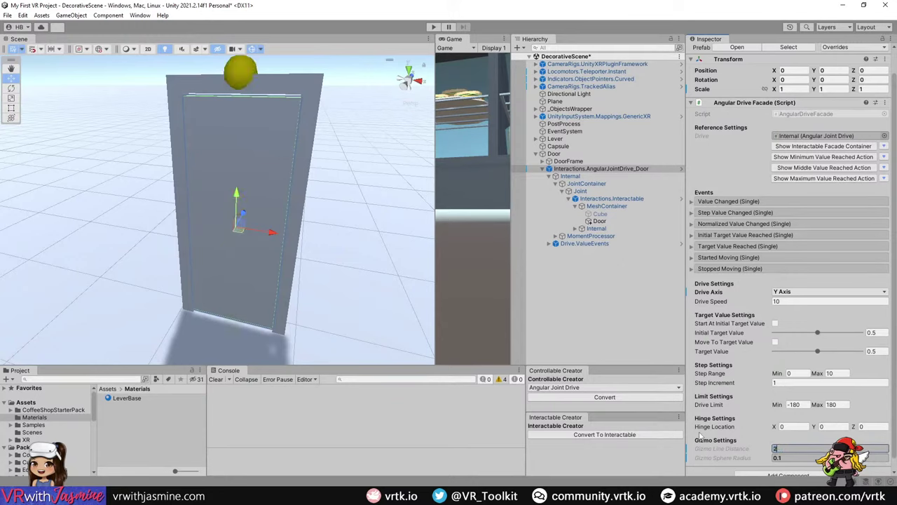
{"action": "left_click", "coordinate": [778, 458]}
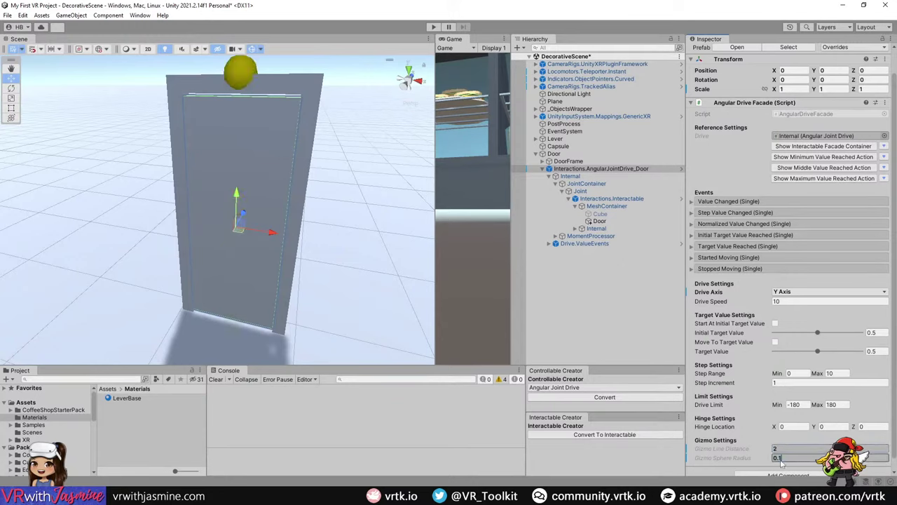
{"action": "type", "text": "0.05"}
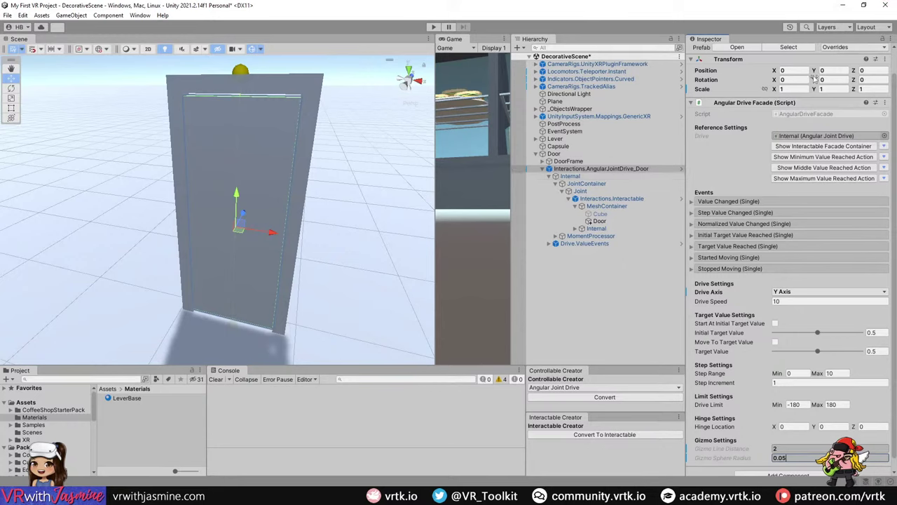
- Test-swing the door on its hinge, then undo back to rotation 0
{"action": "left_click_drag", "start_coordinate": [814, 79], "coordinate": [866, 80]}
{"action": "left_click_drag", "start_coordinate": [187, 223], "coordinate": [252, 148]}
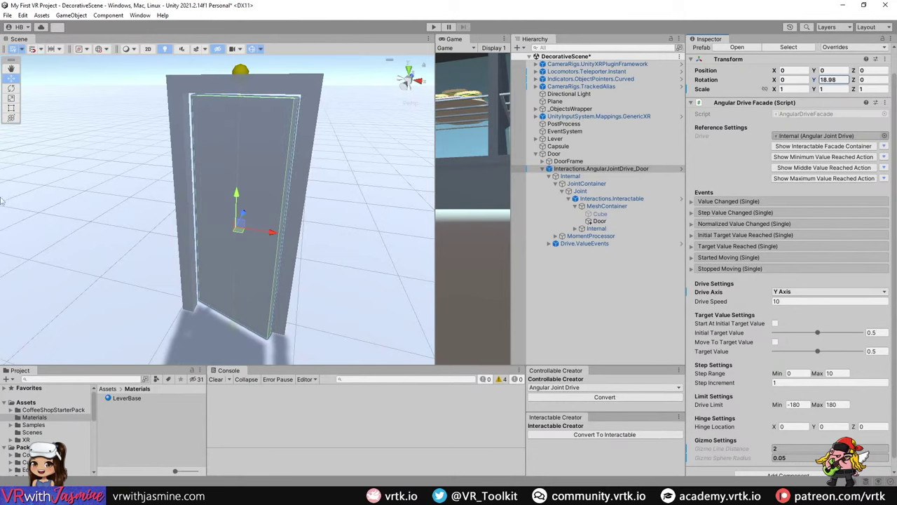
{"action": "key", "text": "ctrl+z"}
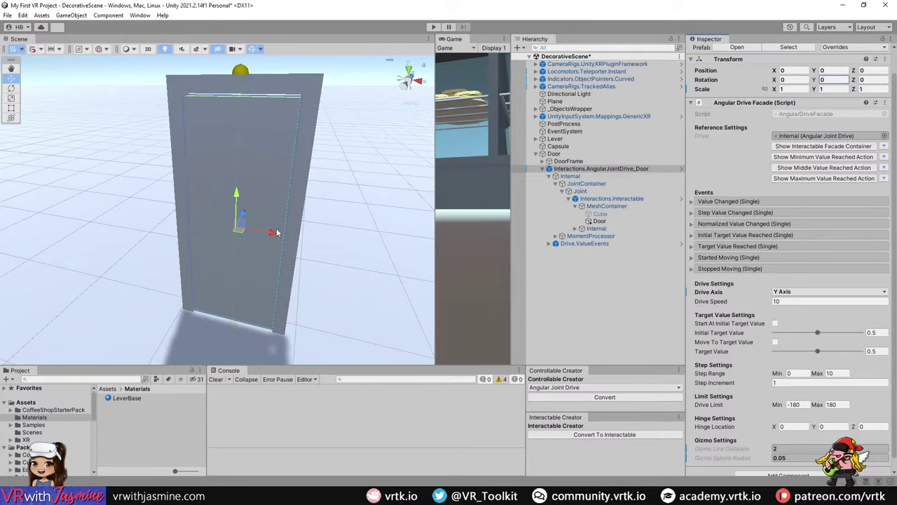
- Set the drive's Hinge Location X to -0.35
{"action": "left_click", "coordinate": [784, 426]}
{"action": "type", "text": "-0.7"}
{"action": "key", "text": "BackSpace"}
{"action": "type", "text": "35"}
{"action": "key", "text": "Return"}
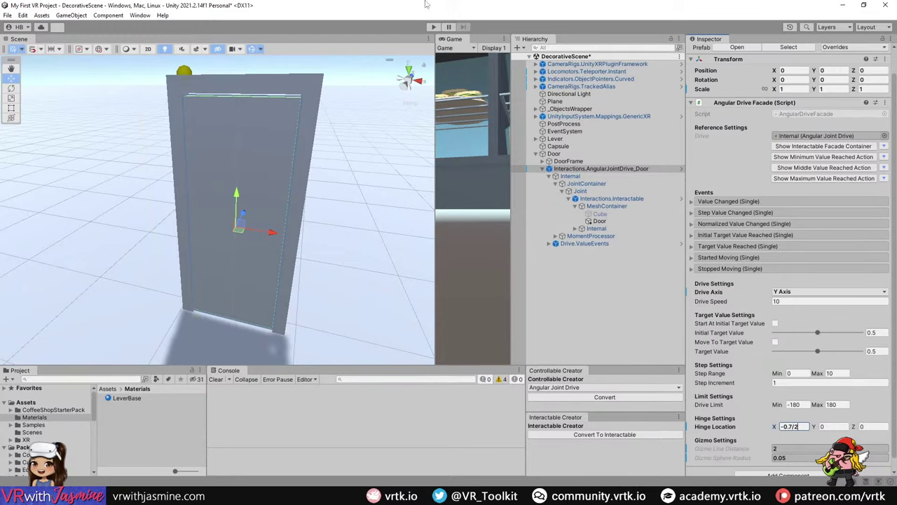
- Limit the drive's swing to Min -120 and Max 120
{"action": "scroll", "coordinate": [263, 219], "scroll_direction": "up", "scroll_amount": 3}
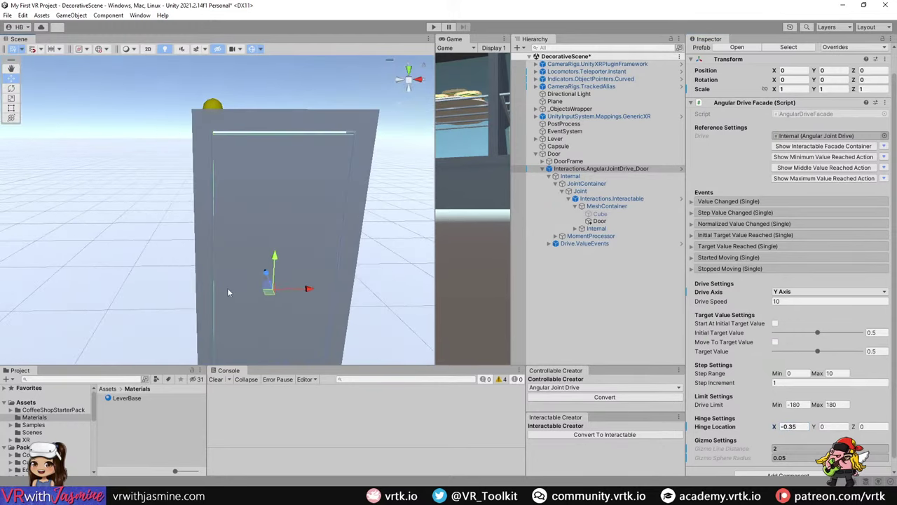
{"action": "left_click_drag", "start_coordinate": [219, 198], "coordinate": [280, 211], "text": "alt"}
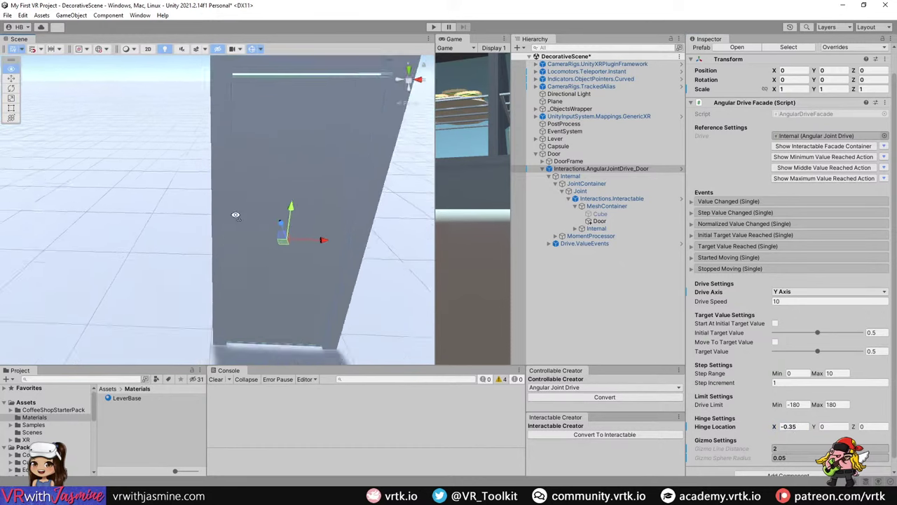
{"action": "scroll", "coordinate": [281, 210], "scroll_direction": "down", "scroll_amount": 3}
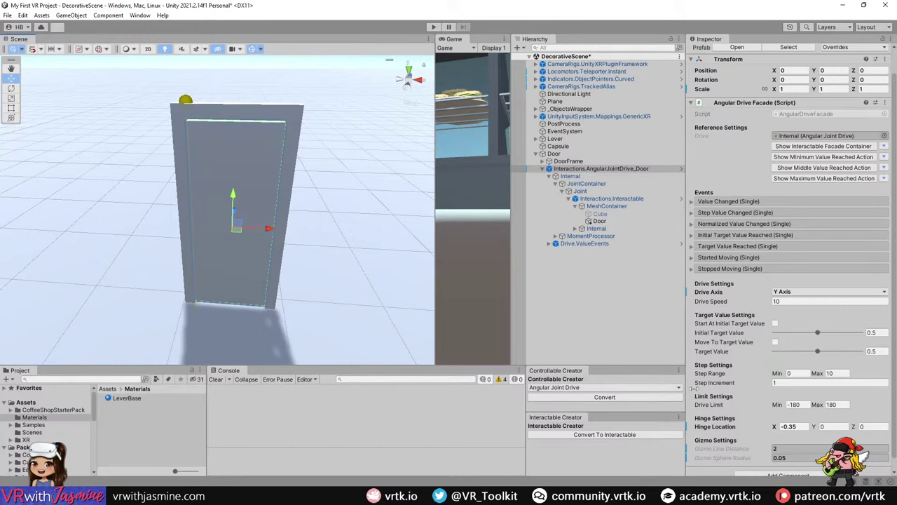
{"action": "left_click", "coordinate": [795, 405]}
{"action": "type", "text": "-20"}
{"action": "left_click", "coordinate": [834, 404]}
{"action": "type", "text": "0"}
{"action": "right_click_drag", "start_coordinate": [384, 257], "coordinate": [368, 231]}
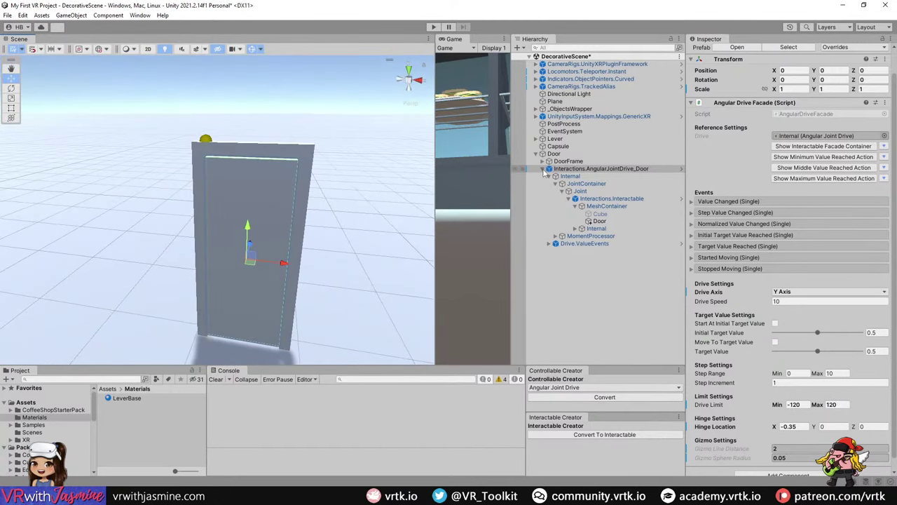
- Collapse the drive and expand DoorFrame to inspect its three cubes
{"action": "left_click", "coordinate": [545, 169]}
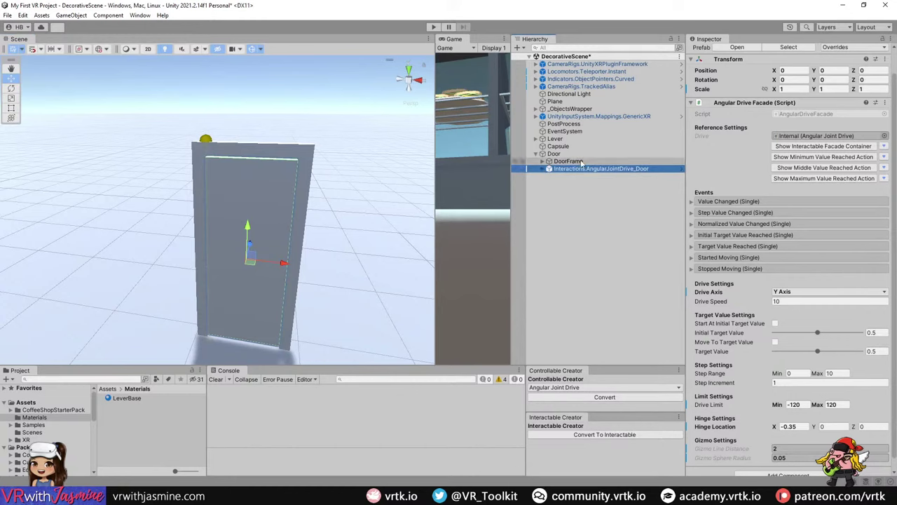
{"action": "left_click", "coordinate": [542, 162]}
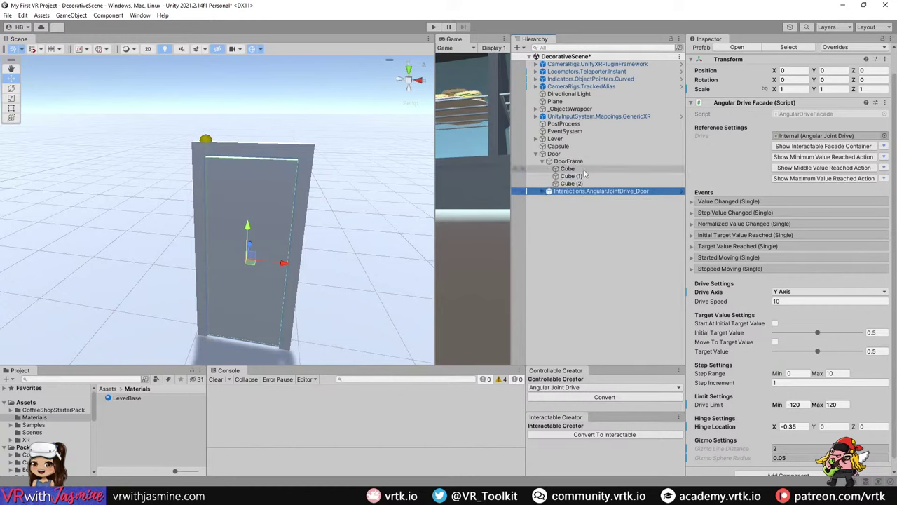
{"action": "left_click", "coordinate": [569, 169]}
{"action": "left_click", "coordinate": [593, 182]}
{"action": "left_click", "coordinate": [597, 175]}
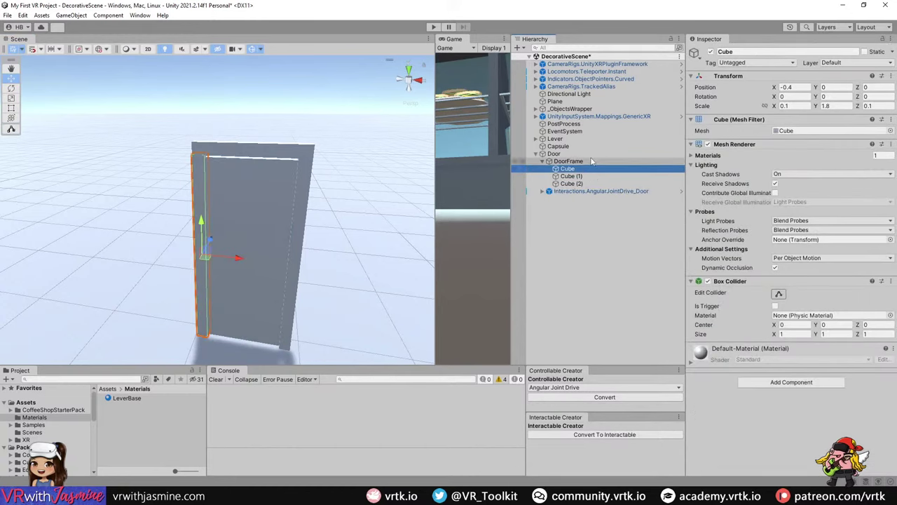
{"action": "left_click", "coordinate": [589, 153]}
- Check the three DoorFrame cubes' colliders, then select DoorFrame and run the scene in Play mode
{"action": "left_click", "coordinate": [606, 192]}
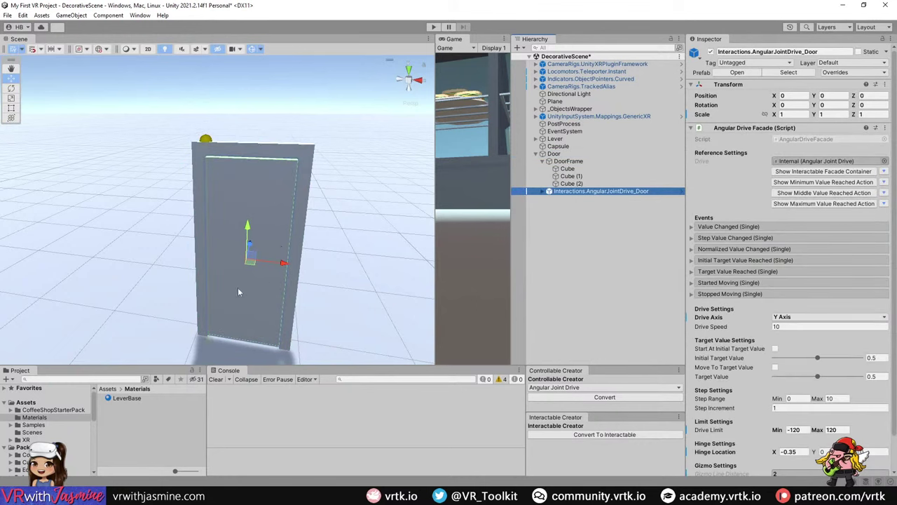
{"action": "left_click", "coordinate": [569, 169]}
{"action": "left_click", "coordinate": [599, 183], "text": "shift"}
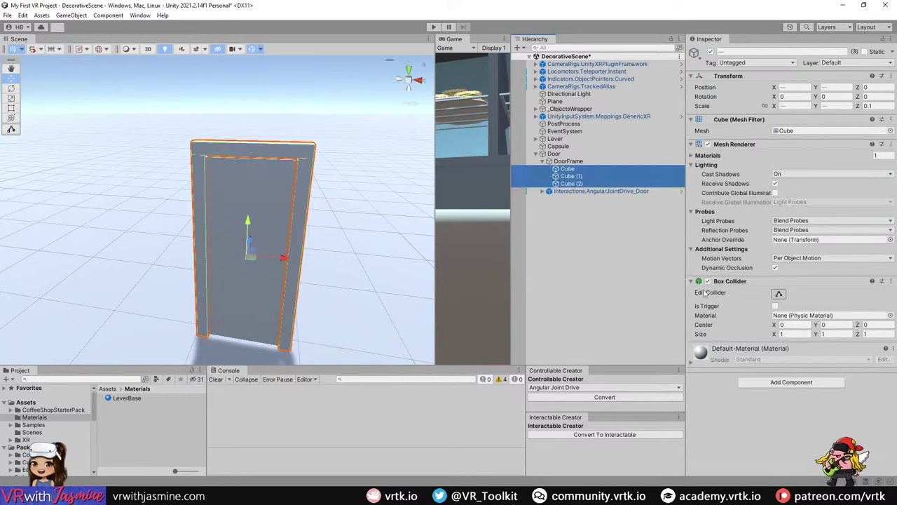
{"action": "right_click", "coordinate": [577, 222]}
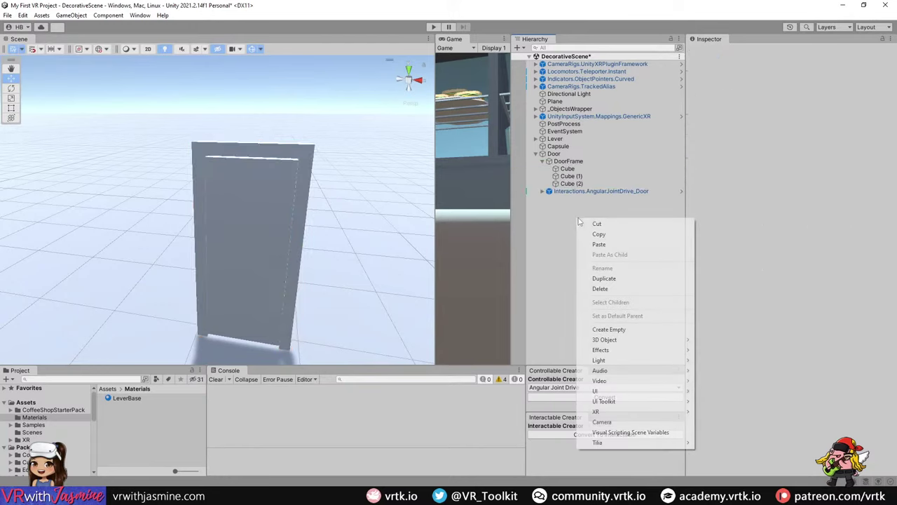
{"action": "key", "text": "Escape"}
{"action": "left_click", "coordinate": [568, 161]}
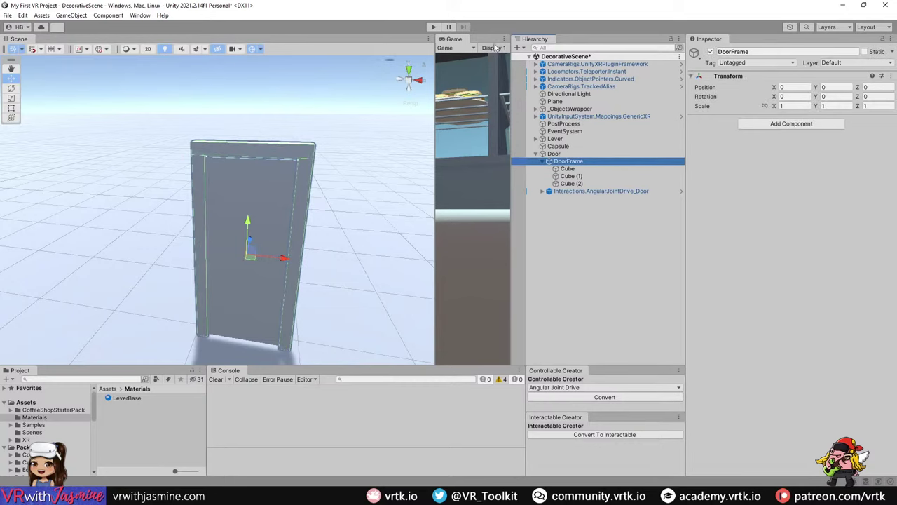
{"action": "left_click", "coordinate": [433, 26]}
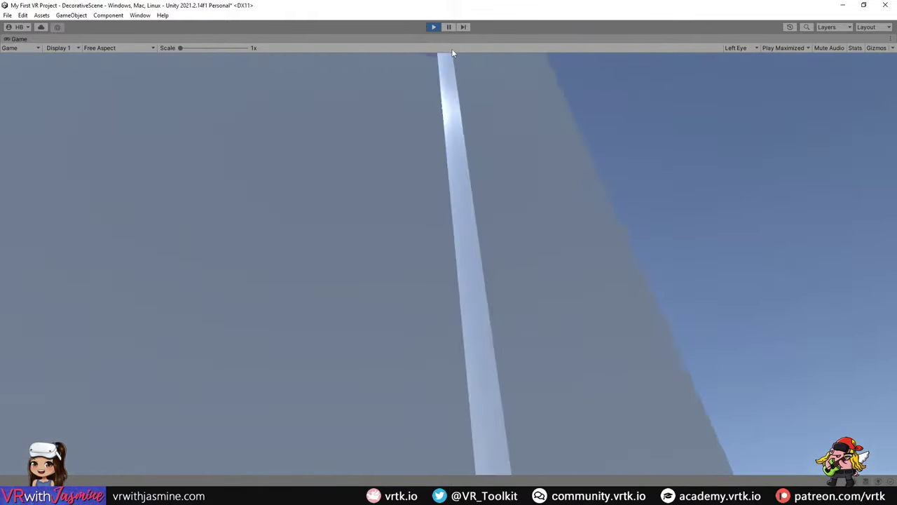
- Exit Play mode and drag the LeverBase material onto the door panel
{"action": "left_click", "coordinate": [435, 26]}
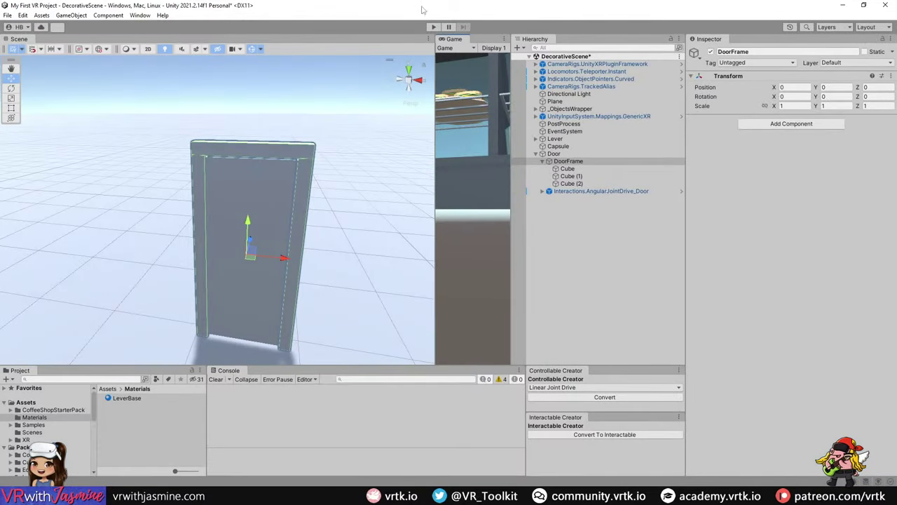
{"action": "left_click_drag", "start_coordinate": [121, 397], "coordinate": [270, 279]}
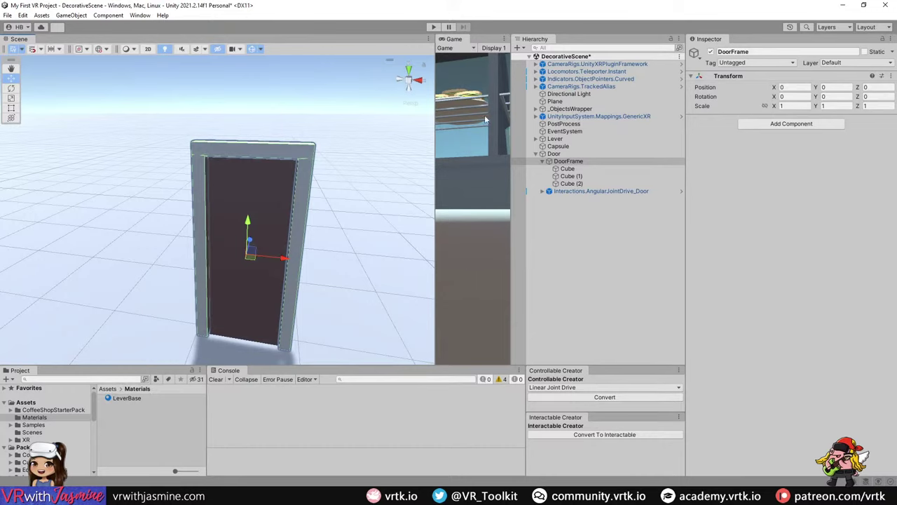
- Check Tilia > Prefabs > Mutators in the Hierarchy menu, find no CollisionIgnorer, and close it
{"action": "right_click", "coordinate": [603, 220]}
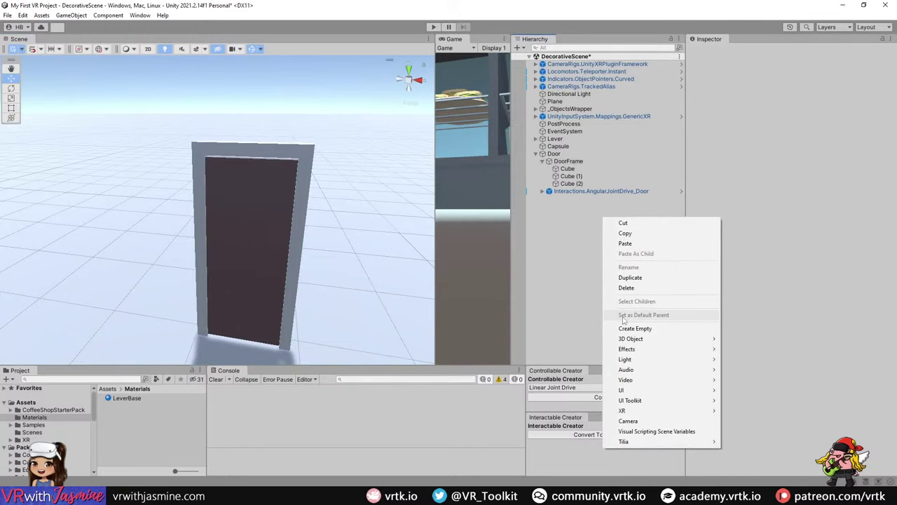
{"action": "mouse_move", "coordinate": [659, 441]}
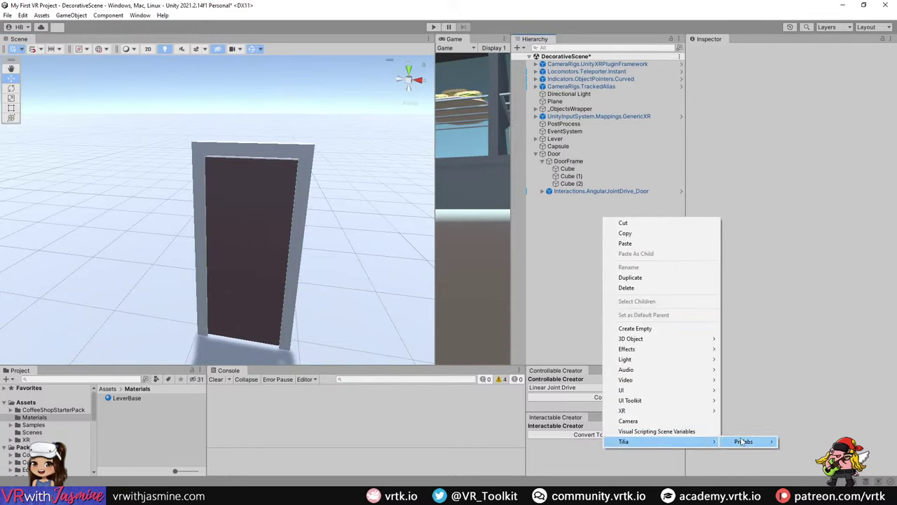
{"action": "mouse_move", "coordinate": [749, 442]}
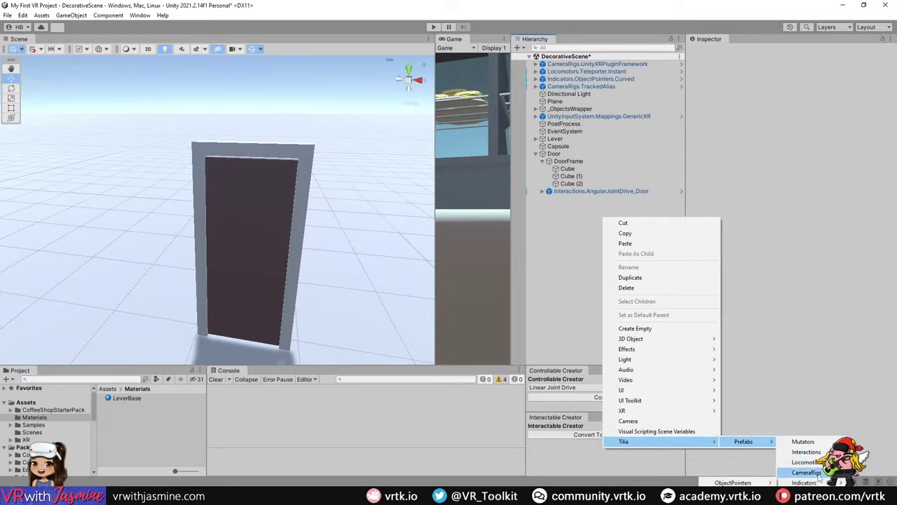
{"action": "mouse_move", "coordinate": [816, 447]}
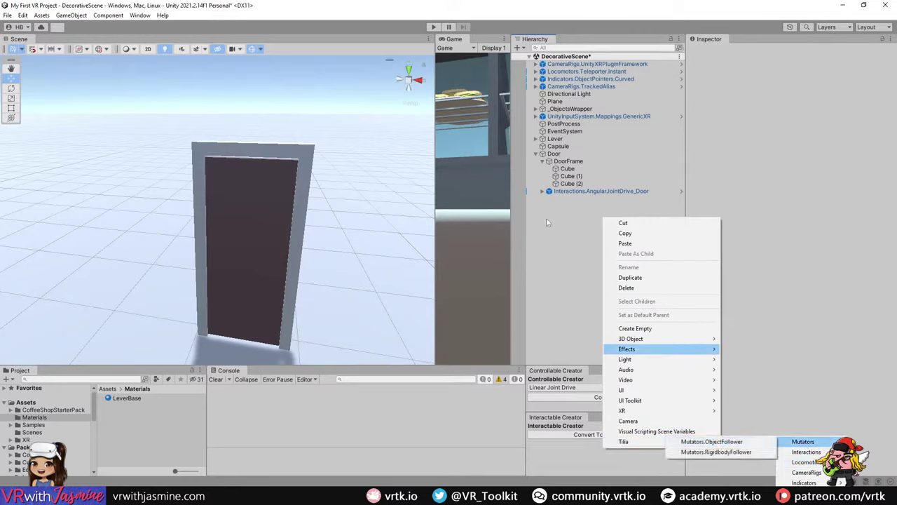
{"action": "left_click", "coordinate": [489, 243]}
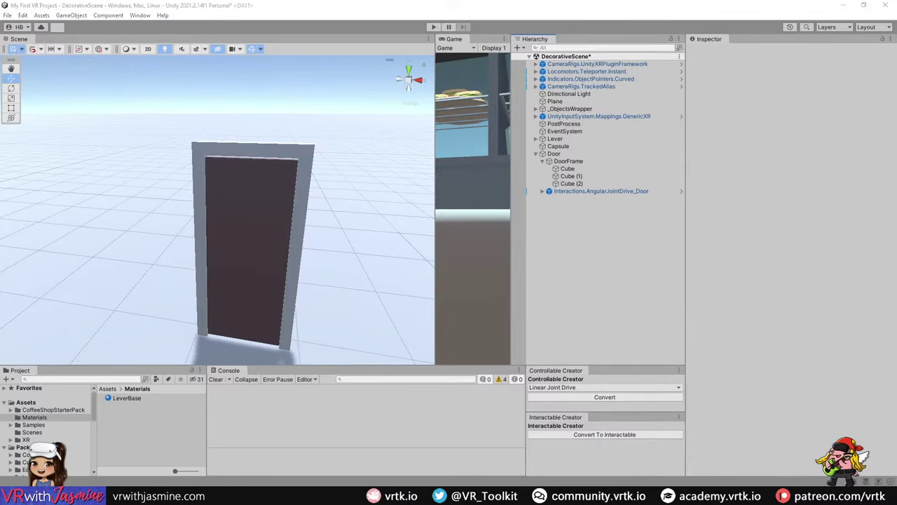
- Open tilia.vrtk.io in a new Edge tab and copy the Collision Ignorer 1.3.0 manifest line
{"action": "key", "text": "alt+Tab"}
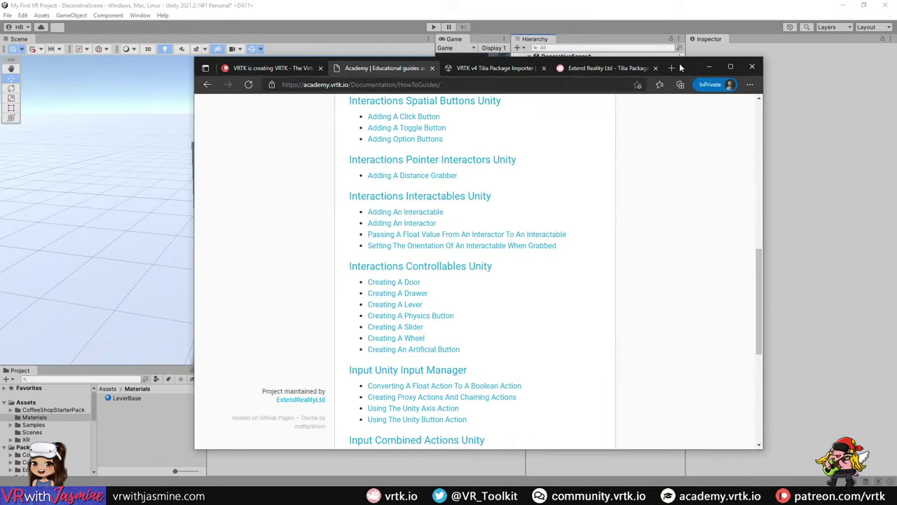
{"action": "left_click", "coordinate": [495, 68]}
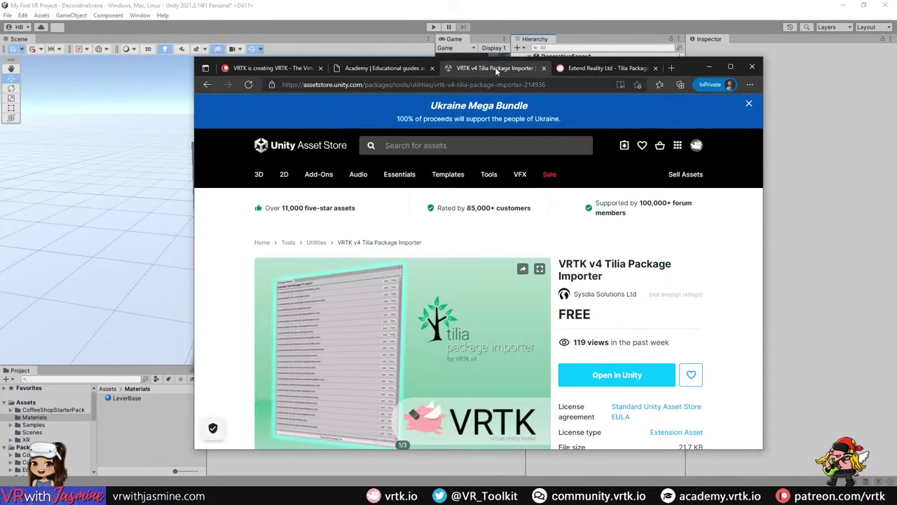
{"action": "left_click", "coordinate": [671, 68]}
{"action": "type", "text": "tili"}
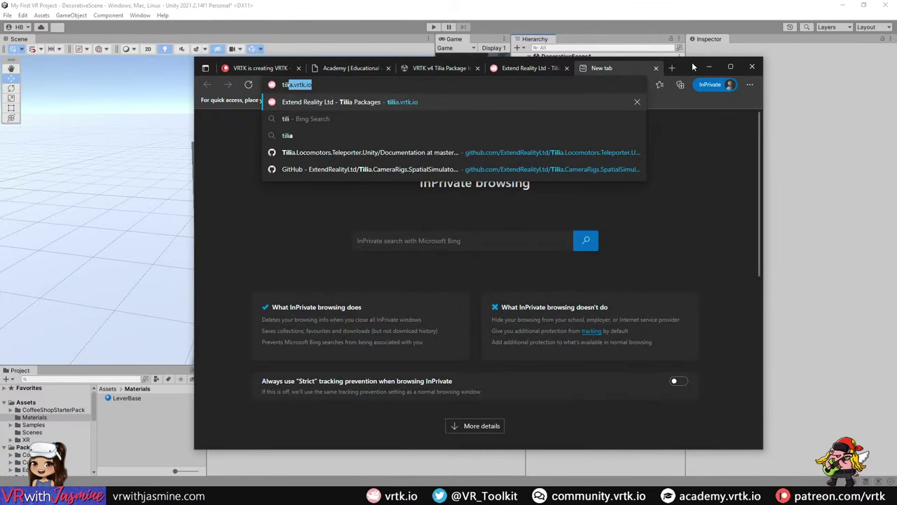
{"action": "key", "text": "Return"}
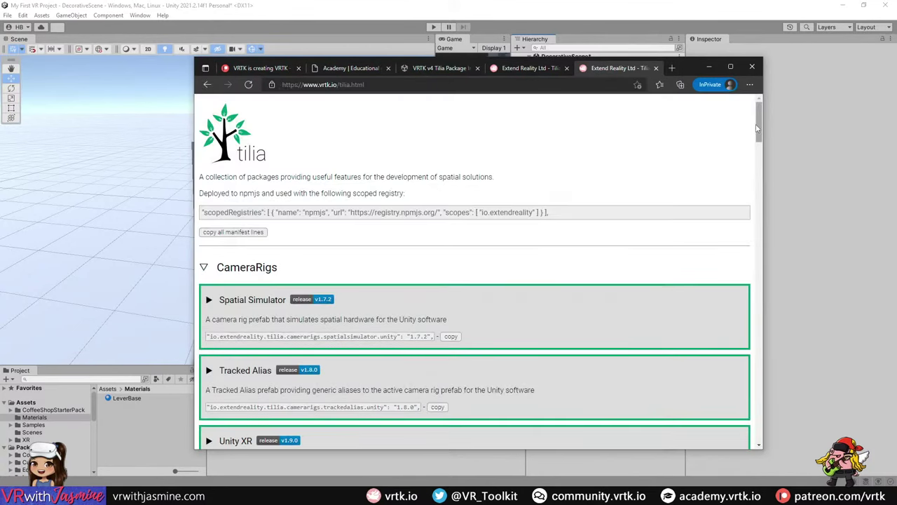
{"action": "left_click_drag", "start_coordinate": [758, 130], "coordinate": [755, 337]}
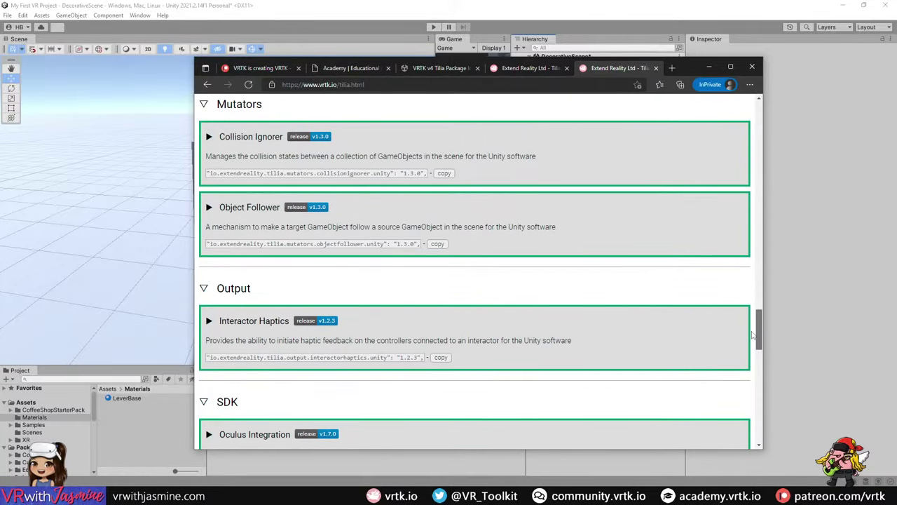
{"action": "scroll", "coordinate": [350, 203], "scroll_direction": "up", "scroll_amount": 1}
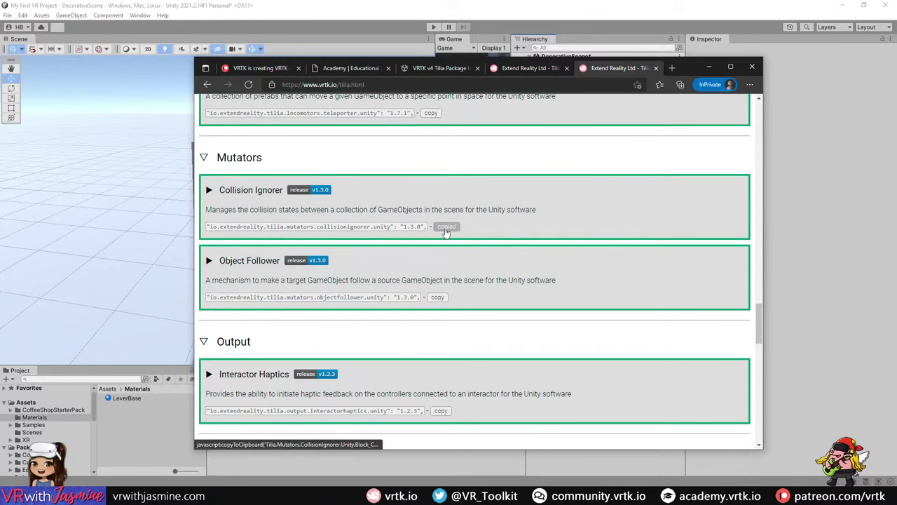
{"action": "left_click", "coordinate": [496, 6]}
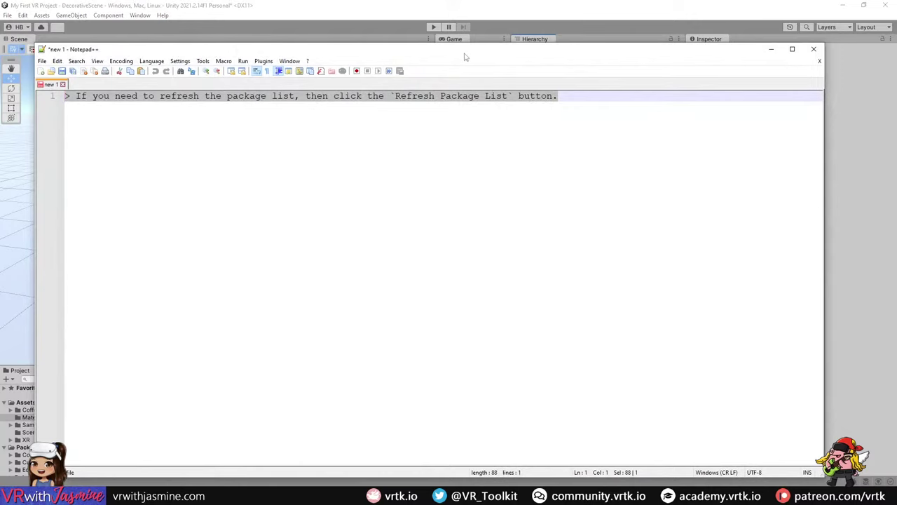
- Reveal the Unity project folder in File Explorer from the Project panel
{"action": "left_click_drag", "start_coordinate": [465, 51], "coordinate": [896, 28]}
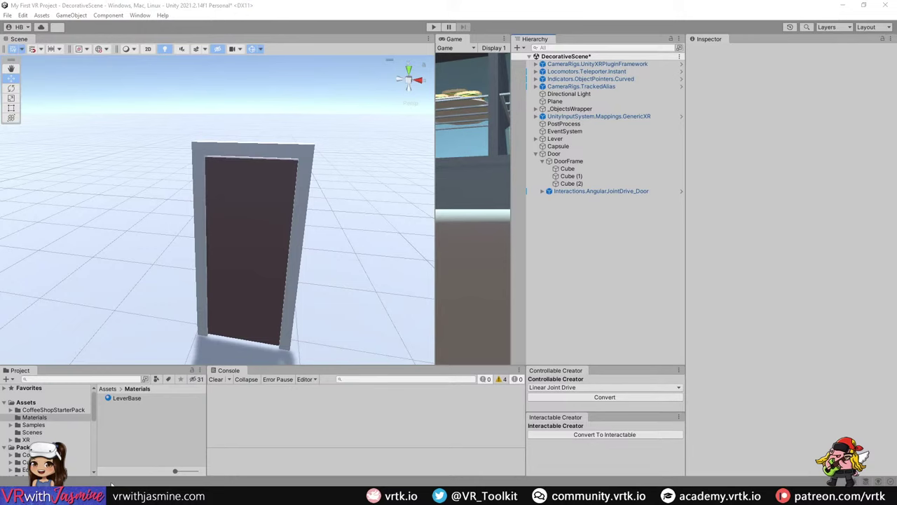
{"action": "right_click", "coordinate": [183, 428]}
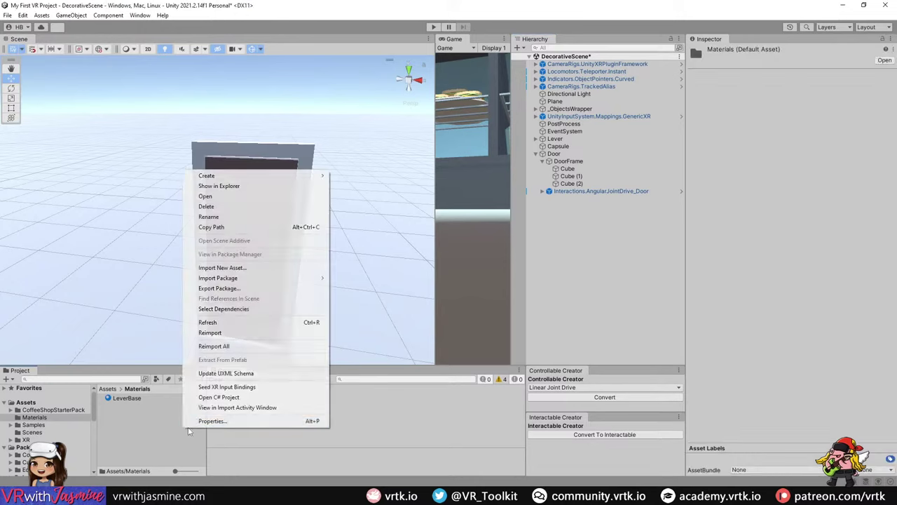
{"action": "left_click", "coordinate": [279, 185]}
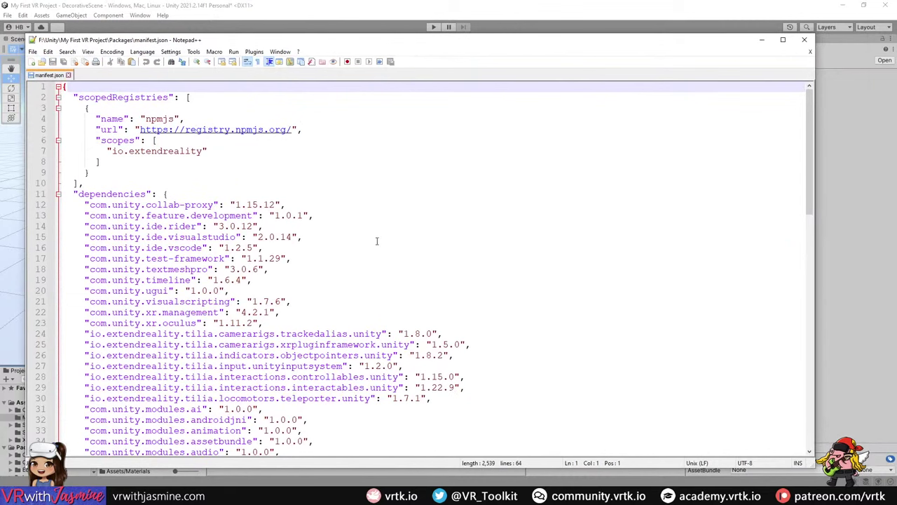
- Paste the collisionignorer 1.3.0 line after line 23 of manifest.json and save it
{"action": "left_click", "coordinate": [313, 324]}
{"action": "key", "text": "Return"}
{"action": "key", "text": "ctrl+v"}
{"action": "key", "text": "ctrl+s"}
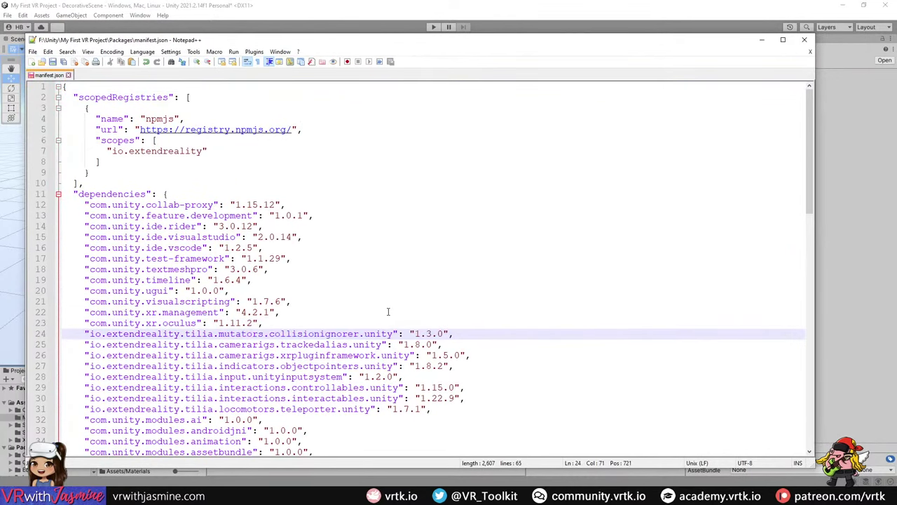
{"action": "left_click", "coordinate": [498, 4]}
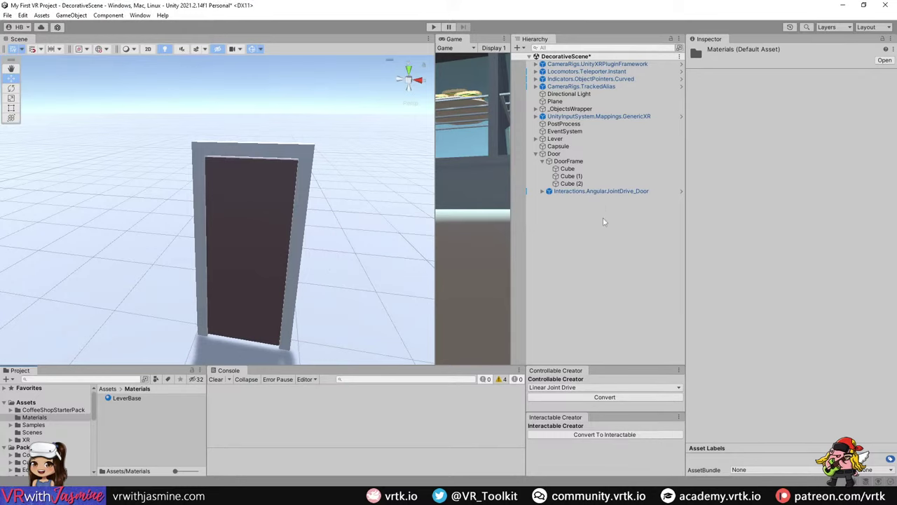
{"action": "right_click", "coordinate": [559, 227]}
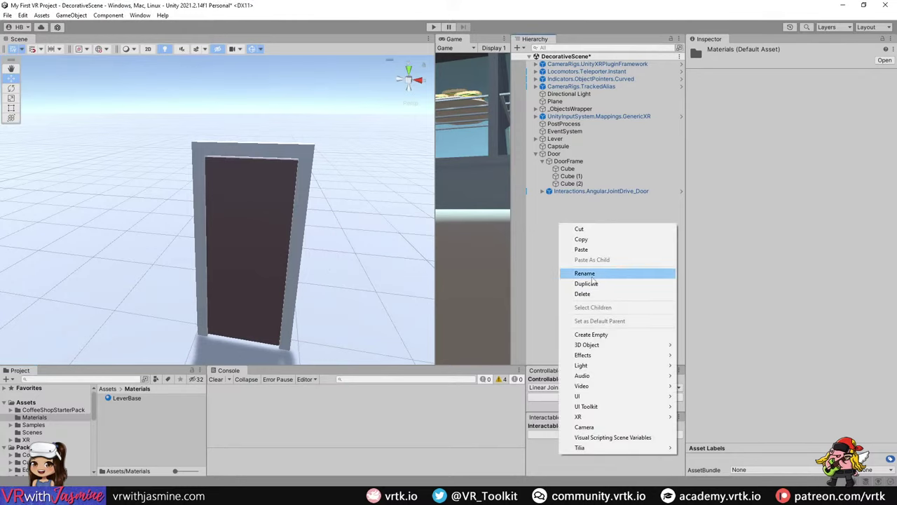
{"action": "left_click", "coordinate": [479, 184]}
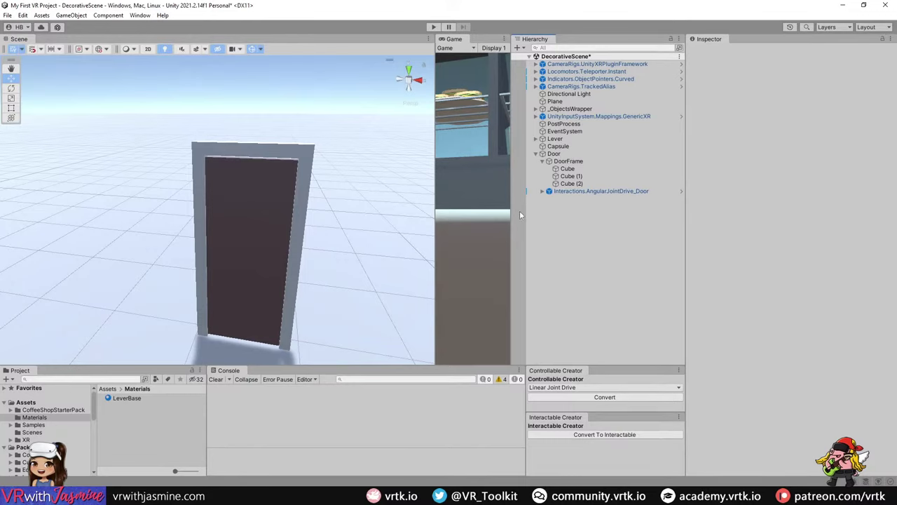
- Add a Tilia Mutators.CollisionIgnorer prefab and move it to the bottom of the Hierarchy
{"action": "scroll", "coordinate": [293, 213], "scroll_direction": "up", "scroll_amount": 3}
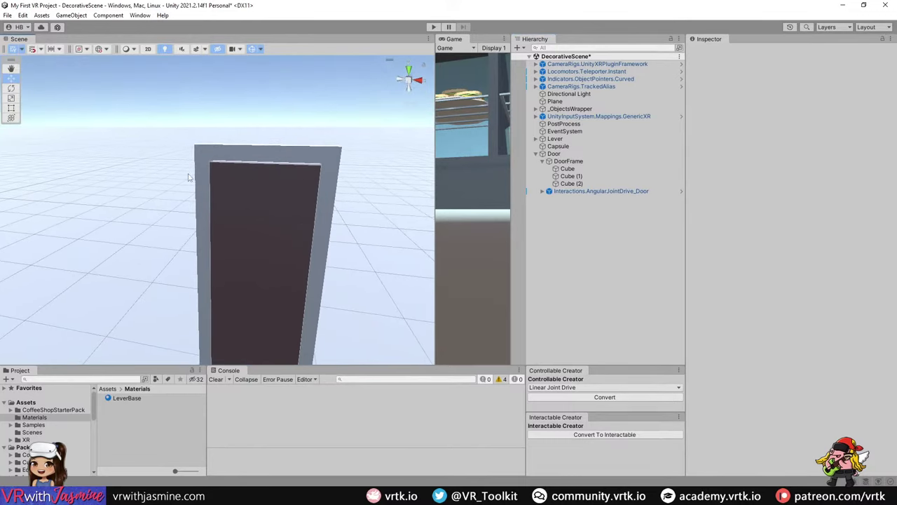
{"action": "right_click_drag", "start_coordinate": [335, 277], "coordinate": [254, 297]}
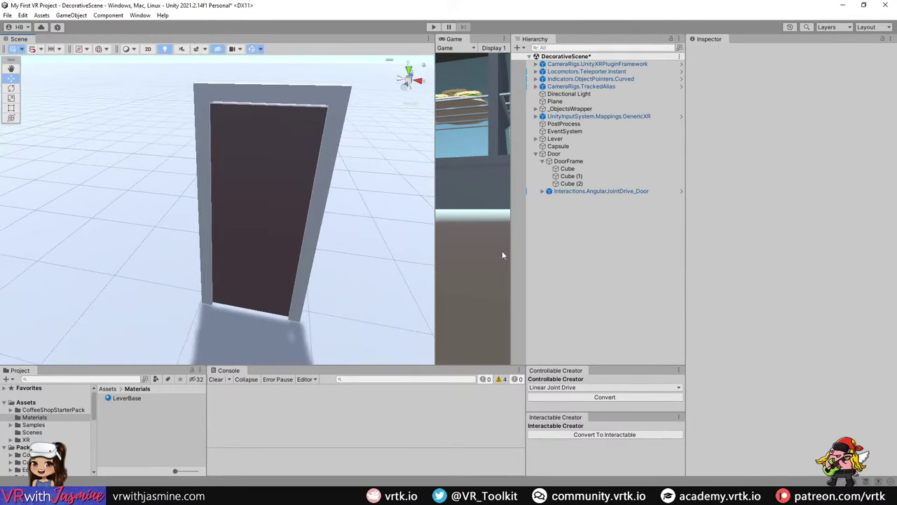
{"action": "right_click", "coordinate": [602, 233]}
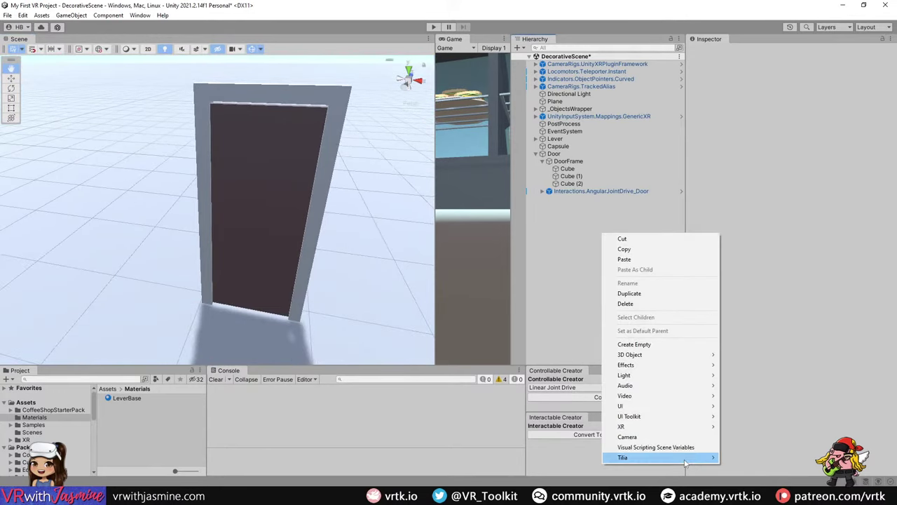
{"action": "mouse_move", "coordinate": [707, 460]}
{"action": "mouse_move", "coordinate": [754, 457]}
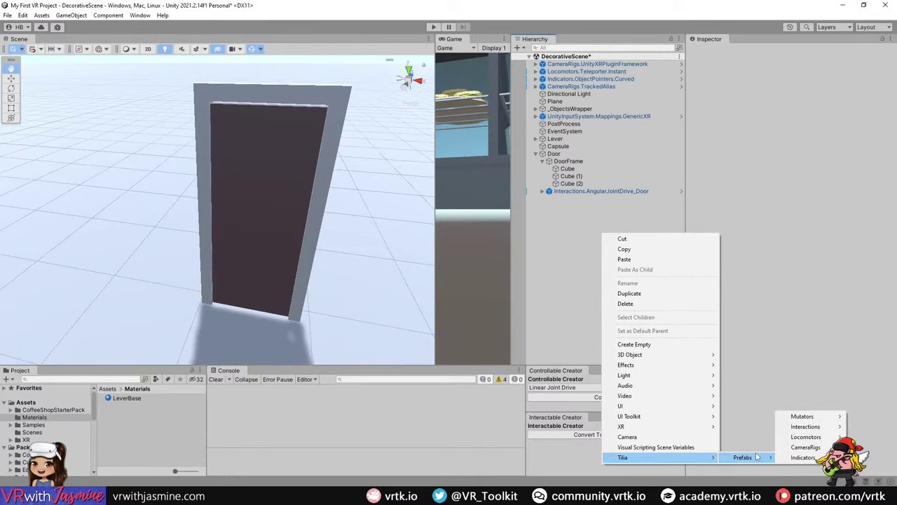
{"action": "mouse_move", "coordinate": [790, 418]}
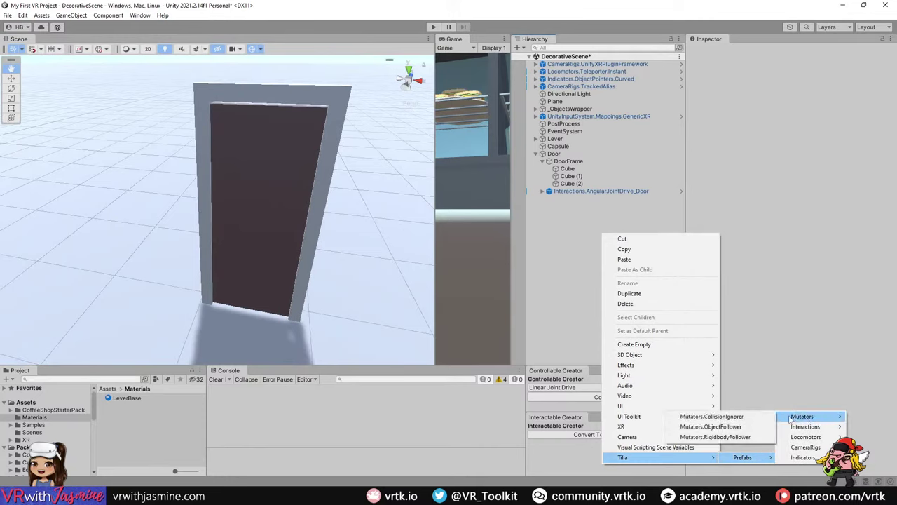
{"action": "left_click", "coordinate": [759, 421]}
{"action": "left_click", "coordinate": [588, 228]}
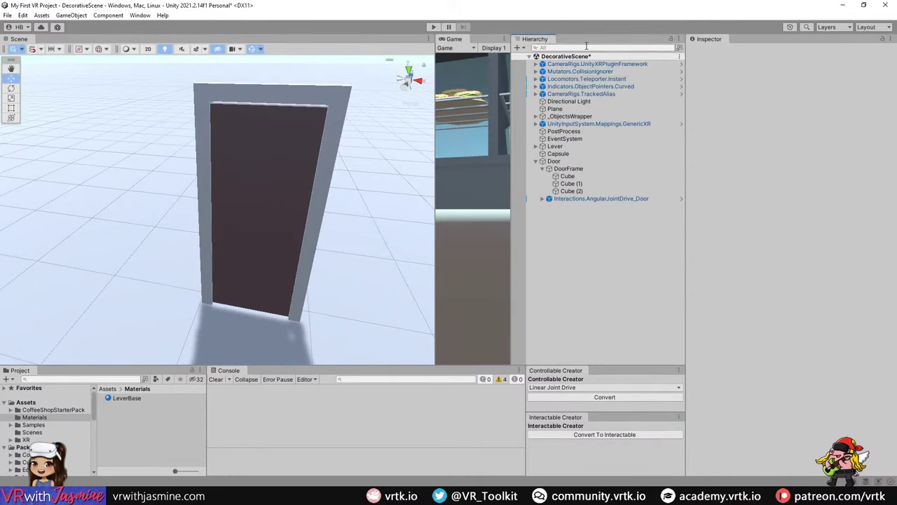
{"action": "left_click_drag", "start_coordinate": [580, 71], "coordinate": [574, 229]}
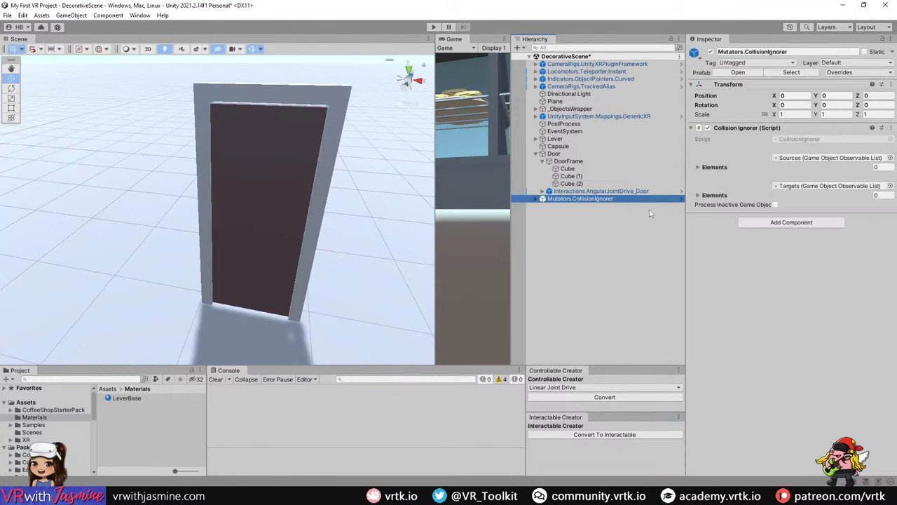
- Put DoorFrame in the ignorer's Sources and Interactions.AngularJointDrive_Door in Targets, then enter Play mode
{"action": "left_click", "coordinate": [723, 168]}
{"action": "left_click", "coordinate": [714, 220]}
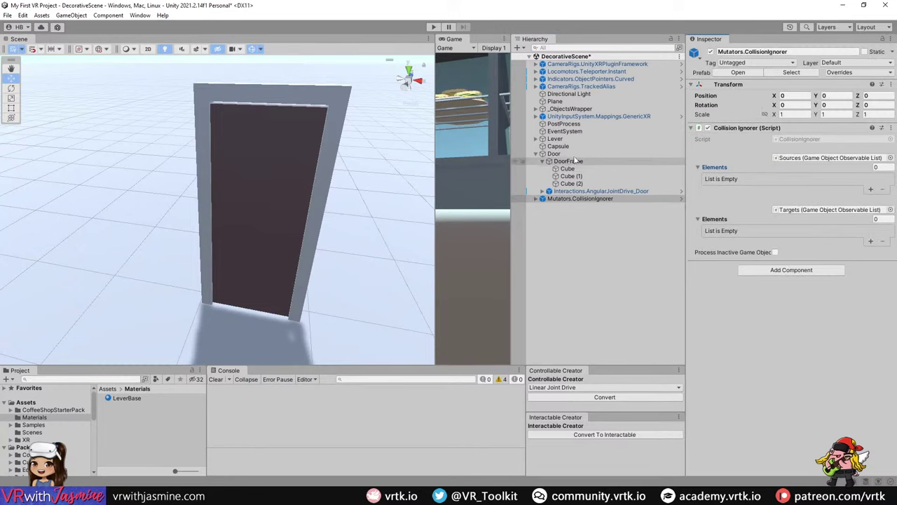
{"action": "left_click", "coordinate": [580, 198]}
{"action": "left_click", "coordinate": [542, 161]}
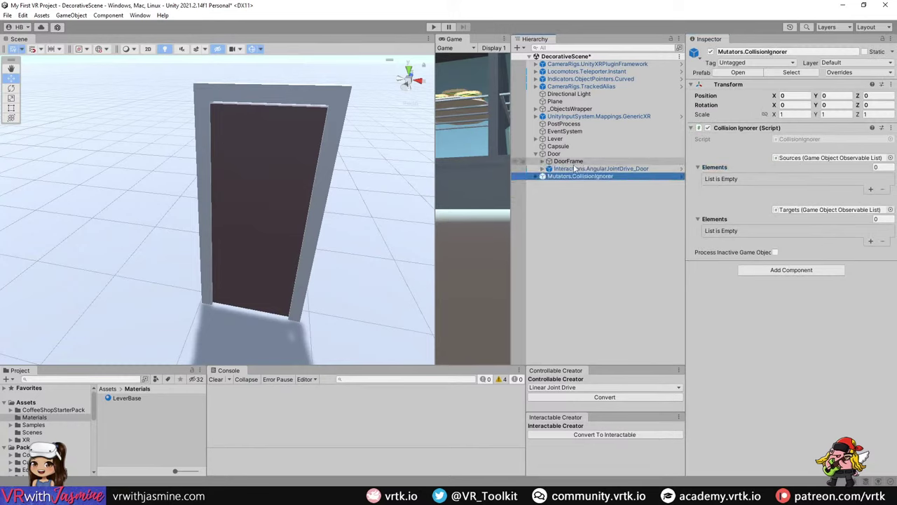
{"action": "left_click_drag", "start_coordinate": [573, 168], "coordinate": [885, 176]}
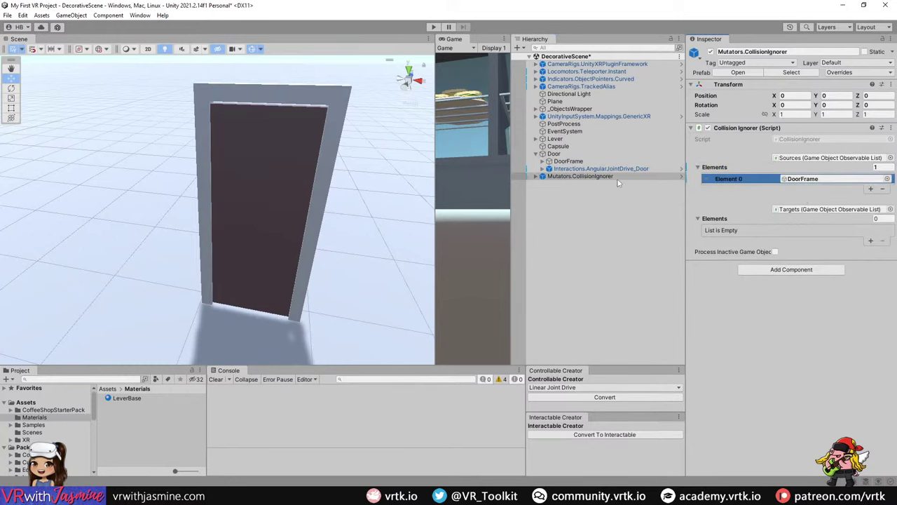
{"action": "left_click_drag", "start_coordinate": [596, 169], "coordinate": [848, 228]}
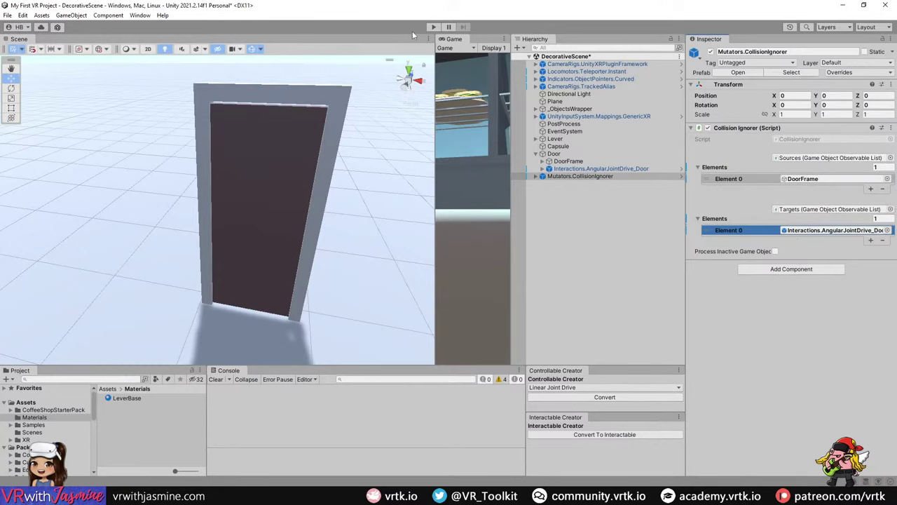
{"action": "left_click", "coordinate": [432, 28]}
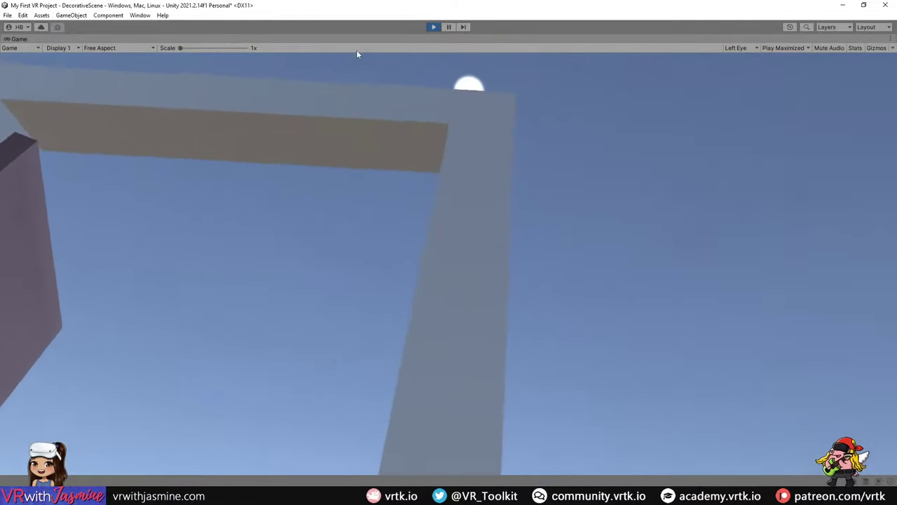
- Stop Play mode after testing the hinged door
{"action": "left_click", "coordinate": [431, 27]}
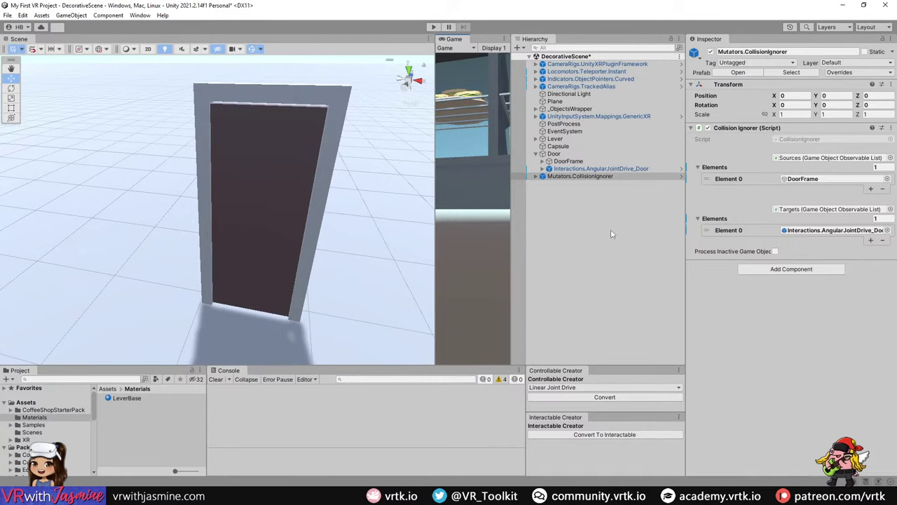
- Change AngularJointDrive_Door's Drive Limit Max from 120 to 0, then enter Play mode to test
{"action": "left_click", "coordinate": [620, 171]}
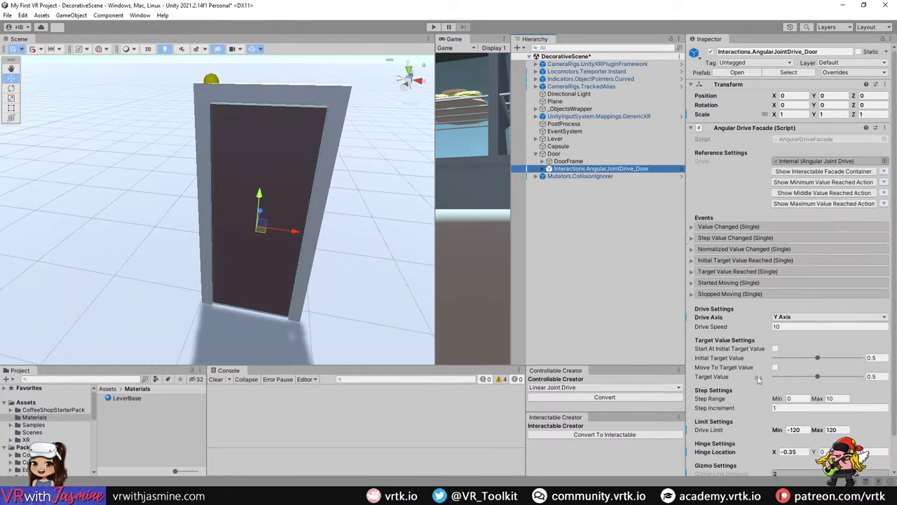
{"action": "left_click", "coordinate": [834, 430]}
{"action": "double_click", "coordinate": [845, 430]}
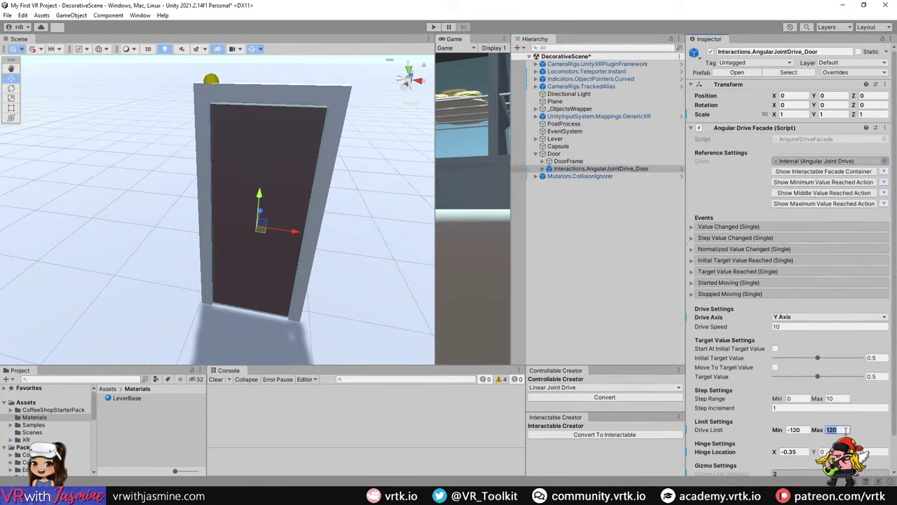
{"action": "type", "text": "0"}
{"action": "left_click", "coordinate": [433, 26]}
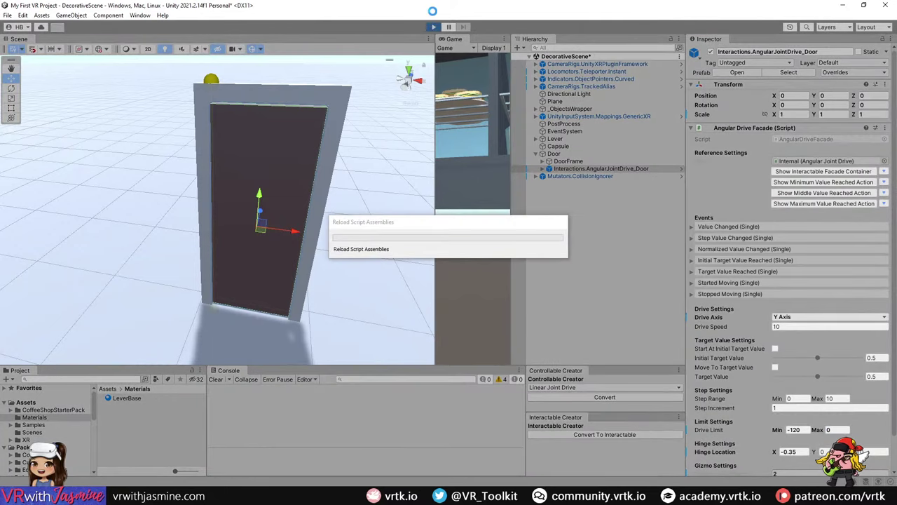
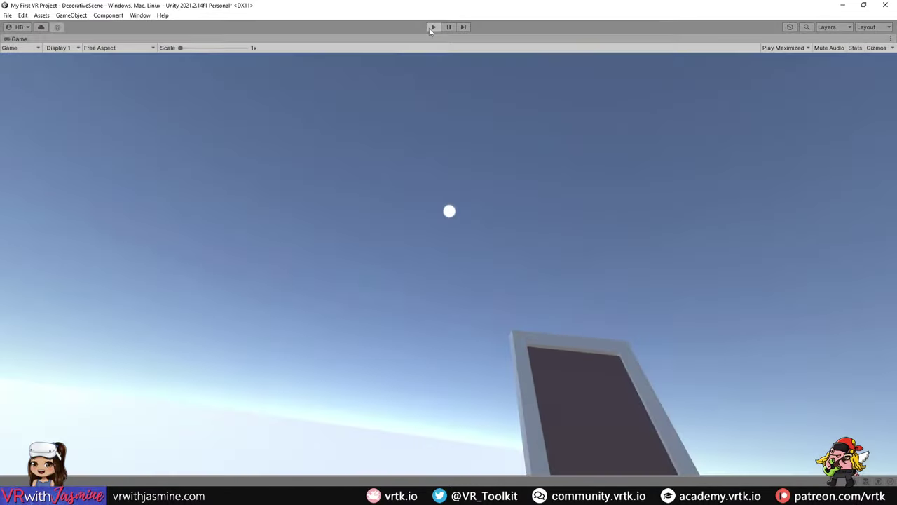
- Exit Play mode and frame the door in the Scene view
{"action": "left_click", "coordinate": [432, 27]}
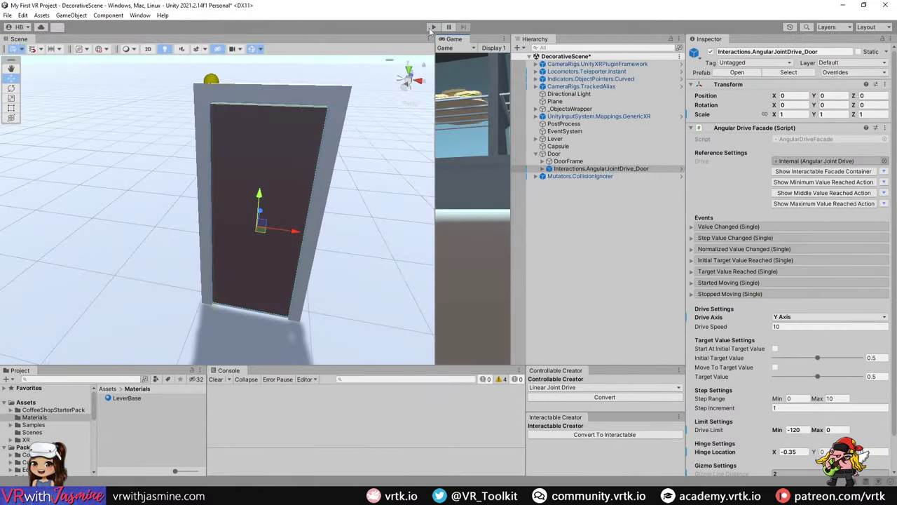
{"action": "right_click_drag", "start_coordinate": [222, 124], "coordinate": [84, 266]}
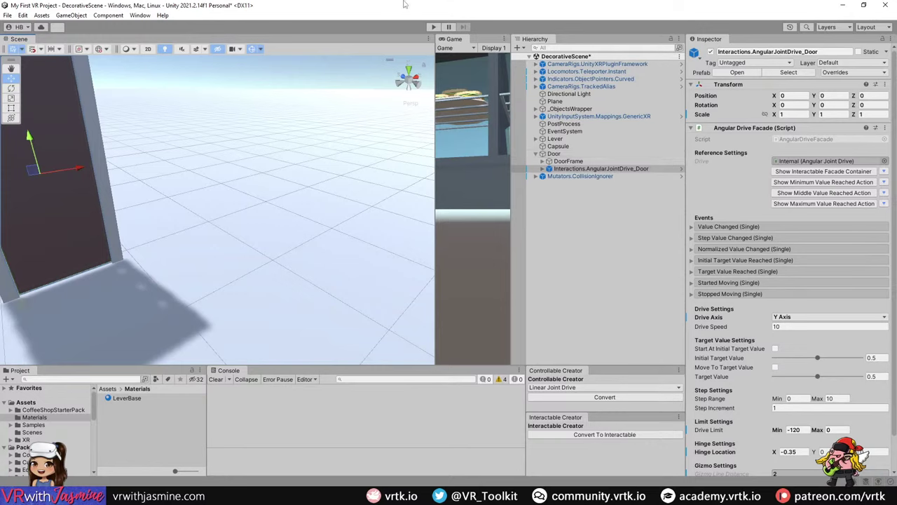
{"action": "key", "text": "f"}
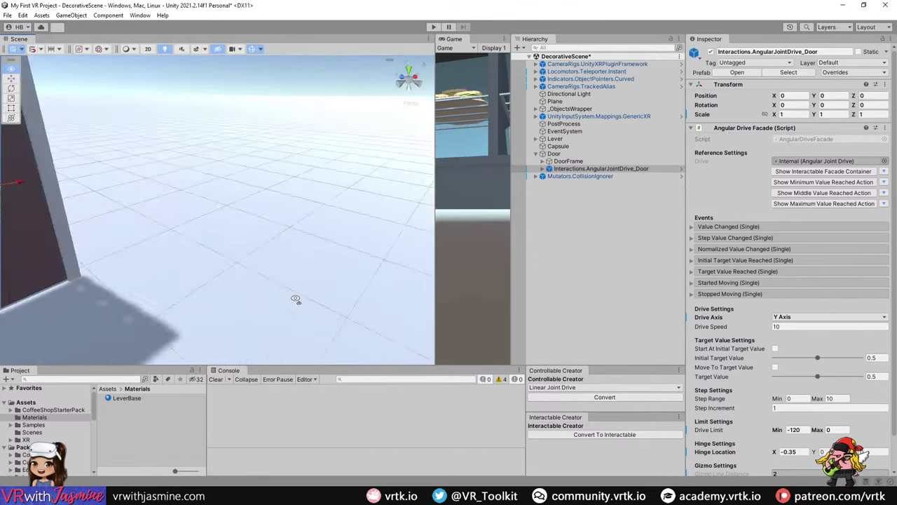
{"action": "right_click_drag", "start_coordinate": [300, 303], "coordinate": [396, 287]}
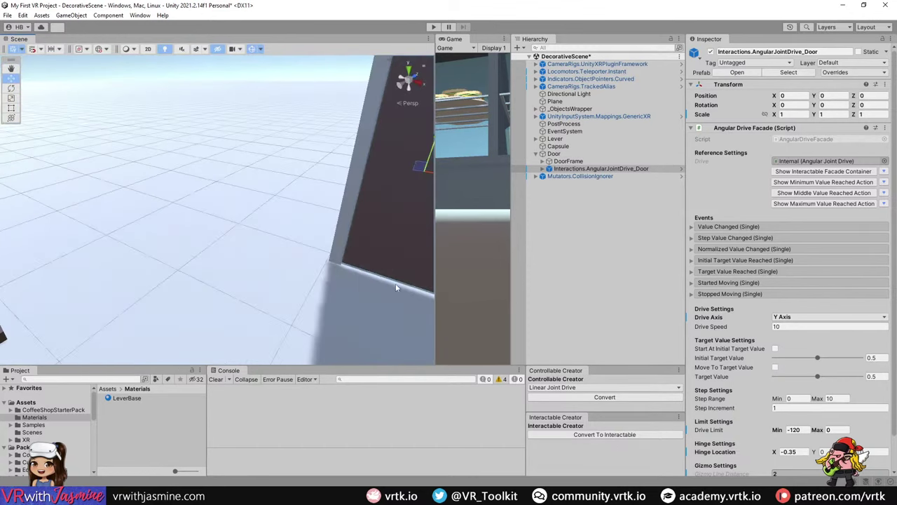
- Parent Mutators.CollisionIgnorer under Door, then collapse Door and frame it
{"action": "left_click", "coordinate": [606, 210]}
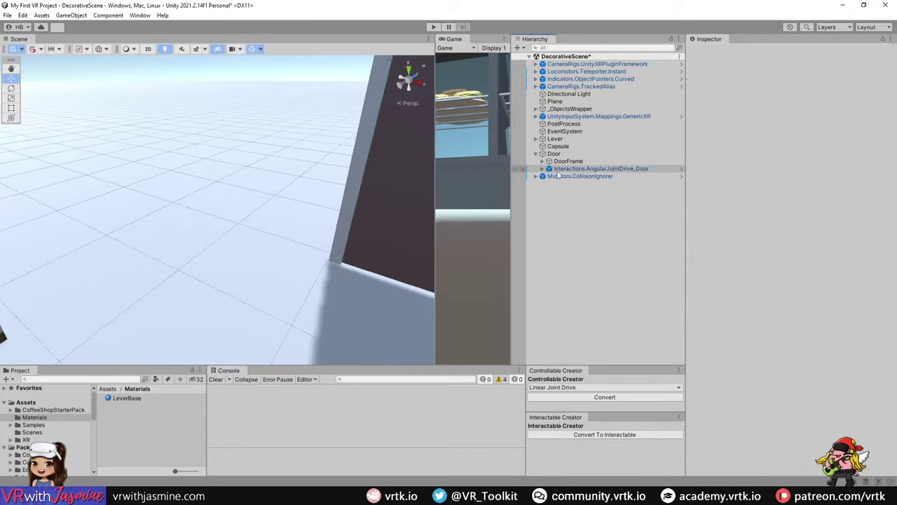
{"action": "left_click", "coordinate": [536, 153]}
{"action": "left_click", "coordinate": [536, 154]}
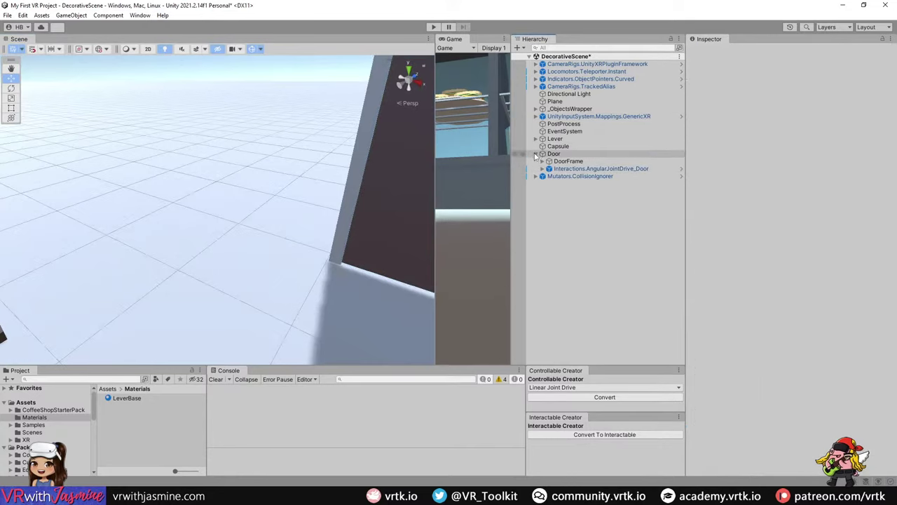
{"action": "left_click_drag", "start_coordinate": [577, 177], "coordinate": [569, 158]}
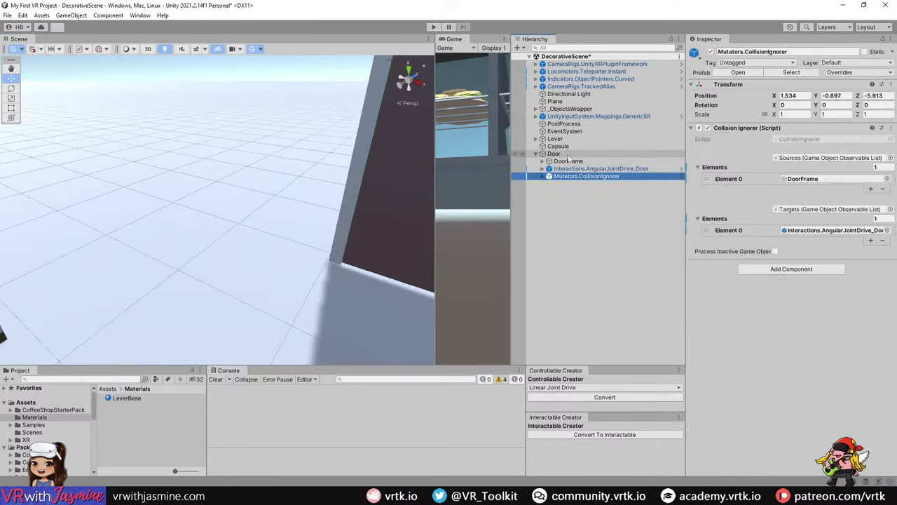
{"action": "left_click", "coordinate": [536, 153]}
{"action": "left_click", "coordinate": [539, 154]}
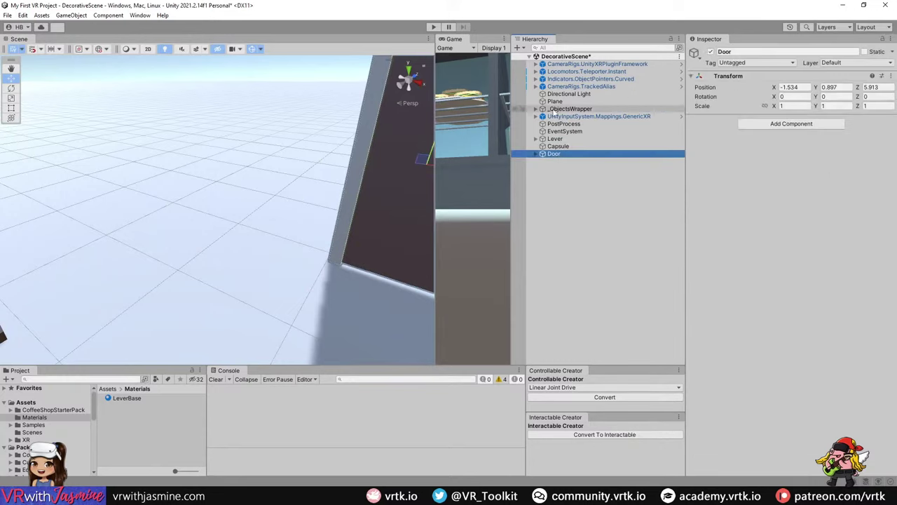
{"action": "left_click", "coordinate": [537, 154]}
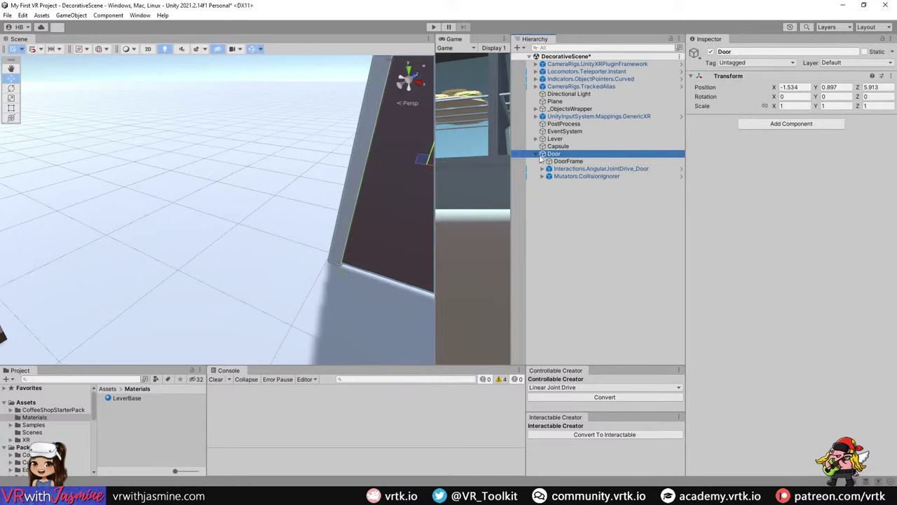
{"action": "left_click", "coordinate": [537, 154]}
{"action": "double_click", "coordinate": [553, 155]}
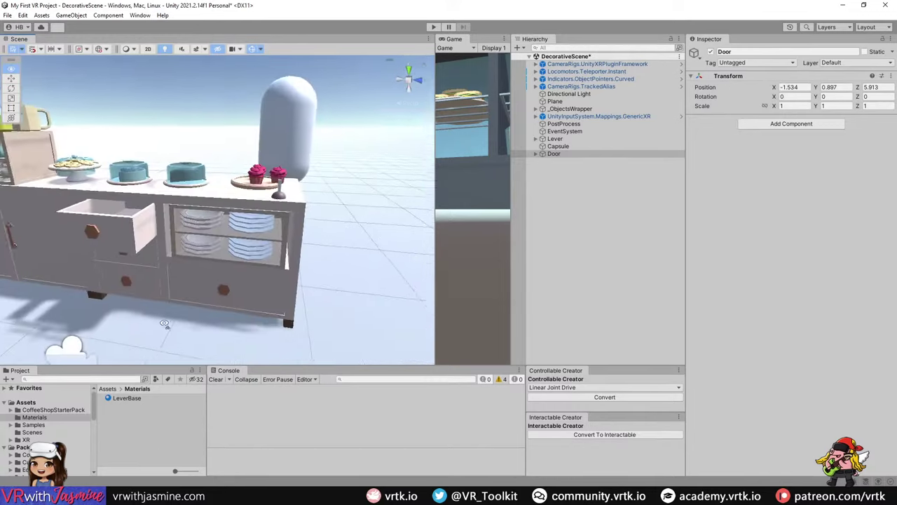
- Create an empty object in the Hierarchy and name it Wheel
{"action": "right_click", "coordinate": [580, 234]}
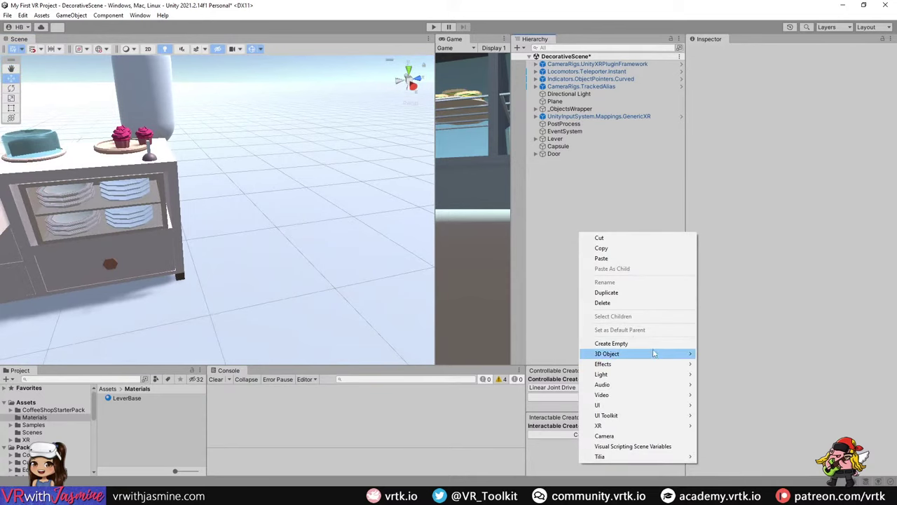
{"action": "left_click", "coordinate": [654, 346]}
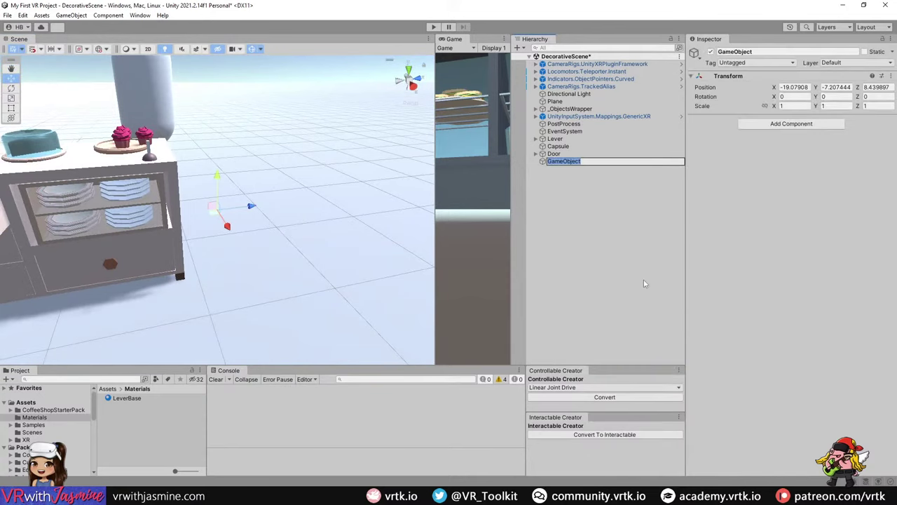
{"action": "type", "text": "WHeel"}
{"action": "key", "text": "Return"}
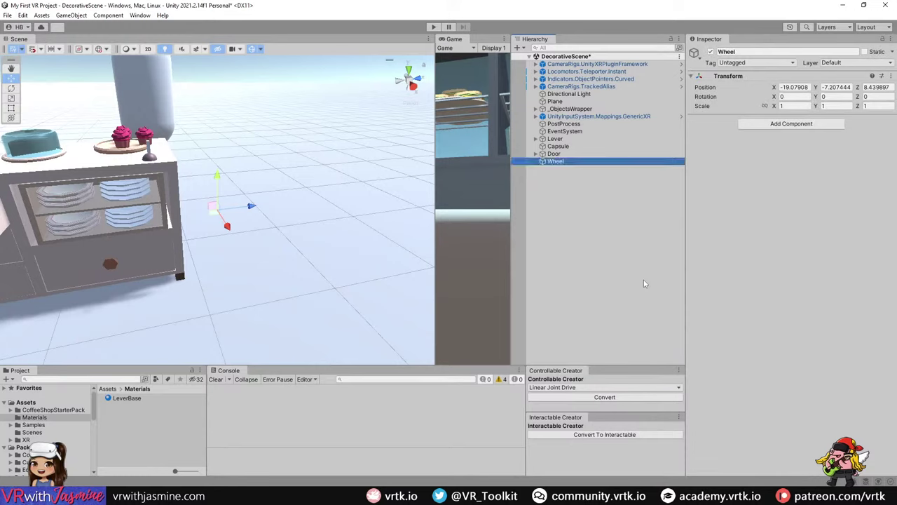
- Set Wheel's position to 0, 0, 0, then slide it forward along Z
{"action": "left_click", "coordinate": [792, 87]}
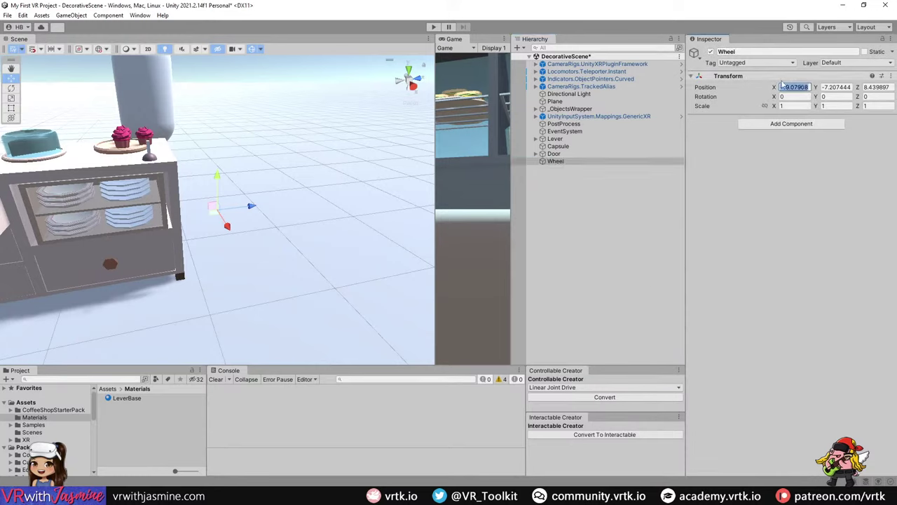
{"action": "type", "text": "0"}
{"action": "key", "text": "Tab"}
{"action": "type", "text": "0"}
{"action": "key", "text": "Tab"}
{"action": "type", "text": "0"}
{"action": "key", "text": "Return"}
{"action": "right_click_drag", "start_coordinate": [388, 243], "coordinate": [154, 211]}
{"action": "left_click_drag", "start_coordinate": [193, 185], "coordinate": [298, 321]}
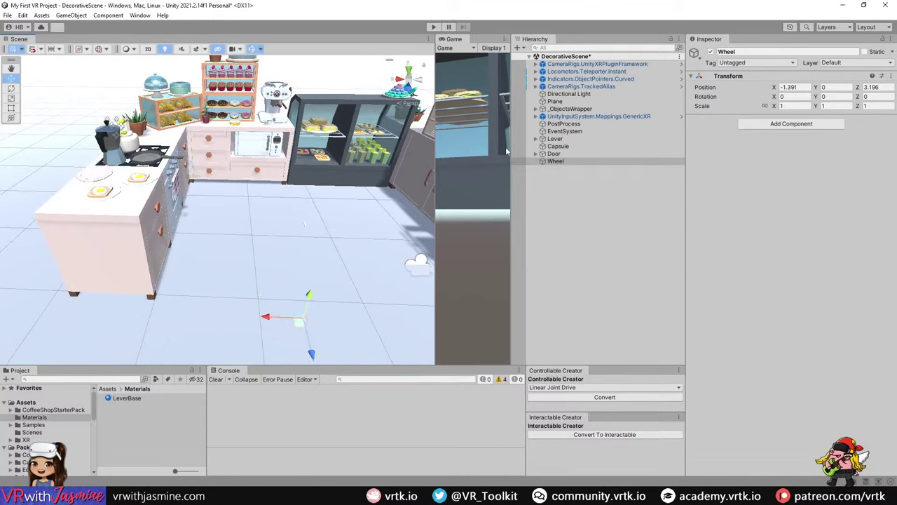
- Add a child Cube to Wheel scaled 0.1 × 1 × 0.1
{"action": "right_click", "coordinate": [568, 161]}
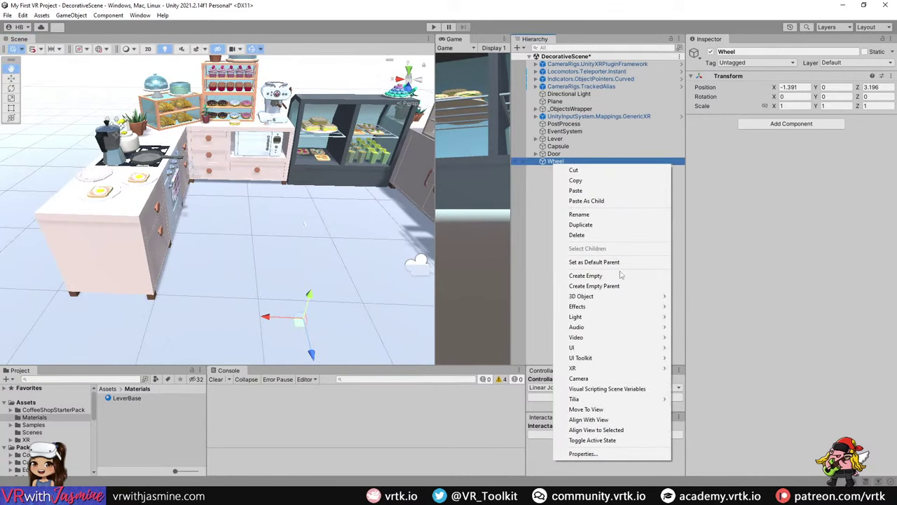
{"action": "mouse_move", "coordinate": [614, 296]}
{"action": "left_click", "coordinate": [722, 297]}
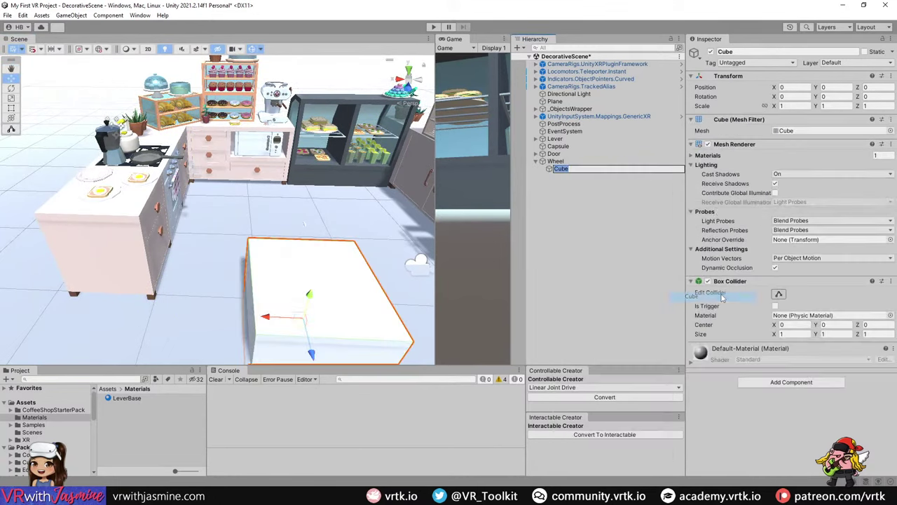
{"action": "left_click", "coordinate": [792, 105]}
{"action": "type", "text": "0.1"}
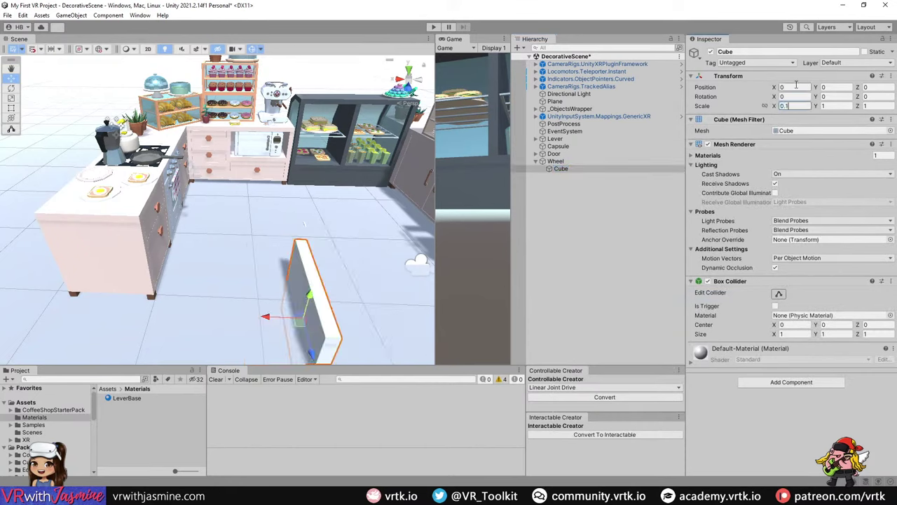
{"action": "key", "text": "Tab"}
{"action": "key", "text": "Tab"}
{"action": "type", "text": "0.1"}
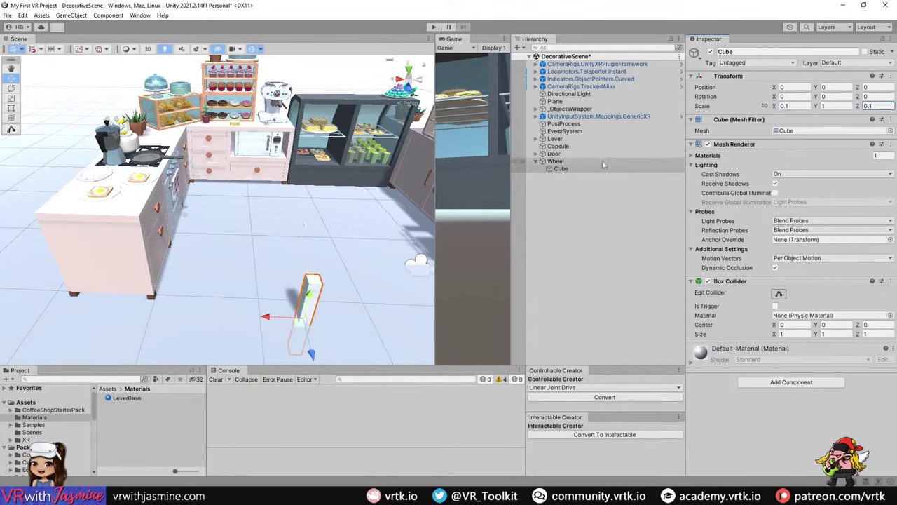
- Raise Wheel to Y 0.5, move it along Z, and frame it
{"action": "left_click", "coordinate": [603, 165]}
{"action": "left_click", "coordinate": [838, 87]}
{"action": "type", "text": "5"}
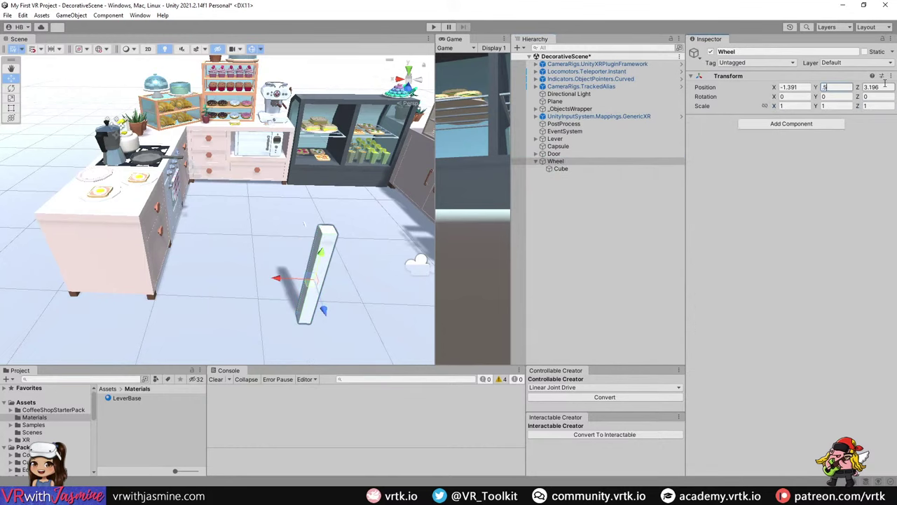
{"action": "key", "text": "Return"}
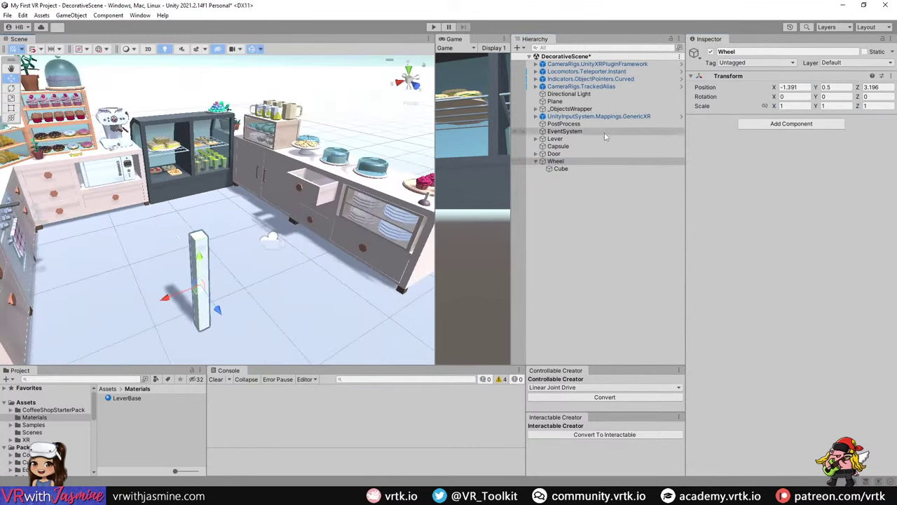
{"action": "left_click_drag", "start_coordinate": [218, 309], "coordinate": [288, 325]}
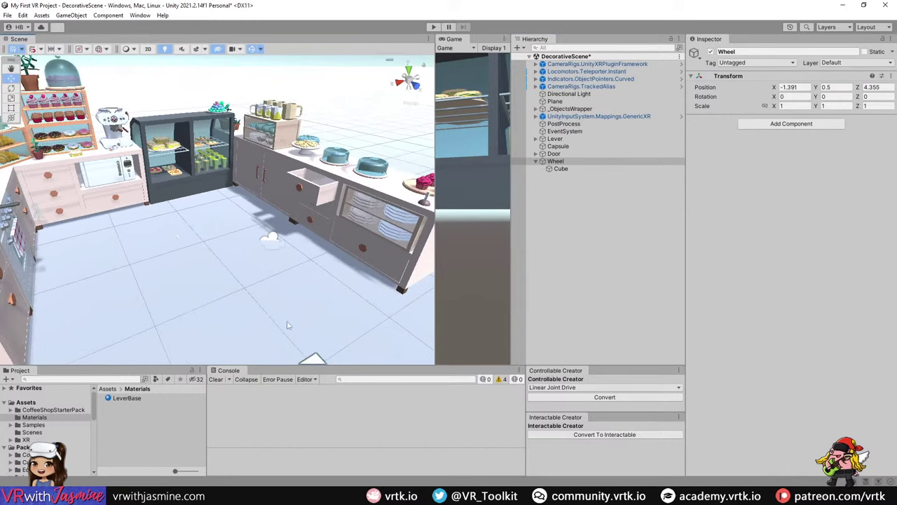
{"action": "key", "text": "f"}
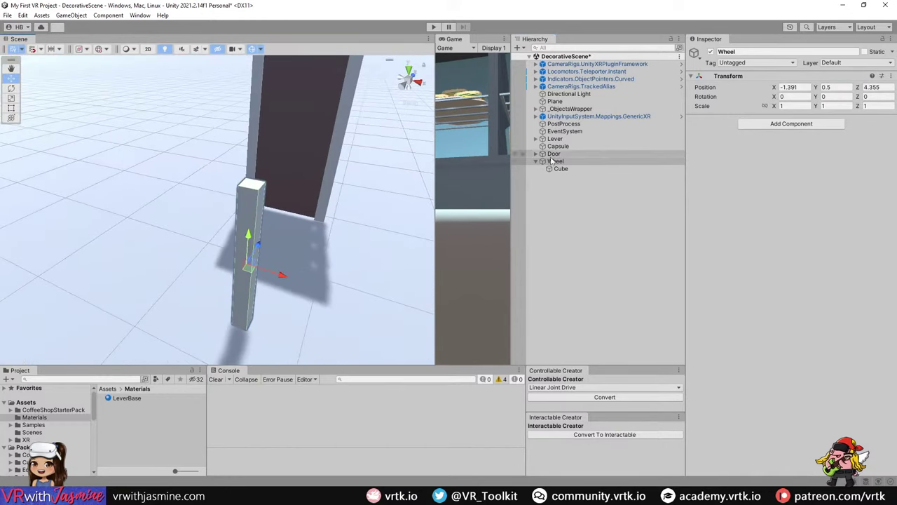
{"action": "left_click", "coordinate": [554, 162]}
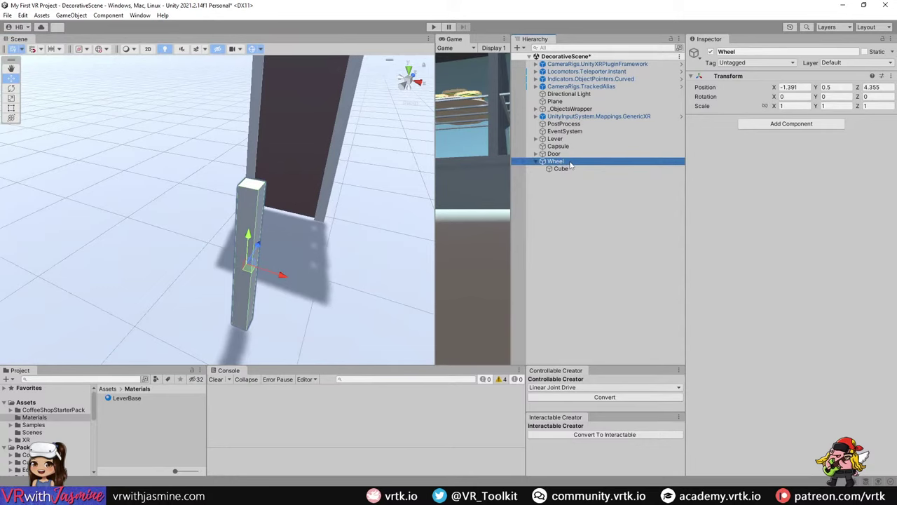
- Add a child cylinder to Wheel and rename it Wheel
{"action": "right_click", "coordinate": [564, 162]}
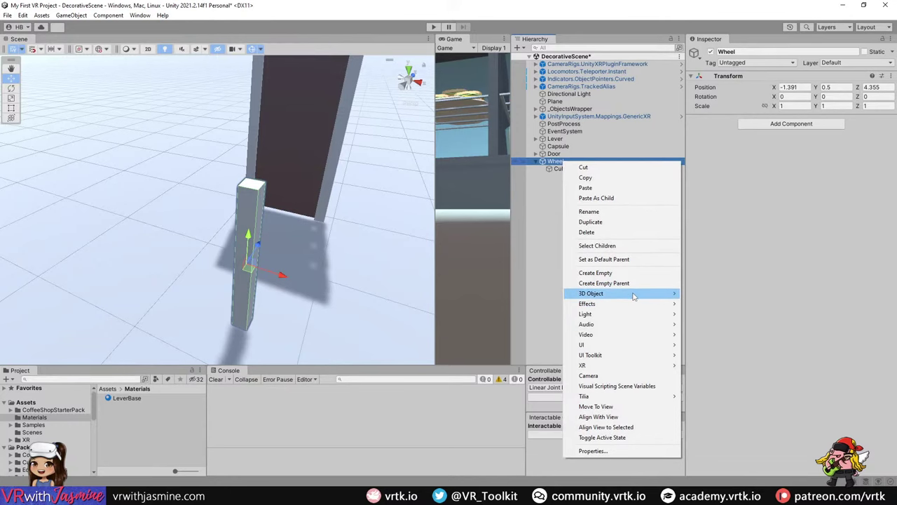
{"action": "mouse_move", "coordinate": [642, 298]}
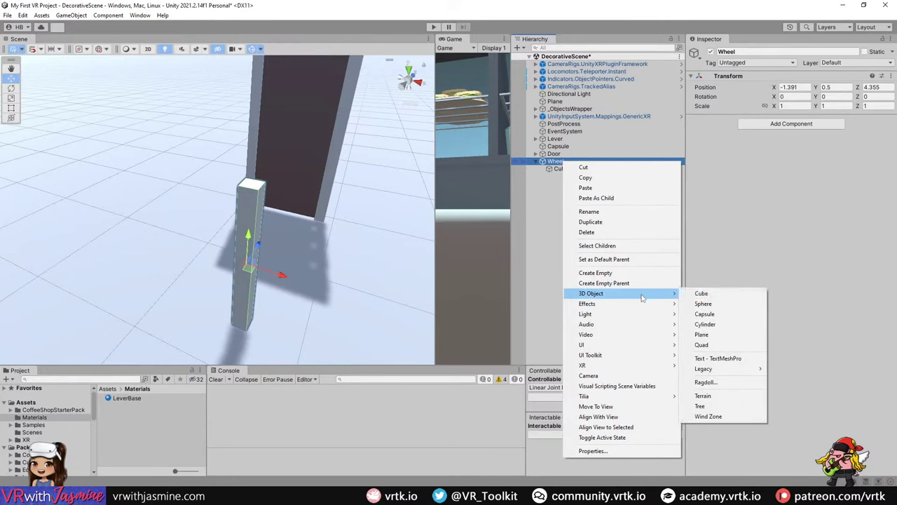
{"action": "left_click", "coordinate": [729, 325]}
{"action": "left_click", "coordinate": [579, 185]}
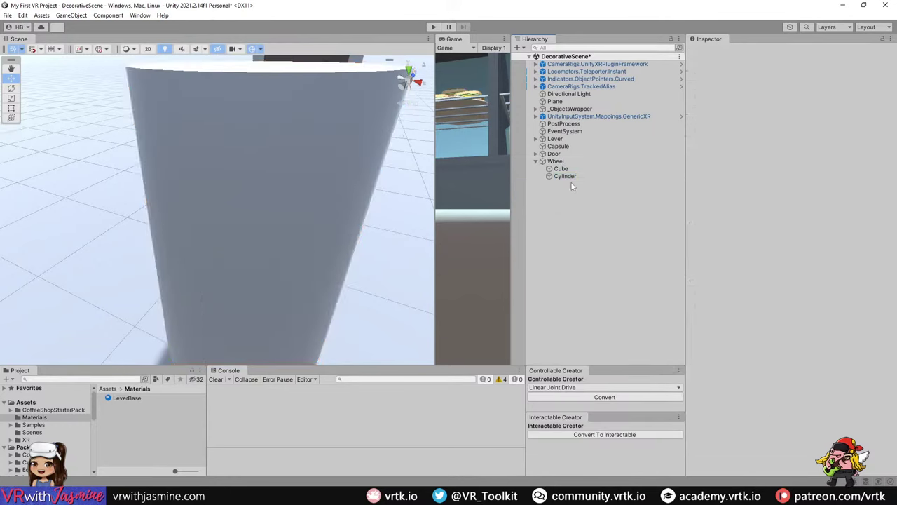
{"action": "left_click", "coordinate": [571, 176]}
{"action": "left_click", "coordinate": [573, 177]}
{"action": "type", "text": "Wheel"}
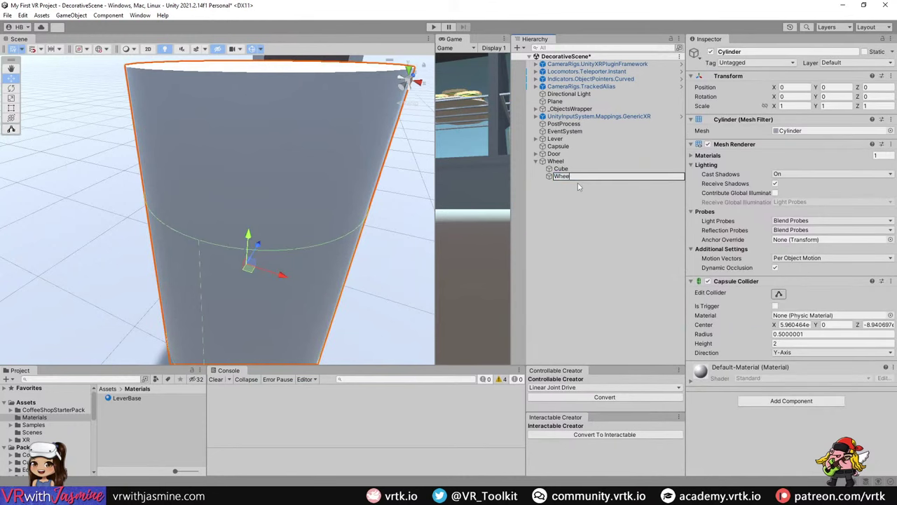
{"action": "key", "text": "Return"}
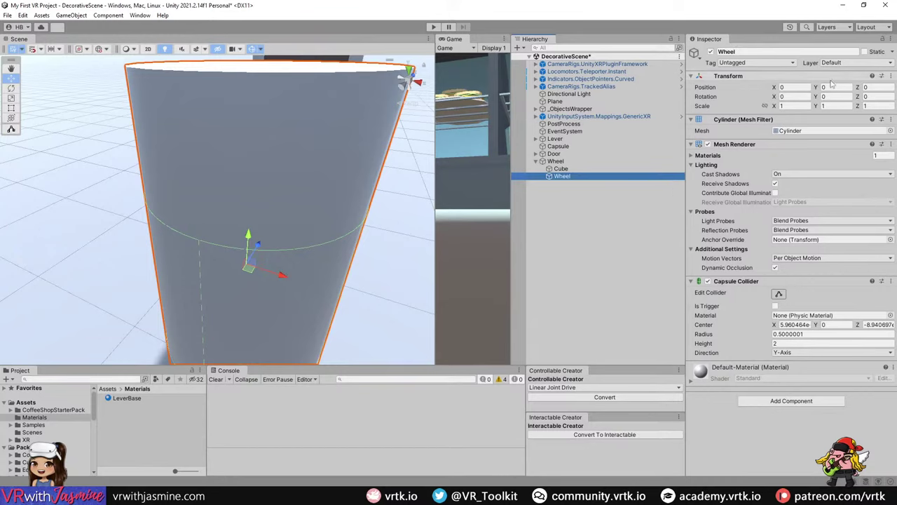
- Rotate the cylinder 90 on X and scale it into a thin 0.5 × 0.02 × 0.5 disc
{"action": "left_click", "coordinate": [793, 97]}
{"action": "type", "text": "90"}
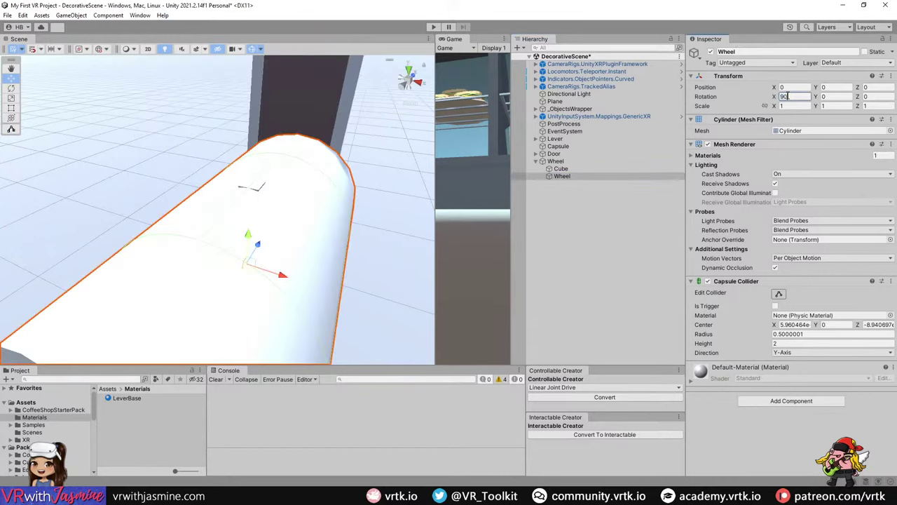
{"action": "left_click_drag", "start_coordinate": [281, 266], "coordinate": [366, 253], "text": "alt"}
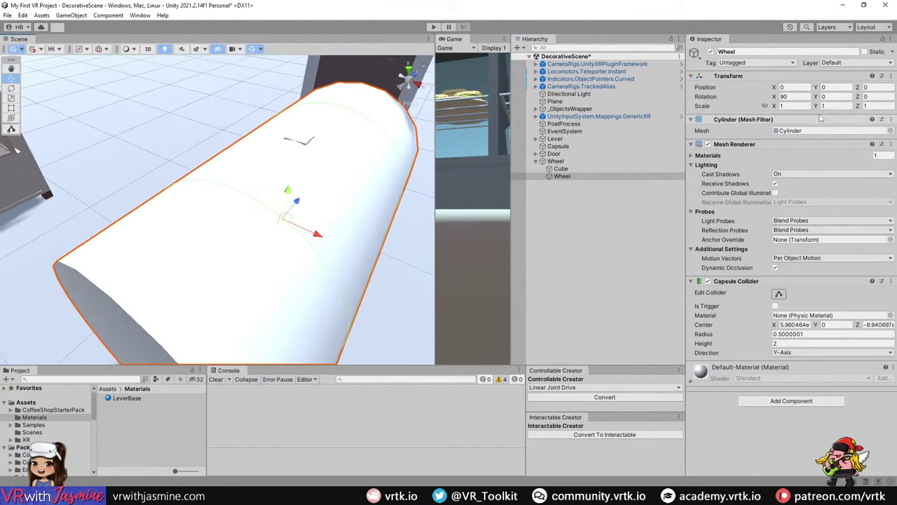
{"action": "left_click", "coordinate": [791, 106]}
{"action": "type", "text": "0.5"}
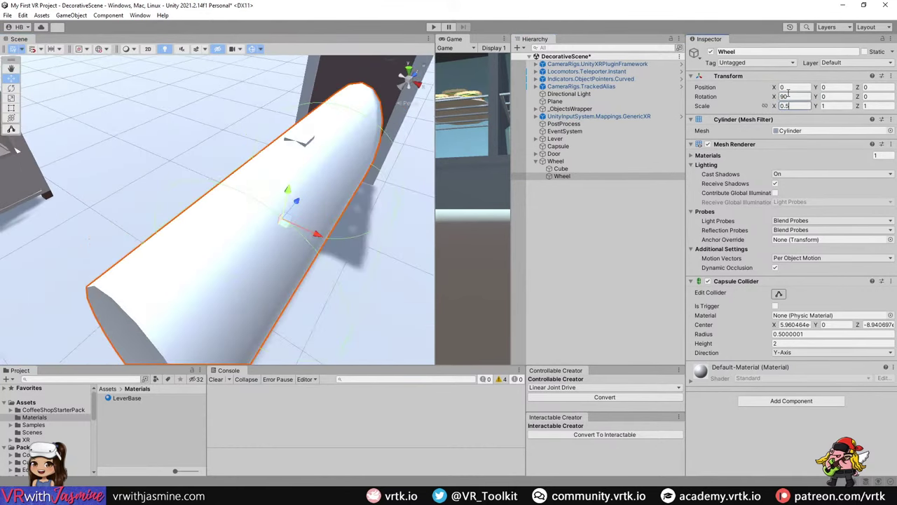
{"action": "key", "text": "Tab"}
{"action": "type", "text": "0.5"}
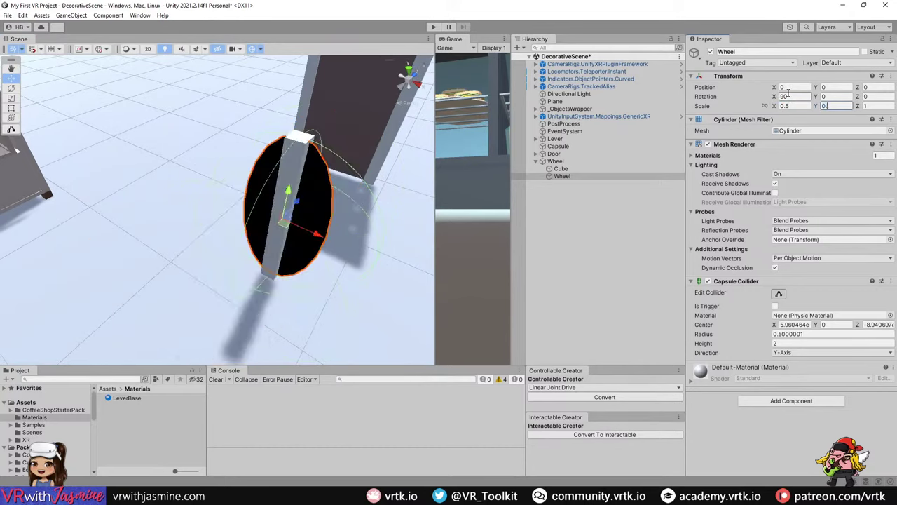
{"action": "key", "text": "Tab"}
{"action": "type", "text": "0.5"}
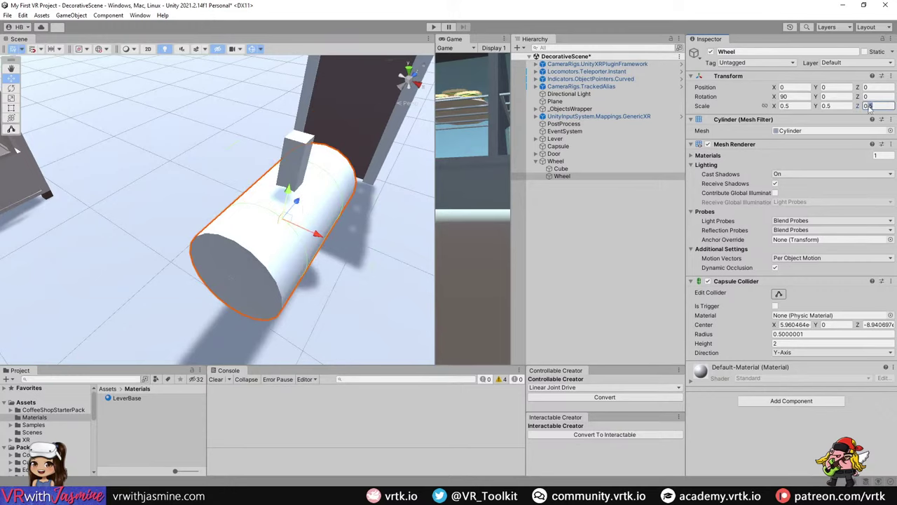
{"action": "type", "text": "0.05"}
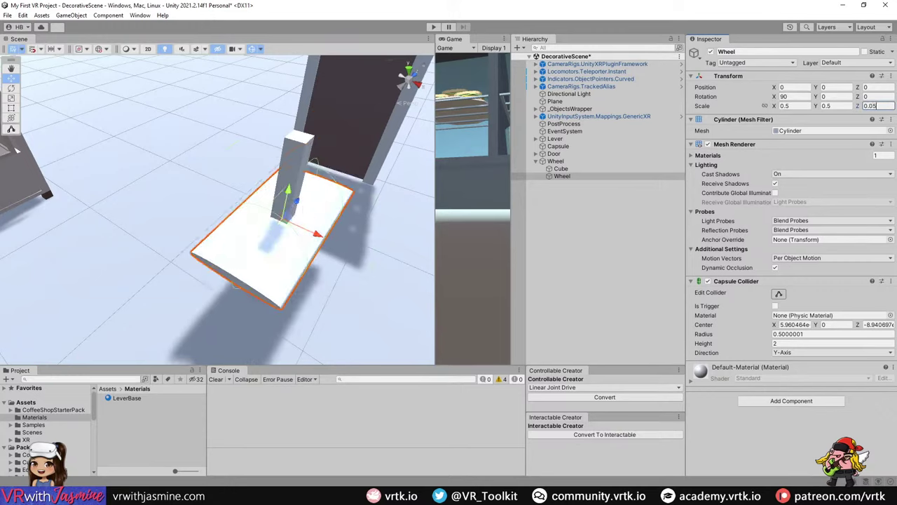
{"action": "key", "text": "Escape"}
{"action": "left_click", "coordinate": [829, 106]}
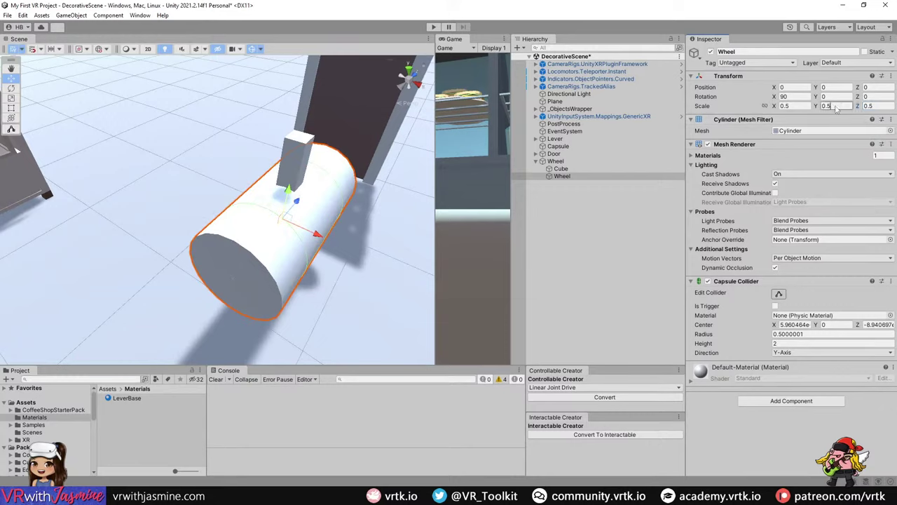
{"action": "type", "text": "0.05"}
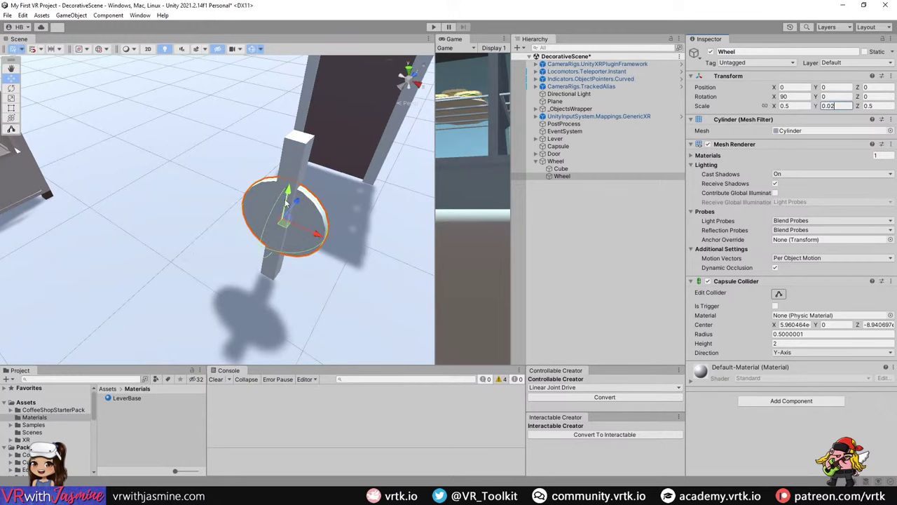
- Drag the disc up onto the top of the post
{"action": "left_click_drag", "start_coordinate": [287, 200], "coordinate": [300, 147]}
{"action": "right_click_drag", "start_coordinate": [299, 147], "coordinate": [138, 115]}
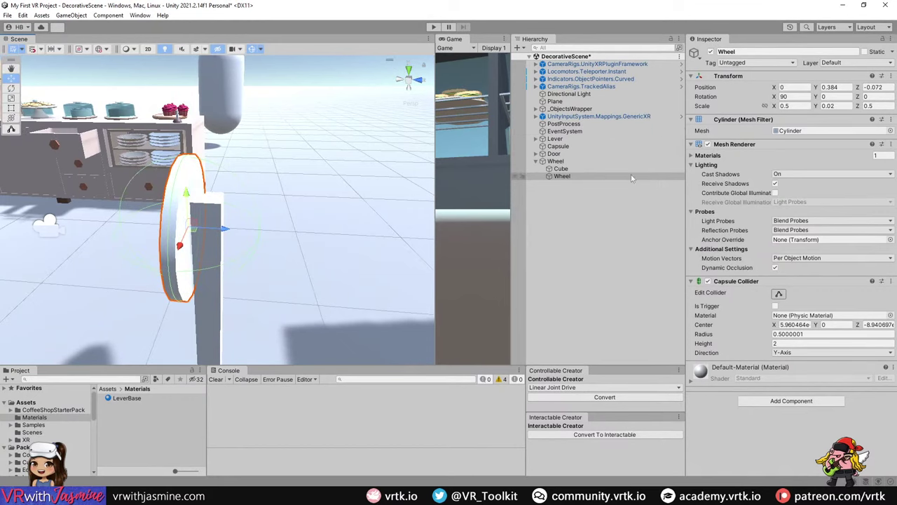
{"action": "left_click_drag", "start_coordinate": [262, 223], "coordinate": [276, 181], "text": "alt"}
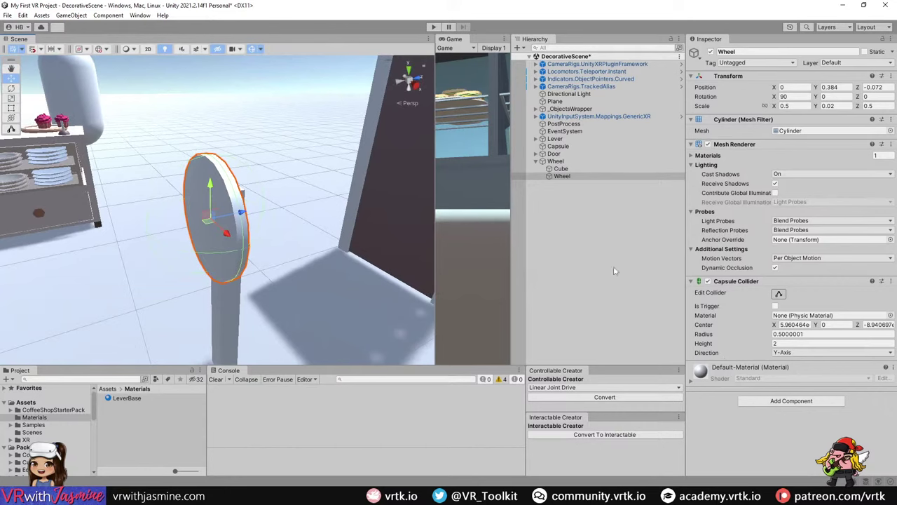
{"action": "left_click", "coordinate": [890, 280]}
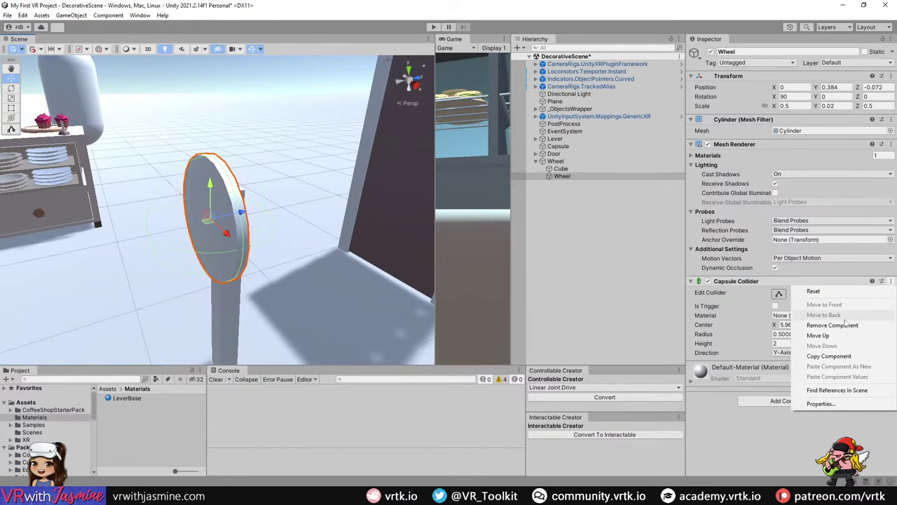
- Replace the disc's Capsule Collider with a Box Collider
{"action": "left_click", "coordinate": [834, 325]}
{"action": "left_click", "coordinate": [796, 308]}
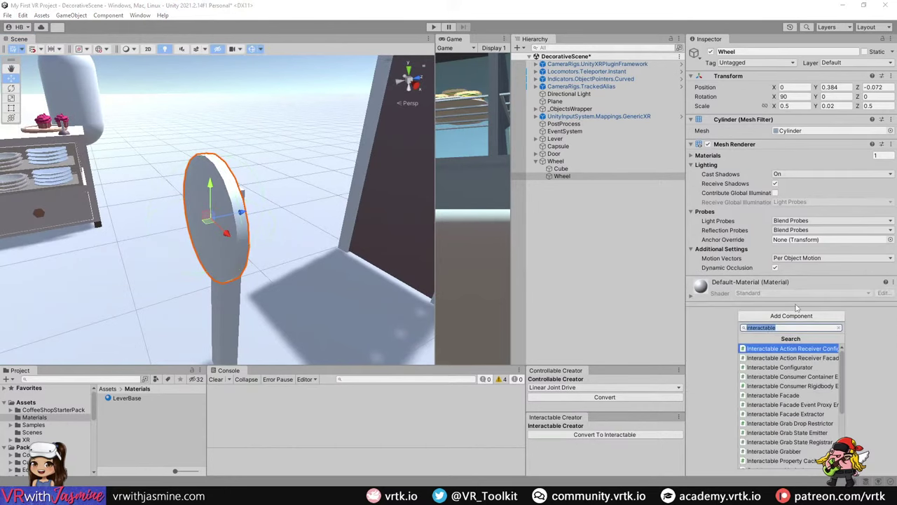
{"action": "type", "text": "box"}
{"action": "key", "text": "Return"}
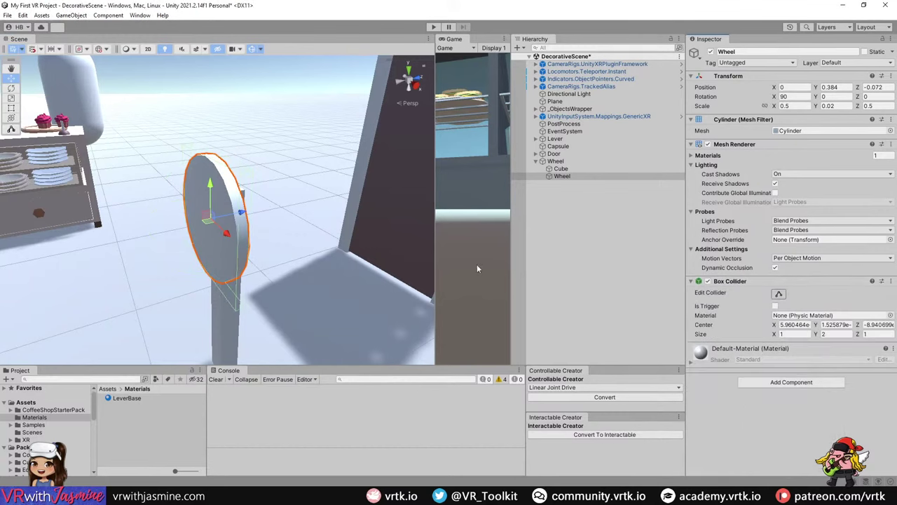
- Apply the LeverBase material to the Wheel disc
{"action": "left_click_drag", "start_coordinate": [287, 261], "coordinate": [326, 203], "text": "alt"}
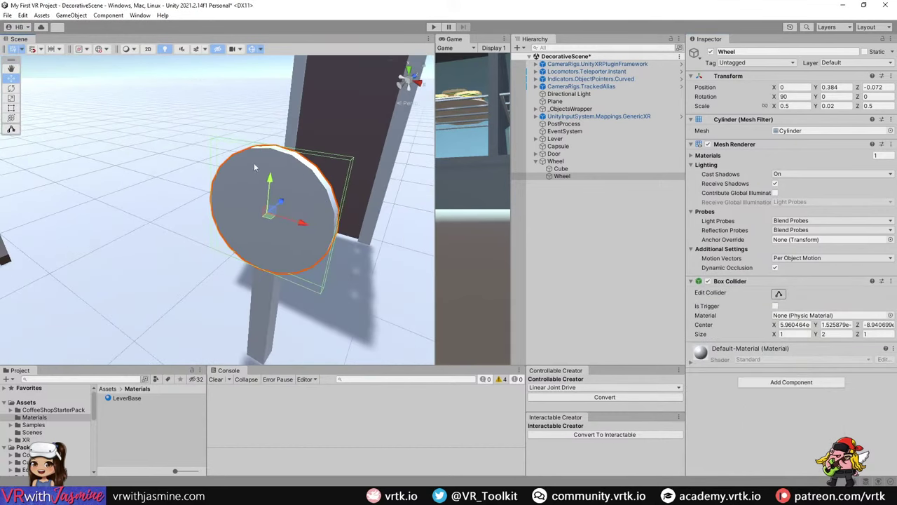
{"action": "left_click_drag", "start_coordinate": [293, 156], "coordinate": [163, 357], "text": "alt"}
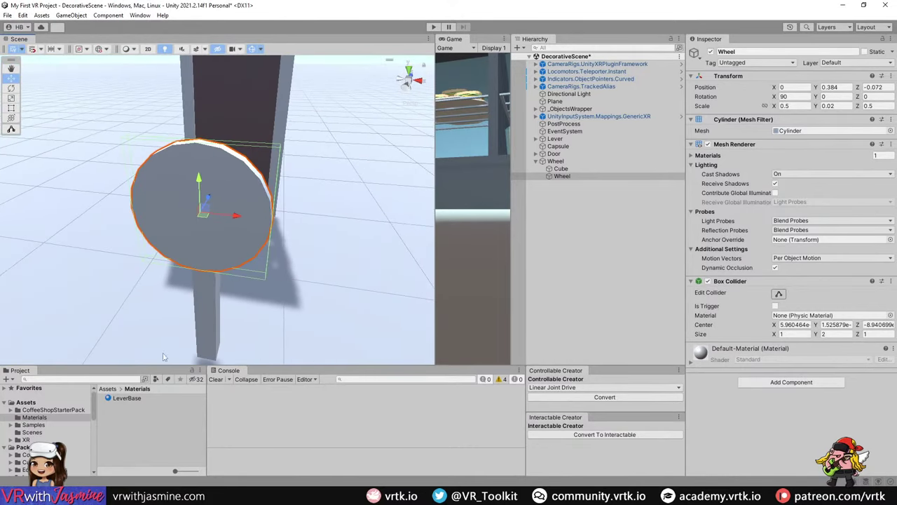
{"action": "left_click_drag", "start_coordinate": [126, 398], "coordinate": [232, 248]}
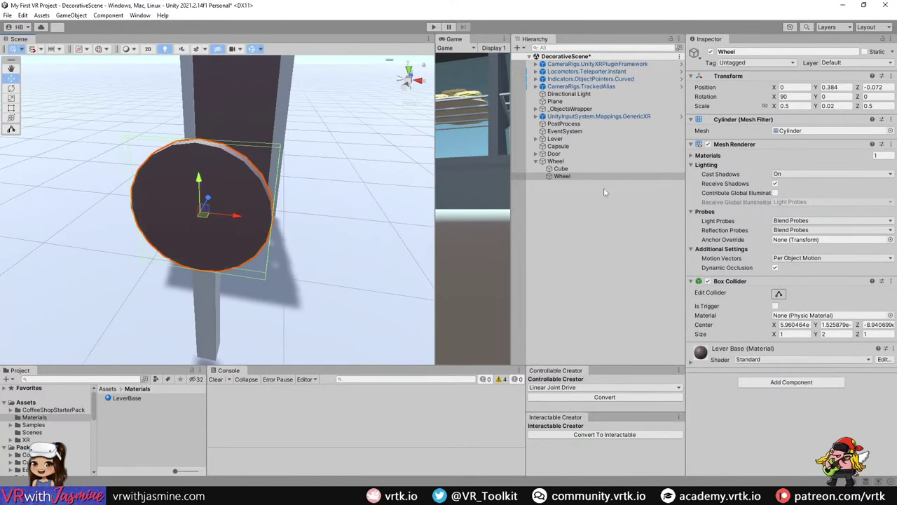
{"action": "left_click", "coordinate": [562, 179]}
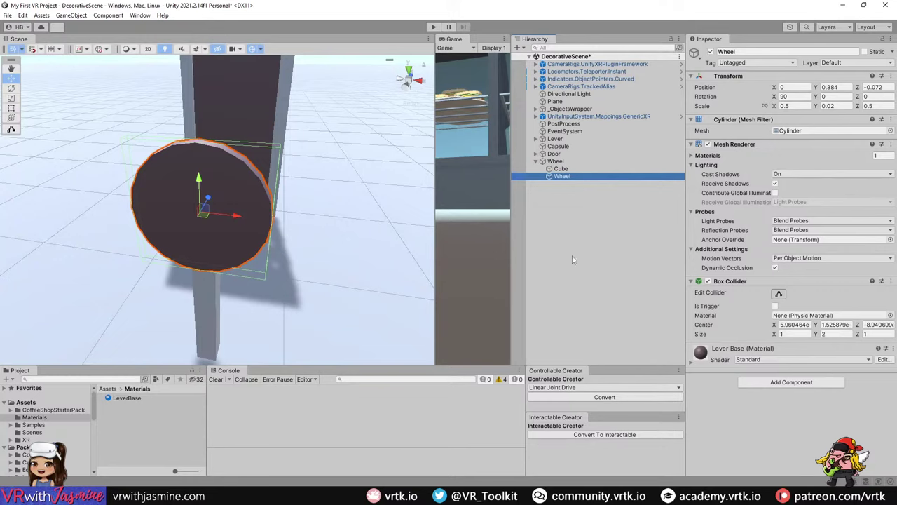
- Convert Wheel into an Angular Joint Drive controllable and expand its internal children
{"action": "left_click", "coordinate": [595, 389]}
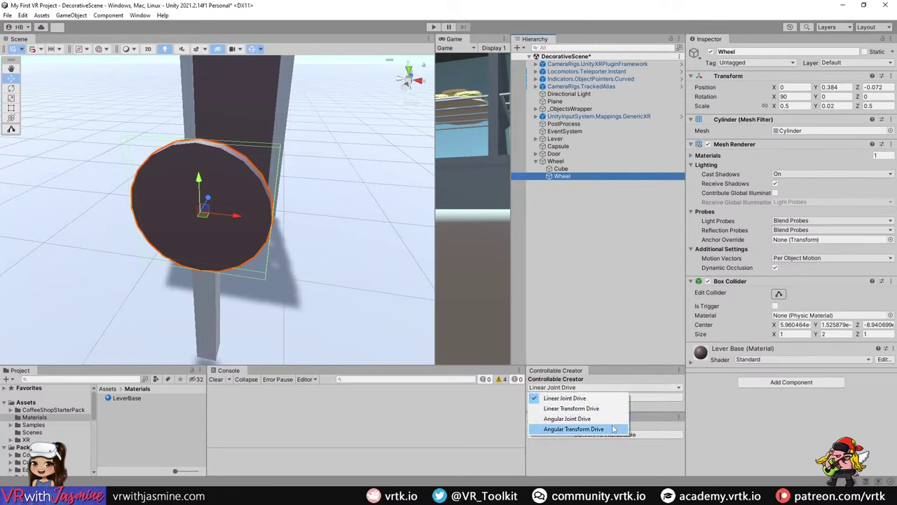
{"action": "left_click", "coordinate": [601, 420]}
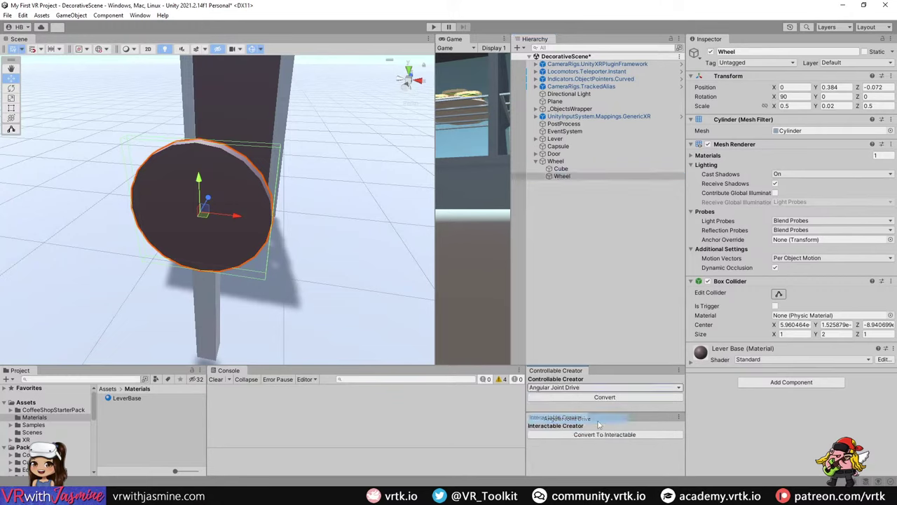
{"action": "left_click", "coordinate": [611, 397]}
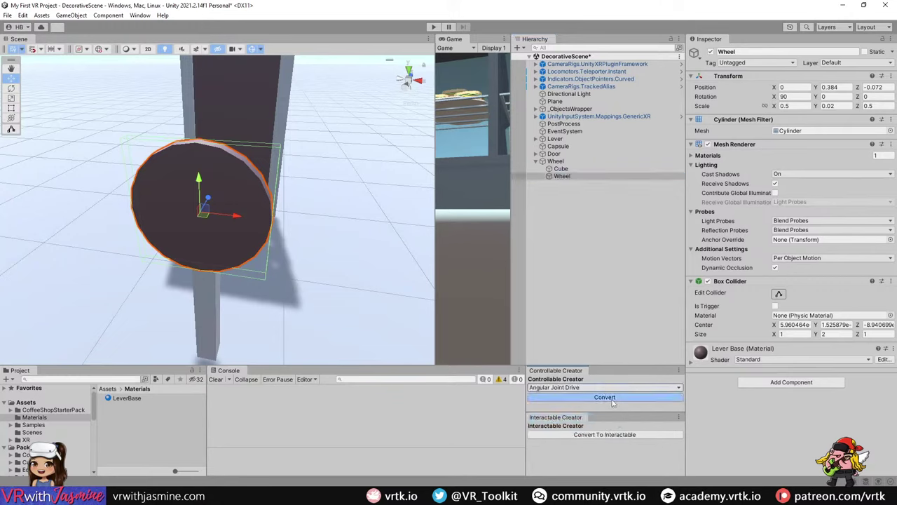
{"action": "left_click", "coordinate": [574, 177]}
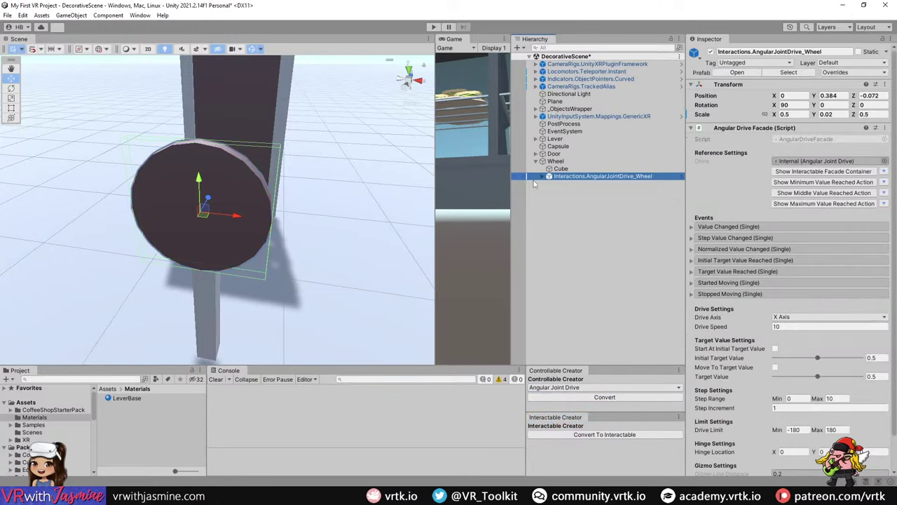
{"action": "left_click", "coordinate": [564, 184]}
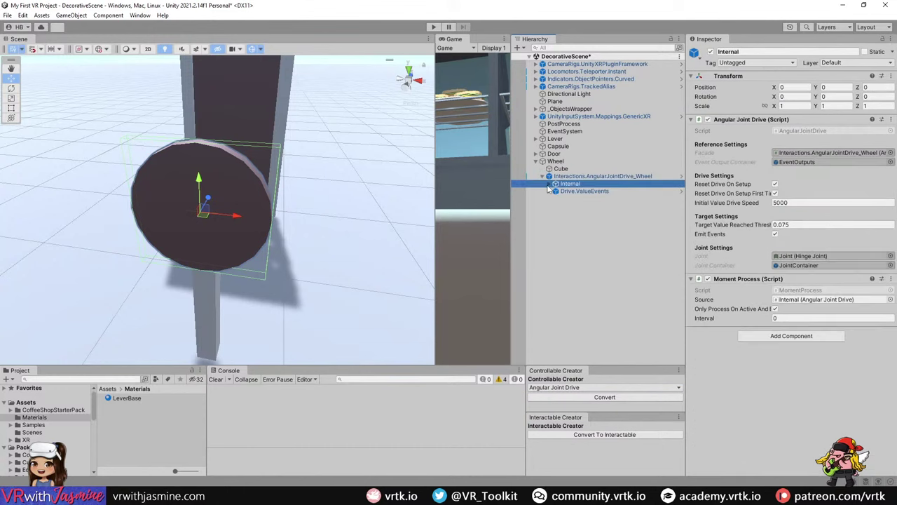
{"action": "left_click", "coordinate": [549, 183]}
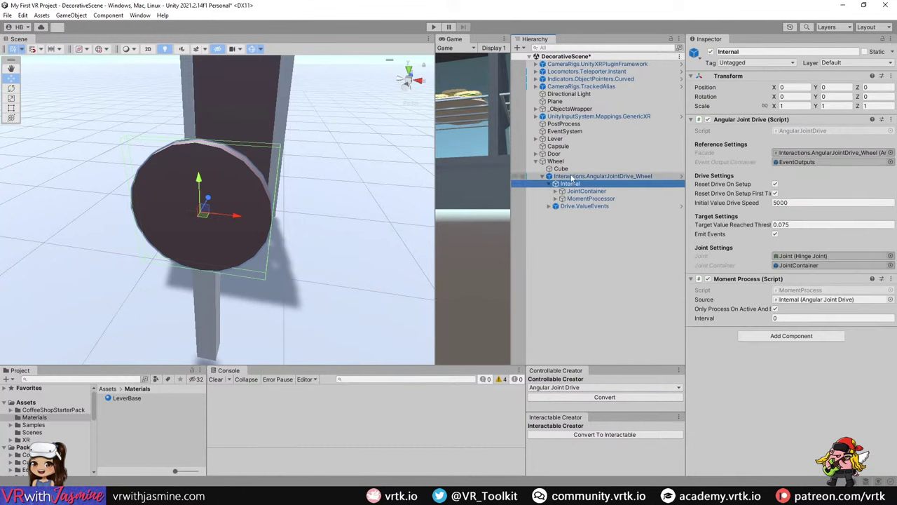
{"action": "left_click", "coordinate": [572, 177]}
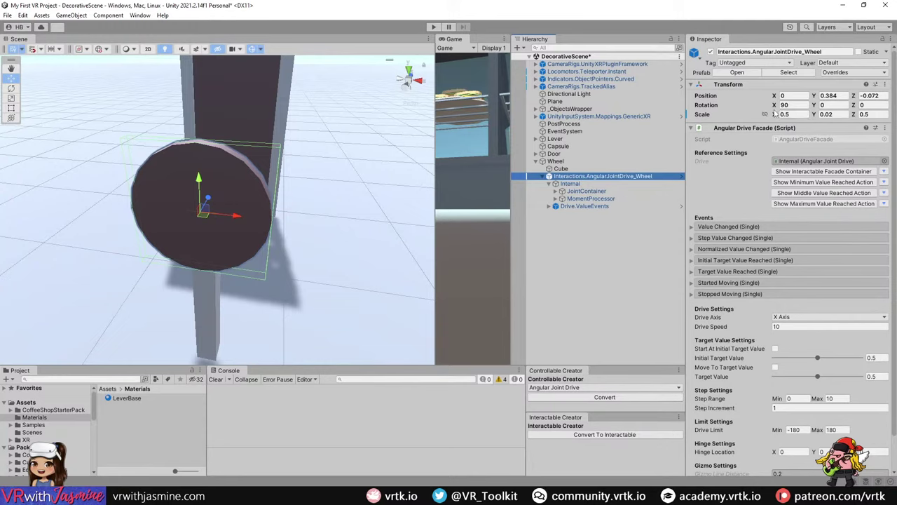
{"action": "key", "text": "Return"}
{"action": "left_click", "coordinate": [554, 192]}
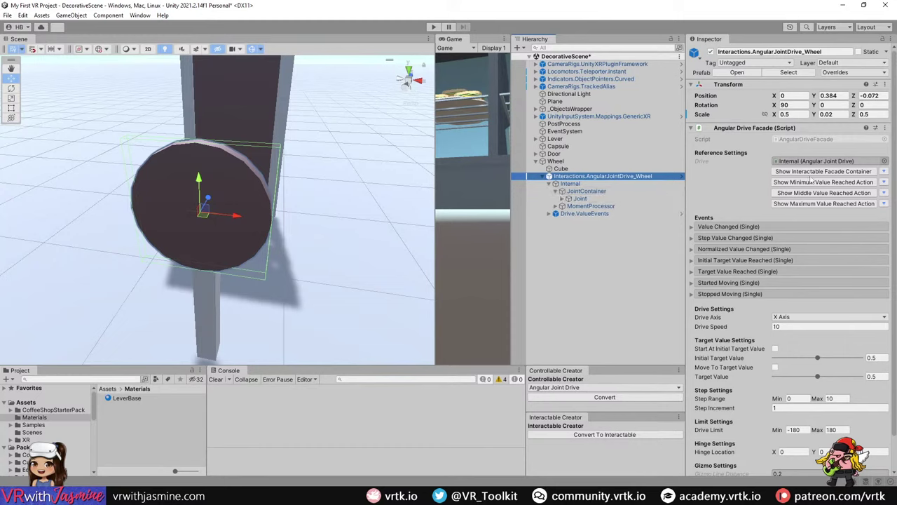
- Reveal the interactable's MeshContainer and select the nested Wheel mesh
{"action": "left_click", "coordinate": [832, 174]}
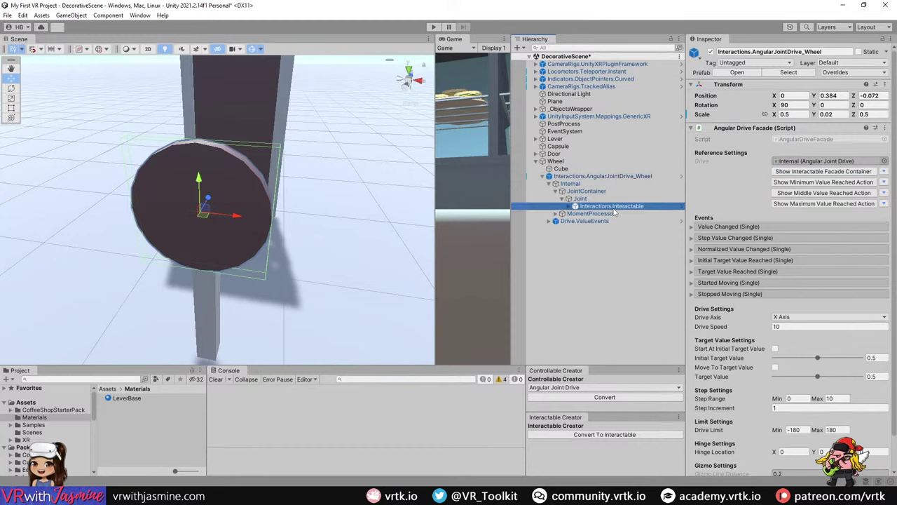
{"action": "scroll", "coordinate": [831, 379], "scroll_direction": "down", "scroll_amount": 2}
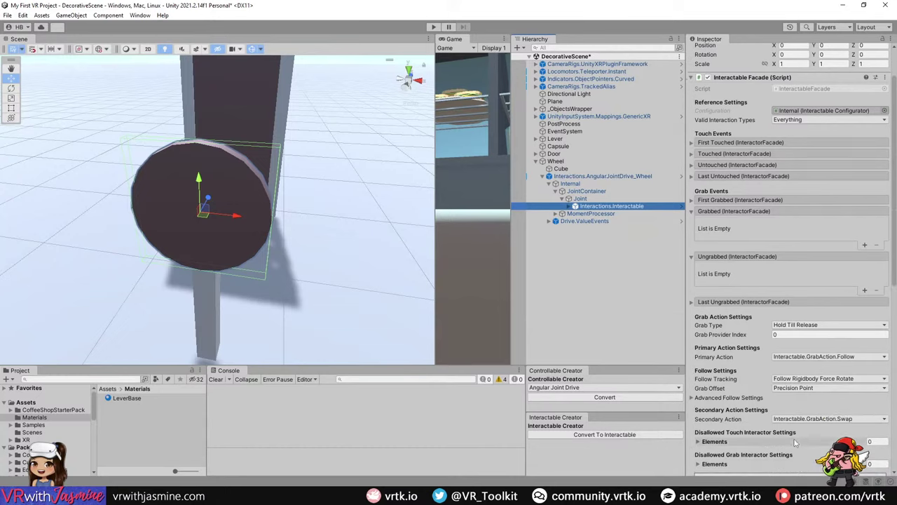
{"action": "scroll", "coordinate": [803, 456], "scroll_direction": "down", "scroll_amount": 1}
{"action": "left_click", "coordinate": [799, 457]}
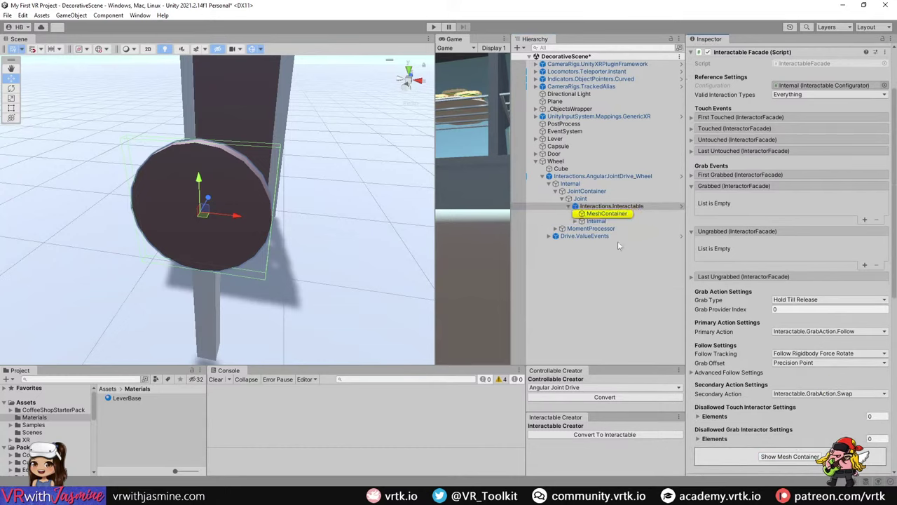
{"action": "left_click", "coordinate": [578, 213]}
{"action": "left_click", "coordinate": [575, 214]}
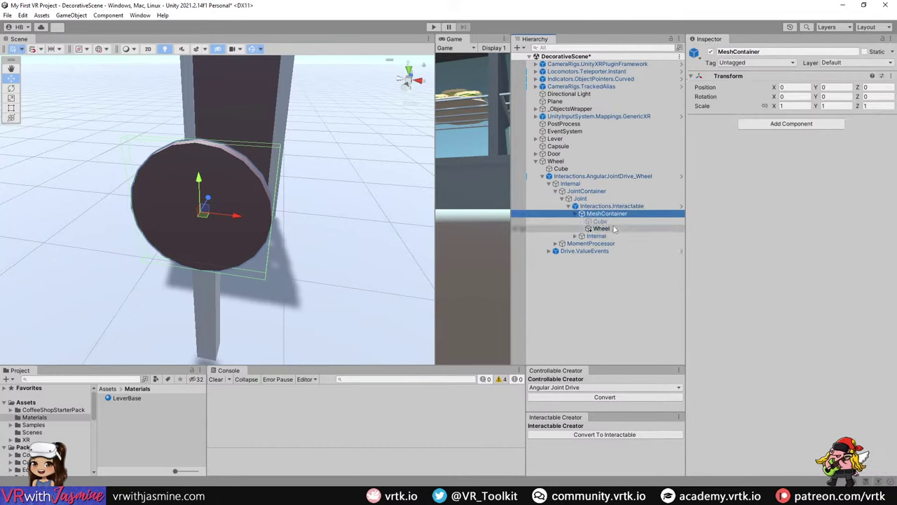
{"action": "left_click", "coordinate": [601, 229]}
- Set the AngularJointDrive_Wheel object's scale back to 1, 1, 1
{"action": "left_click", "coordinate": [790, 98]}
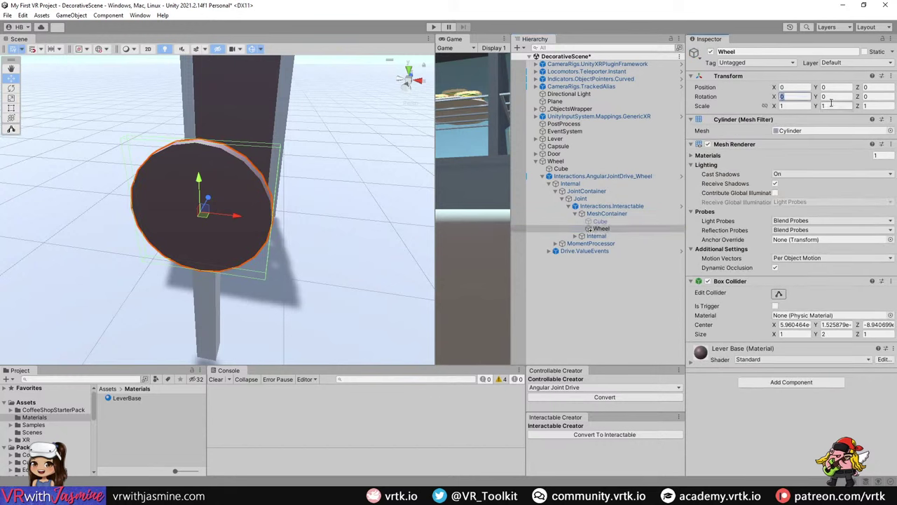
{"action": "type", "text": "90"}
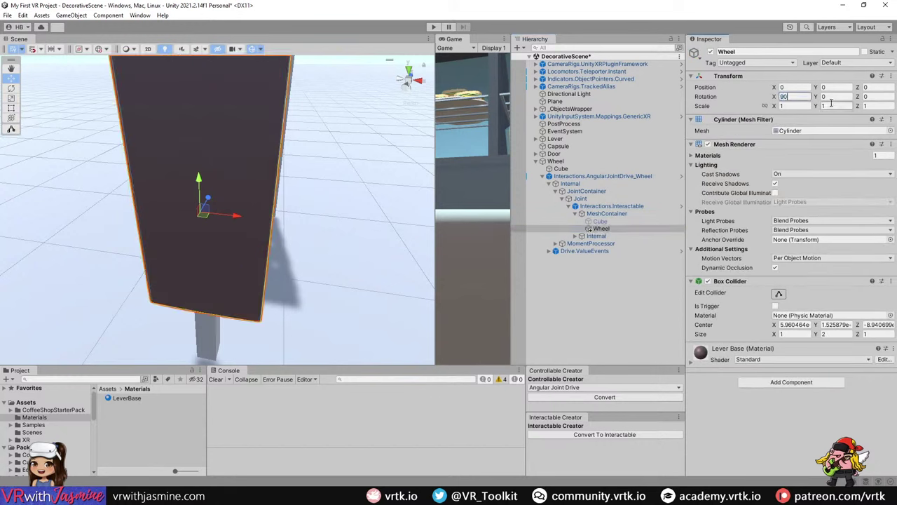
{"action": "left_click", "coordinate": [609, 178]}
{"action": "left_click", "coordinate": [791, 104]}
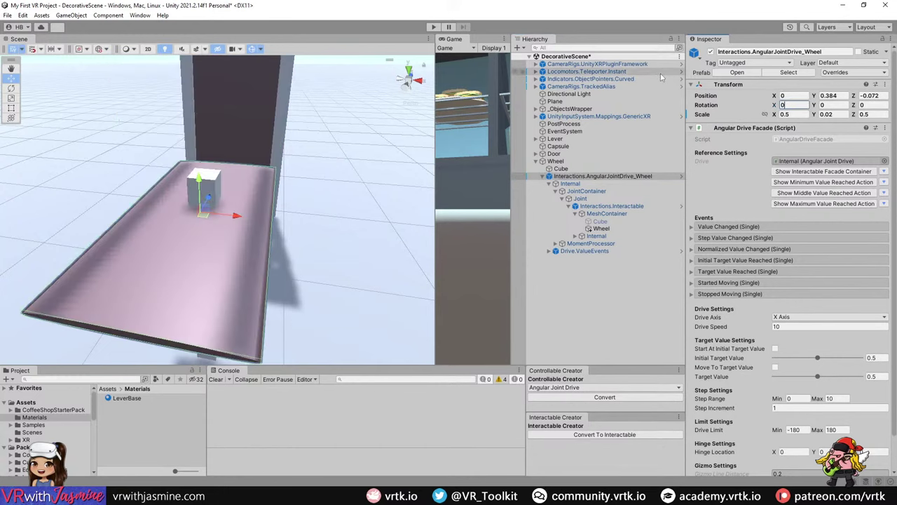
{"action": "left_click", "coordinate": [794, 113]}
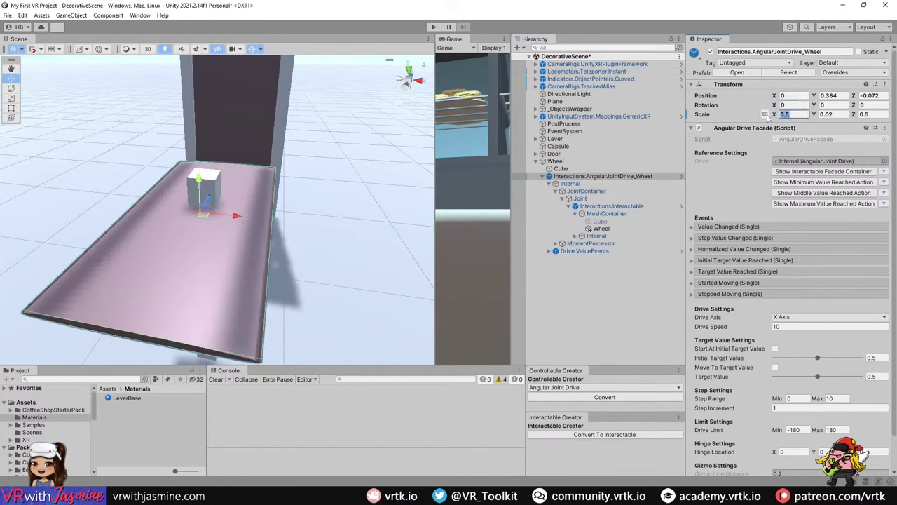
{"action": "type", "text": "1"}
{"action": "key", "text": "Tab"}
{"action": "type", "text": "1"}
{"action": "key", "text": "Tab"}
{"action": "type", "text": "1"}
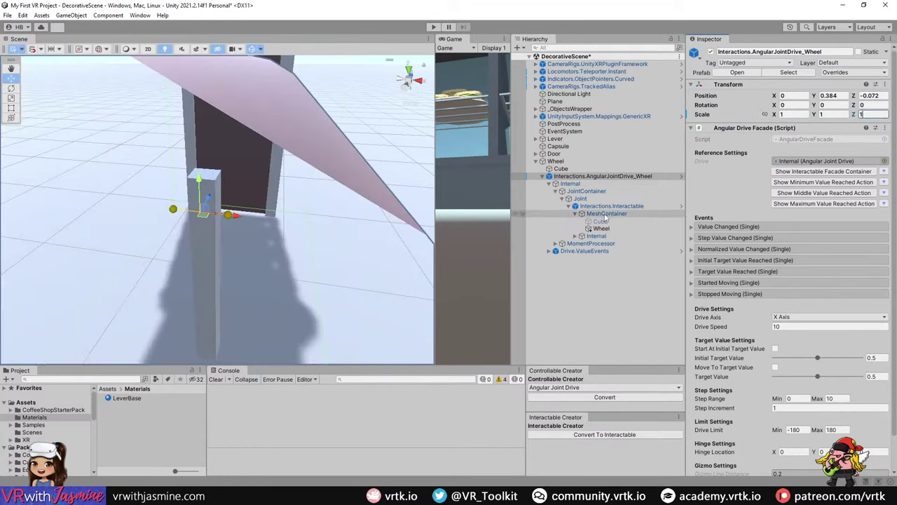
- Scale the nested Wheel mesh to 0.5, 0.02, 0.5
{"action": "left_click", "coordinate": [601, 229]}
{"action": "type", "text": "0"}
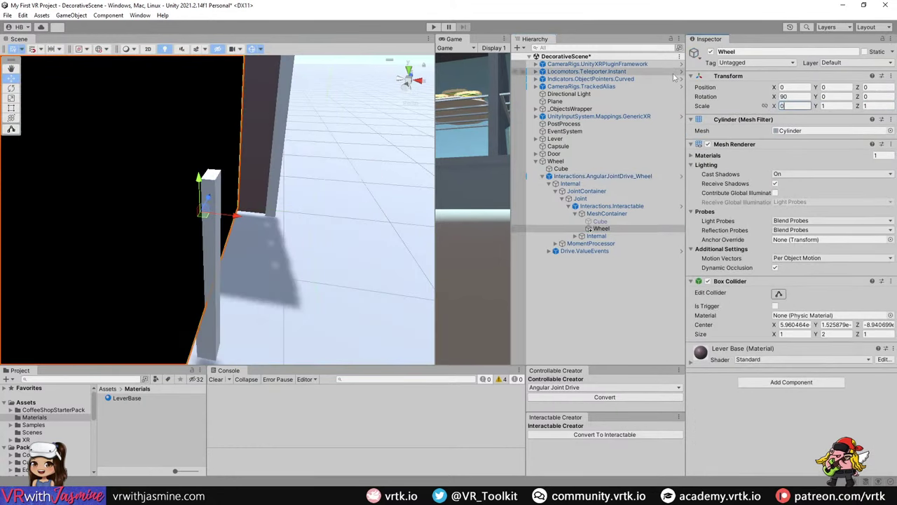
{"action": "type", "text": ".05"}
{"action": "key", "text": "Return"}
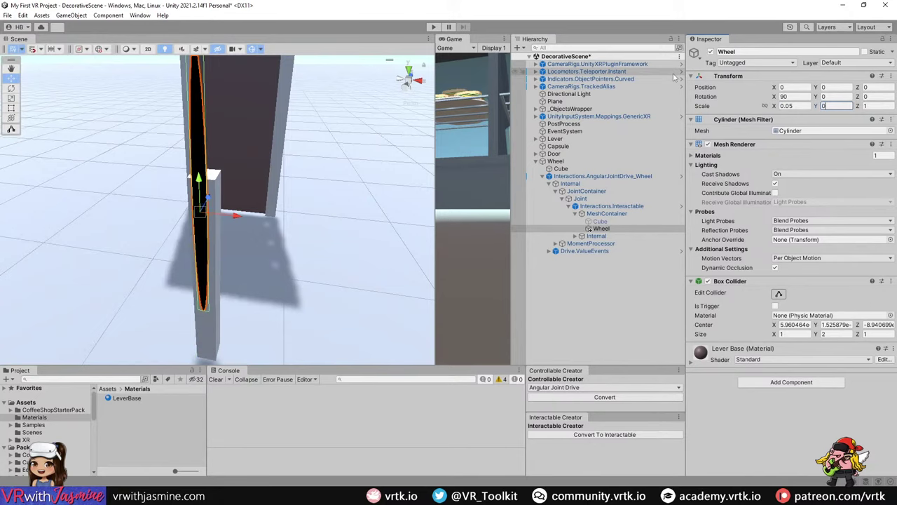
{"action": "type", "text": "0.5"}
{"action": "key", "text": "Tab"}
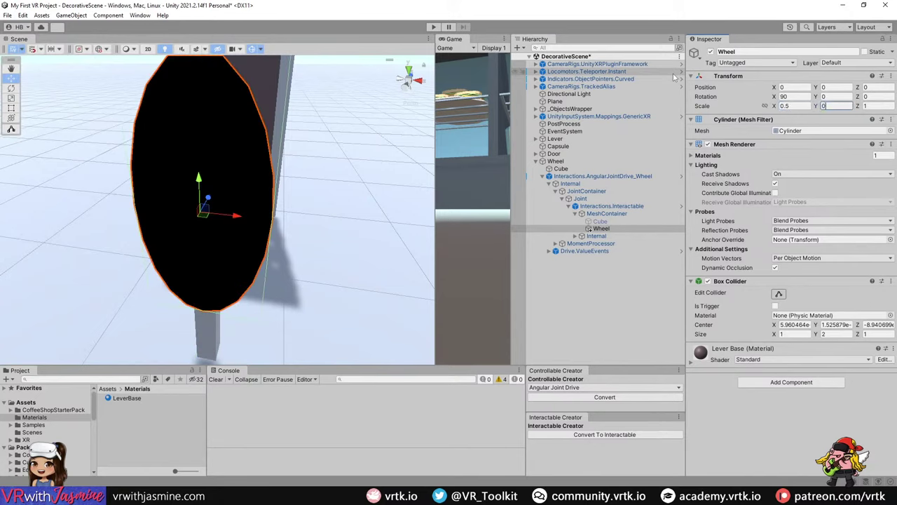
{"action": "type", "text": "0.02"}
{"action": "key", "text": "Tab"}
{"action": "type", "text": "0.5"}
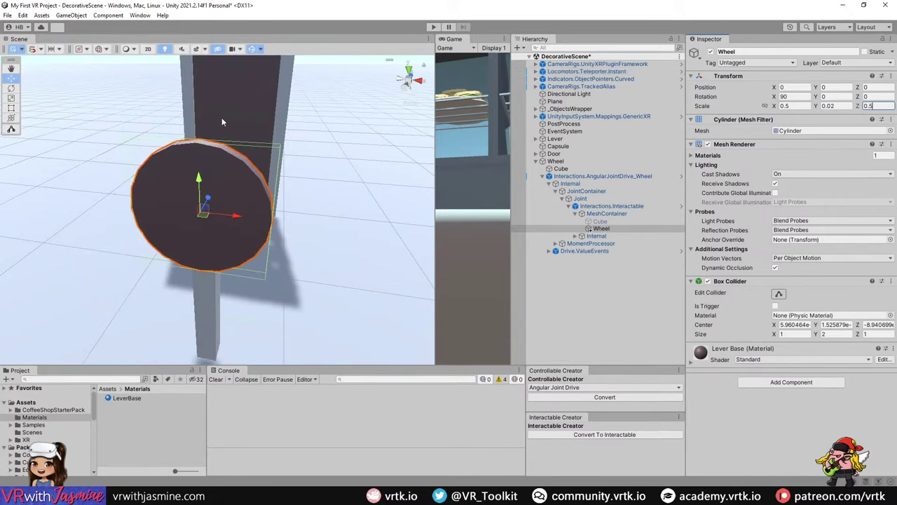
- Frame the drive object and preview spinning it around X and Z
{"action": "right_click_drag", "start_coordinate": [330, 211], "coordinate": [211, 207]}
{"action": "left_click", "coordinate": [603, 176]}
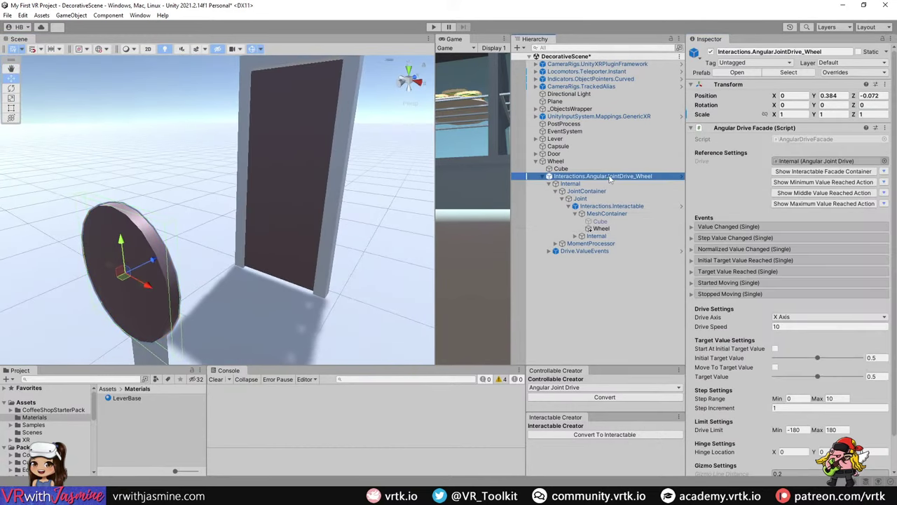
{"action": "key", "text": "f"}
{"action": "right_click_drag", "start_coordinate": [293, 274], "coordinate": [256, 306]}
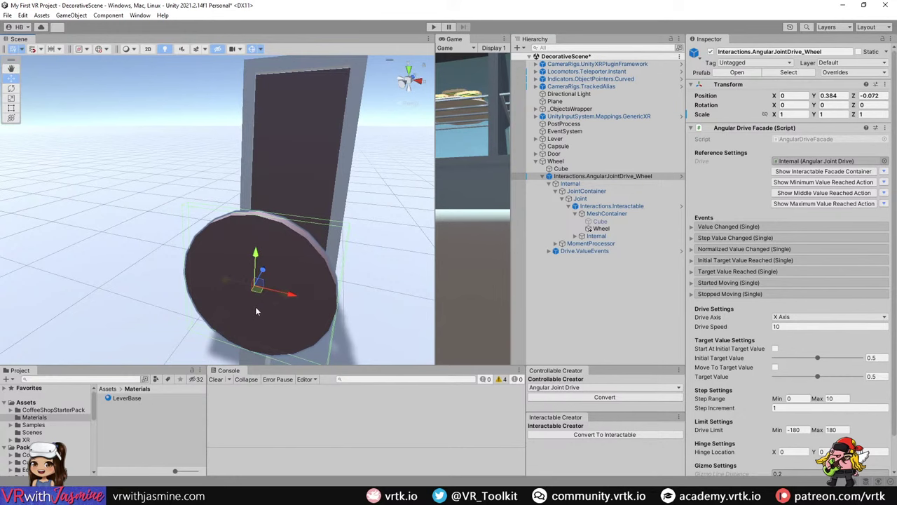
{"action": "scroll", "coordinate": [255, 306], "scroll_direction": "up", "scroll_amount": 3}
{"action": "scroll", "coordinate": [239, 267], "scroll_direction": "down", "scroll_amount": 3}
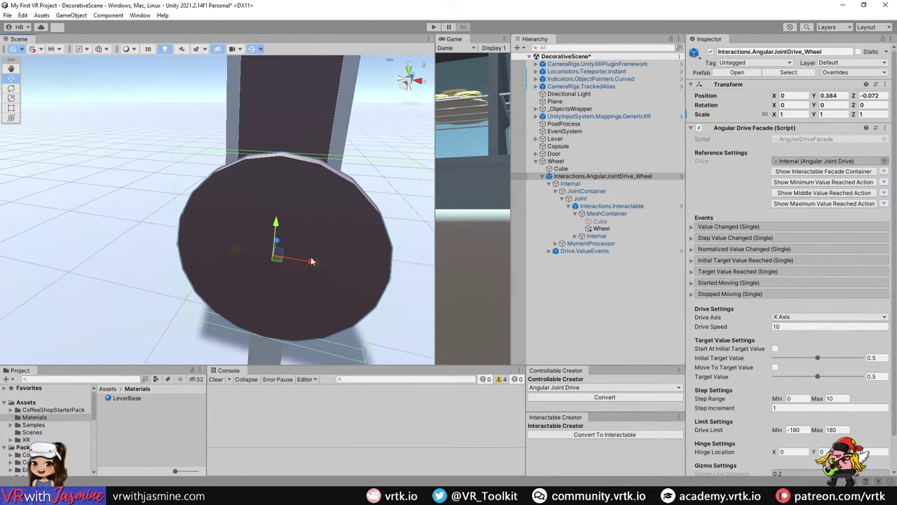
{"action": "left_click_drag", "start_coordinate": [774, 105], "coordinate": [135, 266]}
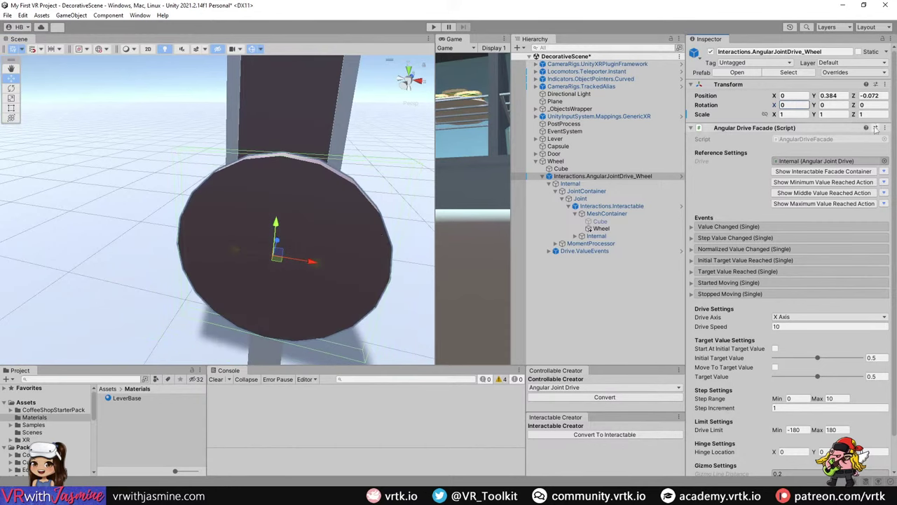
{"action": "left_click_drag", "start_coordinate": [853, 104], "coordinate": [452, 239]}
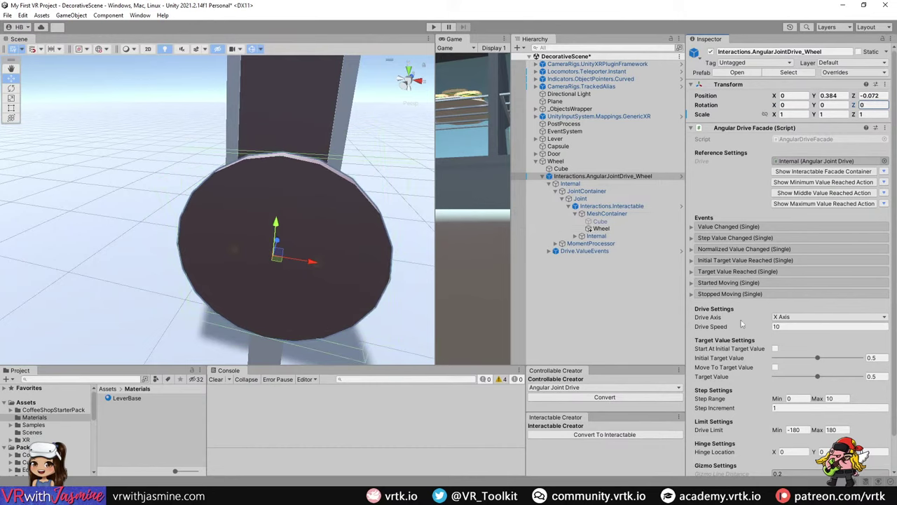
{"action": "left_click", "coordinate": [819, 318]}
- Set the Angular Drive Facade's Drive Axis to Z Axis and test the wheel in Play mode
{"action": "left_click", "coordinate": [802, 350]}
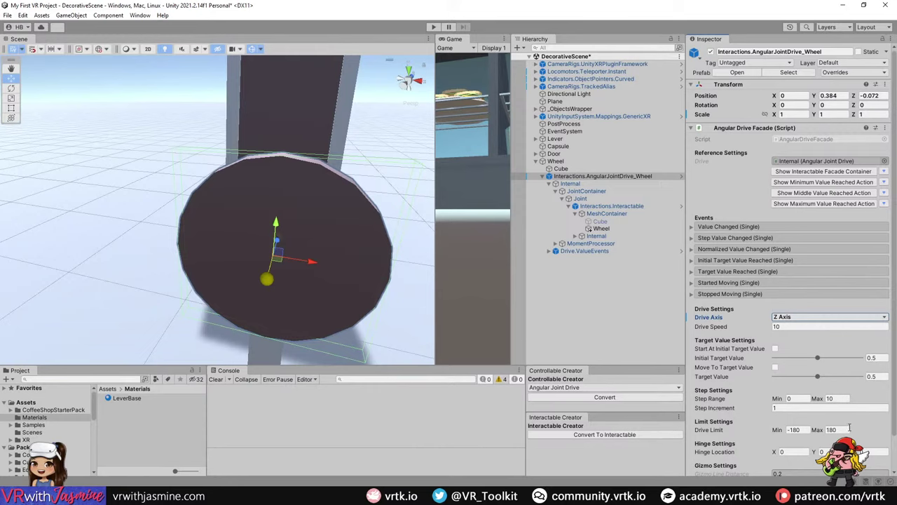
{"action": "scroll", "coordinate": [740, 440], "scroll_direction": "down", "scroll_amount": 1}
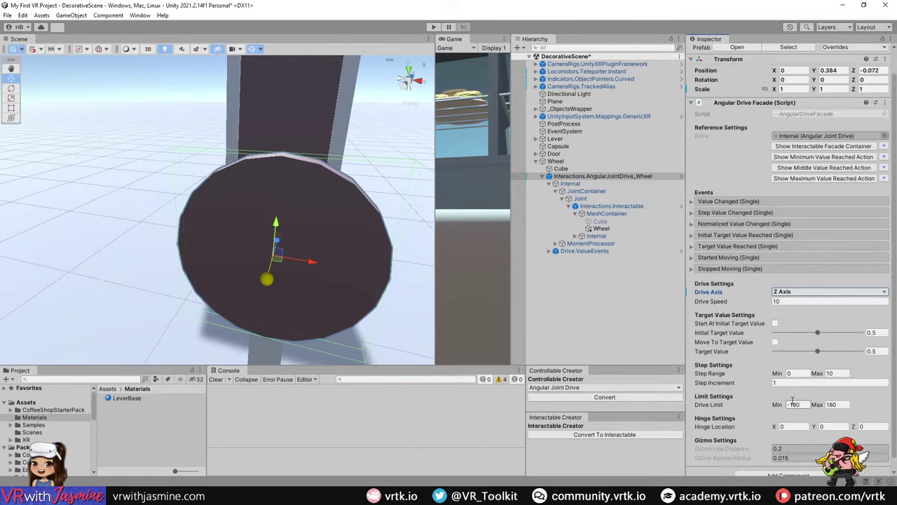
{"action": "scroll", "coordinate": [739, 440], "scroll_direction": "up", "scroll_amount": 1}
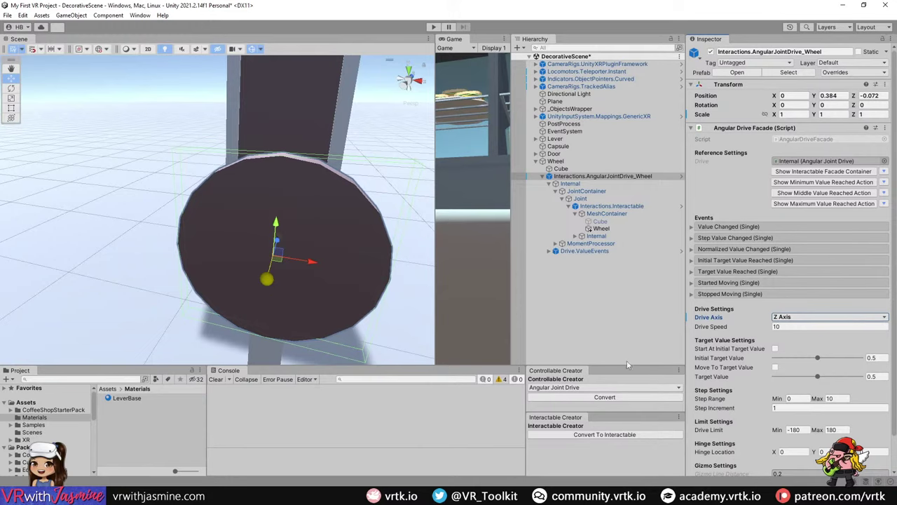
{"action": "left_click", "coordinate": [433, 27]}
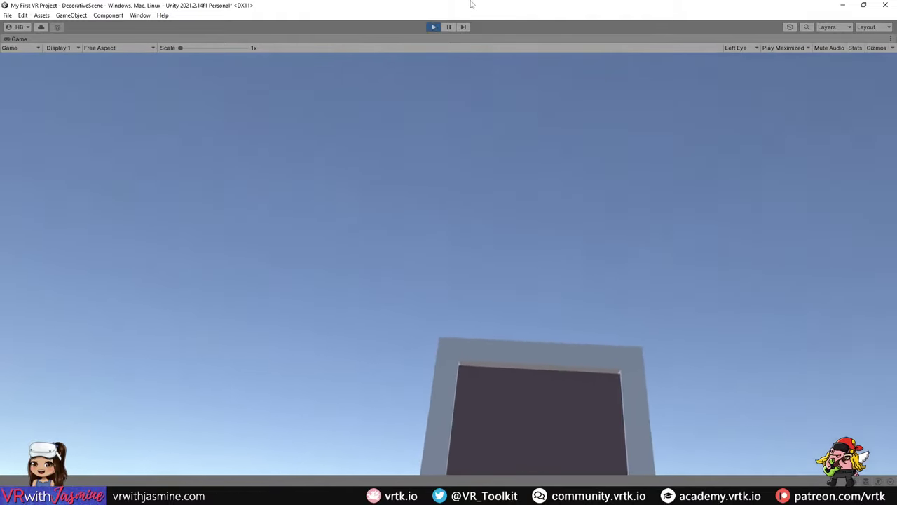
{"action": "left_click", "coordinate": [434, 27]}
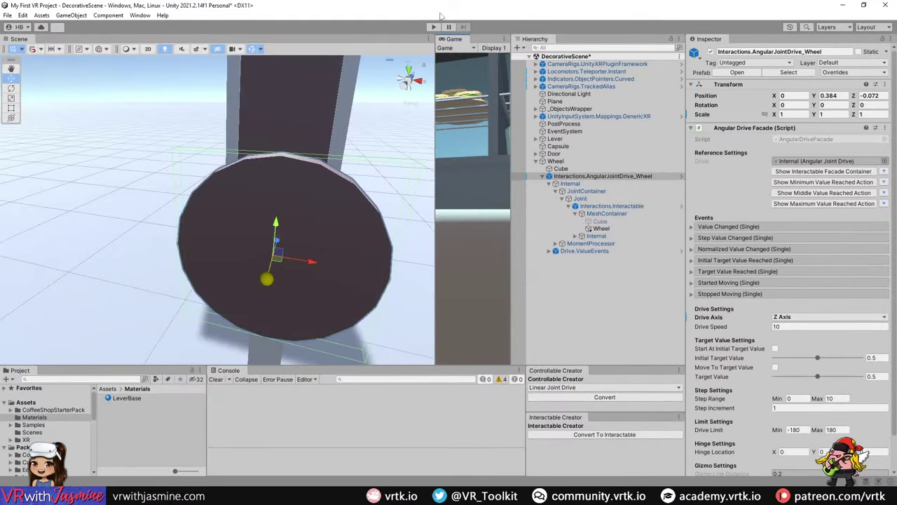
- Disable the tall Cube's Box Collider and enter Play mode to test the wheel again
{"action": "left_click", "coordinate": [635, 206]}
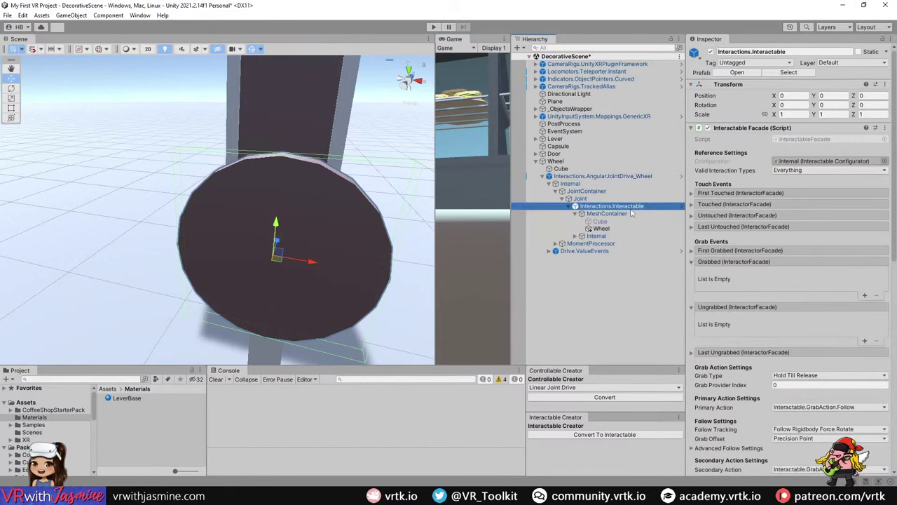
{"action": "left_click_drag", "start_coordinate": [323, 223], "coordinate": [411, 225], "text": "alt"}
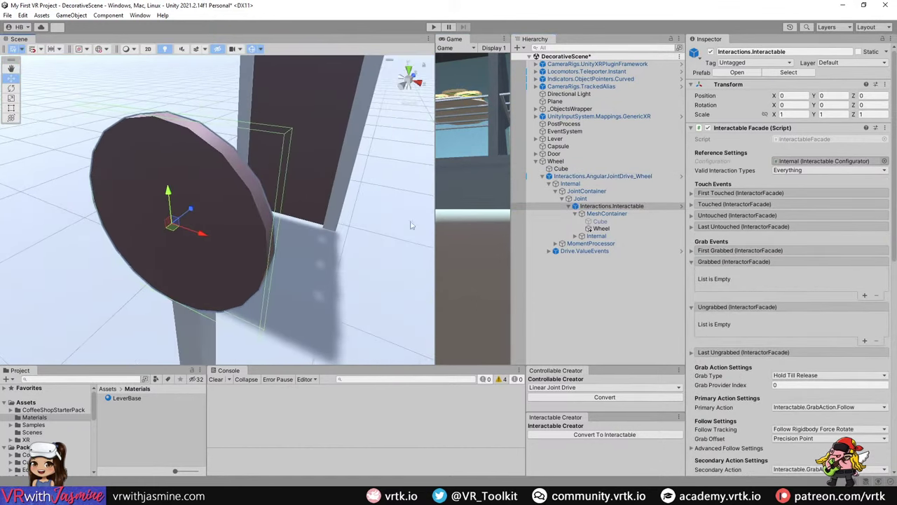
{"action": "left_click", "coordinate": [612, 206]}
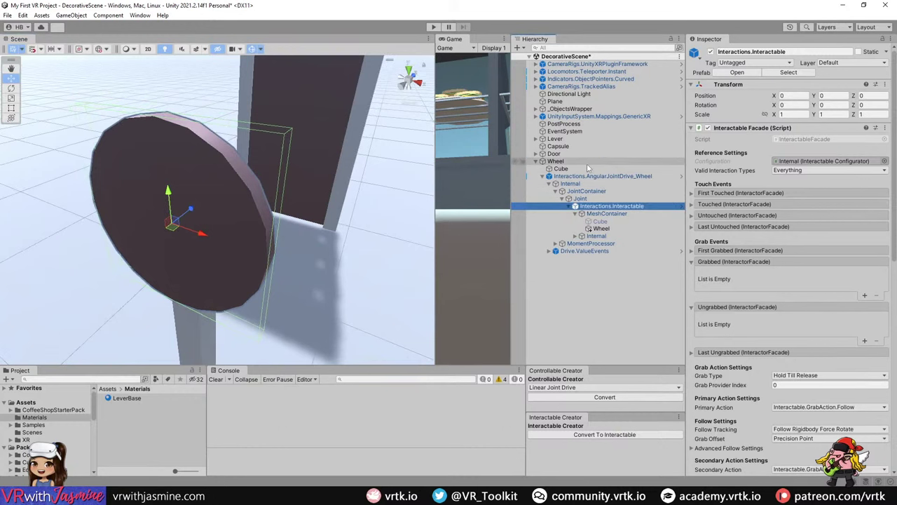
{"action": "left_click", "coordinate": [603, 176]}
{"action": "left_click_drag", "start_coordinate": [210, 224], "coordinate": [148, 199], "text": "alt"}
{"action": "left_click", "coordinate": [147, 205]}
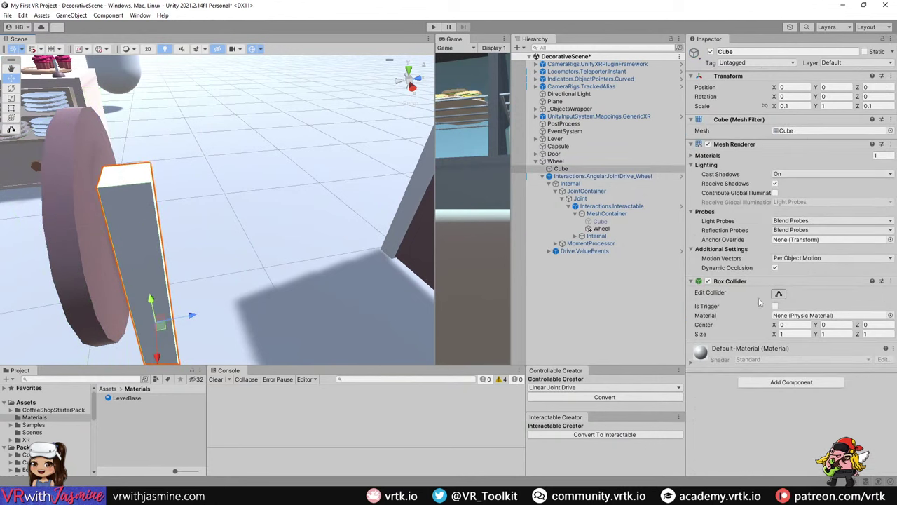
{"action": "left_click", "coordinate": [708, 281]}
{"action": "left_click", "coordinate": [434, 26]}
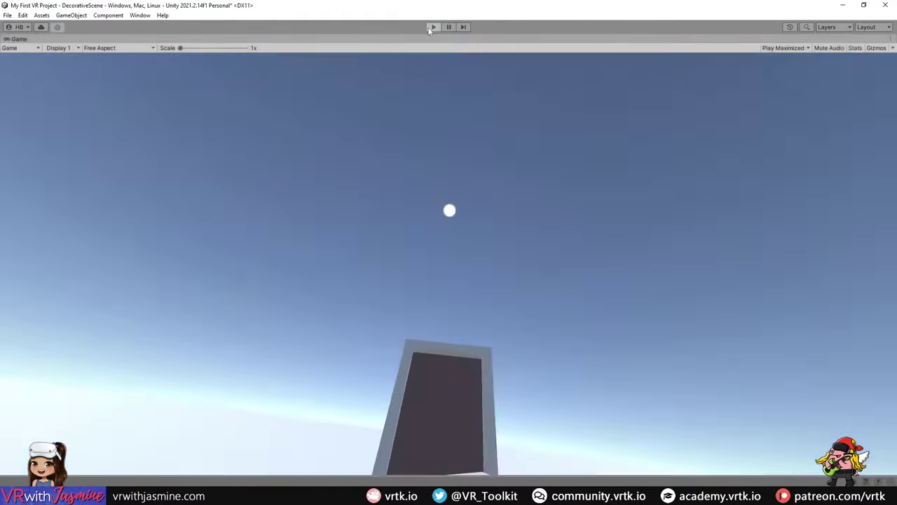
- Exit play mode after the second wheel play test
{"action": "left_click", "coordinate": [431, 26]}
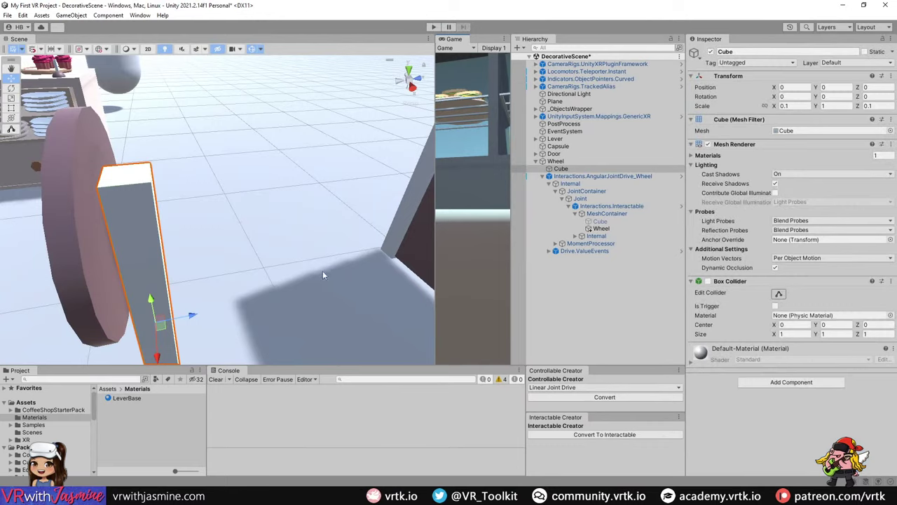
{"action": "left_click_drag", "start_coordinate": [323, 271], "coordinate": [388, 275], "text": "alt"}
{"action": "left_click", "coordinate": [600, 177]}
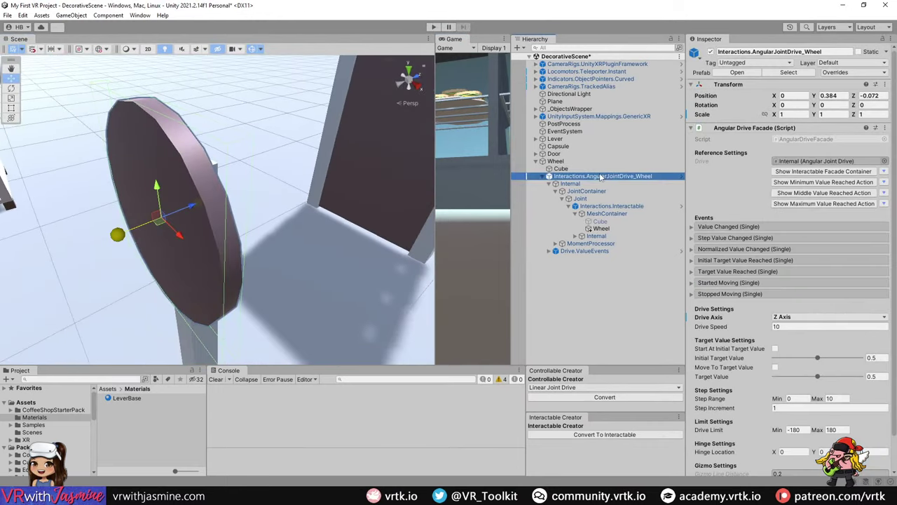
{"action": "scroll", "coordinate": [777, 326], "scroll_direction": "down", "scroll_amount": 1}
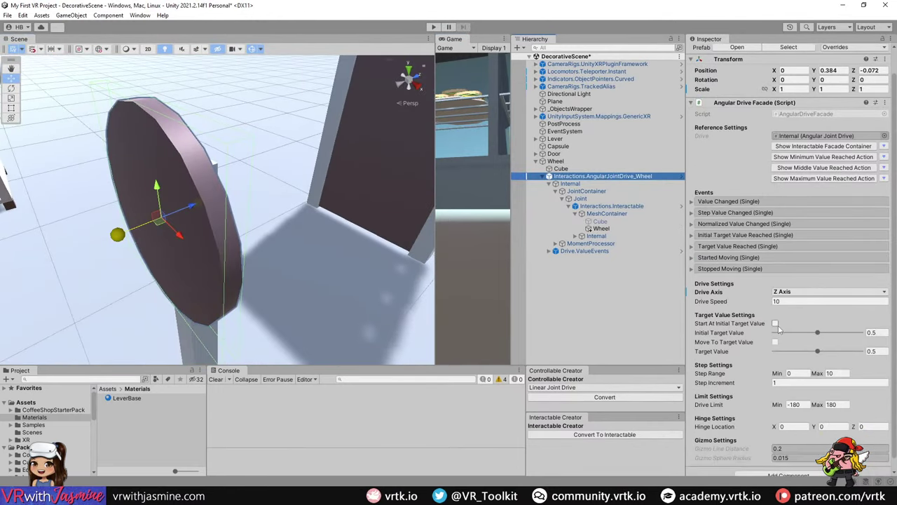
{"action": "scroll", "coordinate": [772, 404], "scroll_direction": "down", "scroll_amount": 1}
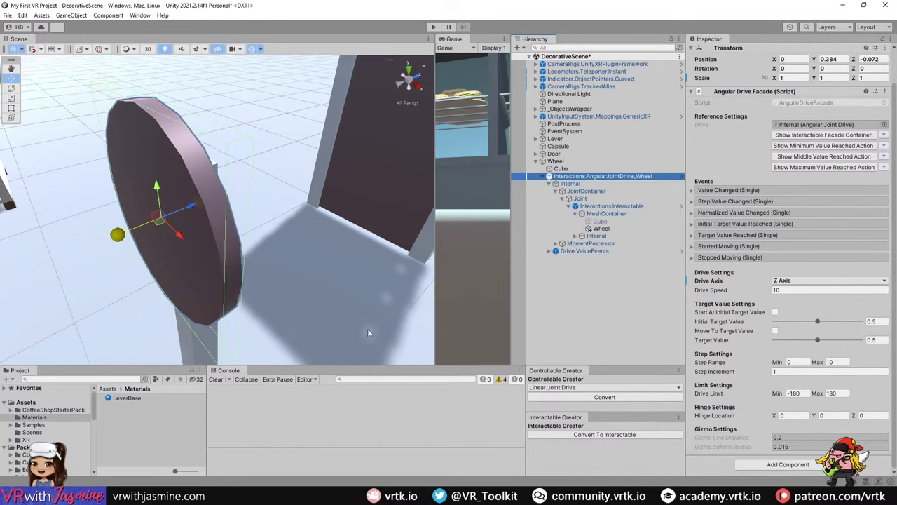
{"action": "left_click_drag", "start_coordinate": [367, 328], "coordinate": [205, 293], "text": "alt"}
{"action": "left_click", "coordinate": [187, 294]}
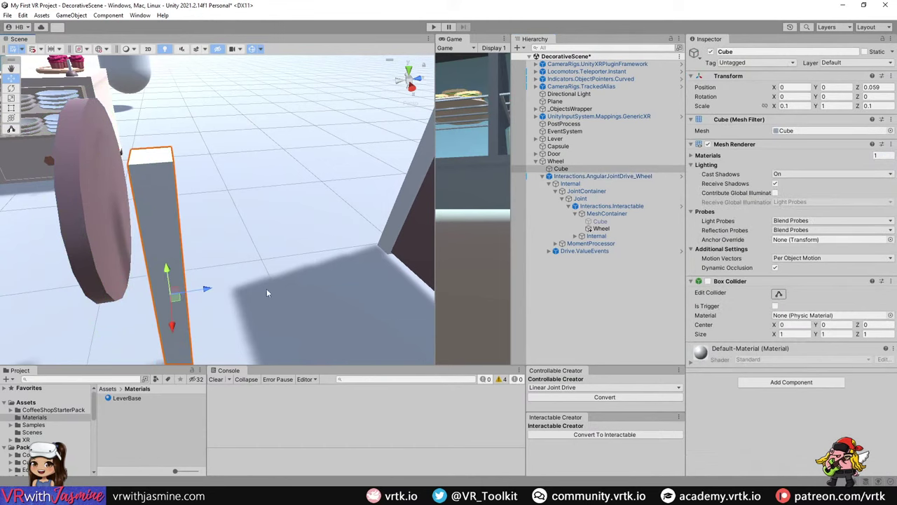
{"action": "left_click_drag", "start_coordinate": [267, 293], "coordinate": [238, 314], "text": "alt"}
{"action": "left_click", "coordinate": [207, 186]}
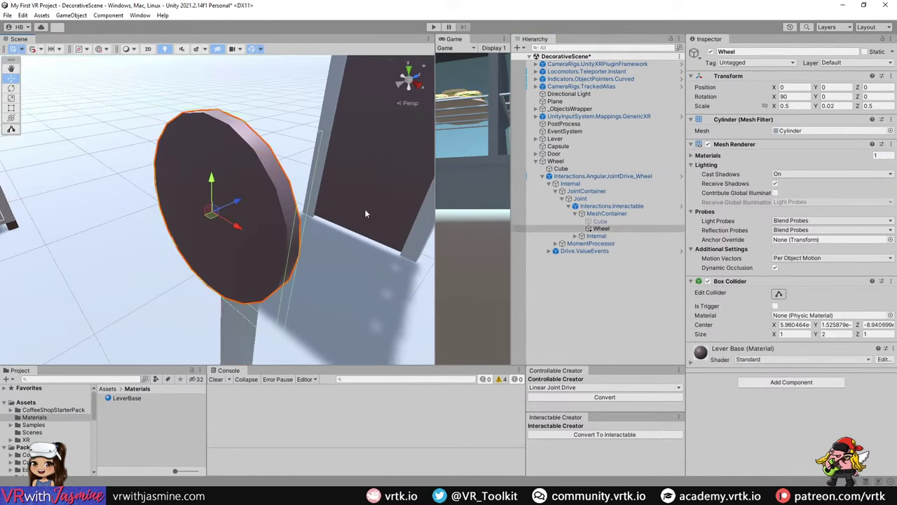
{"action": "left_click", "coordinate": [601, 230]}
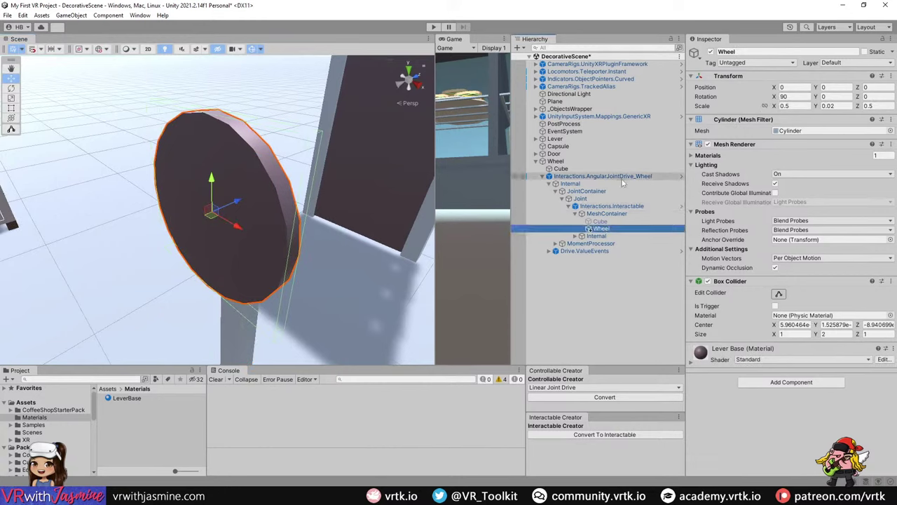
{"action": "left_click", "coordinate": [619, 205]}
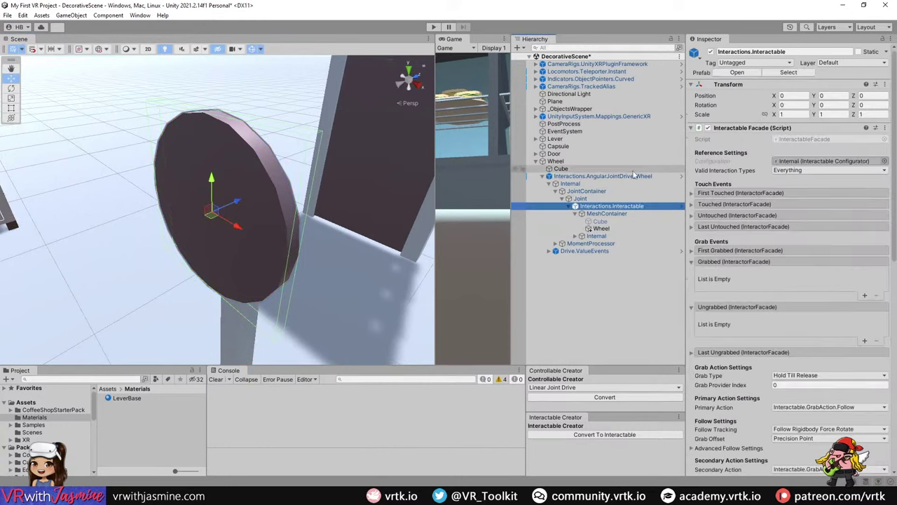
{"action": "left_click", "coordinate": [635, 177]}
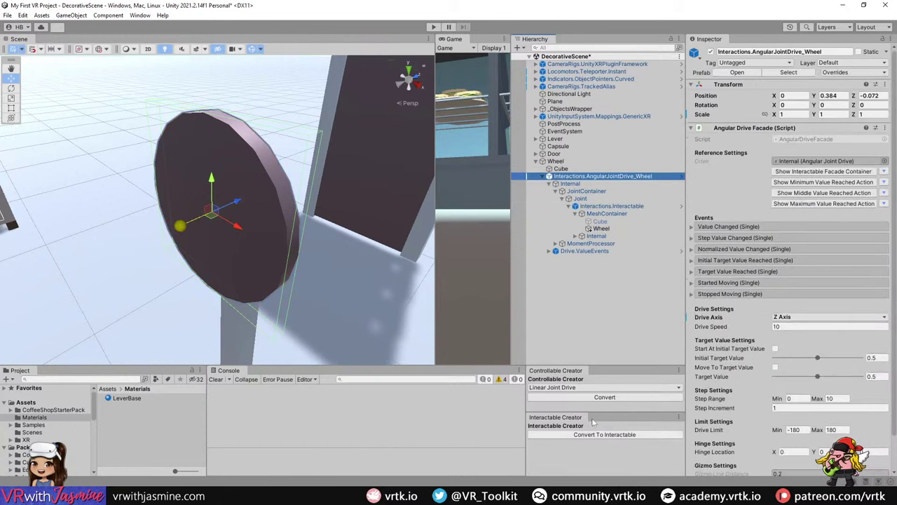
{"action": "left_click", "coordinate": [433, 27]}
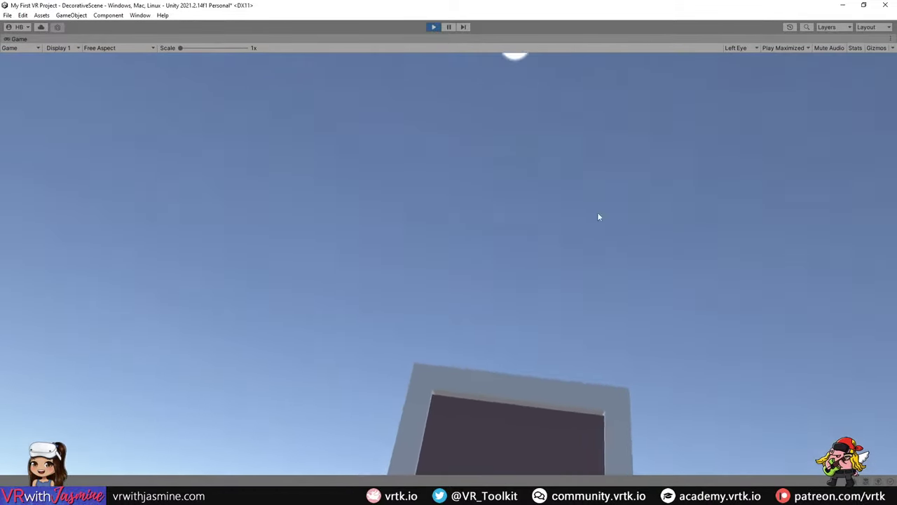
{"action": "left_click", "coordinate": [436, 28]}
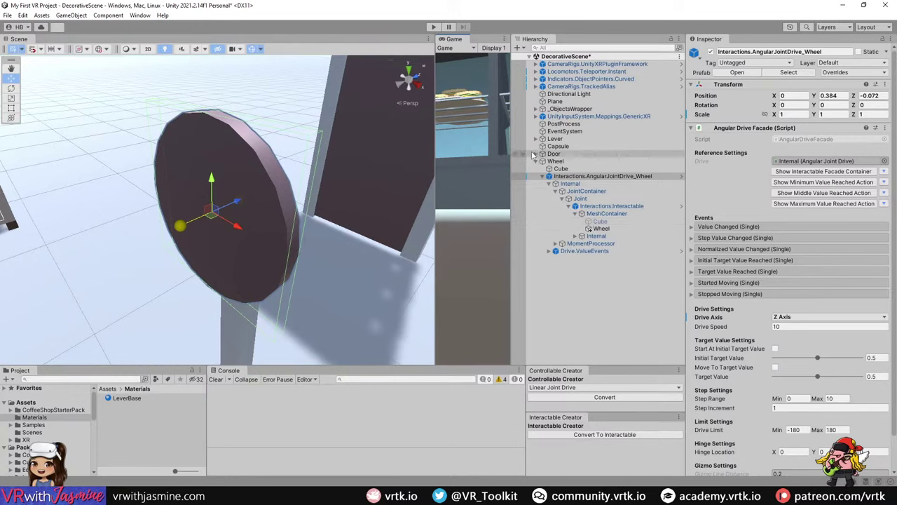
- Create an Interactions.AngularTransformDrive from Tilia's Controllables prefabs and move it to the hierarchy's bottom
{"action": "left_click", "coordinate": [662, 340]}
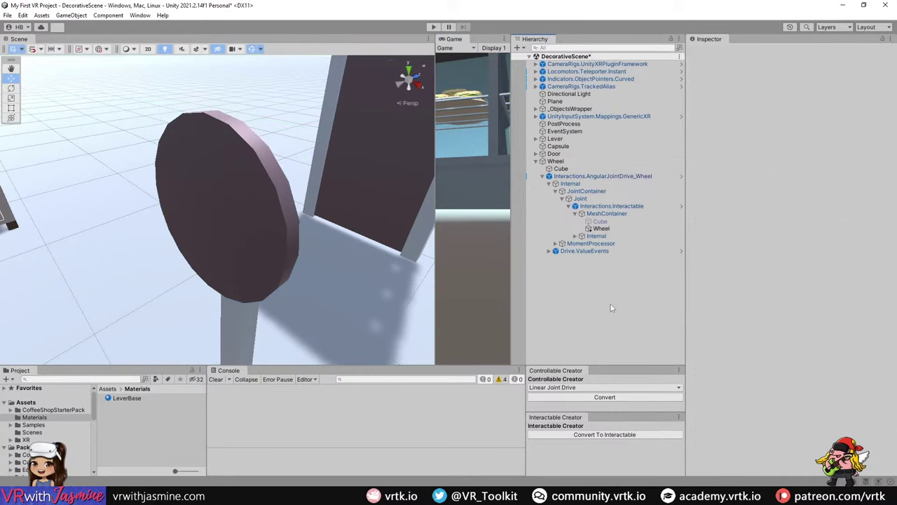
{"action": "right_click", "coordinate": [657, 313]}
{"action": "mouse_move", "coordinate": [694, 297]}
{"action": "mouse_move", "coordinate": [757, 300]}
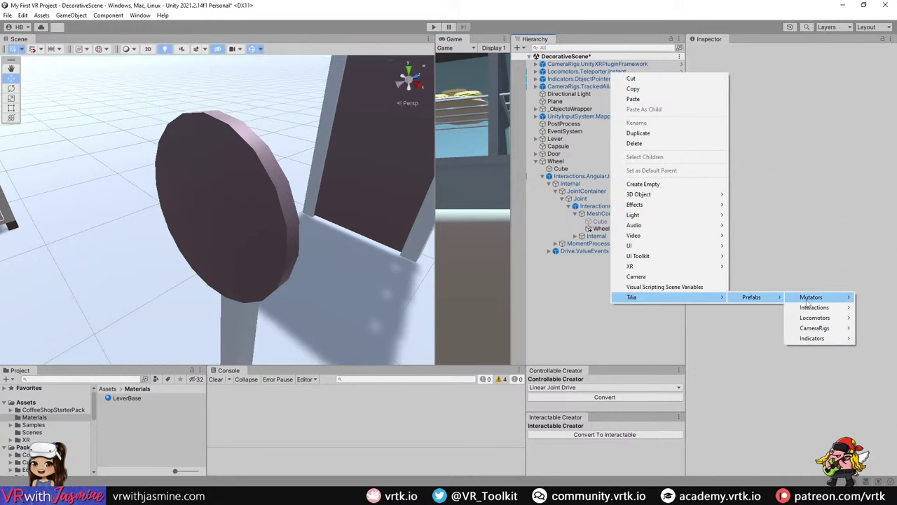
{"action": "mouse_move", "coordinate": [815, 307]}
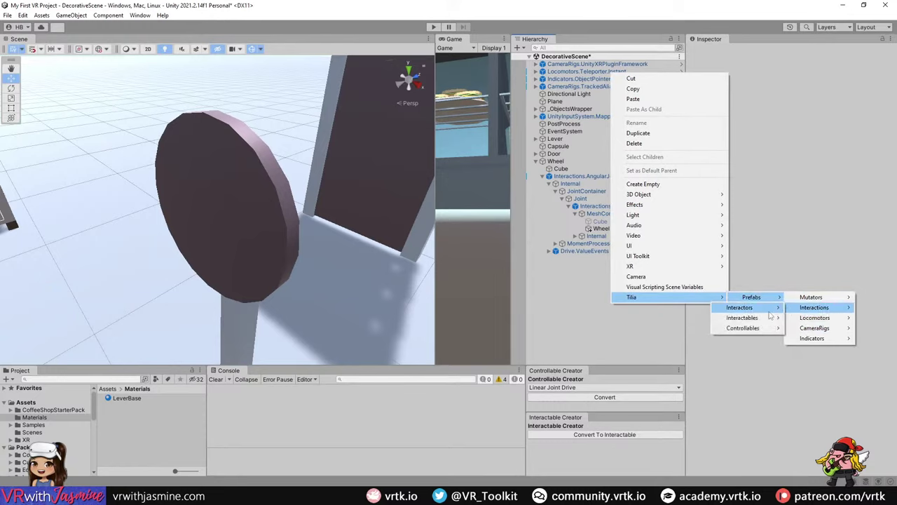
{"action": "mouse_move", "coordinate": [743, 328]}
{"action": "mouse_move", "coordinate": [814, 329]}
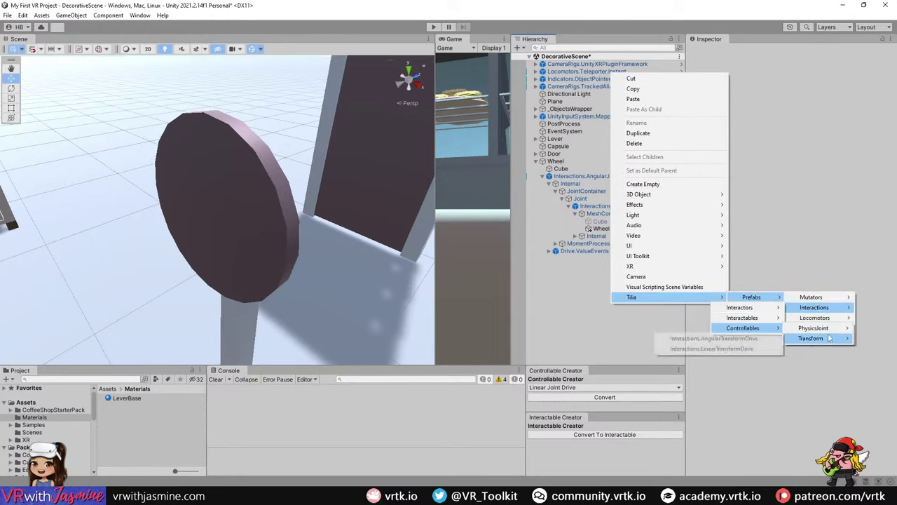
{"action": "left_click", "coordinate": [744, 339]}
{"action": "left_click", "coordinate": [619, 281]}
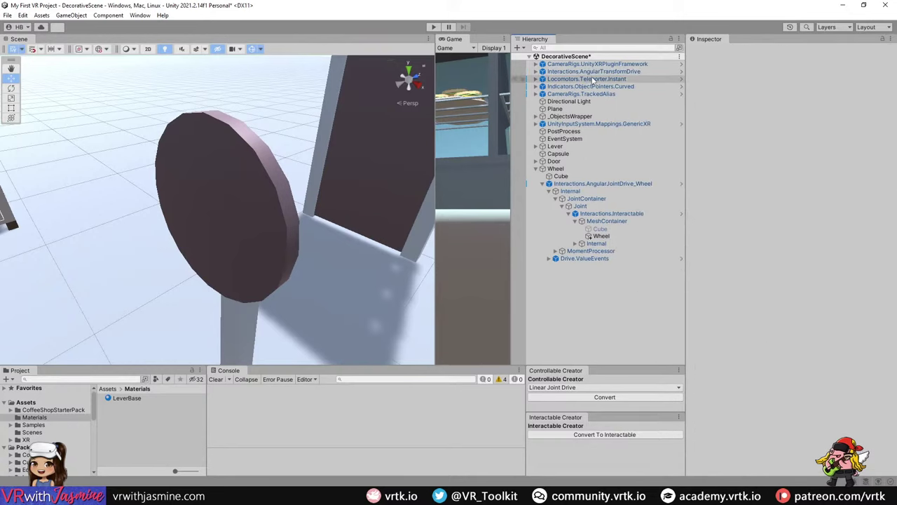
{"action": "left_click_drag", "start_coordinate": [594, 71], "coordinate": [609, 265]}
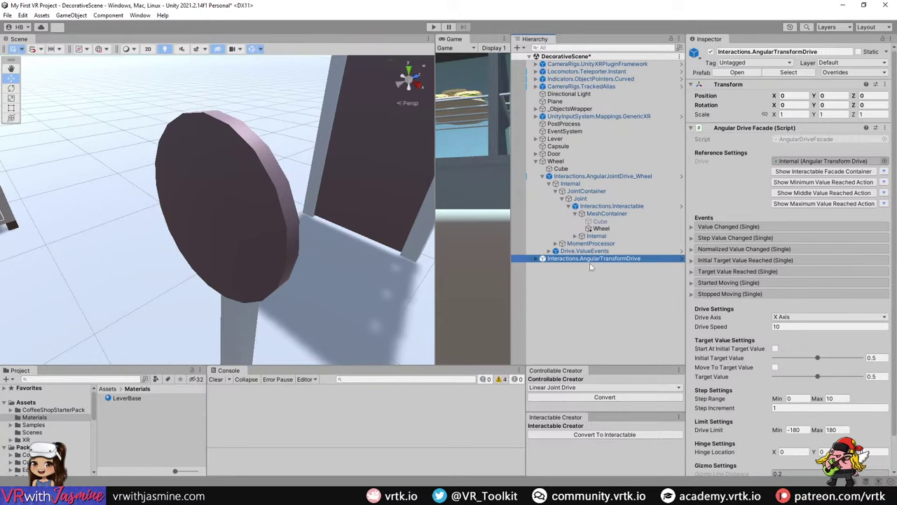
- Expand the new drive down to MeshContainer and disable its placeholder Cube
{"action": "left_click", "coordinate": [537, 259]}
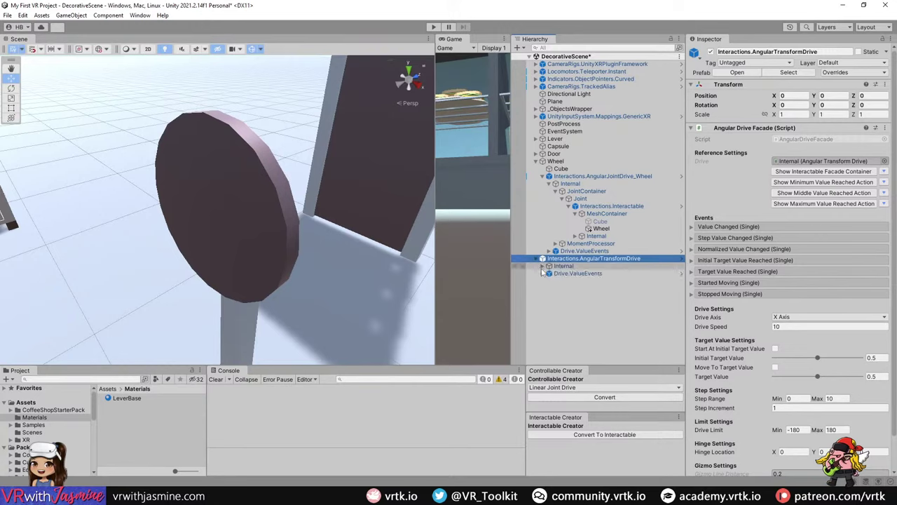
{"action": "left_click", "coordinate": [544, 265]}
{"action": "left_click", "coordinate": [548, 273]}
{"action": "left_click", "coordinate": [555, 281]}
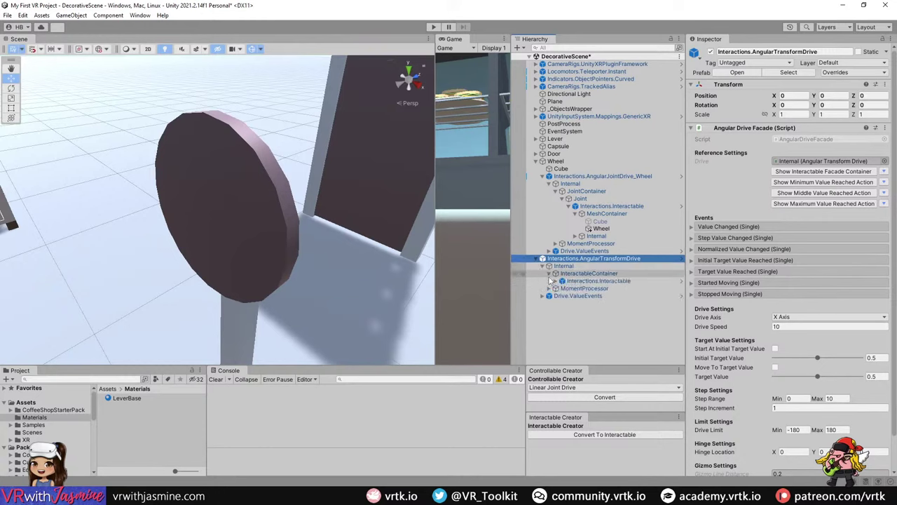
{"action": "left_click", "coordinate": [563, 289]}
{"action": "left_click", "coordinate": [587, 296]}
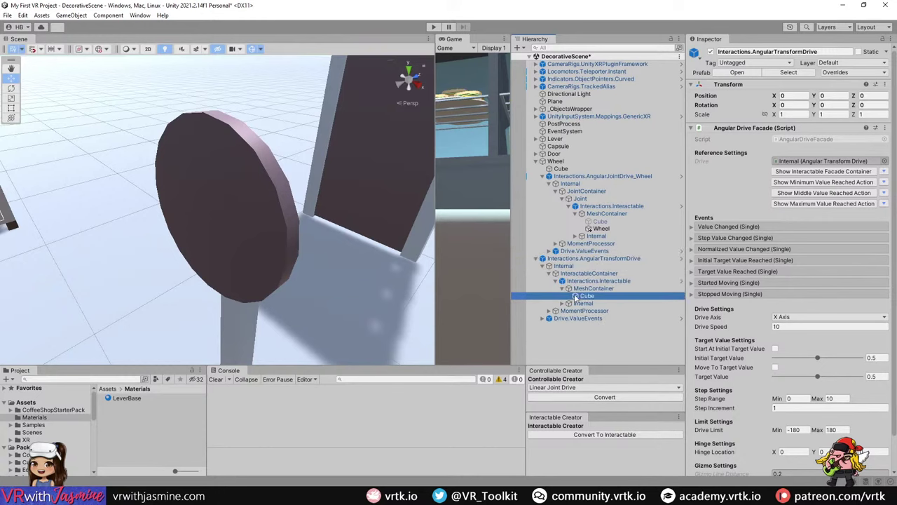
{"action": "left_click", "coordinate": [711, 51]}
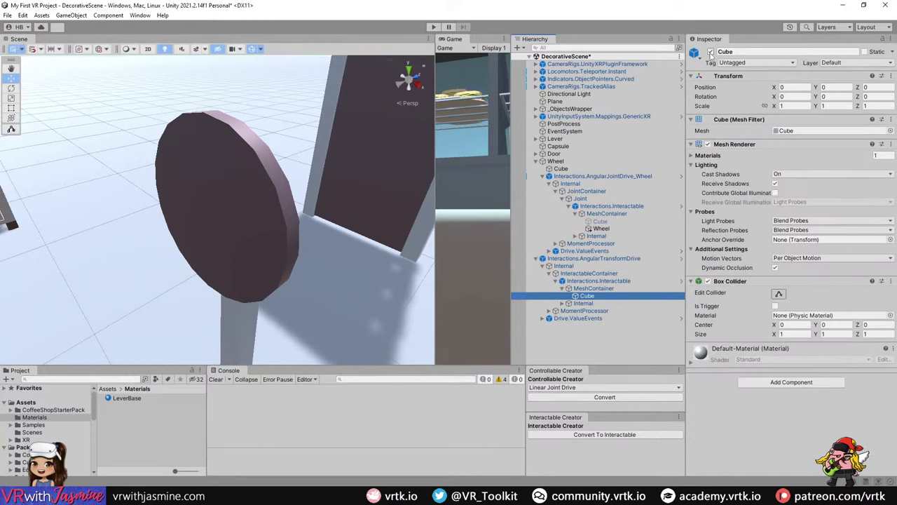
- Move the Wheel into the drive's MeshContainer and reset its position to 0, 0, 0
{"action": "left_click", "coordinate": [602, 228]}
{"action": "left_click_drag", "start_coordinate": [609, 231], "coordinate": [598, 287]}
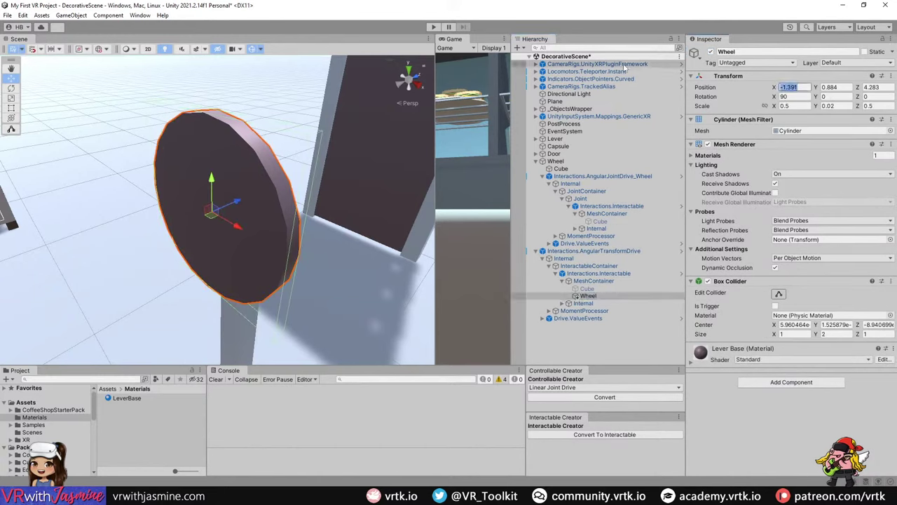
{"action": "type", "text": "0"}
{"action": "key", "text": "Tab"}
{"action": "type", "text": "0"}
{"action": "key", "text": "Tab"}
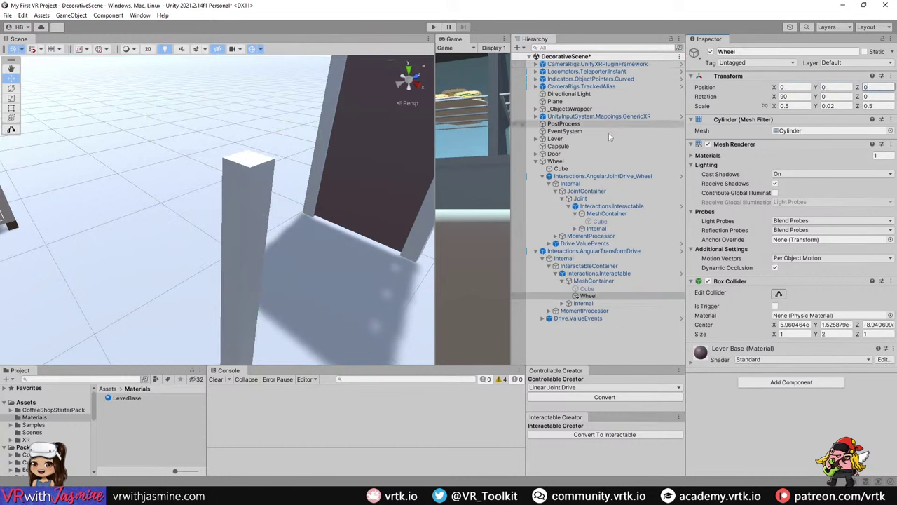
{"action": "left_click", "coordinate": [584, 251]}
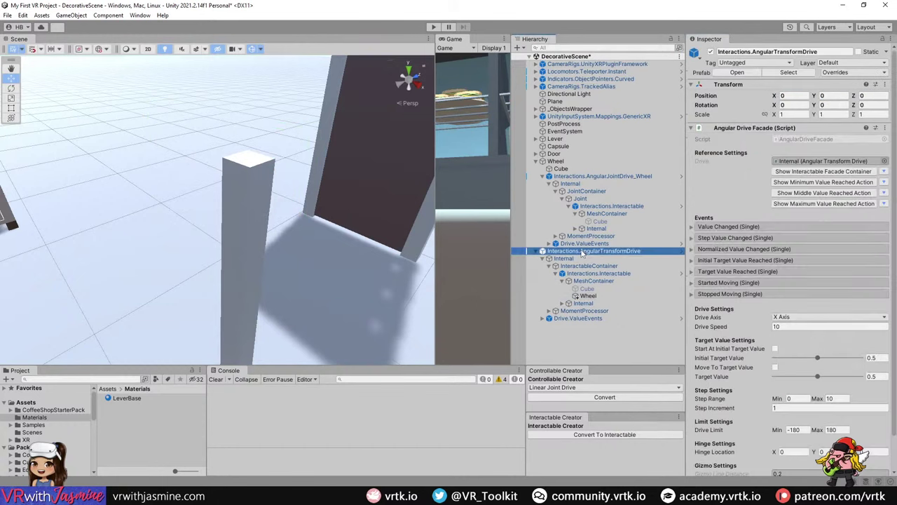
- Nest the drive under Wheel and copy the old Angular Joint Drive's Transform component
{"action": "left_click_drag", "start_coordinate": [584, 251], "coordinate": [568, 163]}
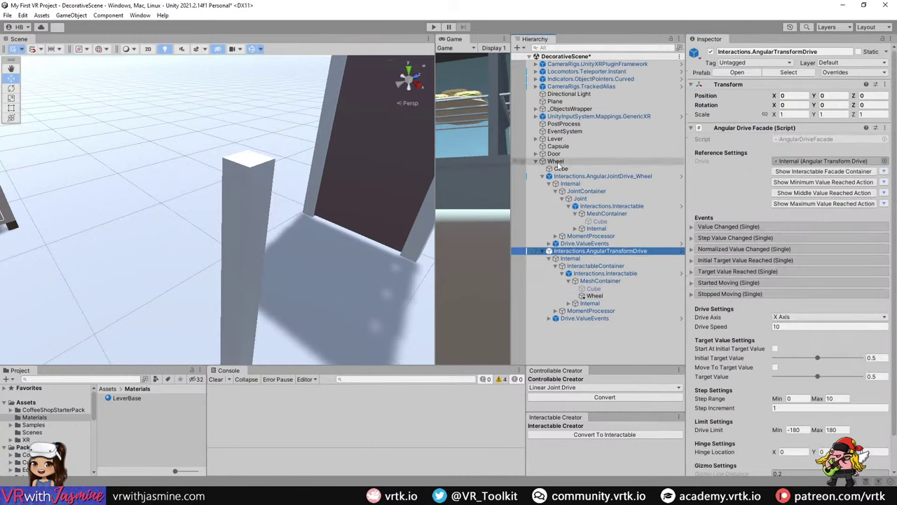
{"action": "left_click", "coordinate": [609, 177]}
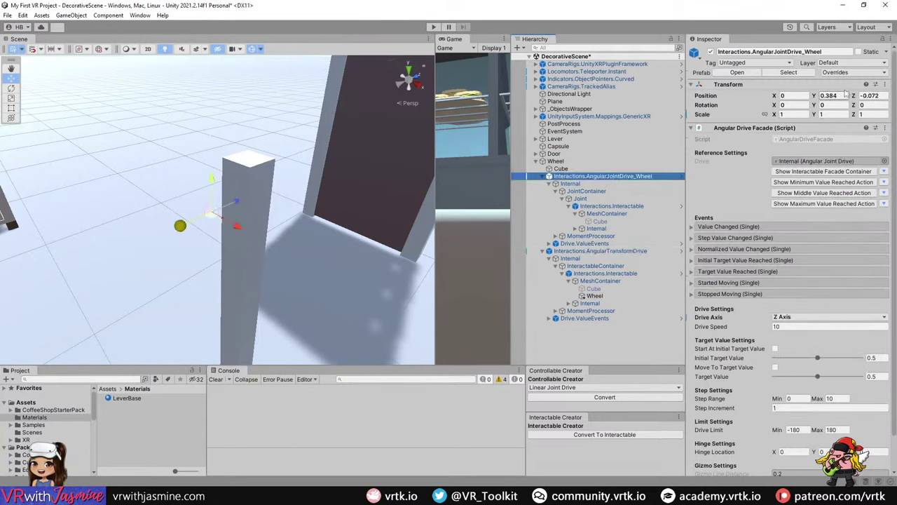
{"action": "left_click", "coordinate": [885, 84]}
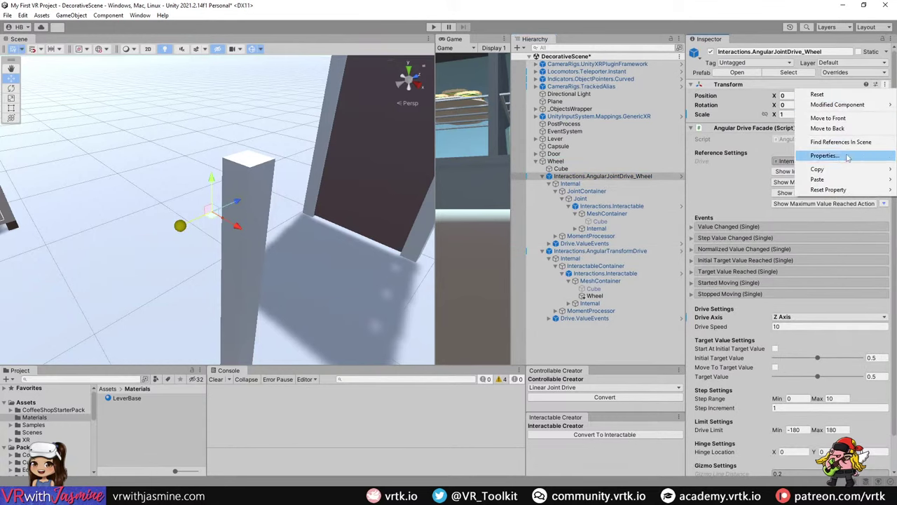
{"action": "mouse_move", "coordinate": [849, 170]}
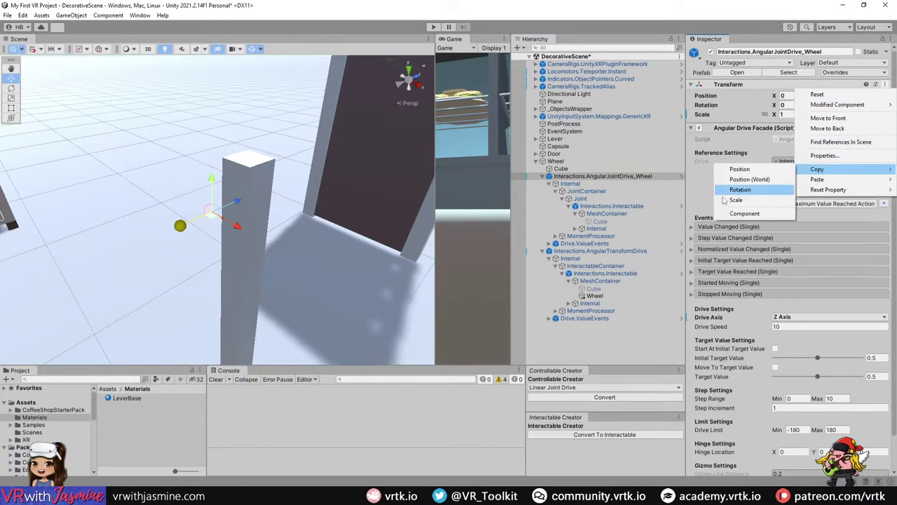
{"action": "left_click", "coordinate": [748, 214]}
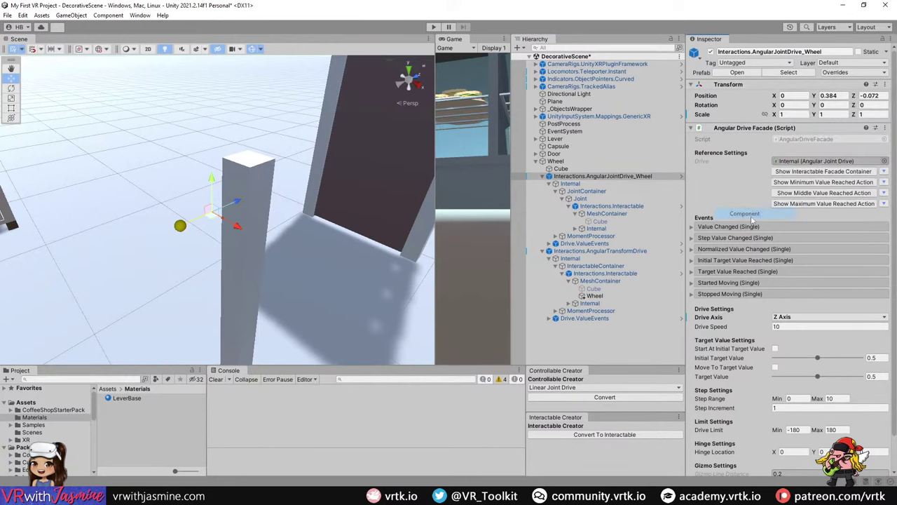
- Paste the copied transform values (0, 0.384, -0.072) onto the new Angular Transform Drive
{"action": "left_click", "coordinate": [617, 251]}
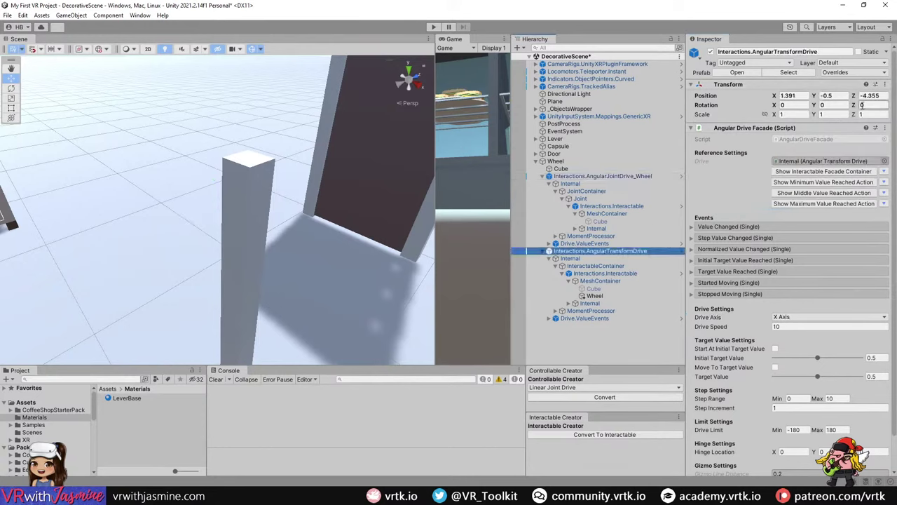
{"action": "left_click", "coordinate": [885, 84]}
{"action": "mouse_move", "coordinate": [860, 172]}
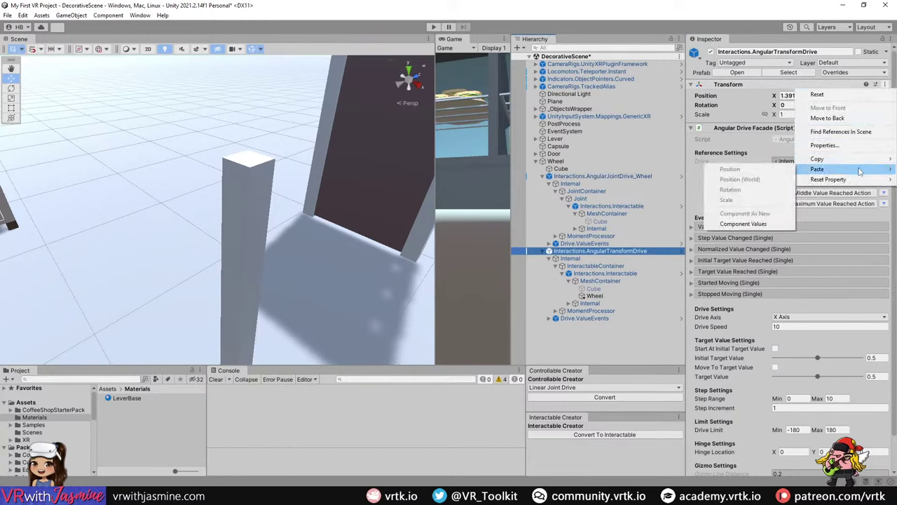
{"action": "left_click", "coordinate": [743, 224]}
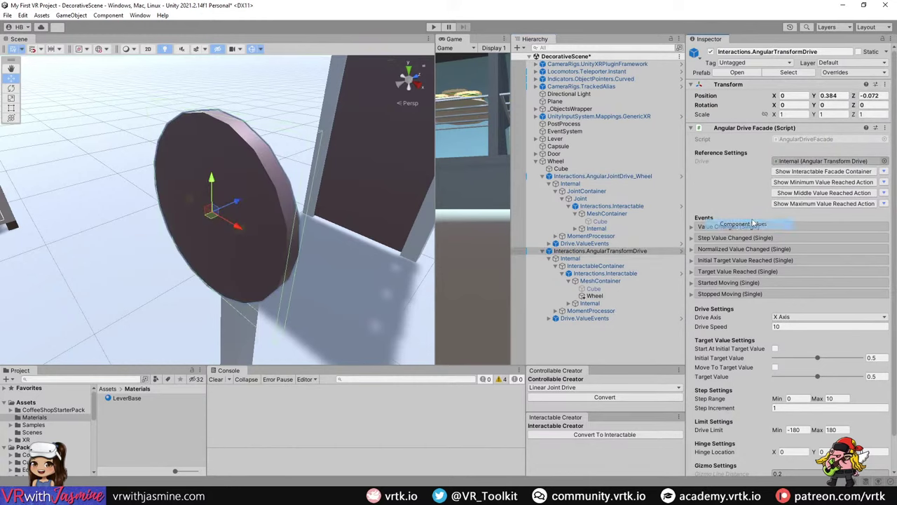
{"action": "left_click", "coordinate": [610, 176]}
- Delete the old Angular Joint Drive and set the new drive's Drive Axis to Z Axis
{"action": "key", "text": "Delete"}
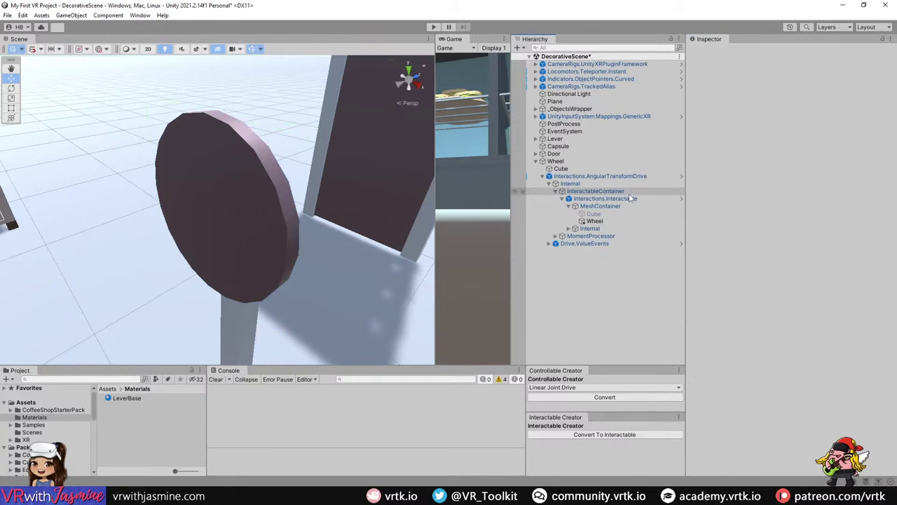
{"action": "left_click", "coordinate": [623, 177]}
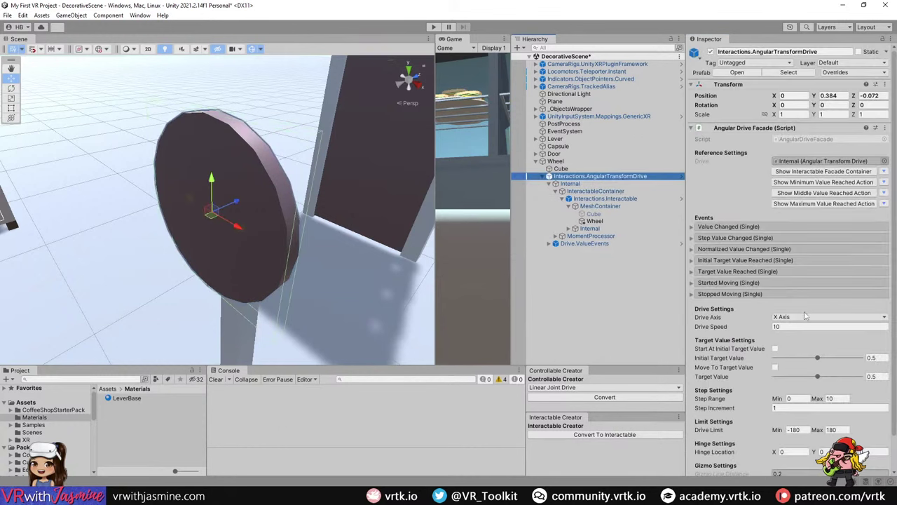
{"action": "left_click", "coordinate": [804, 316]}
{"action": "left_click", "coordinate": [797, 348]}
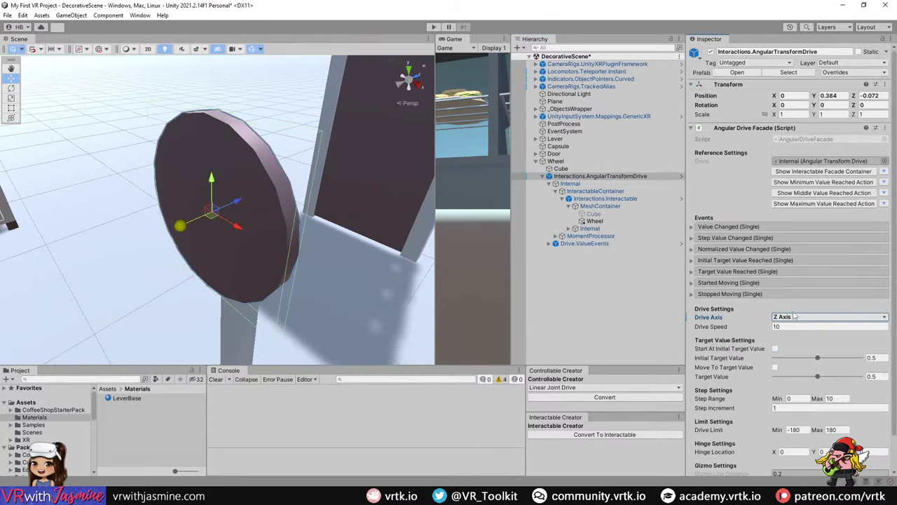
{"action": "left_click", "coordinate": [838, 430]}
{"action": "scroll", "coordinate": [781, 360], "scroll_direction": "down", "scroll_amount": 2}
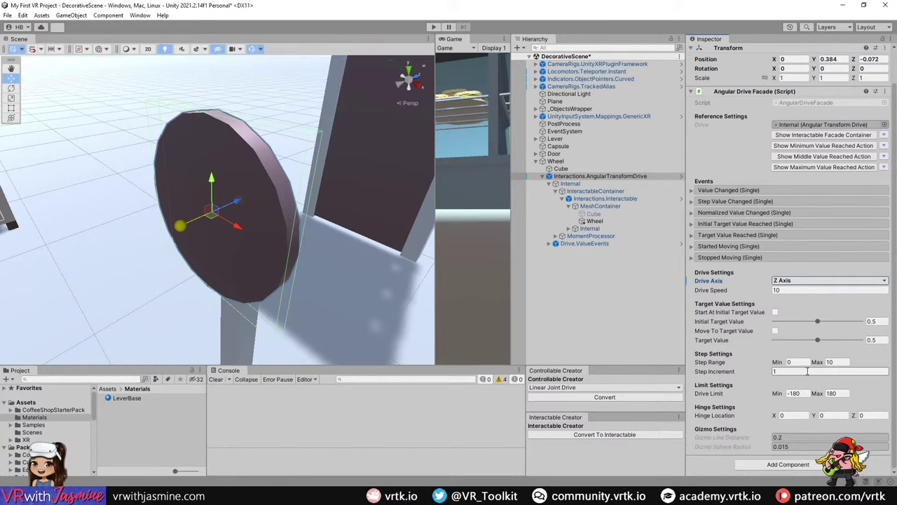
{"action": "scroll", "coordinate": [781, 359], "scroll_direction": "up", "scroll_amount": 2}
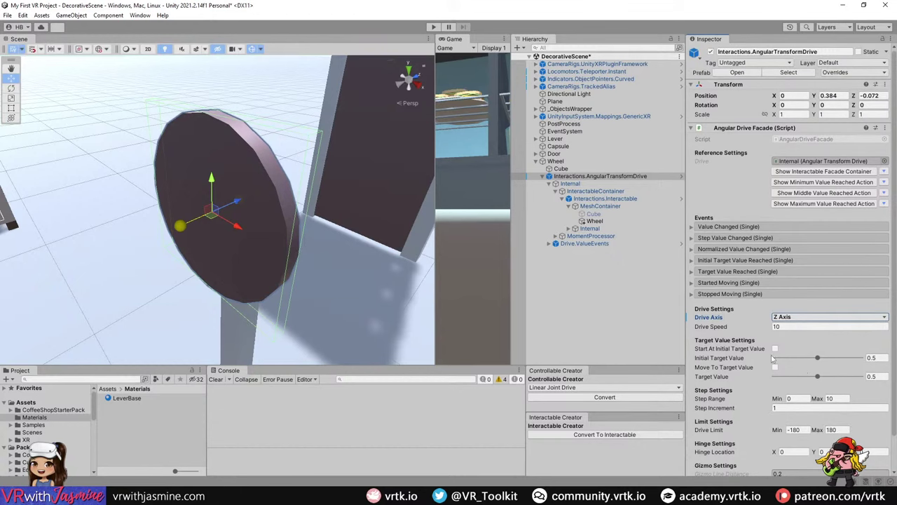
- Review the Wheel and Interactable grab settings, then start play mode
{"action": "left_click", "coordinate": [618, 222]}
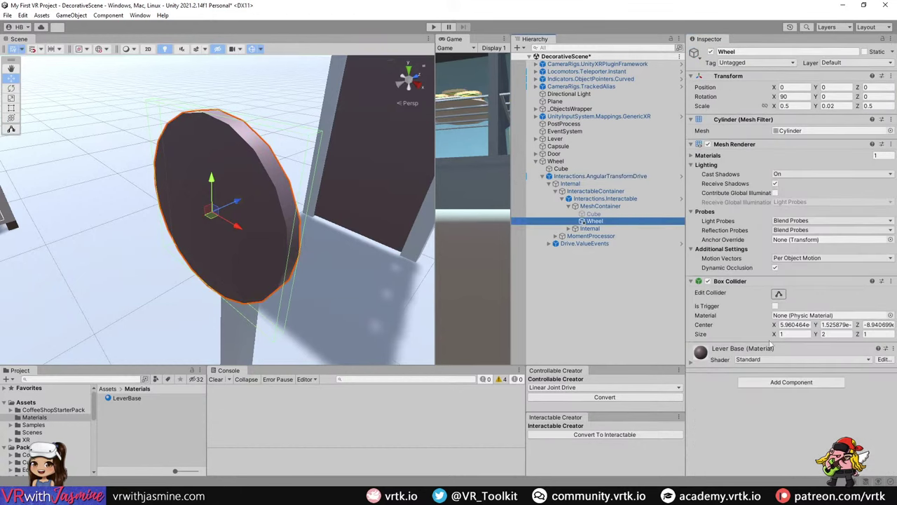
{"action": "left_click", "coordinate": [610, 199]}
{"action": "scroll", "coordinate": [708, 440], "scroll_direction": "down", "scroll_amount": 1}
{"action": "scroll", "coordinate": [708, 439], "scroll_direction": "down", "scroll_amount": 5}
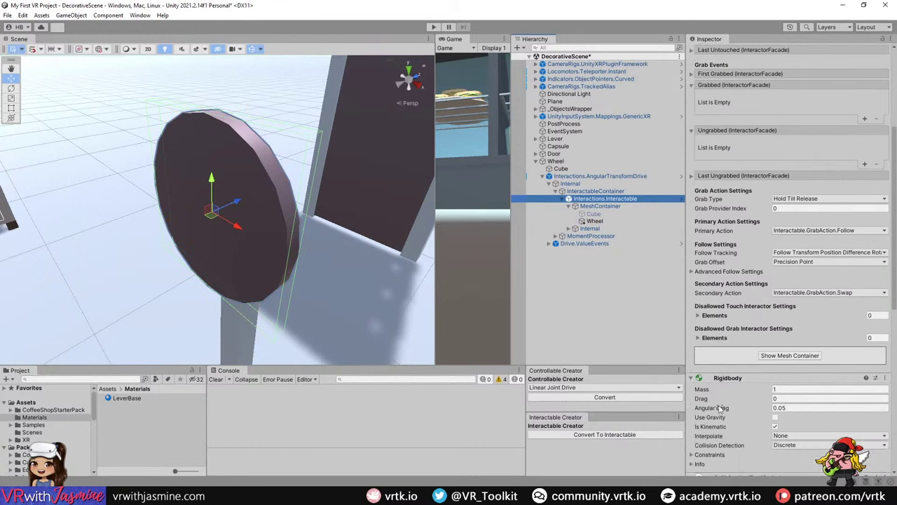
{"action": "scroll", "coordinate": [717, 406], "scroll_direction": "up", "scroll_amount": 1}
{"action": "left_click", "coordinate": [597, 177]}
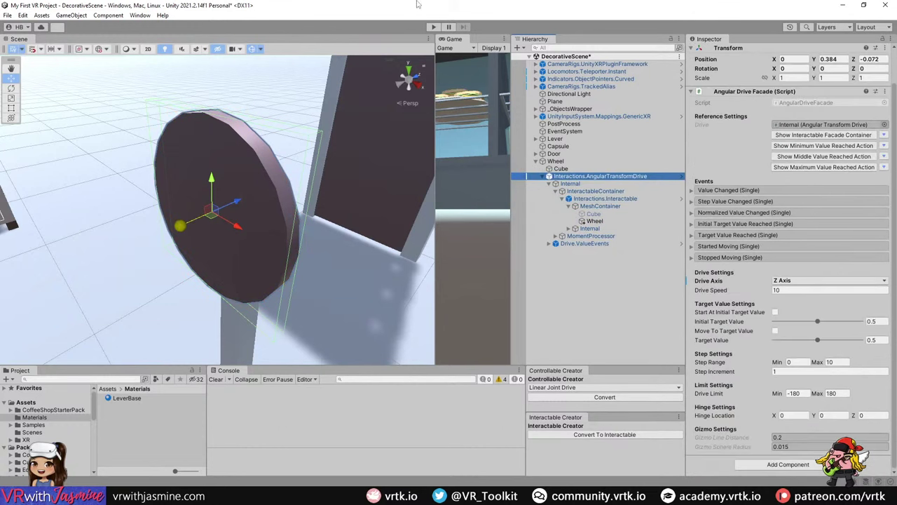
{"action": "left_click", "coordinate": [434, 26]}
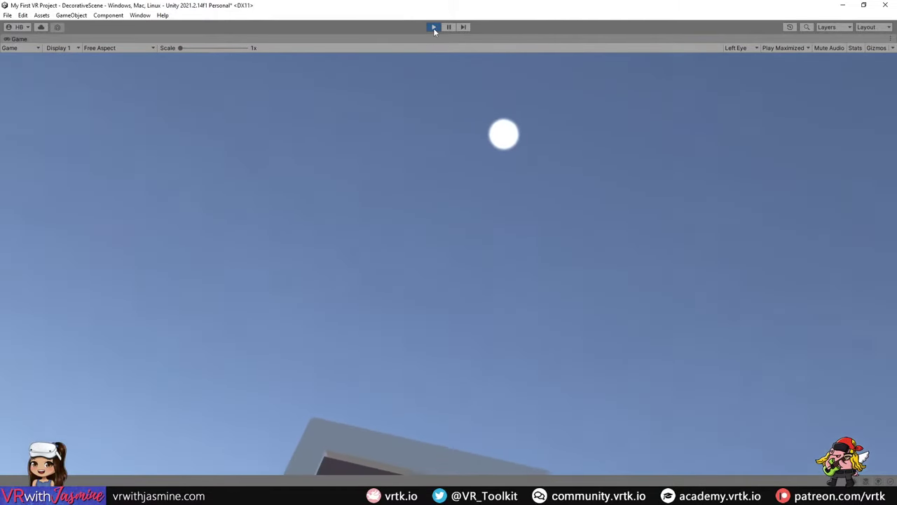
- Stop playing, set Drive Limit Min -720 and Max 720, and play again
{"action": "left_click", "coordinate": [433, 27]}
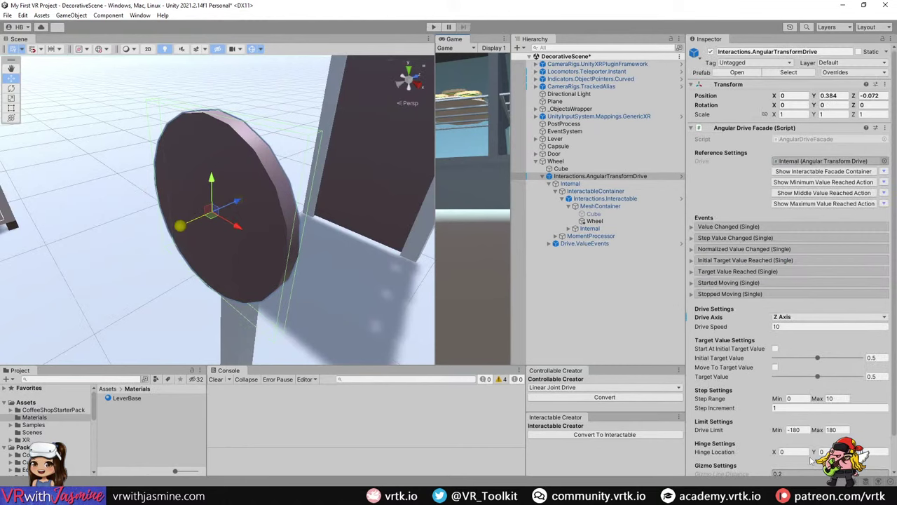
{"action": "left_click", "coordinate": [806, 429]}
{"action": "type", "text": "-720"}
{"action": "key", "text": "Tab"}
{"action": "left_click", "coordinate": [433, 27]}
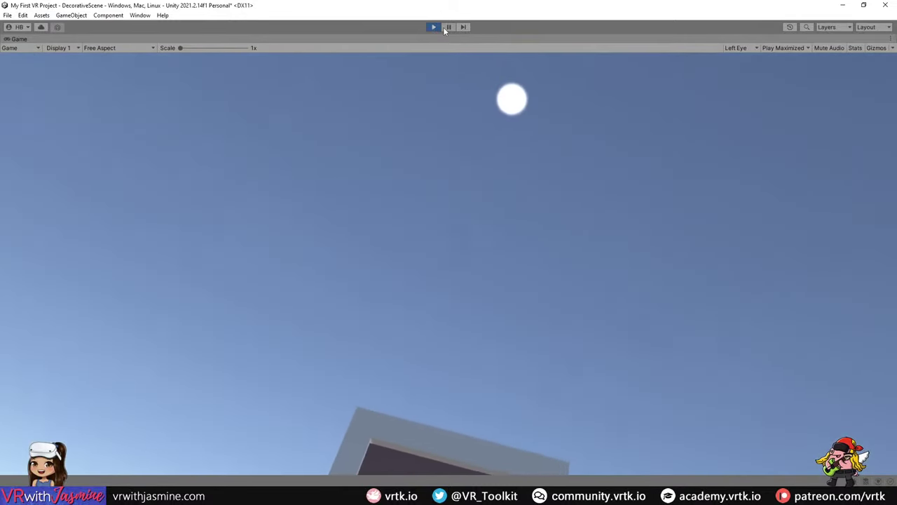
- Exit play mode and frame the wheel in the scene view
{"action": "left_click", "coordinate": [431, 28]}
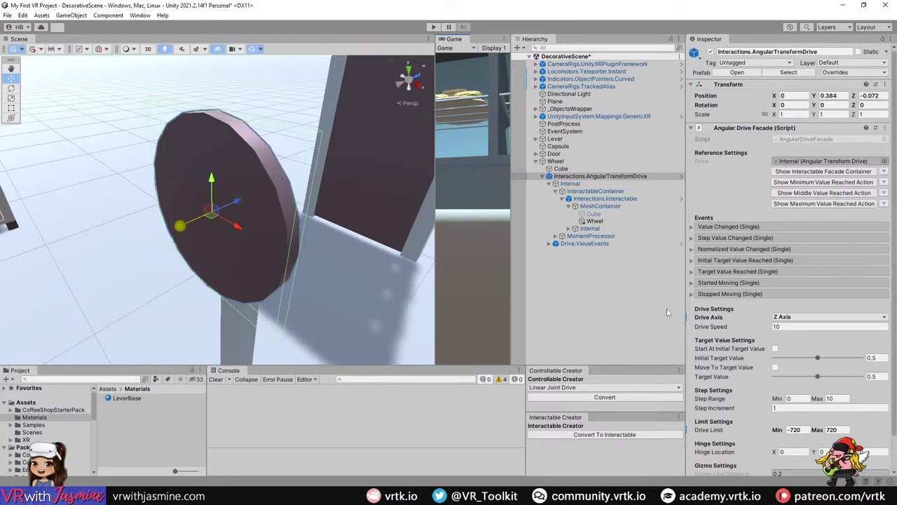
{"action": "left_click", "coordinate": [807, 431]}
{"action": "key", "text": "f"}
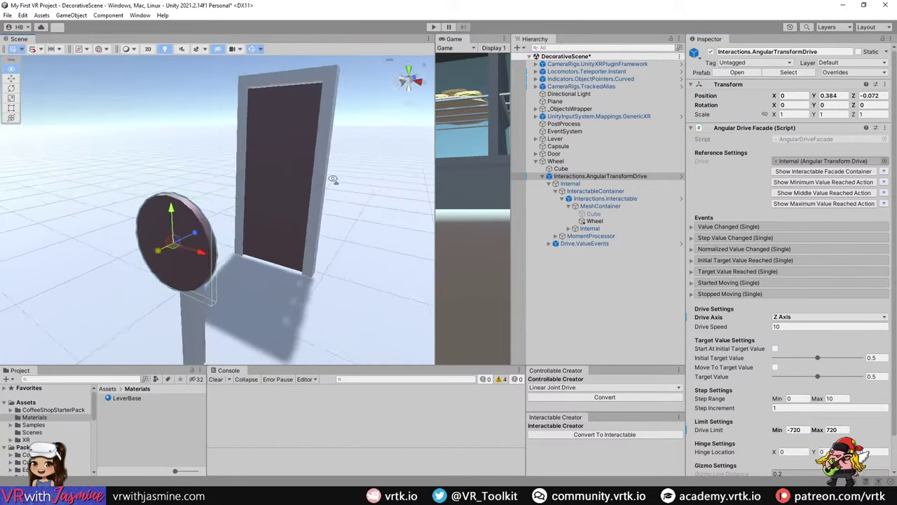
{"action": "right_click_drag", "start_coordinate": [281, 238], "coordinate": [135, 240]}
{"action": "key", "text": "f"}
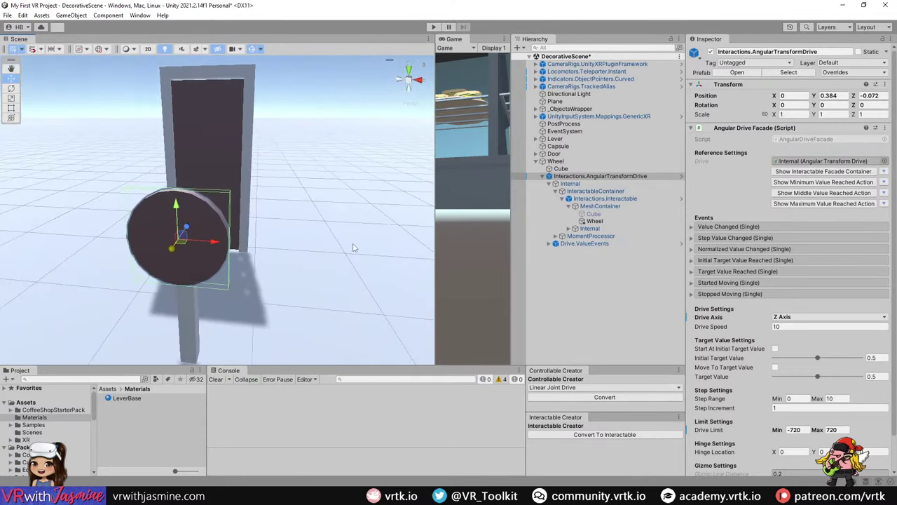
- Restore the Drive Limit to -180 through 180 and set Step Range Max to 4
{"action": "left_click", "coordinate": [794, 430]}
{"action": "type", "text": "-180"}
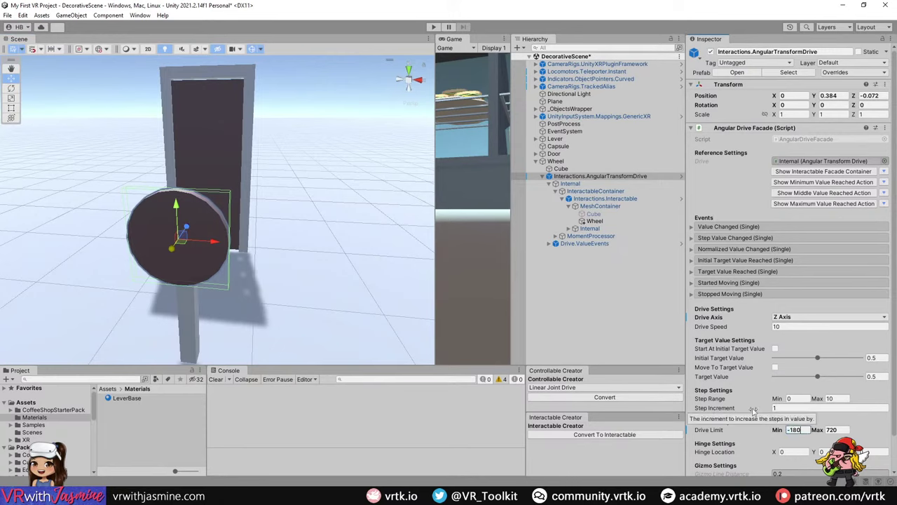
{"action": "key", "text": "Tab"}
{"action": "type", "text": "180"}
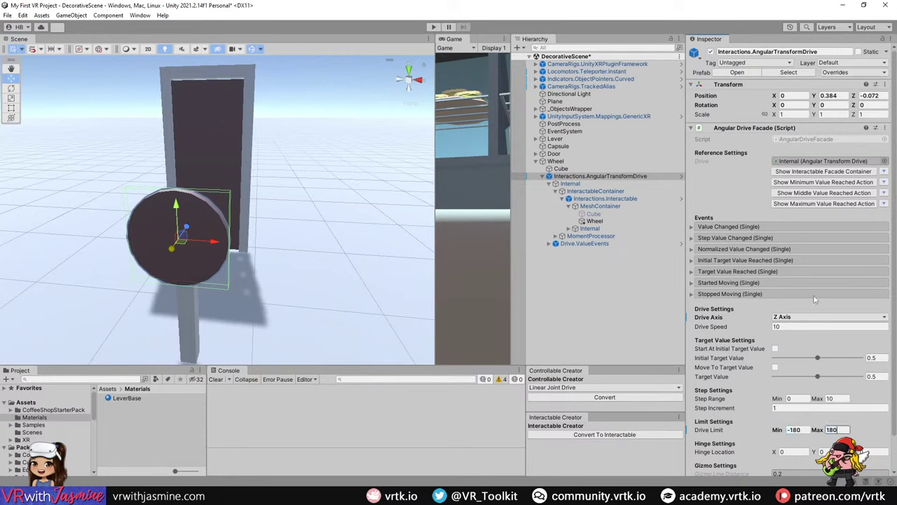
{"action": "left_click", "coordinate": [830, 398]}
{"action": "type", "text": "4"}
{"action": "left_click", "coordinate": [601, 289]}
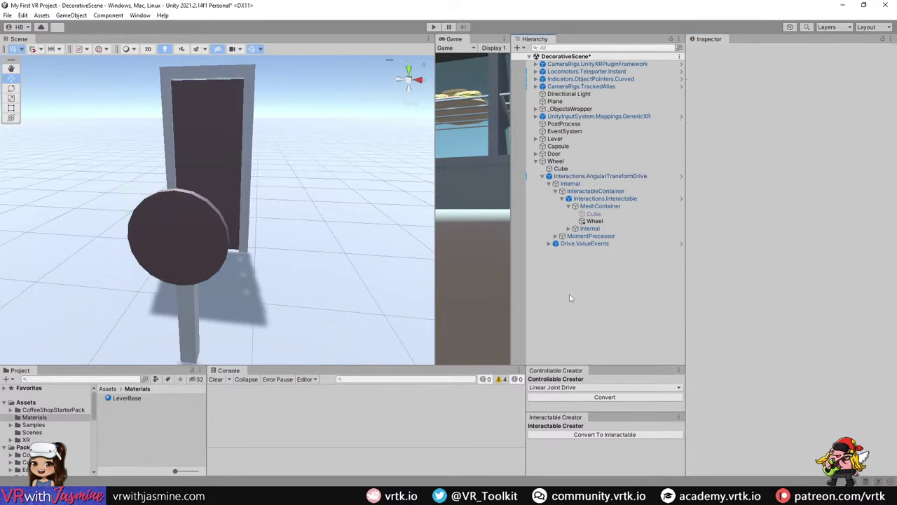
- Add a new 3D Cube and scale it to 0.1 on all three axes
{"action": "right_click", "coordinate": [570, 298]}
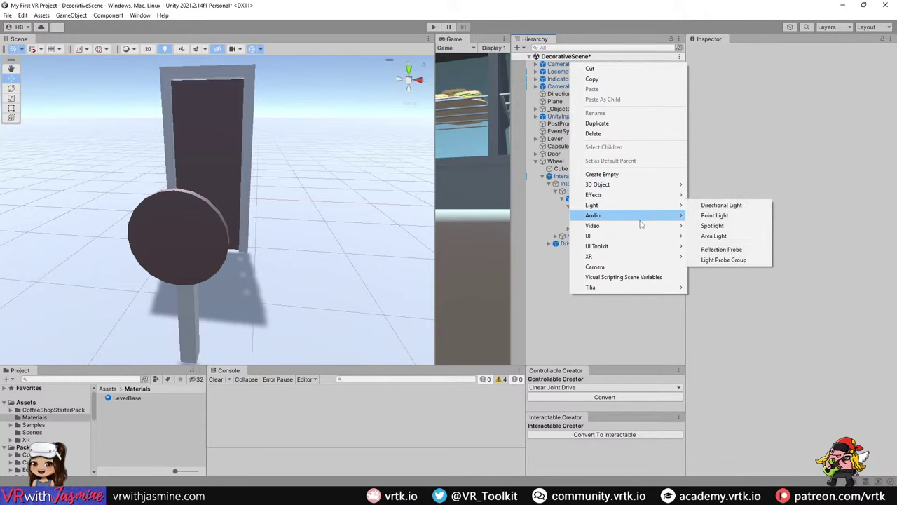
{"action": "mouse_move", "coordinate": [645, 185]}
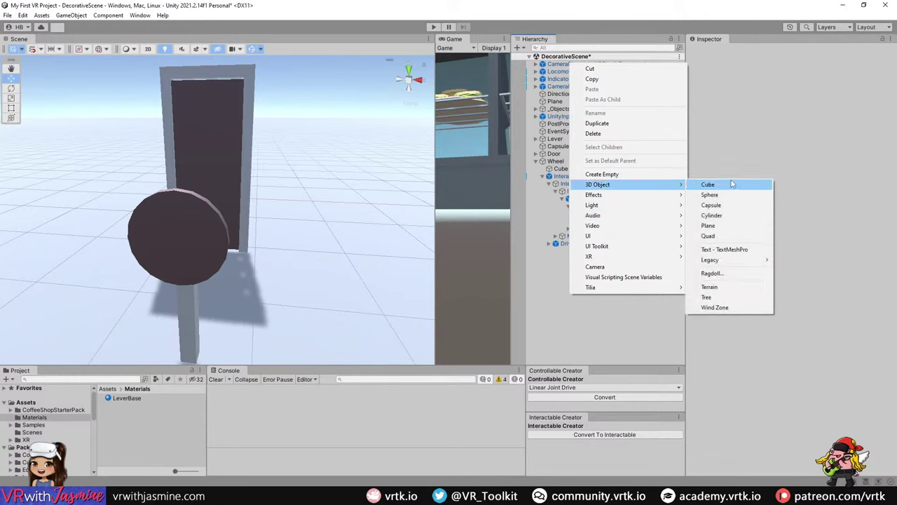
{"action": "left_click", "coordinate": [734, 186]}
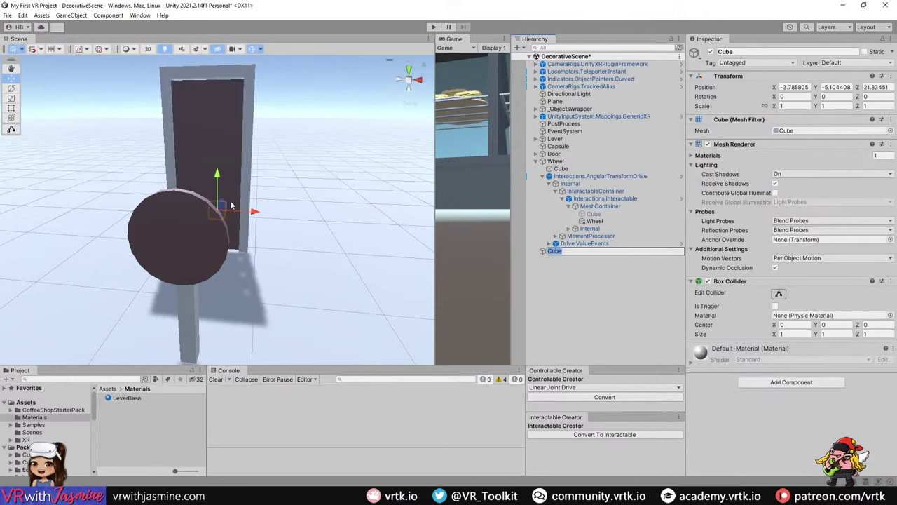
{"action": "left_click_drag", "start_coordinate": [230, 206], "coordinate": [151, 239]}
{"action": "left_click", "coordinate": [792, 106]}
{"action": "type", "text": "0.17"}
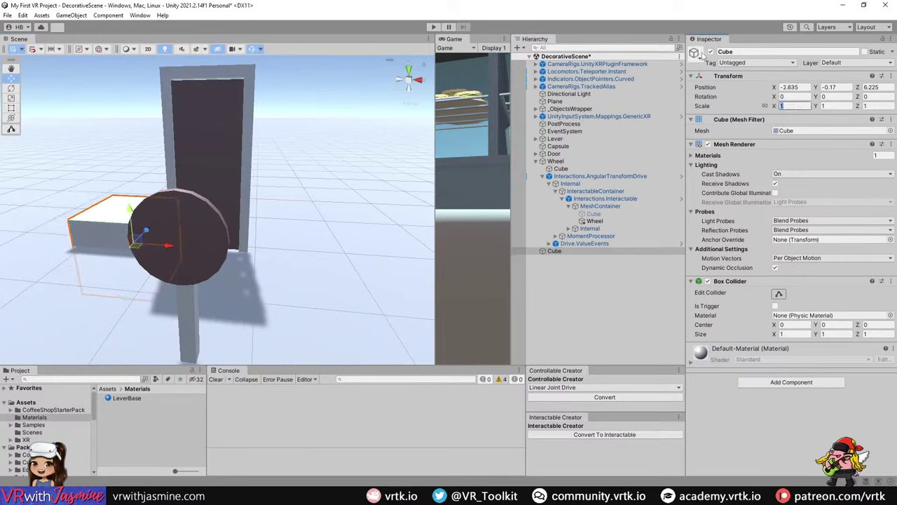
{"action": "key", "text": "Tab"}
{"action": "type", "text": "0.1"}
{"action": "key", "text": "Tab"}
{"action": "type", "text": "0"}
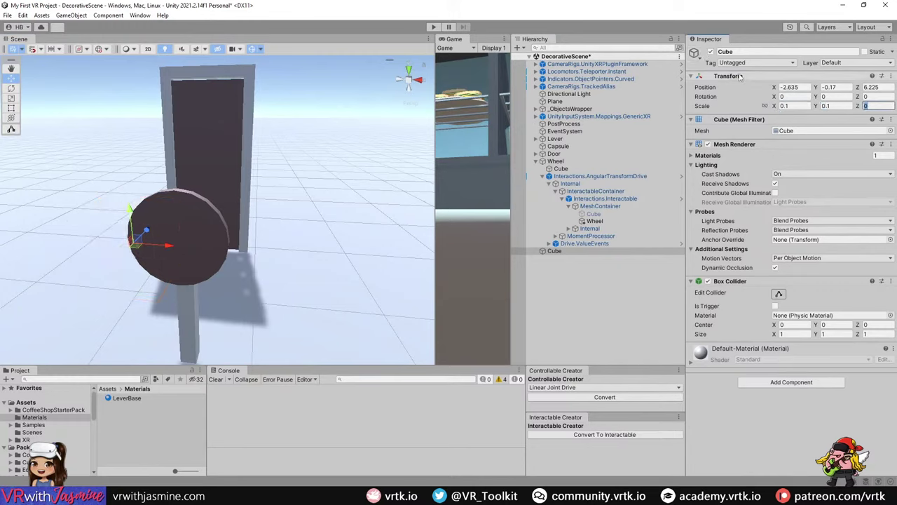
{"action": "type", "text": ".1"}
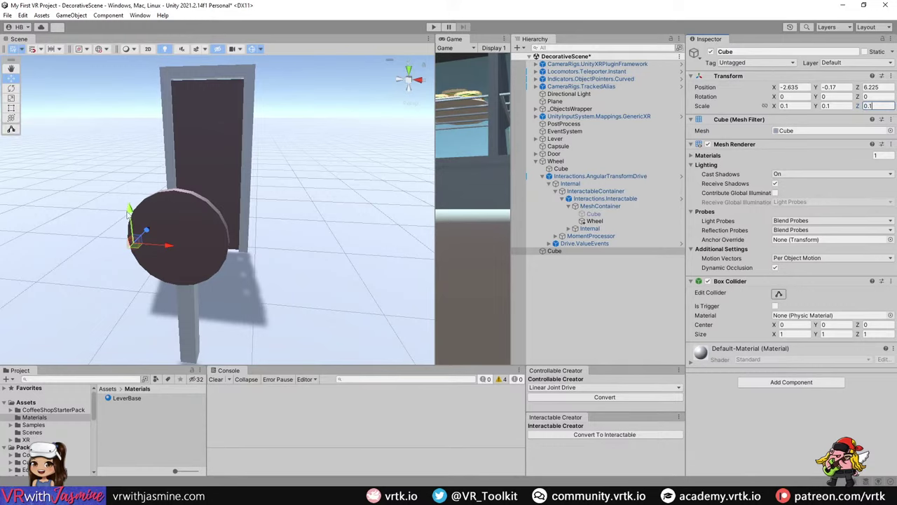
- Move the small cube above the wheel beside the door, at -1.684, 1.18, 4.509
{"action": "left_click_drag", "start_coordinate": [131, 214], "coordinate": [127, 110]}
{"action": "left_click_drag", "start_coordinate": [124, 145], "coordinate": [245, 159]}
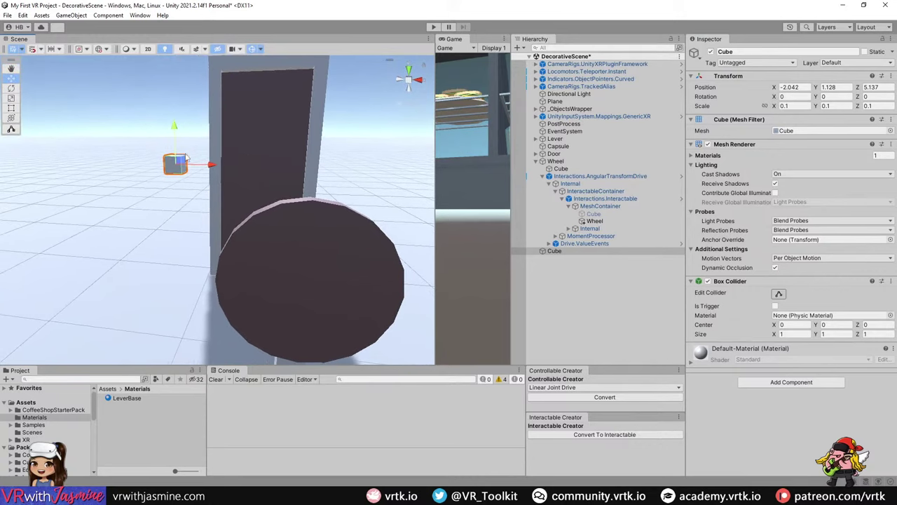
{"action": "left_click_drag", "start_coordinate": [186, 161], "coordinate": [354, 148]}
- Duplicate the small cube into Cube (1) to Cube (4) and slide each along X into a row
{"action": "left_click", "coordinate": [578, 252]}
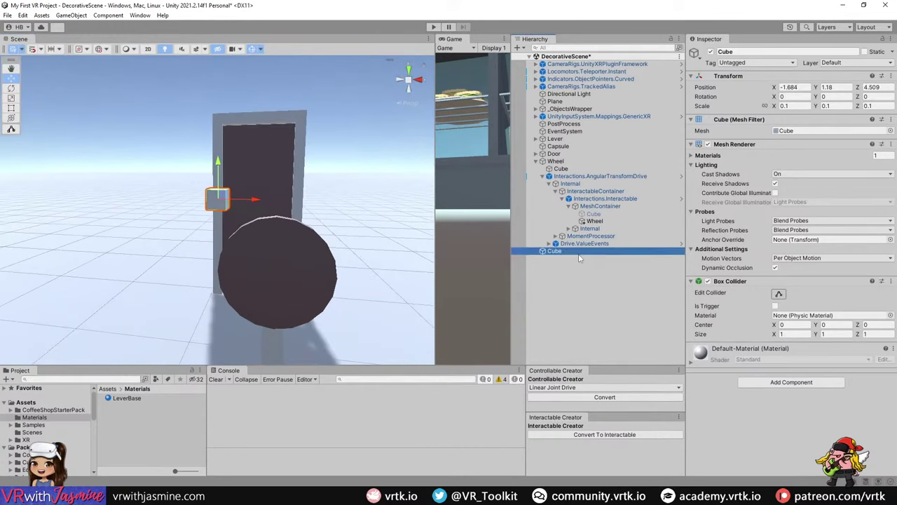
{"action": "key", "text": "ctrl+d"}
{"action": "key", "text": "ctrl+d"}
{"action": "key", "text": "ctrl+d"}
{"action": "key", "text": "ctrl+d"}
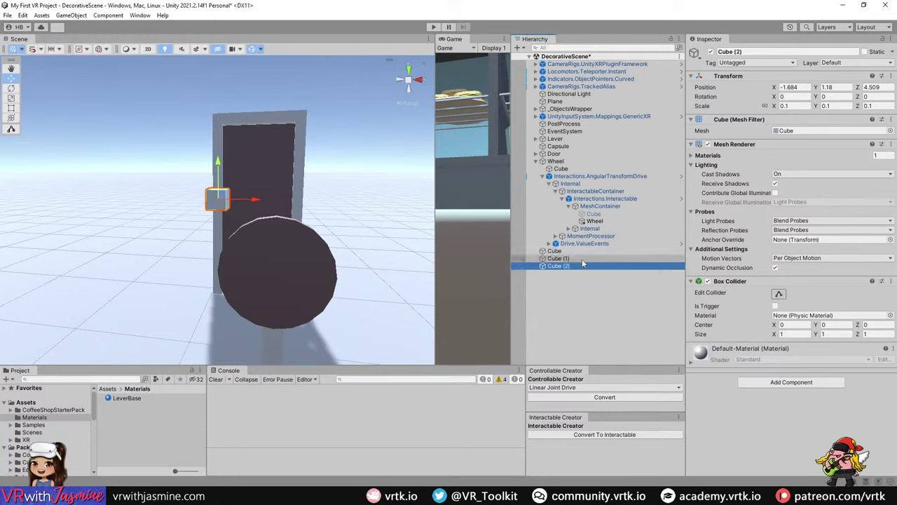
{"action": "left_click_drag", "start_coordinate": [257, 200], "coordinate": [396, 201]}
{"action": "left_click", "coordinate": [558, 273]}
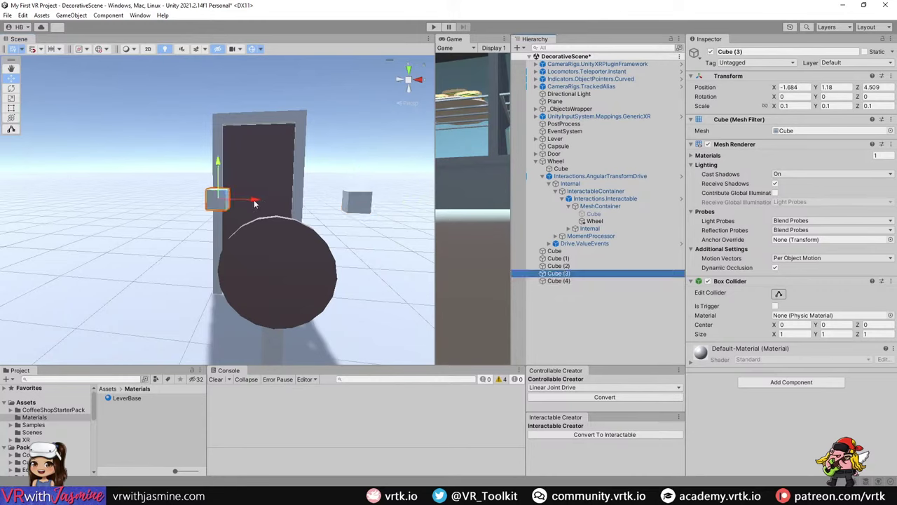
{"action": "left_click_drag", "start_coordinate": [301, 202], "coordinate": [361, 203]}
{"action": "left_click", "coordinate": [561, 265]}
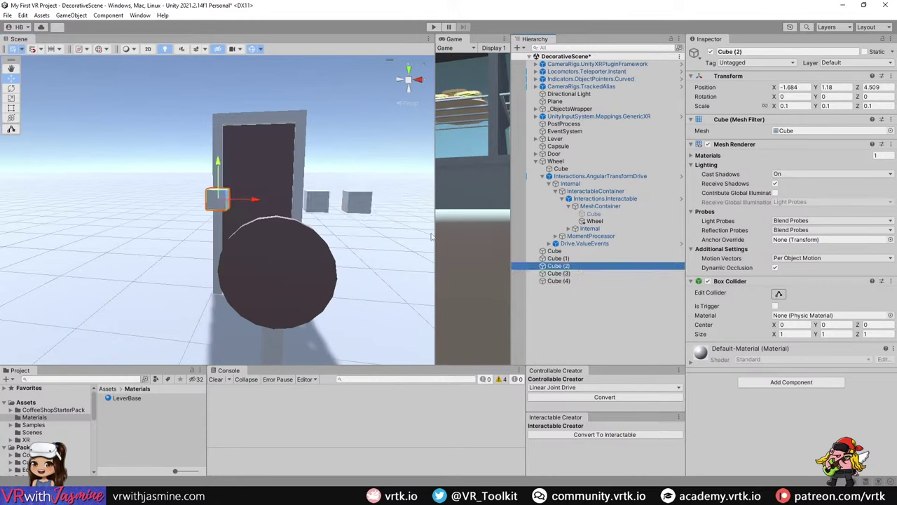
{"action": "left_click_drag", "start_coordinate": [258, 204], "coordinate": [327, 204]}
{"action": "left_click", "coordinate": [558, 258]}
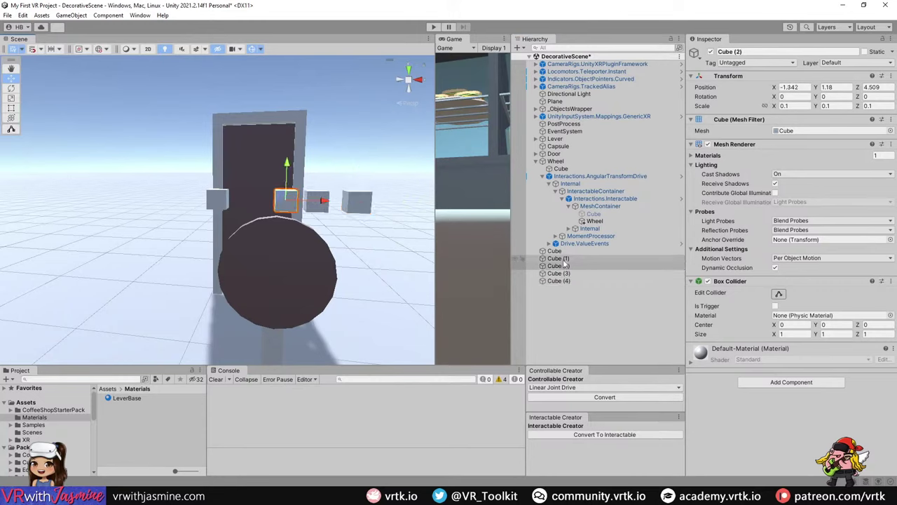
{"action": "left_click_drag", "start_coordinate": [253, 198], "coordinate": [286, 202]}
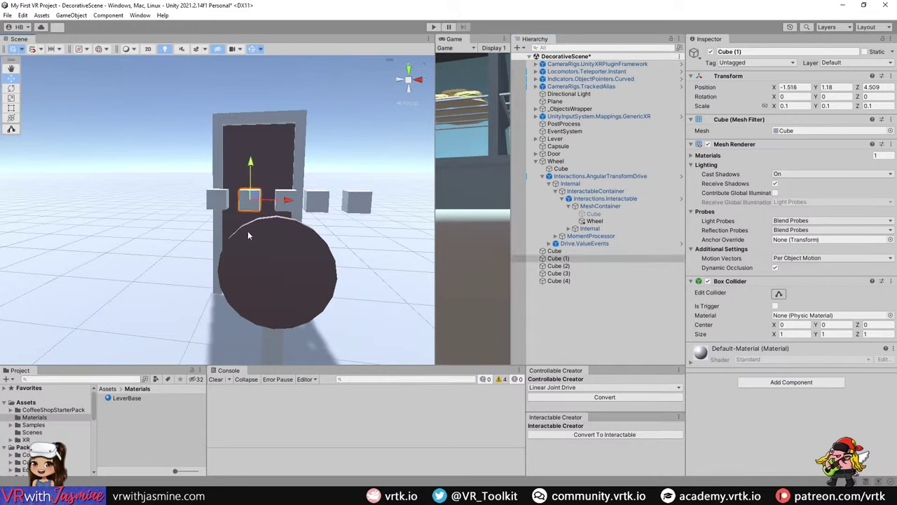
{"action": "left_click", "coordinate": [637, 176]}
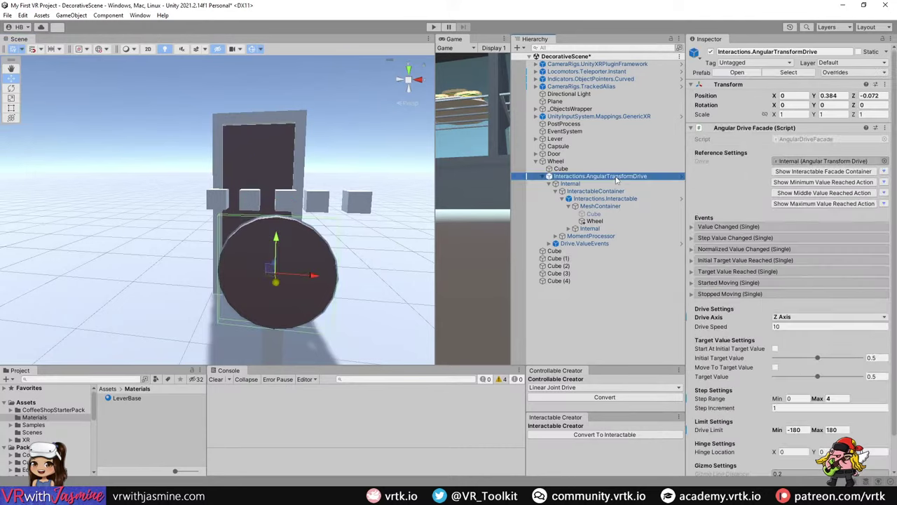
{"action": "left_click", "coordinate": [757, 238]}
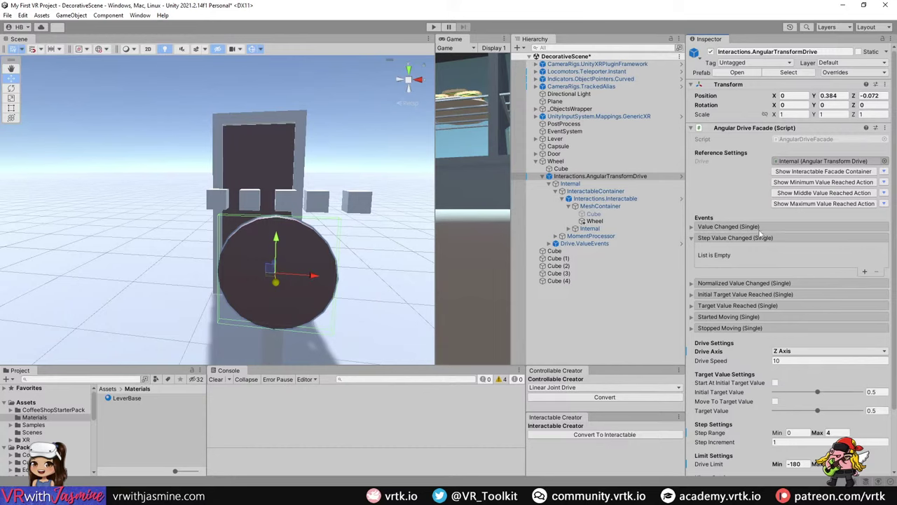
{"action": "left_click", "coordinate": [567, 252]}
- Create an empty object named Logic in the hierarchy
{"action": "left_click", "coordinate": [583, 313]}
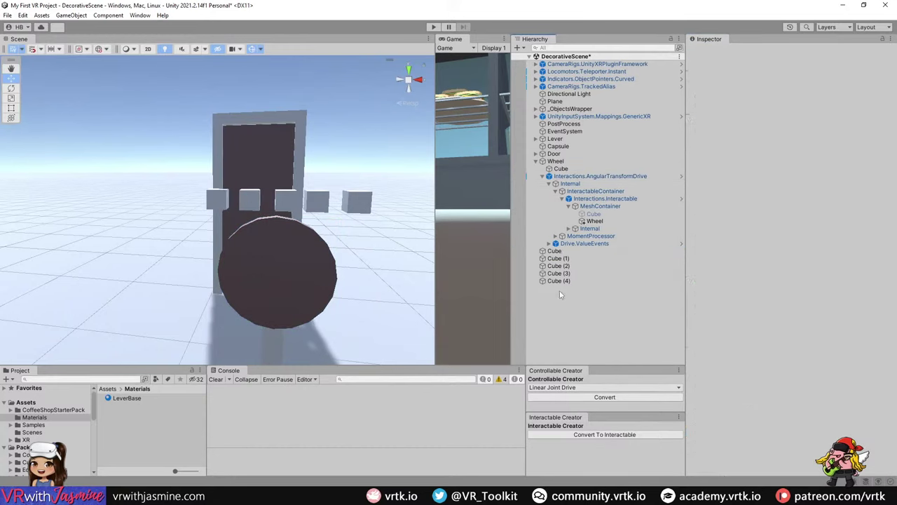
{"action": "right_click", "coordinate": [583, 313]}
{"action": "left_click", "coordinate": [592, 176]}
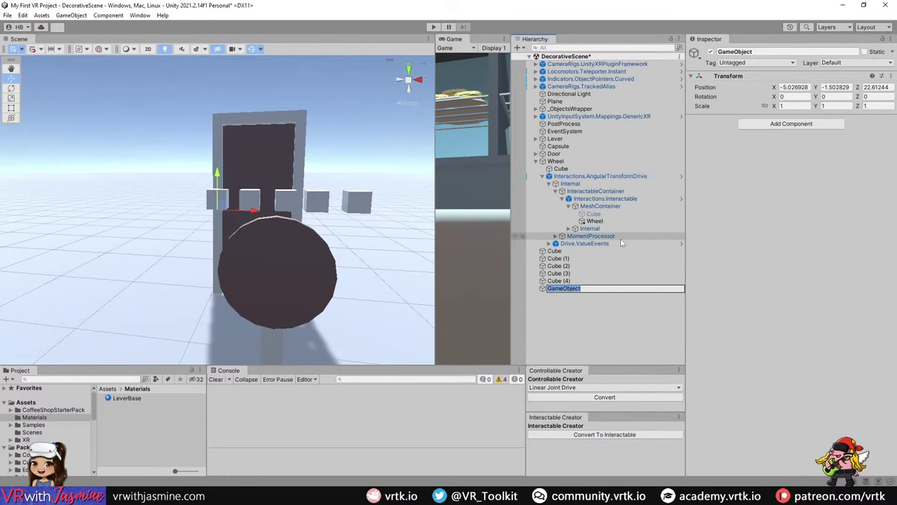
{"action": "type", "text": "Logic"}
{"action": "key", "text": "Return"}
- Add an empty child named CubeLogic under Logic and bring up the Add Component search
{"action": "right_click", "coordinate": [596, 295]}
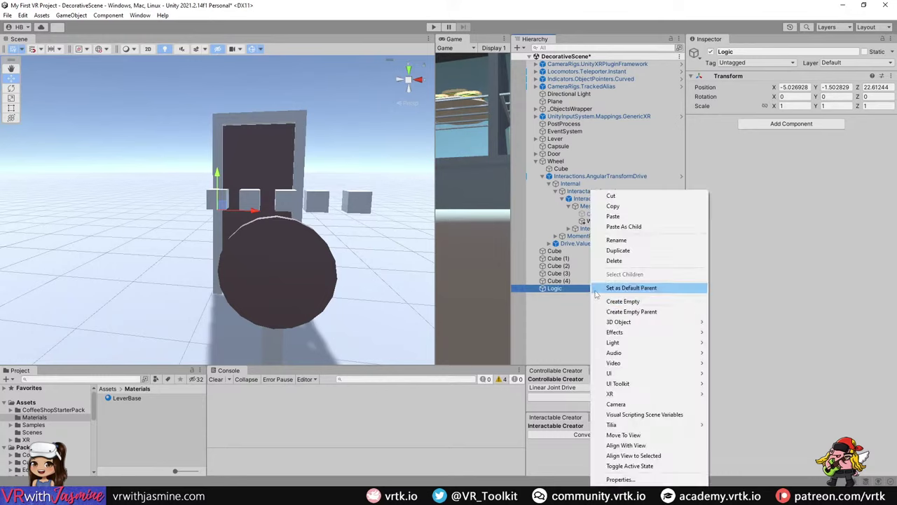
{"action": "left_click", "coordinate": [651, 302]}
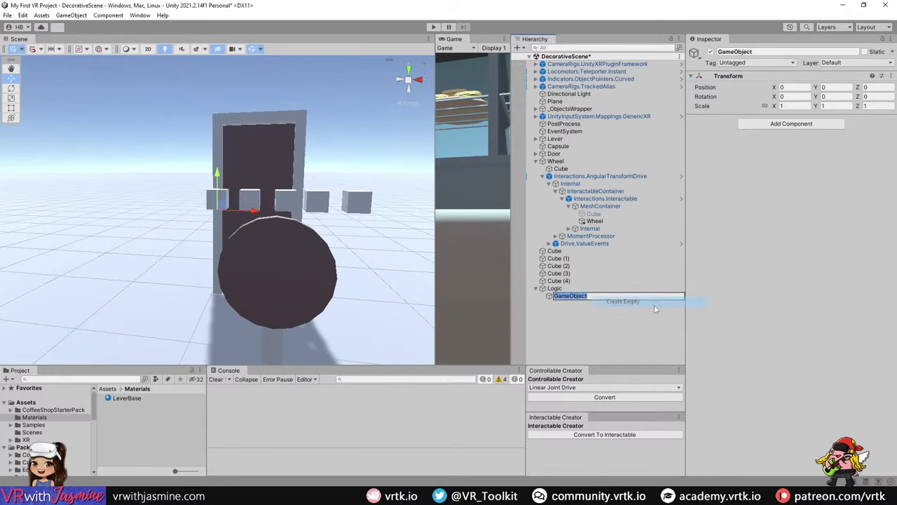
{"action": "type", "text": "CubeLogic"}
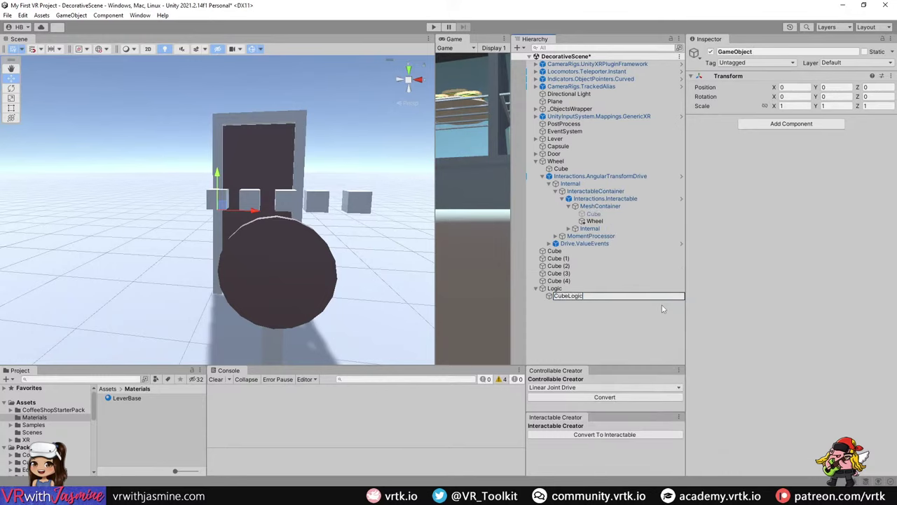
{"action": "key", "text": "Return"}
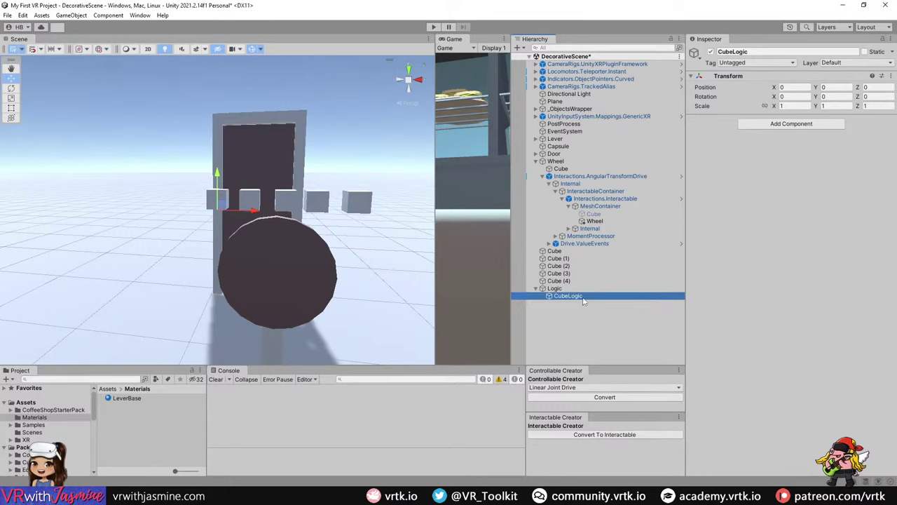
{"action": "left_click", "coordinate": [803, 125]}
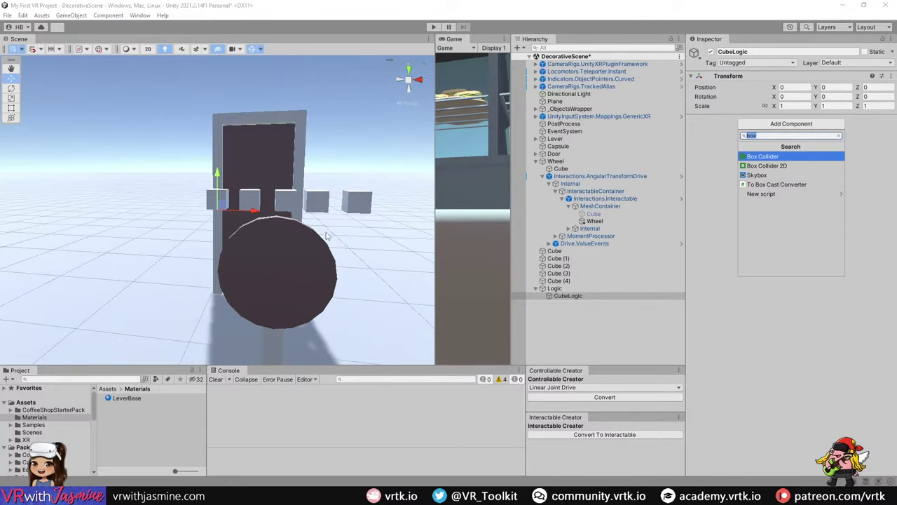
- Search 'float to' and add Float To Boolean to CubeLogic, with default Positive Bounds 0 to 1
{"action": "type", "text": "float"}
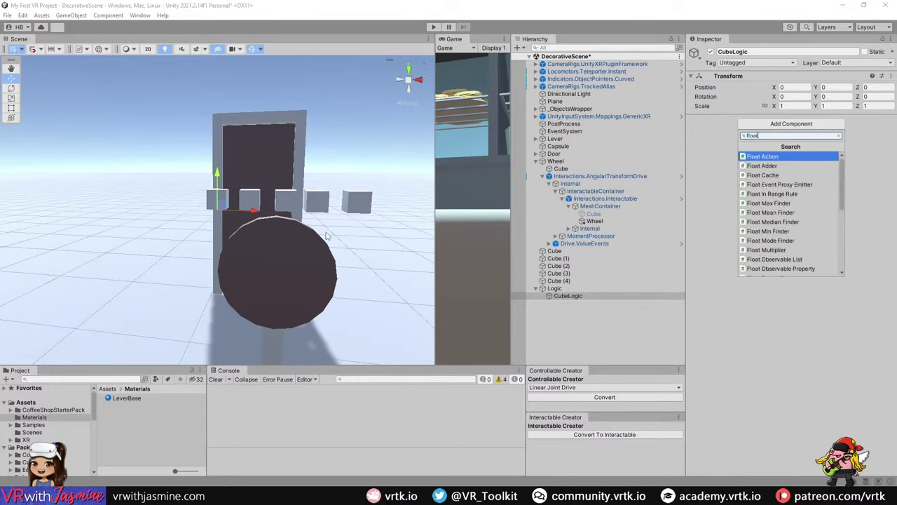
{"action": "type", "text": " to"}
{"action": "key", "text": "Return"}
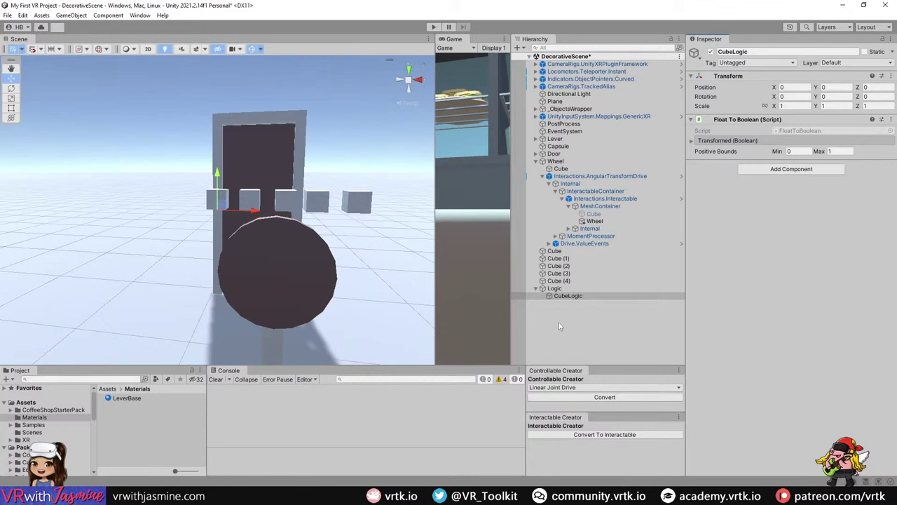
- Try setting the angular drive's minimum limit to -infinity, then undo the change
{"action": "left_click", "coordinate": [624, 178]}
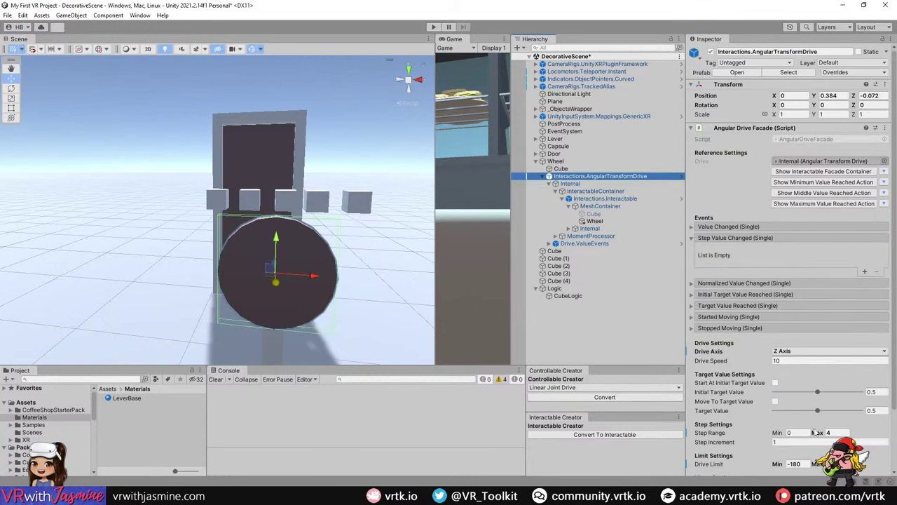
{"action": "left_click", "coordinate": [797, 463]}
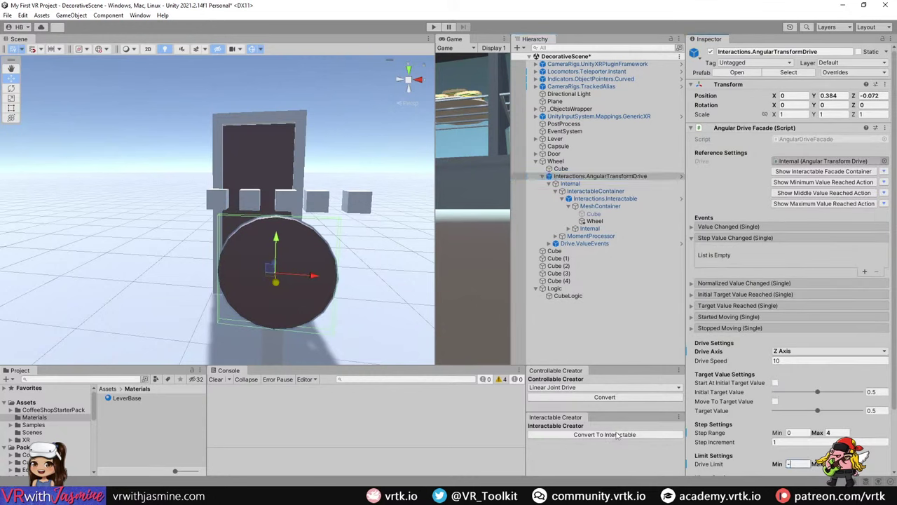
{"action": "type", "text": "-infinity"}
{"action": "key", "text": "Return"}
{"action": "key", "text": "ctrl+z"}
- Change CubeLogic's Float To Boolean Positive Bounds maximum from 1 to 0
{"action": "left_click", "coordinate": [585, 295]}
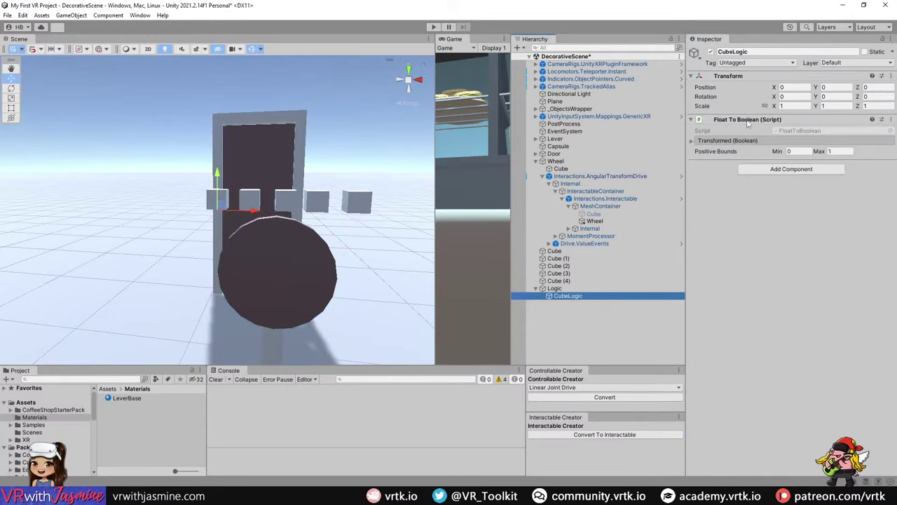
{"action": "left_click", "coordinate": [725, 141]}
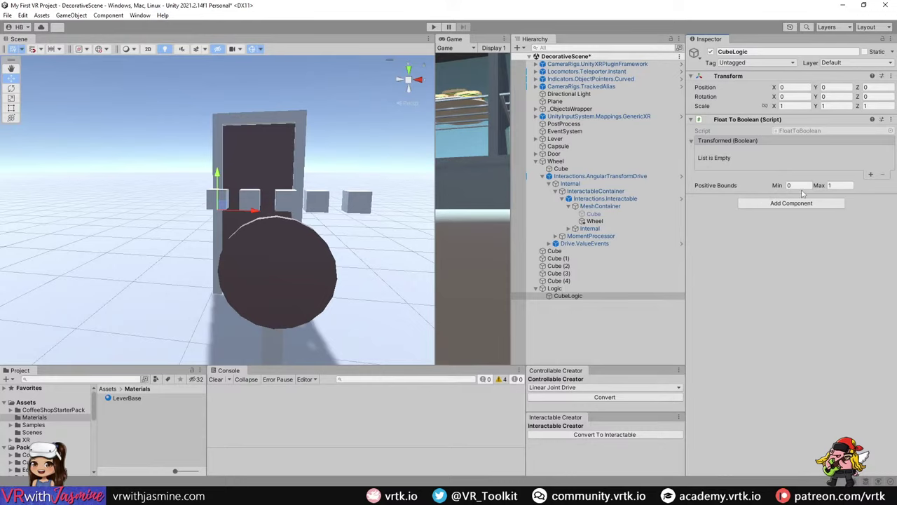
{"action": "key", "text": "Return"}
{"action": "left_click", "coordinate": [619, 177]}
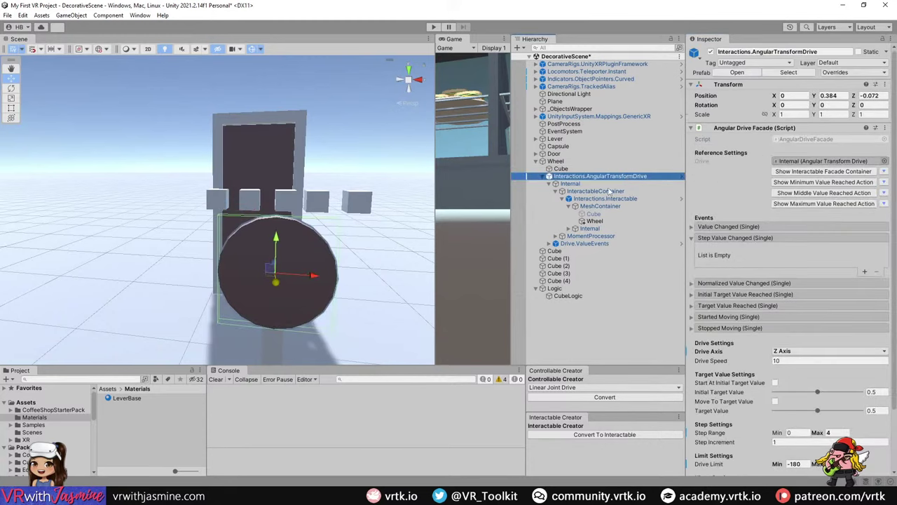
{"action": "left_click", "coordinate": [569, 296]}
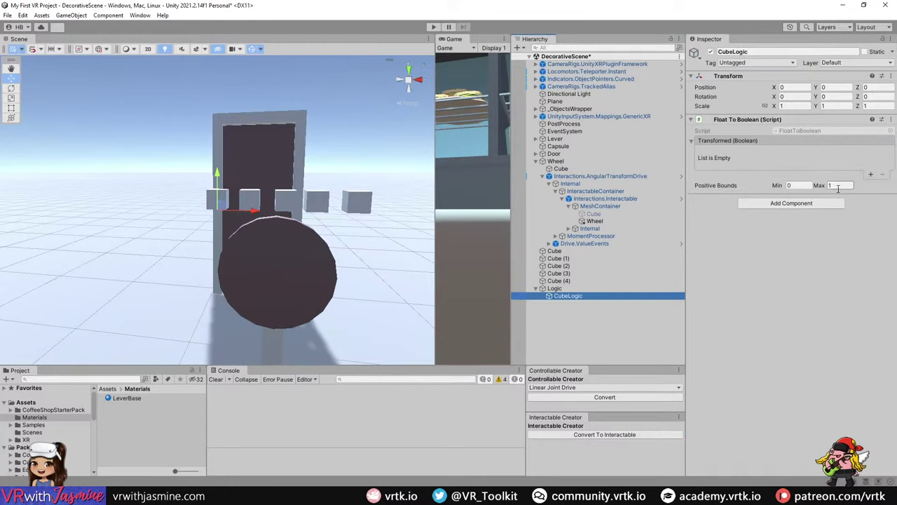
{"action": "left_click", "coordinate": [838, 185]}
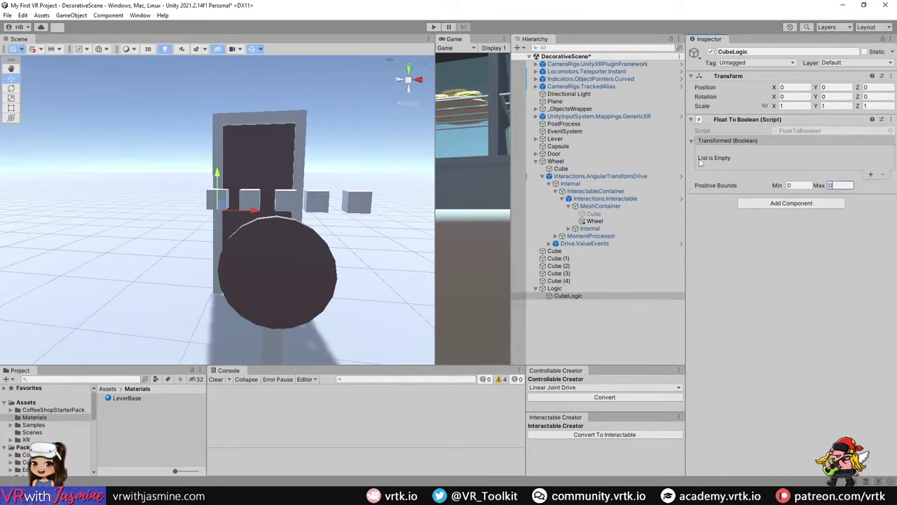
{"action": "left_click", "coordinate": [793, 204]}
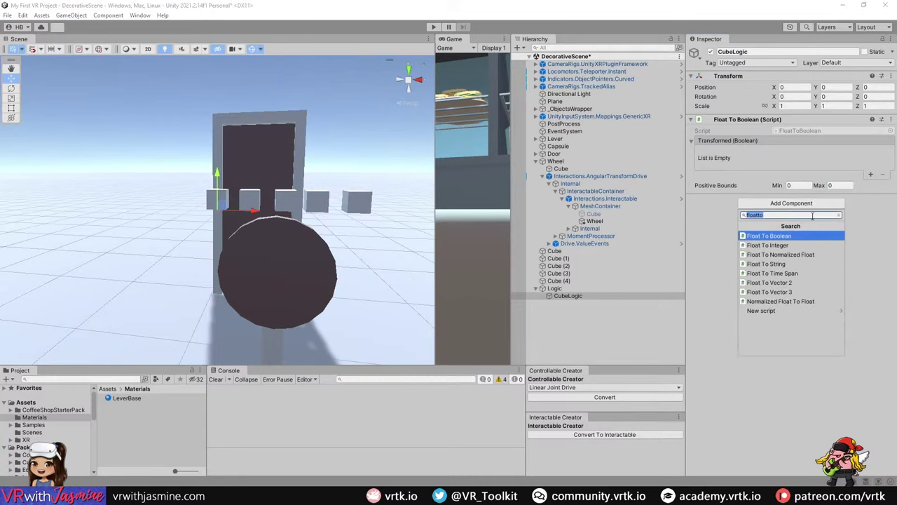
- Add Boolean Action to CubeLogic and point the Transformed (Boolean) event at BooleanAction > Receive
{"action": "type", "text": "boolean"}
{"action": "key", "text": "Return"}
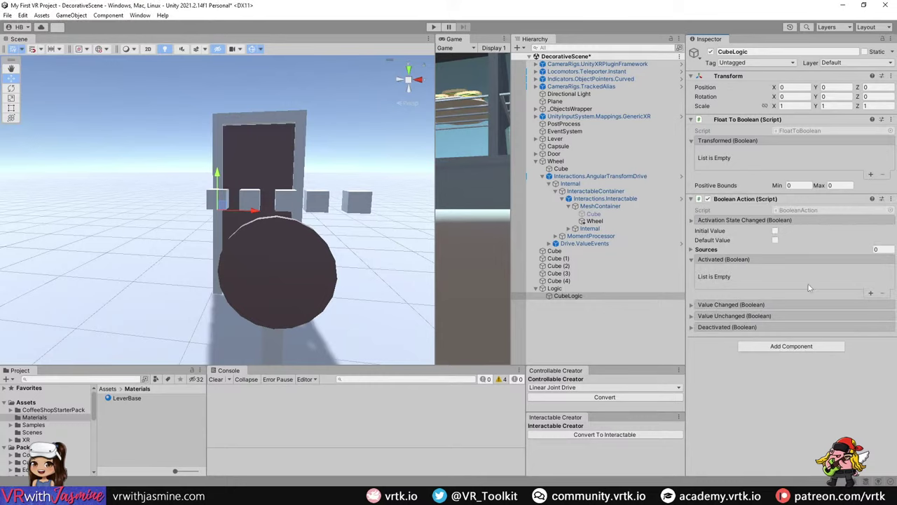
{"action": "left_click", "coordinate": [870, 174]}
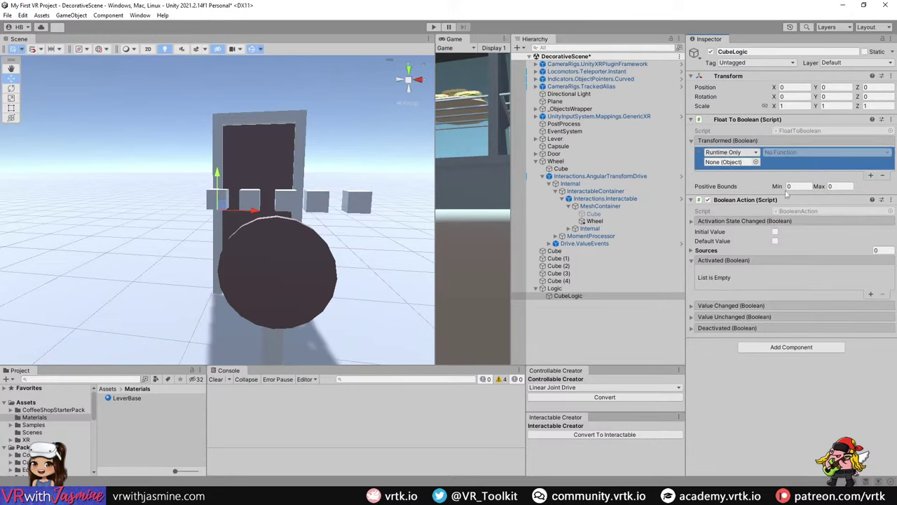
{"action": "left_click", "coordinate": [742, 200]}
{"action": "left_click_drag", "start_coordinate": [728, 164], "coordinate": [731, 162]}
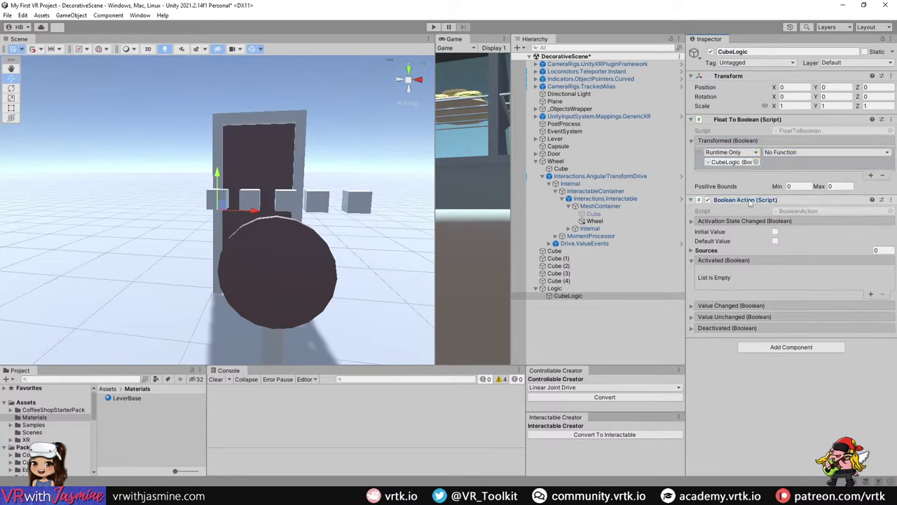
{"action": "left_click", "coordinate": [790, 152]}
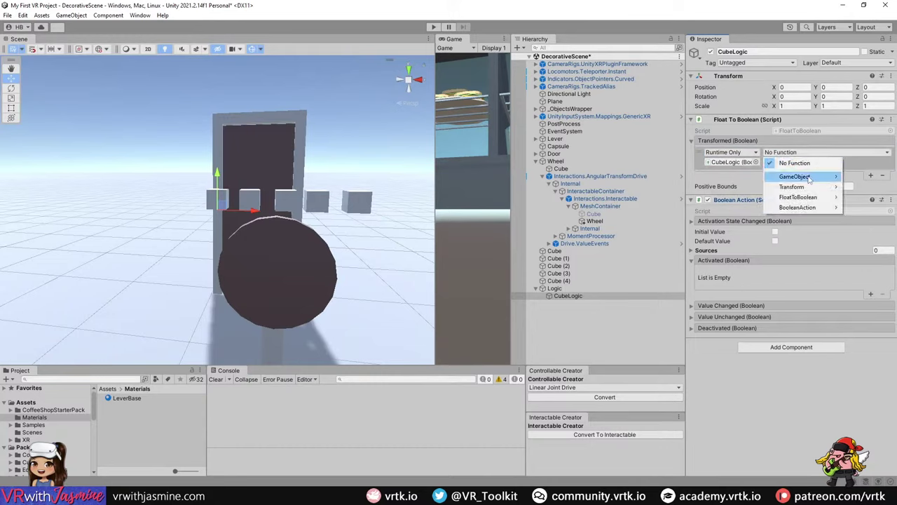
{"action": "mouse_move", "coordinate": [806, 207]}
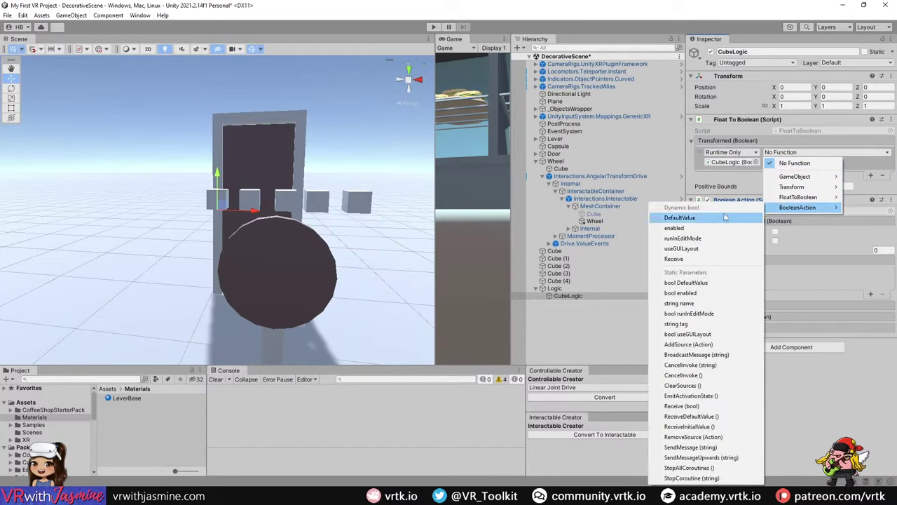
{"action": "left_click", "coordinate": [698, 260]}
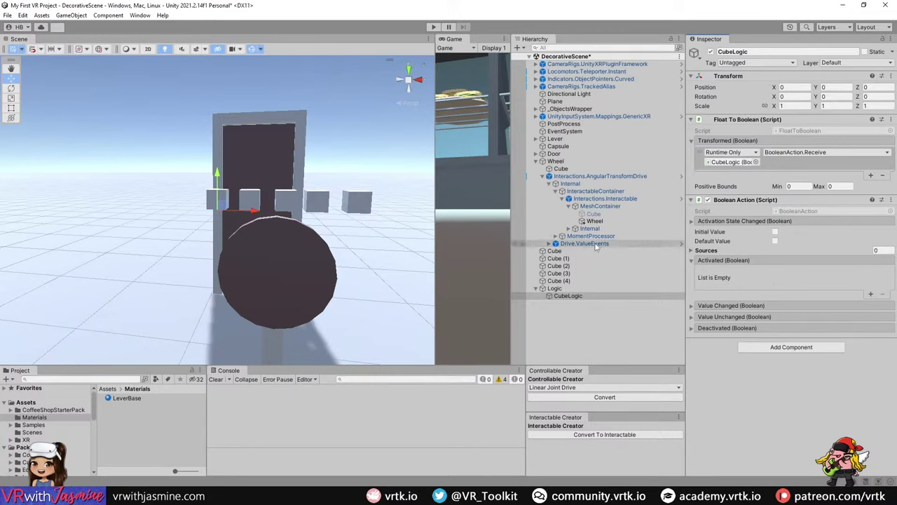
- Add Activated and Deactivated event entries on Boolean Action, both targeting Cube
{"action": "left_click", "coordinate": [872, 296]}
{"action": "left_click", "coordinate": [757, 329]}
{"action": "left_click", "coordinate": [872, 363]}
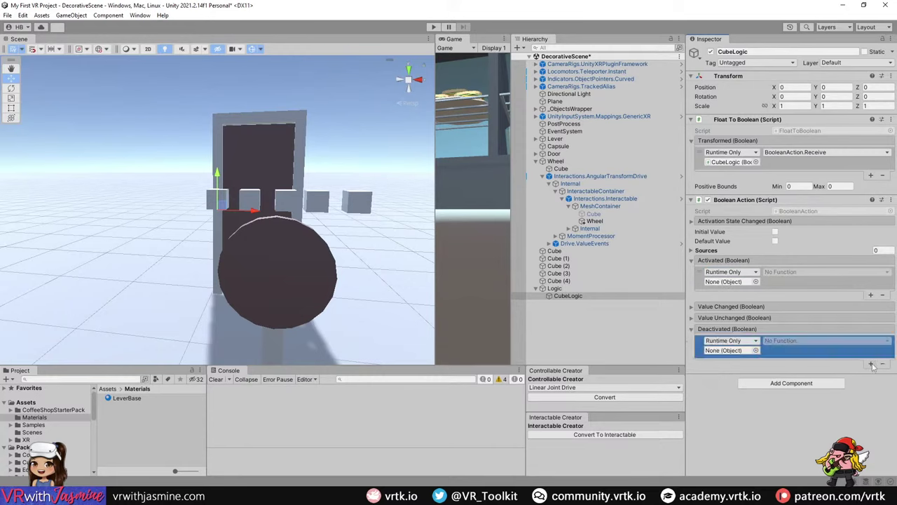
{"action": "left_click_drag", "start_coordinate": [594, 194], "coordinate": [714, 283]}
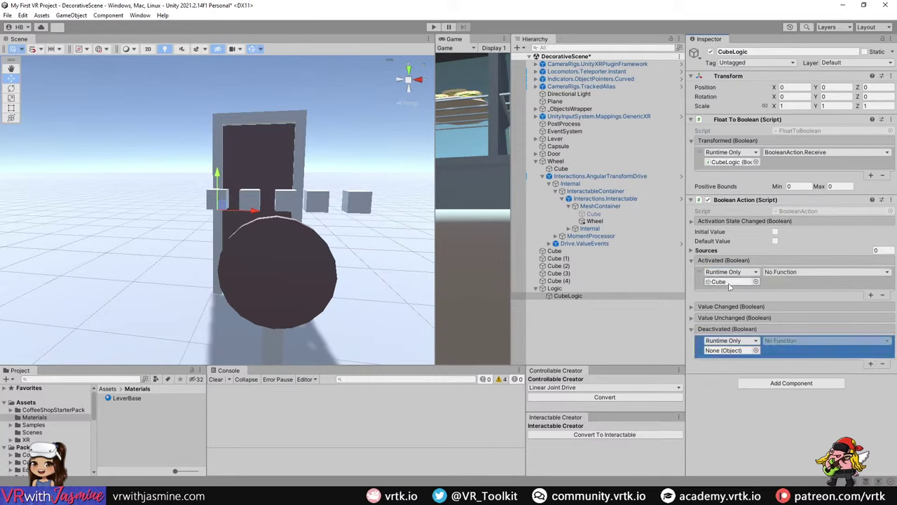
{"action": "left_click_drag", "start_coordinate": [555, 250], "coordinate": [730, 354]}
- Set both events to GameObject.SetActive, ticked true for Activated and false for Deactivated
{"action": "left_click", "coordinate": [789, 272]}
{"action": "mouse_move", "coordinate": [808, 297]}
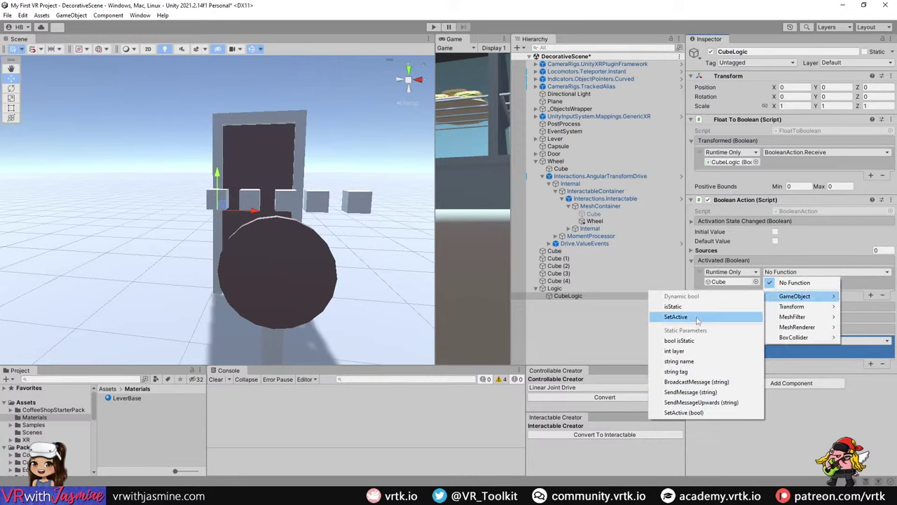
{"action": "left_click", "coordinate": [714, 412]}
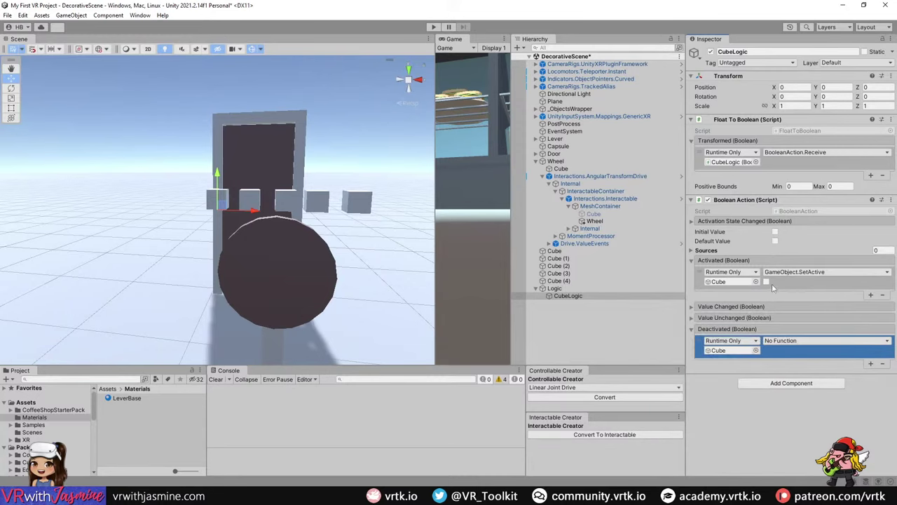
{"action": "left_click", "coordinate": [766, 281]}
{"action": "left_click", "coordinate": [791, 340]}
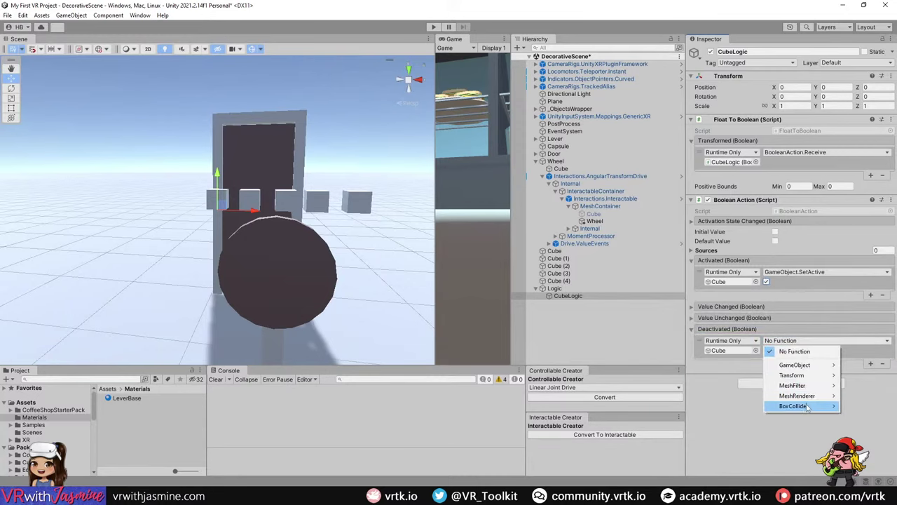
{"action": "mouse_move", "coordinate": [806, 370]}
{"action": "left_click", "coordinate": [701, 477]}
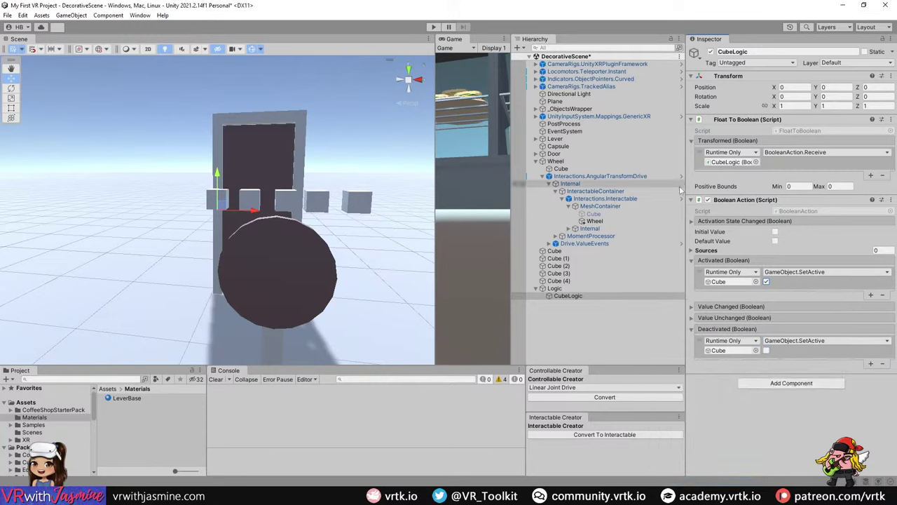
- Add a Step Value Changed listener on the angular drive calling CubeLogic's FloatToBoolean.DoTransform
{"action": "left_click", "coordinate": [622, 177]}
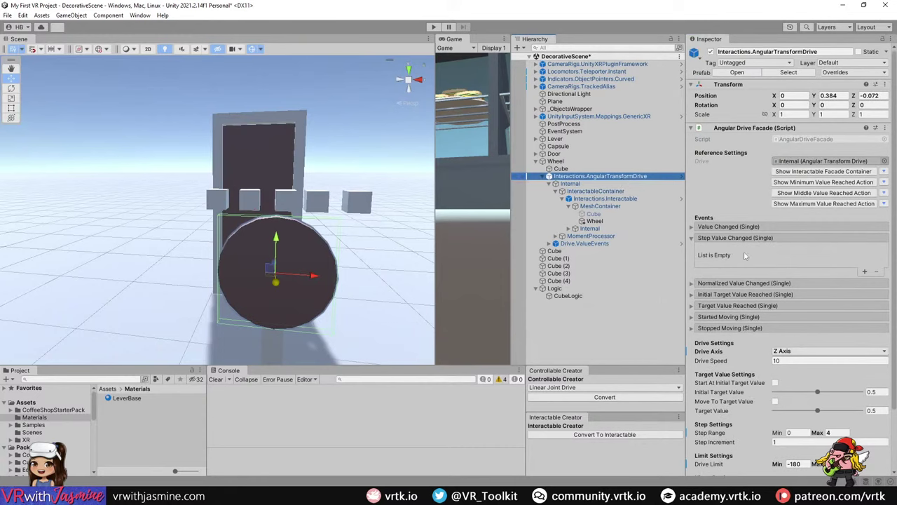
{"action": "left_click", "coordinate": [864, 272]}
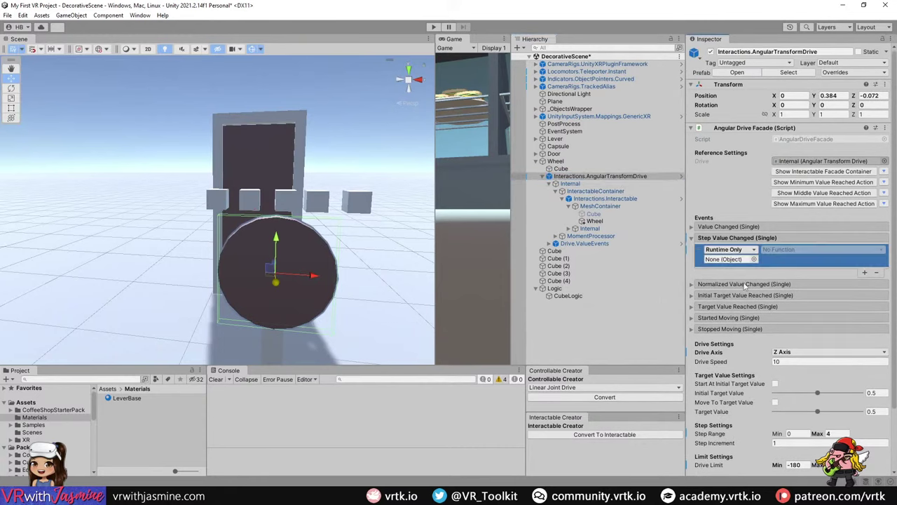
{"action": "left_click_drag", "start_coordinate": [561, 297], "coordinate": [727, 262]}
{"action": "left_click", "coordinate": [795, 251]}
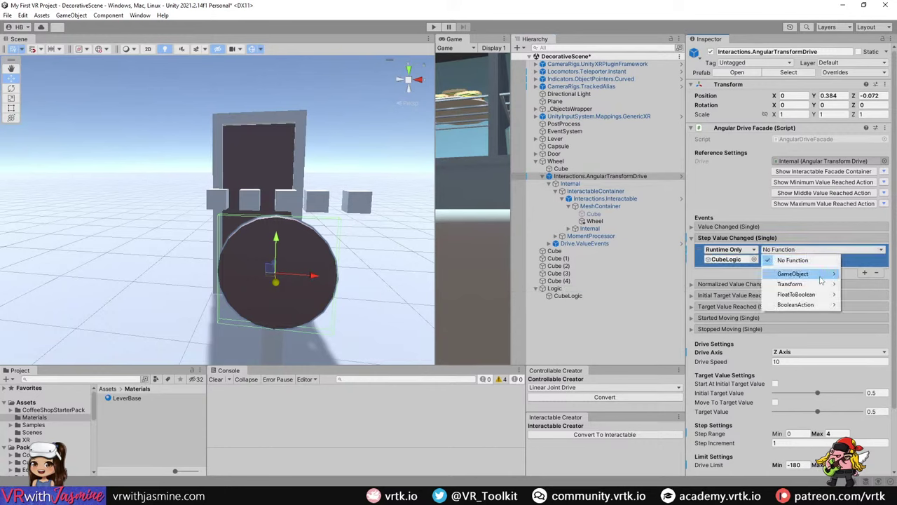
{"action": "mouse_move", "coordinate": [822, 296]}
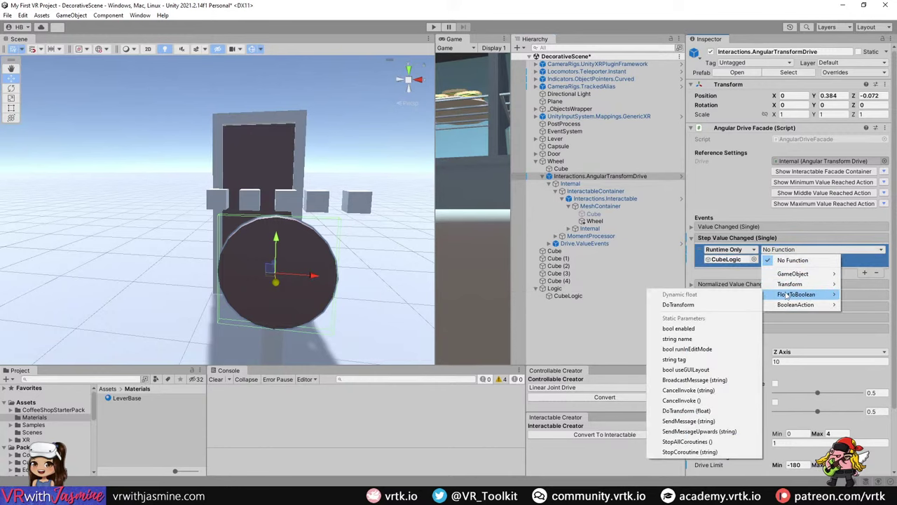
{"action": "left_click", "coordinate": [707, 305]}
{"action": "left_click", "coordinate": [596, 295]}
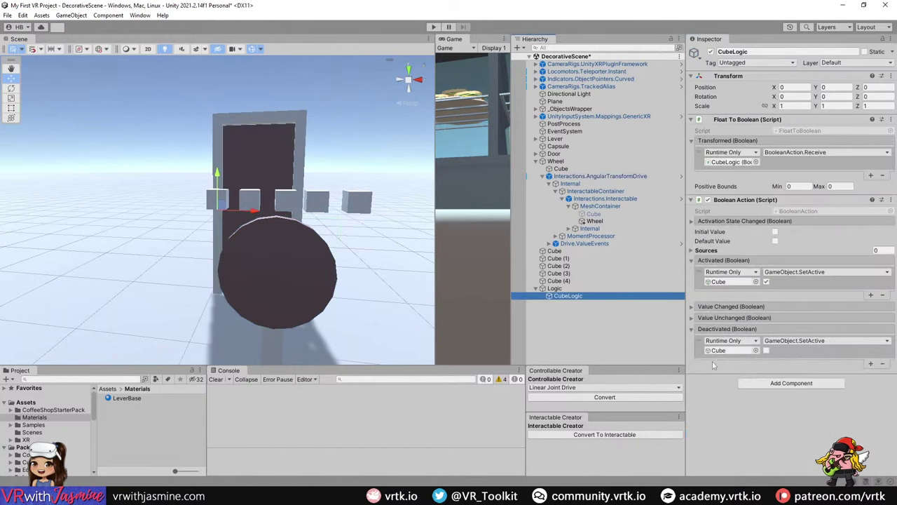
- Duplicate CubeLogic into copies (1)–(4) and set CubeLogic (1)'s Positive Bounds to 1–1
{"action": "key", "text": "ctrl+d"}
{"action": "key", "text": "ctrl+d"}
{"action": "key", "text": "ctrl+d"}
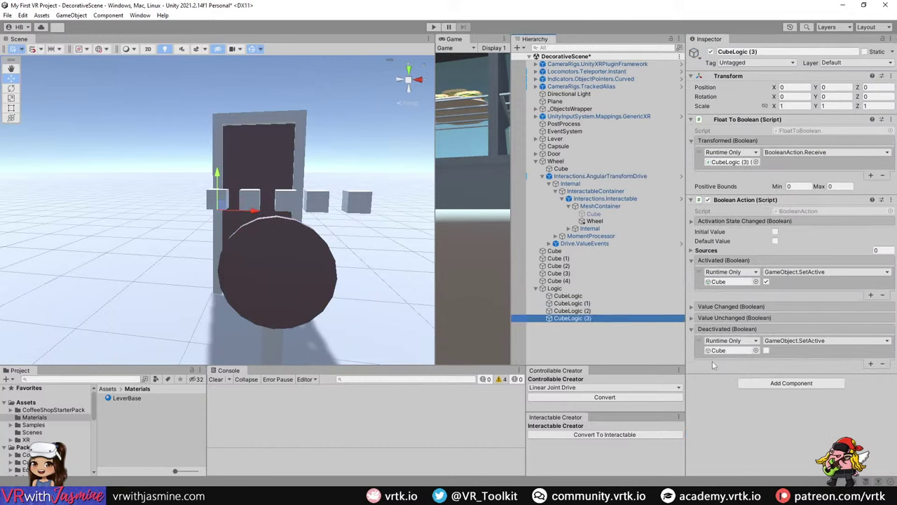
{"action": "key", "text": "ctrl+d"}
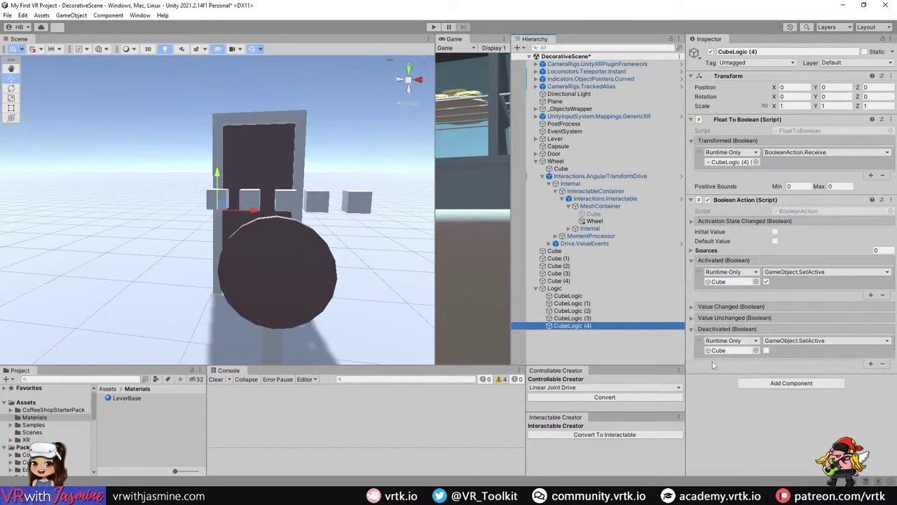
{"action": "left_click", "coordinate": [589, 304]}
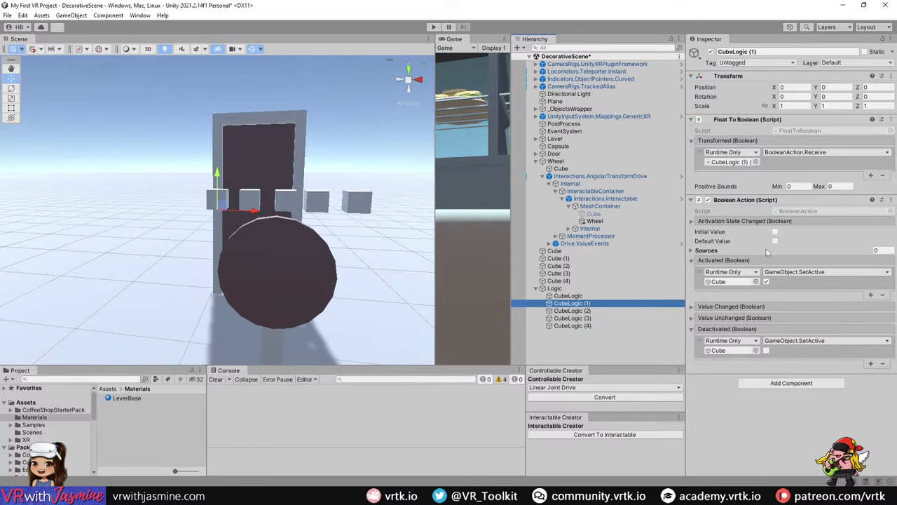
{"action": "left_click", "coordinate": [798, 186]}
{"action": "type", "text": "1"}
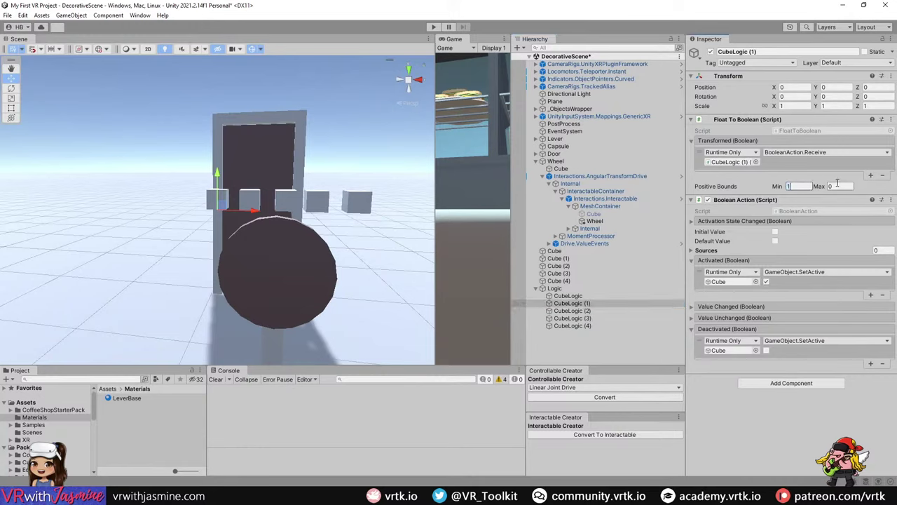
{"action": "left_click", "coordinate": [837, 185]}
{"action": "type", "text": "1"}
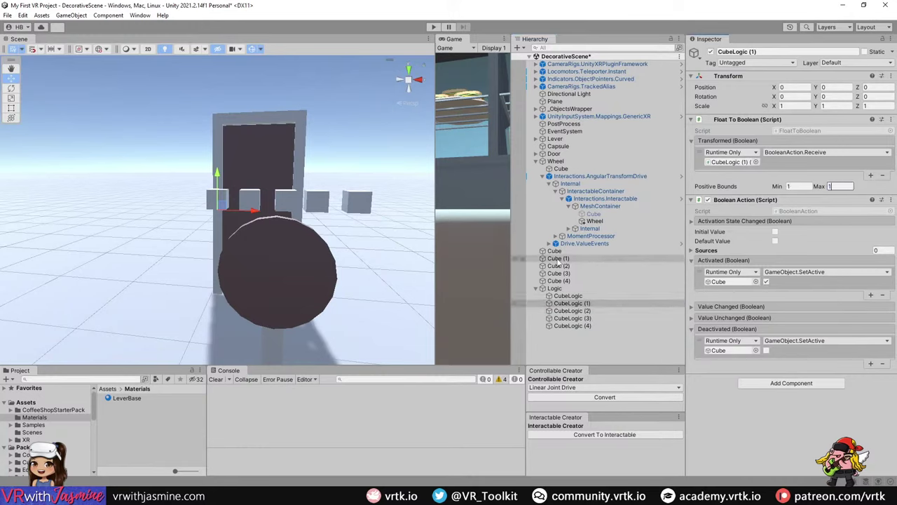
- Make CubeLogic (1)'s Activated and Deactivated events call GameObject.SetActive on Cube (1)
{"action": "left_click_drag", "start_coordinate": [557, 261], "coordinate": [726, 281]}
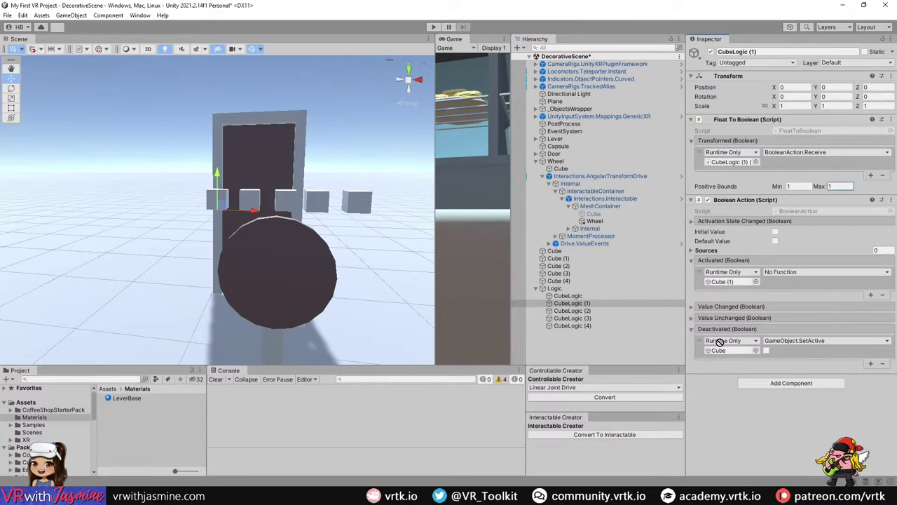
{"action": "left_click", "coordinate": [803, 272]}
{"action": "mouse_move", "coordinate": [793, 296]}
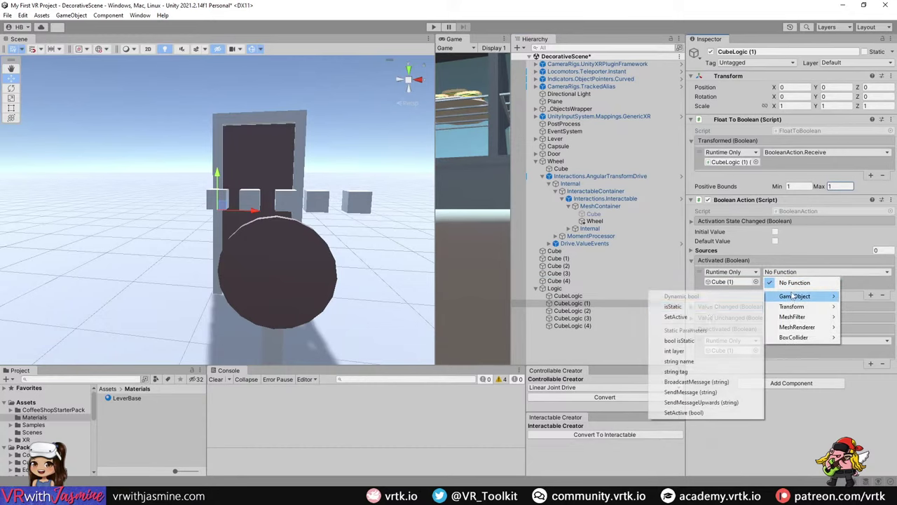
{"action": "left_click", "coordinate": [677, 414]}
{"action": "left_click", "coordinate": [805, 341]}
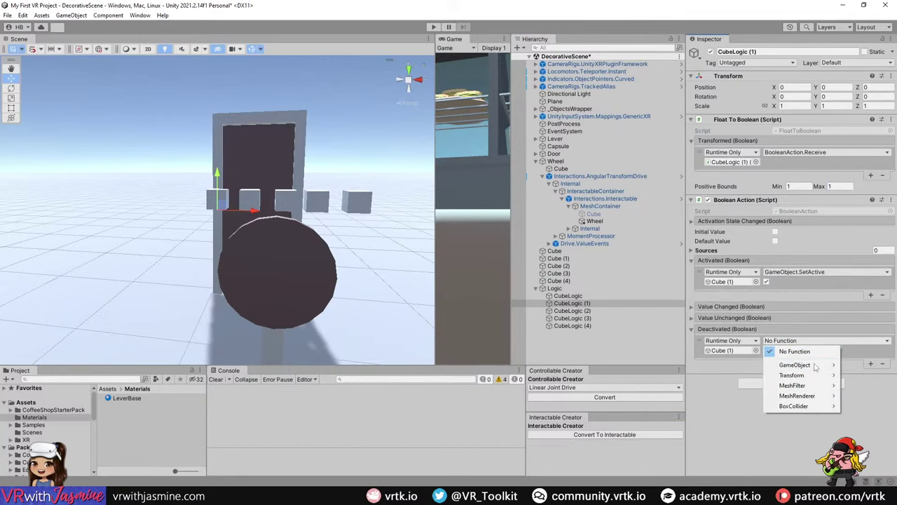
{"action": "mouse_move", "coordinate": [811, 365]}
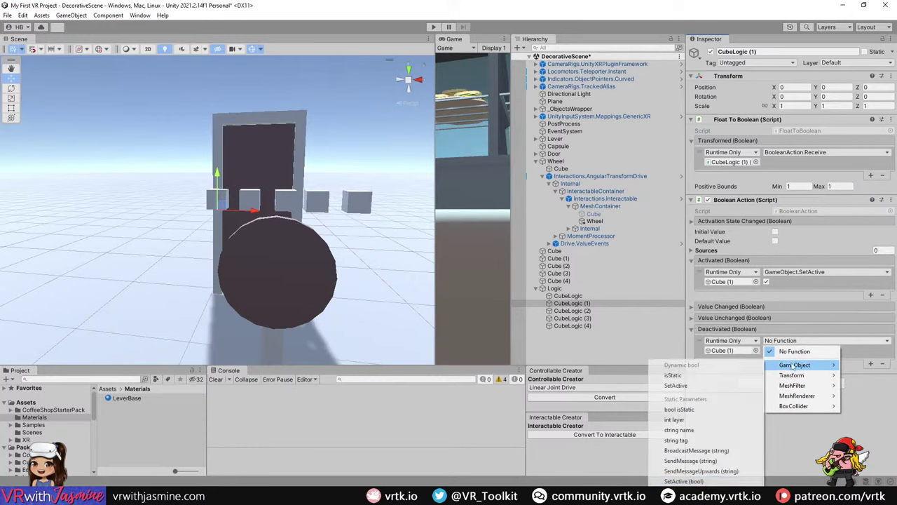
{"action": "left_click", "coordinate": [710, 483]}
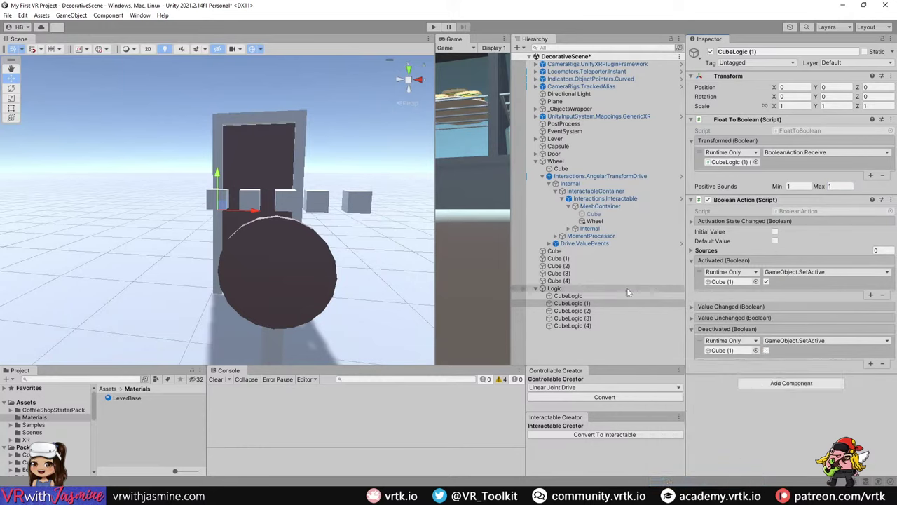
{"action": "left_click", "coordinate": [584, 312]}
- Set CubeLogic (2)'s Positive Bounds to 2–2 and have its events toggle Cube (2) via SetActive
{"action": "left_click", "coordinate": [799, 185]}
{"action": "type", "text": "2"}
{"action": "key", "text": "Tab"}
{"action": "type", "text": "2"}
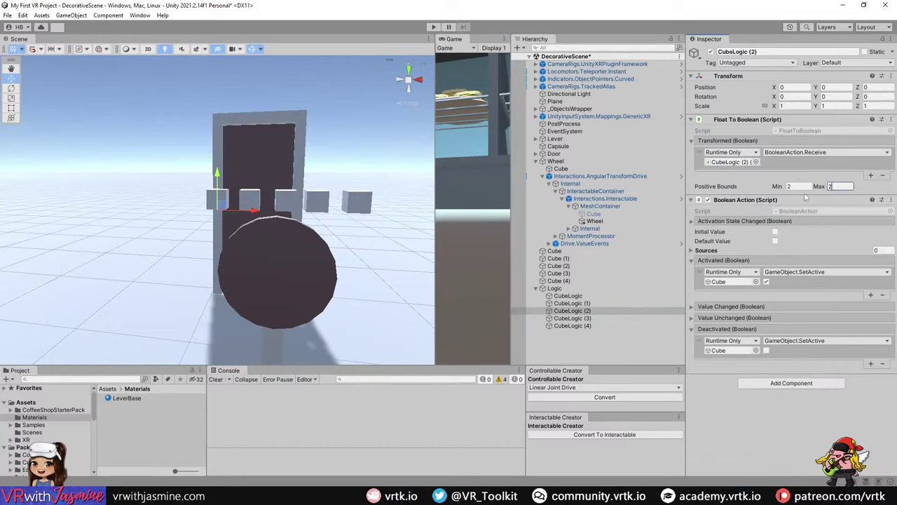
{"action": "left_click_drag", "start_coordinate": [559, 267], "coordinate": [726, 279]}
{"action": "left_click_drag", "start_coordinate": [555, 269], "coordinate": [733, 351]}
{"action": "left_click", "coordinate": [826, 272]}
{"action": "mouse_move", "coordinate": [807, 297]}
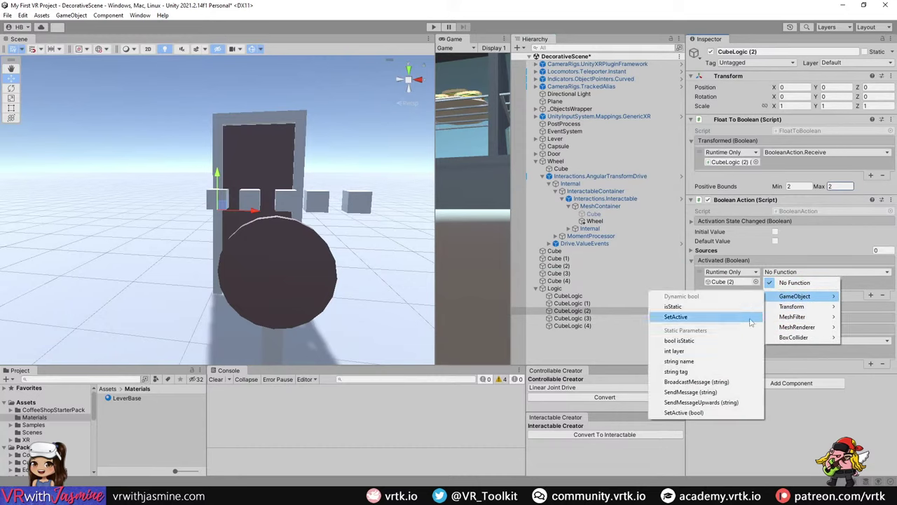
{"action": "left_click", "coordinate": [694, 413]}
{"action": "left_click", "coordinate": [802, 341]}
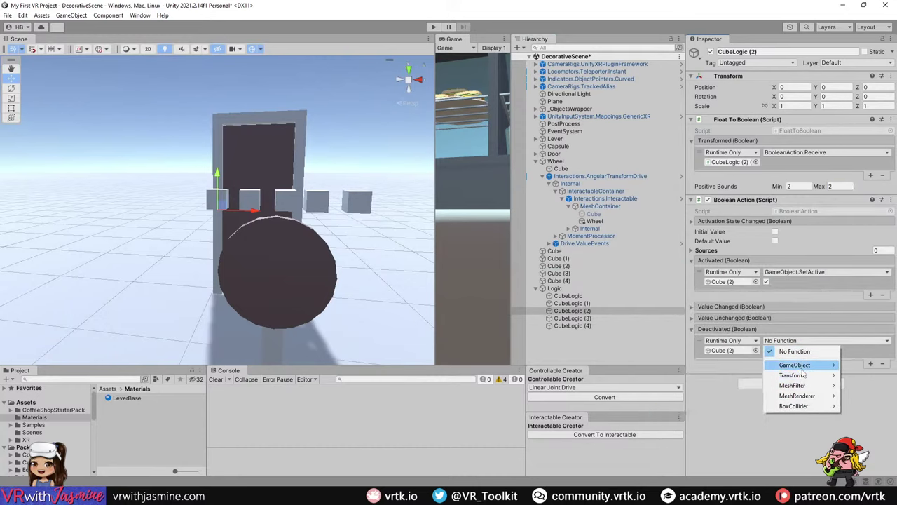
{"action": "mouse_move", "coordinate": [800, 365]}
{"action": "left_click", "coordinate": [683, 480]}
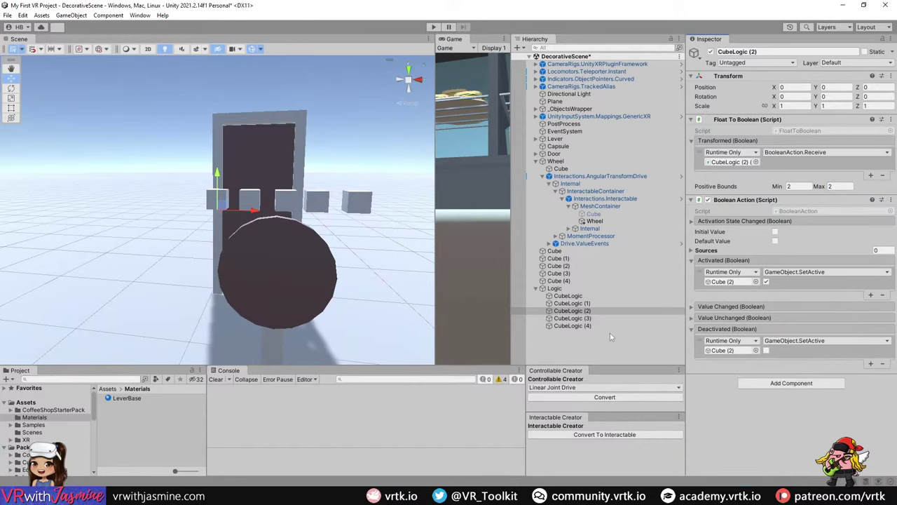
- Set CubeLogic (3)'s Positive Bounds to 3–3 and have its events toggle Cube (3) via SetActive
{"action": "left_click", "coordinate": [571, 318]}
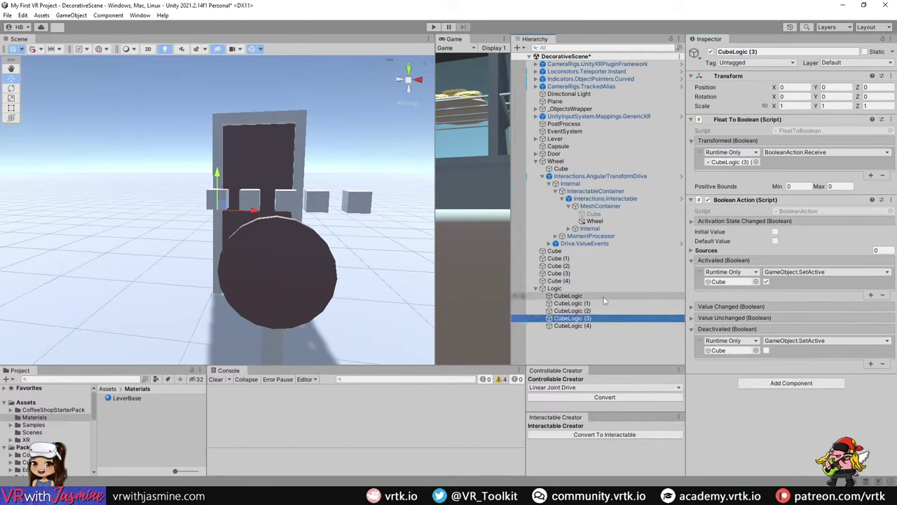
{"action": "left_click", "coordinate": [796, 186]}
{"action": "type", "text": "3"}
{"action": "key", "text": "Tab"}
{"action": "type", "text": "3"}
{"action": "left_click_drag", "start_coordinate": [559, 273], "coordinate": [732, 349]}
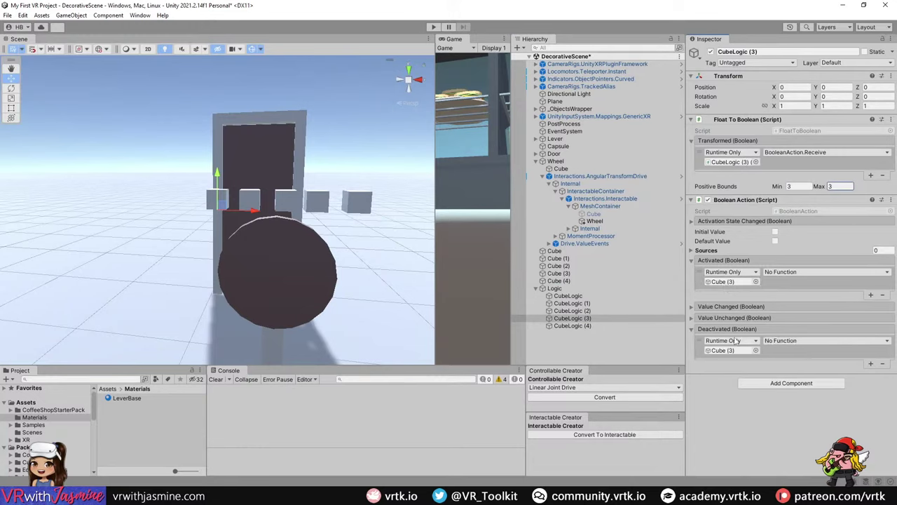
{"action": "left_click", "coordinate": [796, 272]}
{"action": "mouse_move", "coordinate": [786, 295]}
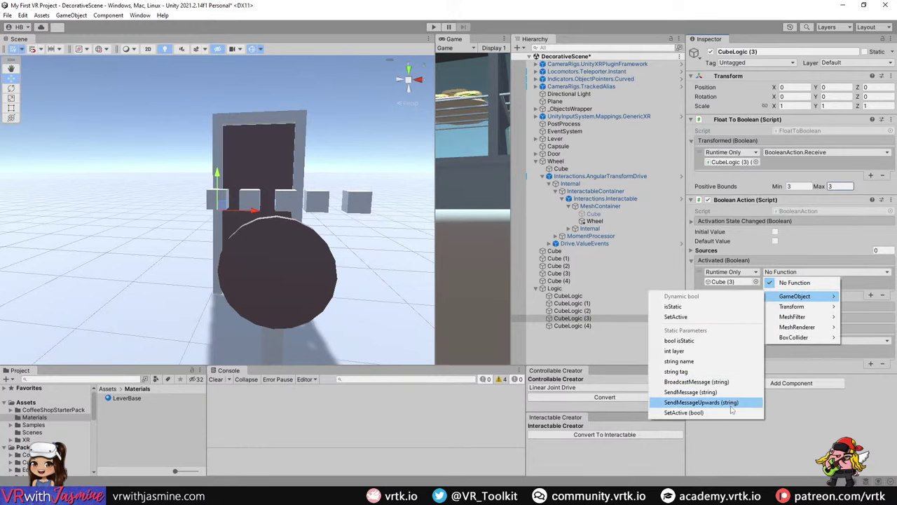
{"action": "left_click", "coordinate": [701, 413]}
{"action": "left_click", "coordinate": [796, 341]}
{"action": "mouse_move", "coordinate": [796, 365]}
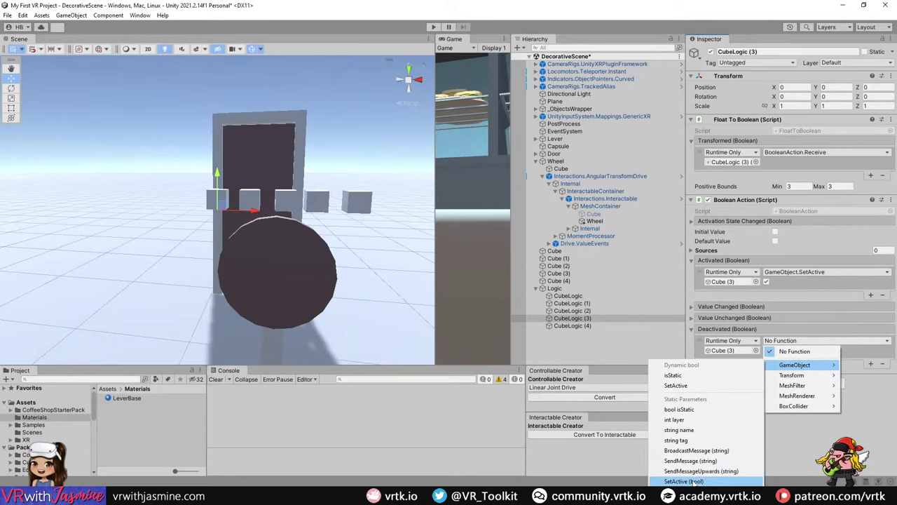
{"action": "left_click", "coordinate": [690, 481]}
- Set CubeLogic (4)'s Positive Bounds to 4–4 and have its events toggle Cube (4) via SetActive
{"action": "left_click", "coordinate": [604, 326]}
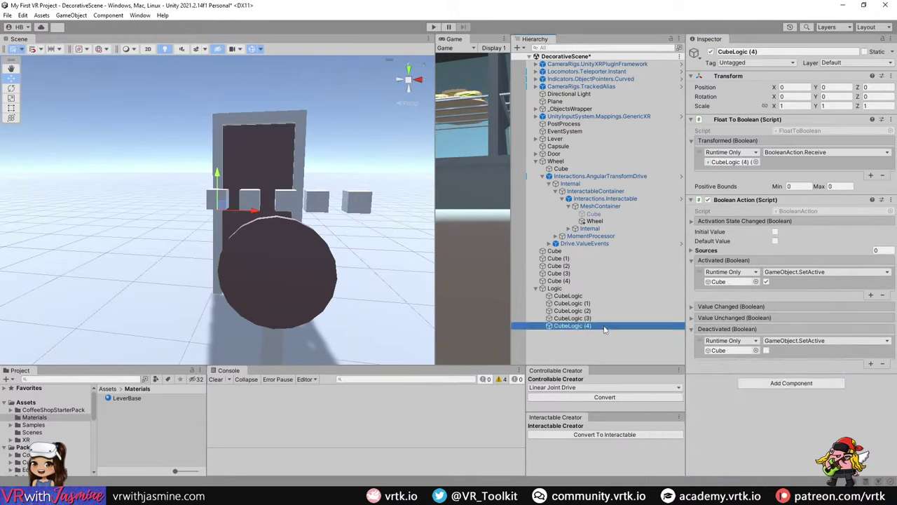
{"action": "left_click", "coordinate": [798, 186]}
{"action": "type", "text": "4"}
{"action": "key", "text": "Tab"}
{"action": "type", "text": "4"}
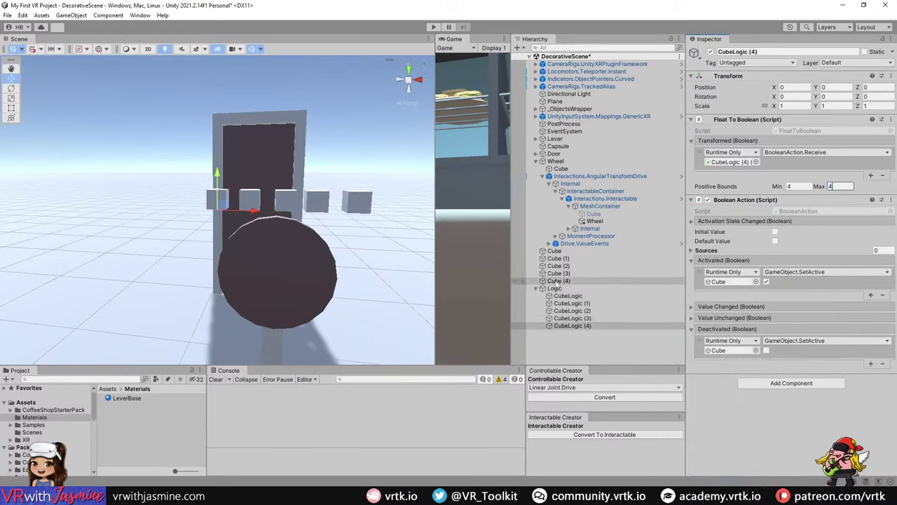
{"action": "left_click_drag", "start_coordinate": [554, 284], "coordinate": [726, 350]}
{"action": "left_click", "coordinate": [804, 273]}
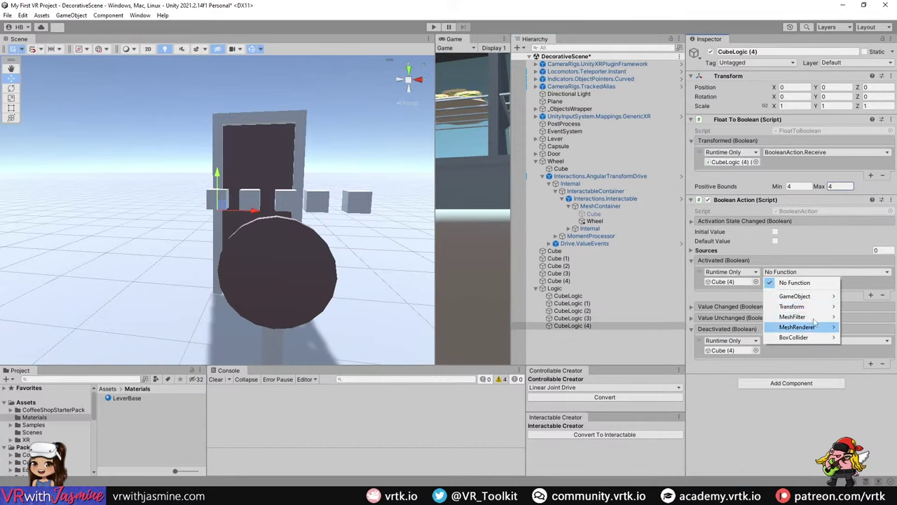
{"action": "mouse_move", "coordinate": [796, 295]}
{"action": "left_click", "coordinate": [718, 413]}
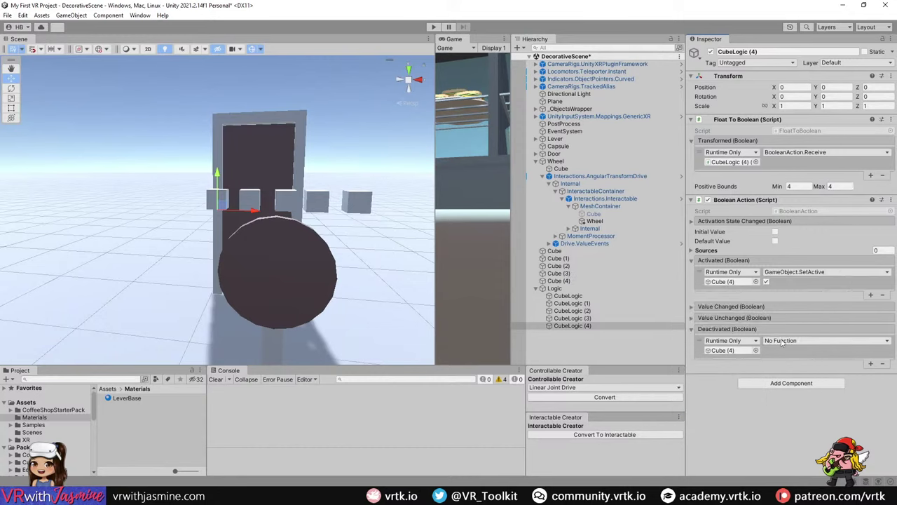
{"action": "left_click", "coordinate": [804, 340]}
{"action": "mouse_move", "coordinate": [796, 365]}
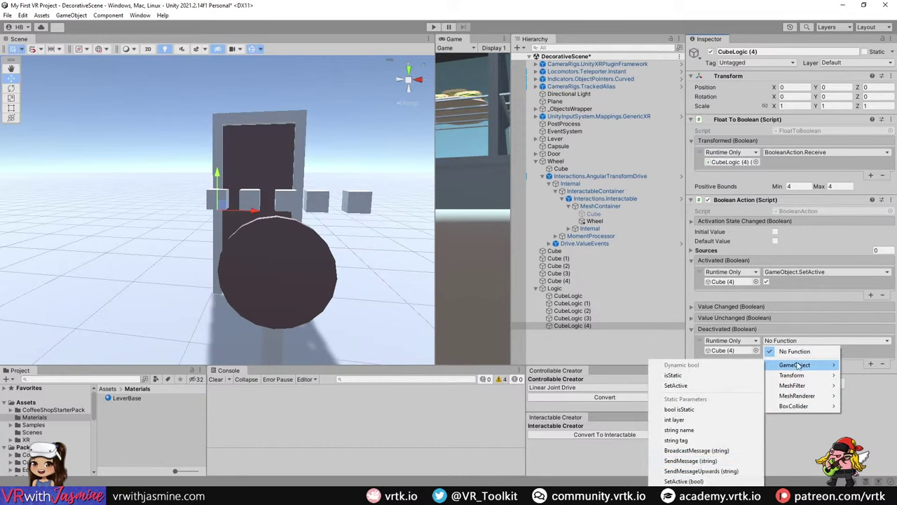
{"action": "left_click", "coordinate": [707, 481]}
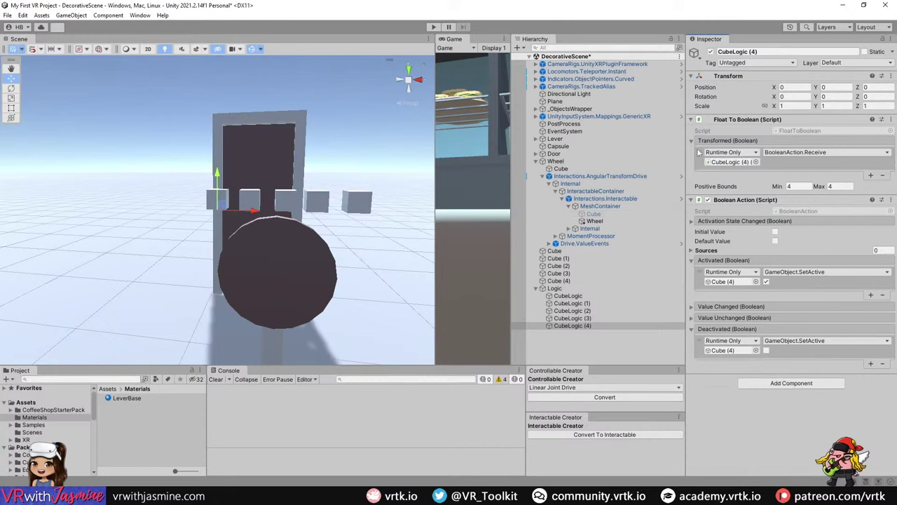
- Add four more Step Value Changed listeners and assign CubeLogic (1), (2) and (3) as targets
{"action": "left_click", "coordinate": [628, 176]}
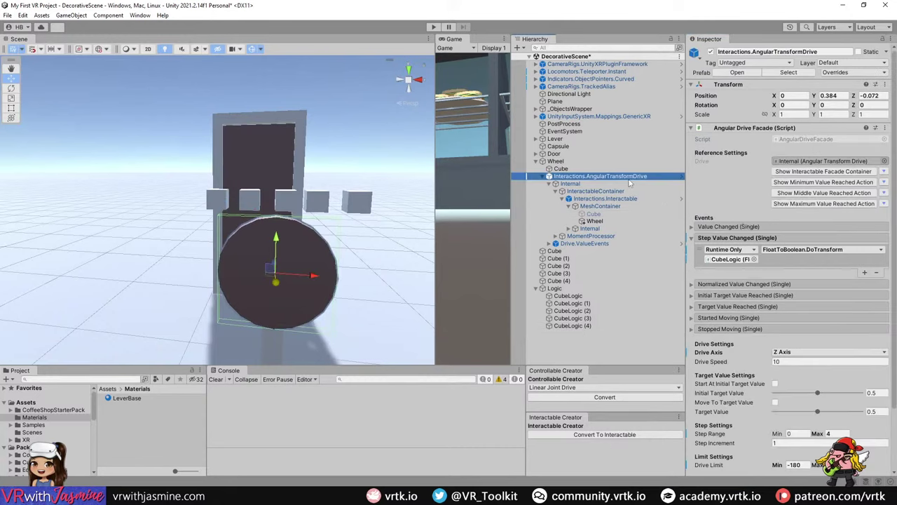
{"action": "left_click", "coordinate": [864, 273]}
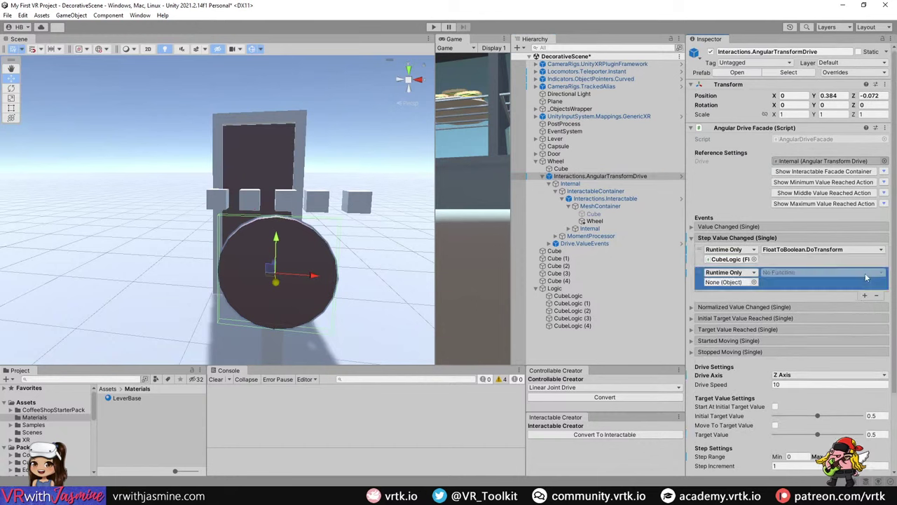
{"action": "left_click", "coordinate": [867, 295]}
{"action": "left_click", "coordinate": [869, 319]}
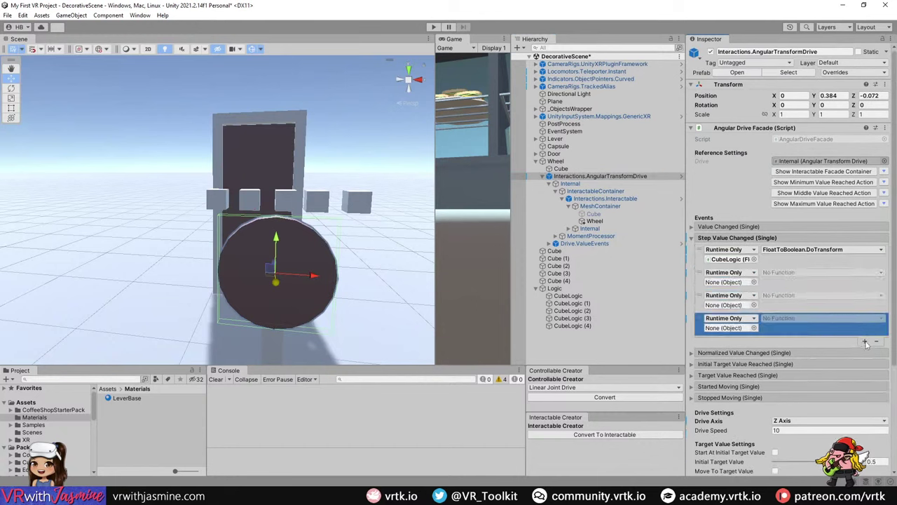
{"action": "left_click", "coordinate": [865, 342]}
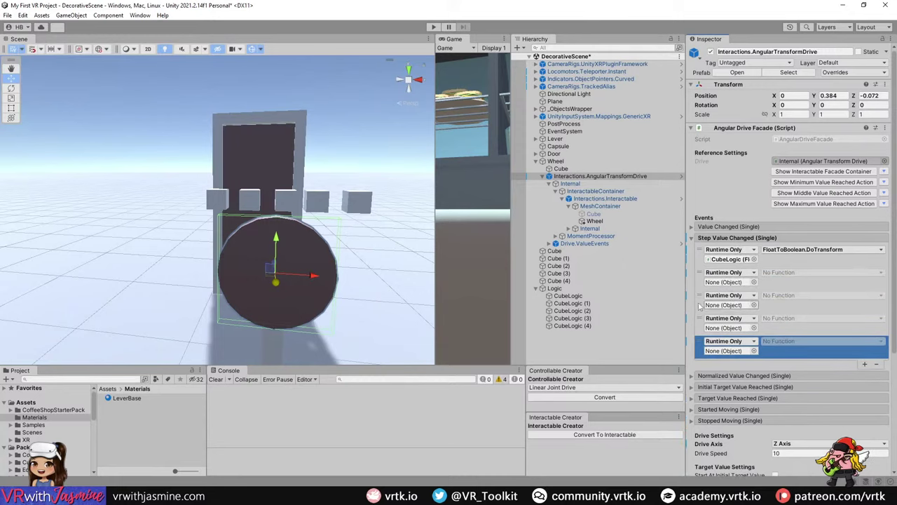
{"action": "left_click_drag", "start_coordinate": [585, 302], "coordinate": [729, 283]}
{"action": "left_click", "coordinate": [584, 311]}
{"action": "left_click_drag", "start_coordinate": [584, 311], "coordinate": [729, 305]}
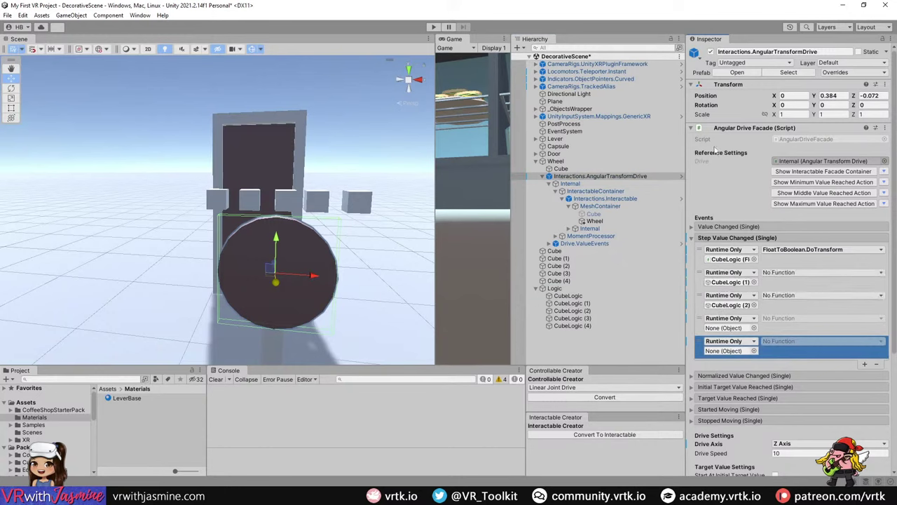
{"action": "left_click_drag", "start_coordinate": [572, 319], "coordinate": [706, 349]}
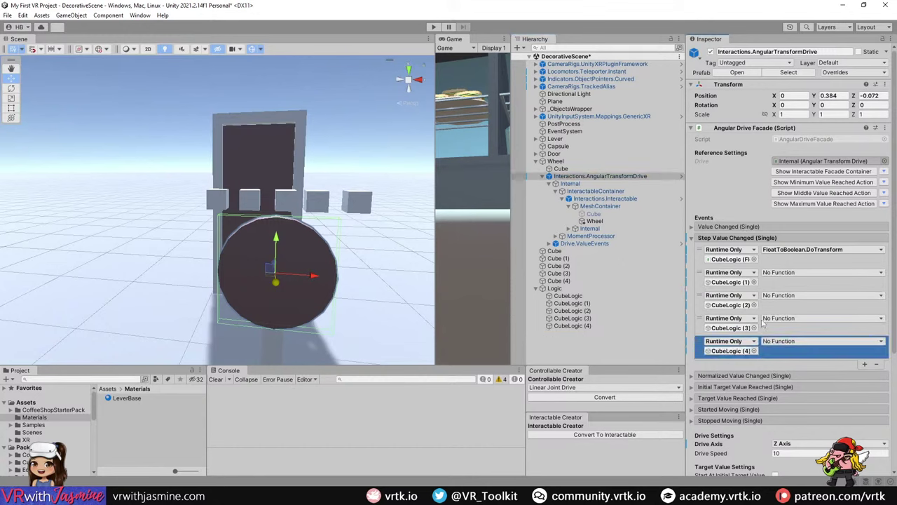
- Set the second through fifth listeners' functions to FloatToBoolean.DoTransform
{"action": "left_click", "coordinate": [787, 273]}
{"action": "mouse_move", "coordinate": [810, 314]}
{"action": "left_click", "coordinate": [680, 328]}
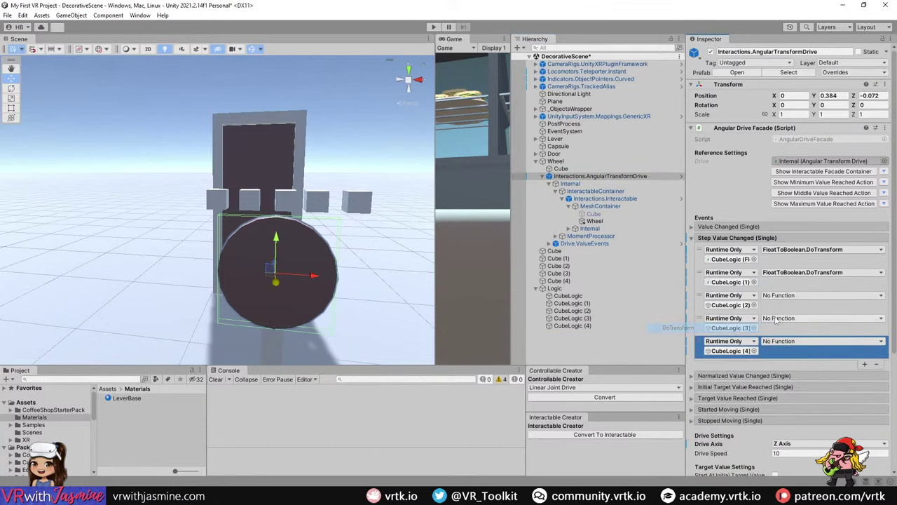
{"action": "left_click", "coordinate": [777, 319]}
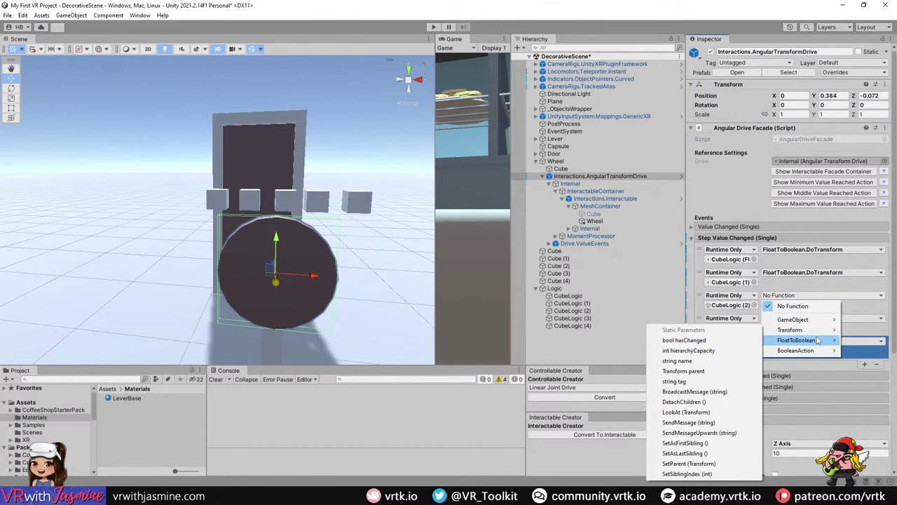
{"action": "left_click", "coordinate": [701, 355]}
{"action": "left_click", "coordinate": [805, 320]}
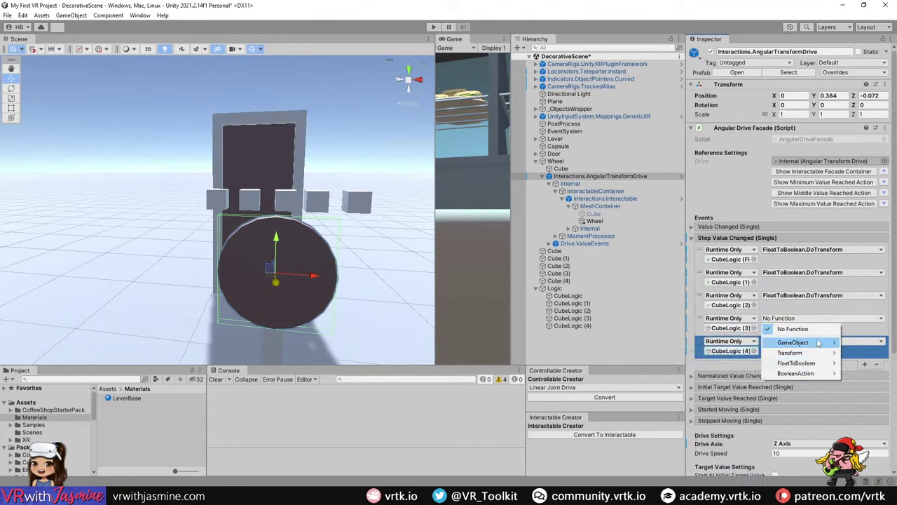
{"action": "mouse_move", "coordinate": [796, 363]}
{"action": "left_click", "coordinate": [694, 216]}
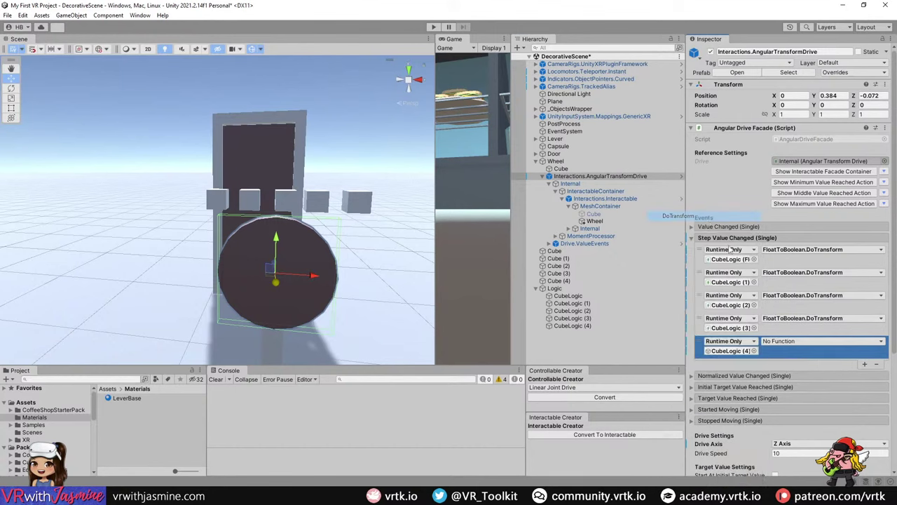
{"action": "left_click", "coordinate": [802, 343]}
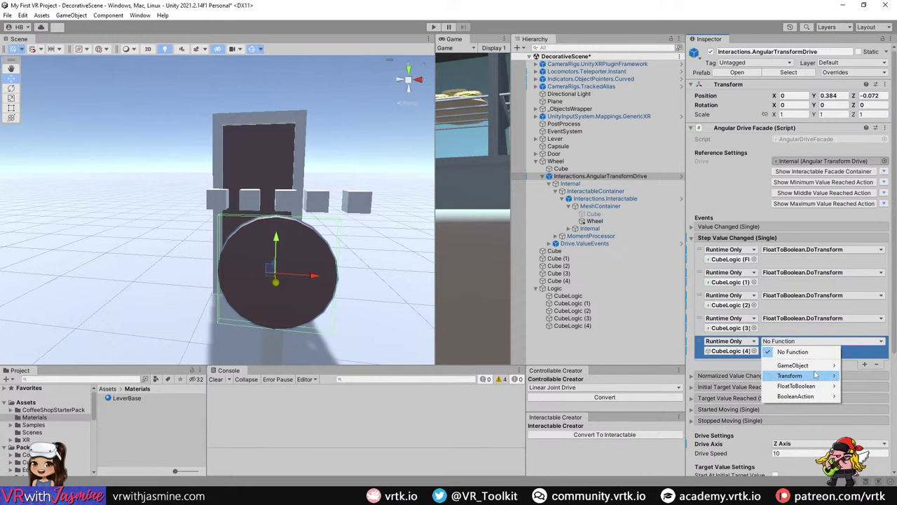
{"action": "mouse_move", "coordinate": [816, 375]}
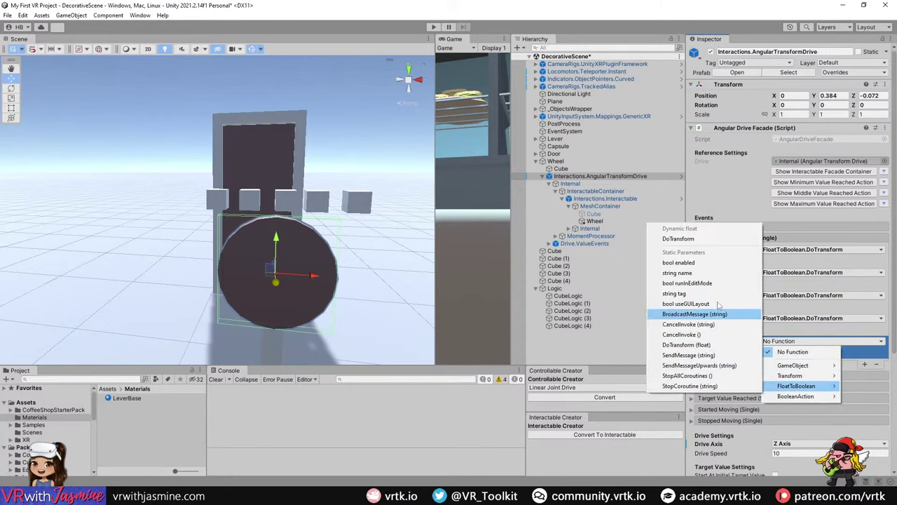
{"action": "left_click", "coordinate": [701, 239]}
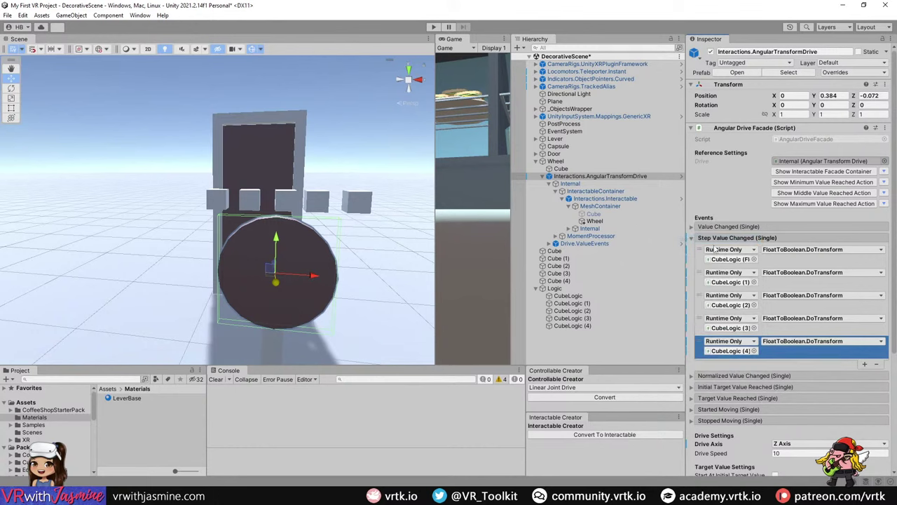
{"action": "left_click", "coordinate": [567, 296]}
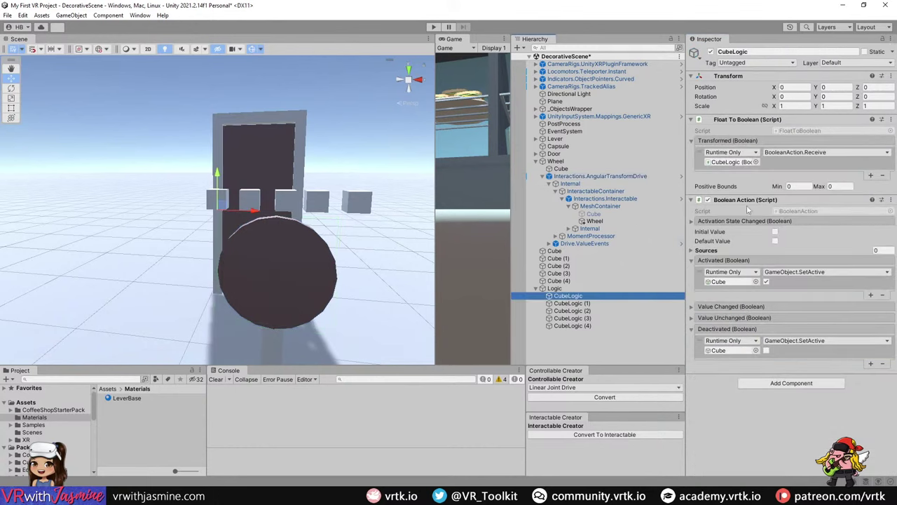
{"action": "left_click", "coordinate": [849, 186]}
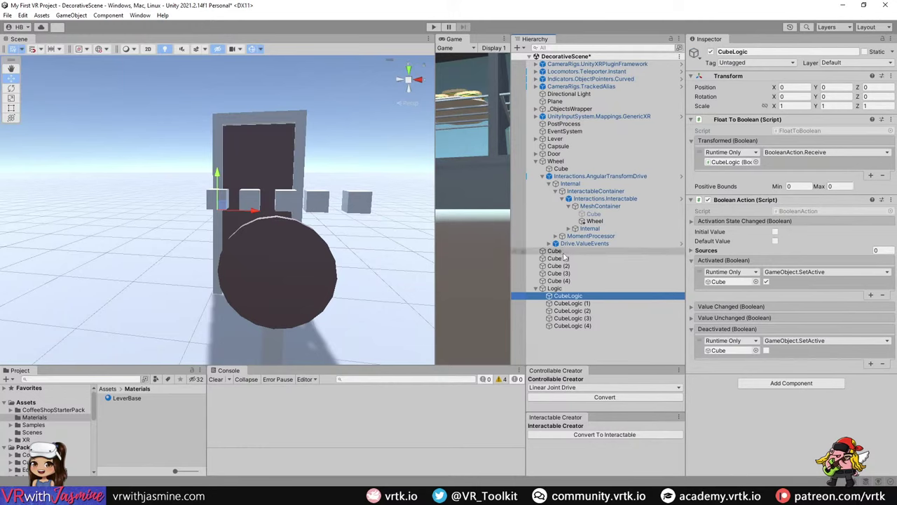
{"action": "left_click", "coordinate": [433, 27]}
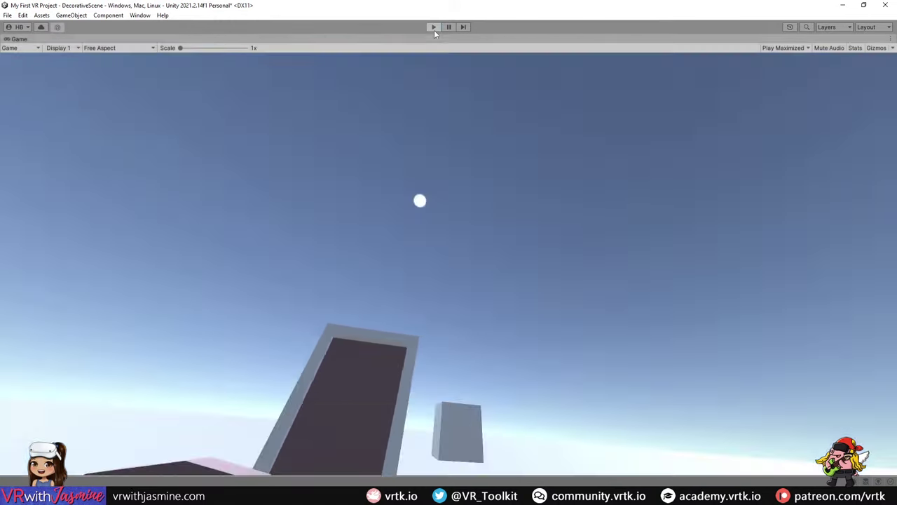
{"action": "left_click", "coordinate": [434, 29]}
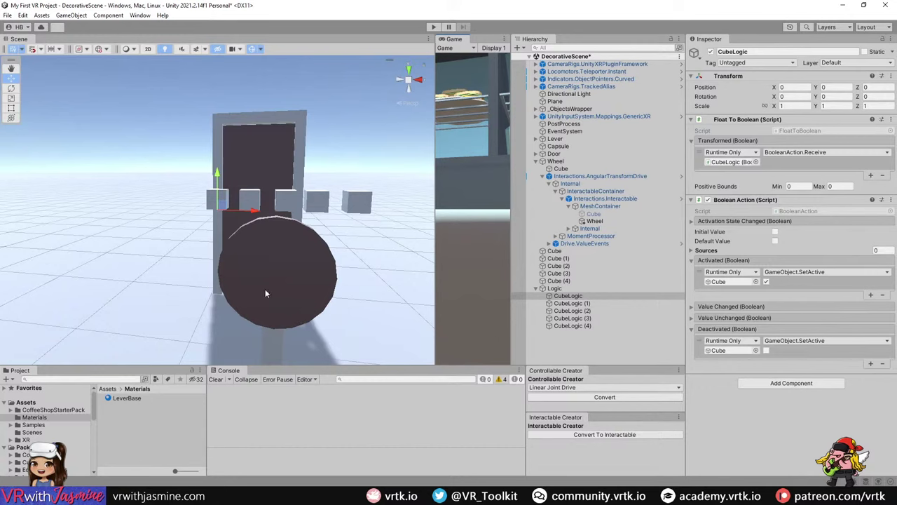
- Select the wheel and set its Transform Scale X and Z to 0.1
{"action": "left_click", "coordinate": [285, 290]}
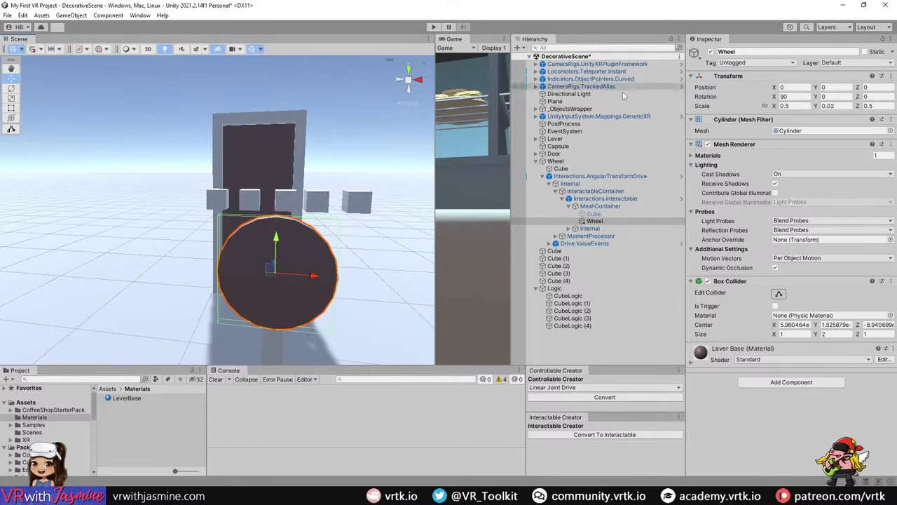
{"action": "left_click", "coordinate": [789, 105]}
{"action": "type", "text": "0.5"}
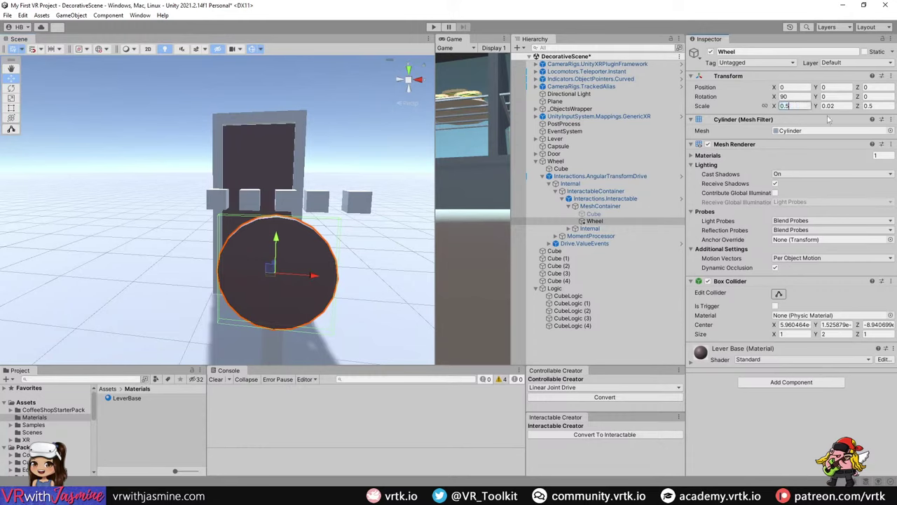
{"action": "key", "text": "BackSpace"}
{"action": "type", "text": "1"}
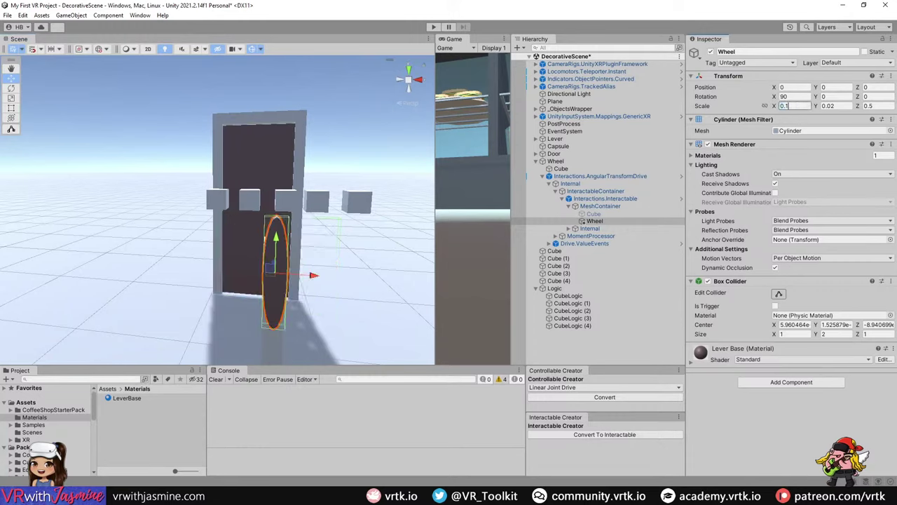
{"action": "key", "text": "Tab"}
{"action": "key", "text": "Tab"}
{"action": "type", "text": "0.1"}
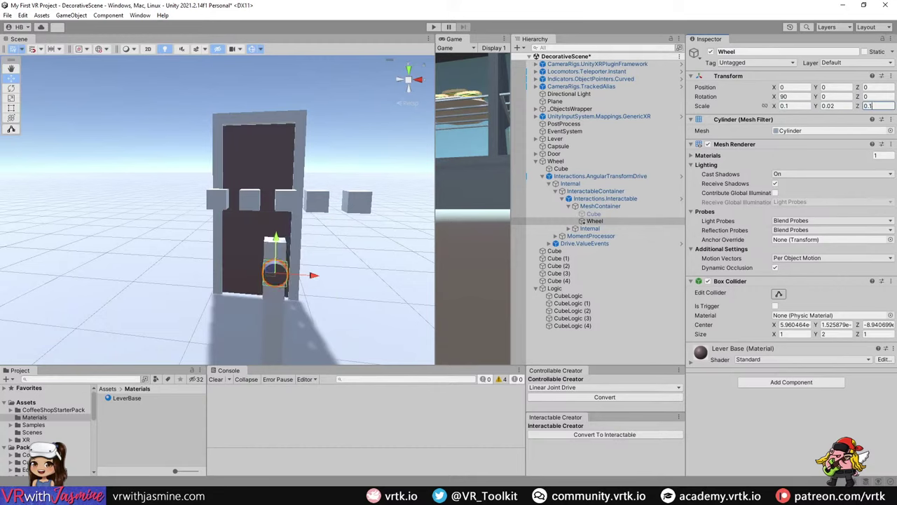
- Play-test the shrunken wheel, then deactivate Cube through Cube (4) so they start hidden
{"action": "left_click", "coordinate": [433, 27]}
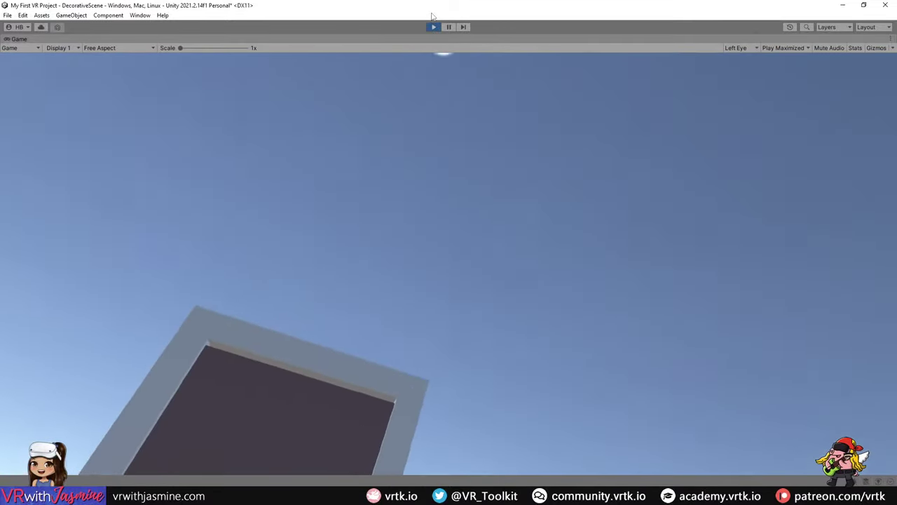
{"action": "left_click", "coordinate": [434, 27]}
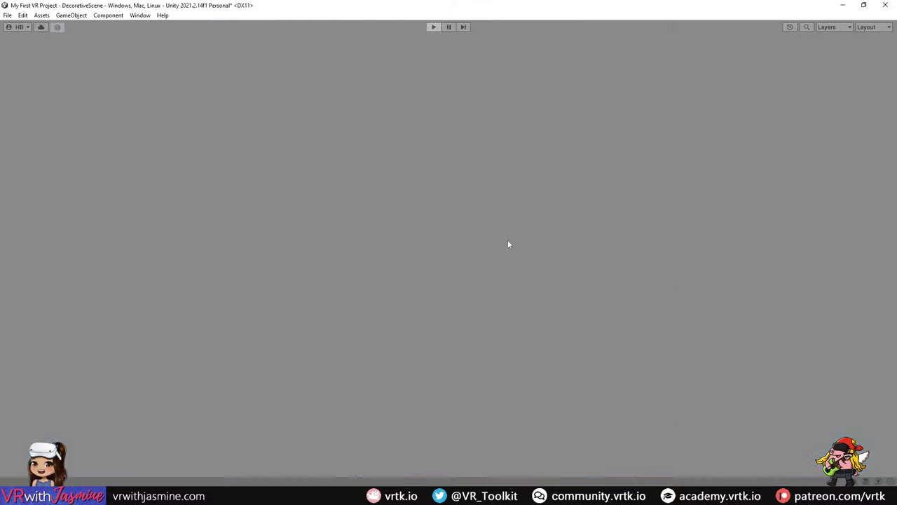
{"action": "left_click", "coordinate": [558, 250]}
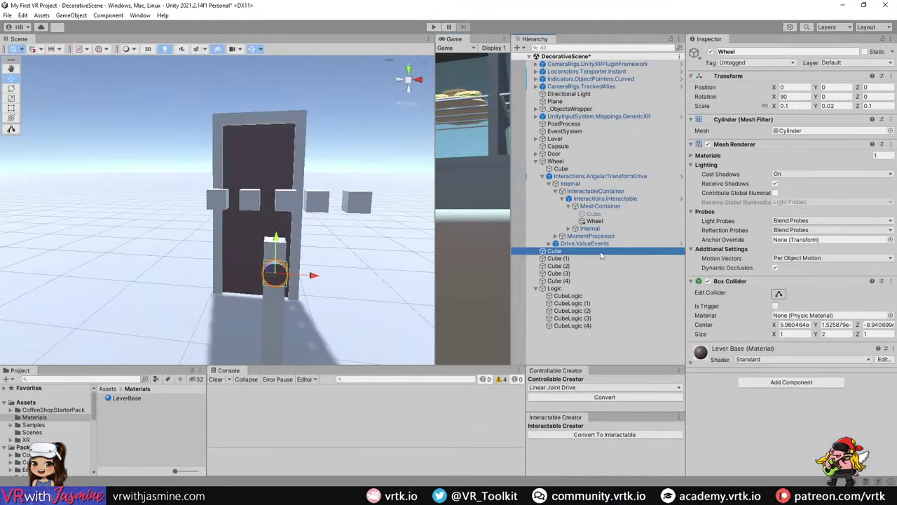
{"action": "left_click", "coordinate": [559, 280], "text": "shift"}
{"action": "left_click", "coordinate": [710, 52]}
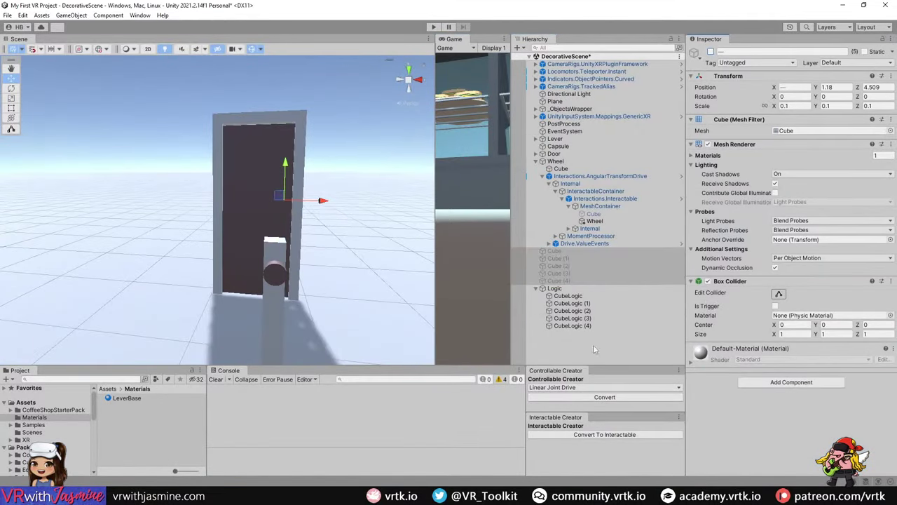
{"action": "left_click", "coordinate": [595, 354]}
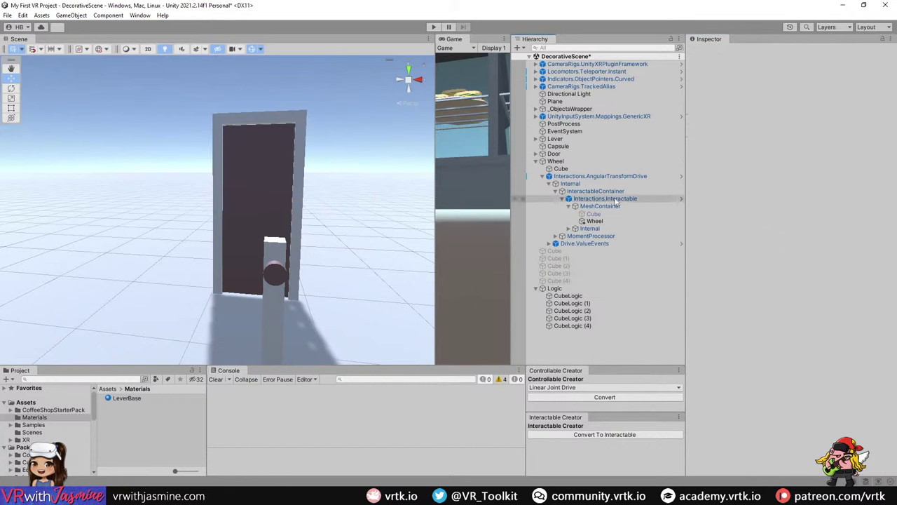
{"action": "left_click", "coordinate": [621, 221]}
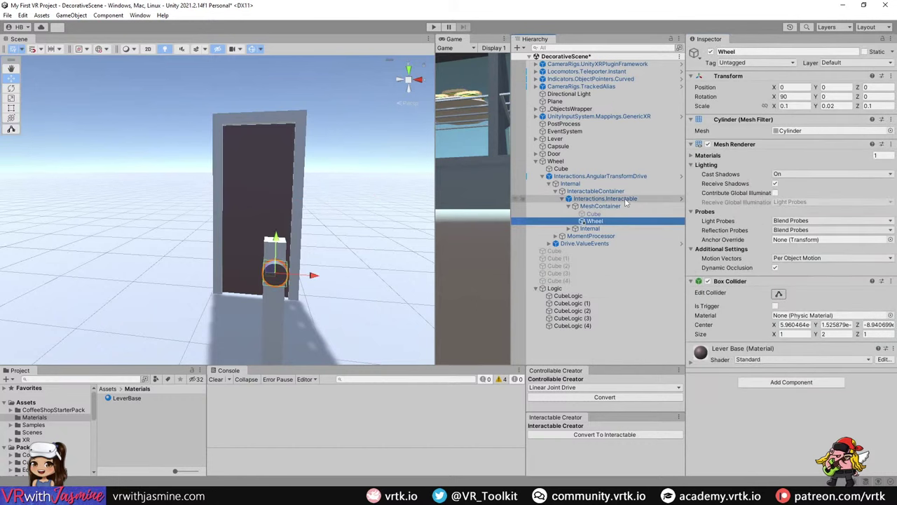
- Set the wheel interactable's Follow Tracking to Follow Rotate Around Angular Velocity, applied to Z only
{"action": "left_click", "coordinate": [621, 199]}
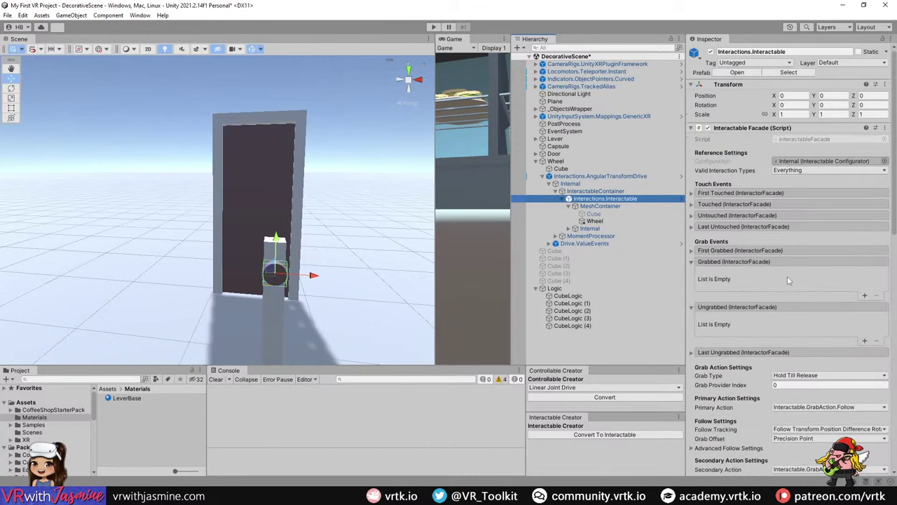
{"action": "scroll", "coordinate": [788, 276], "scroll_direction": "down", "scroll_amount": 4}
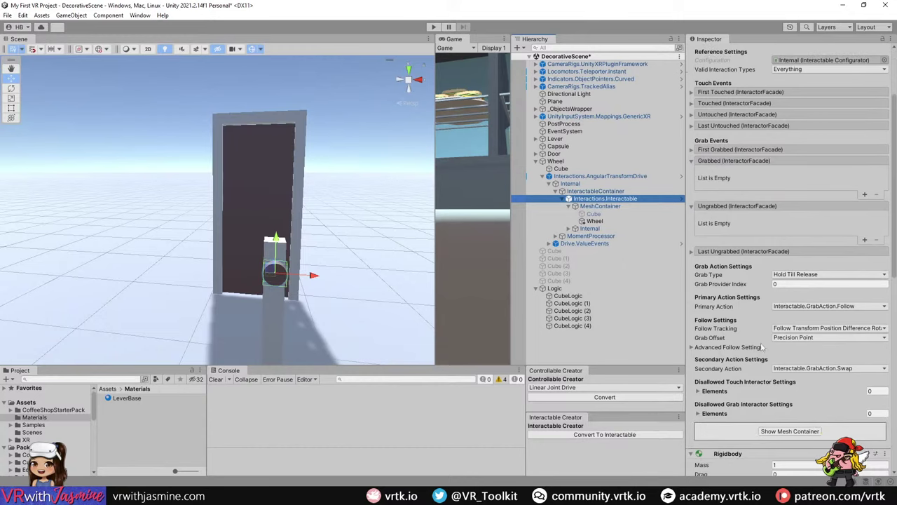
{"action": "left_click", "coordinate": [795, 328]}
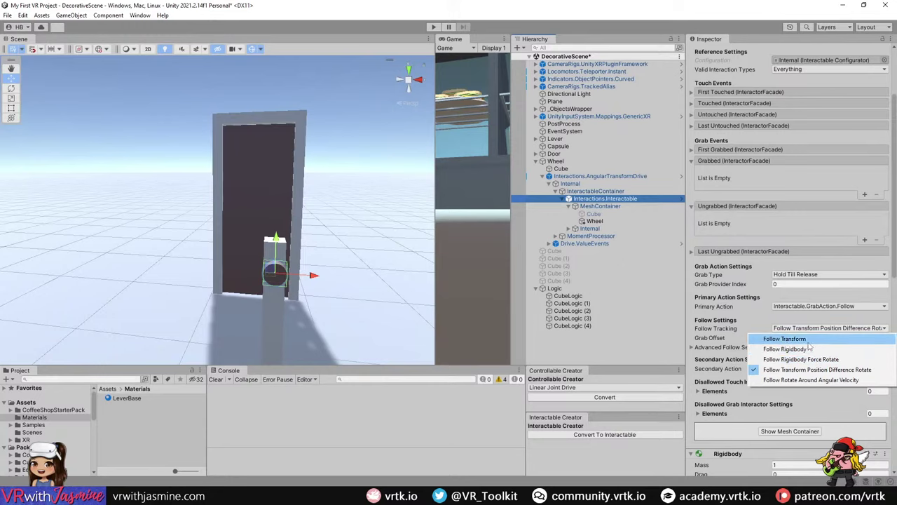
{"action": "left_click", "coordinate": [778, 382]}
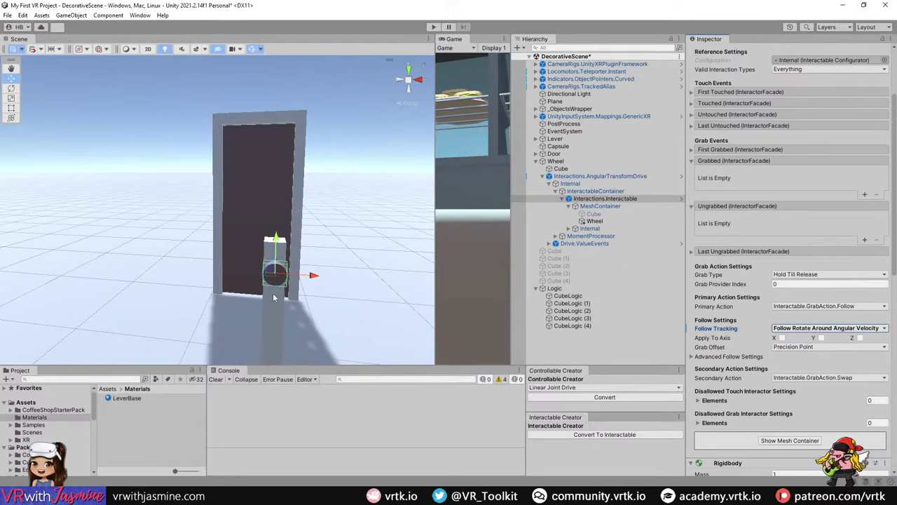
{"action": "left_click", "coordinate": [860, 338]}
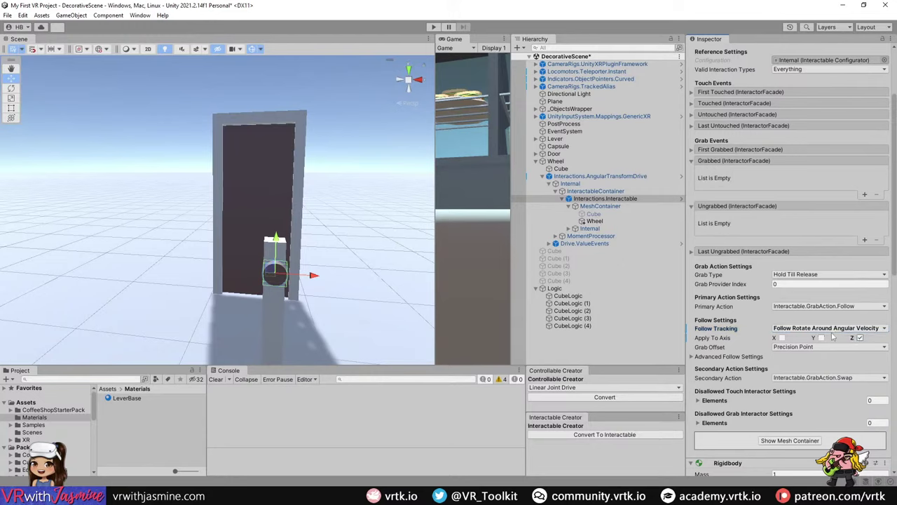
{"action": "left_click", "coordinate": [433, 27]}
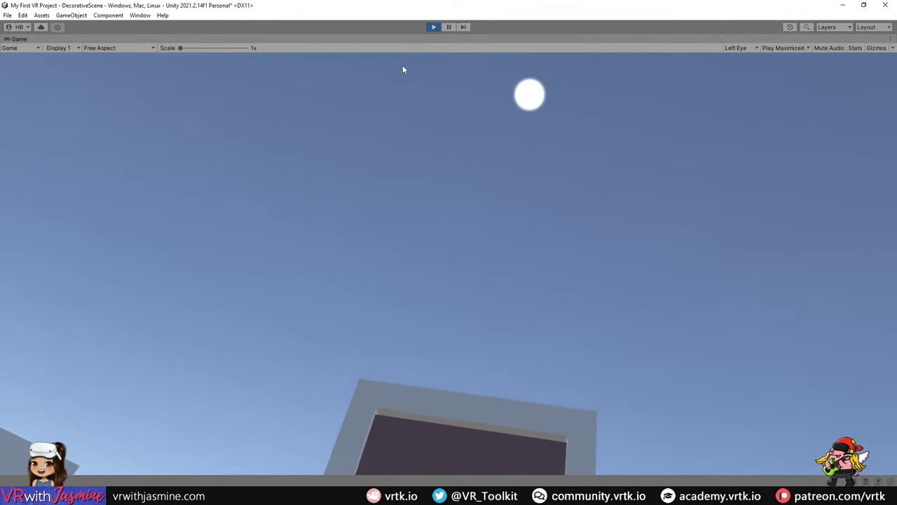
{"action": "left_click", "coordinate": [433, 27]}
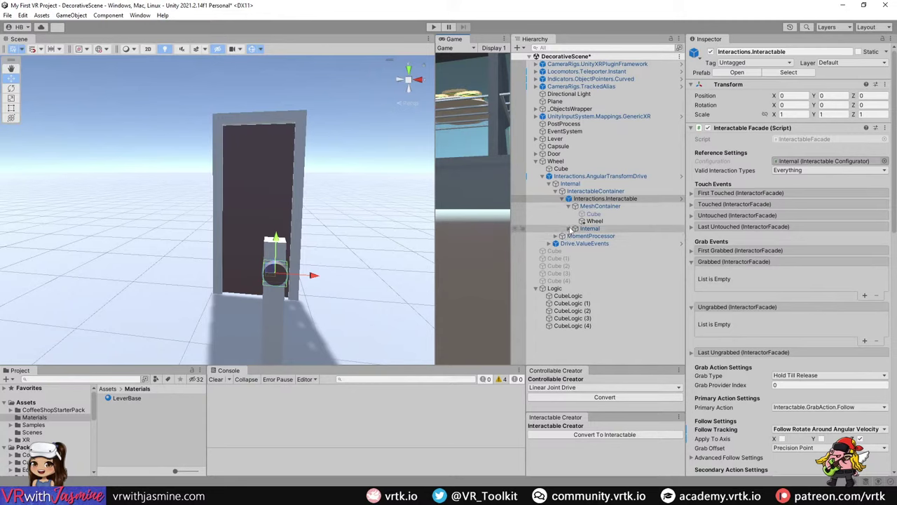
- Set Grab Offset to None, play-test the wheel, then view the kitchen counter in the Scene
{"action": "left_click", "coordinate": [819, 448]}
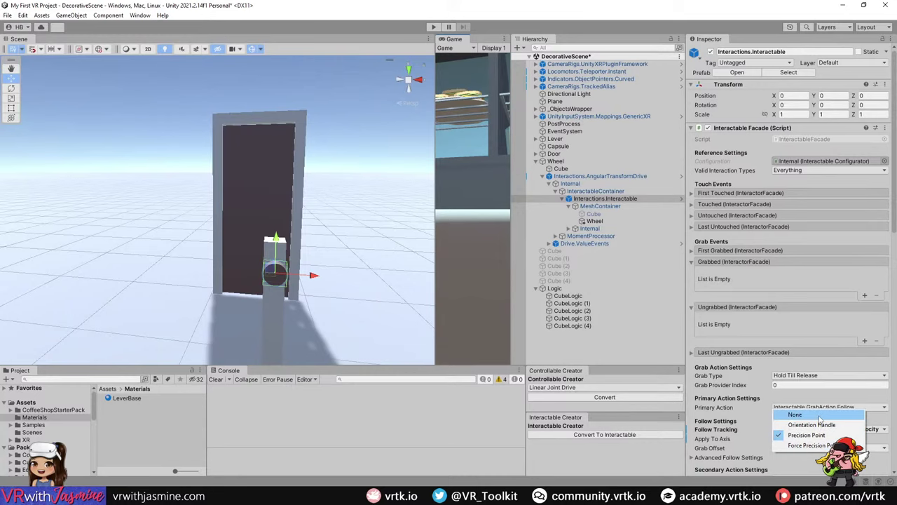
{"action": "left_click", "coordinate": [819, 418]}
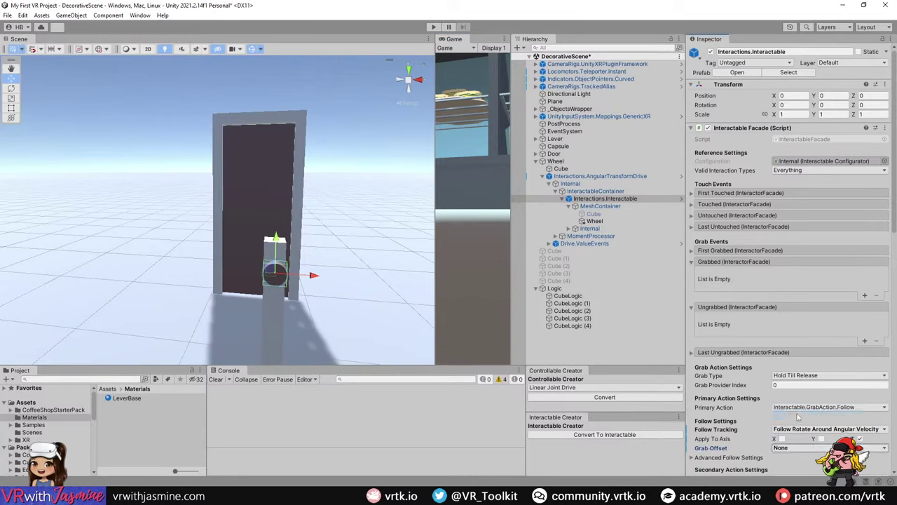
{"action": "left_click", "coordinate": [433, 28]}
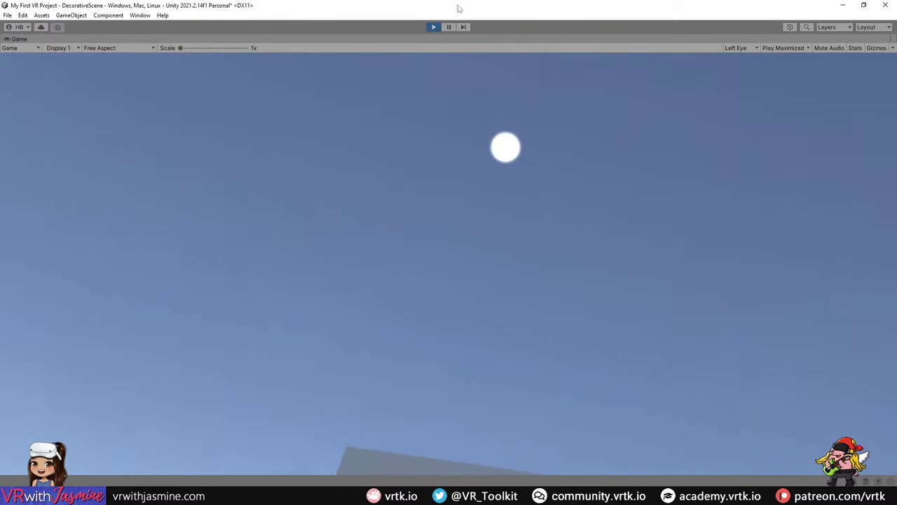
{"action": "left_click", "coordinate": [432, 27]}
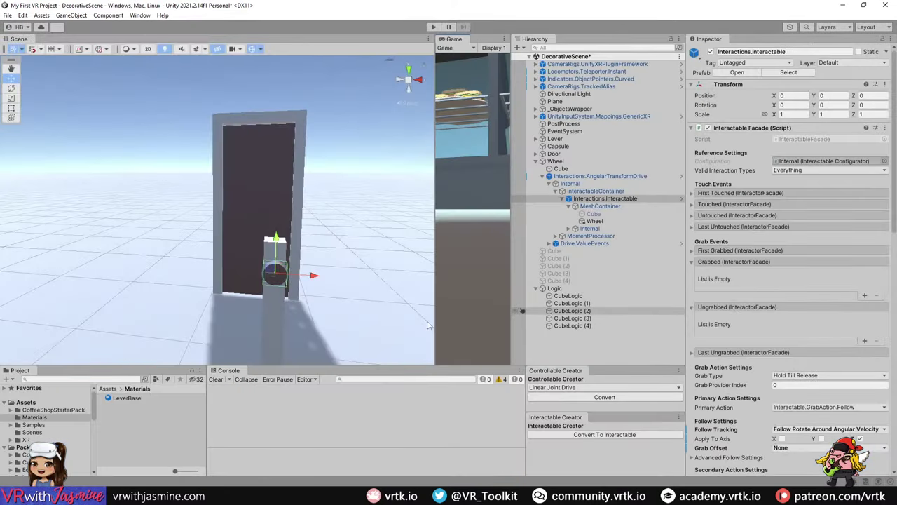
{"action": "right_click_drag", "start_coordinate": [429, 326], "coordinate": [122, 183]}
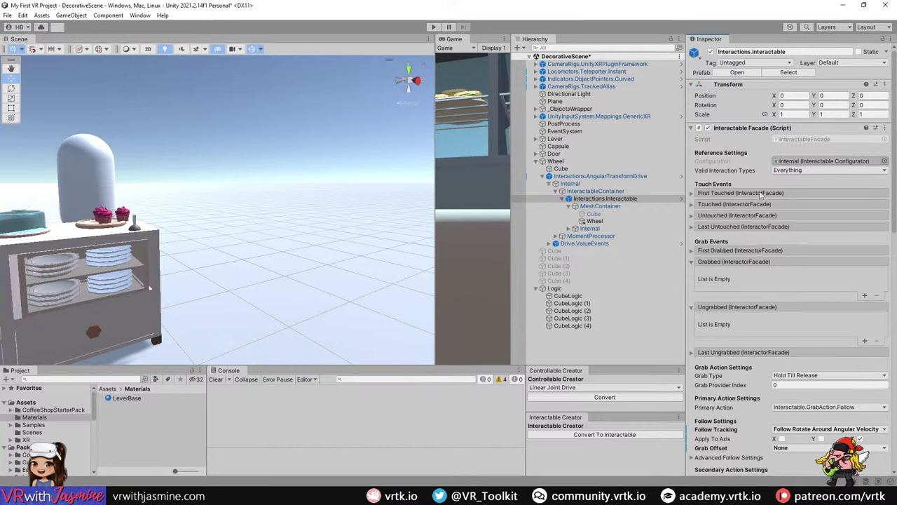
- Select the lever handle and inspect its MinimumReached and MaximumReached Capsule outputs
{"action": "left_click", "coordinate": [762, 194]}
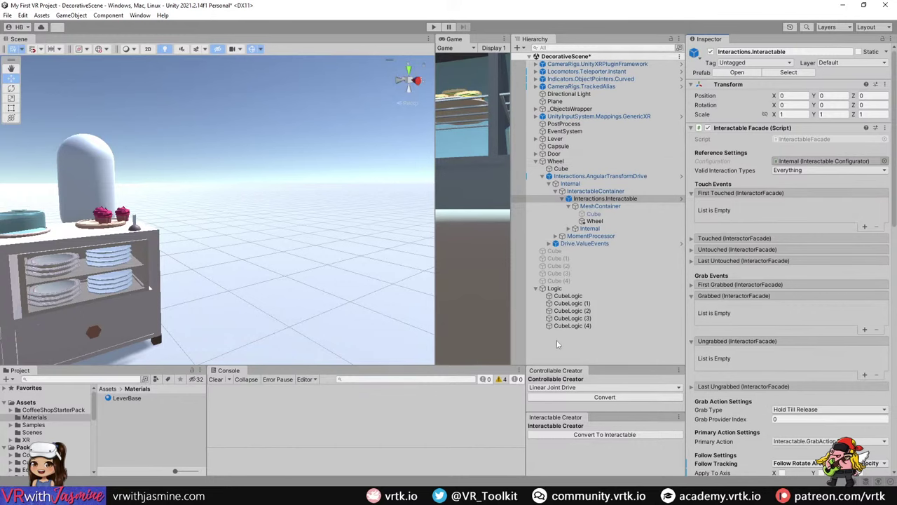
{"action": "right_click_drag", "start_coordinate": [357, 214], "coordinate": [291, 234]}
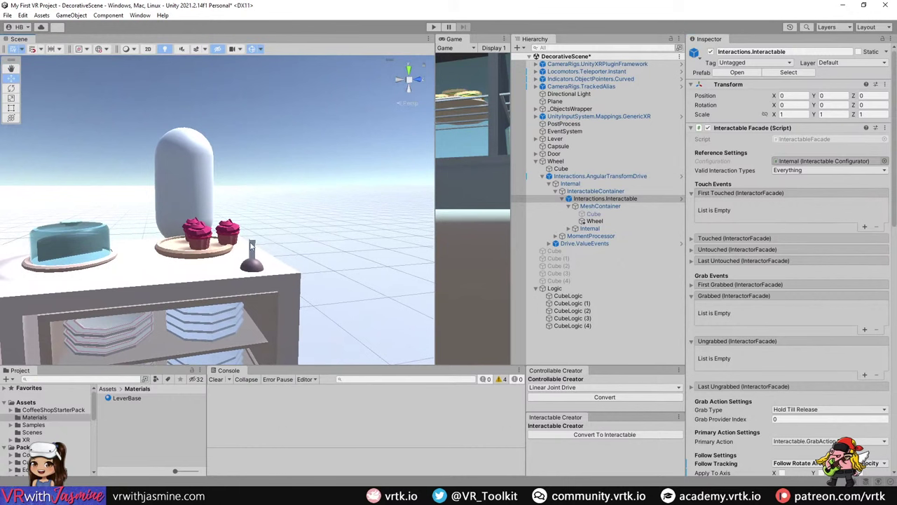
{"action": "left_click", "coordinate": [251, 244]}
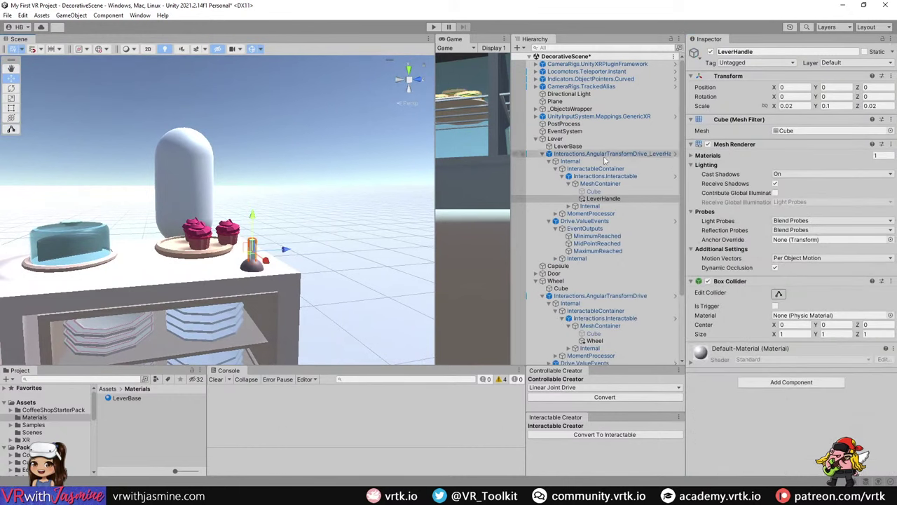
{"action": "left_click", "coordinate": [605, 155]}
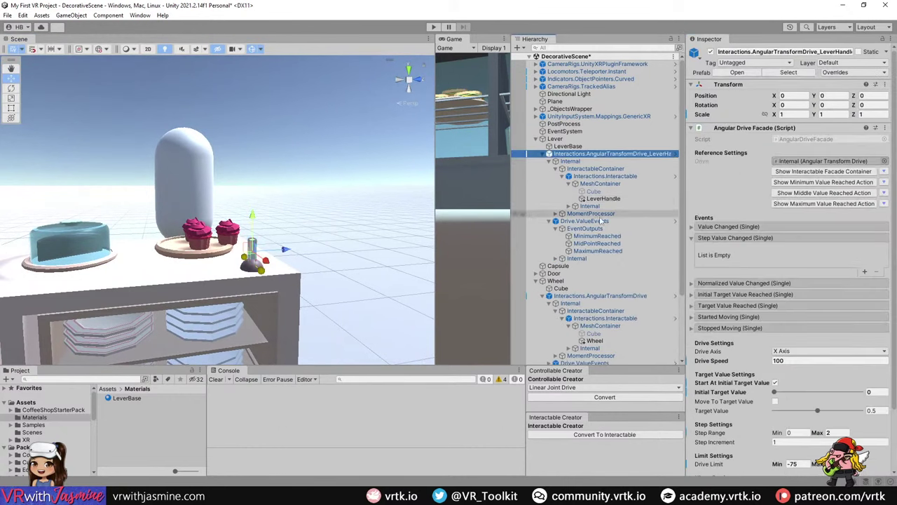
{"action": "left_click", "coordinate": [596, 235]}
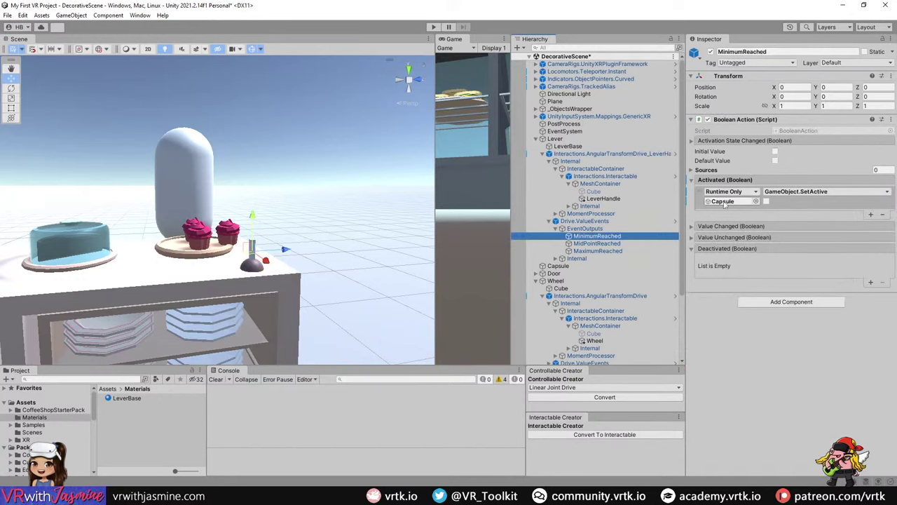
{"action": "left_click", "coordinate": [610, 251]}
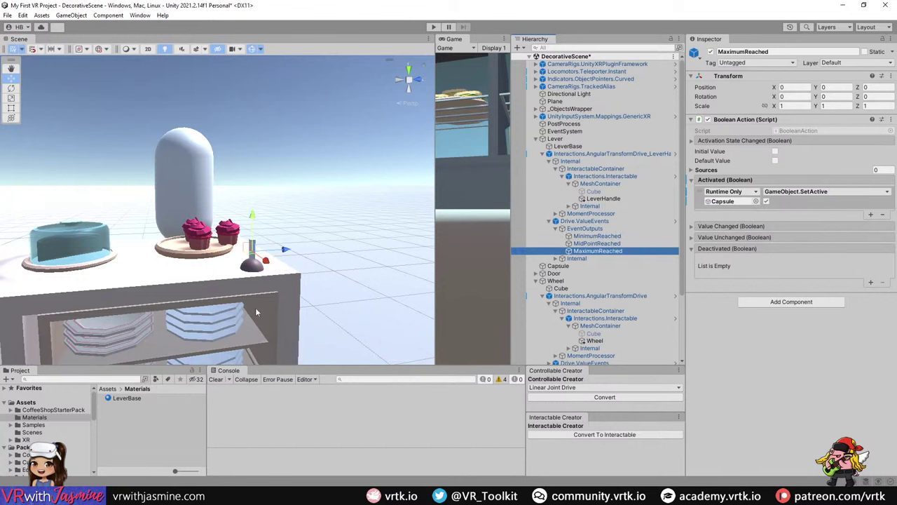
- Create a material named On in the Materials folder with a green albedo
{"action": "right_click", "coordinate": [142, 432]}
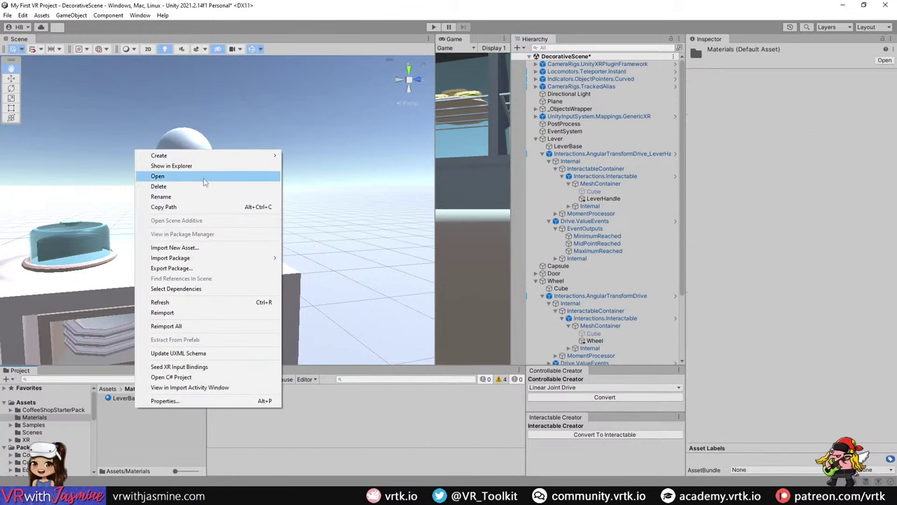
{"action": "mouse_move", "coordinate": [220, 155]}
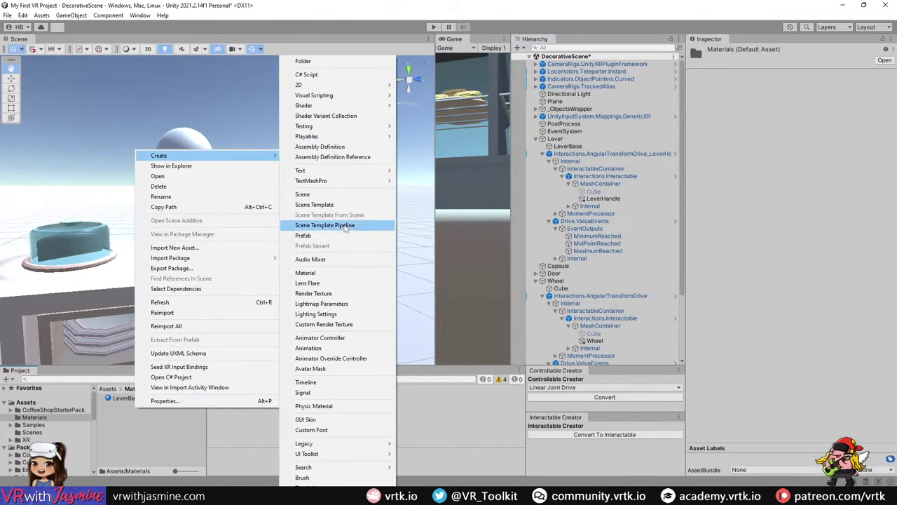
{"action": "left_click", "coordinate": [343, 275]}
{"action": "type", "text": "On"}
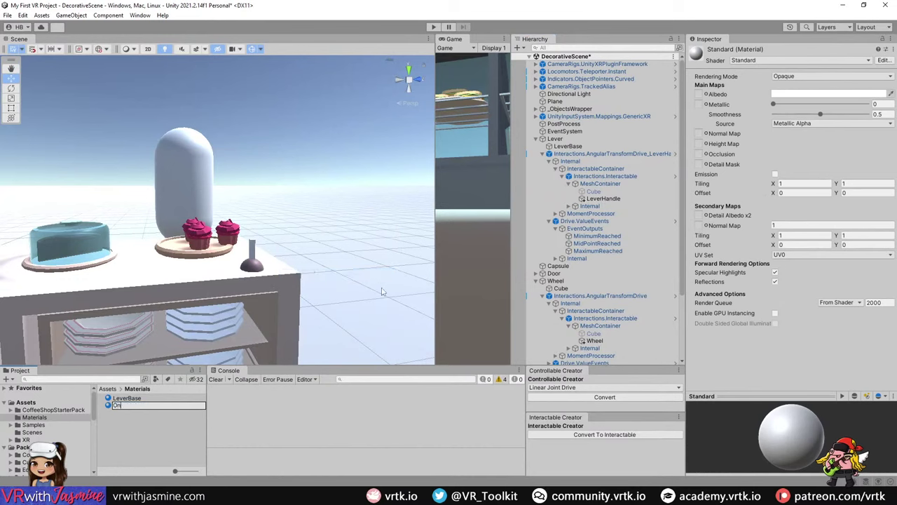
{"action": "key", "text": "Return"}
{"action": "left_click", "coordinate": [827, 94]}
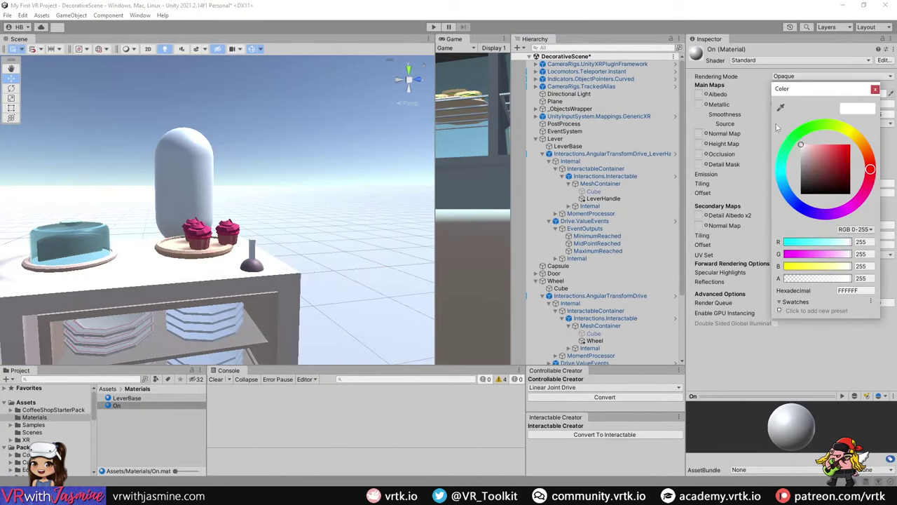
{"action": "left_click", "coordinate": [816, 126]}
{"action": "left_click", "coordinate": [875, 89]}
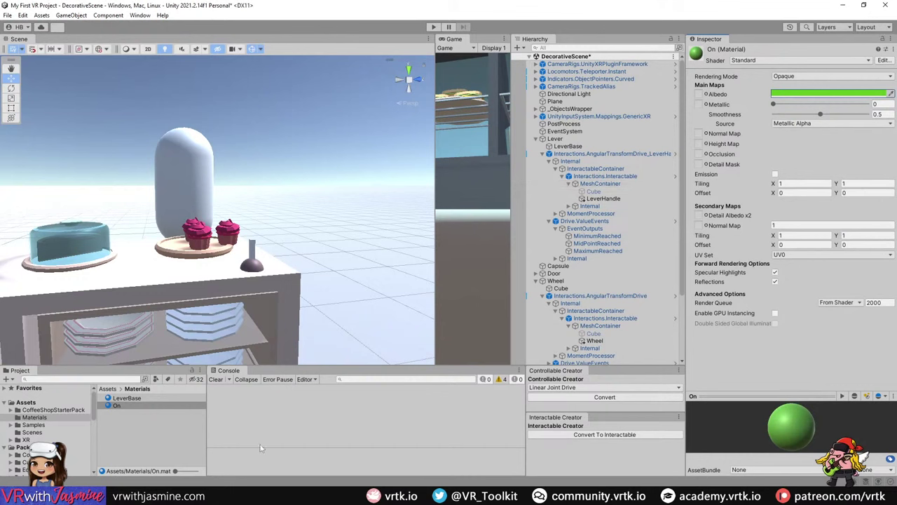
- Create a second material named Off with a red albedo
{"action": "left_click", "coordinate": [129, 422]}
{"action": "right_click", "coordinate": [129, 422]}
{"action": "mouse_move", "coordinate": [210, 170]}
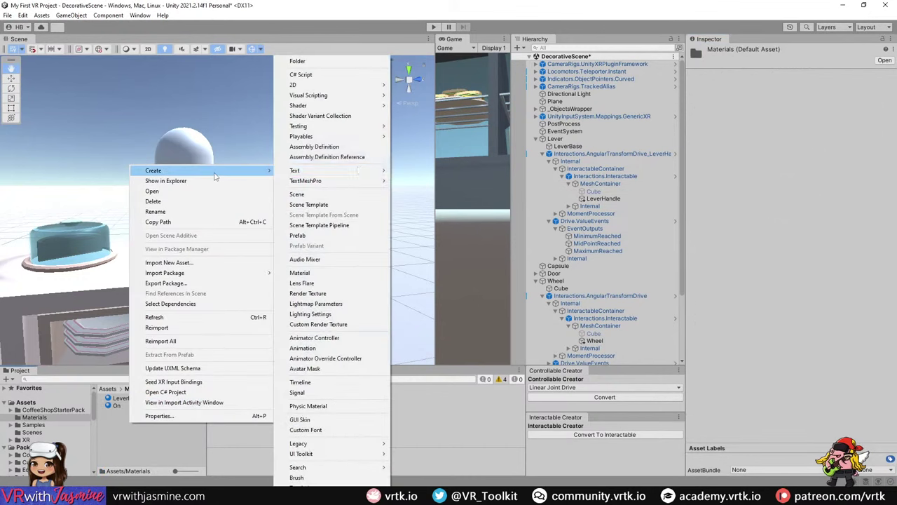
{"action": "left_click", "coordinate": [338, 273]}
{"action": "type", "text": "Off"}
{"action": "key", "text": "Return"}
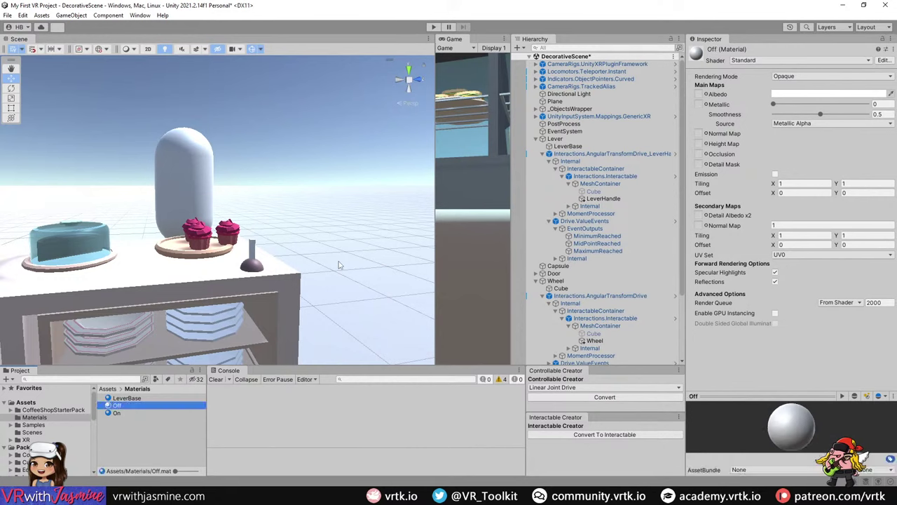
{"action": "left_click", "coordinate": [830, 93]}
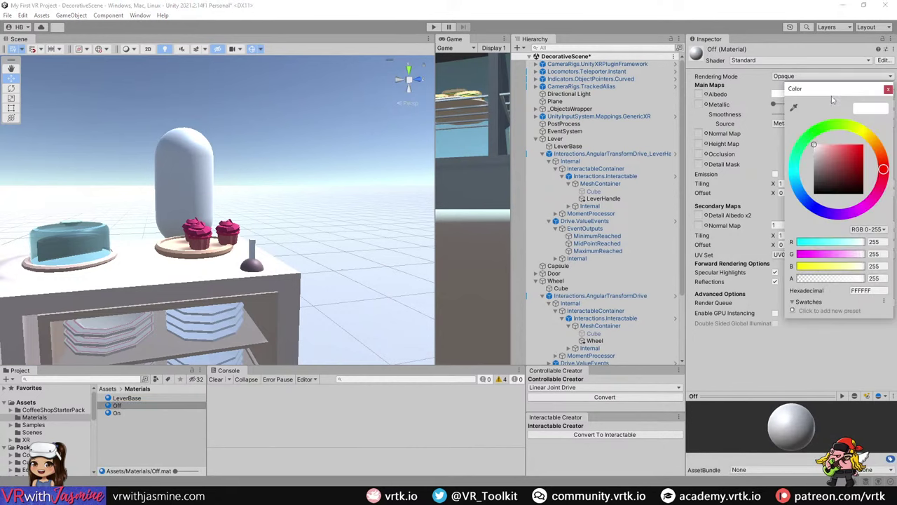
{"action": "left_click", "coordinate": [852, 163]}
{"action": "left_click", "coordinate": [888, 90]}
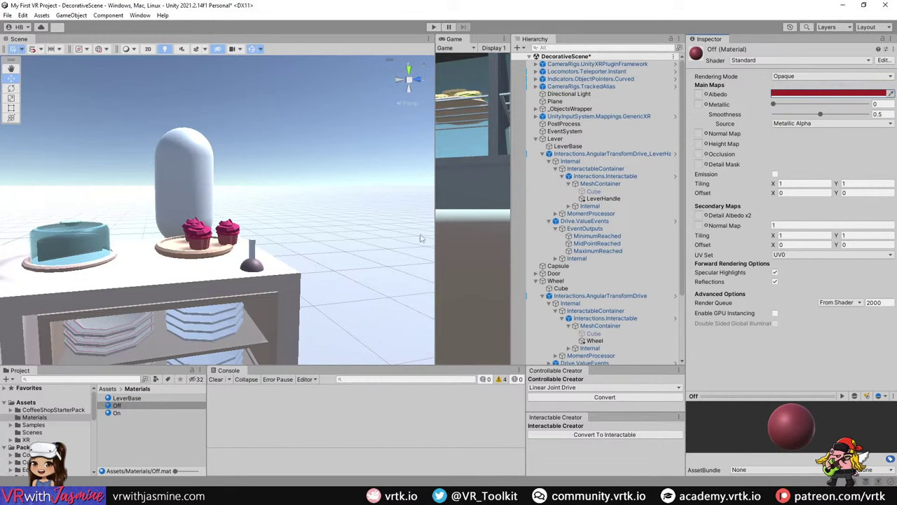
{"action": "left_click", "coordinate": [599, 238]}
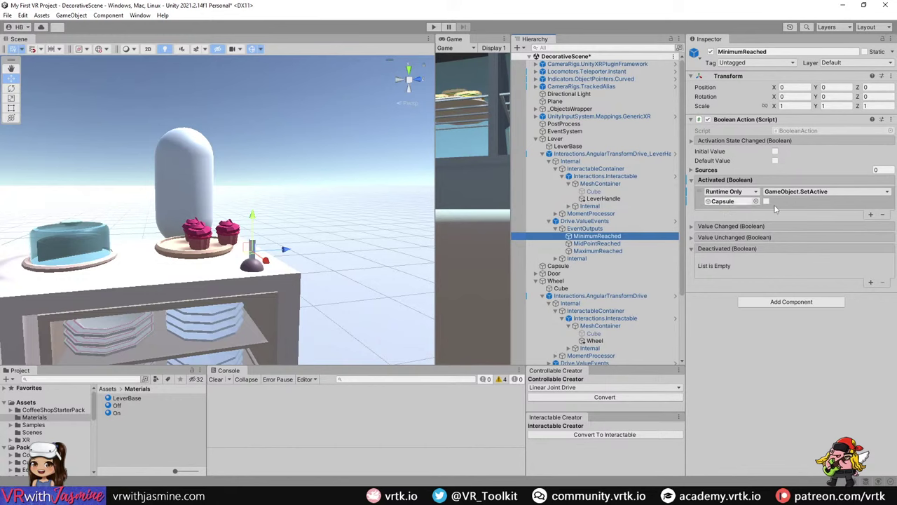
- Make MinimumReached set the Capsule's MeshRenderer material to Off
{"action": "left_click", "coordinate": [822, 197]}
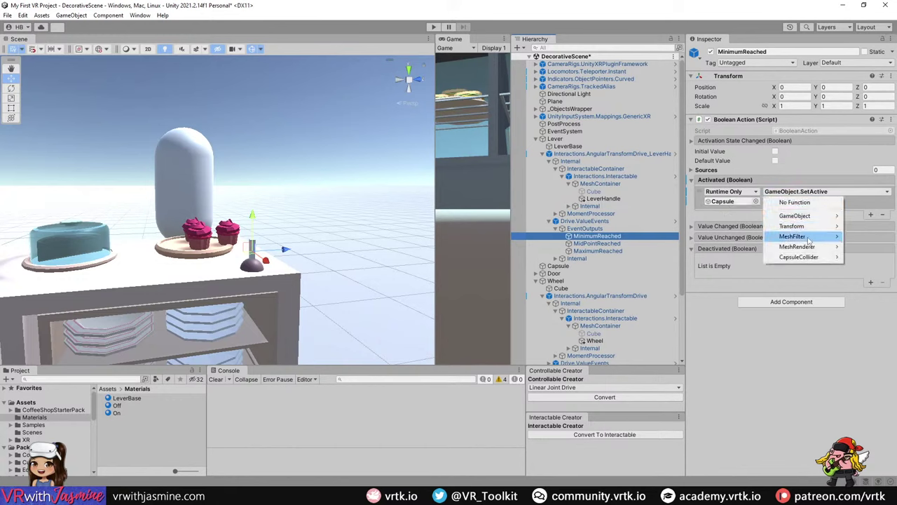
{"action": "mouse_move", "coordinate": [819, 250]}
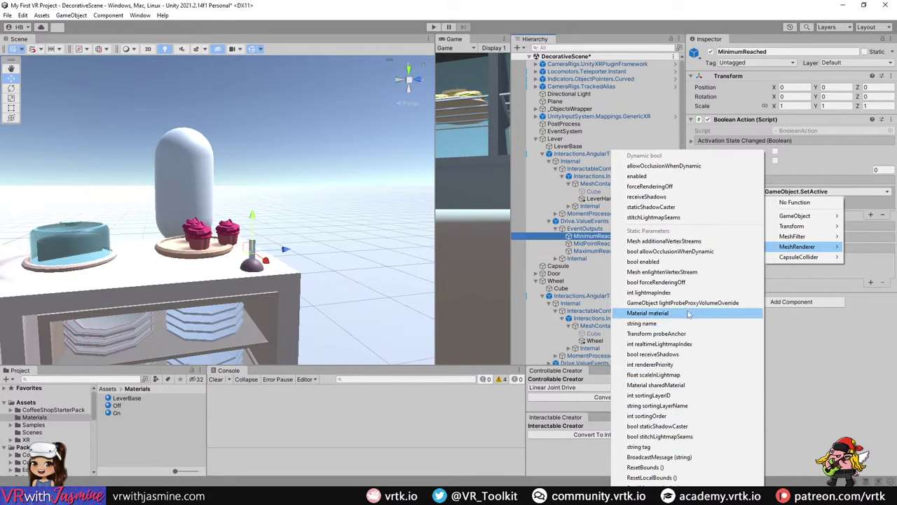
{"action": "left_click", "coordinate": [650, 312]}
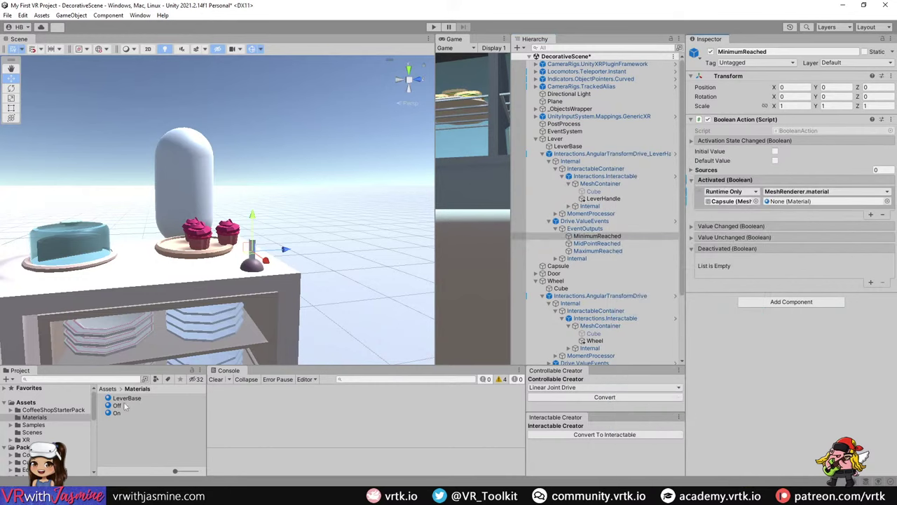
{"action": "left_click_drag", "start_coordinate": [117, 406], "coordinate": [788, 204]}
- Make MaximumReached set the Capsule's material to On, then run the scene
{"action": "left_click", "coordinate": [597, 251]}
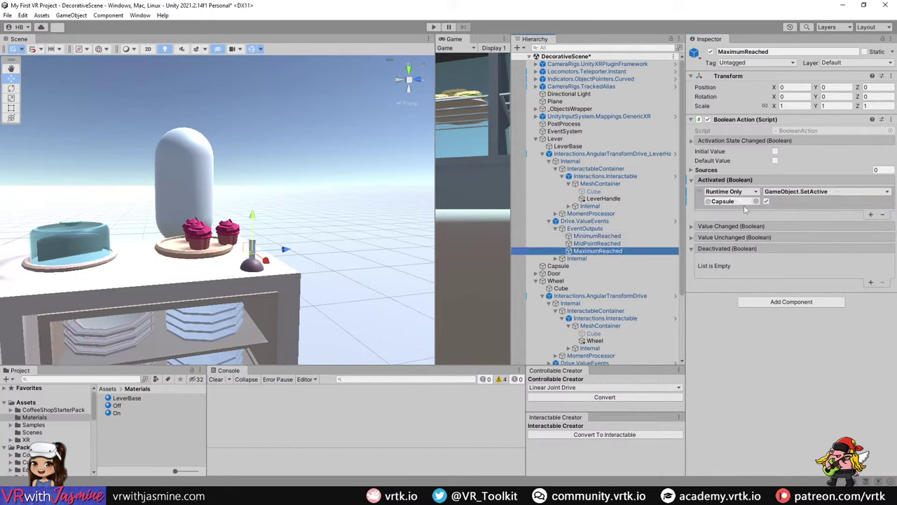
{"action": "left_click", "coordinate": [815, 192]}
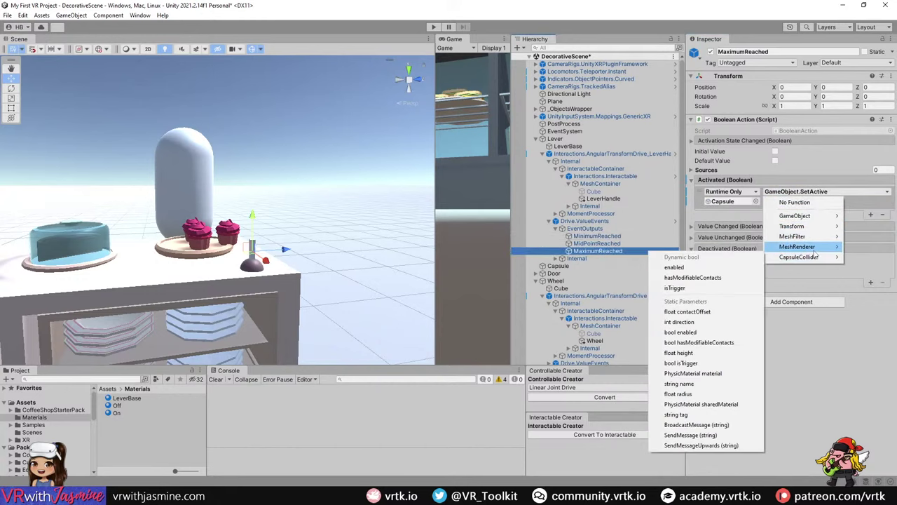
{"action": "left_click", "coordinate": [671, 316]}
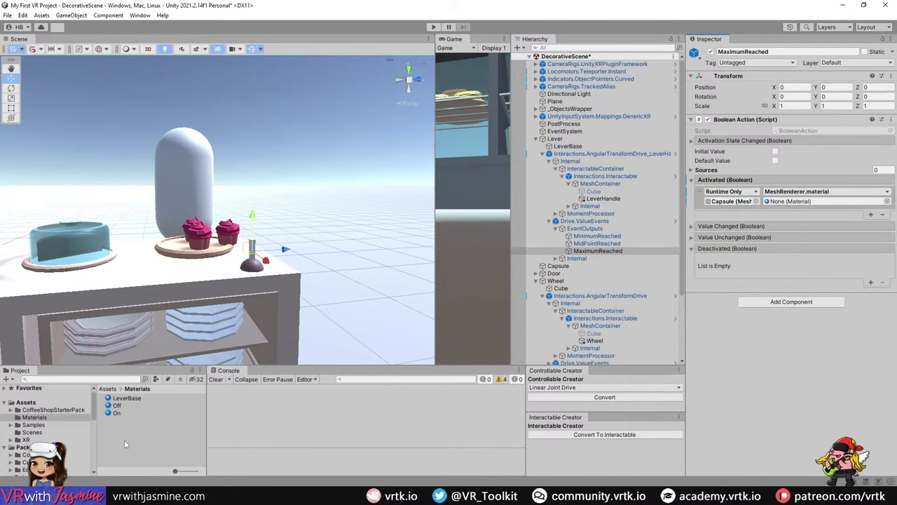
{"action": "left_click_drag", "start_coordinate": [789, 203], "coordinate": [790, 203]}
{"action": "left_click", "coordinate": [434, 27]}
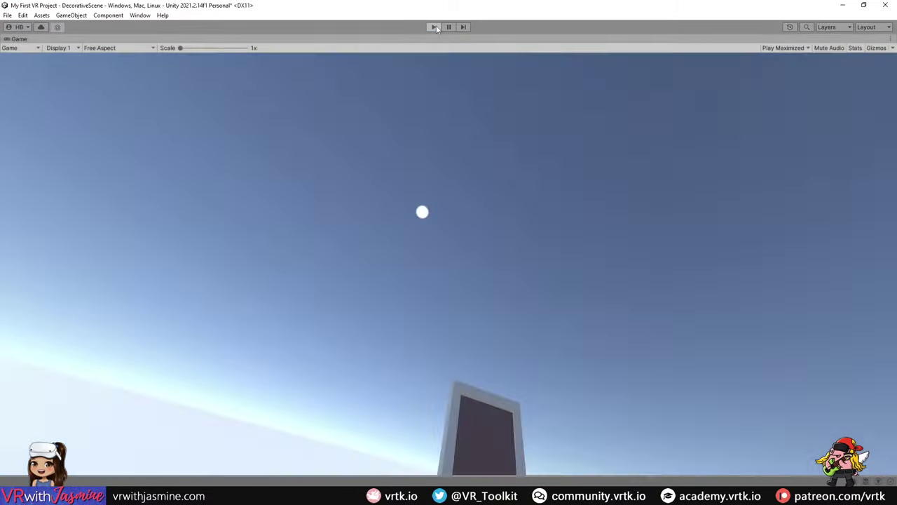
- Exit Play mode to return to editing the scene
{"action": "left_click", "coordinate": [434, 27]}
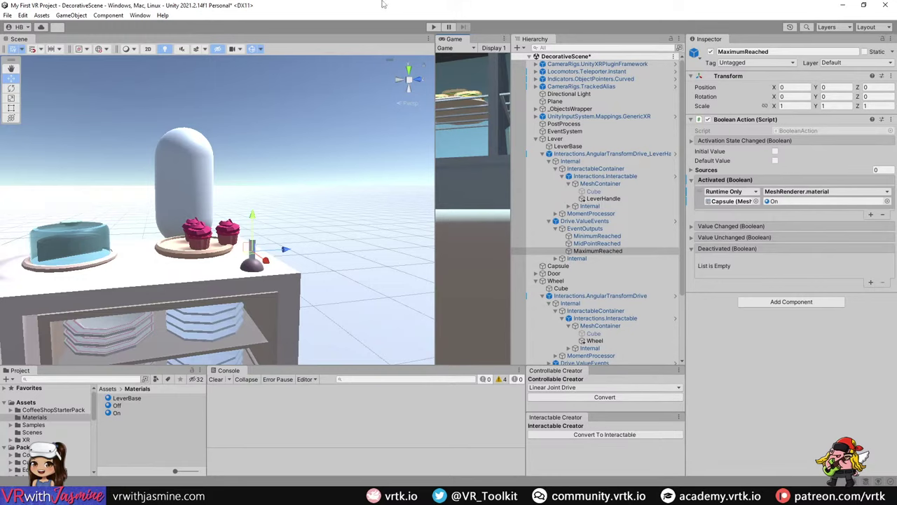
- Collapse the lever and wheel drive branches in the Hierarchy, reselecting the LeverHandle drive
{"action": "left_click_drag", "start_coordinate": [433, 152], "coordinate": [360, 153]}
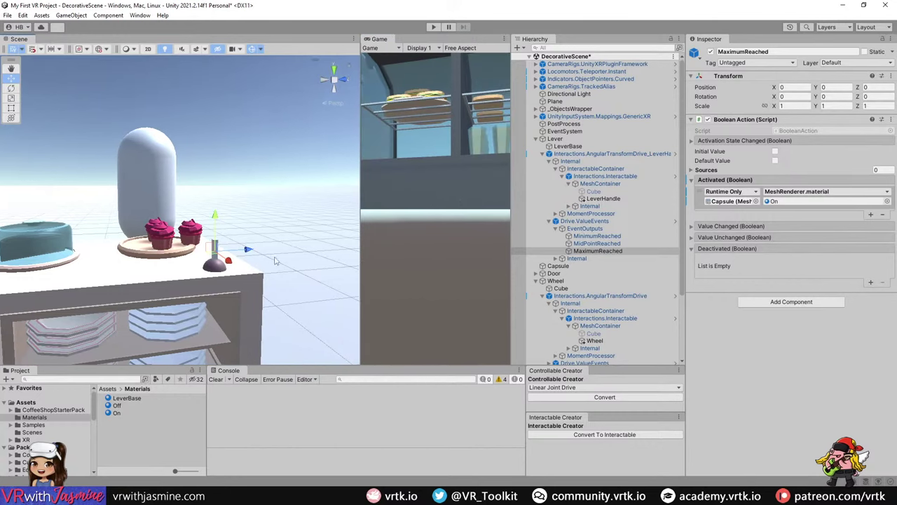
{"action": "right_click_drag", "start_coordinate": [287, 248], "coordinate": [258, 270]}
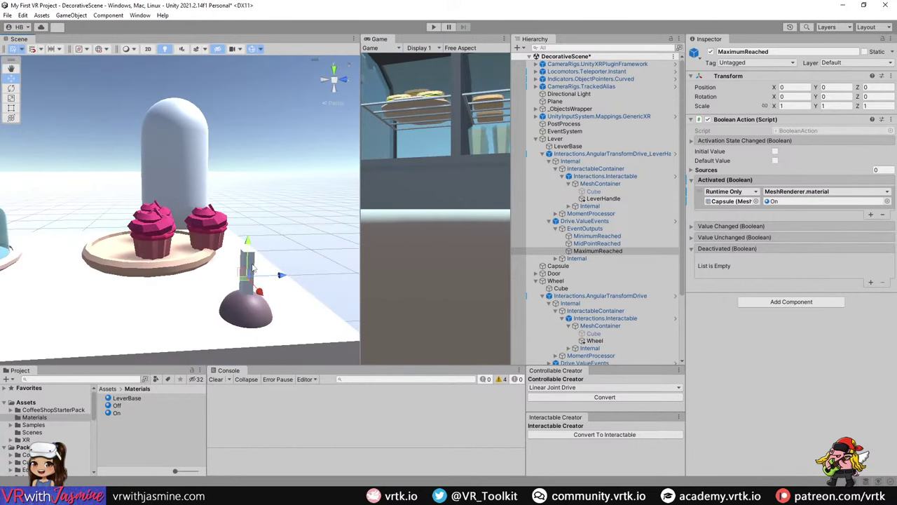
{"action": "left_click", "coordinate": [544, 154]}
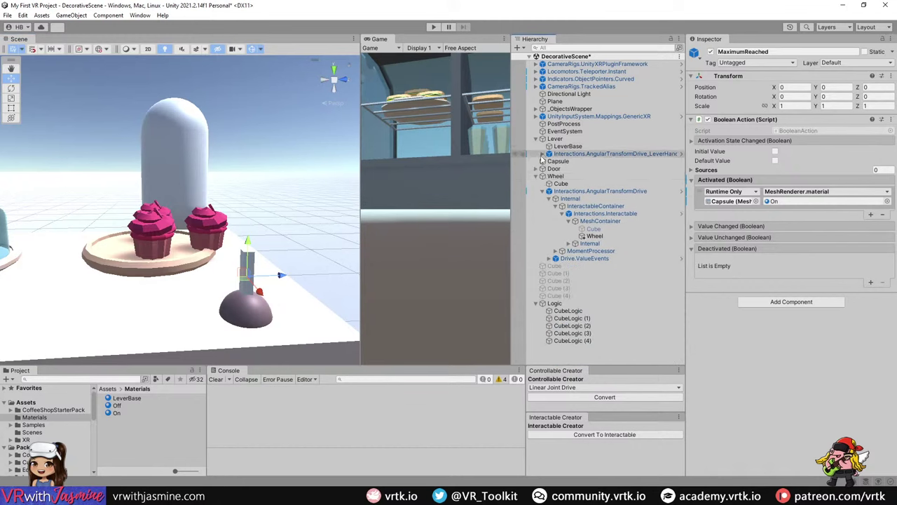
{"action": "left_click", "coordinate": [545, 191]}
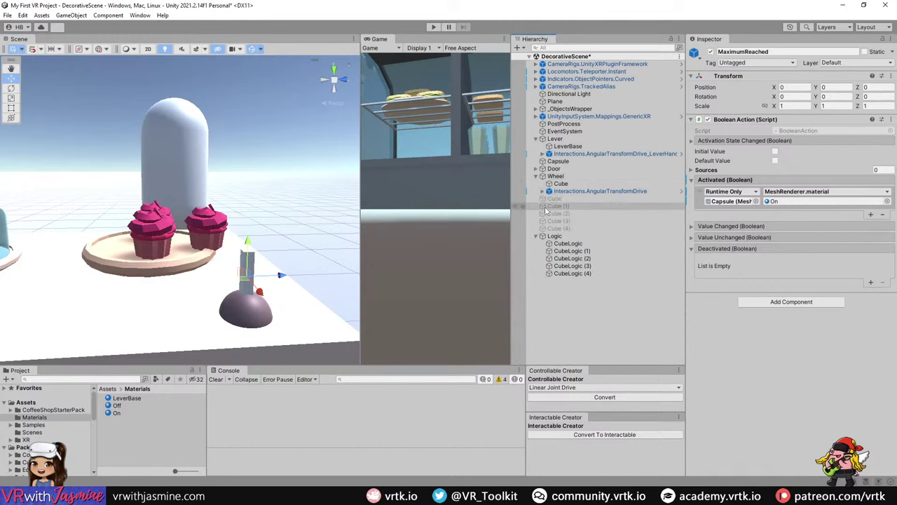
{"action": "left_click", "coordinate": [589, 153]}
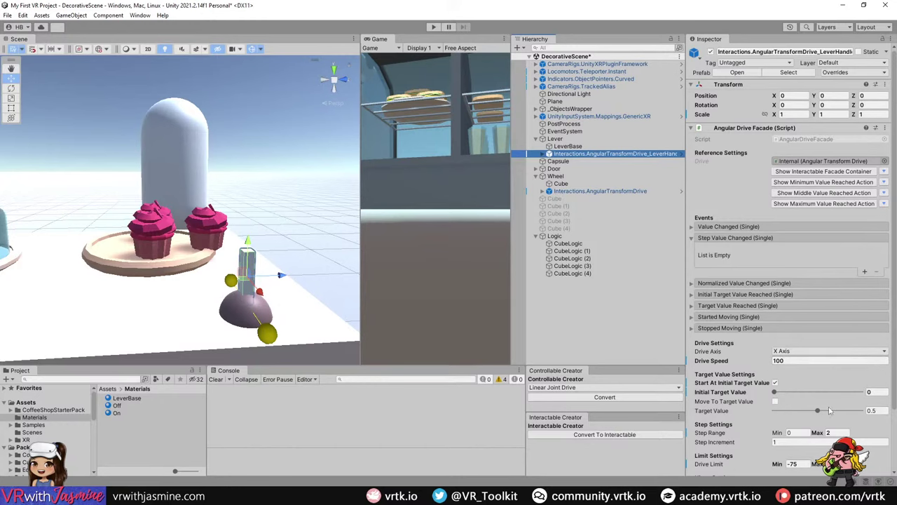
{"action": "left_click_drag", "start_coordinate": [272, 298], "coordinate": [169, 289], "text": "alt"}
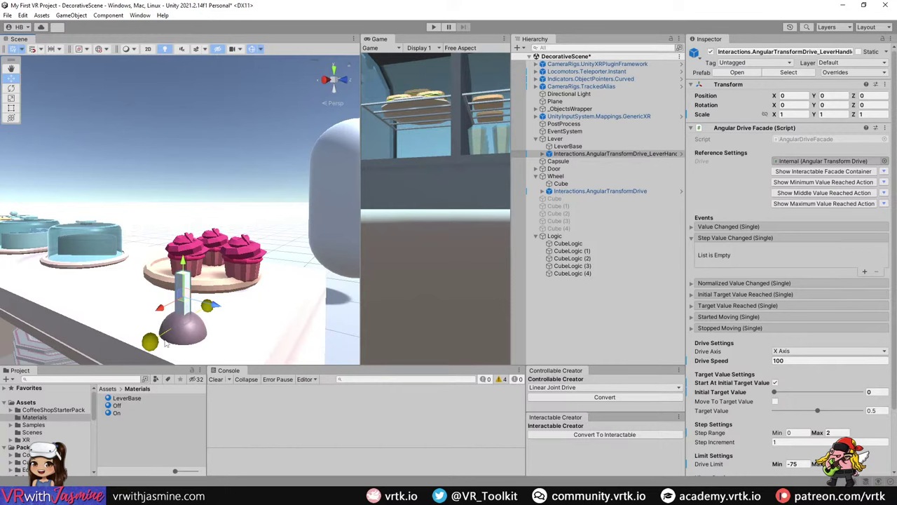
{"action": "left_click", "coordinate": [554, 153]}
{"action": "left_click", "coordinate": [543, 154]}
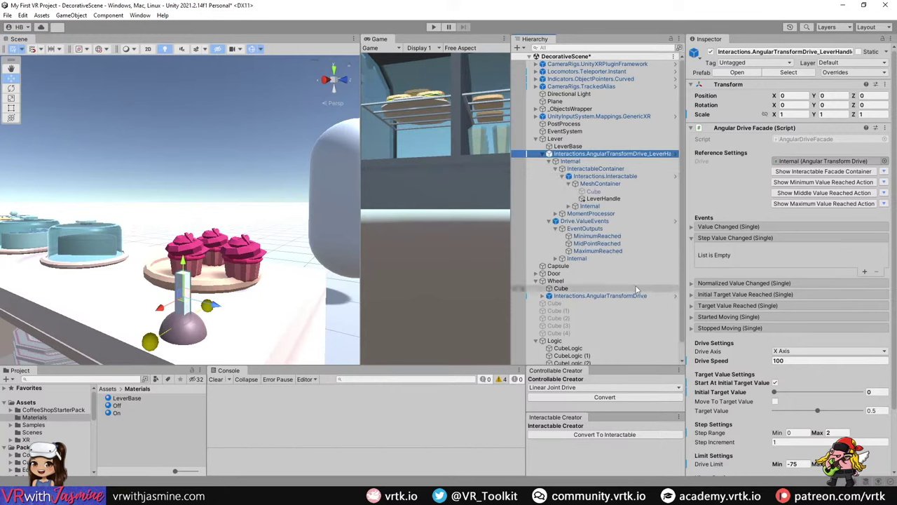
{"action": "left_click", "coordinate": [548, 153]}
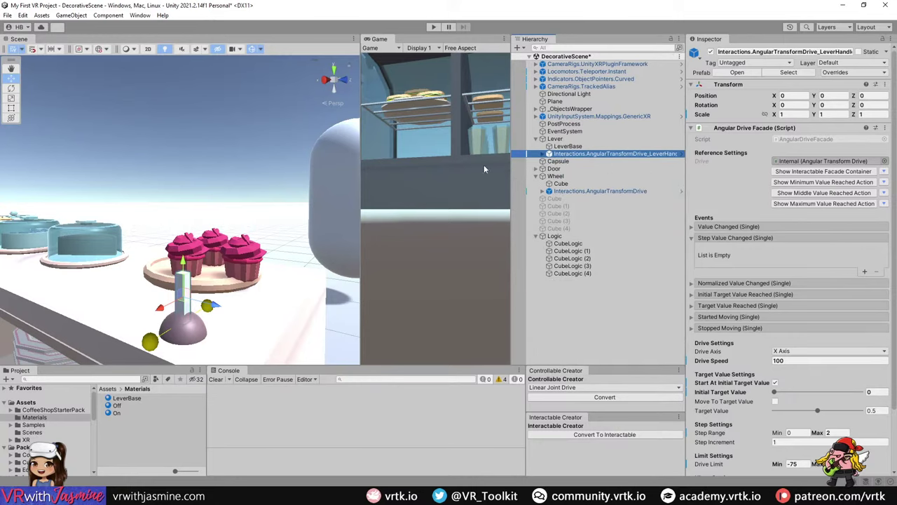
- Select the door in the Scene view and its Joint to view the hinge
{"action": "right_click_drag", "start_coordinate": [265, 270], "coordinate": [316, 223]}
{"action": "left_click", "coordinate": [317, 223]}
{"action": "left_click_drag", "start_coordinate": [600, 235], "coordinate": [581, 210]}
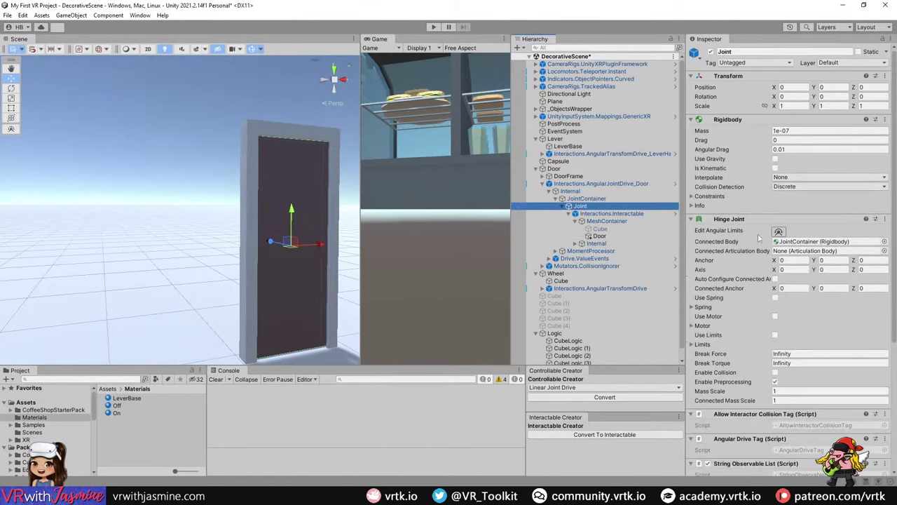
- Inspect the door's Interactable, Internal configurator and AngularJointDrive_Door, then collapse the drive's children
{"action": "scroll", "coordinate": [773, 290], "scroll_direction": "down", "scroll_amount": 3}
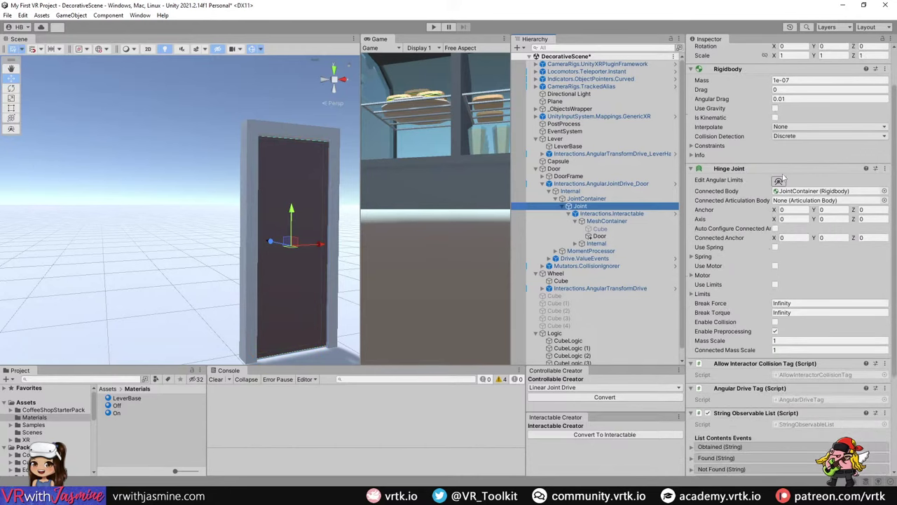
{"action": "left_click", "coordinate": [621, 213]}
{"action": "left_click", "coordinate": [600, 236]}
{"action": "left_click", "coordinate": [596, 243]}
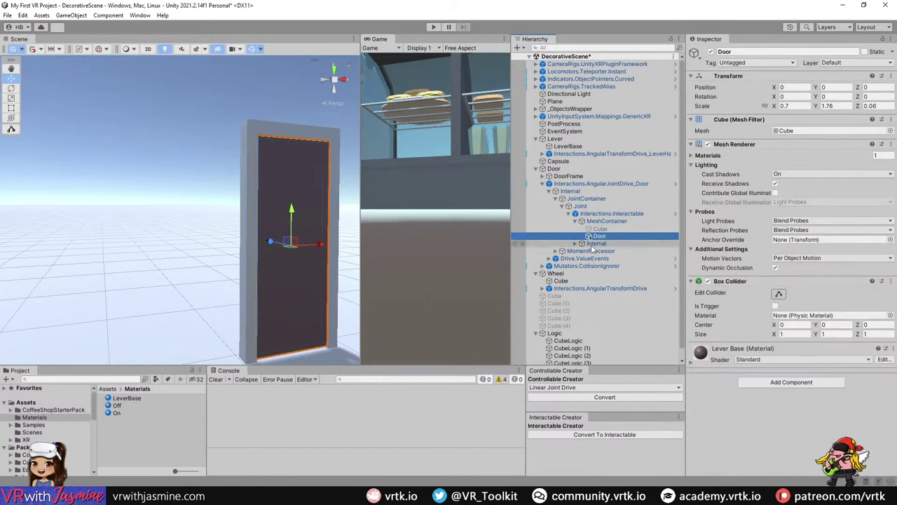
{"action": "left_click", "coordinate": [580, 184]}
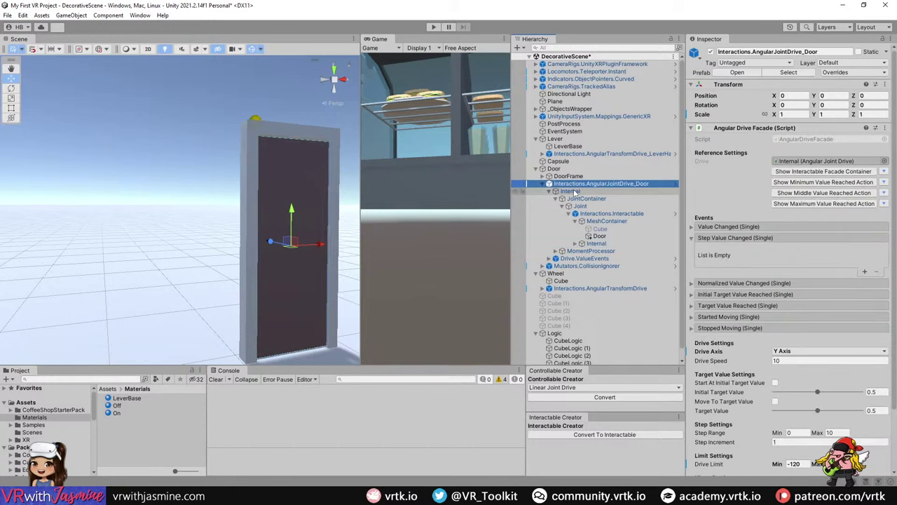
{"action": "left_click", "coordinate": [544, 185]}
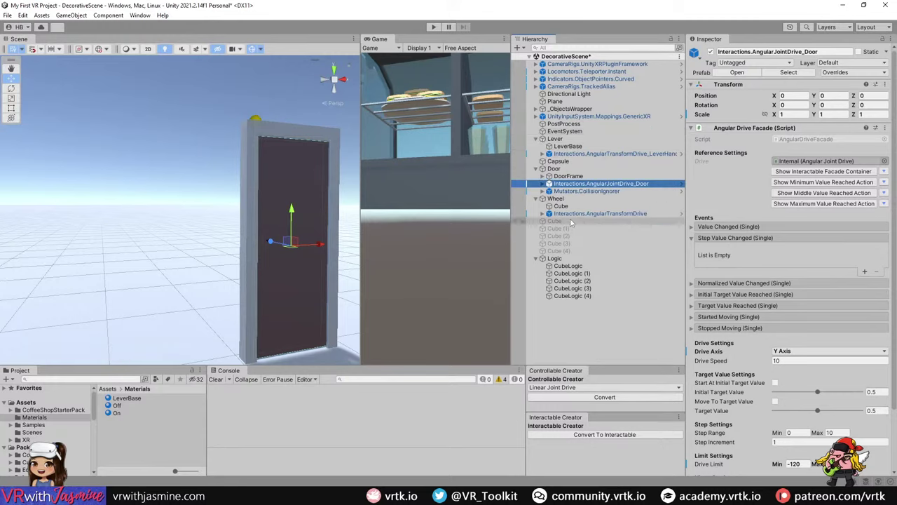
- Browse the Controllable Creator drive type list twice, closing it unchanged
{"action": "right_click", "coordinate": [549, 314]}
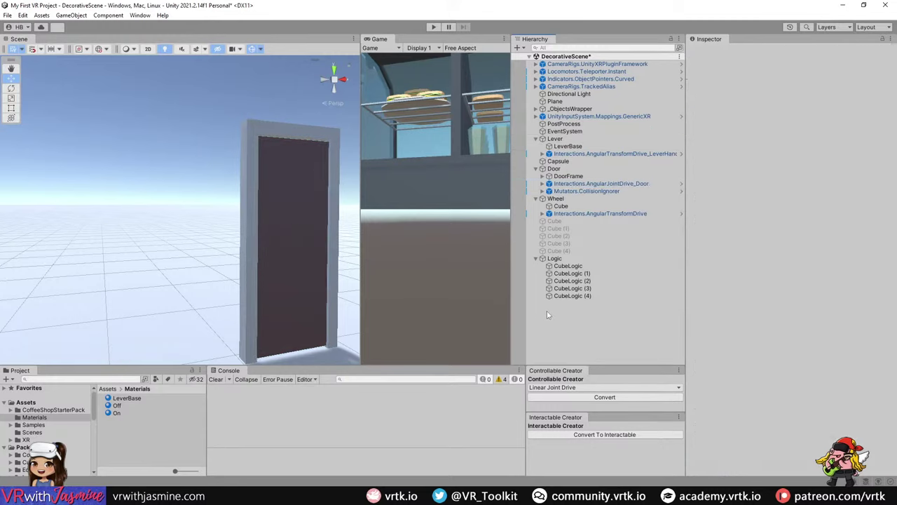
{"action": "left_click", "coordinate": [579, 389]}
{"action": "left_click", "coordinate": [555, 389]}
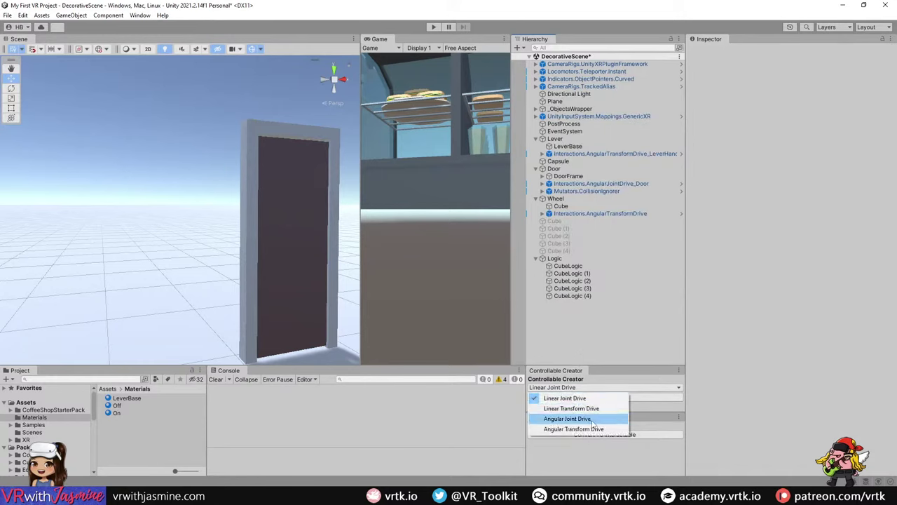
{"action": "left_click", "coordinate": [652, 323]}
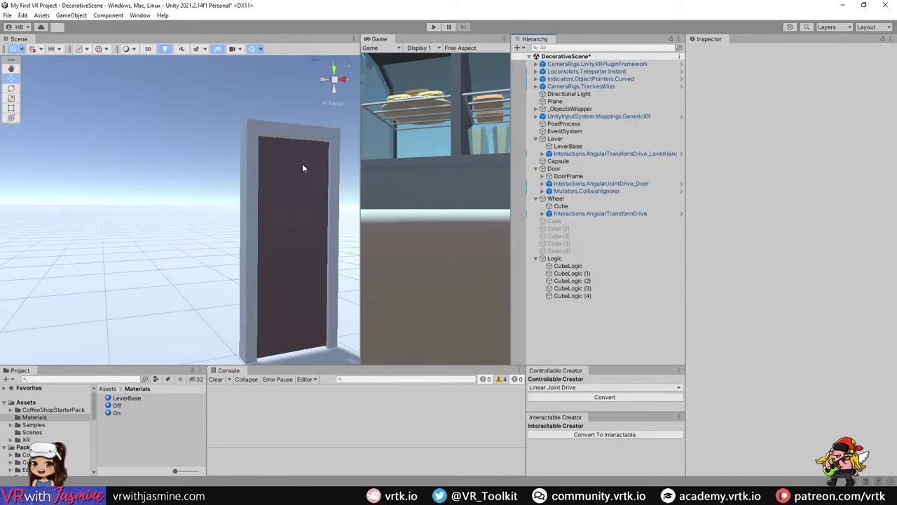
{"action": "left_click", "coordinate": [572, 389]}
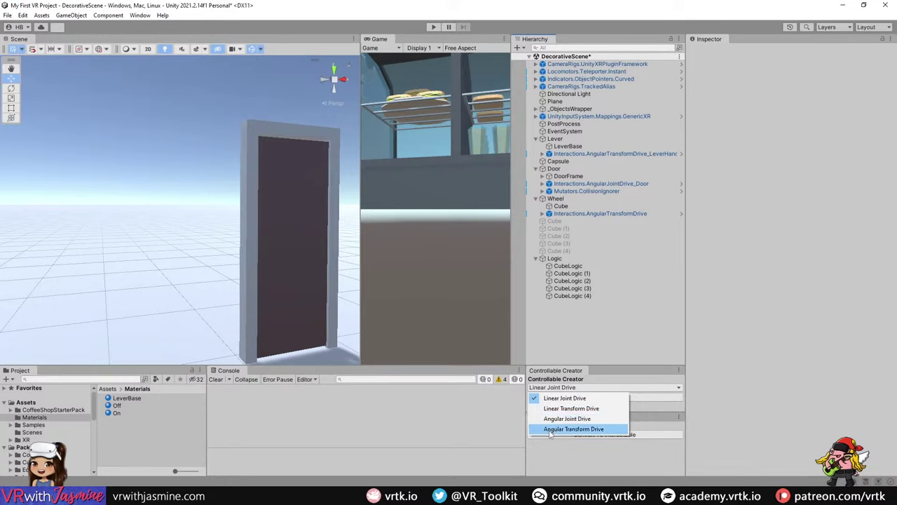
{"action": "key", "text": "Escape"}
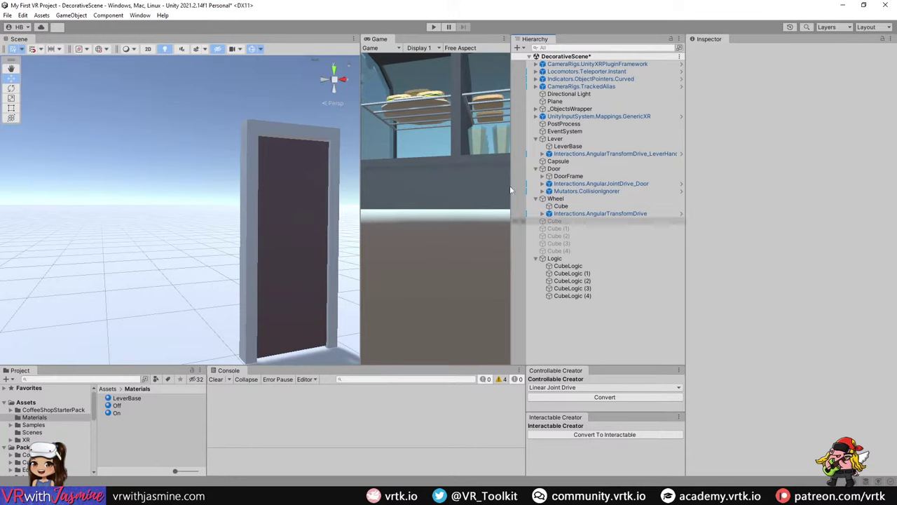
- Select the door, its Joint, and then Interactions.AngularJointDrive_Door
{"action": "left_click", "coordinate": [293, 208]}
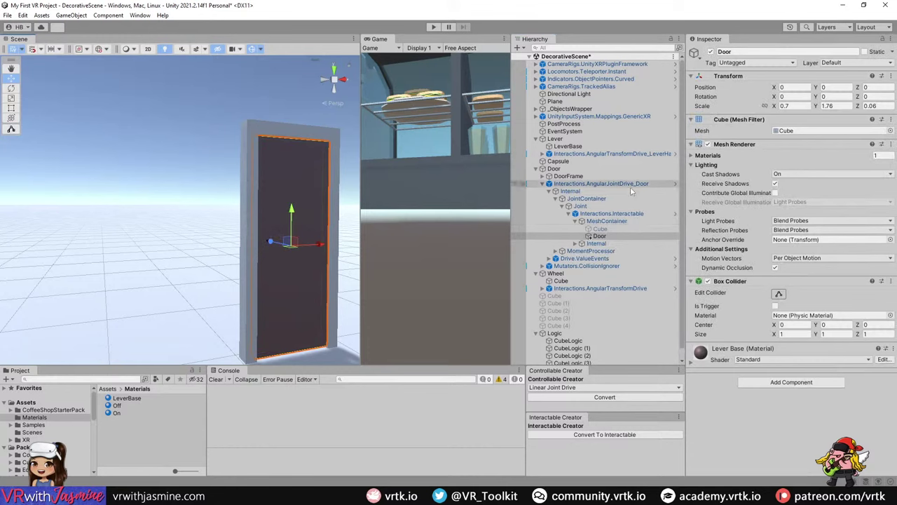
{"action": "left_click", "coordinate": [585, 205]}
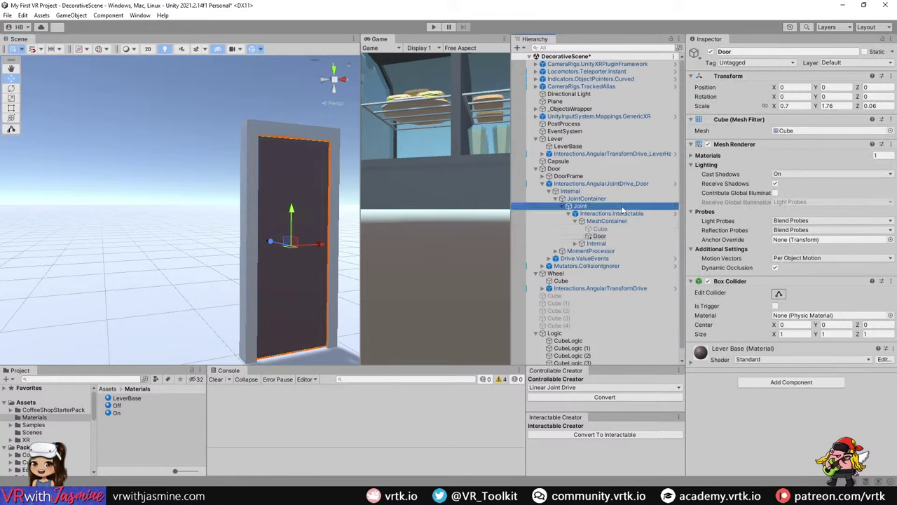
{"action": "left_click", "coordinate": [542, 183]}
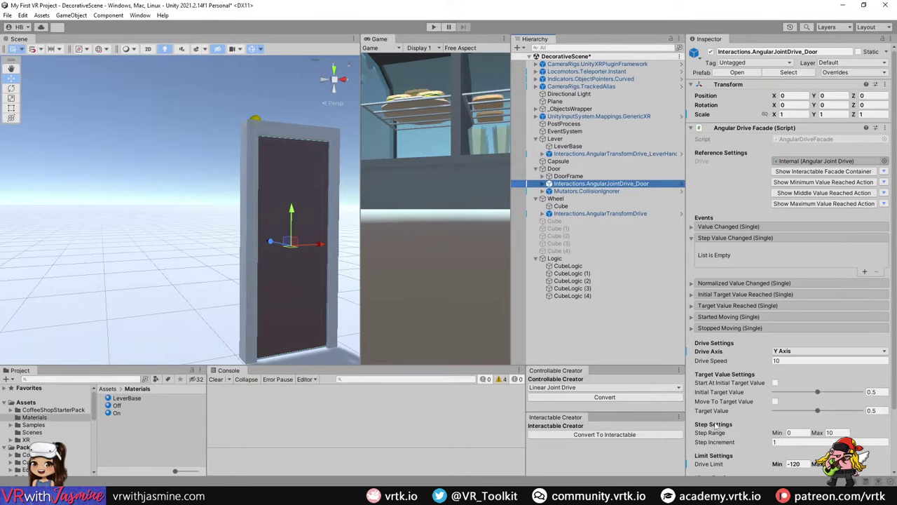
- Collapse Step Value Changed and review the door drive's -120 to 0 limit and hinge
{"action": "left_click", "coordinate": [733, 238]}
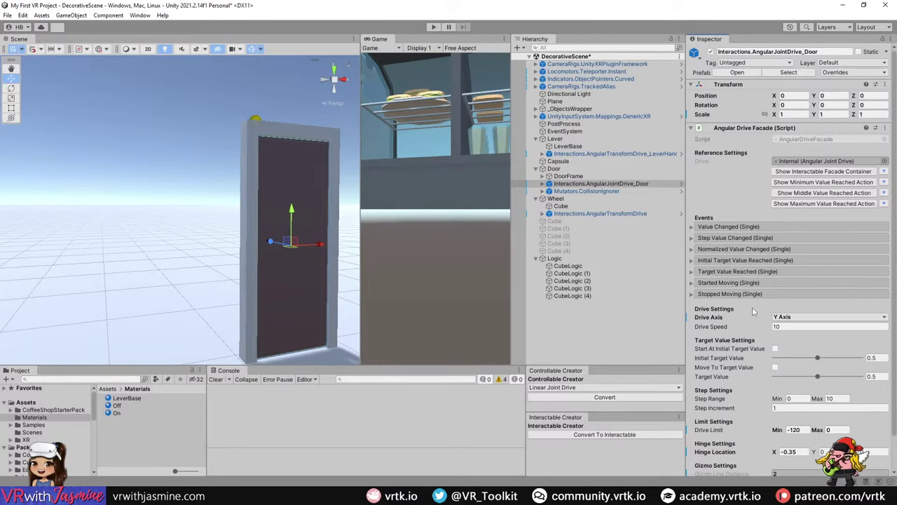
{"action": "left_click", "coordinate": [620, 183]}
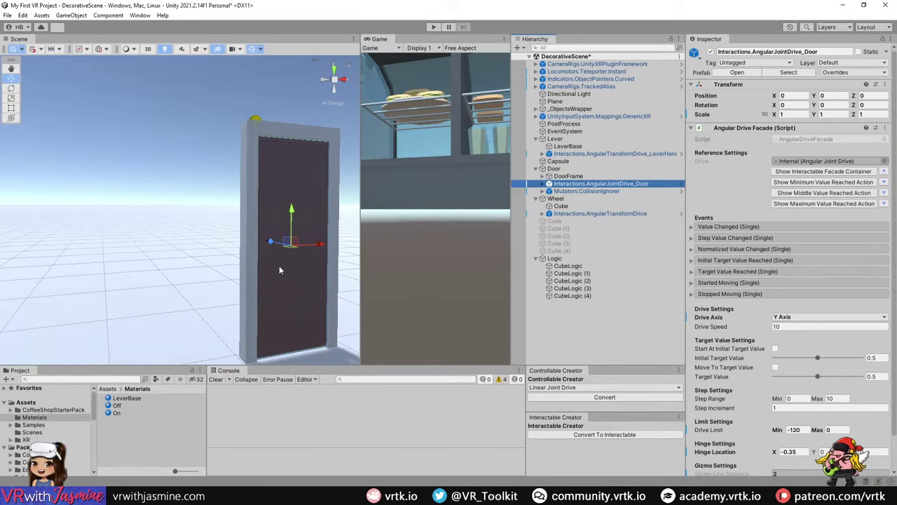
{"action": "right_click_drag", "start_coordinate": [281, 262], "coordinate": [247, 260]}
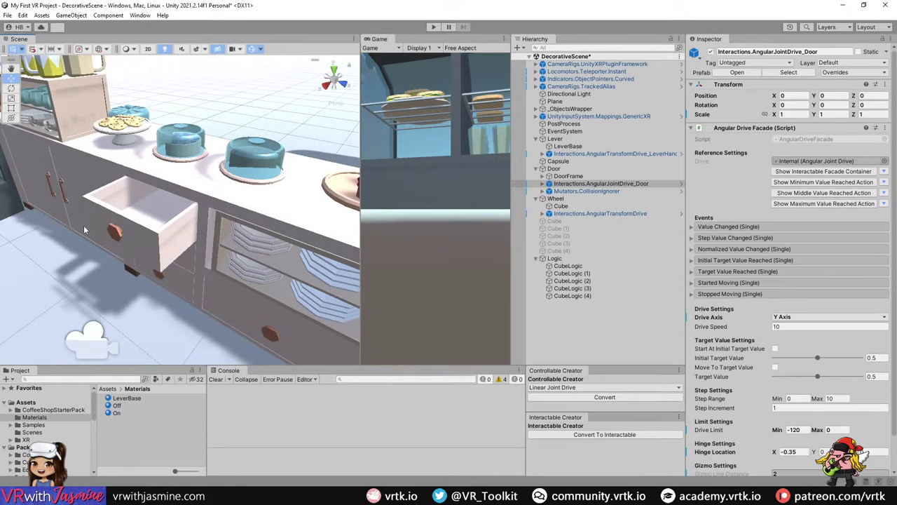
- Create an empty GameObject and add a Character Joint found by searching 'char'
{"action": "left_click", "coordinate": [596, 312]}
{"action": "right_click", "coordinate": [587, 319]}
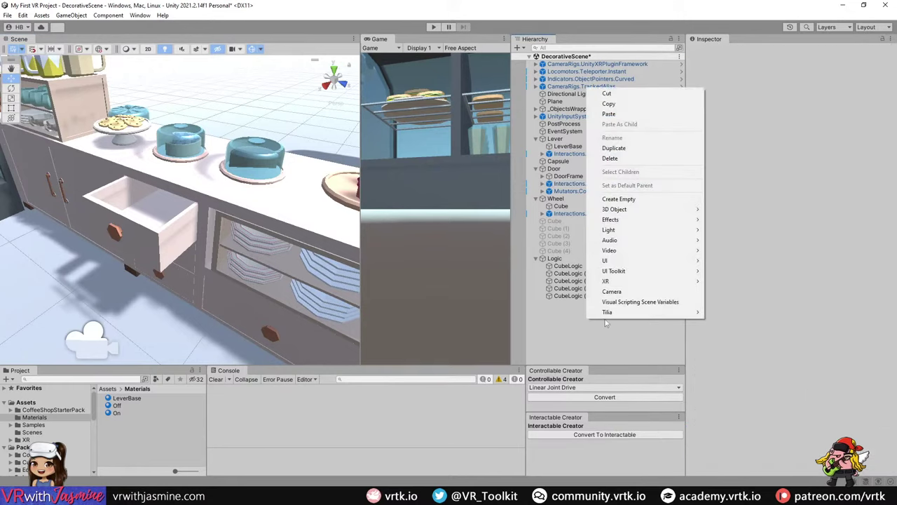
{"action": "right_click", "coordinate": [581, 350]}
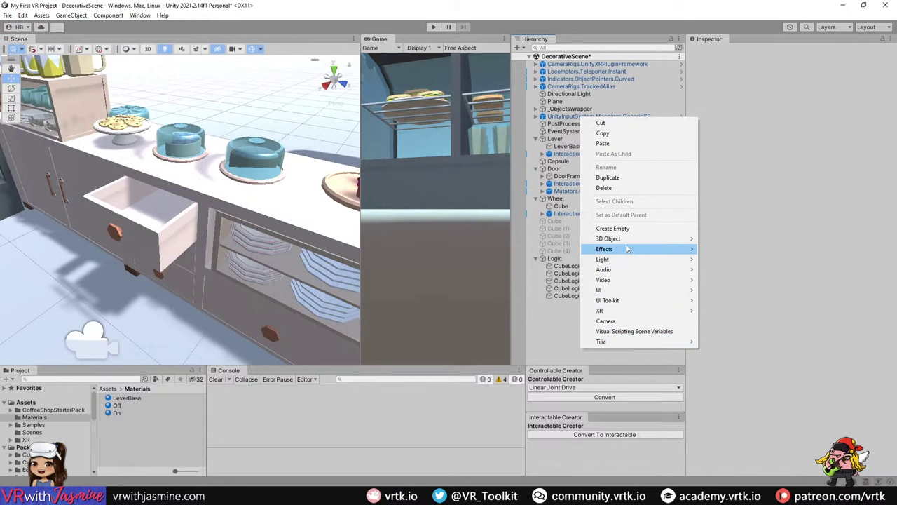
{"action": "left_click", "coordinate": [613, 228]}
{"action": "left_click", "coordinate": [796, 124]}
{"action": "type", "text": "c"}
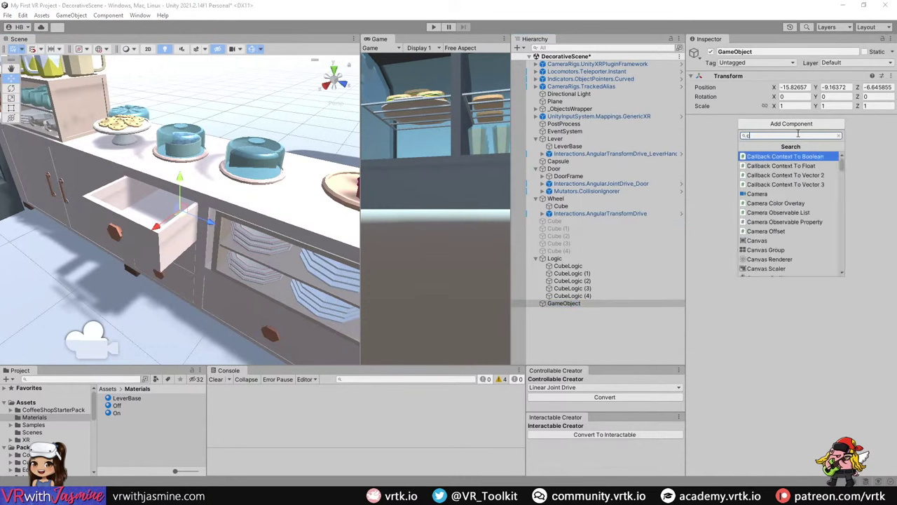
{"action": "type", "text": "hara"}
{"action": "key", "text": "Down"}
{"action": "key", "text": "Return"}
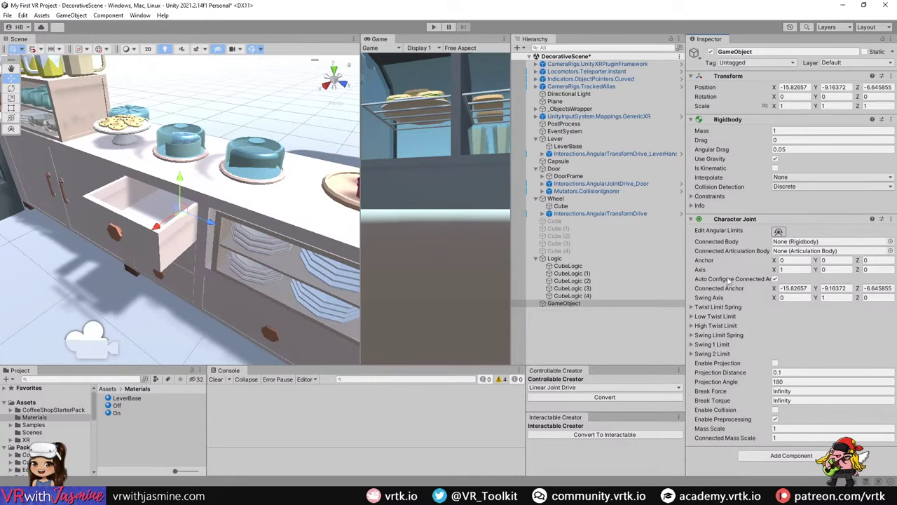
- Remove the Character Joint component, then select the door in the Scene view
{"action": "left_click", "coordinate": [890, 218]}
{"action": "left_click", "coordinate": [833, 263]}
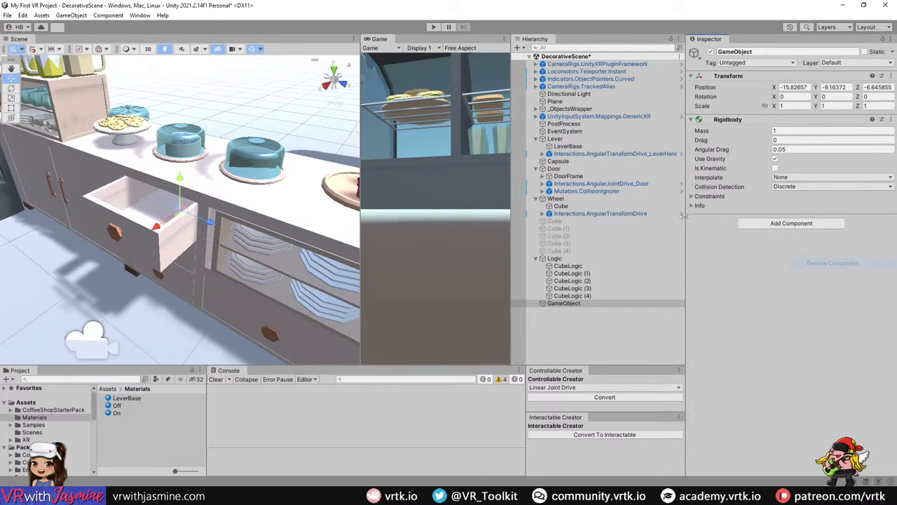
{"action": "left_click", "coordinate": [617, 213]}
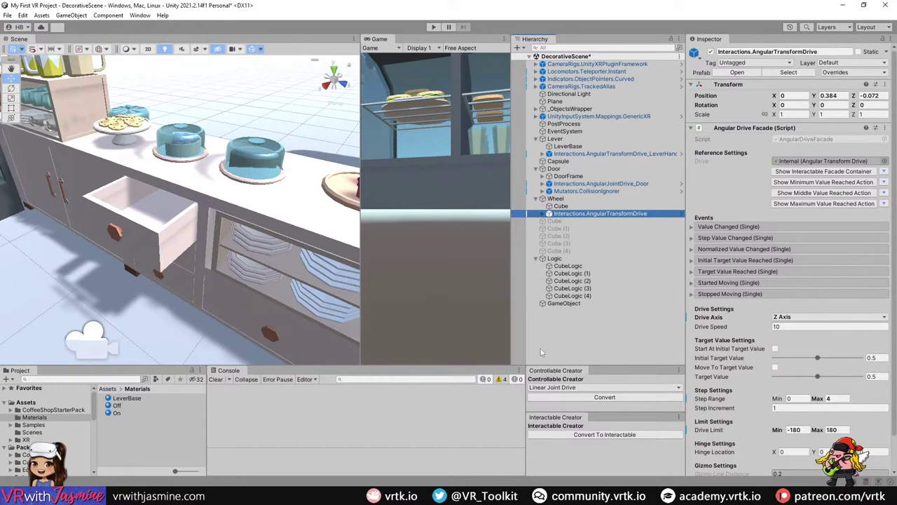
{"action": "right_click_drag", "start_coordinate": [323, 270], "coordinate": [321, 241]}
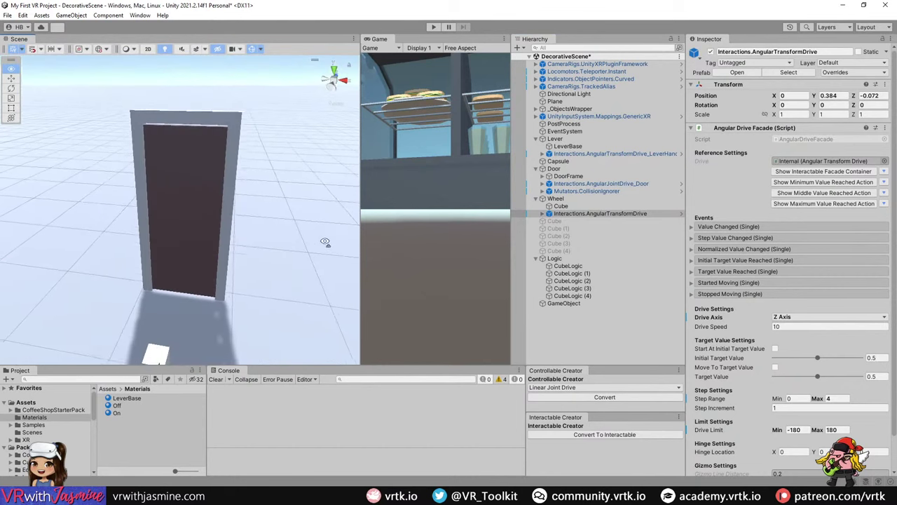
{"action": "left_click", "coordinate": [183, 194]}
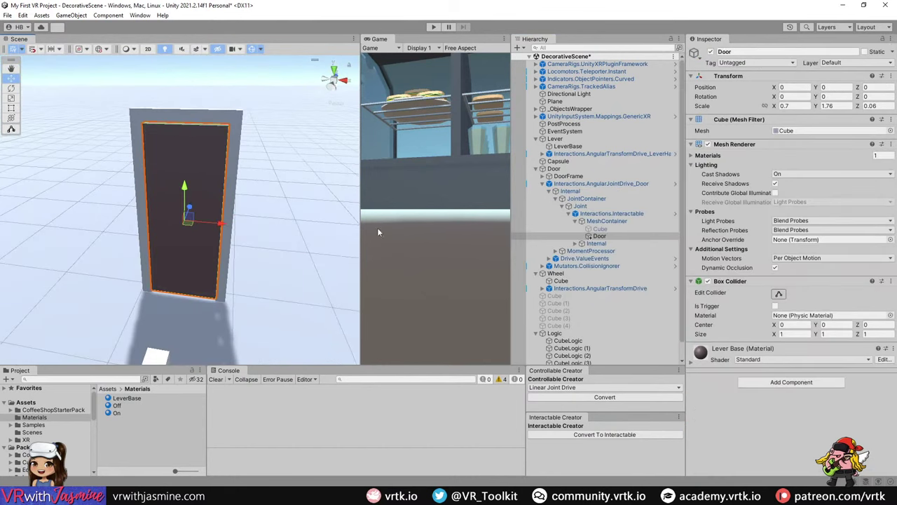
{"action": "right_click_drag", "start_coordinate": [246, 201], "coordinate": [349, 112]}
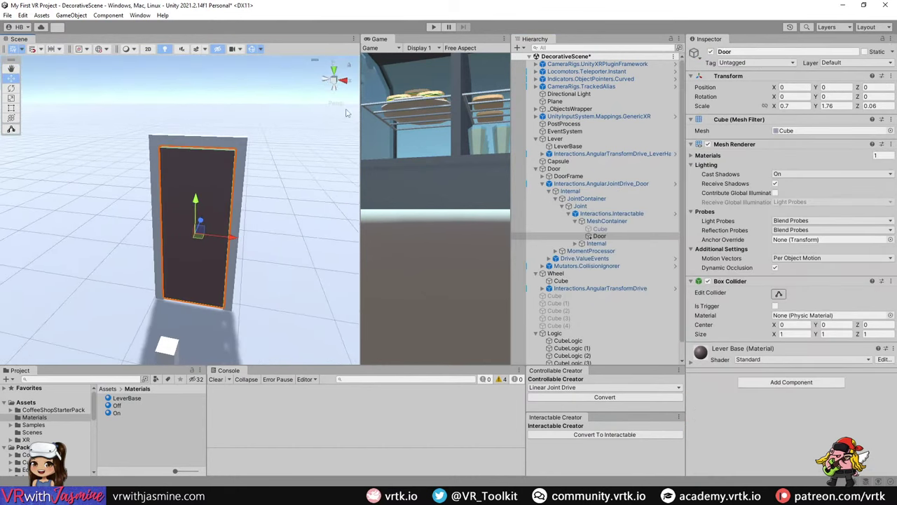
- Switch the Game view's play mode to Play Focused
{"action": "left_click", "coordinate": [505, 39]}
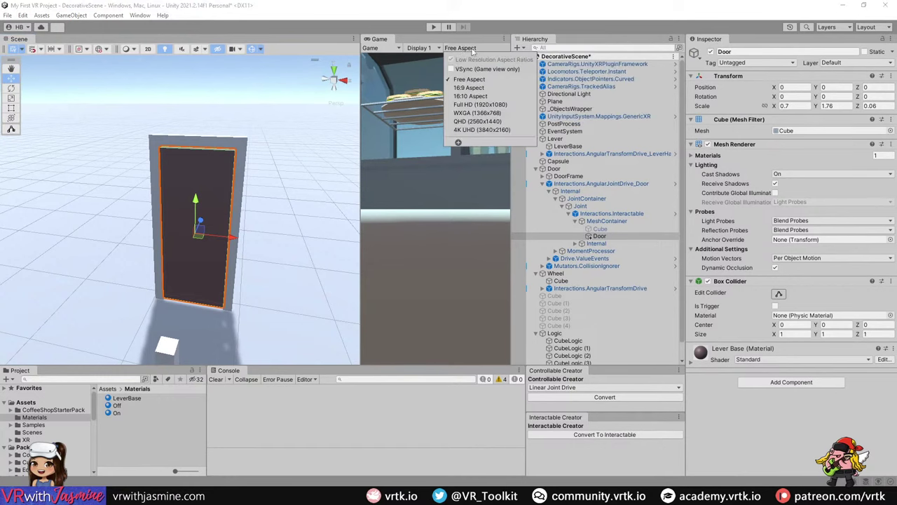
{"action": "left_click_drag", "start_coordinate": [361, 210], "coordinate": [194, 211]}
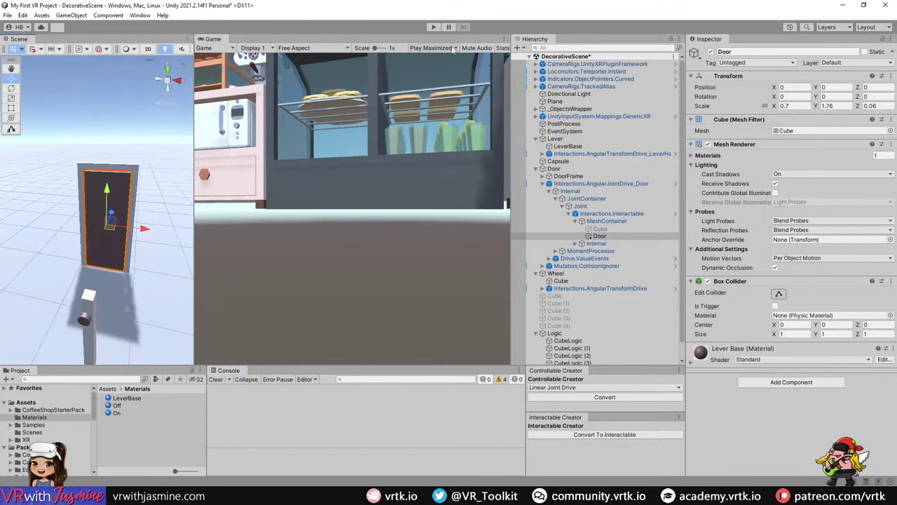
{"action": "left_click", "coordinate": [454, 48]}
{"action": "left_click", "coordinate": [431, 56]}
{"action": "left_click_drag", "start_coordinate": [194, 109], "coordinate": [360, 109]}
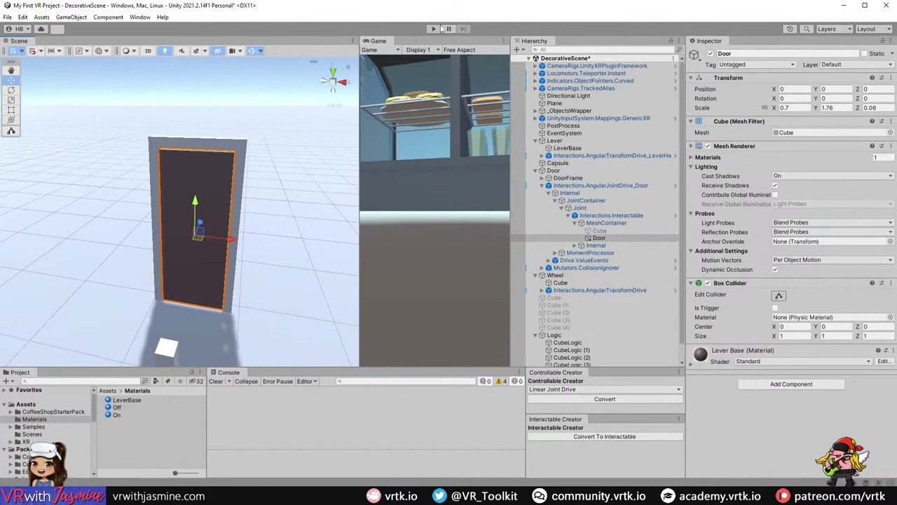
- Run the scene, enable Move To Target Value on the door drive, and swing the door to 1, then about 0.2
{"action": "left_click", "coordinate": [435, 29]}
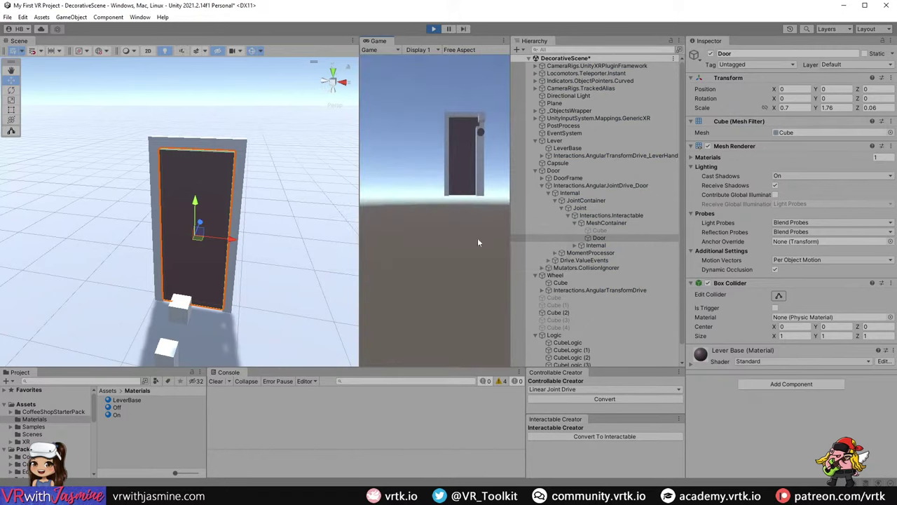
{"action": "left_click", "coordinate": [625, 184]}
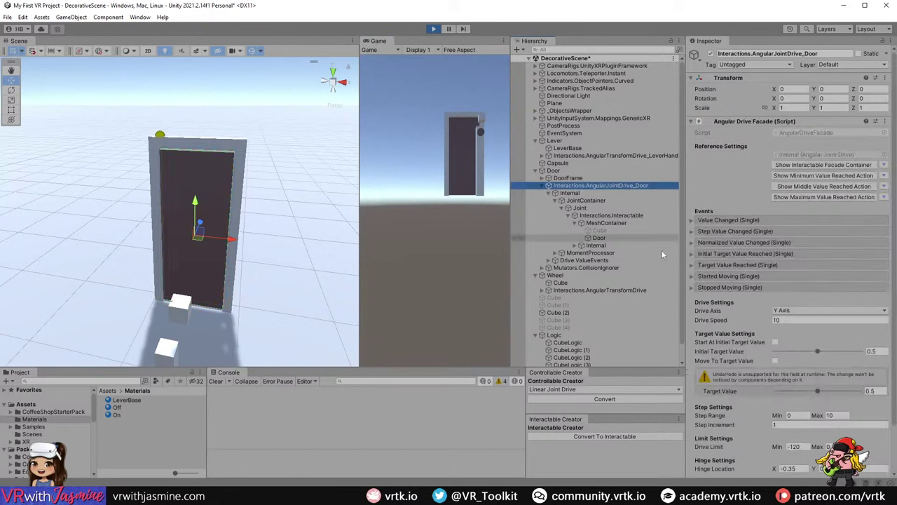
{"action": "left_click", "coordinate": [774, 361]}
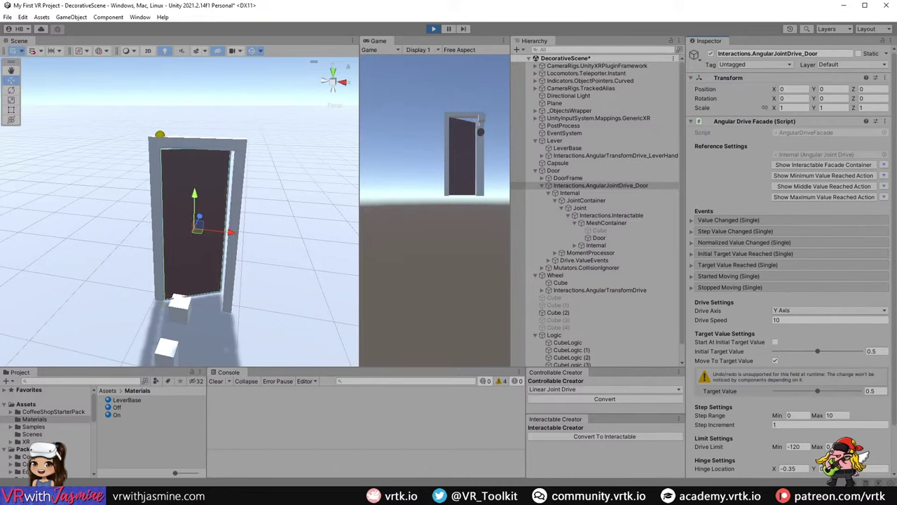
{"action": "left_click_drag", "start_coordinate": [818, 390], "coordinate": [863, 391]}
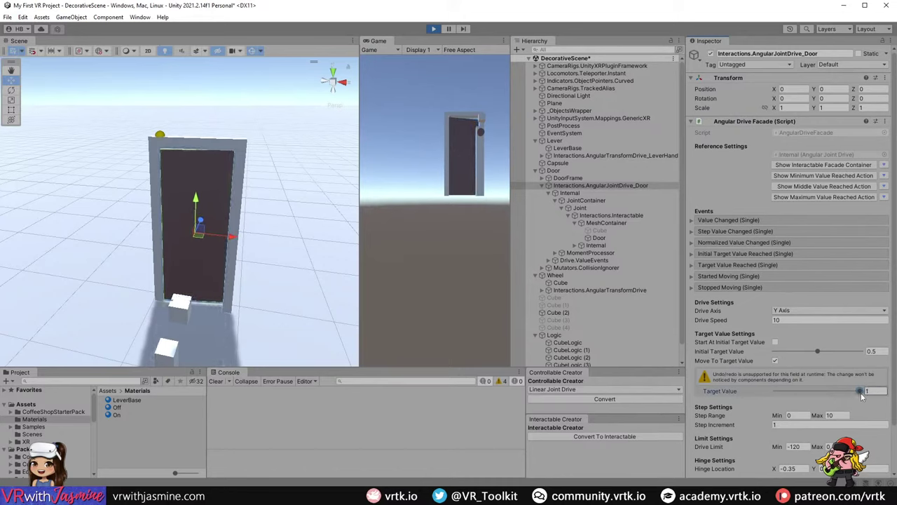
{"action": "left_click_drag", "start_coordinate": [861, 393], "coordinate": [647, 405]}
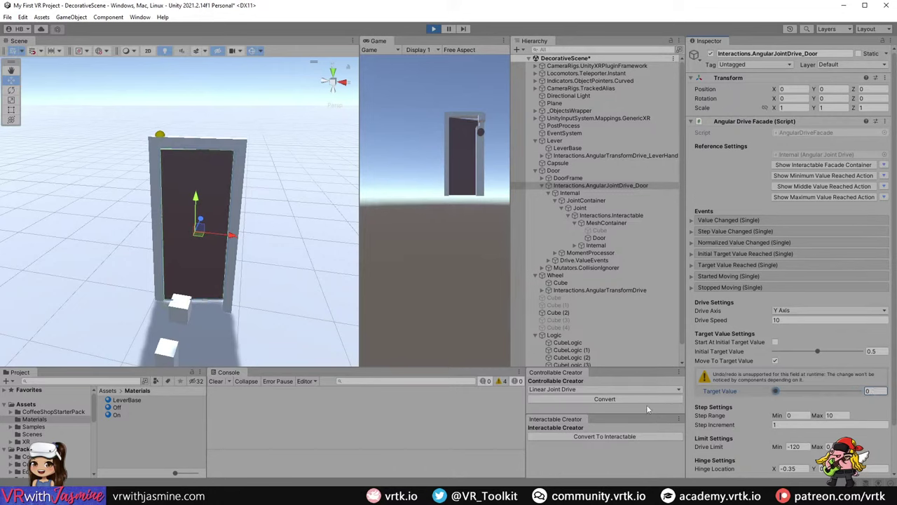
- Set the door's Drive Speed to 100, swing it to about 0.88, then disable Move To Target Value
{"action": "left_click", "coordinate": [800, 320]}
{"action": "type", "text": "0"}
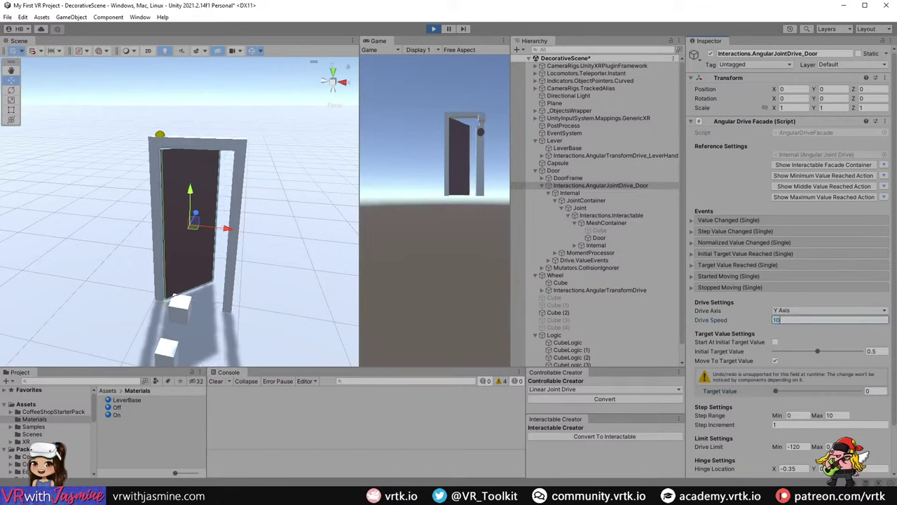
{"action": "key", "text": "Return"}
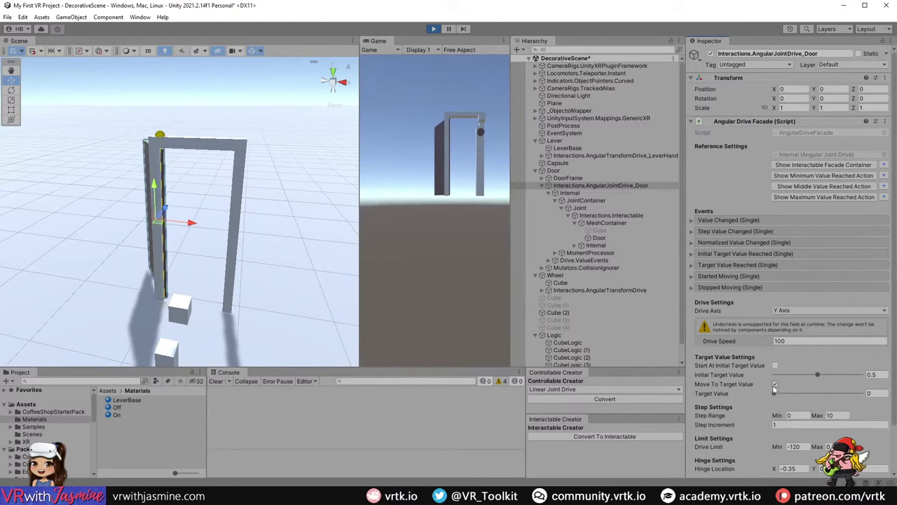
{"action": "left_click", "coordinate": [777, 391]}
{"action": "left_click_drag", "start_coordinate": [776, 390], "coordinate": [802, 393]}
{"action": "left_click", "coordinate": [774, 361]}
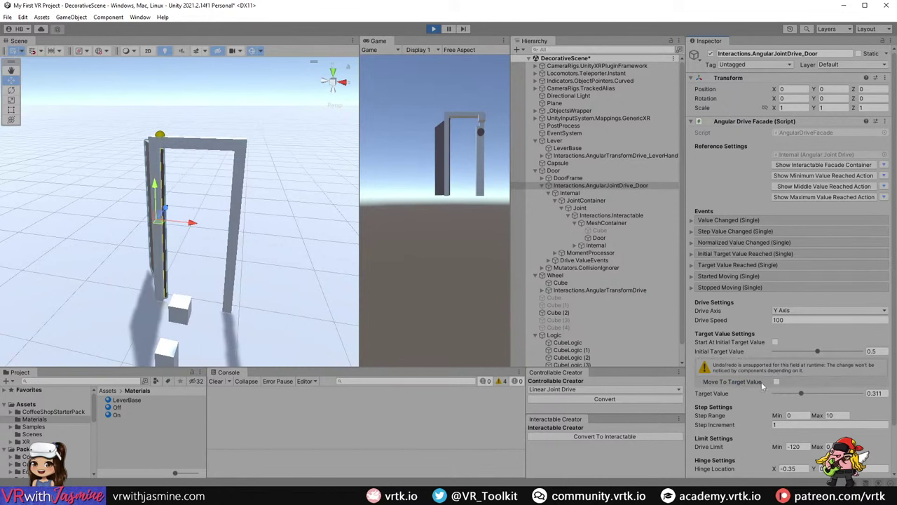
- Stop the running scene and turn the scene view back toward the door
{"action": "left_click", "coordinate": [433, 30]}
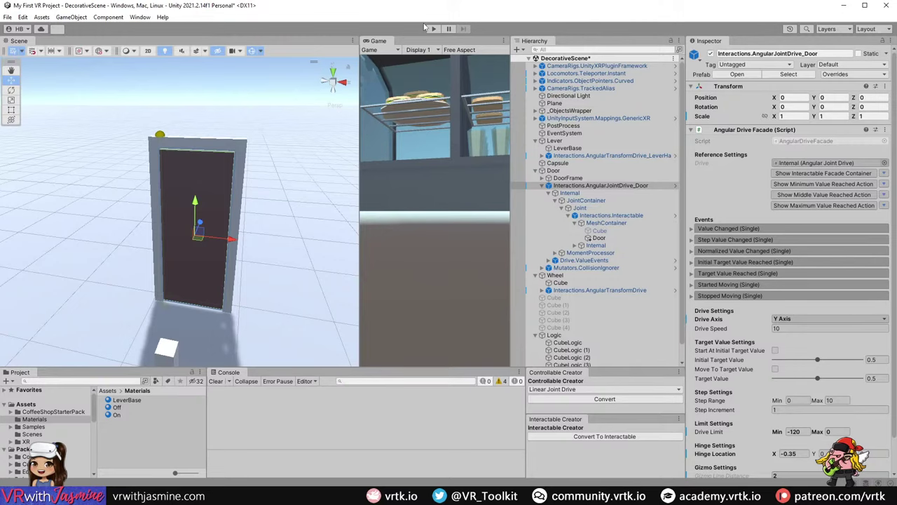
{"action": "right_click_drag", "start_coordinate": [323, 267], "coordinate": [456, 248]}
{"action": "right_click_drag", "start_coordinate": [244, 253], "coordinate": [167, 245]}
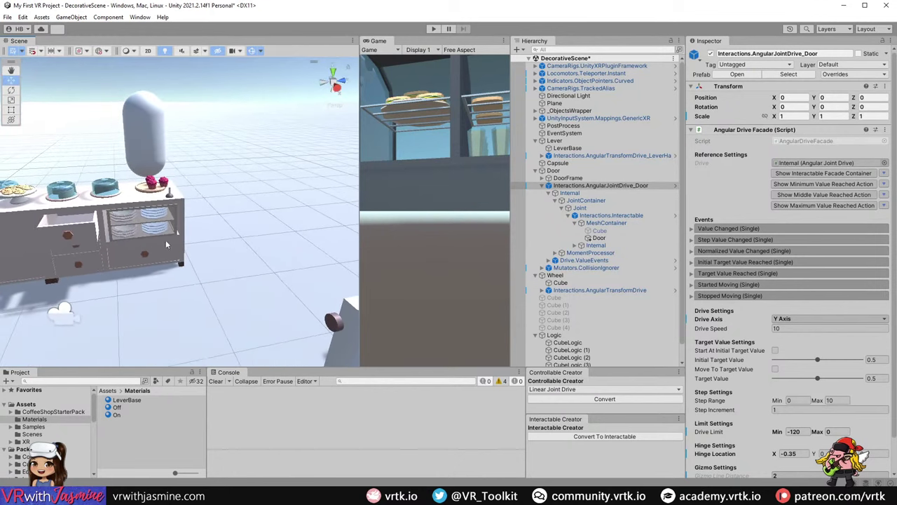
{"action": "key", "text": "alt+Tab"}
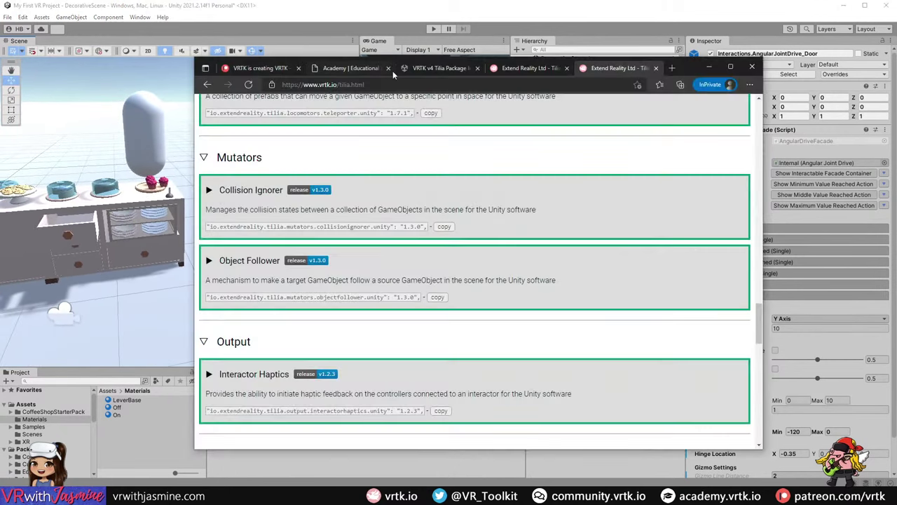
- Open the Creating A Slider guide from the How-To Guides list and read through it
{"action": "left_click", "coordinate": [342, 75]}
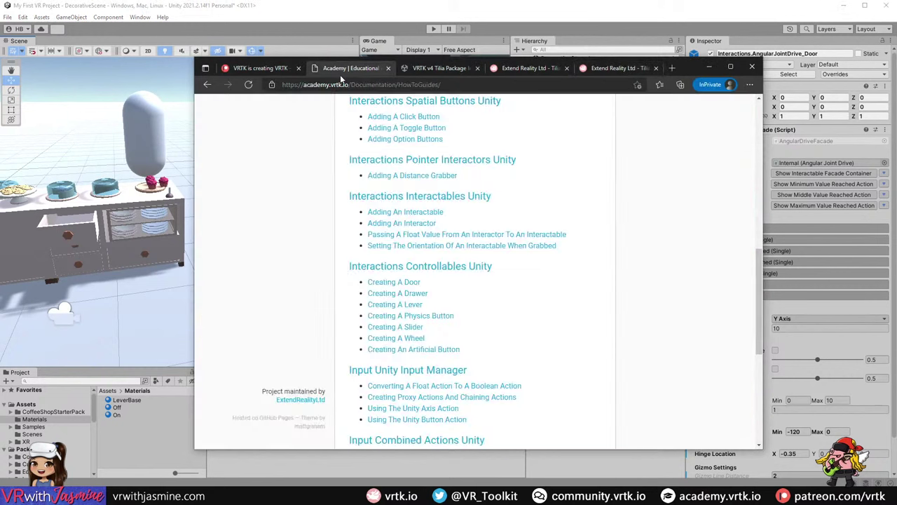
{"action": "left_click", "coordinate": [419, 328], "text": "ctrl"}
{"action": "left_click", "coordinate": [400, 68]}
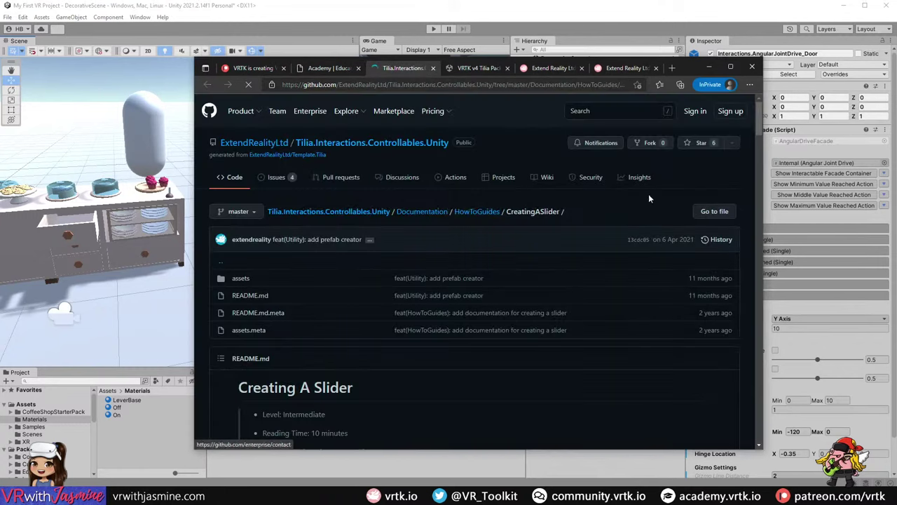
{"action": "left_click_drag", "start_coordinate": [761, 119], "coordinate": [744, 430]}
{"action": "scroll", "coordinate": [744, 431], "scroll_direction": "up", "scroll_amount": 2}
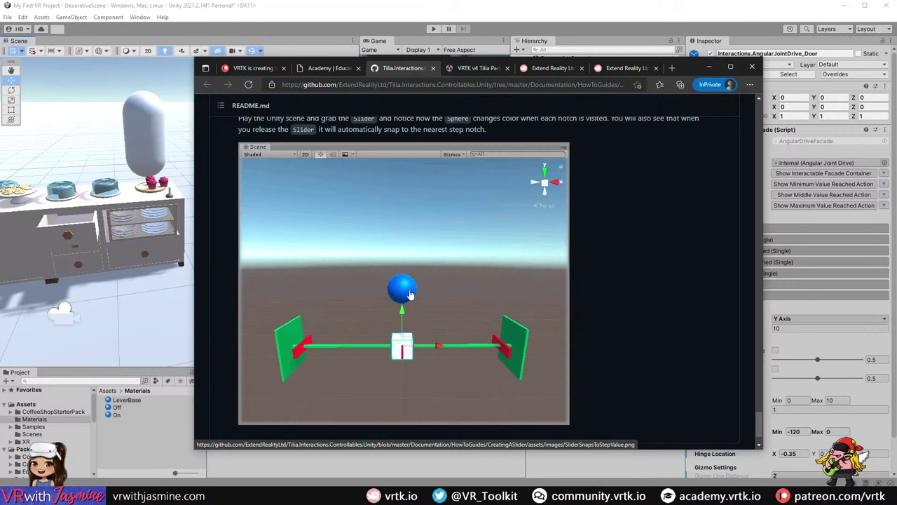
- Open the Creating A Physics Button guide in a new tab and read through it
{"action": "left_click", "coordinate": [341, 68]}
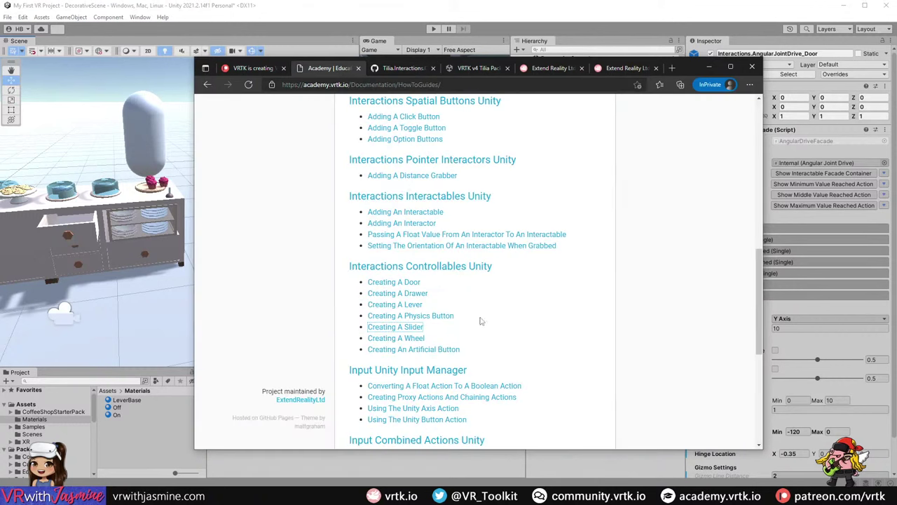
{"action": "middle_click", "coordinate": [444, 316]}
{"action": "left_click", "coordinate": [438, 68]}
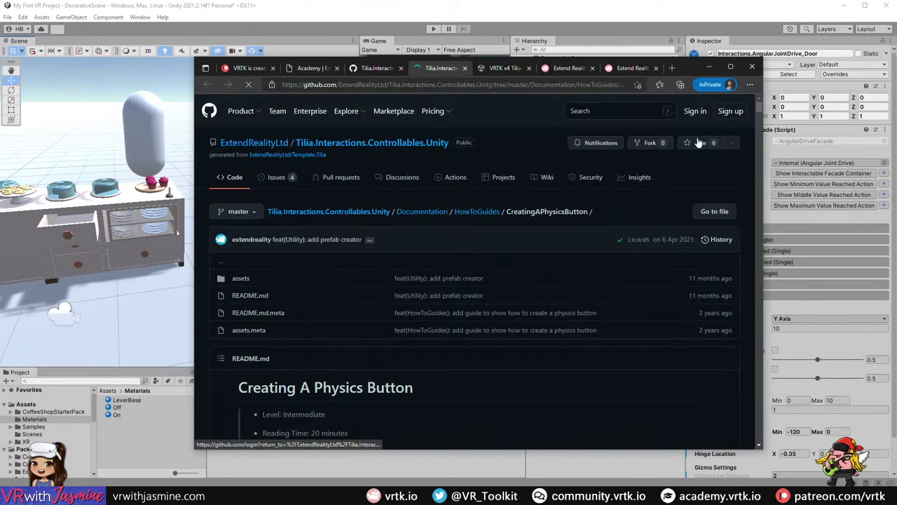
{"action": "left_click_drag", "start_coordinate": [760, 105], "coordinate": [761, 439]}
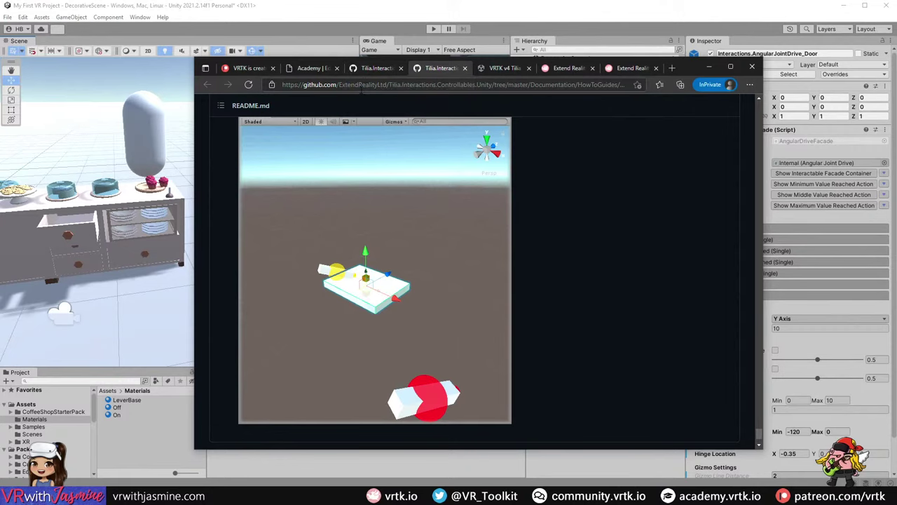
- Revisit the slider guide and the How-To Guides list, then minimise Edge
{"action": "left_click", "coordinate": [377, 70]}
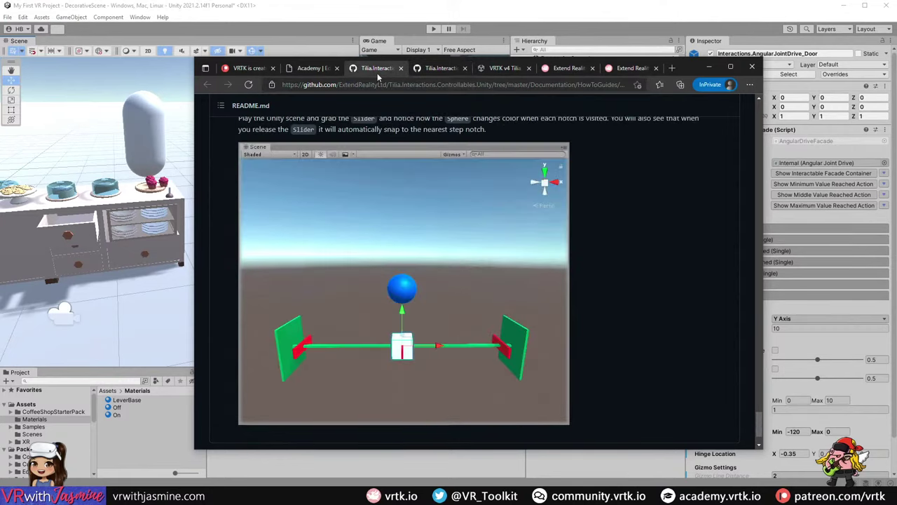
{"action": "left_click", "coordinate": [324, 70]}
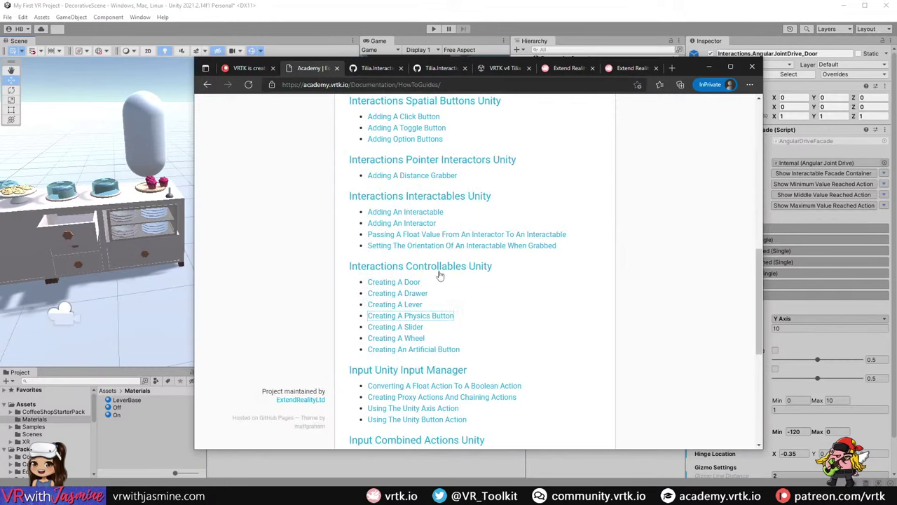
{"action": "left_click", "coordinate": [411, 315]}
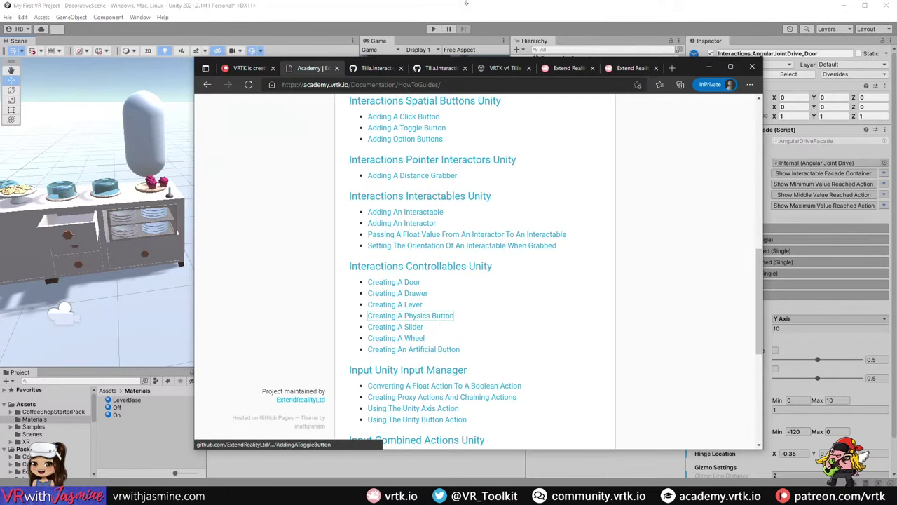
{"action": "left_click", "coordinate": [466, 3]}
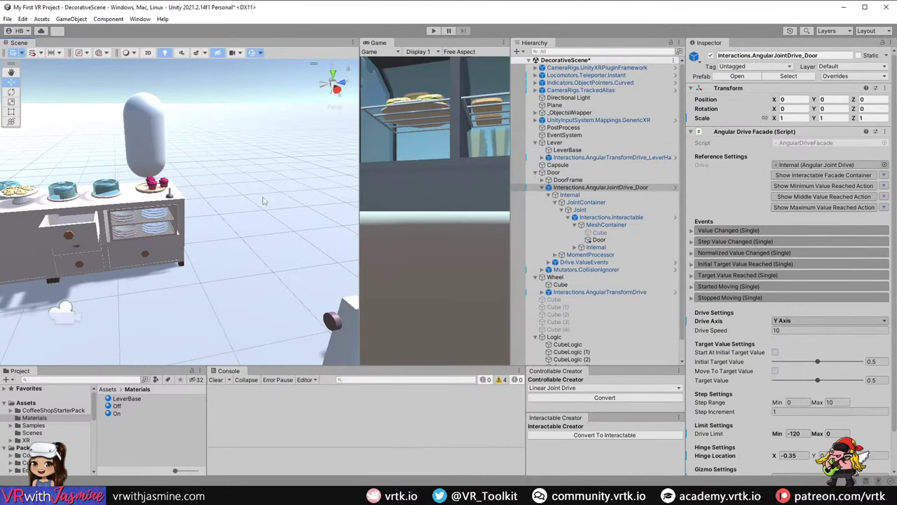
{"action": "key", "text": "f"}
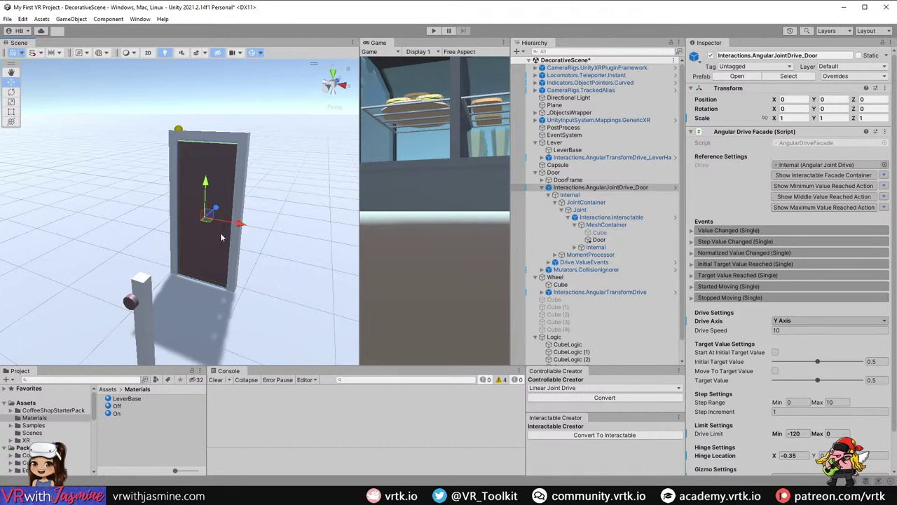
{"action": "right_click_drag", "start_coordinate": [108, 273], "coordinate": [196, 143]}
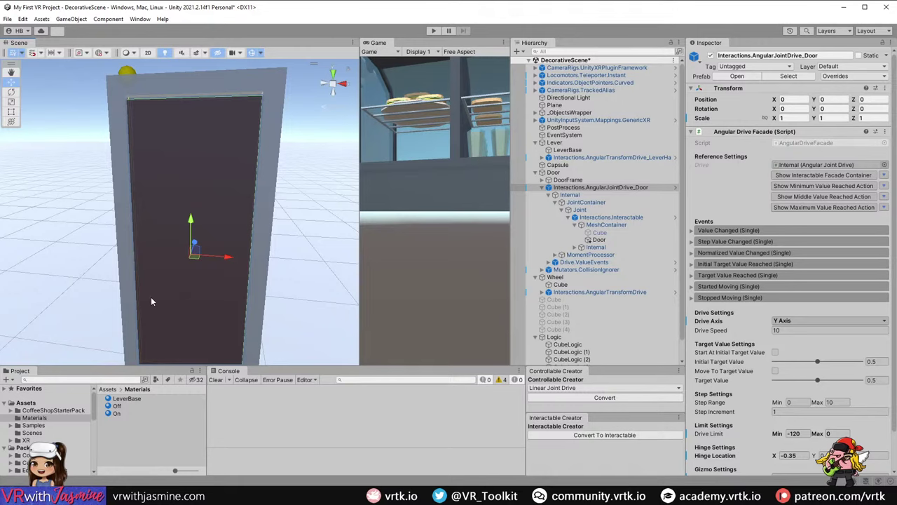
{"action": "right_click_drag", "start_coordinate": [176, 190], "coordinate": [96, 239]}
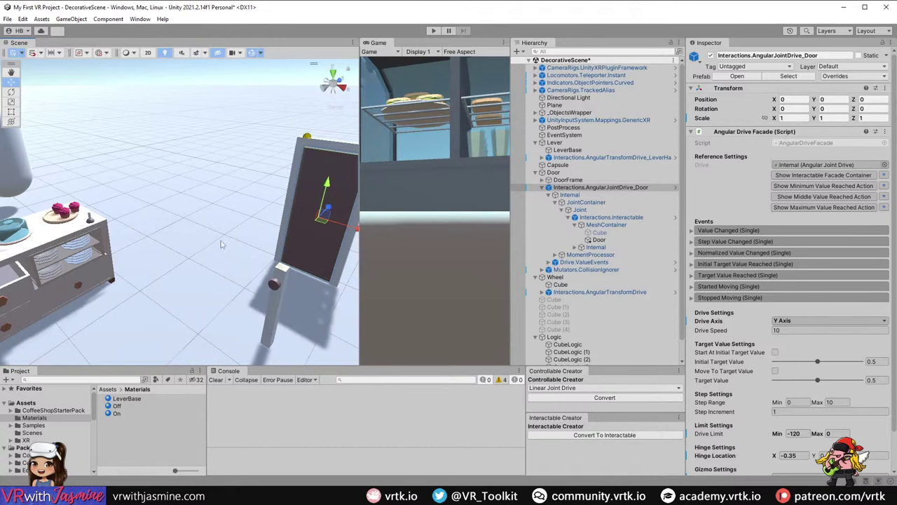
{"action": "right_click_drag", "start_coordinate": [214, 245], "coordinate": [119, 256]}
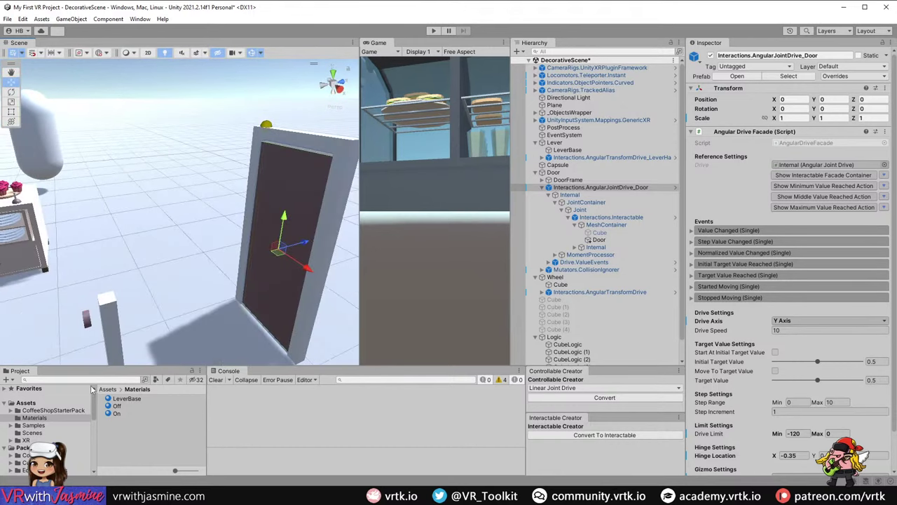
{"action": "right_click_drag", "start_coordinate": [176, 311], "coordinate": [196, 284]}
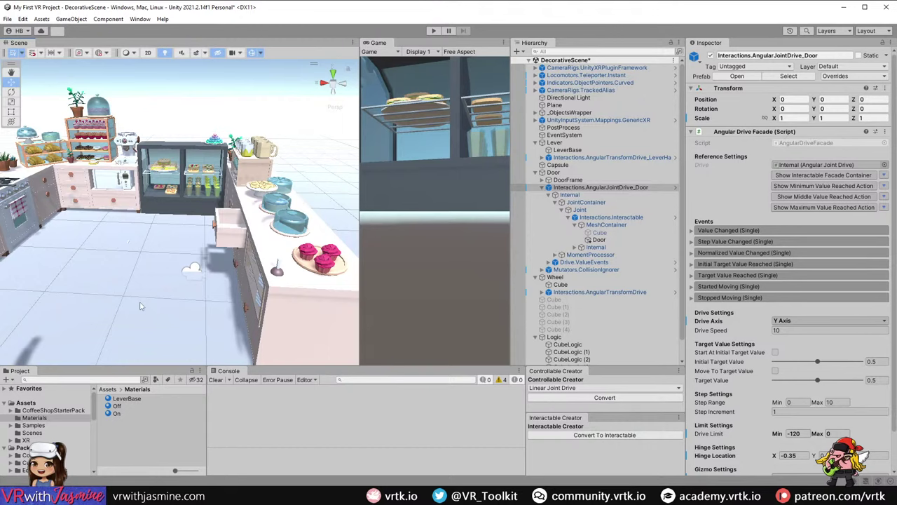
{"action": "right_click_drag", "start_coordinate": [152, 295], "coordinate": [221, 298]}
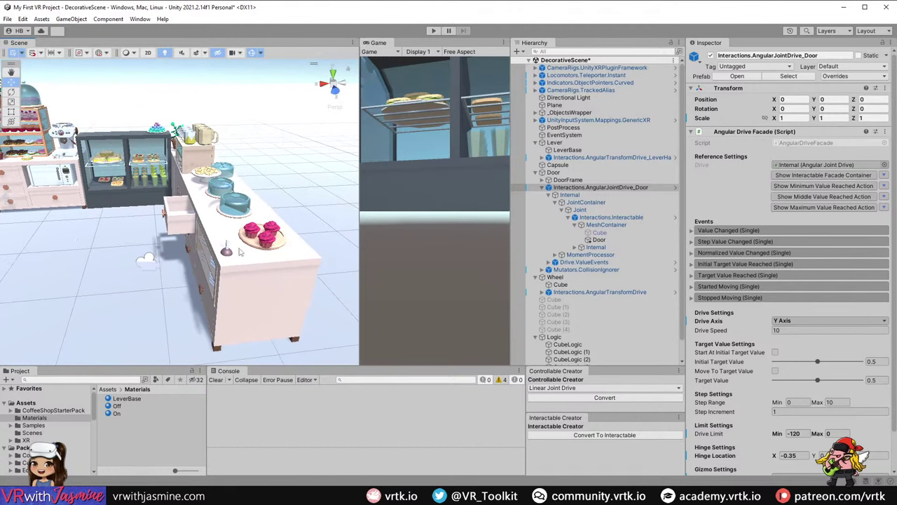
{"action": "mouse_move", "coordinate": [232, 253]}
{"action": "right_mouse_down"}
{"action": "mouse_move", "coordinate": [189, 259]}
{"action": "mouse_move", "coordinate": [241, 258]}
{"action": "right_mouse_up"}
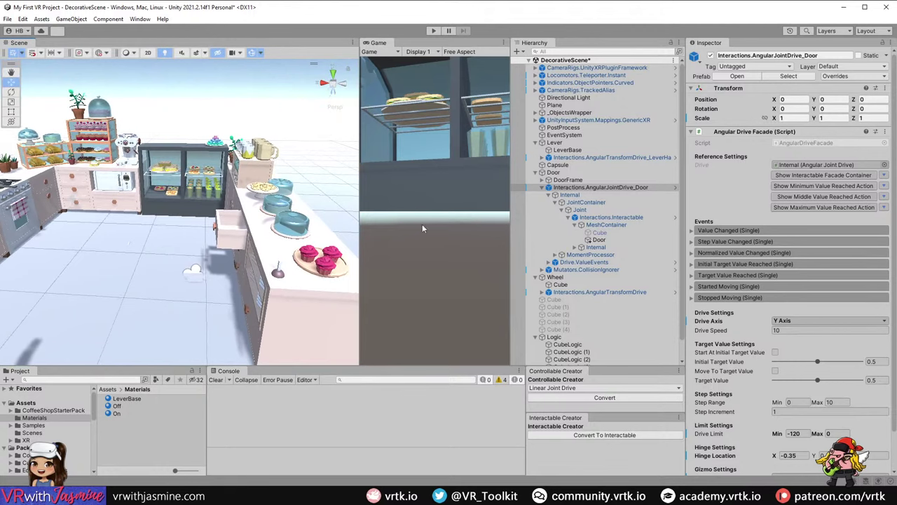
{"action": "key", "text": "f"}
{"action": "scroll", "coordinate": [216, 249], "scroll_direction": "down", "scroll_amount": 10}
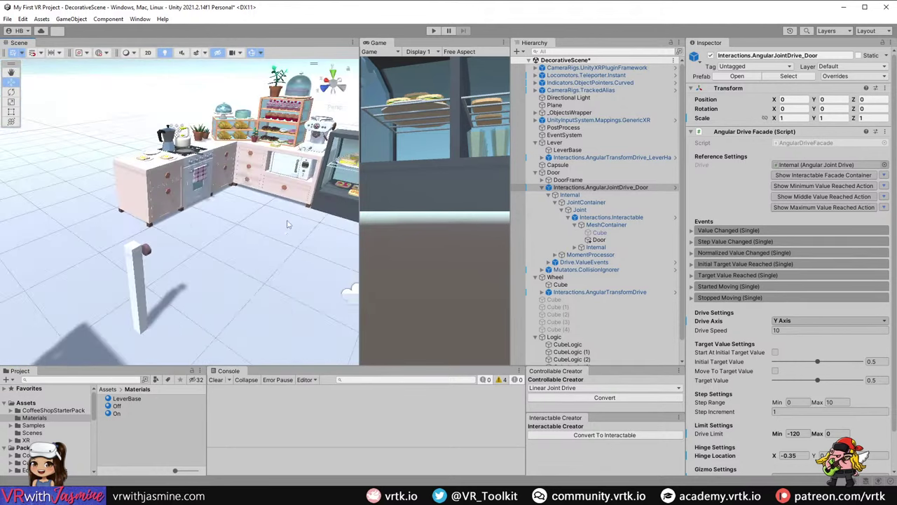